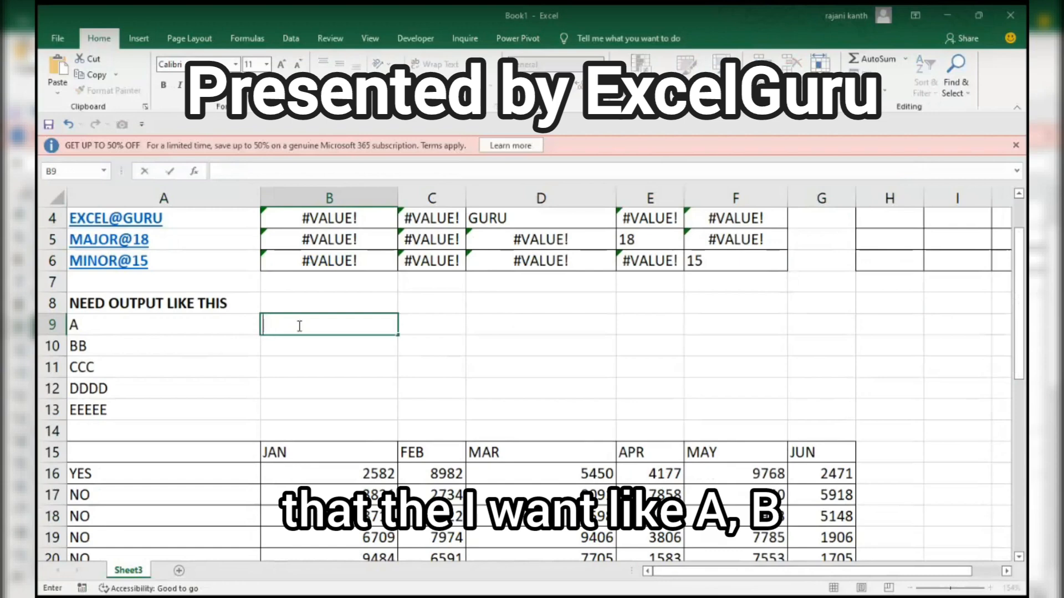
# Step: Enter the sample outputs A, BB and ccc in cells B9 to B11
pyautogui.write('A')
pyautogui.press('Return')
pyautogui.write('bb')
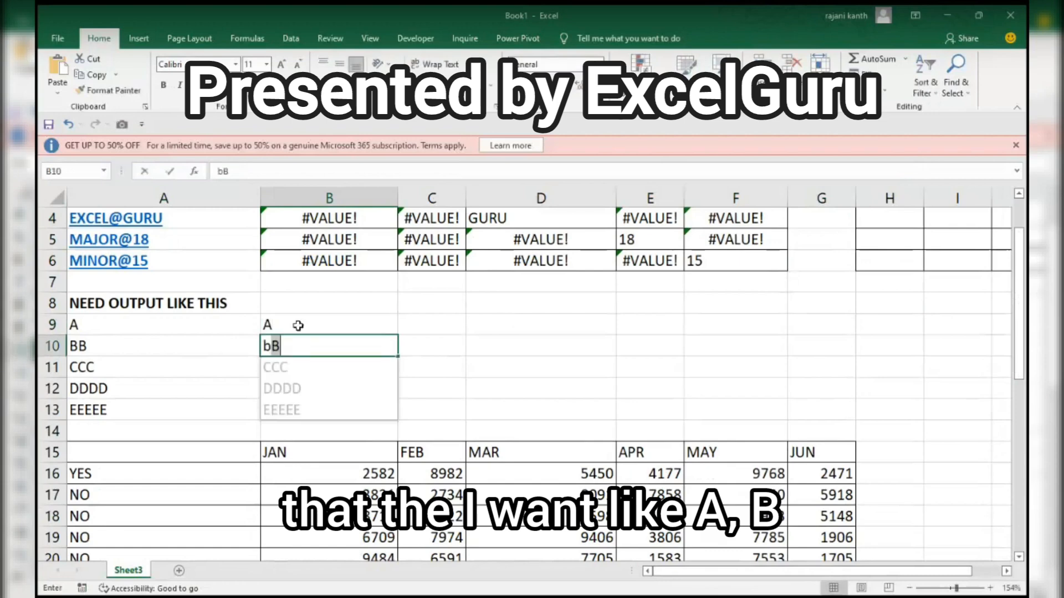
pyautogui.press('BackSpace')
pyautogui.press('BackSpace')
pyautogui.write('BB')
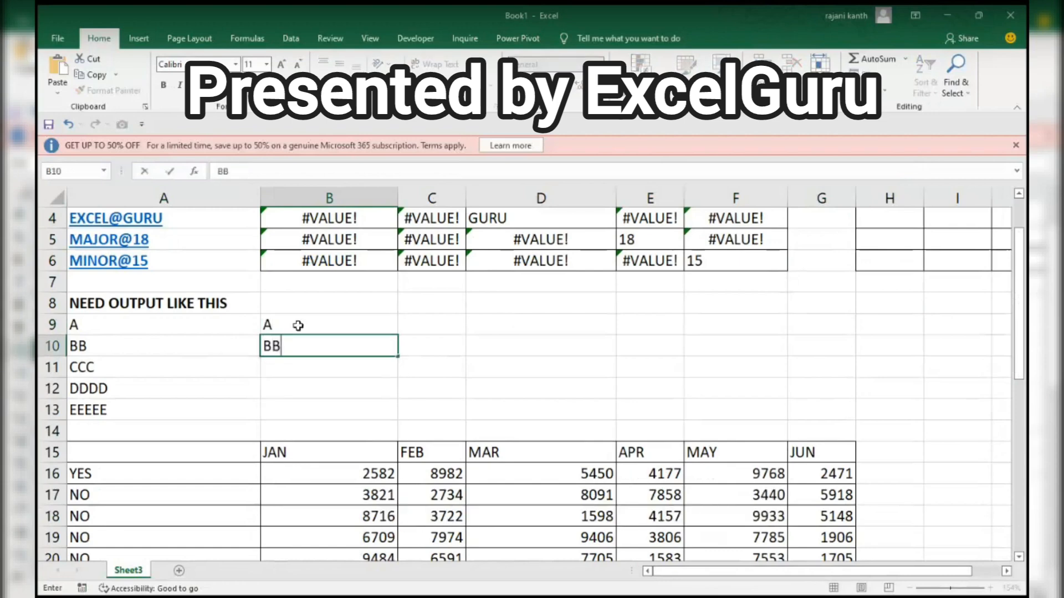
pyautogui.press('Return')
pyautogui.write('ccc')
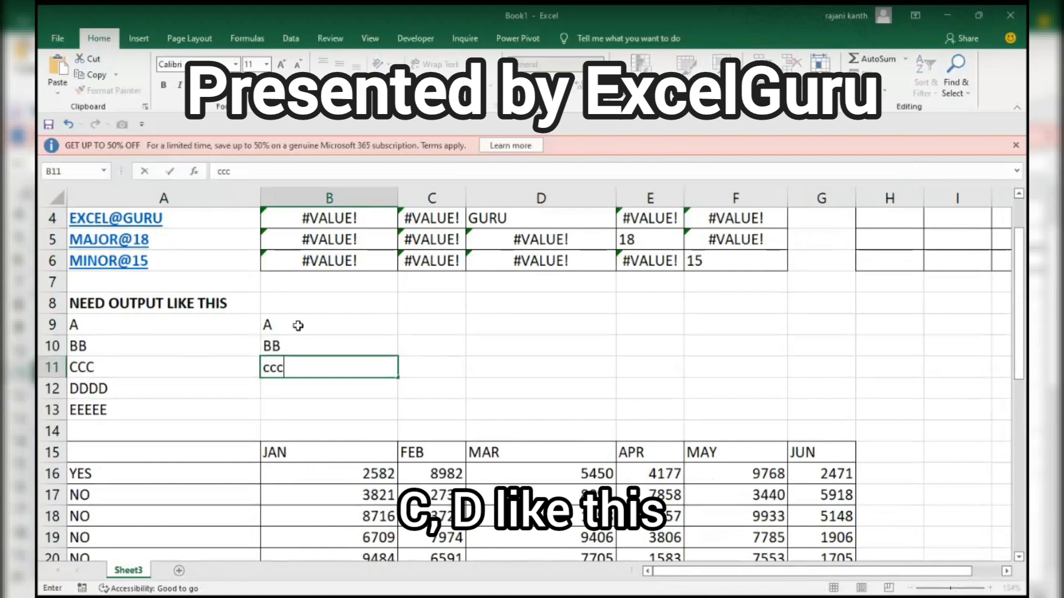
pyautogui.press('Return')
# Step: Clear the sample entries from B9:B11 and return to B9
pyautogui.press('Up')
pyautogui.hotkey('shift', 'Up')
pyautogui.hotkey('shift', 'Up')
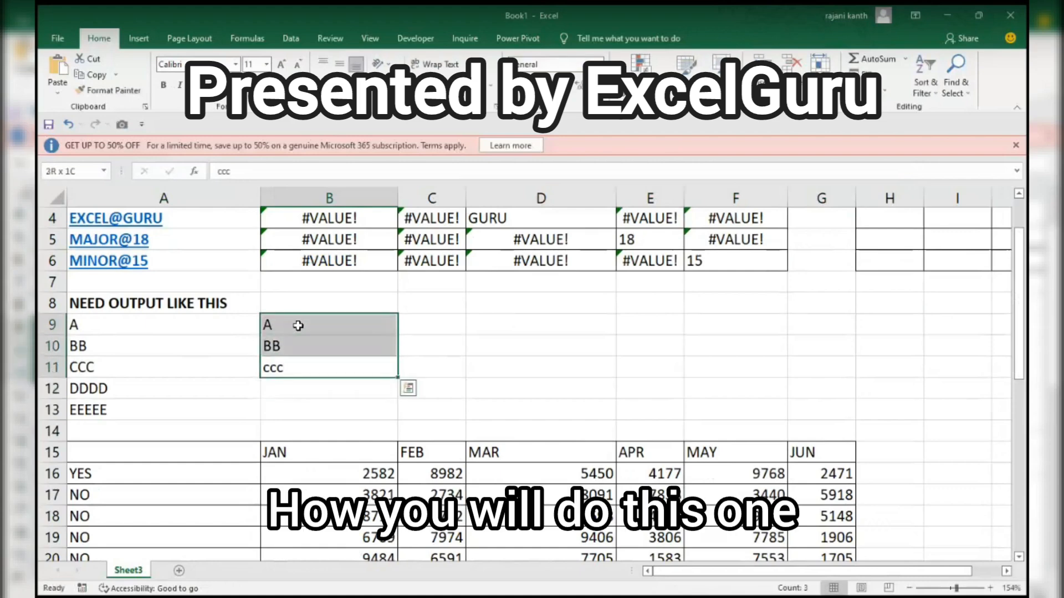
pyautogui.press('Delete')
pyautogui.press('Down')
pyautogui.press('Up')
pyautogui.press('Up')
pyautogui.press('Up')
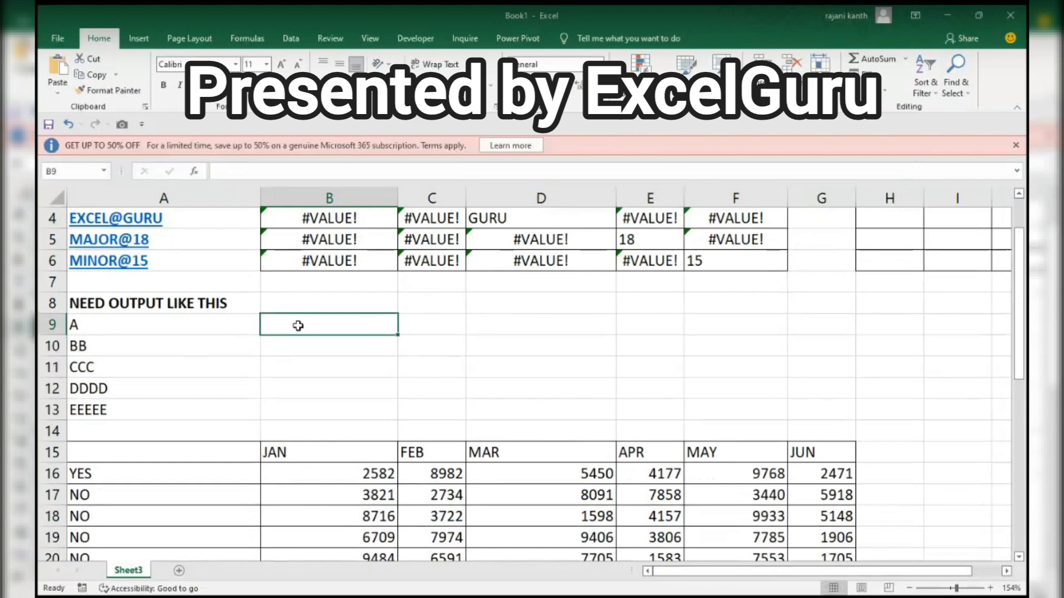
pyautogui.write('ch')
pyautogui.press('BackSpace')
pyautogui.press('BackSpace')
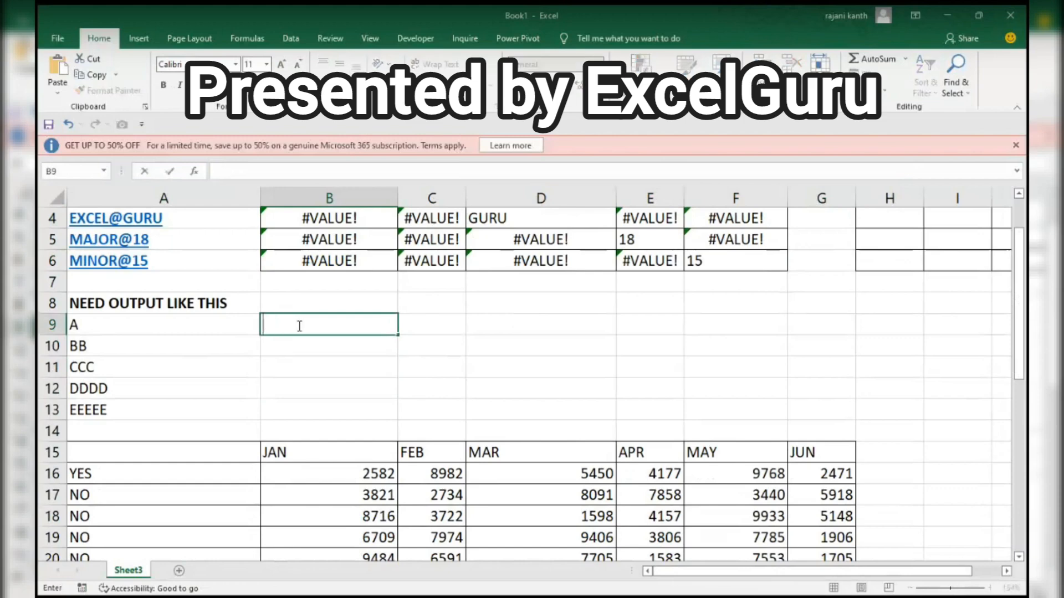
pyautogui.write('=char')
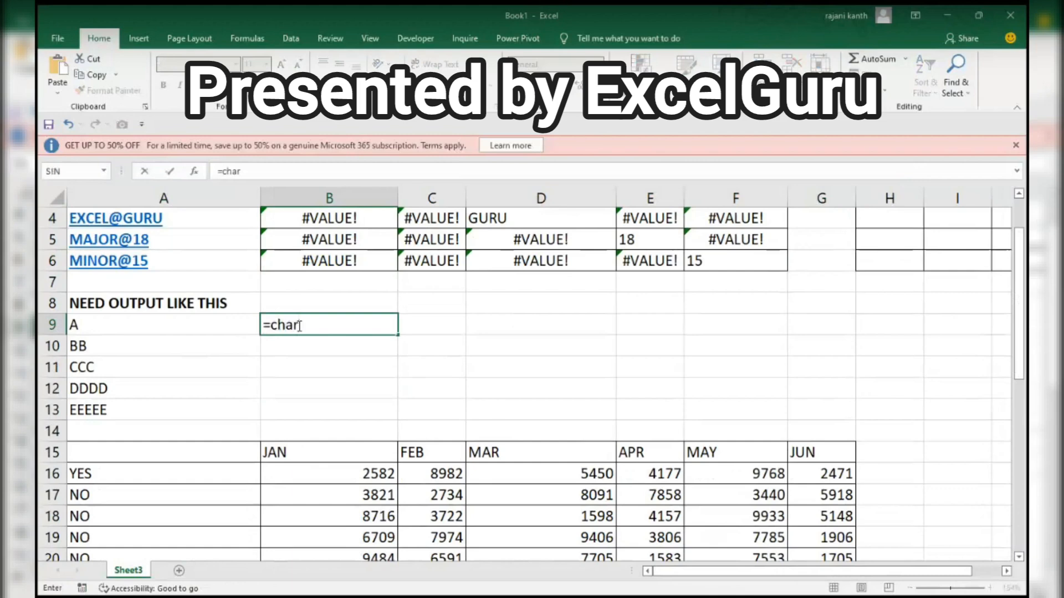
pyautogui.press('Tab')
pyautogui.press('Escape')
# Step: Enter 1 in K9 and 2 in K10 to start a number list
pyautogui.press('Right')
pyautogui.press('Right')
pyautogui.press('Right')
pyautogui.press('Right')
pyautogui.press('Right')
pyautogui.press('Right')
pyautogui.press('Right')
pyautogui.press('Right')
pyautogui.press('Right')
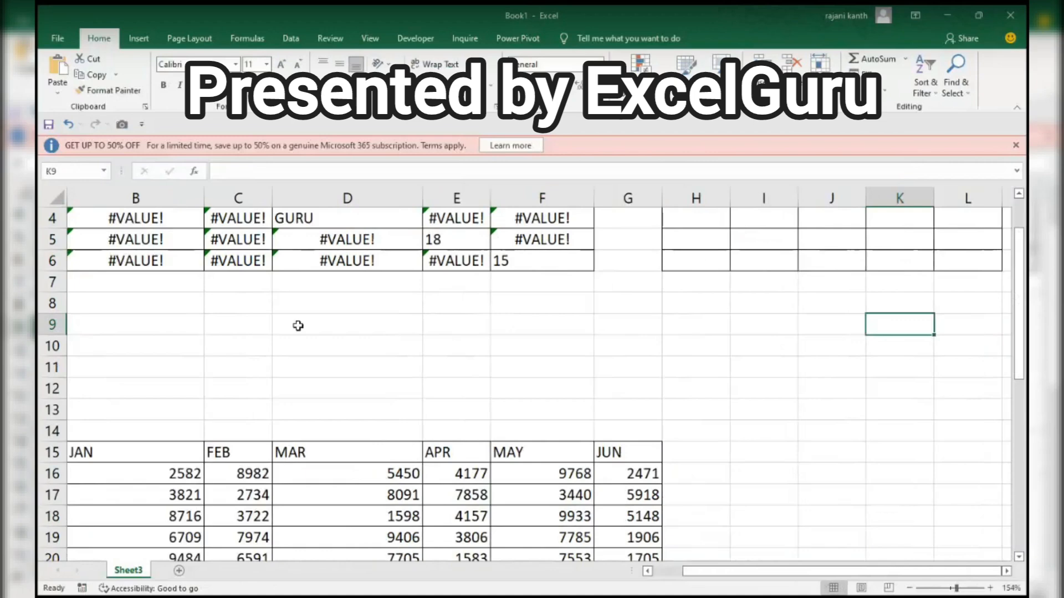
pyautogui.write('1')
pyautogui.press('Return')
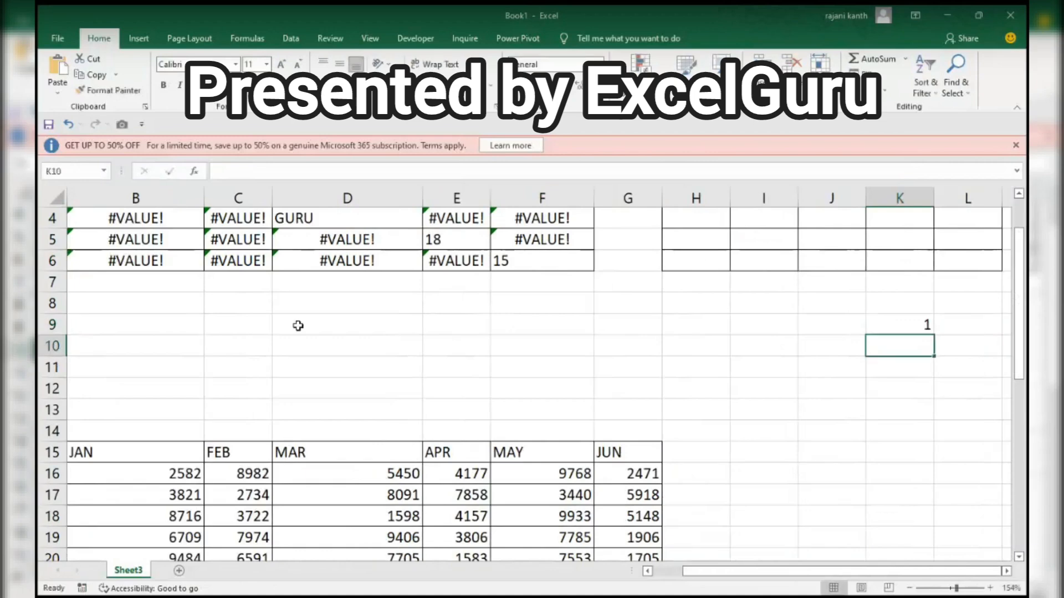
pyautogui.write('2')
pyautogui.press('Return')
# Step: Enter the formula =CHAR(K9) in L9
pyautogui.press('Up')
pyautogui.press('Up')
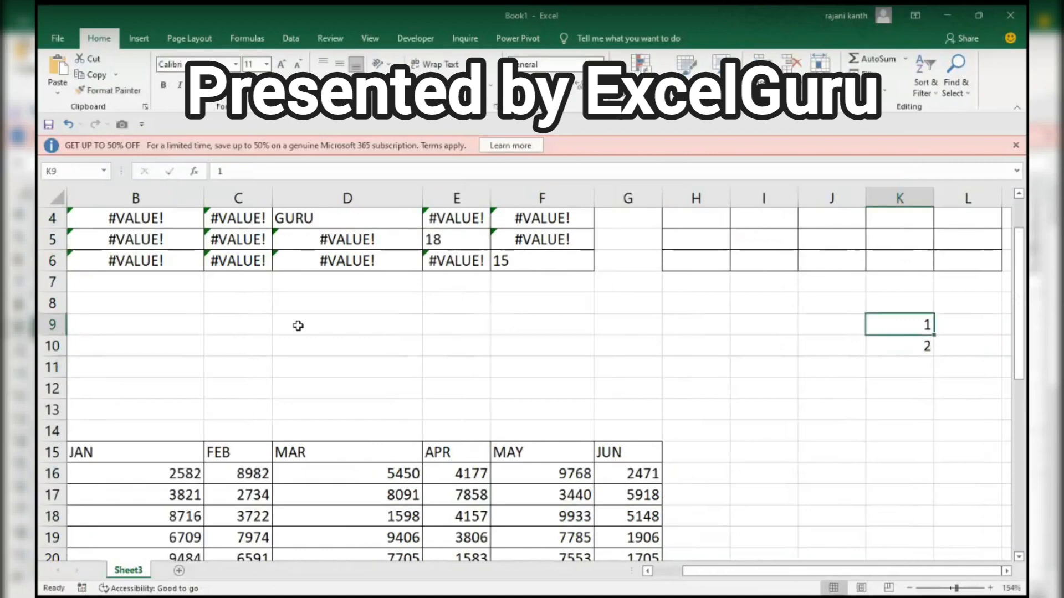
pyautogui.press('Right')
pyautogui.write('char')
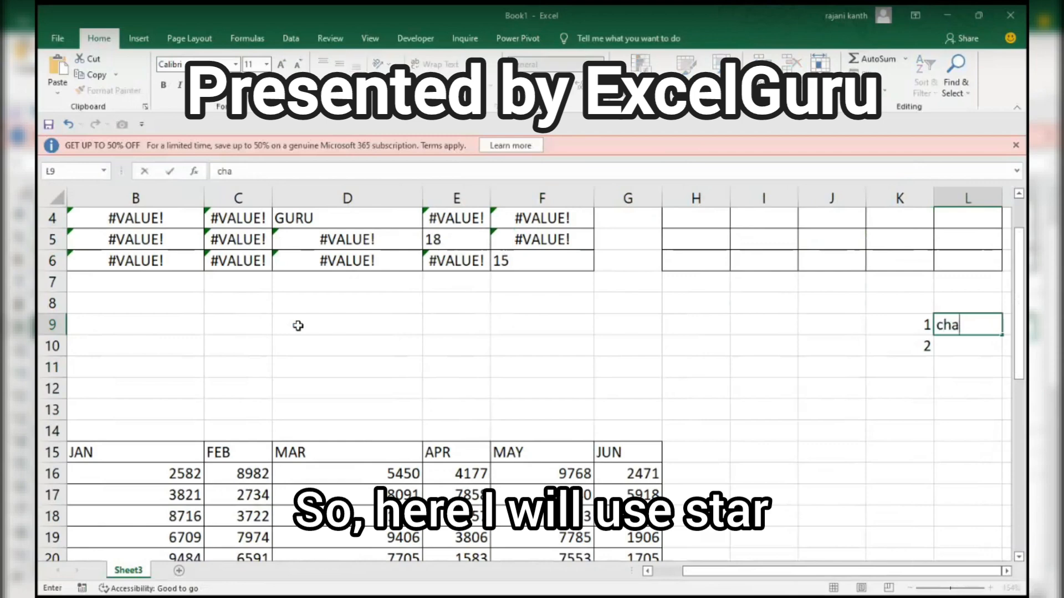
pyautogui.press('BackSpace')
pyautogui.press('BackSpace')
pyautogui.press('BackSpace')
pyautogui.press('BackSpace')
pyautogui.write('=char')
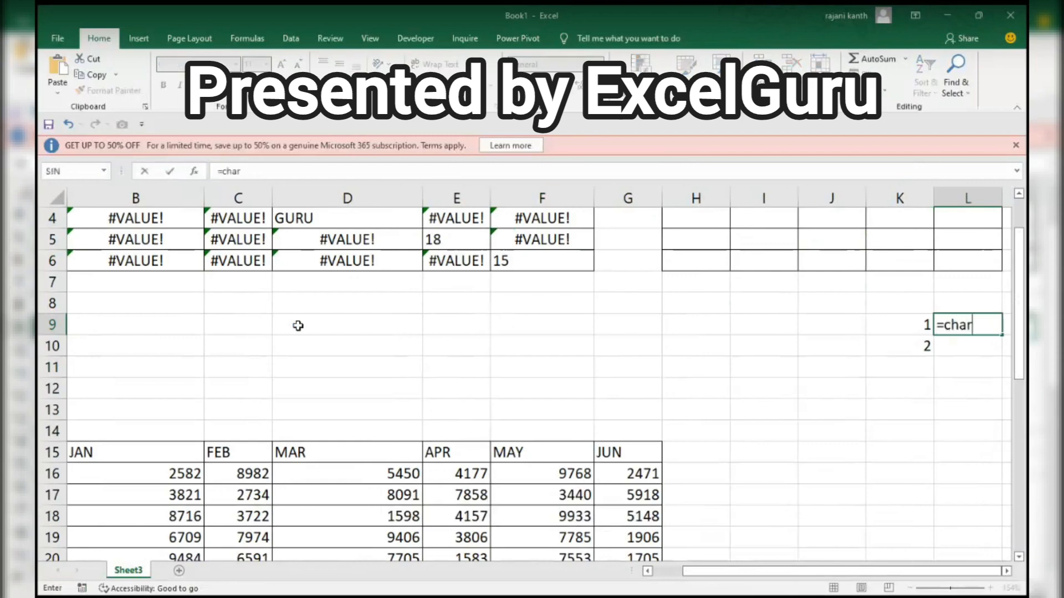
pyautogui.press('Tab')
pyautogui.press('Left')
pyautogui.write(')')
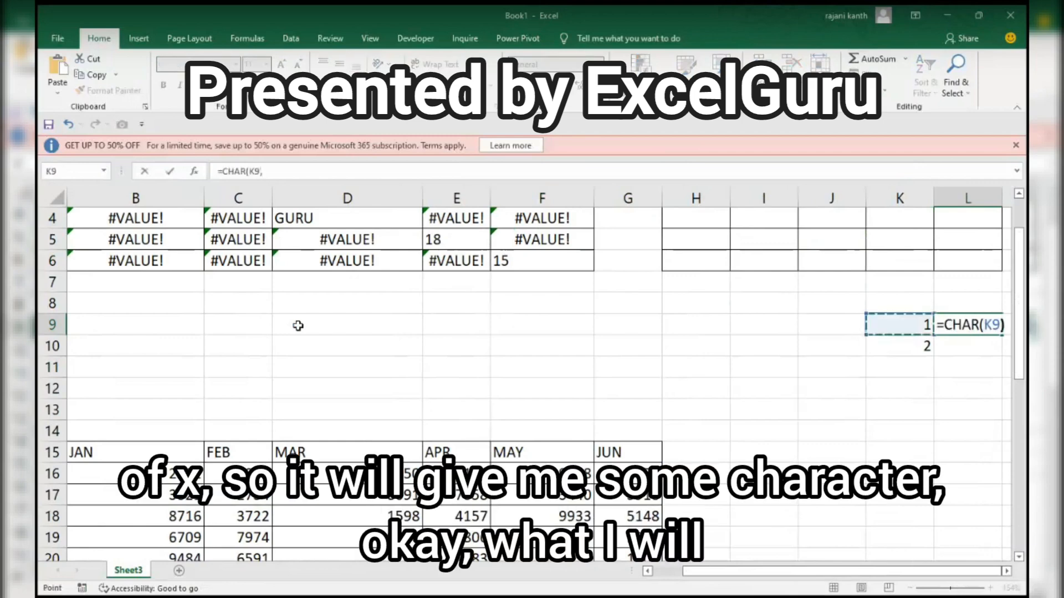
pyautogui.hotkey('ctrl', 'Return')
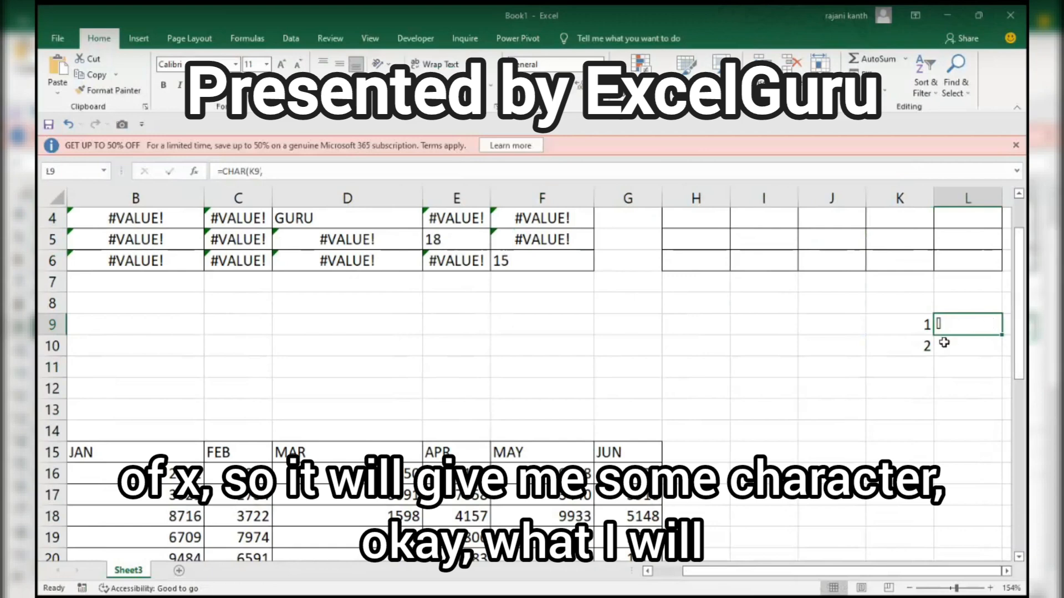
# Step: Try a linear fill series from K10 along the row with step value 1 and stop value 255, and undo it
pyautogui.click(927, 347)
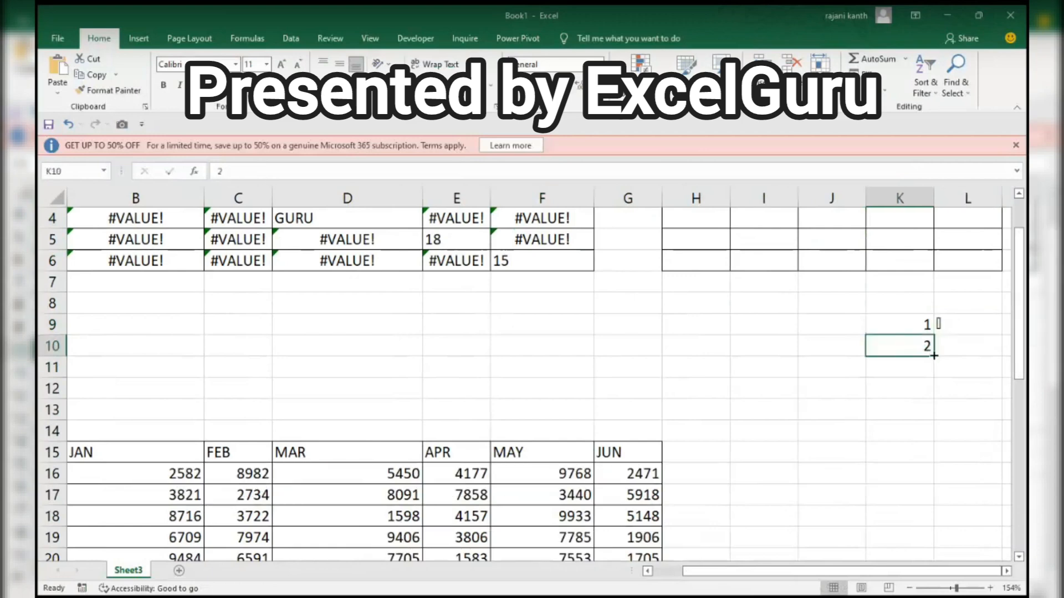
pyautogui.moveTo(933, 355)
pyautogui.mouseDown()
pyautogui.moveTo(938, 444)
pyautogui.moveTo(935, 360)
pyautogui.mouseUp()
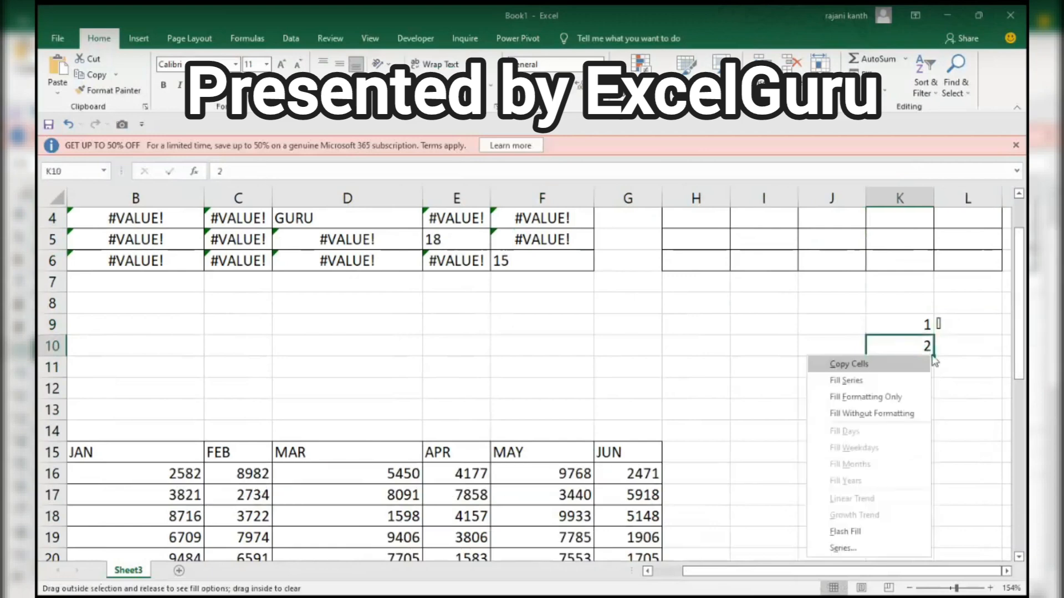
pyautogui.click(853, 546)
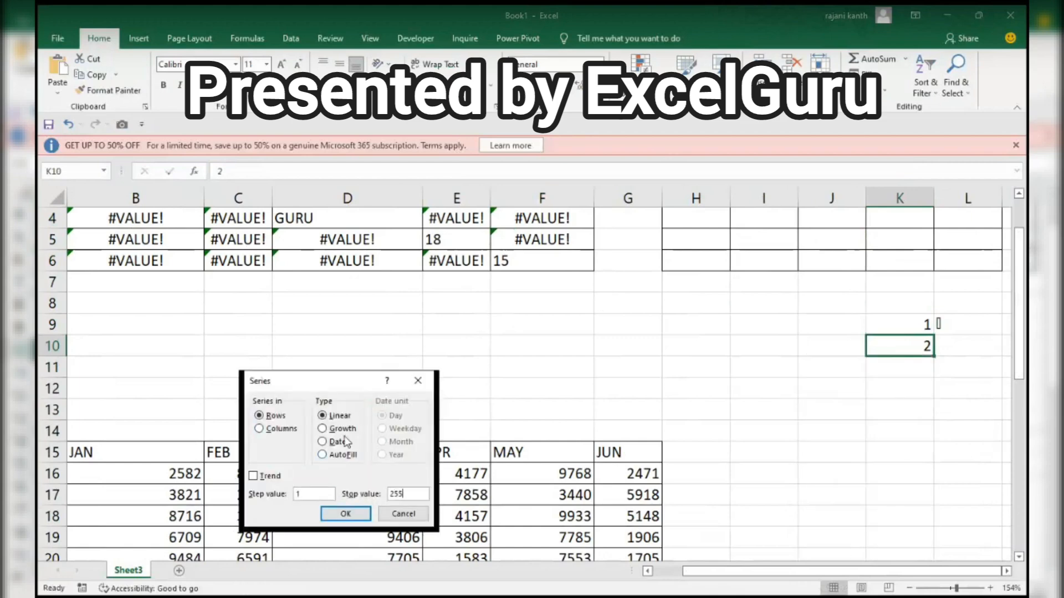
pyautogui.click(345, 515)
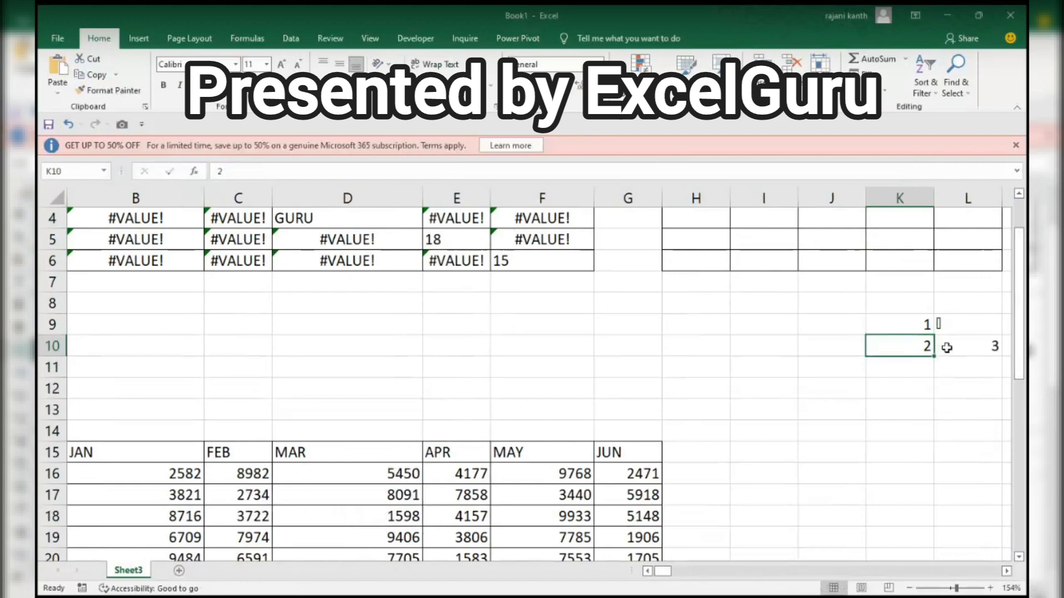
pyautogui.hotkey('ctrl', 'z')
# Step: Fill a linear series down column K from K10 with step value 1 and stop value 255
pyautogui.moveTo(933, 356)
pyautogui.mouseDown()
pyautogui.moveTo(933, 404)
pyautogui.moveTo(935, 364)
pyautogui.mouseUp()
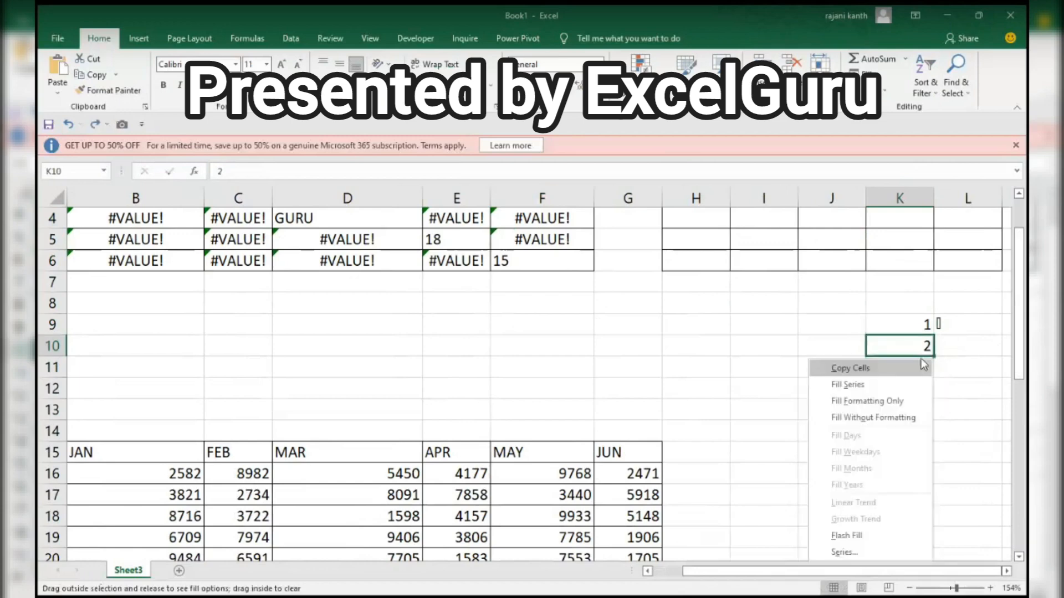
pyautogui.click(838, 551)
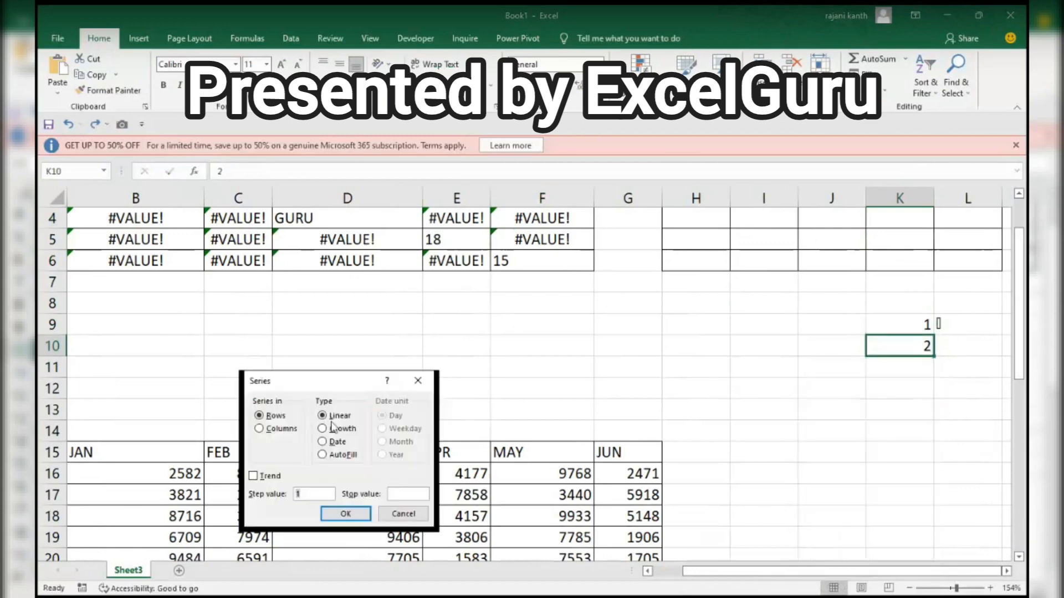
pyautogui.click(289, 429)
pyautogui.click(398, 493)
pyautogui.press('Return')
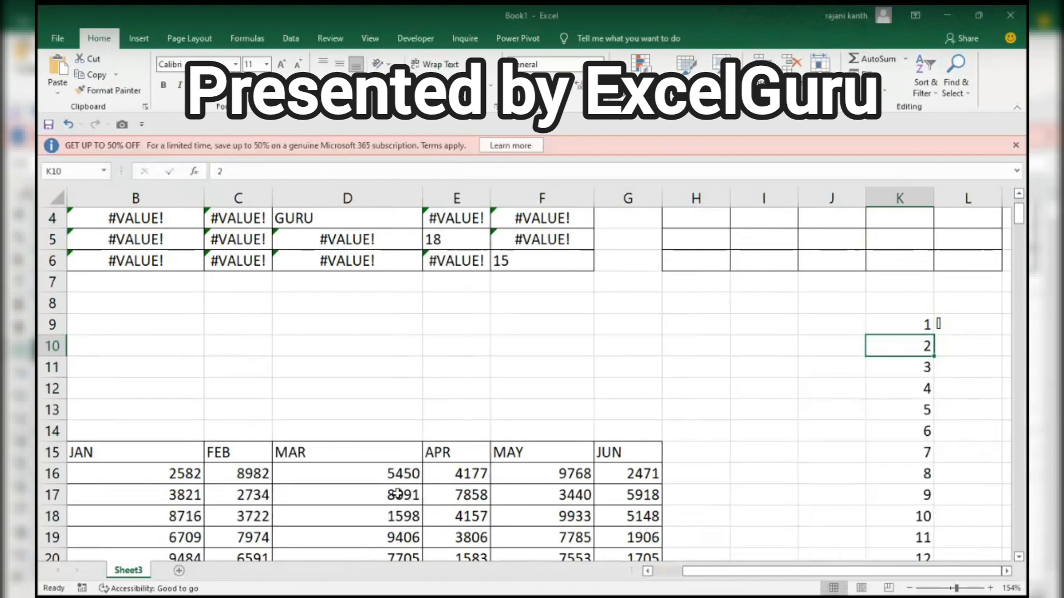
# Step: Fill the L9 formula down beside the whole number series, and locate the code rows for capital A and capital Z
pyautogui.click(968, 327)
pyautogui.moveTo(1001, 334); pyautogui.dragTo(1001, 336)
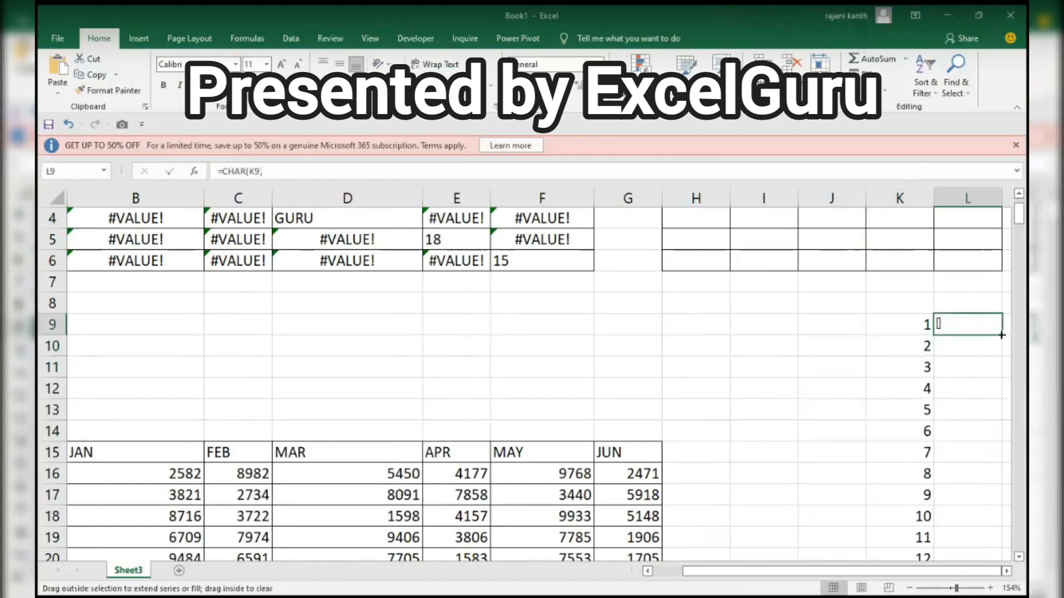
pyautogui.doubleClick(1000, 335)
pyautogui.moveTo(1022, 216); pyautogui.dragTo(1021, 290)
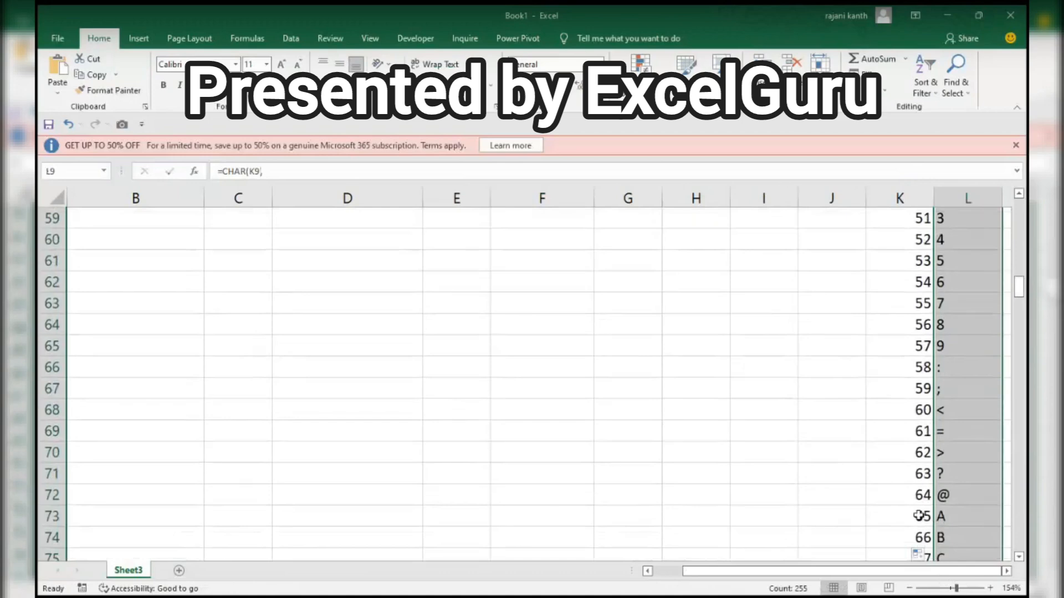
pyautogui.moveTo(921, 515); pyautogui.dragTo(943, 517)
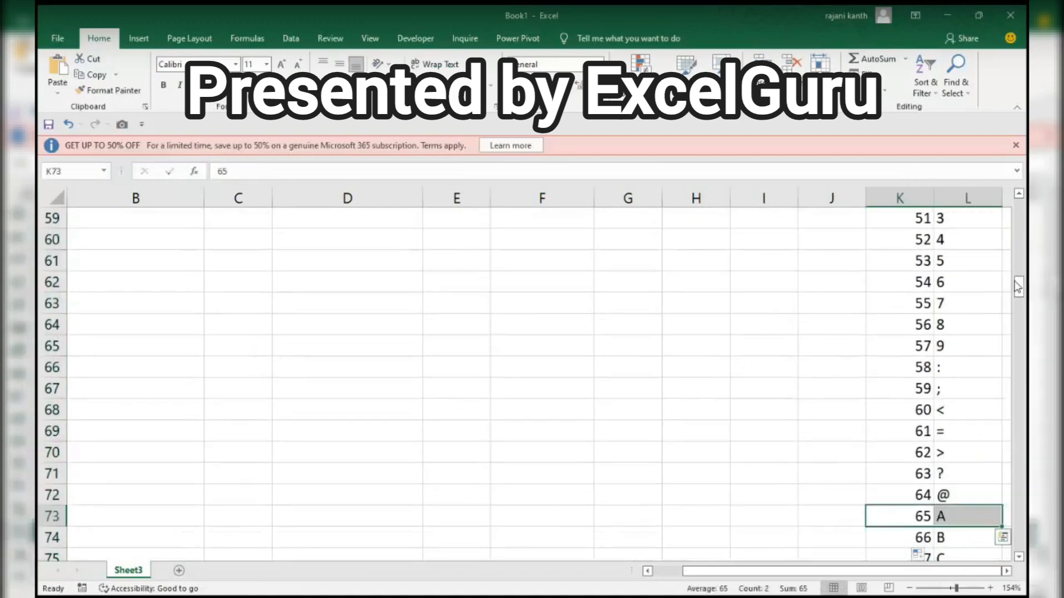
pyautogui.moveTo(1021, 287); pyautogui.dragTo(1020, 320)
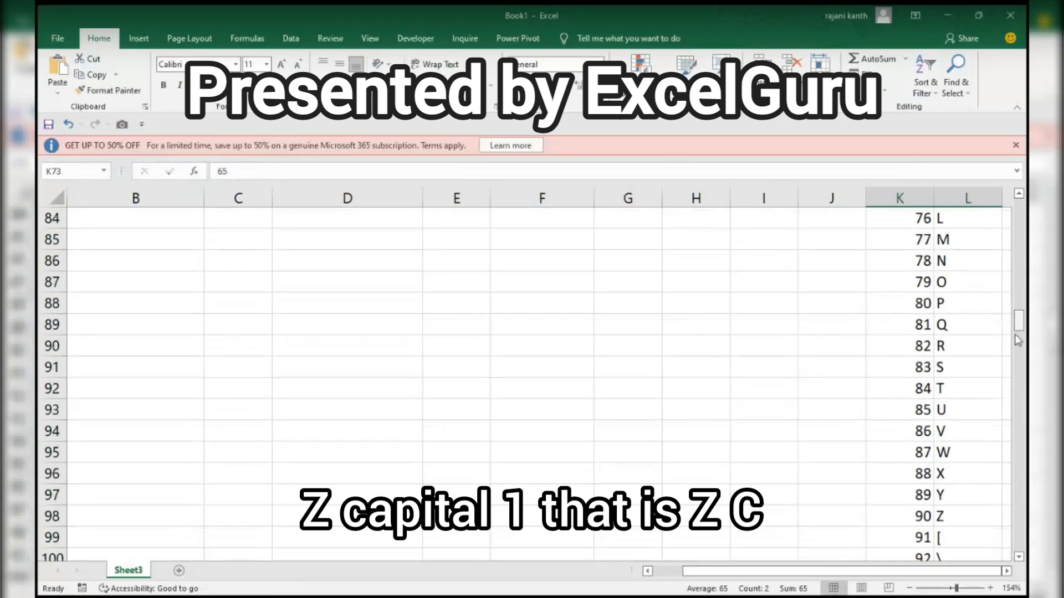
pyautogui.moveTo(922, 516); pyautogui.dragTo(948, 515)
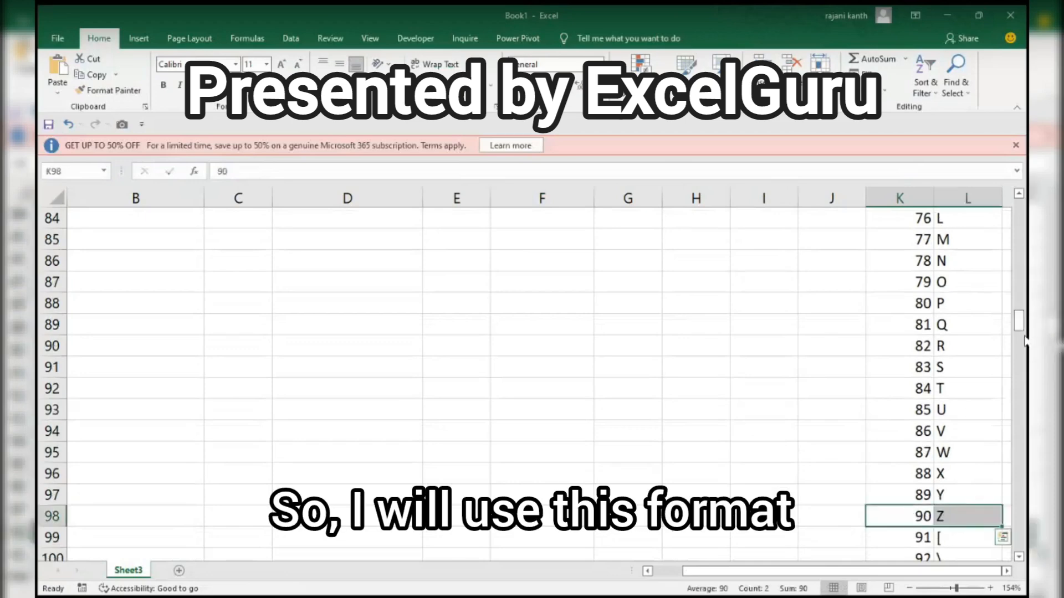
# Step: Enter the formula =CHAR(64+1) in B9 and fill it down to B12
pyautogui.moveTo(1020, 321); pyautogui.dragTo(1020, 208)
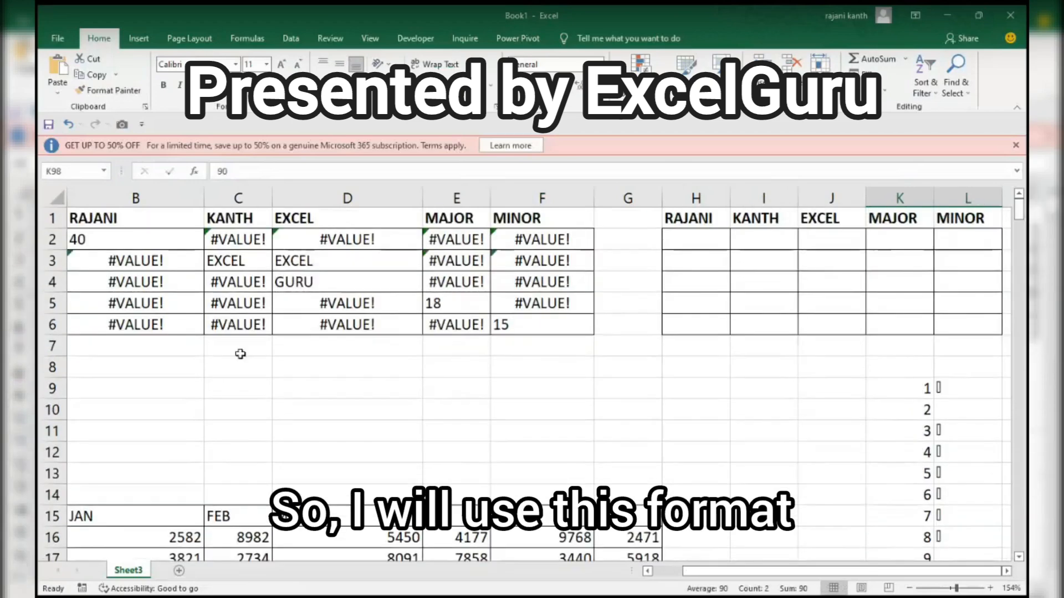
pyautogui.moveTo(765, 578); pyautogui.dragTo(661, 573)
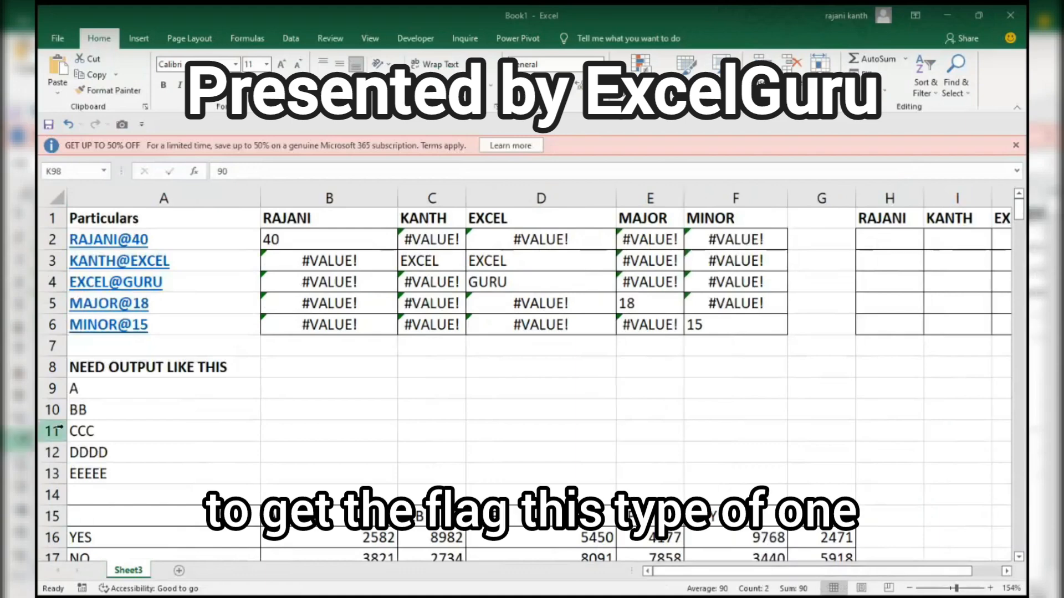
pyautogui.click(339, 391)
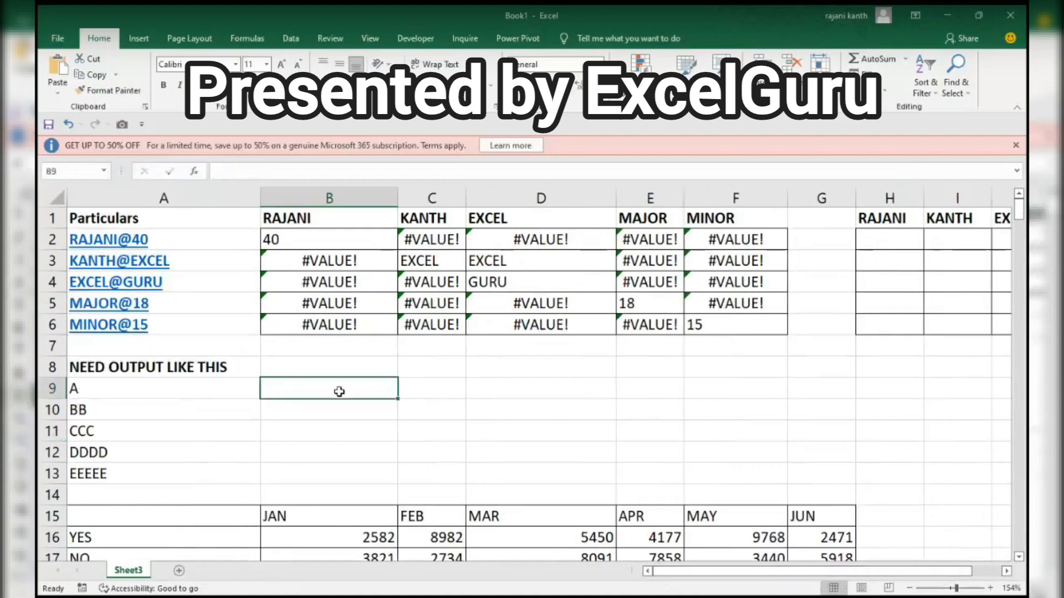
pyautogui.write('=CHAR(')
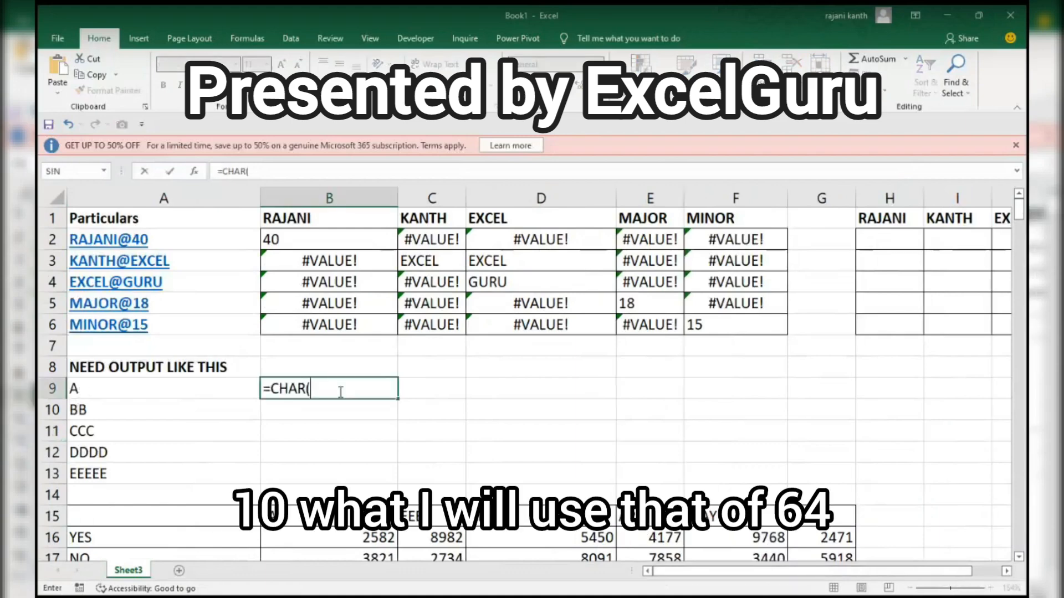
pyautogui.write('64')
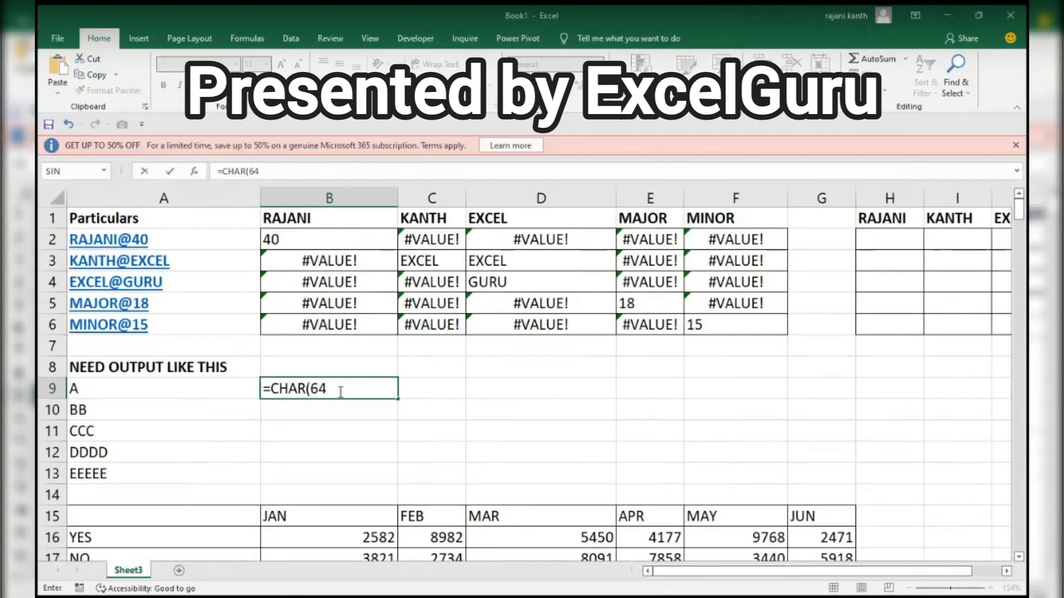
pyautogui.write('+1)')
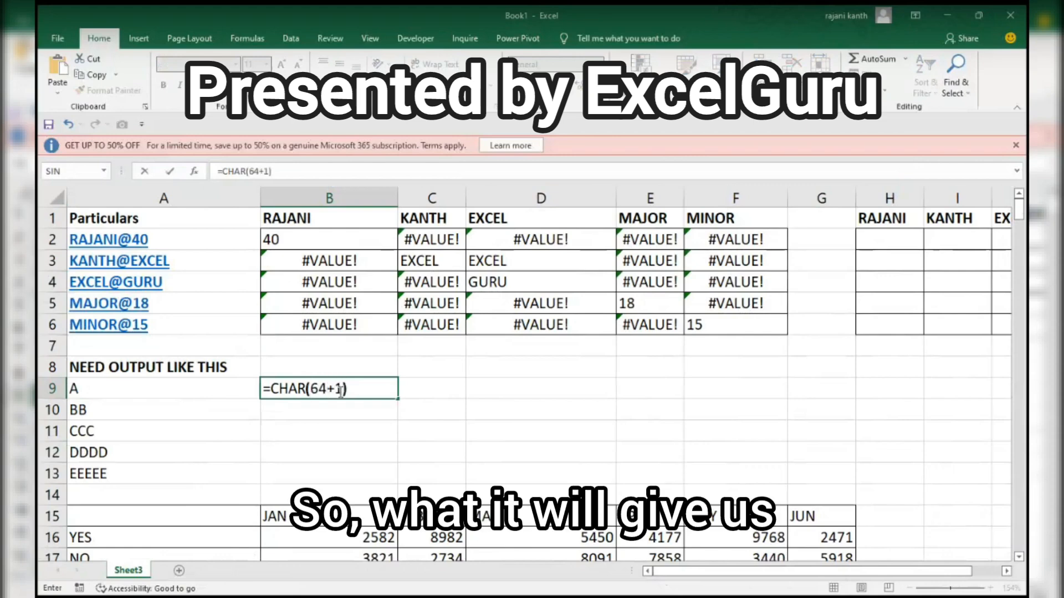
pyautogui.hotkey('ctrl', 'Return')
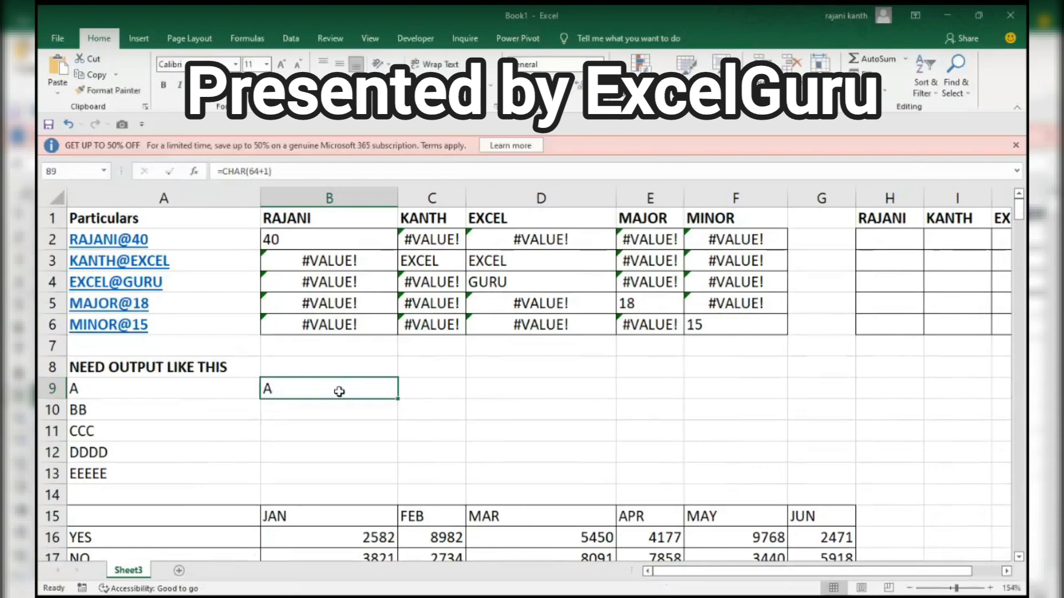
pyautogui.moveTo(398, 399); pyautogui.dragTo(393, 465)
# Step: Change the B9 formula to =CHAR(64+ROWS(B$9:B9)) and fill it down to B12
pyautogui.click(344, 389)
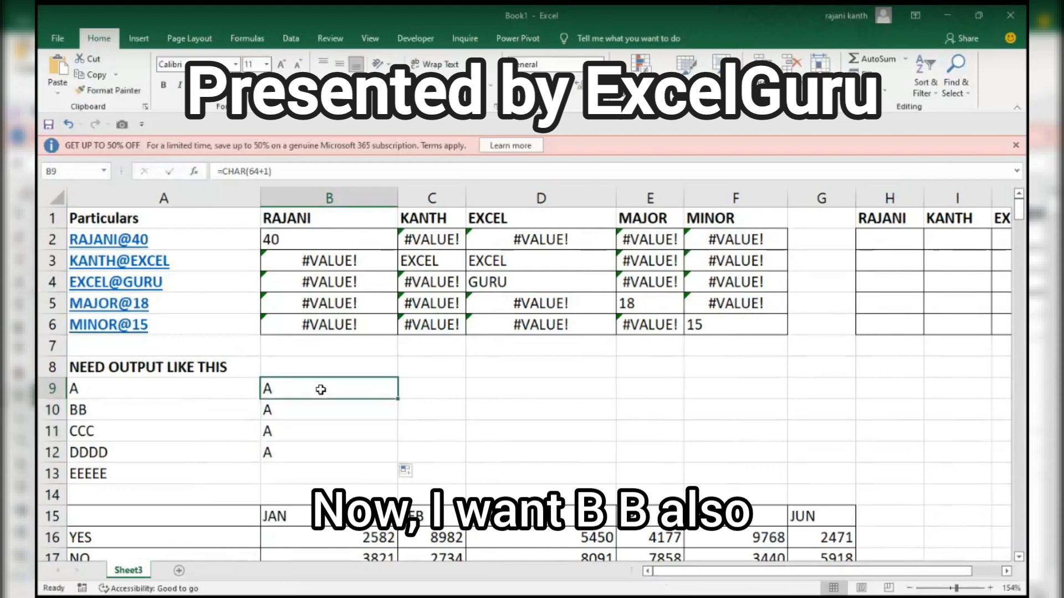
pyautogui.doubleClick(351, 388)
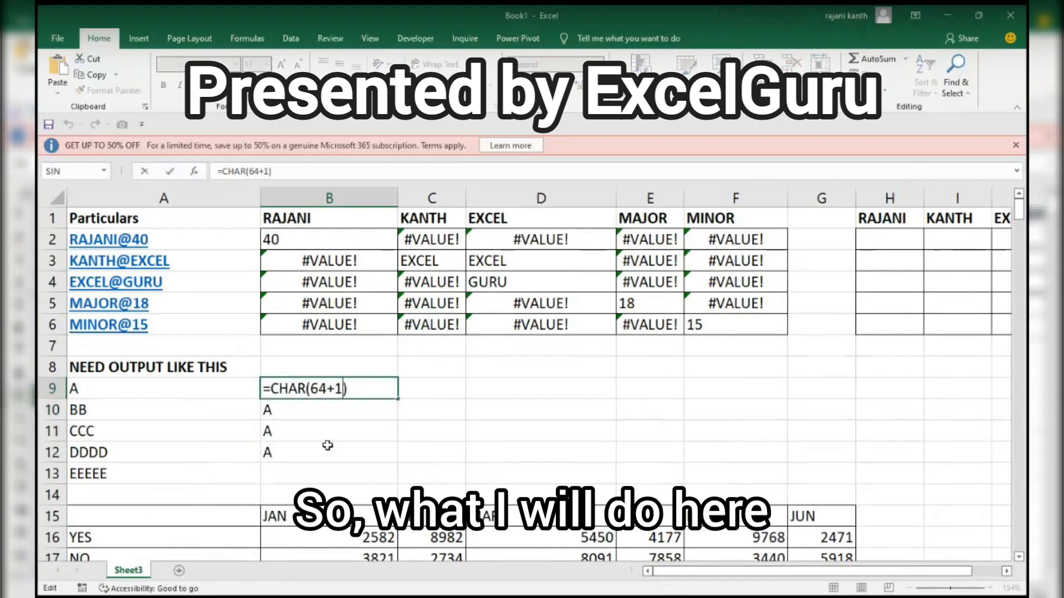
pyautogui.press('BackSpace')
pyautogui.write('rows(')
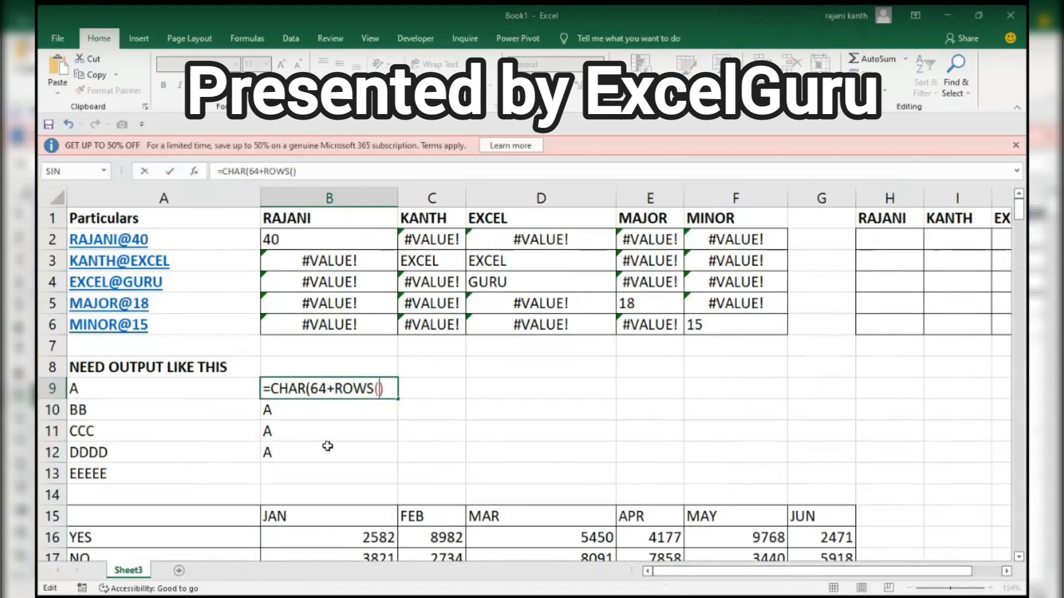
pyautogui.write('b$9:b9')
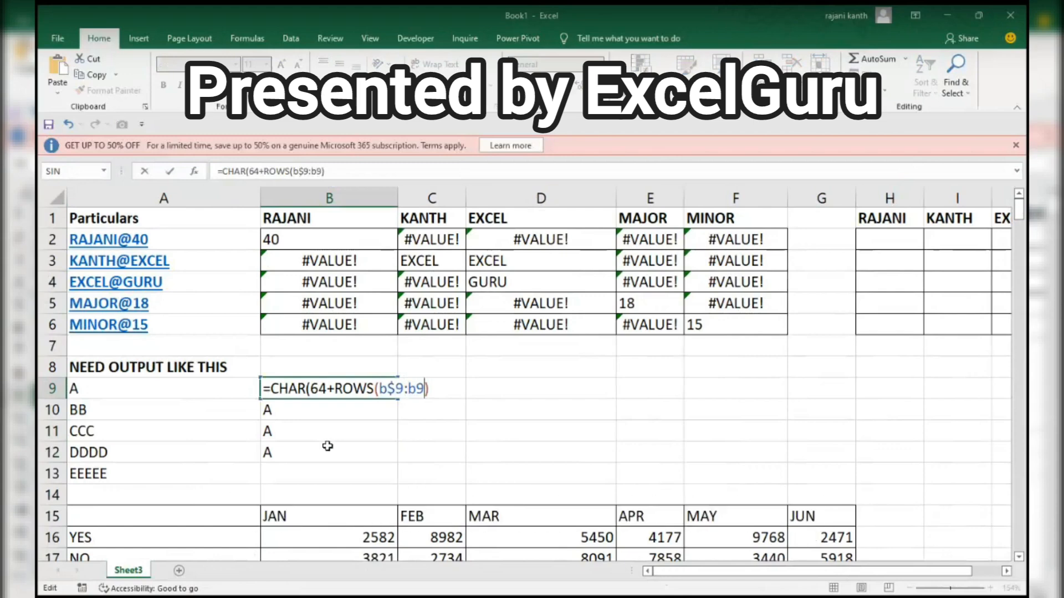
pyautogui.press('Return')
pyautogui.press('Return')
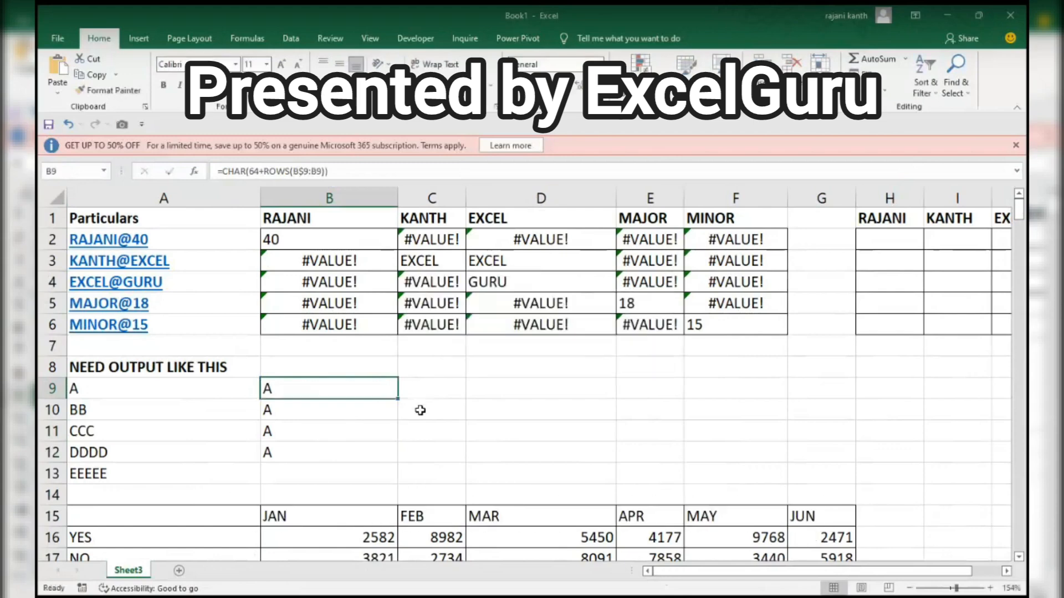
pyautogui.doubleClick(399, 398)
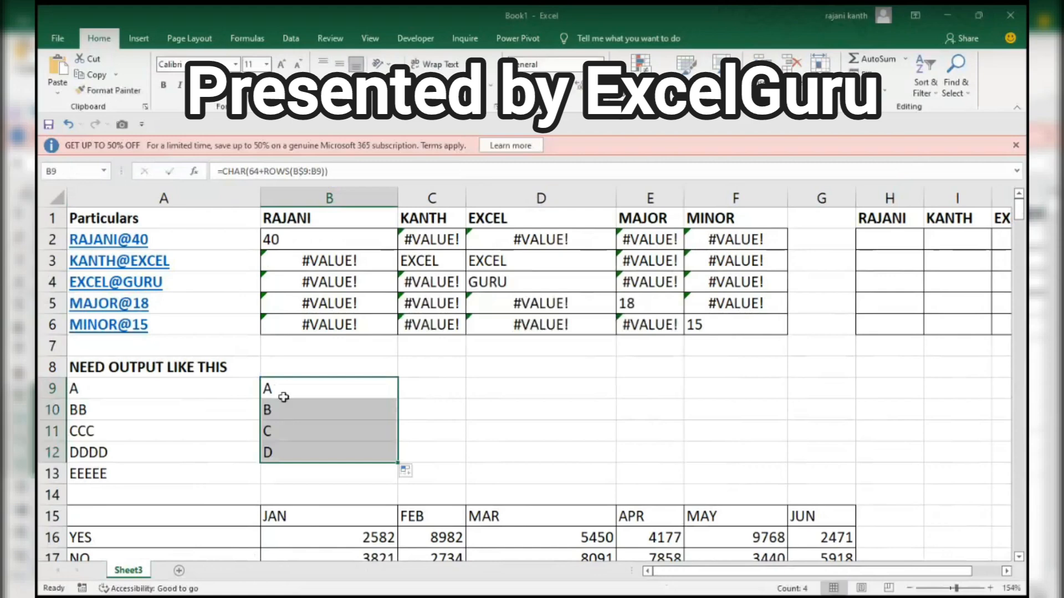
# Step: Wrap the CHAR expression in B9 inside a REPT function as its text argument
pyautogui.click(319, 386)
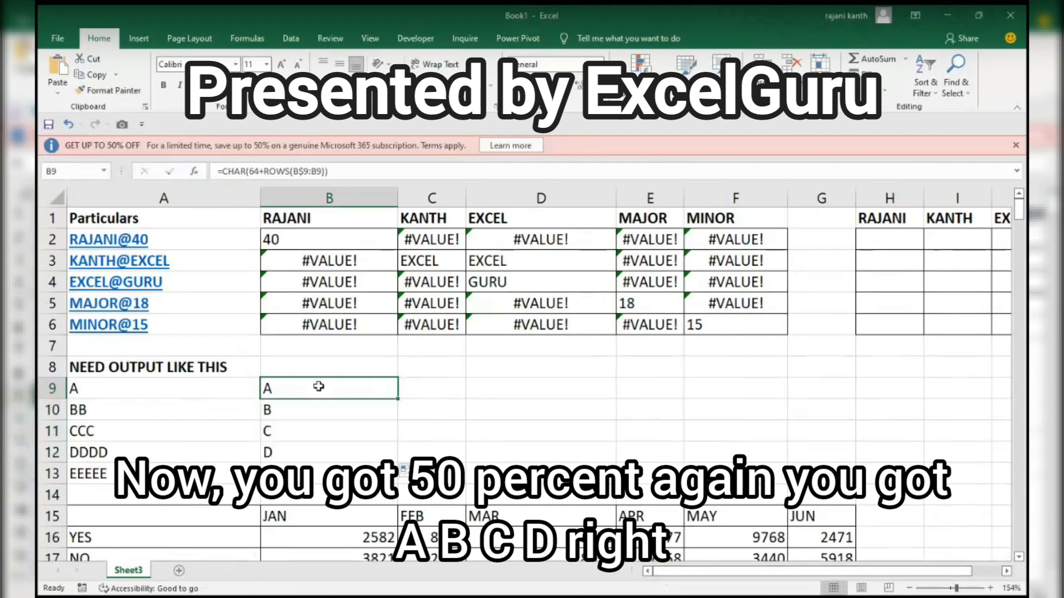
pyautogui.doubleClick(318, 386)
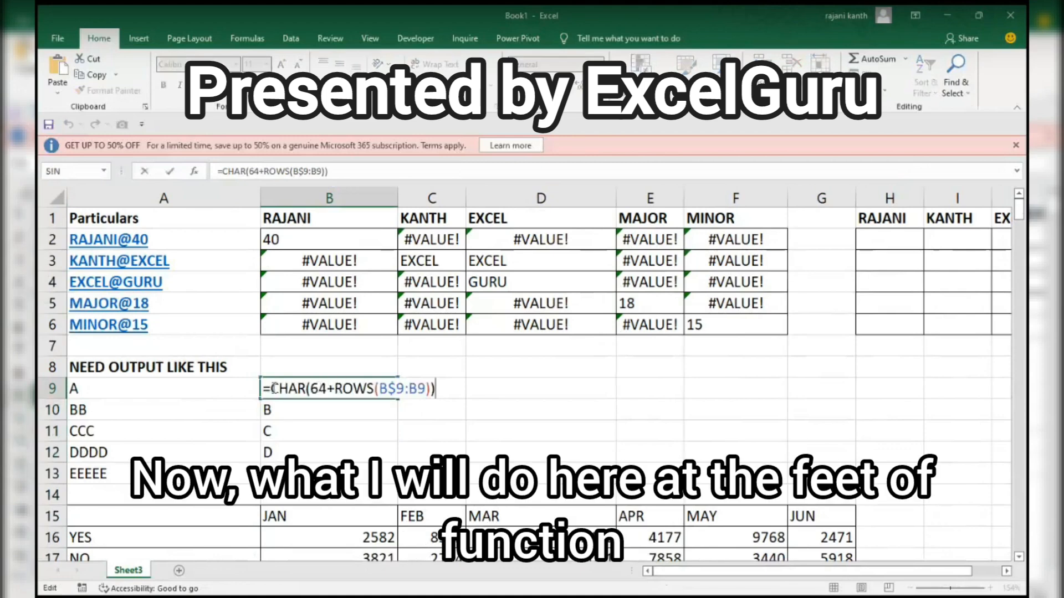
pyautogui.click(271, 388)
pyautogui.write('rept')
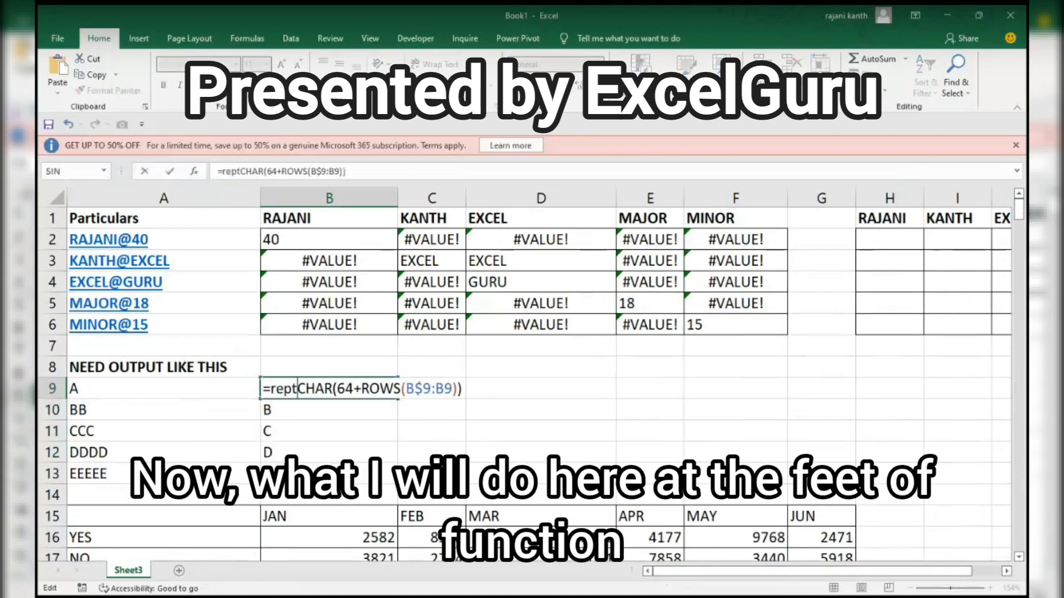
pyautogui.write('(')
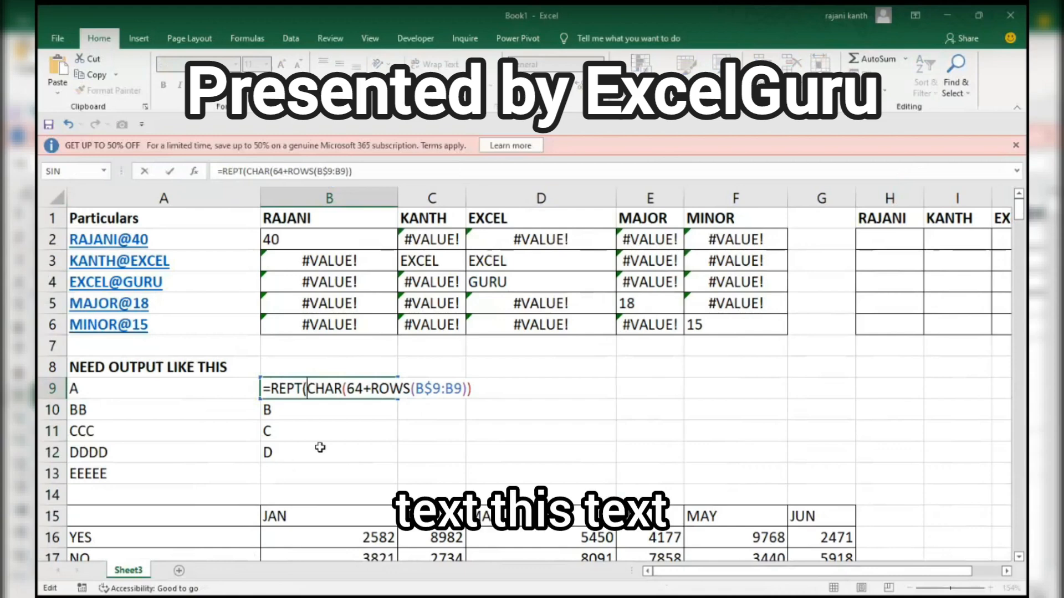
pyautogui.hotkey('shift', 'End')
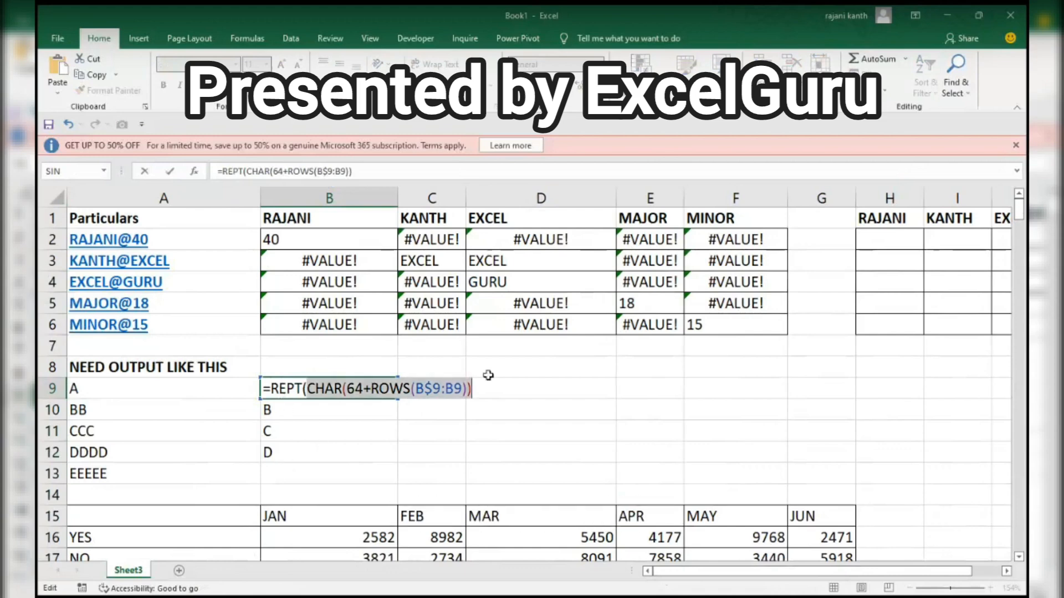
pyautogui.press('End')
# Step: Add ROWS(B$9:B9) as the repeat count of the REPT formula in B9 and fill it down to B12
pyautogui.write(',re')
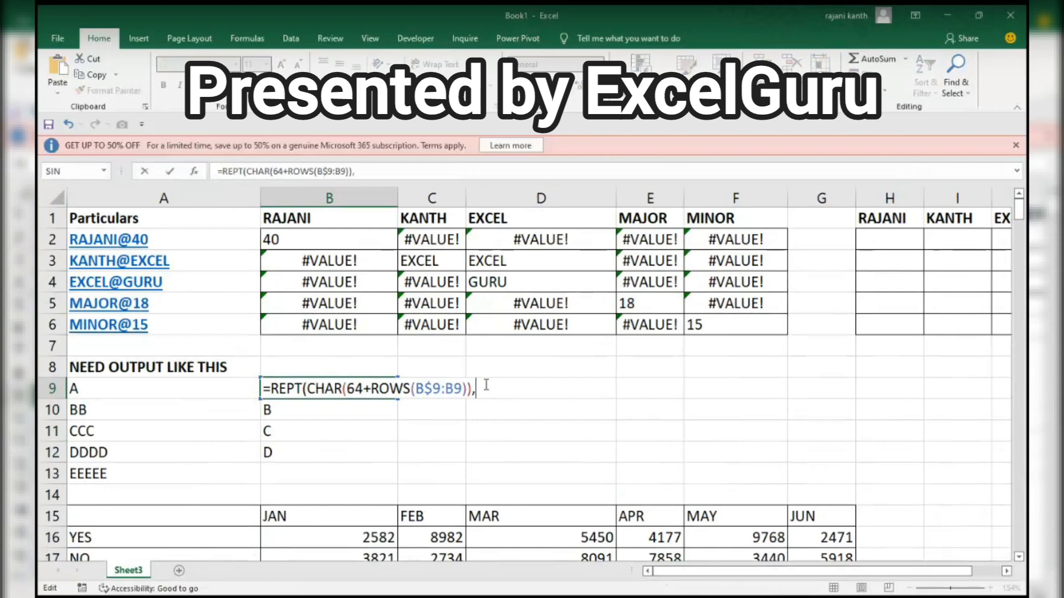
pyautogui.press('BackSpace')
pyautogui.press('BackSpace')
pyautogui.write('rows')
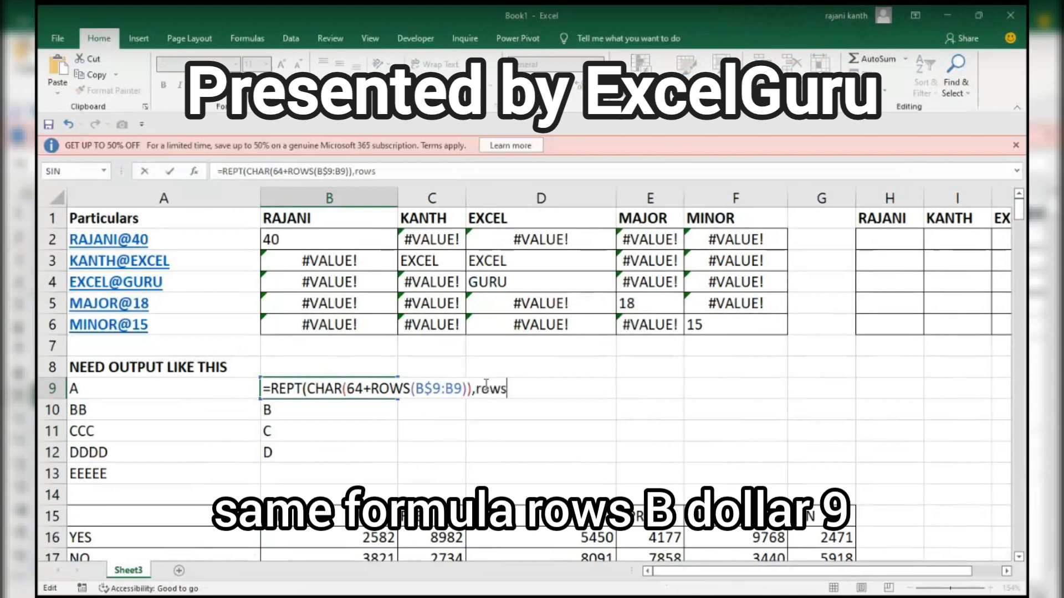
pyautogui.press('Tab')
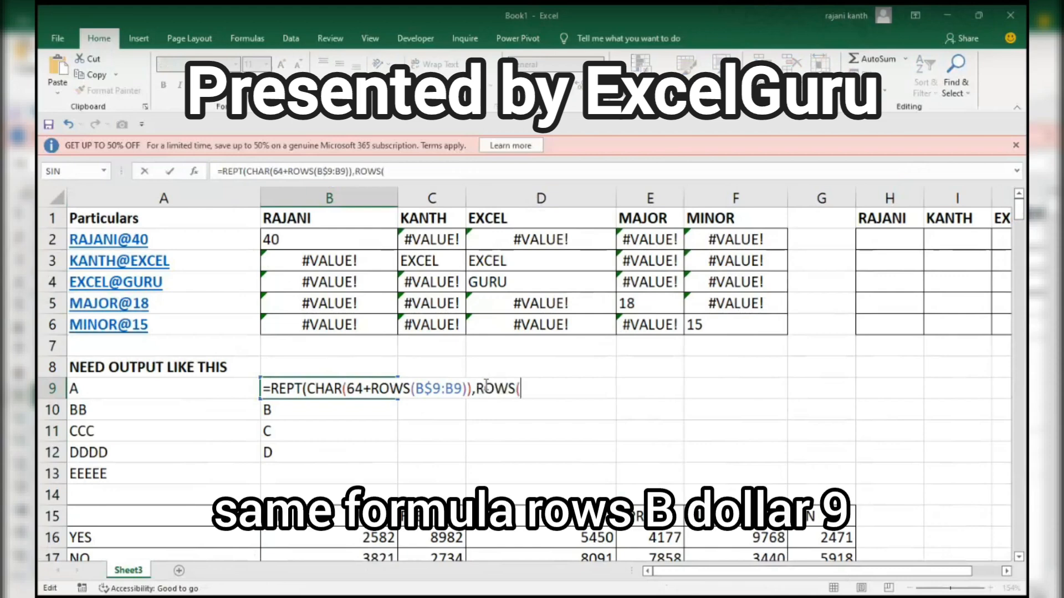
pyautogui.write('b$9:b9')
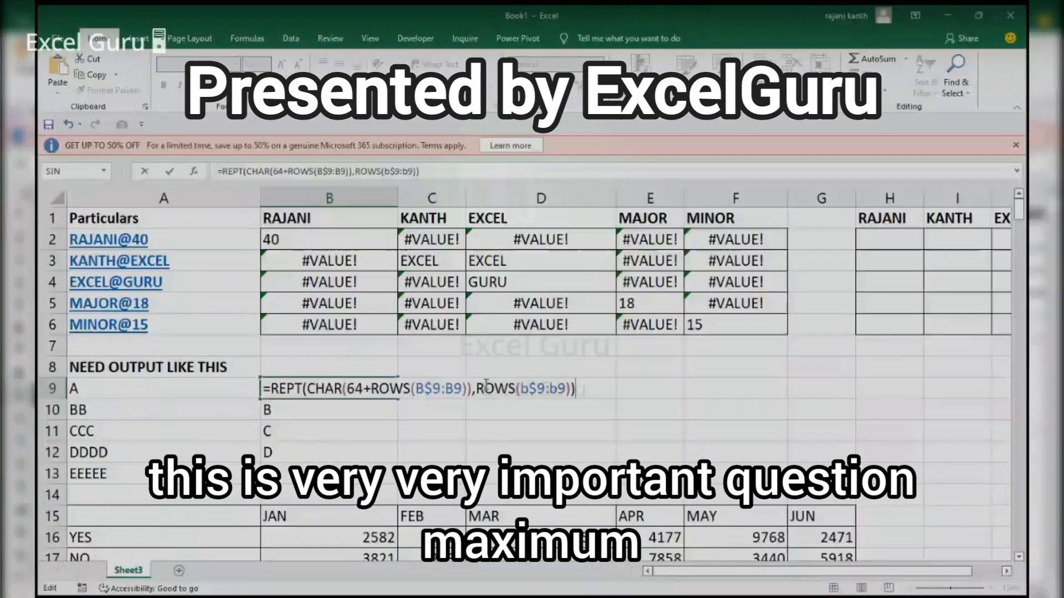
pyautogui.press('Escape')
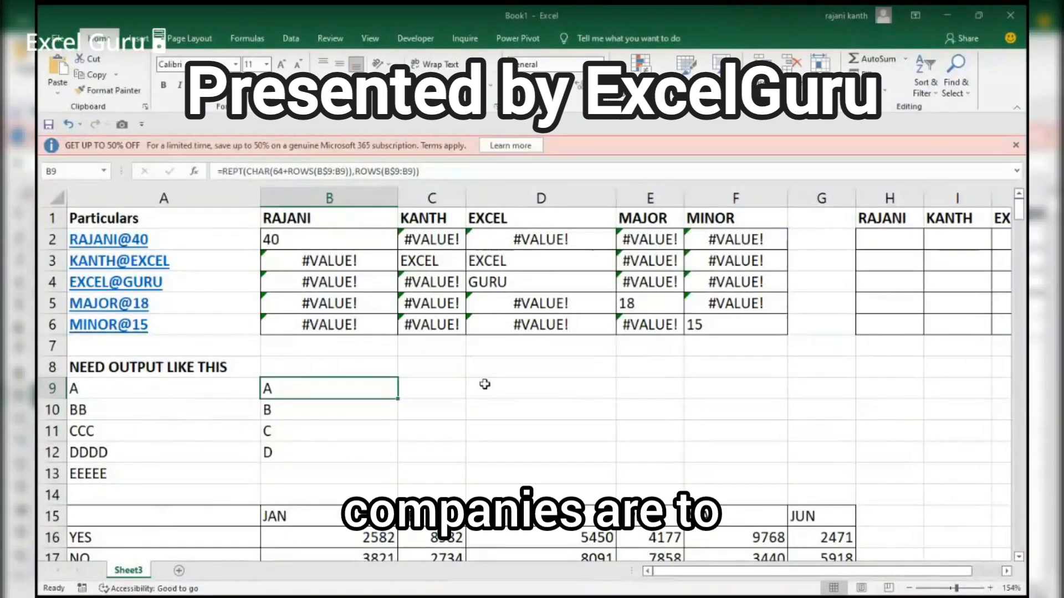
pyautogui.doubleClick(399, 399)
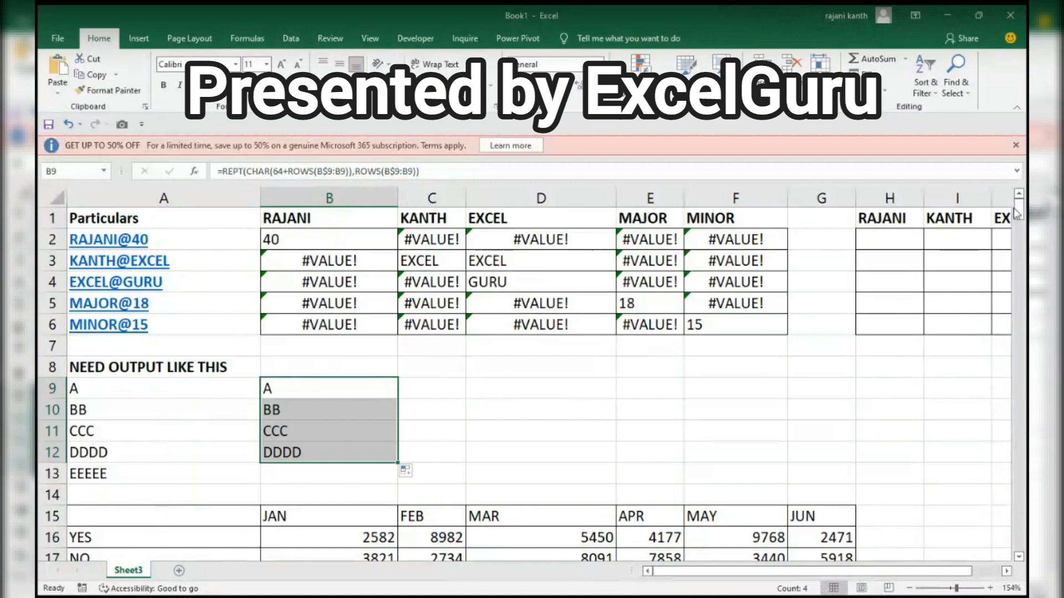
# Step: Start a formula in C32 below the YES/NO table that compares the month headers $B$15:$G$15 with B32
pyautogui.moveTo(1022, 217)
pyautogui.mouseDown()
pyautogui.moveTo(1022, 249)
pyautogui.moveTo(1021, 239)
pyautogui.mouseUp()
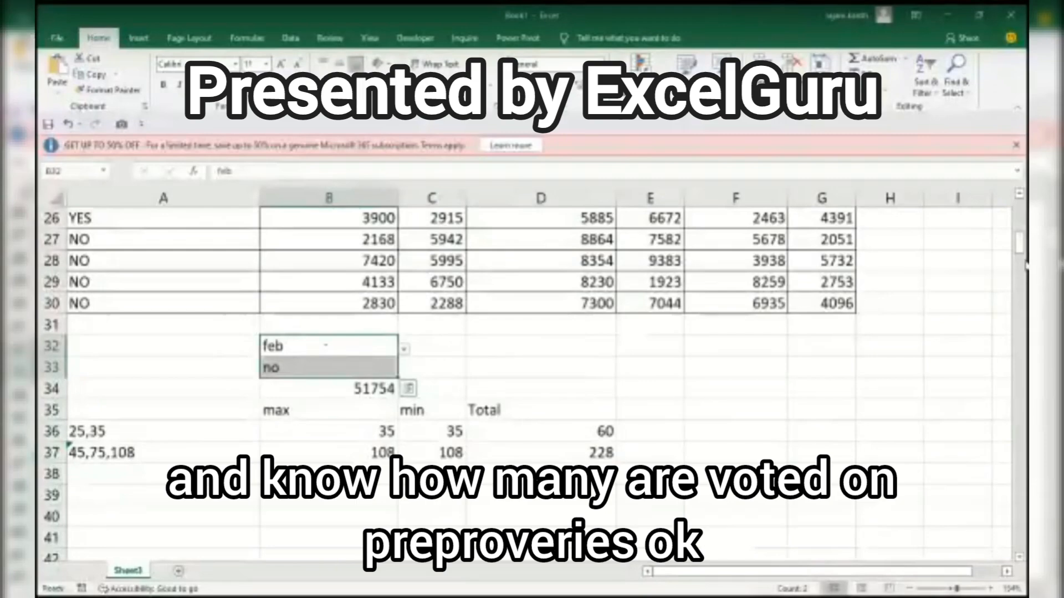
pyautogui.click(1022, 251)
pyautogui.moveTo(1022, 250); pyautogui.dragTo(1021, 230)
pyautogui.press('Right')
pyautogui.click(1021, 234)
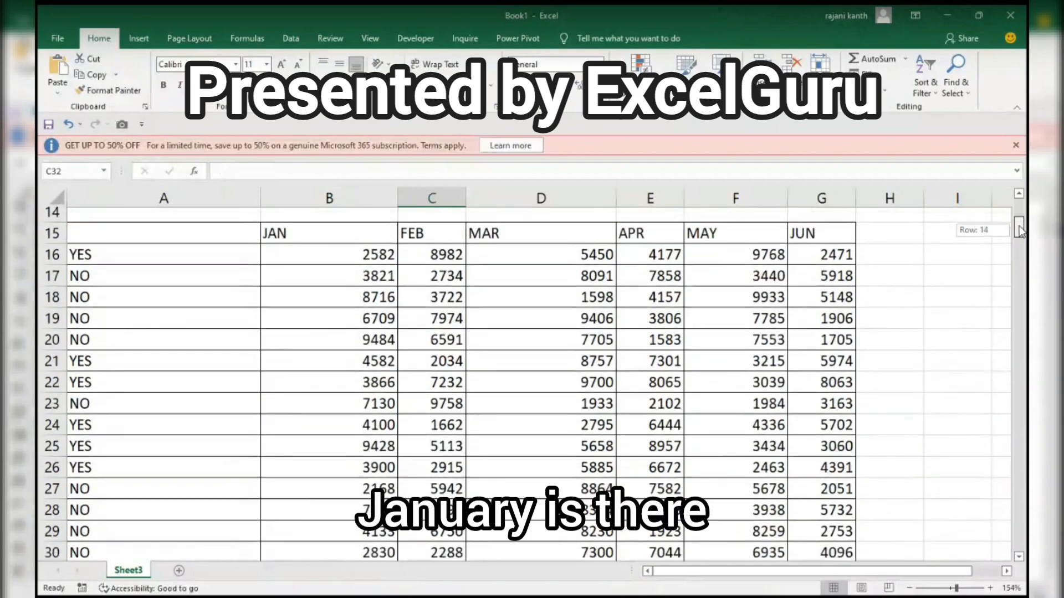
pyautogui.moveTo(1021, 230); pyautogui.dragTo(1021, 236)
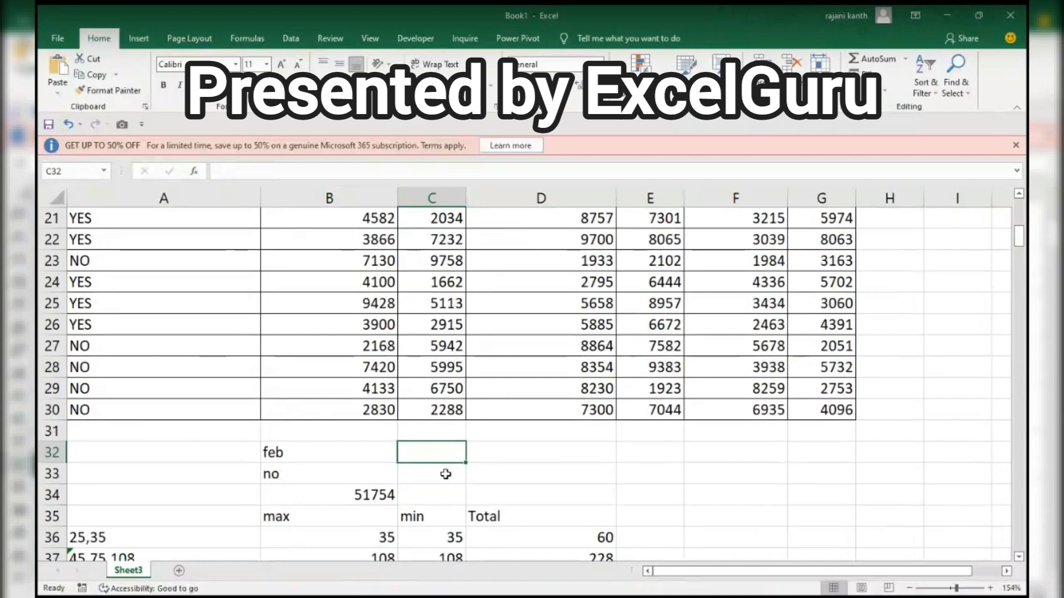
pyautogui.write('=')
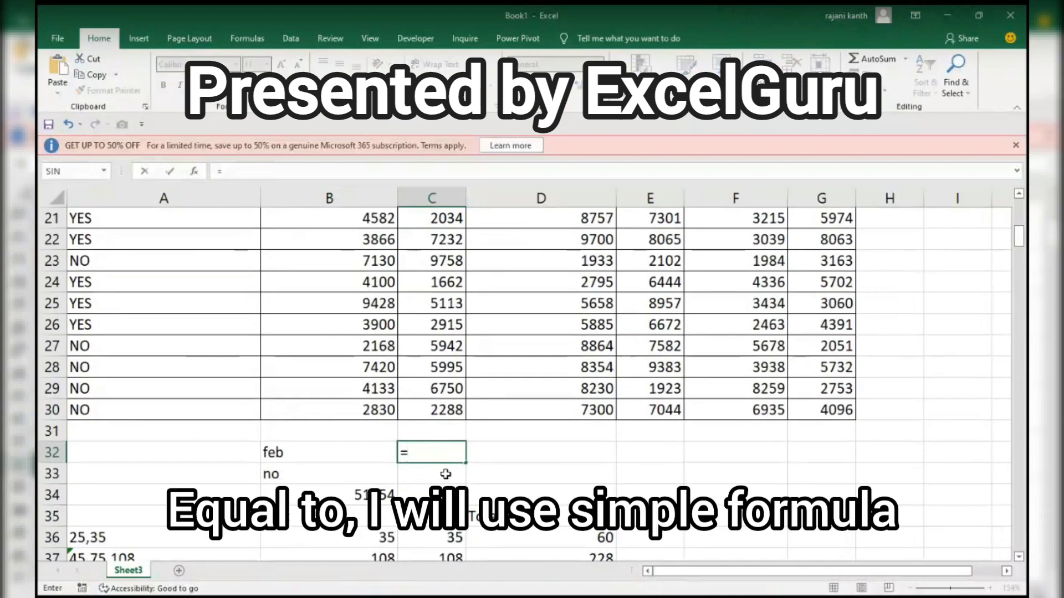
pyautogui.press('Up')
pyautogui.press('Up')
pyautogui.press('Left')
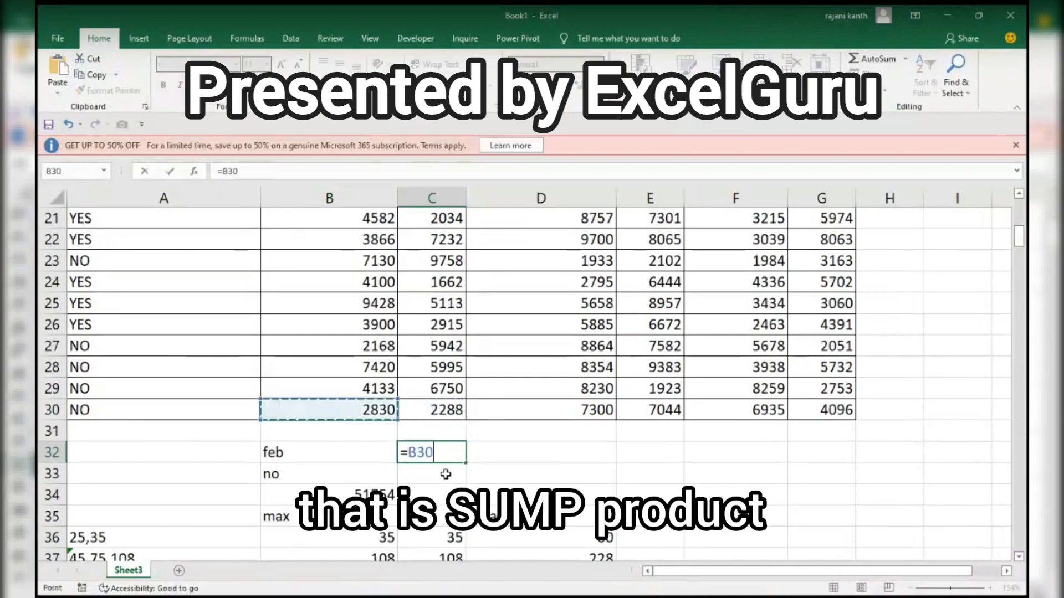
pyautogui.hotkey('ctrl', 'Up')
pyautogui.hotkey('ctrl', 'shift', 'Right')
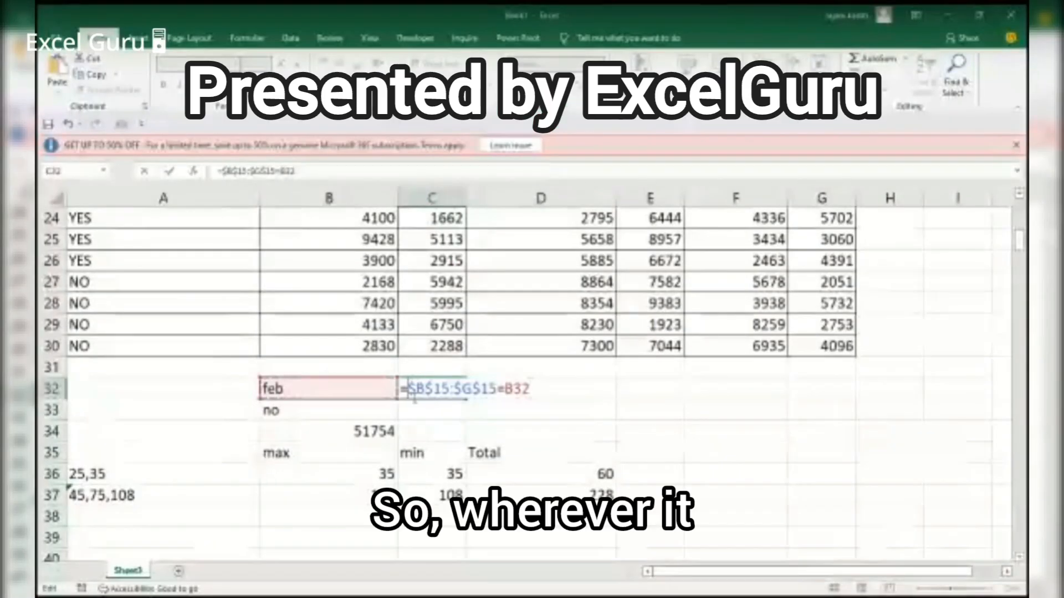
# Step: Enclose the month comparison in C32 in parentheses, preview its evaluated TRUE/FALSE array, and restore the formula
pyautogui.click(411, 389)
pyautogui.write('(')
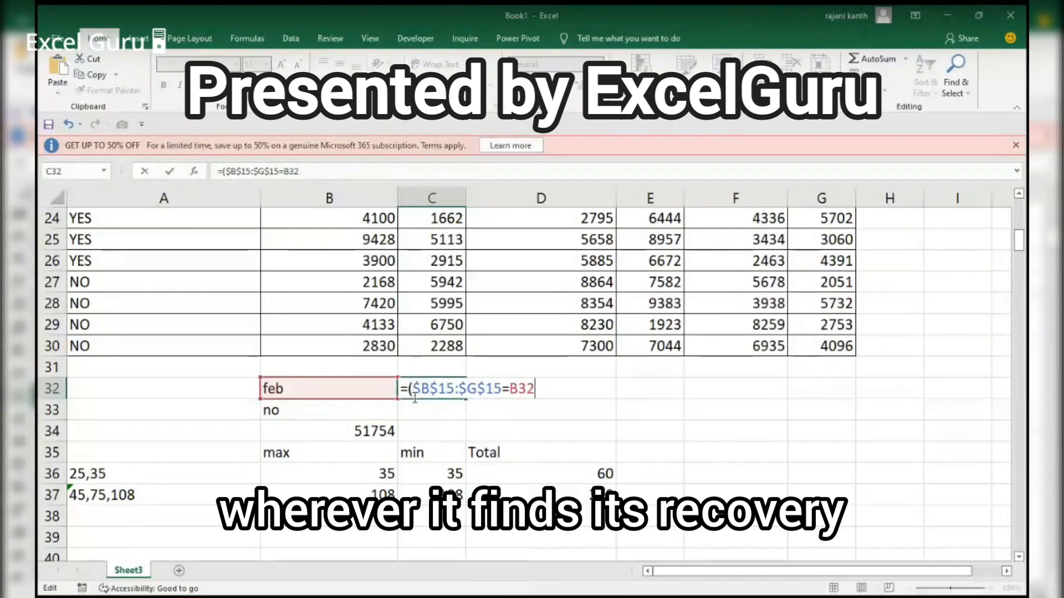
pyautogui.press('End')
pyautogui.write(')')
pyautogui.press('F9')
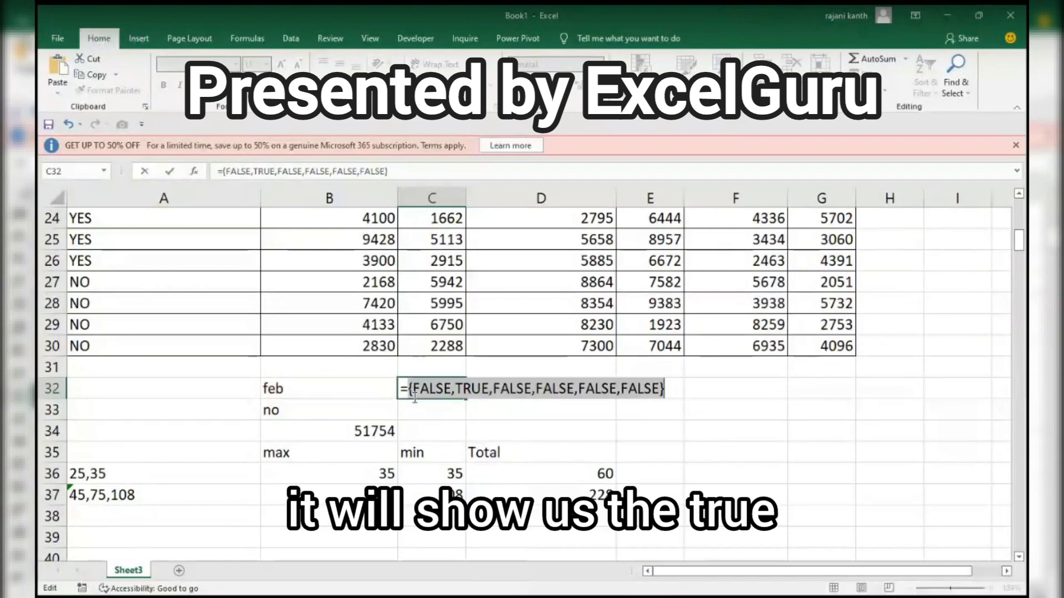
pyautogui.hotkey('ctrl', 'z')
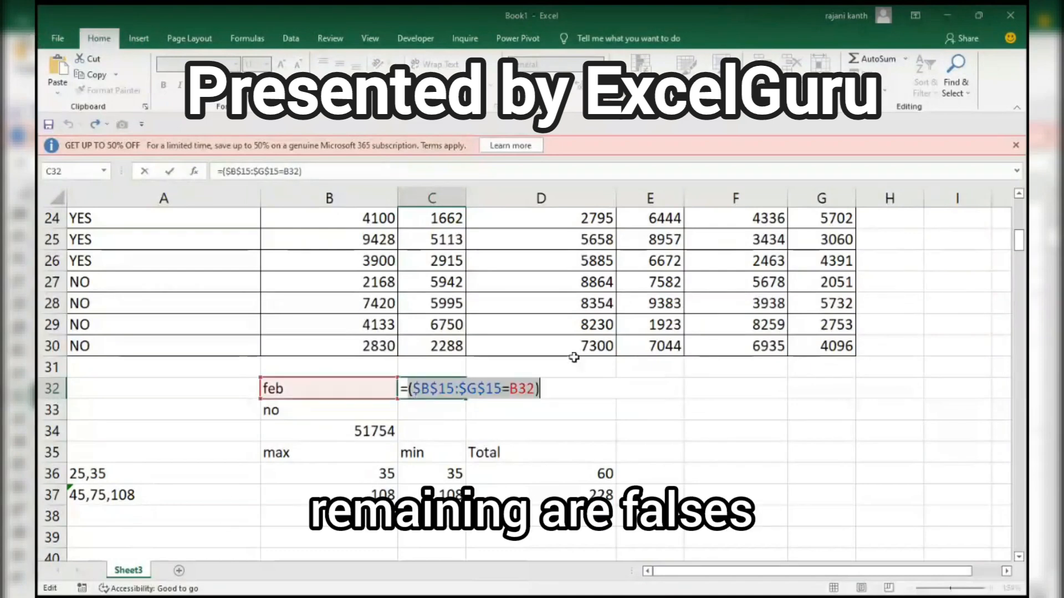
# Step: Multiply the month condition in C32 by a second parenthesised condition starting with the absolute range $A$16:$A$30
pyautogui.click(552, 381)
pyautogui.write('*')
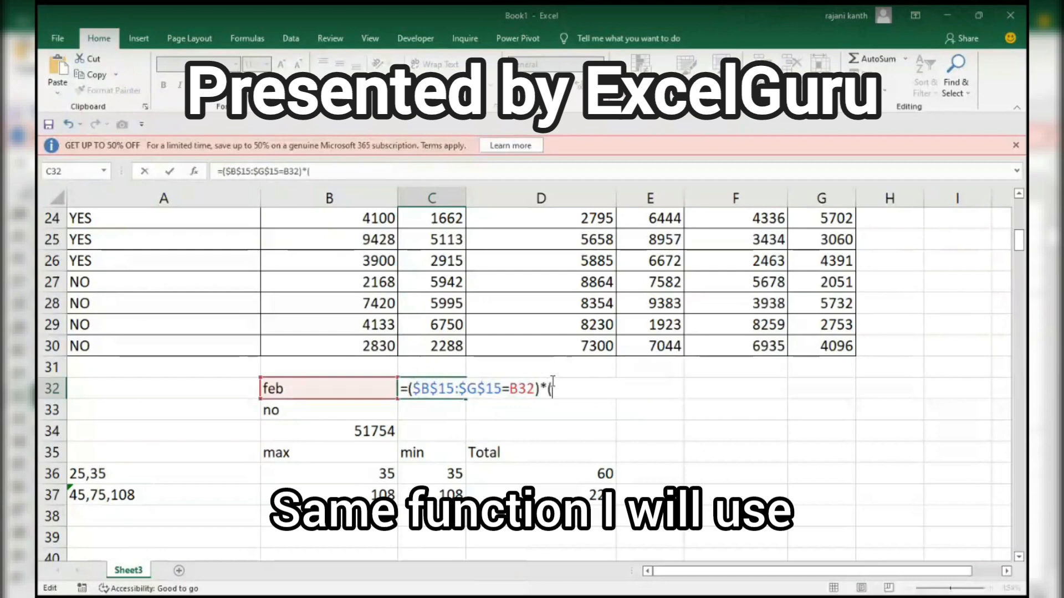
pyautogui.click(166, 346)
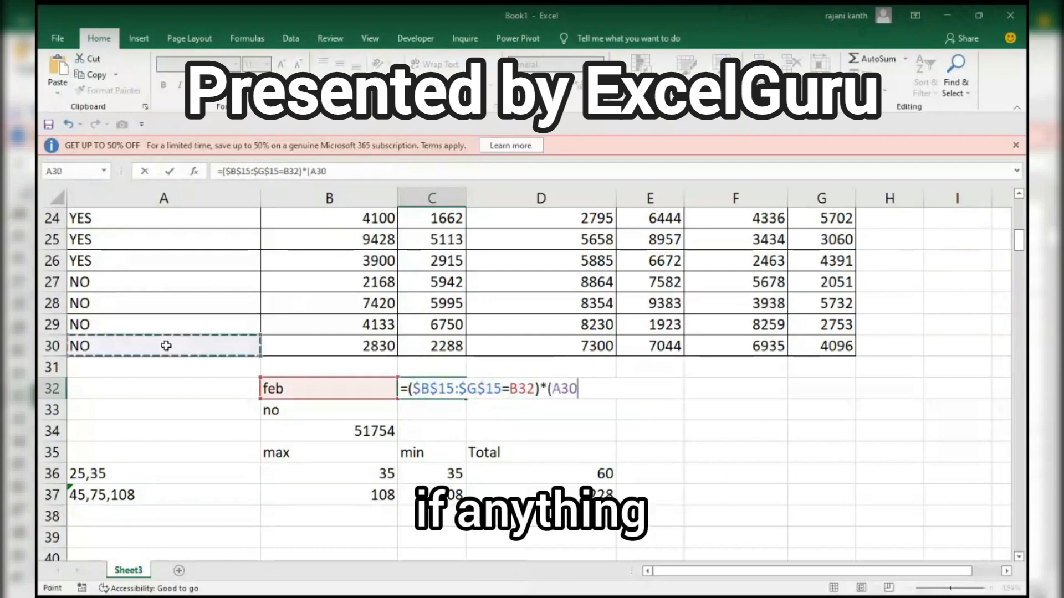
pyautogui.hotkey('ctrl', 'shift', 'Up')
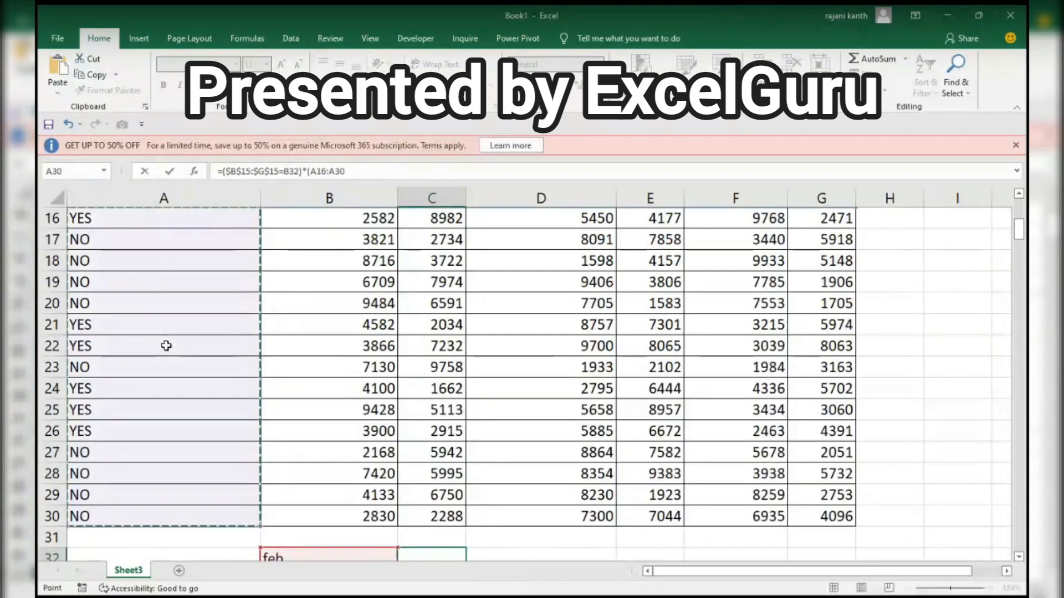
pyautogui.hotkey('ctrl', 'shift', 'Up')
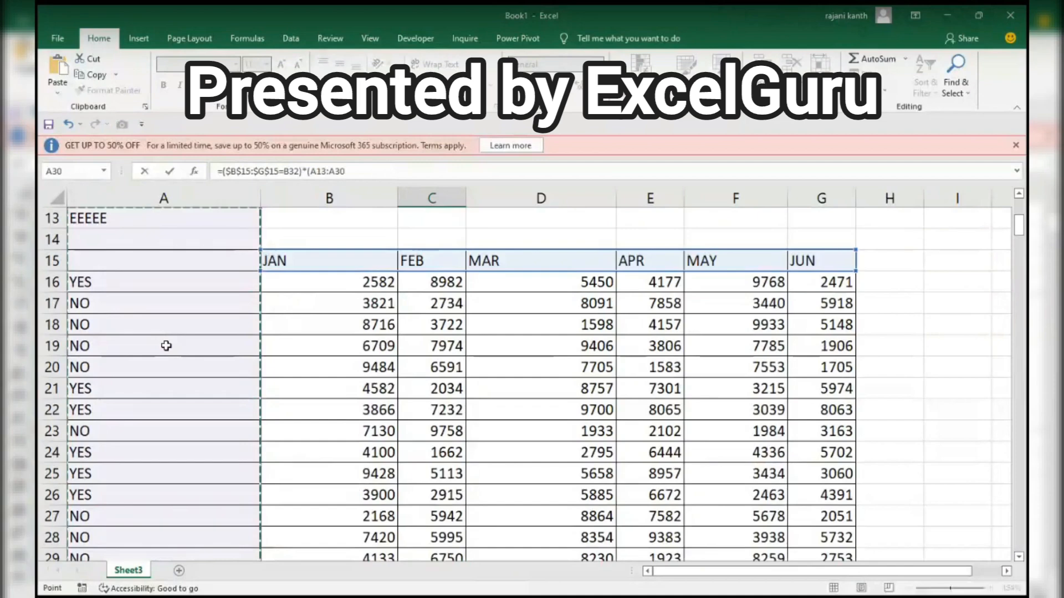
pyautogui.hotkey('ctrl', 'shift', 'Down')
pyautogui.hotkey('ctrl', 'shift', 'Down')
pyautogui.hotkey('ctrl', 'shift', 'Up')
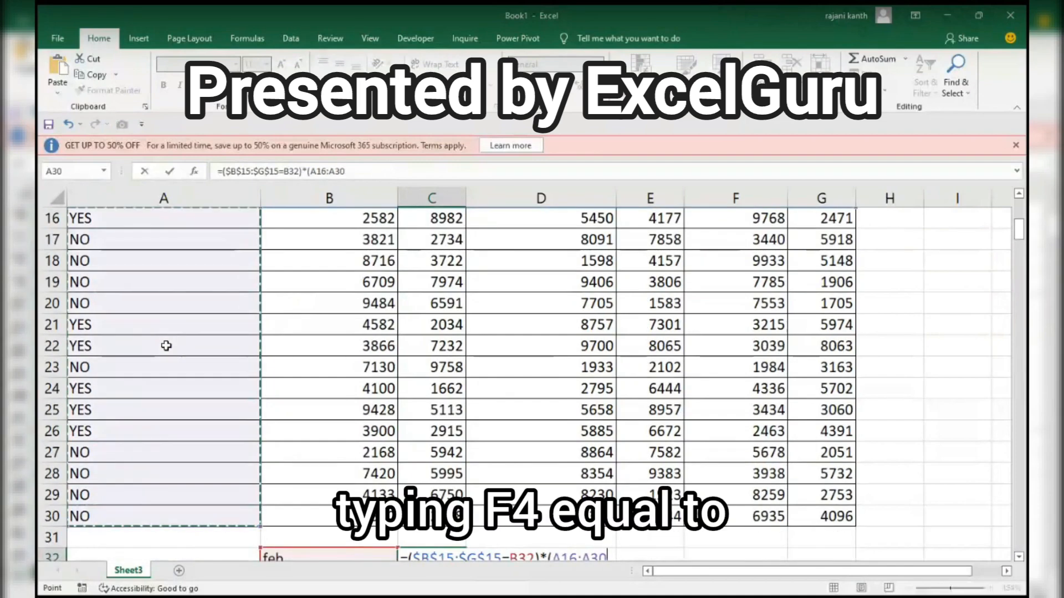
pyautogui.press('F4')
# Step: Complete the YES/NO condition in the C32 formula by comparing it with the absolute reference $B$33, and append a multiplication sign
pyautogui.write('=')
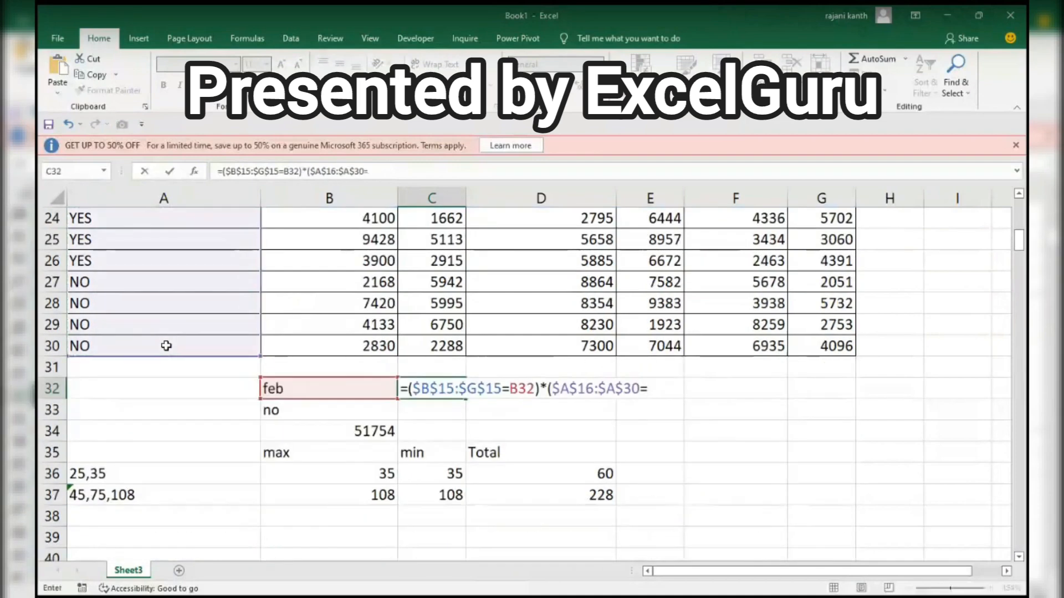
pyautogui.click(292, 408)
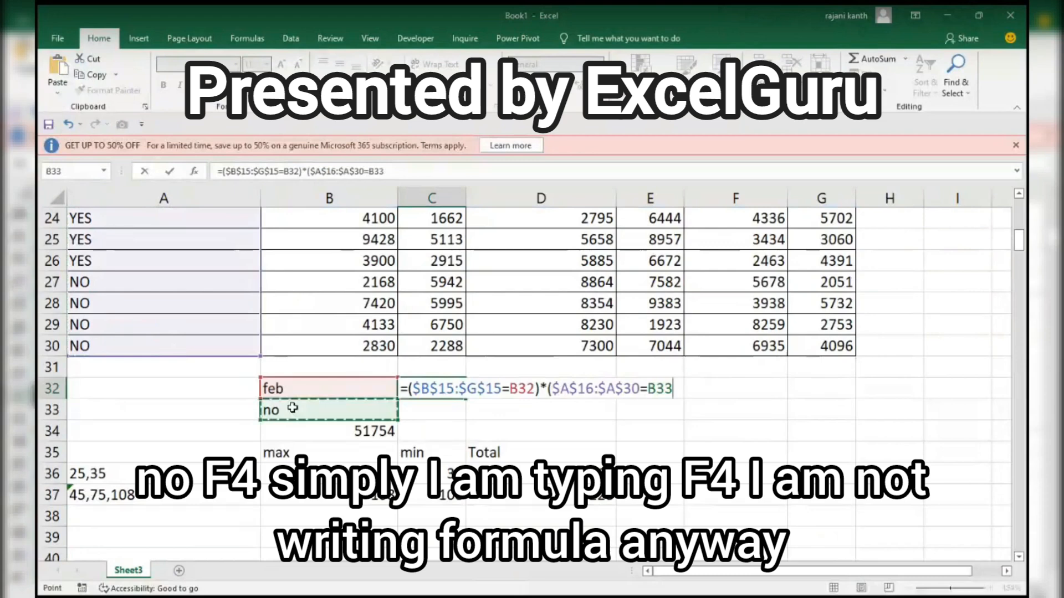
pyautogui.press('F4')
pyautogui.write(')*')
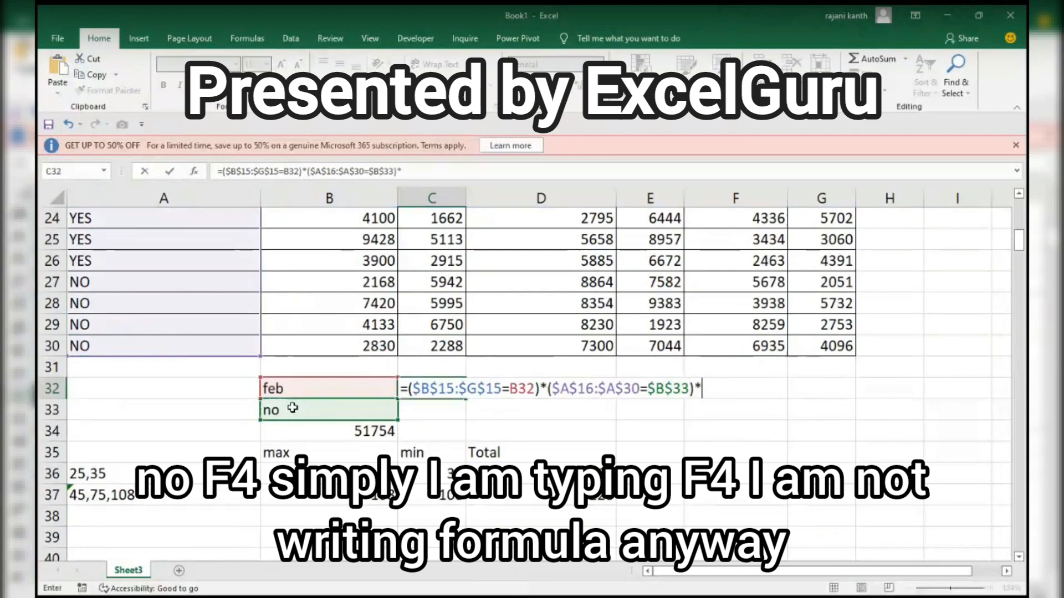
# Step: Multiply the C32 conditions by the absolute data range ($B$16:$G$30), preview the evaluated array, and restore the formula
pyautogui.write('(')
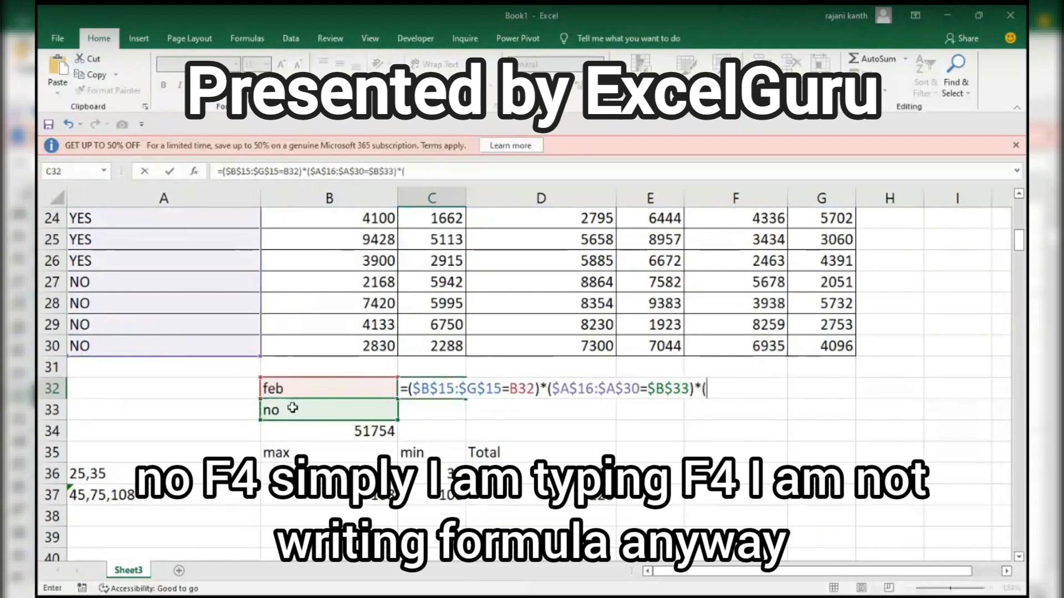
pyautogui.click(348, 345)
pyautogui.hotkey('ctrl', 'shift', 'Right')
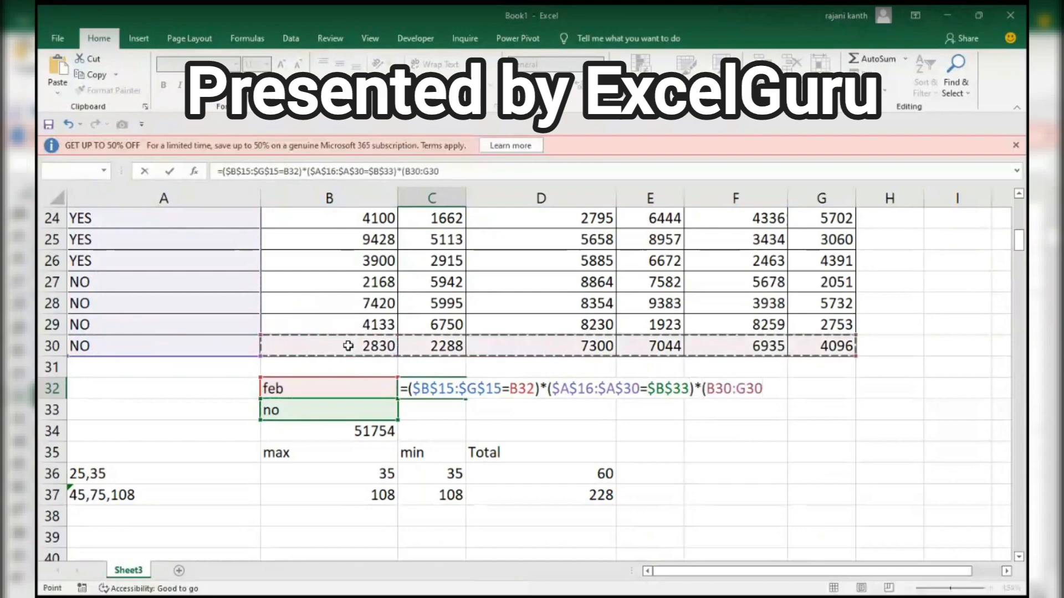
pyautogui.hotkey('ctrl', 'shift', 'Up')
pyautogui.hotkey('shift', 'Down')
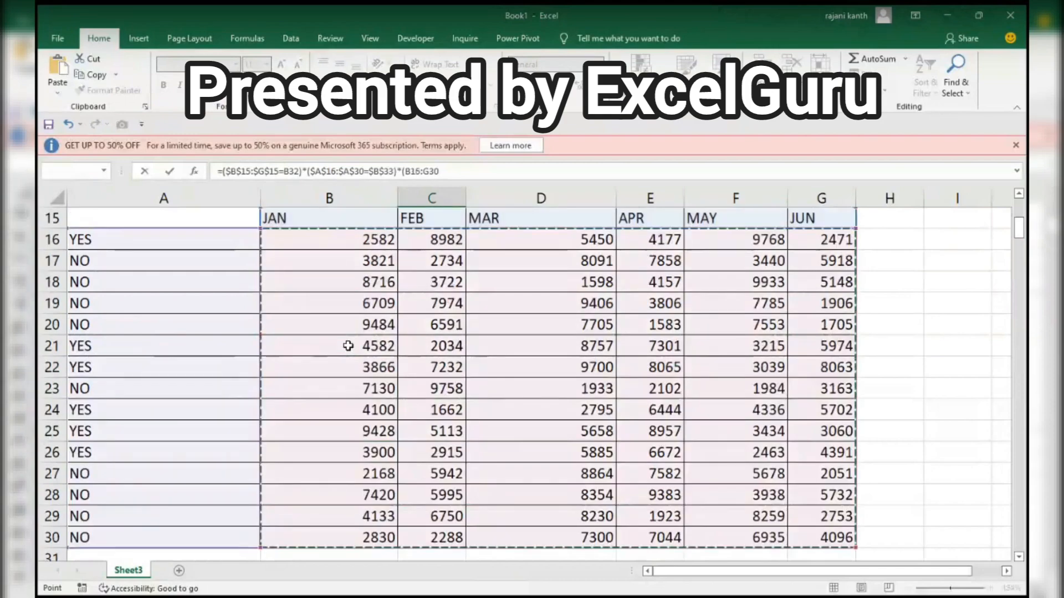
pyautogui.press('F4')
pyautogui.write(')')
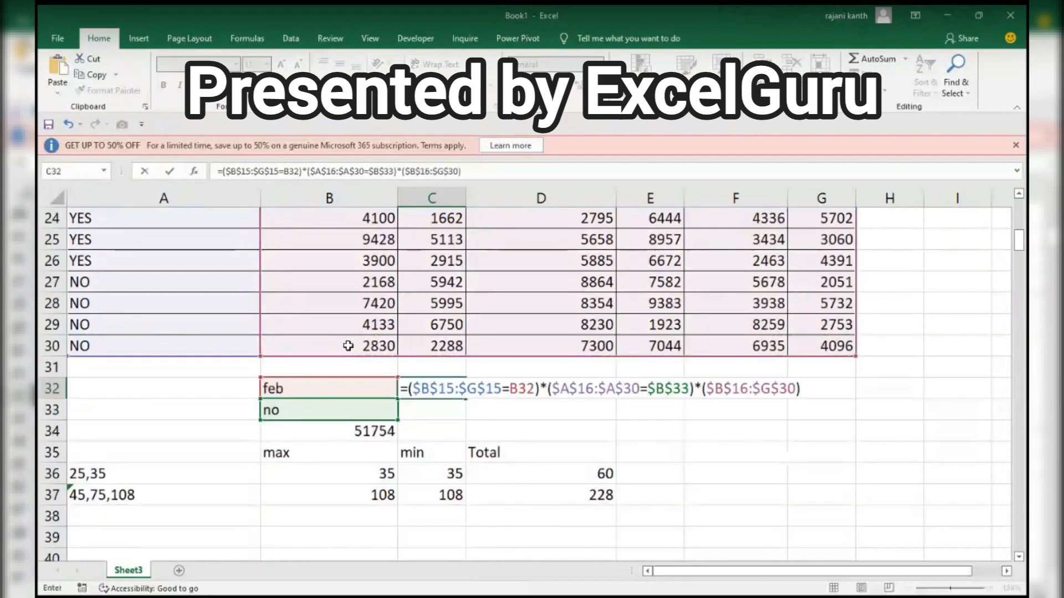
pyautogui.press('F9')
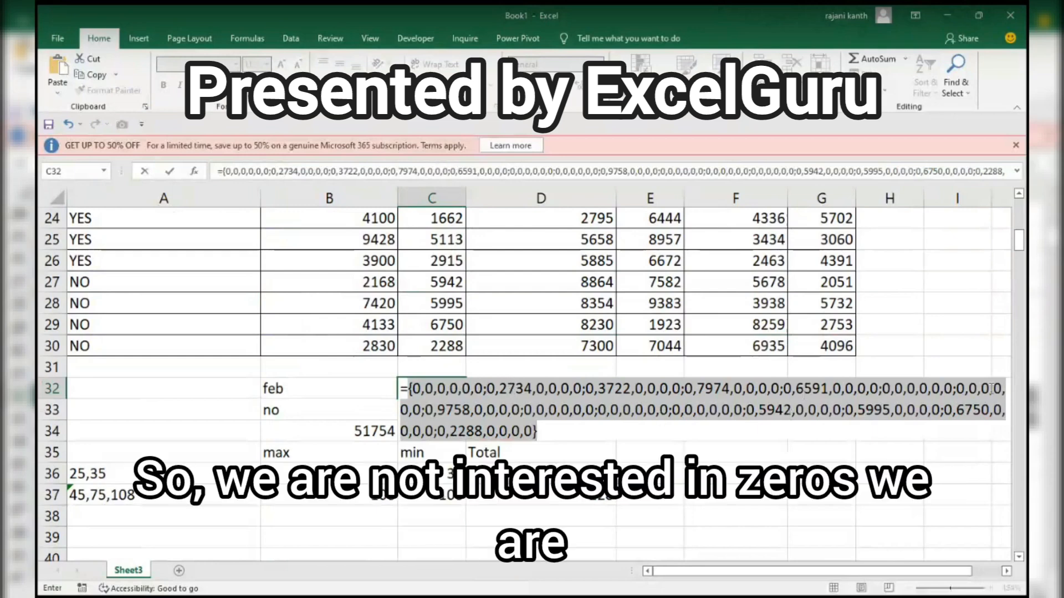
pyautogui.hotkey('ctrl', 'z')
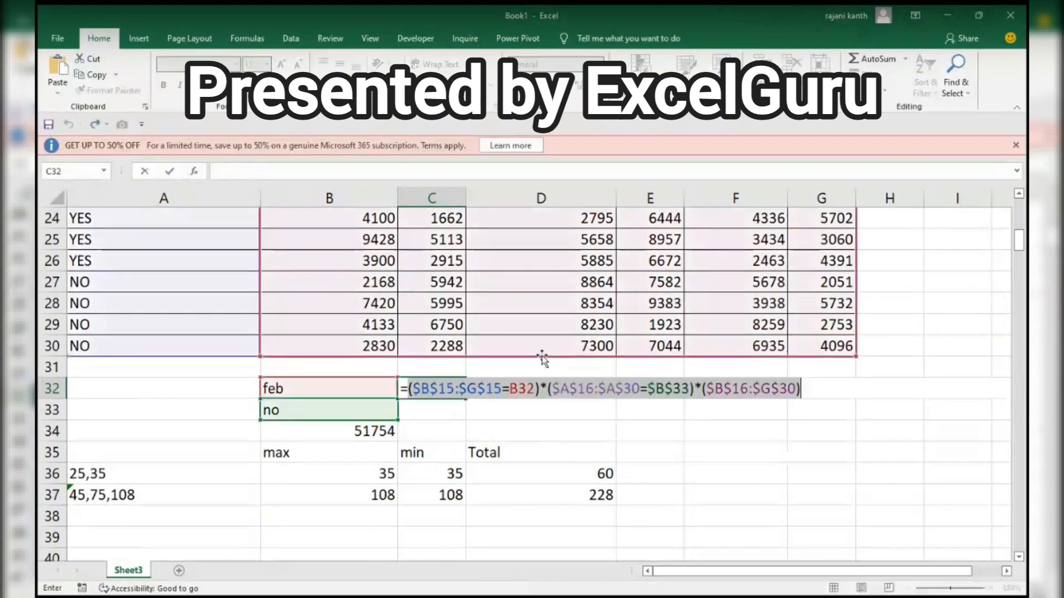
# Step: Wrap the whole C32 expression in SUMPRODUCT with a closing parenthesis and enter the formula
pyautogui.click(404, 388)
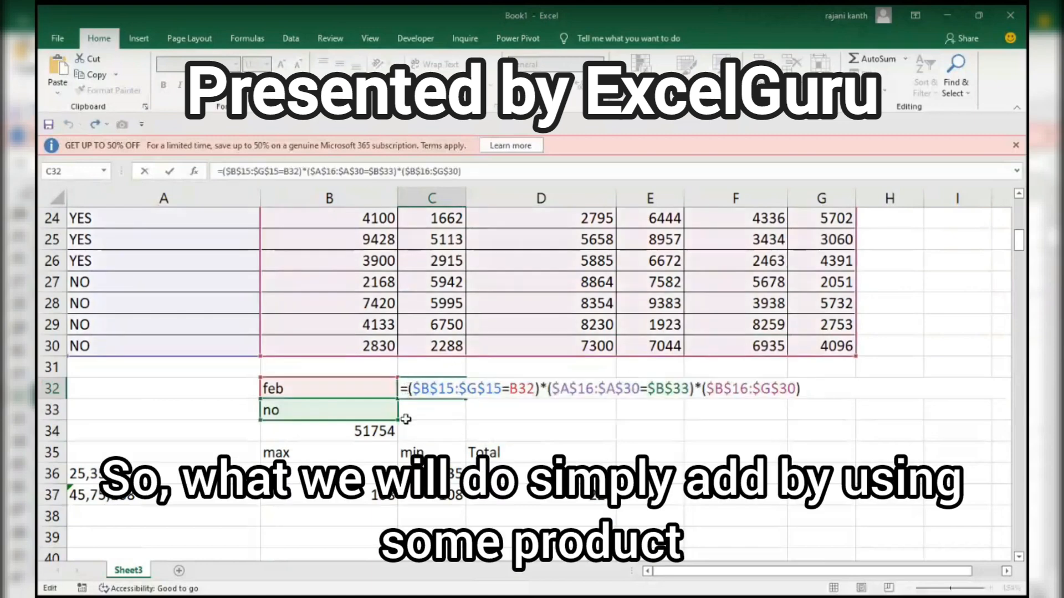
pyautogui.write('sumpro')
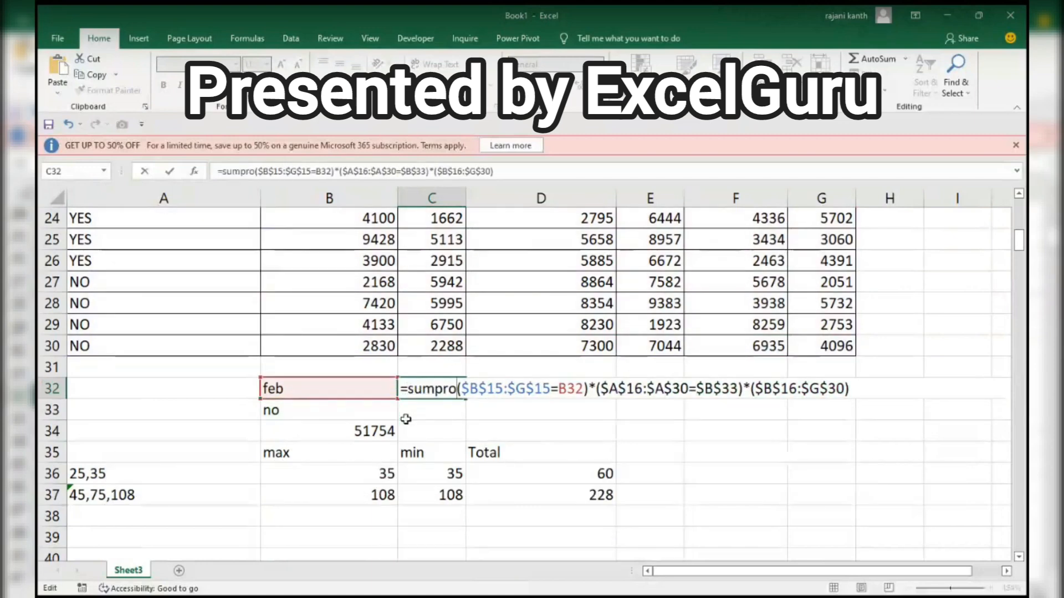
pyautogui.press('Tab')
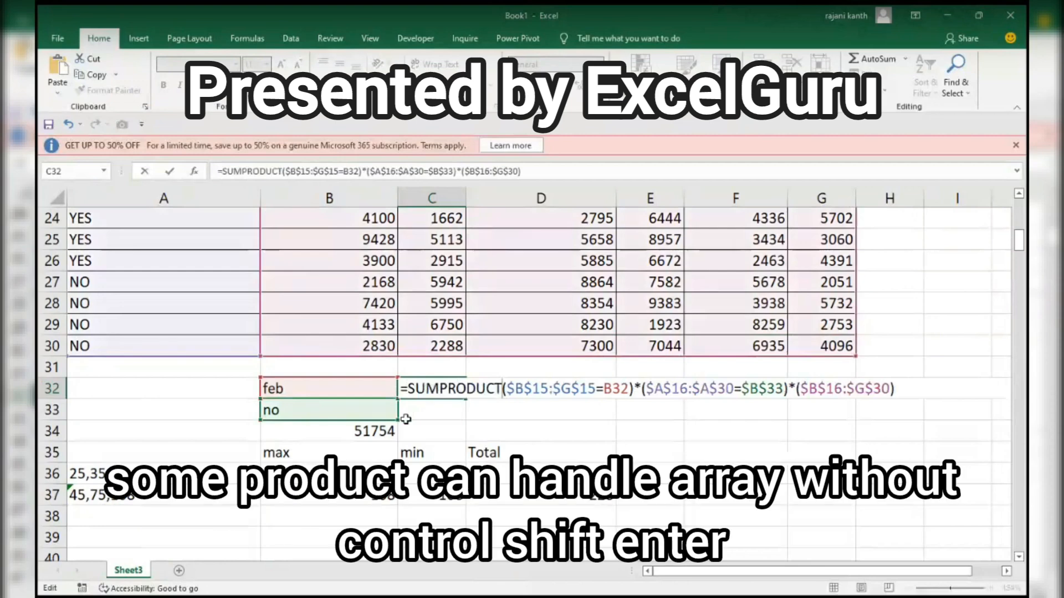
pyautogui.press('End')
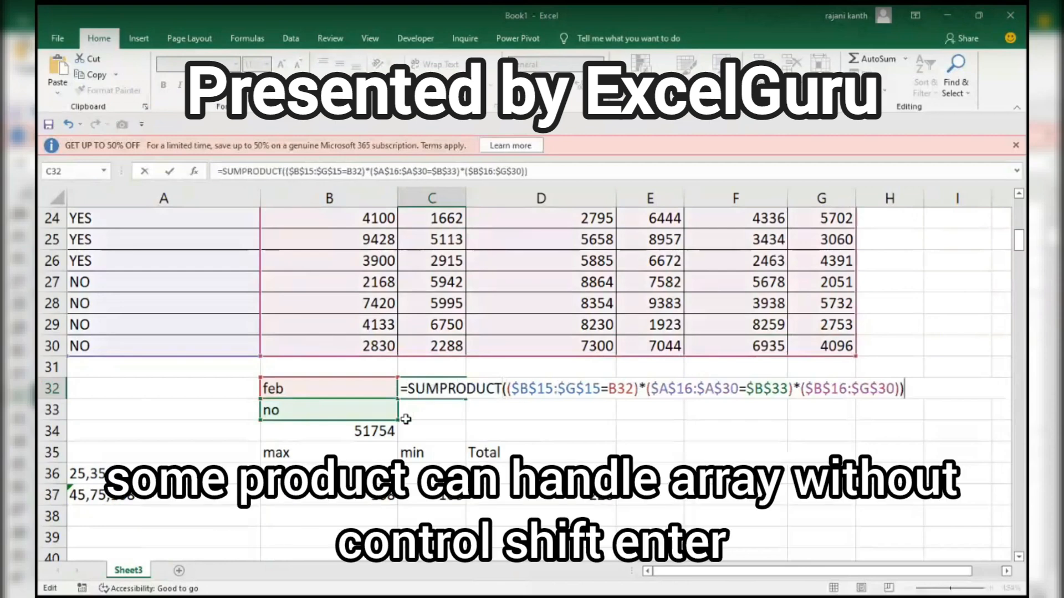
pyautogui.press('Return')
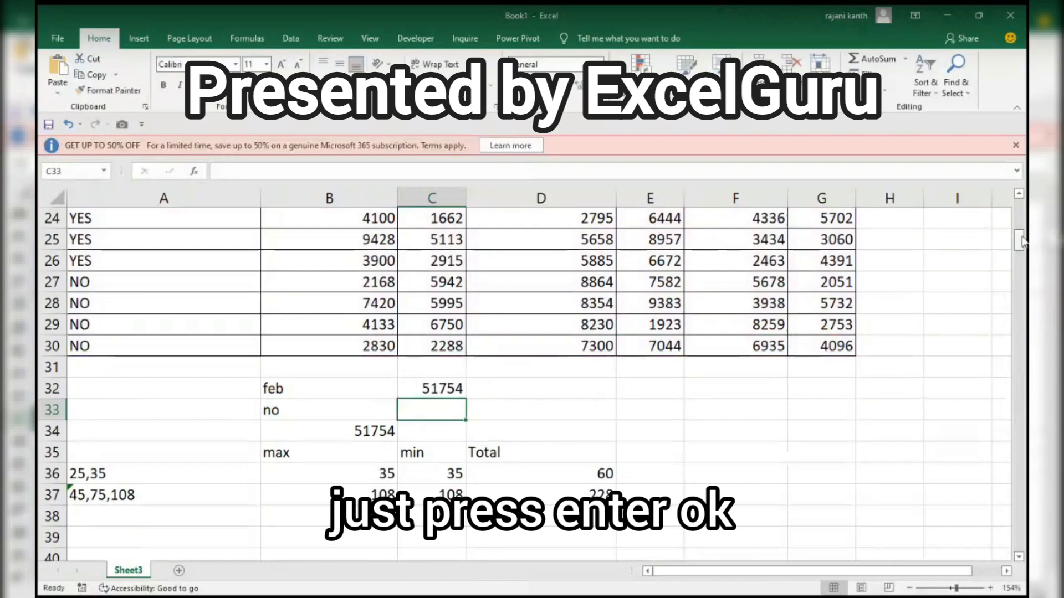
pyautogui.moveTo(1022, 241); pyautogui.dragTo(1022, 249)
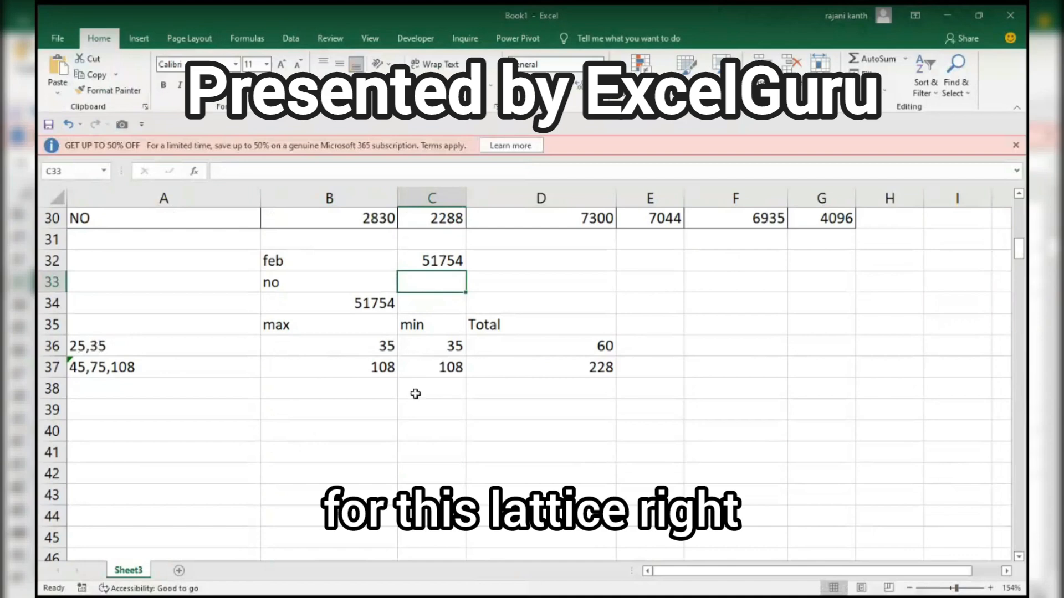
pyautogui.click(356, 396)
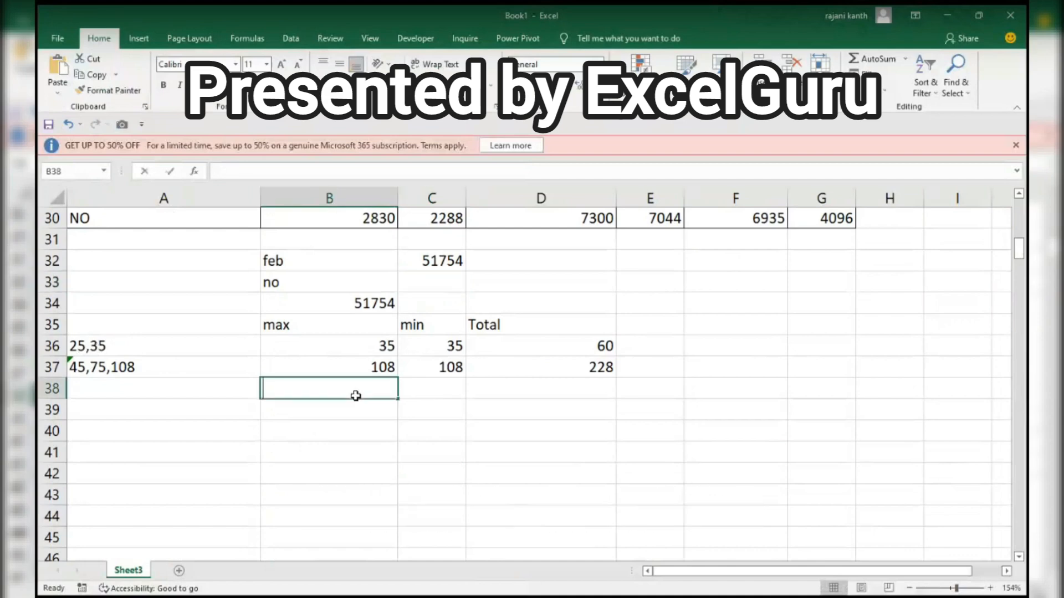
pyautogui.write('=')
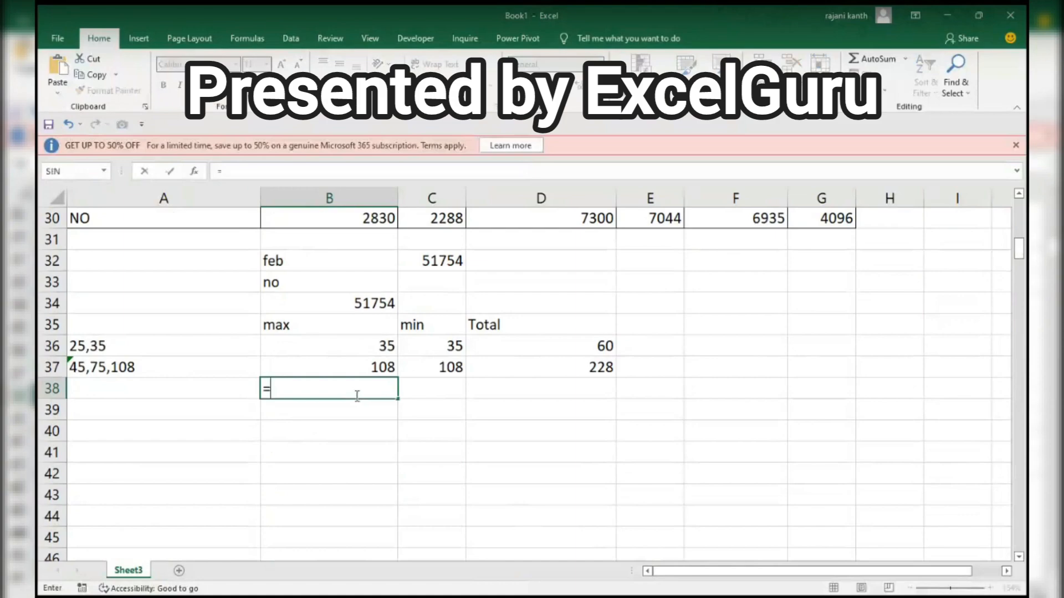
pyautogui.write('mid')
pyautogui.press('Up')
pyautogui.press('Up')
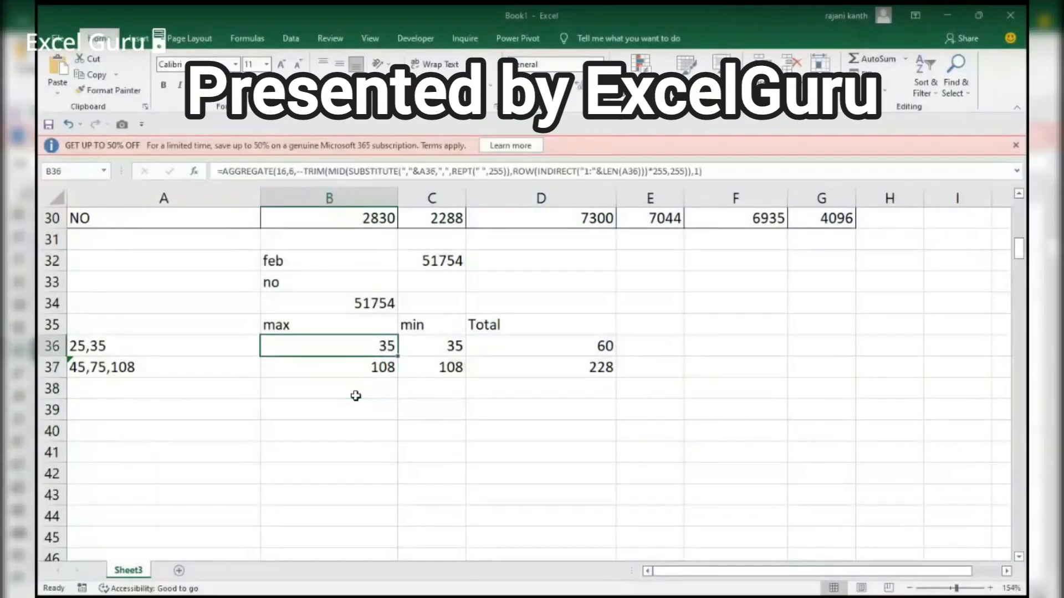
pyautogui.press('Down')
pyautogui.press('Down')
pyautogui.press('Down')
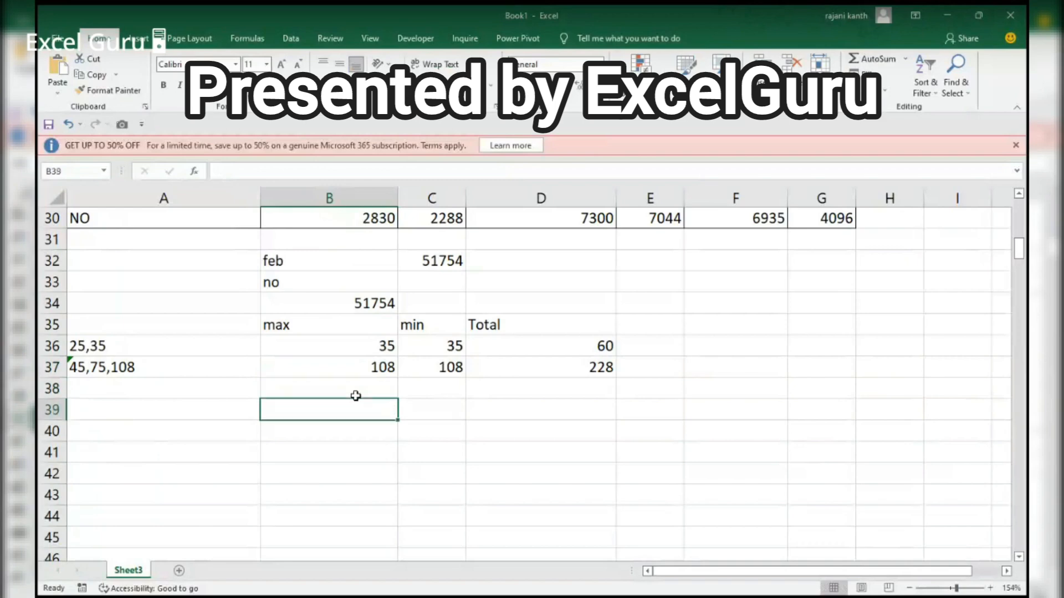
# Step: Start a formula in B38 with MID and a nested SUBSTITUTE that takes A36 as its text
pyautogui.press('Up')
pyautogui.write('=mid')
pyautogui.press('Tab')
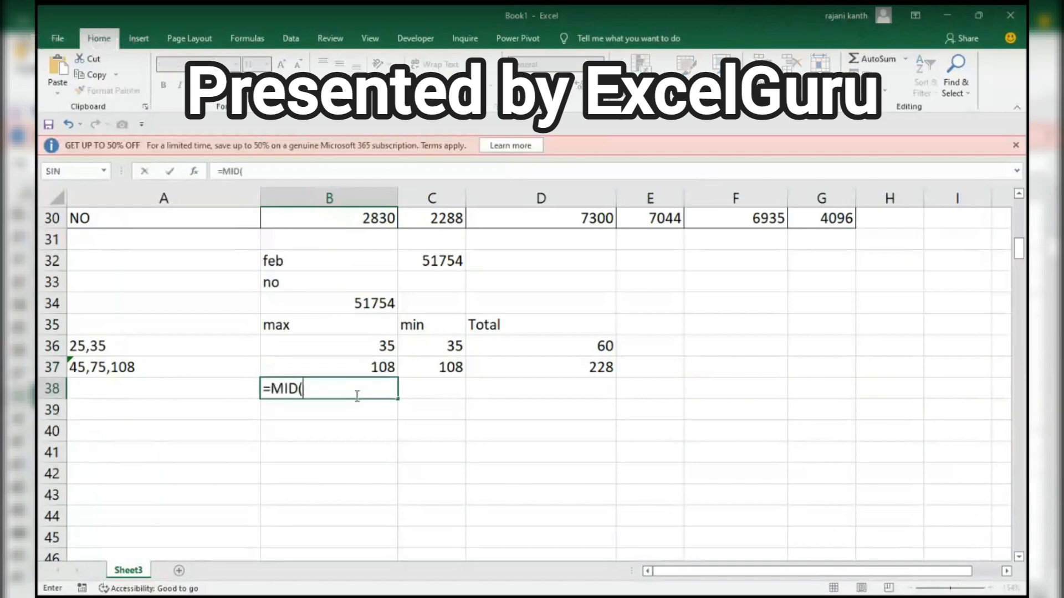
pyautogui.write('sub')
pyautogui.press('Tab')
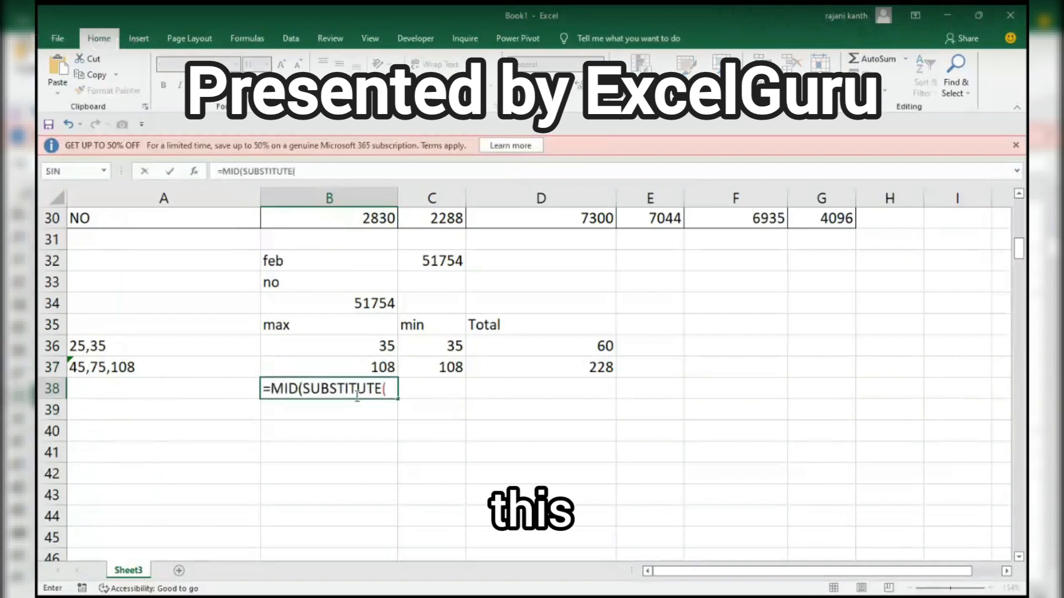
pyautogui.press('Left')
pyautogui.press('Up')
pyautogui.press('Up')
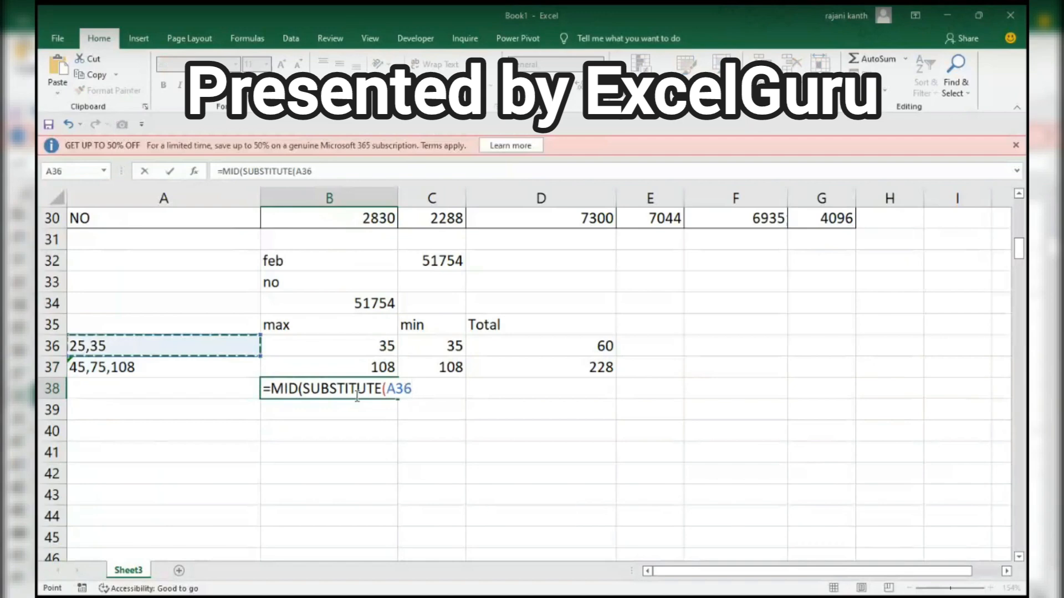
# Step: Append a comma to A36 in the SUBSTITUTE, replace each comma with REPT(" ",255), and close the function
pyautogui.write('&",')
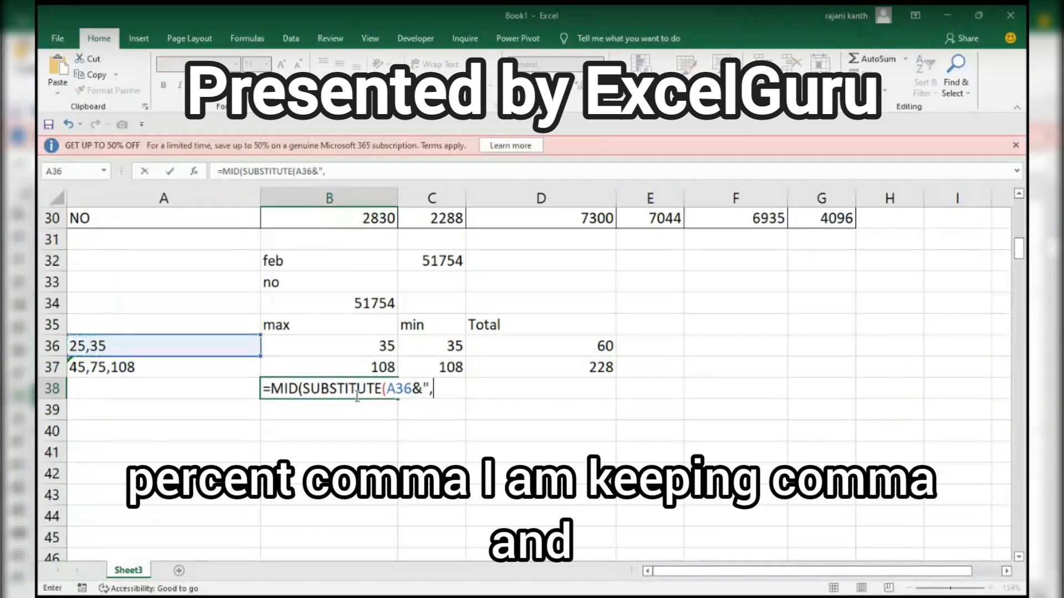
pyautogui.write('",')
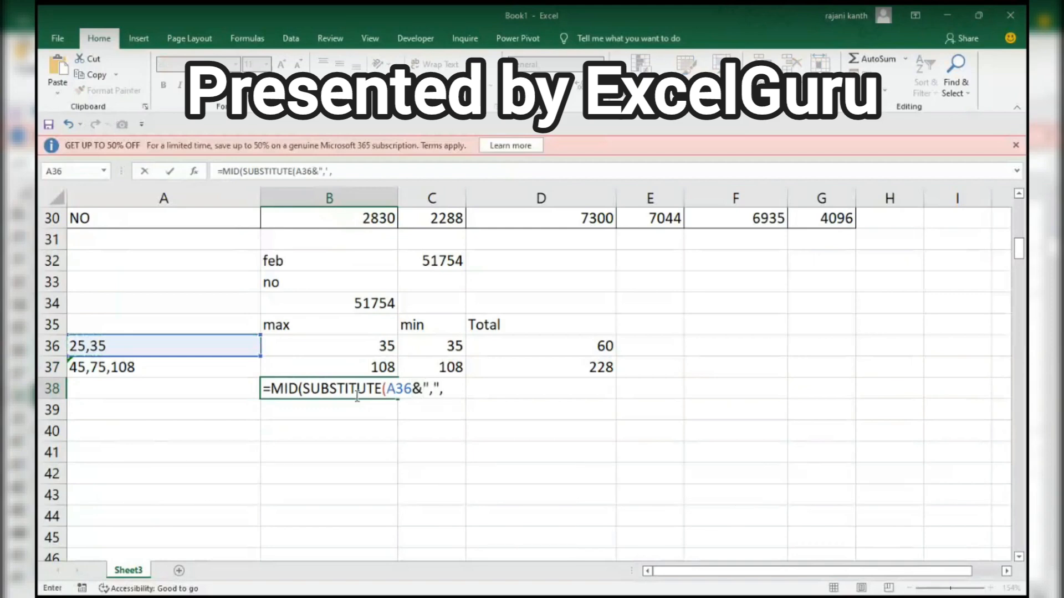
pyautogui.write('","')
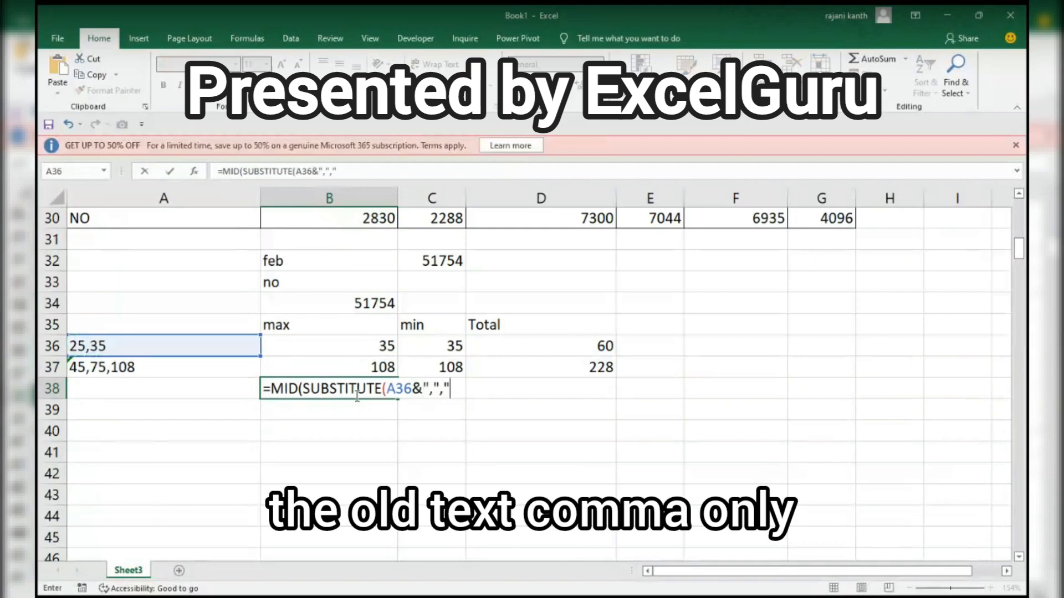
pyautogui.write('," ')
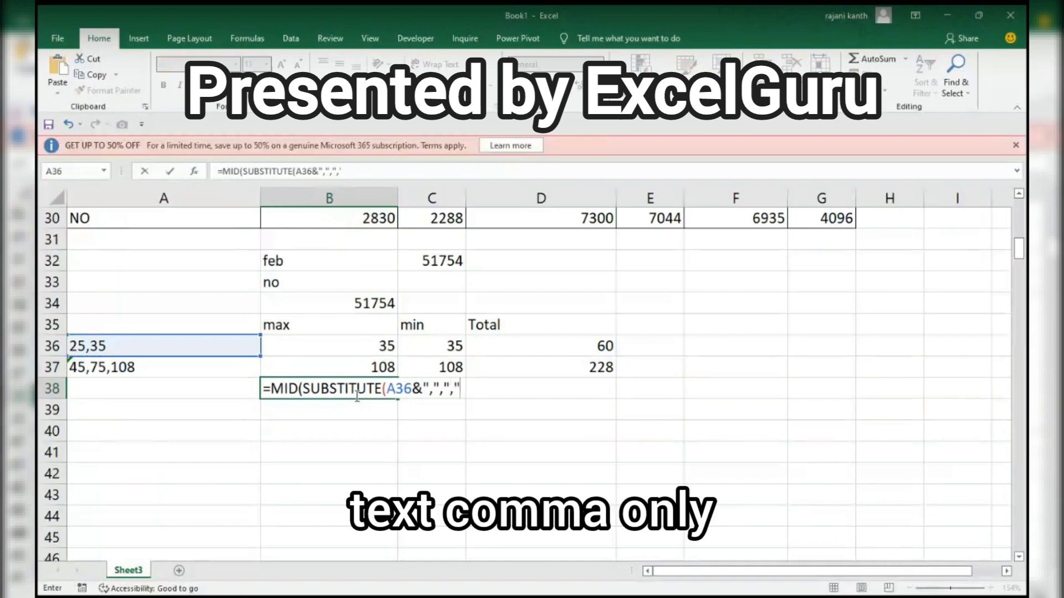
pyautogui.write(',rep')
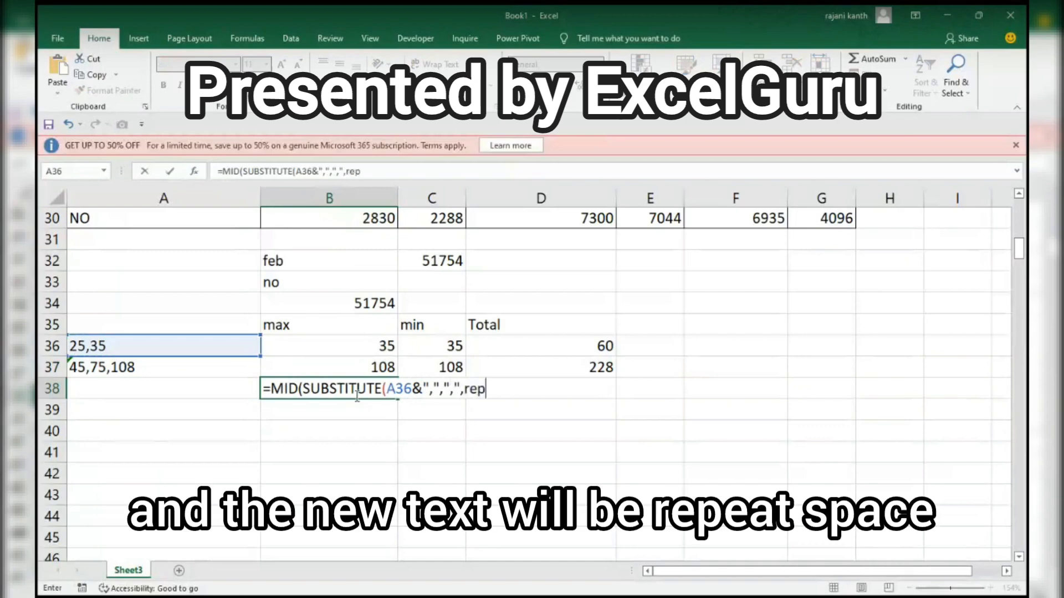
pyautogui.write('t')
pyautogui.press('Tab')
pyautogui.write('" ",255')
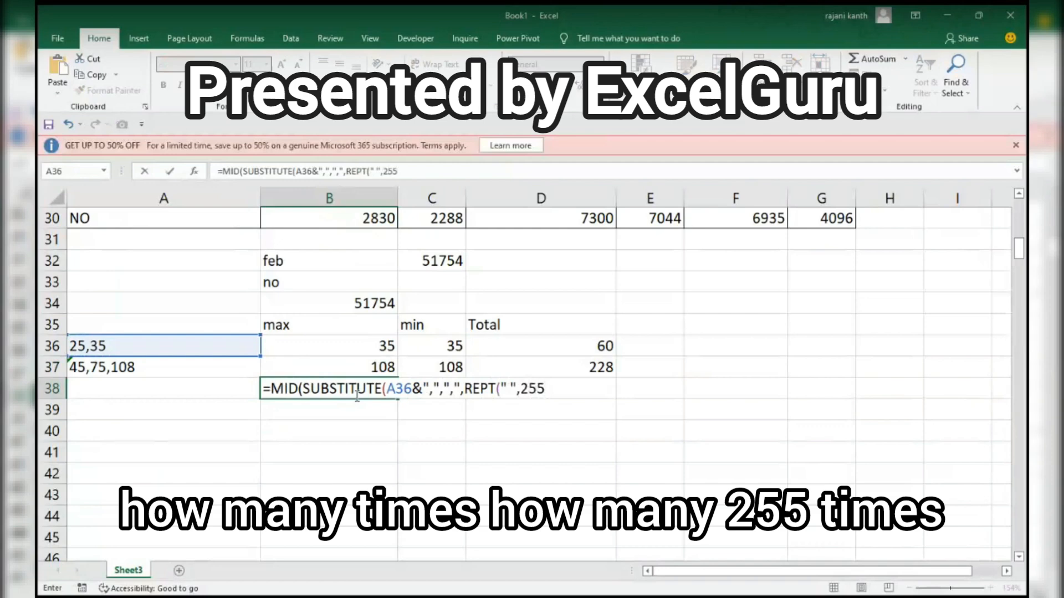
pyautogui.write(')')
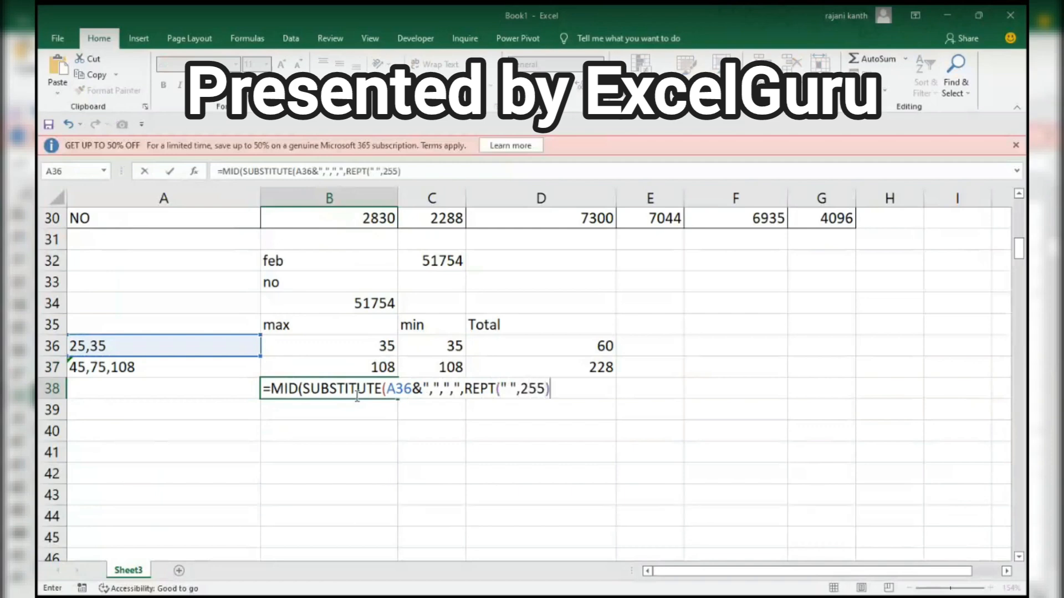
pyautogui.write('),')
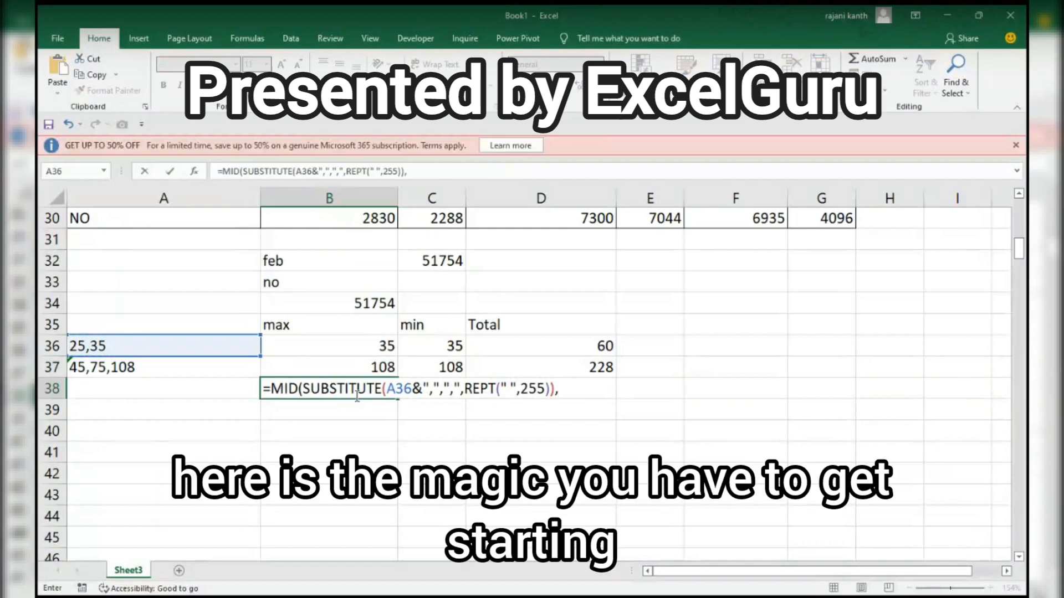
# Step: Open ROW as the start-number argument of MID in B38 and begin the nested function name with IN
pyautogui.write('row')
pyautogui.press('Tab')
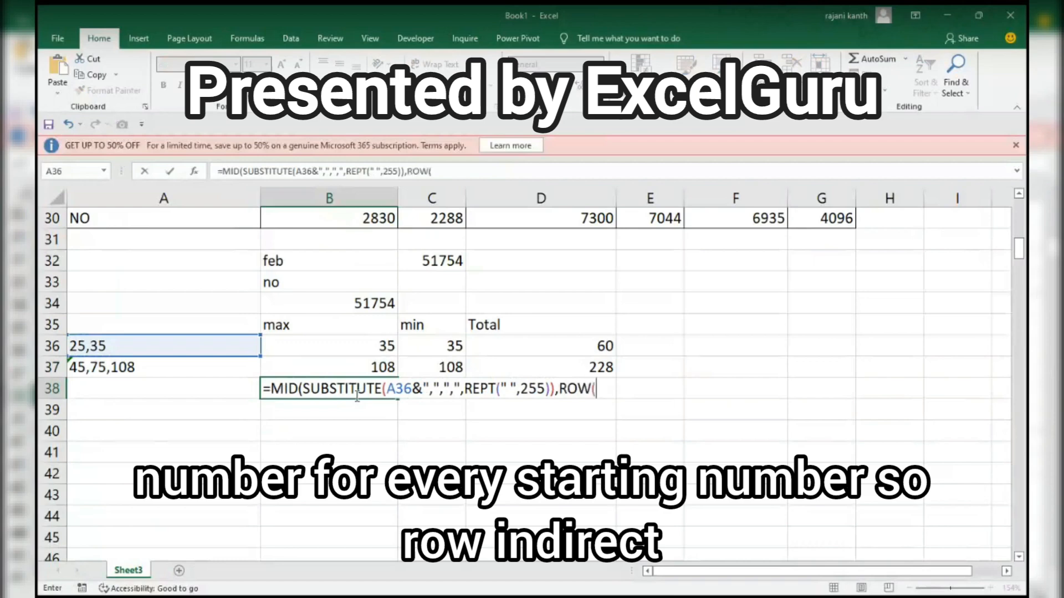
pyautogui.write('in')
pyautogui.press('Tab')
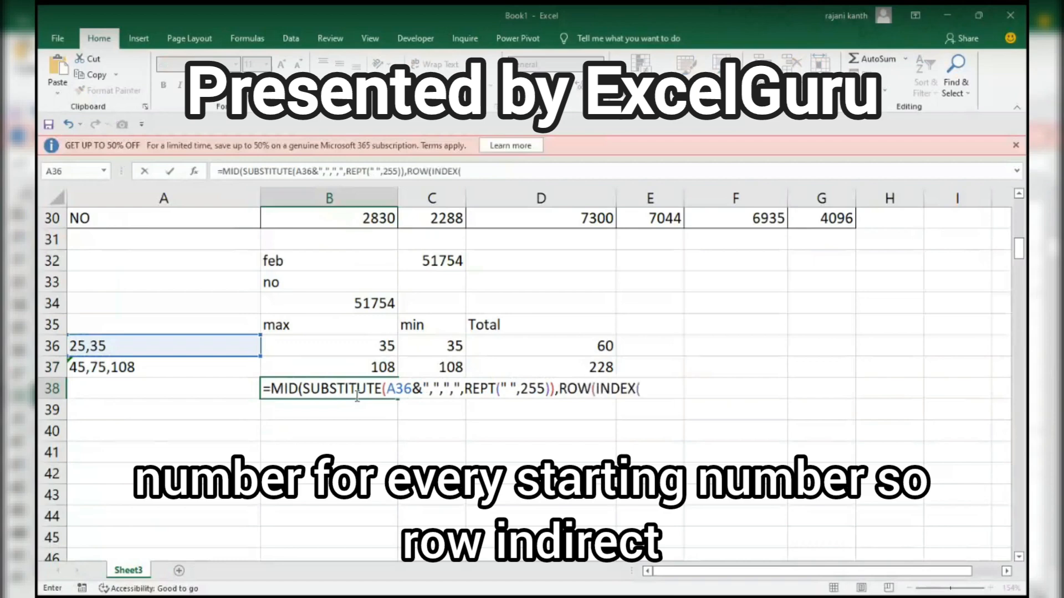
pyautogui.press('BackSpace')
pyautogui.press('BackSpace')
pyautogui.press('BackSpace')
pyautogui.press('BackSpace')
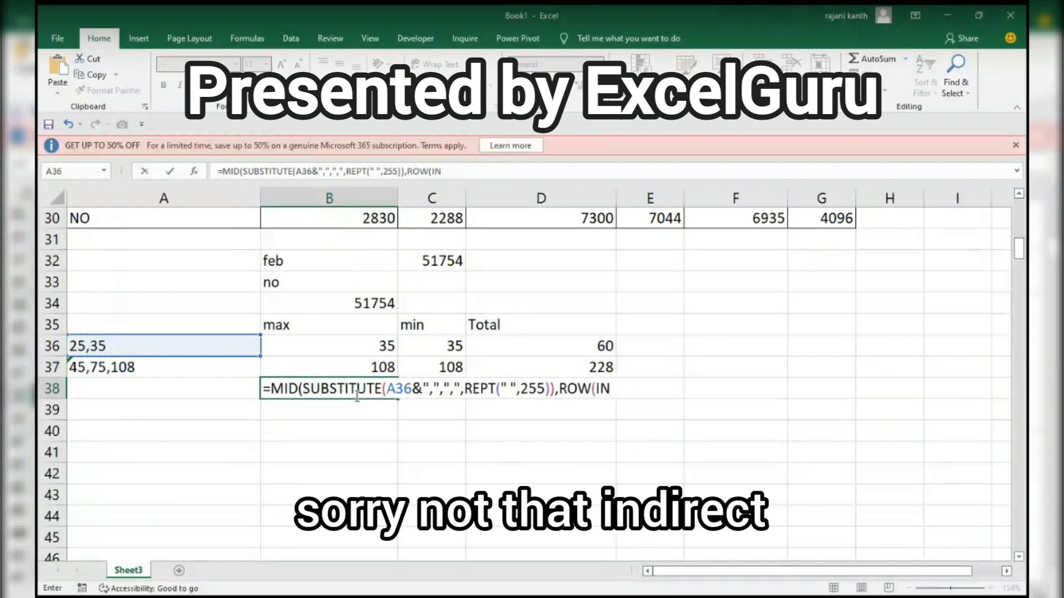
# Step: Nest INDIRECT inside ROW, starting its reference text with "1: and appending &len of the absolute reference $A$36
pyautogui.write('di')
pyautogui.press('Tab')
pyautogui.write('"')
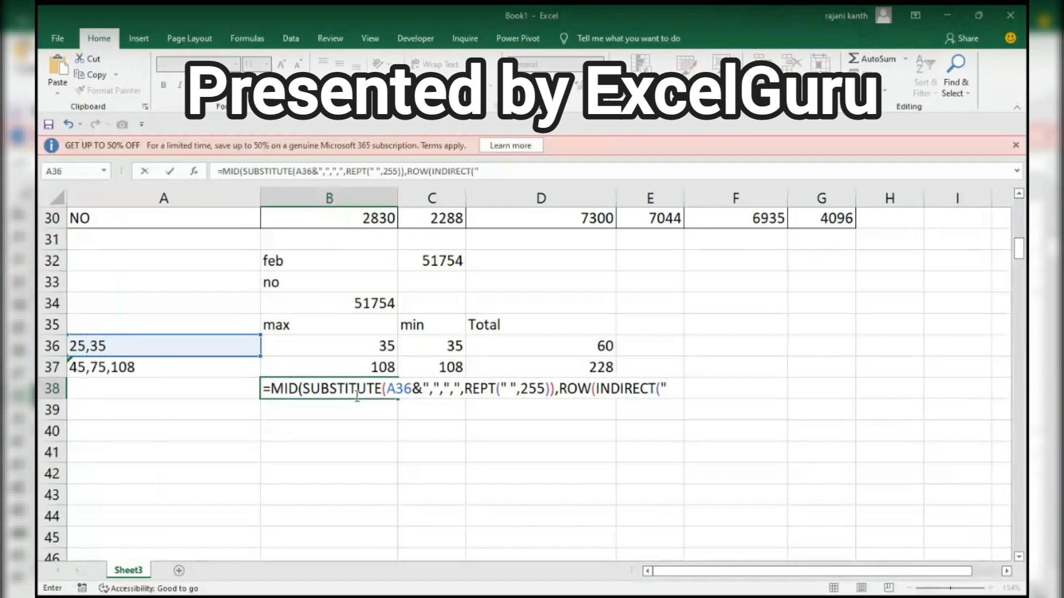
pyautogui.write('1:')
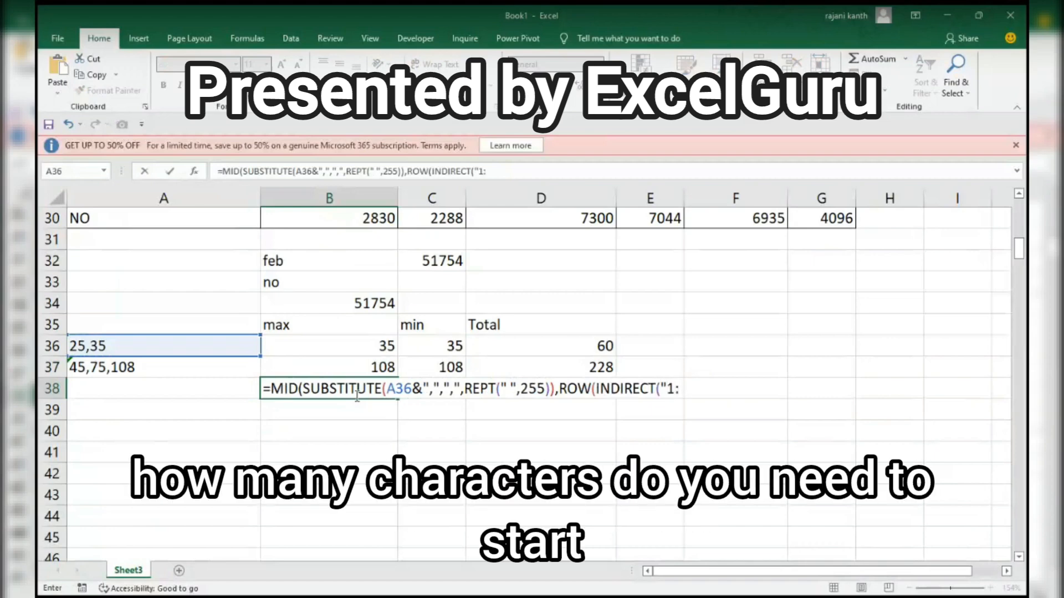
pyautogui.write('&len')
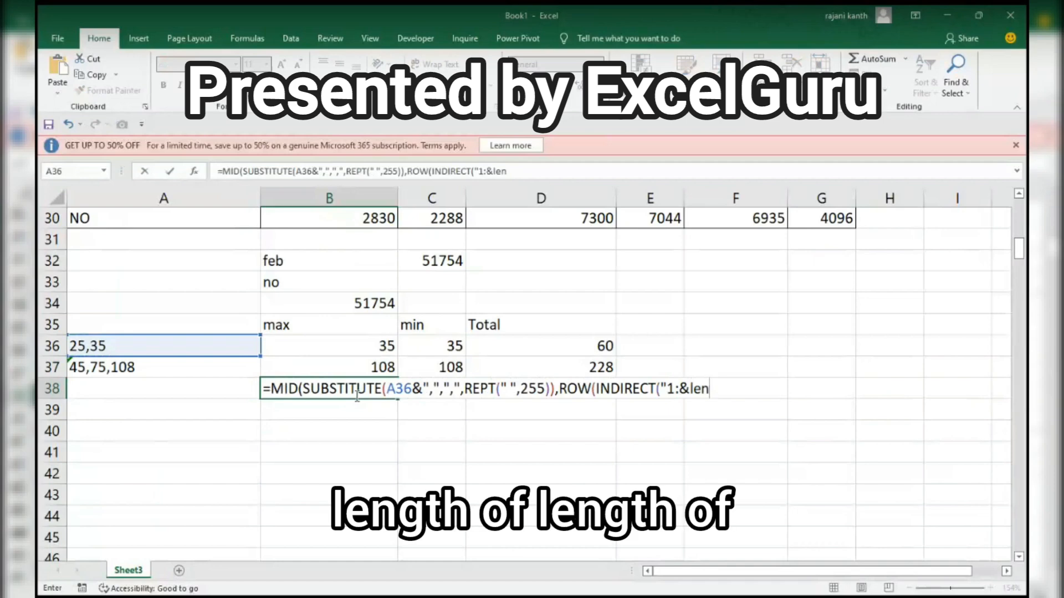
pyautogui.press('Return')
pyautogui.press('Return')
pyautogui.write('(')
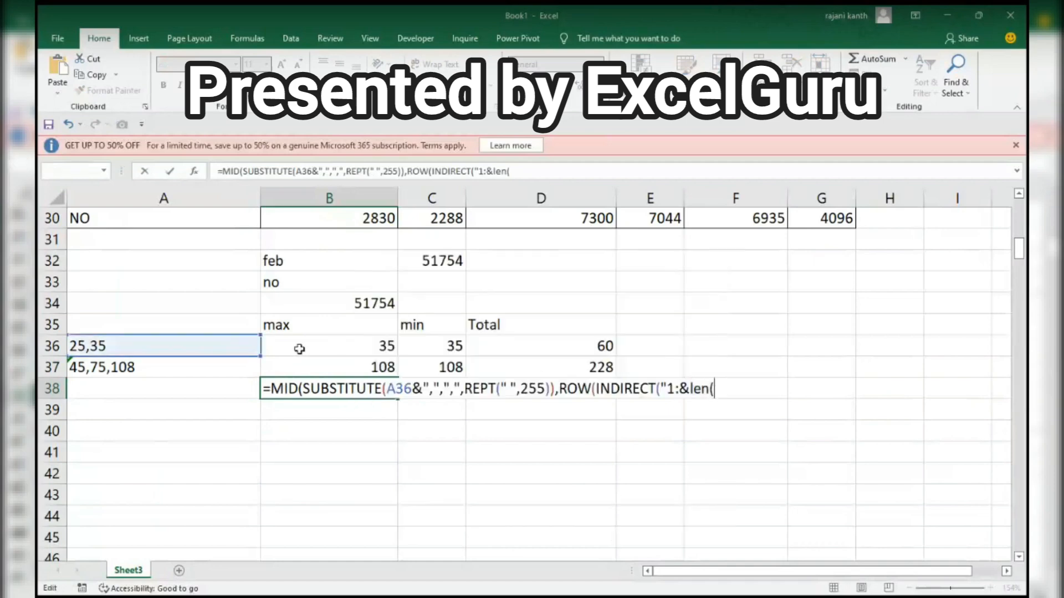
pyautogui.click(225, 344)
pyautogui.press('F4')
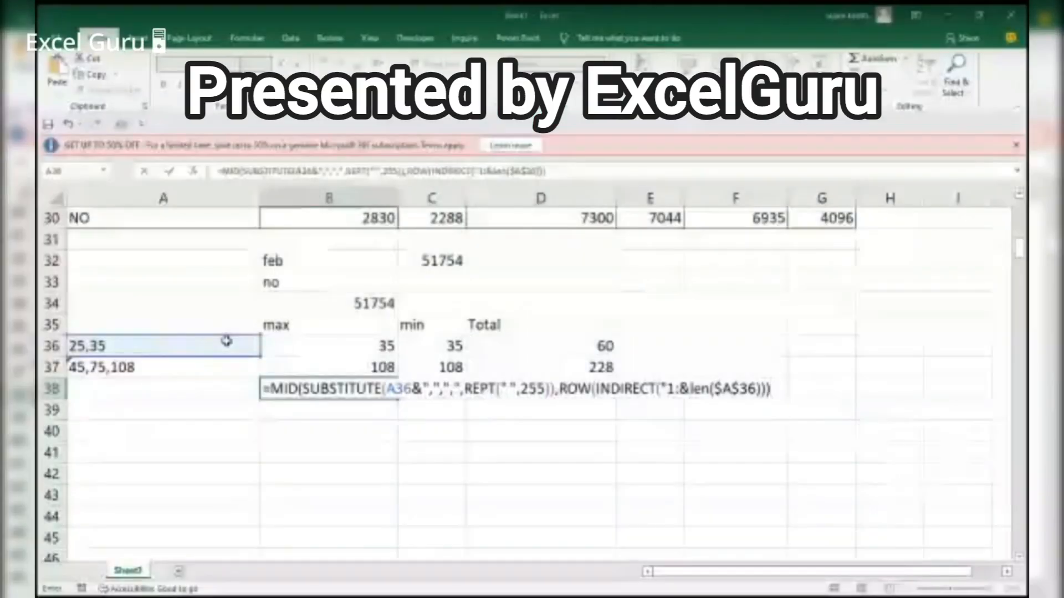
# Step: Cut the LEN argument back to $A$3 without closing parentheses and add the missing quotation mark after 1: in INDIRECT
pyautogui.press('BackSpace')
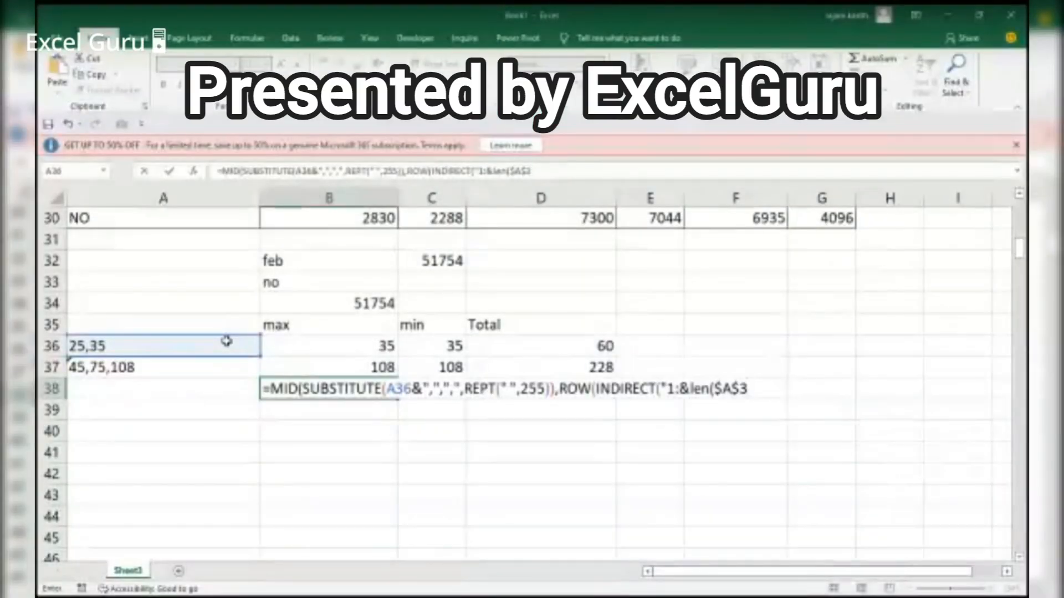
pyautogui.press('F2')
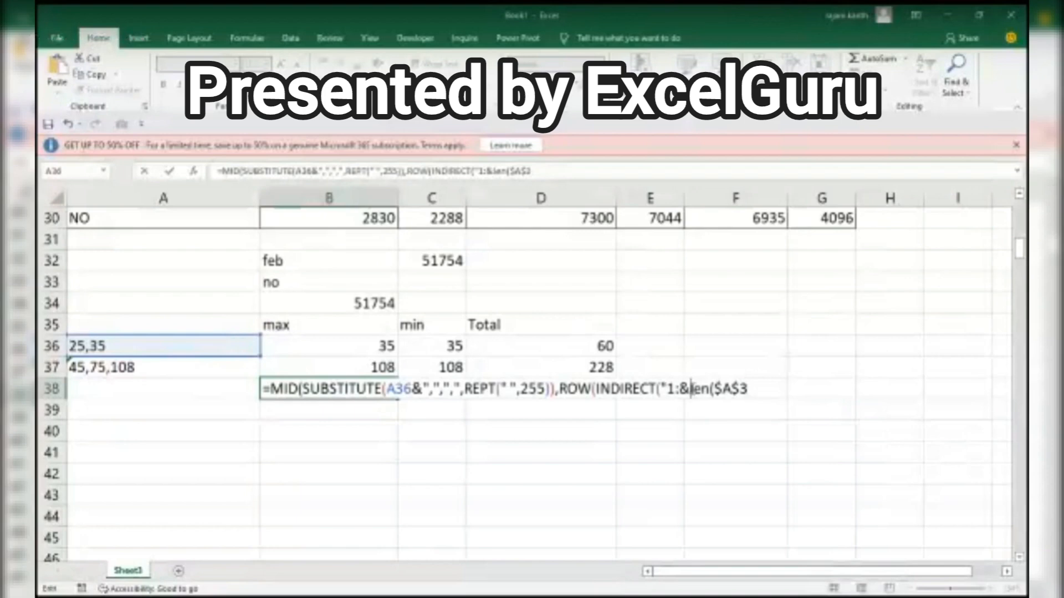
pyautogui.press('Left')
pyautogui.press('Left')
pyautogui.press('Left')
pyautogui.press('Left')
pyautogui.press('Left')
pyautogui.press('Left')
pyautogui.press('Left')
pyautogui.press('Left')
pyautogui.press('Left')
pyautogui.click(665, 389)
pyautogui.click(678, 388)
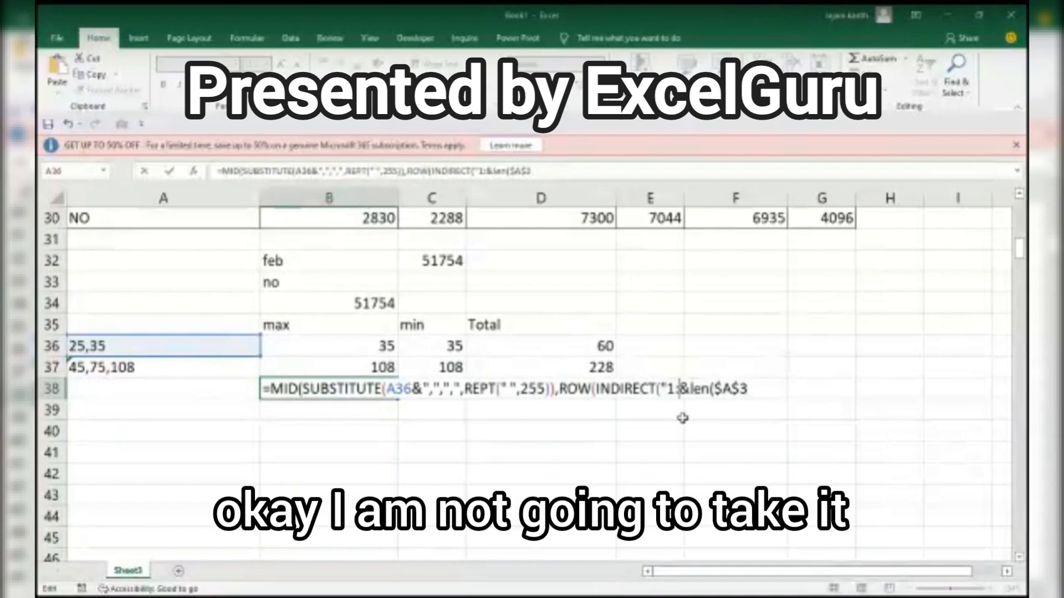
pyautogui.write('"')
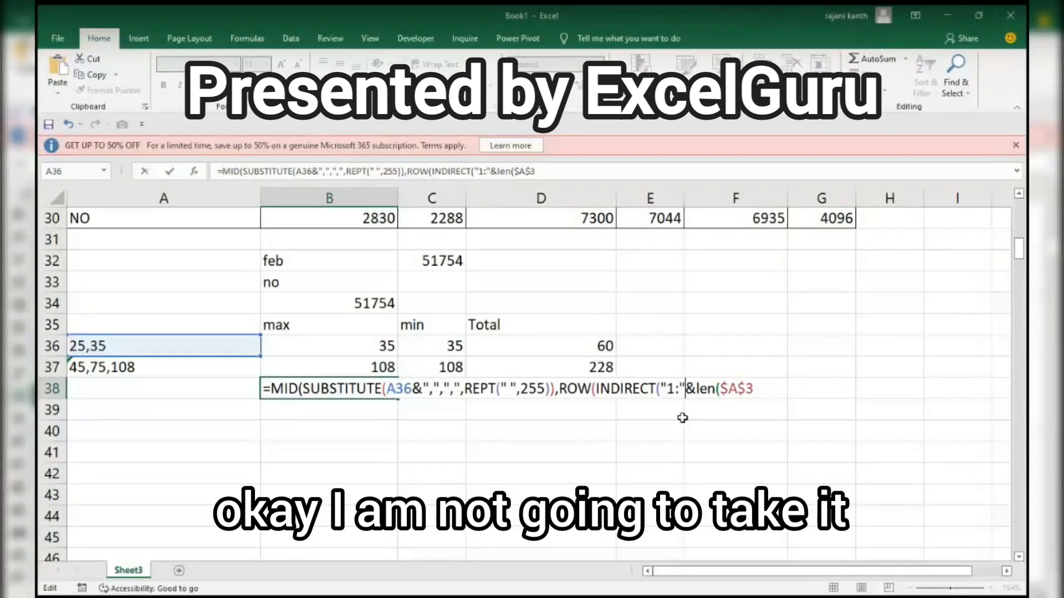
# Step: Close LEN, INDIRECT and ROW, multiply the row numbers by 255, and finish MID with 255 characters to extract
pyautogui.click(767, 391)
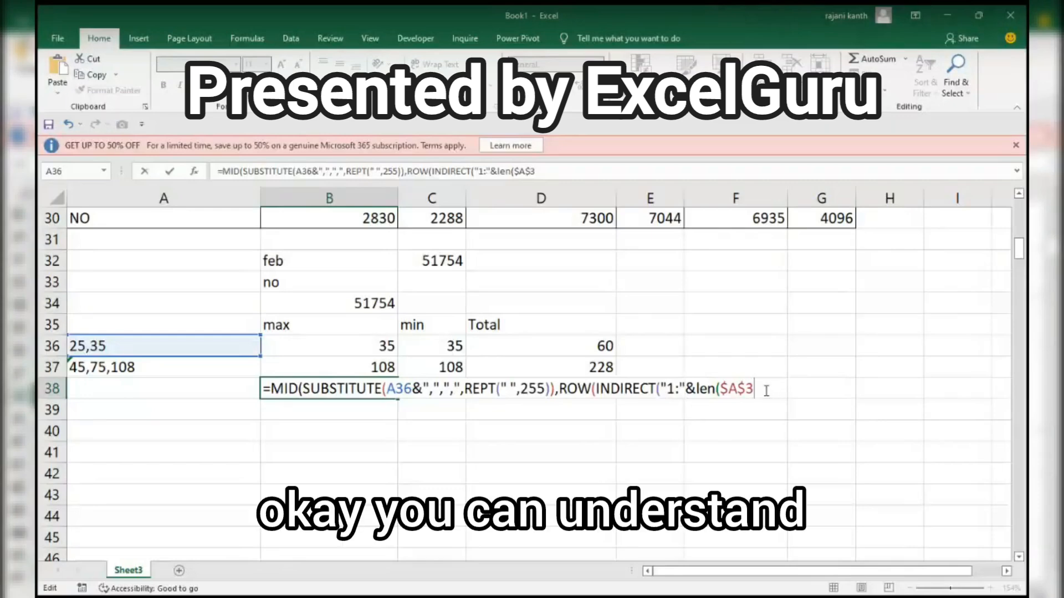
pyautogui.write('))')
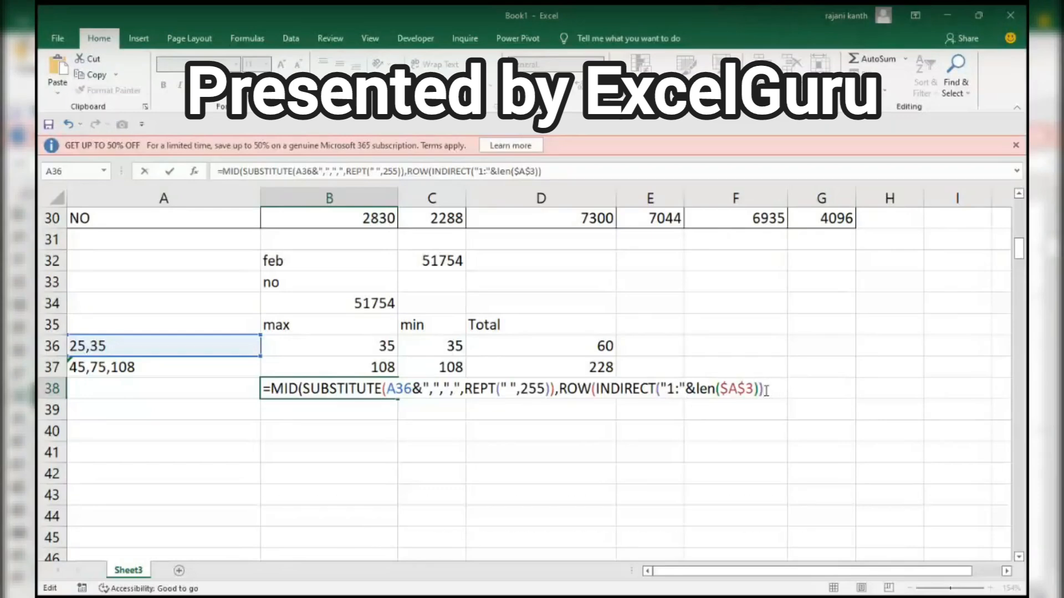
pyautogui.write(')*255,')
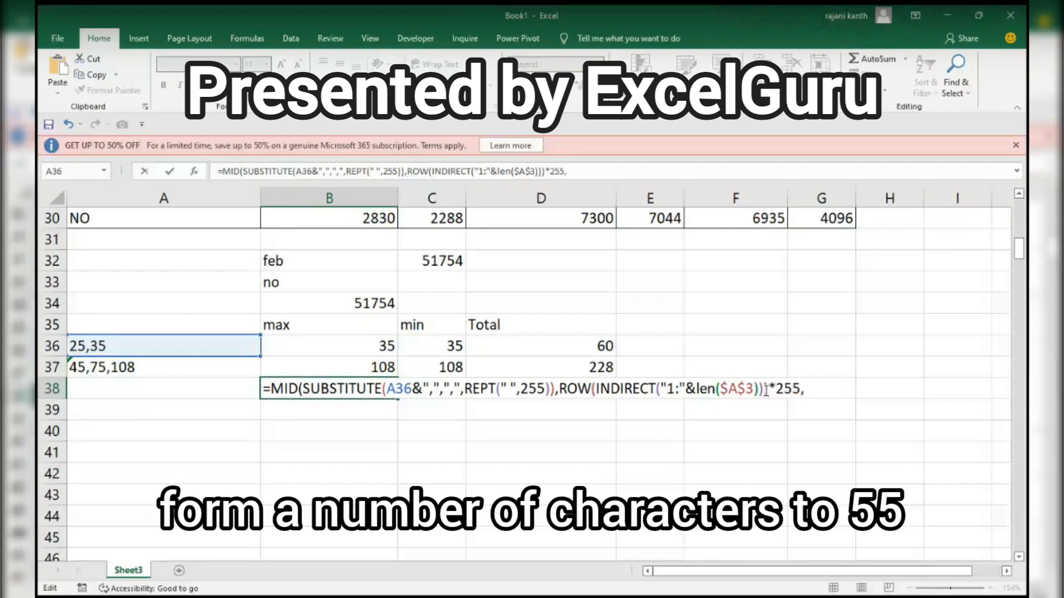
pyautogui.write('255)')
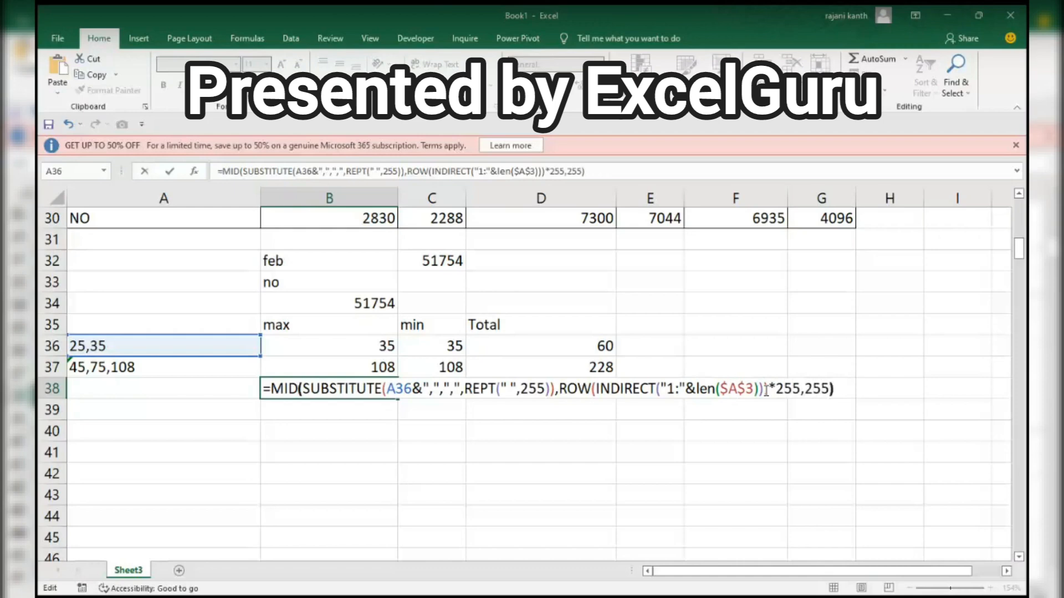
# Step: Preview the evaluated array of the MID formula in B38 and restore the formula
pyautogui.press('F9')
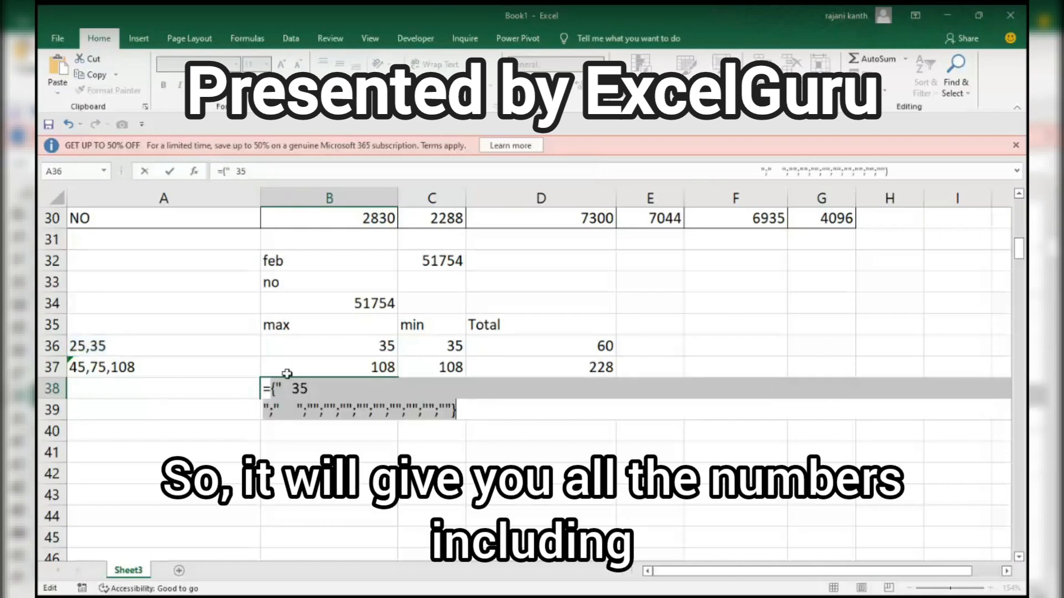
pyautogui.moveTo(680, 570); pyautogui.dragTo(629, 563)
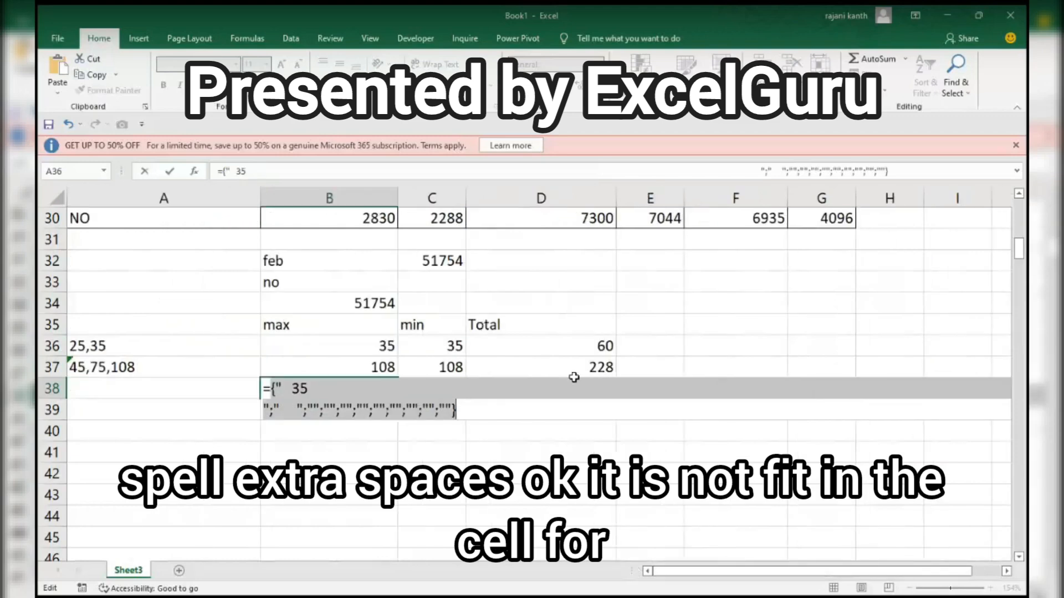
pyautogui.hotkey('ctrl', 'z')
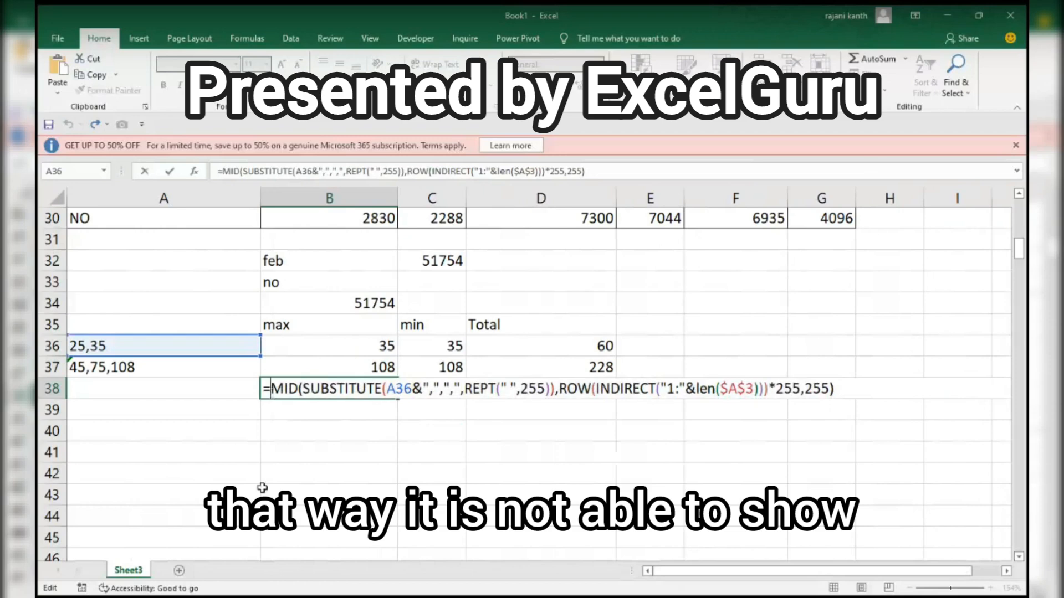
# Step: Wrap the whole MID expression in TRIM with a closing parenthesis, preview its evaluated array, and restore the formula
pyautogui.write('trim')
pyautogui.press('Tab')
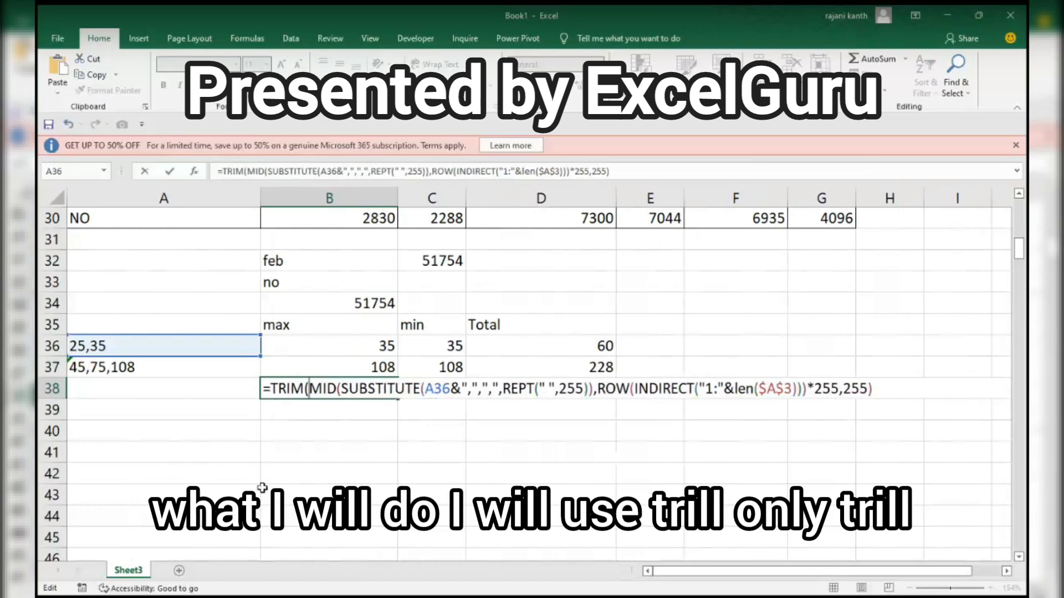
pyautogui.click(884, 388)
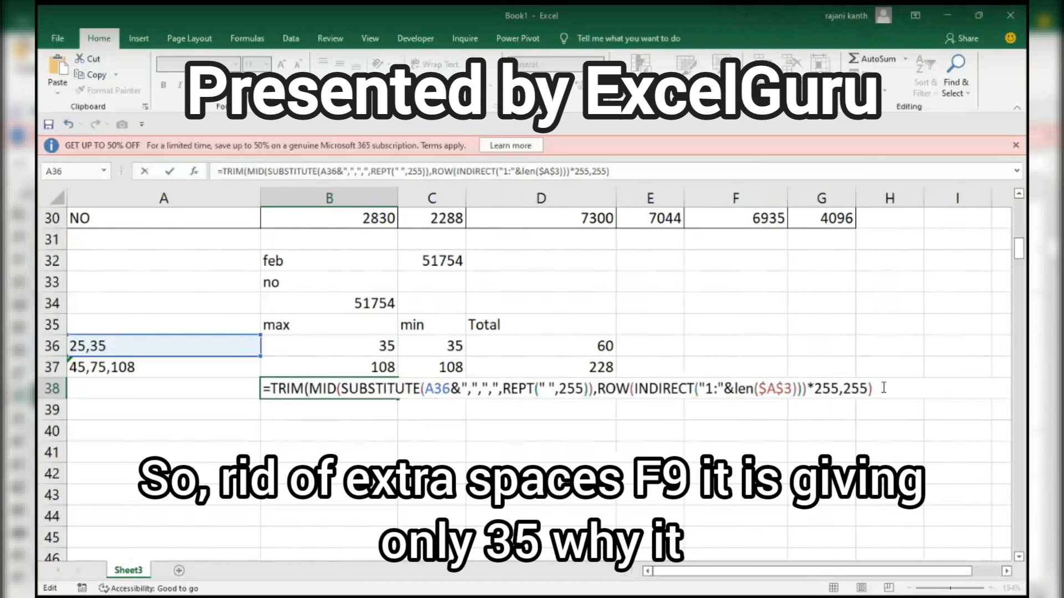
pyautogui.write(')')
pyautogui.press('F9')
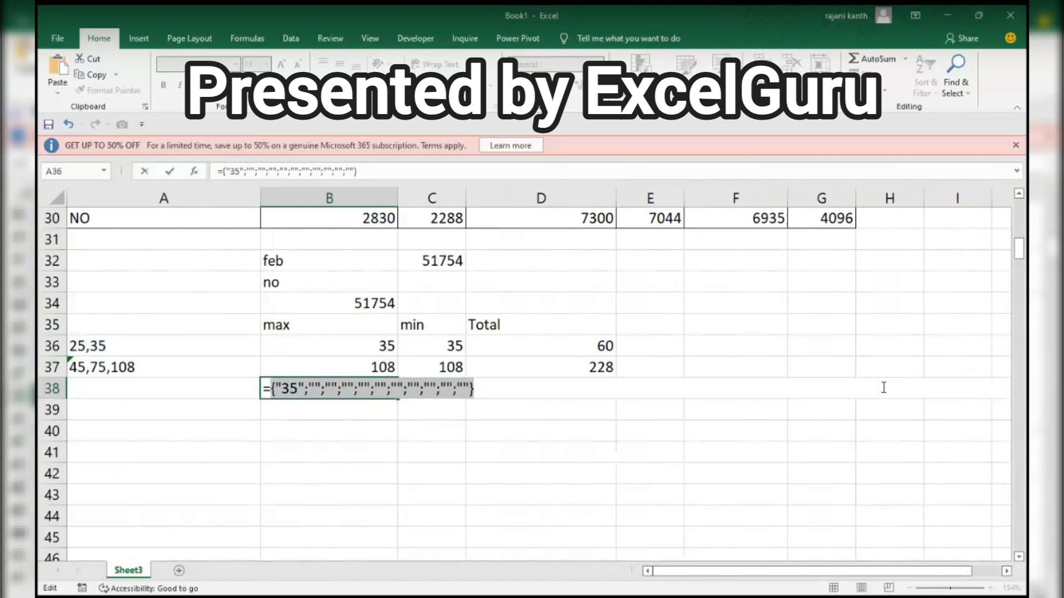
pyautogui.hotkey('ctrl', 'z')
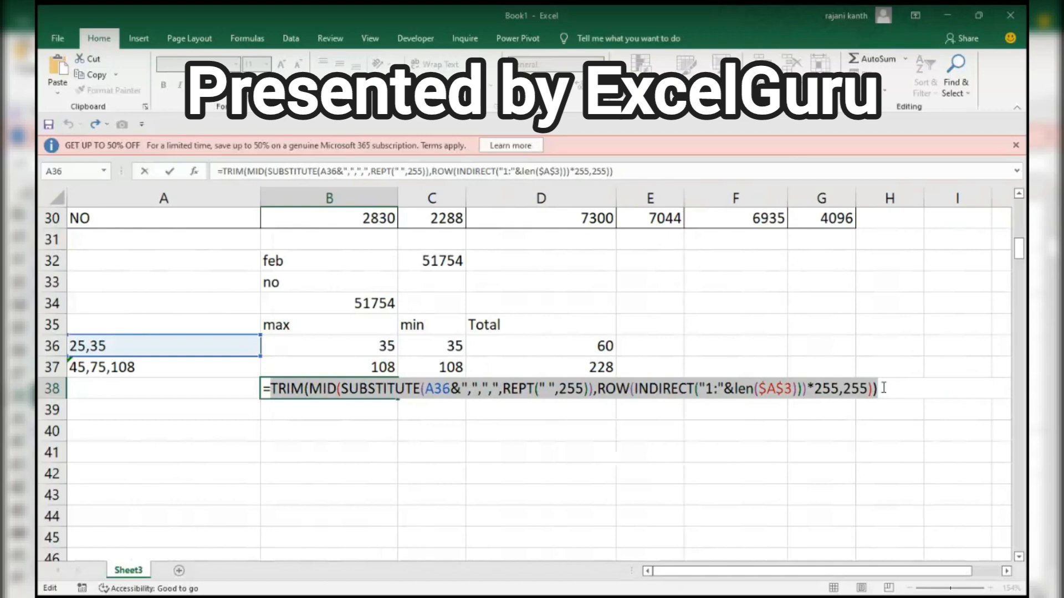
# Step: Change the SUBSTITUTE text from a trailing comma to a leading one, making it ","&A36
pyautogui.click(479, 389)
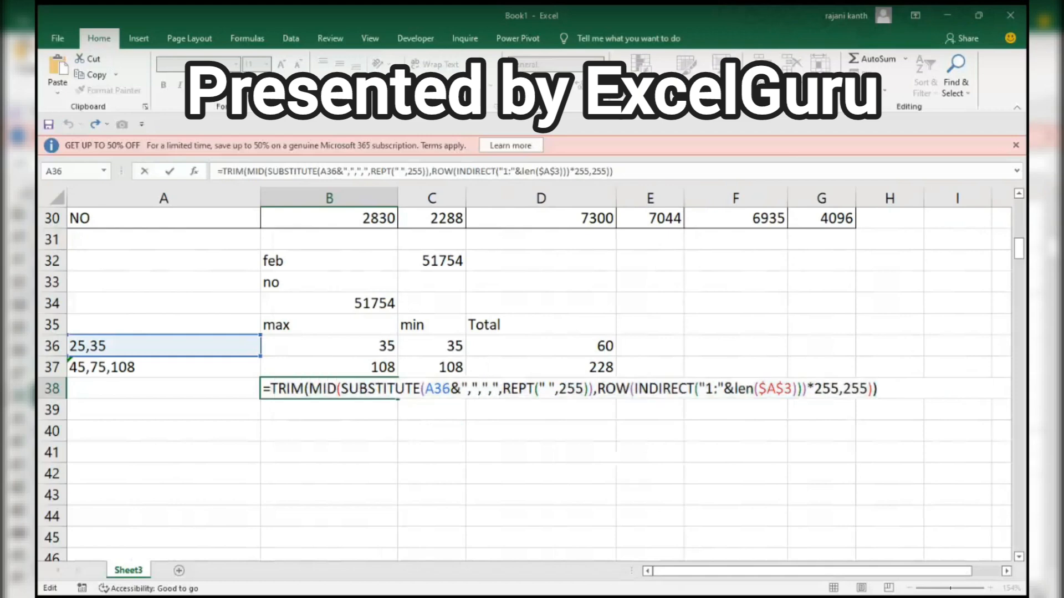
pyautogui.hotkey('ctrl', 'shift', 'Left')
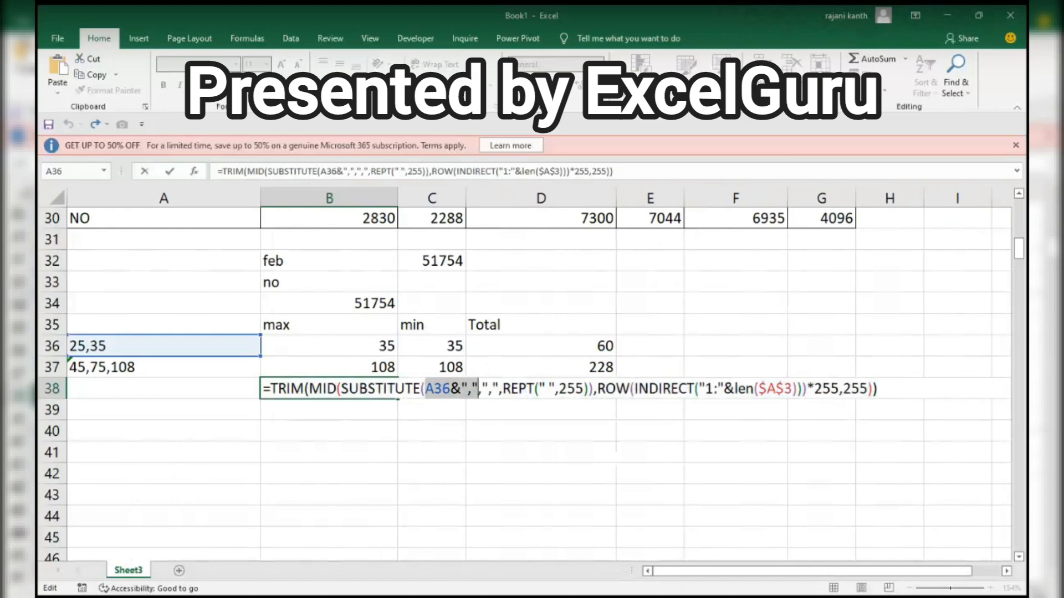
pyautogui.click(491, 389)
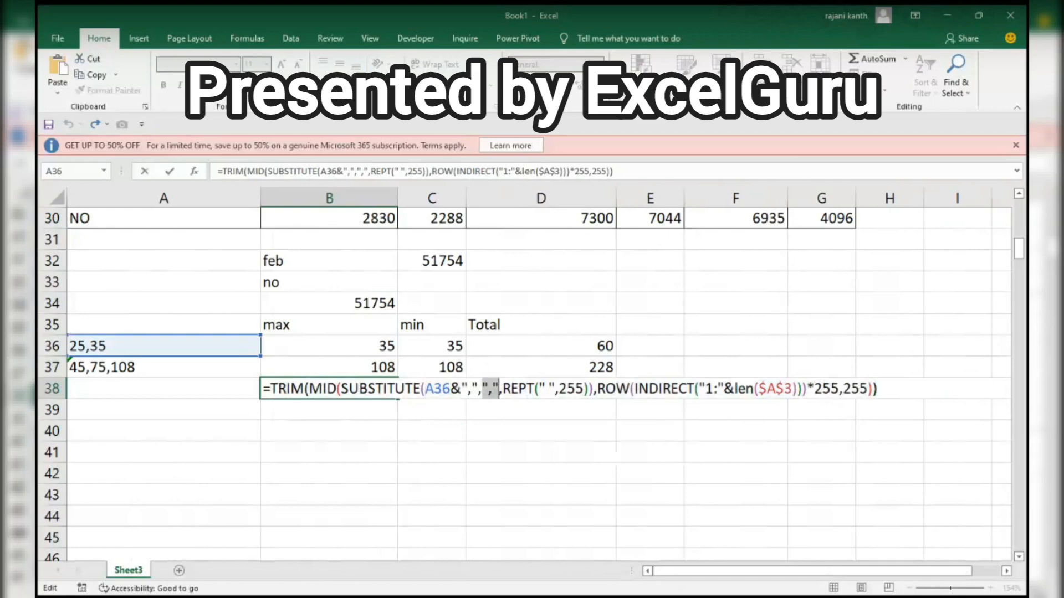
pyautogui.click(479, 388)
pyautogui.press('BackSpace')
pyautogui.press('BackSpace')
pyautogui.press('BackSpace')
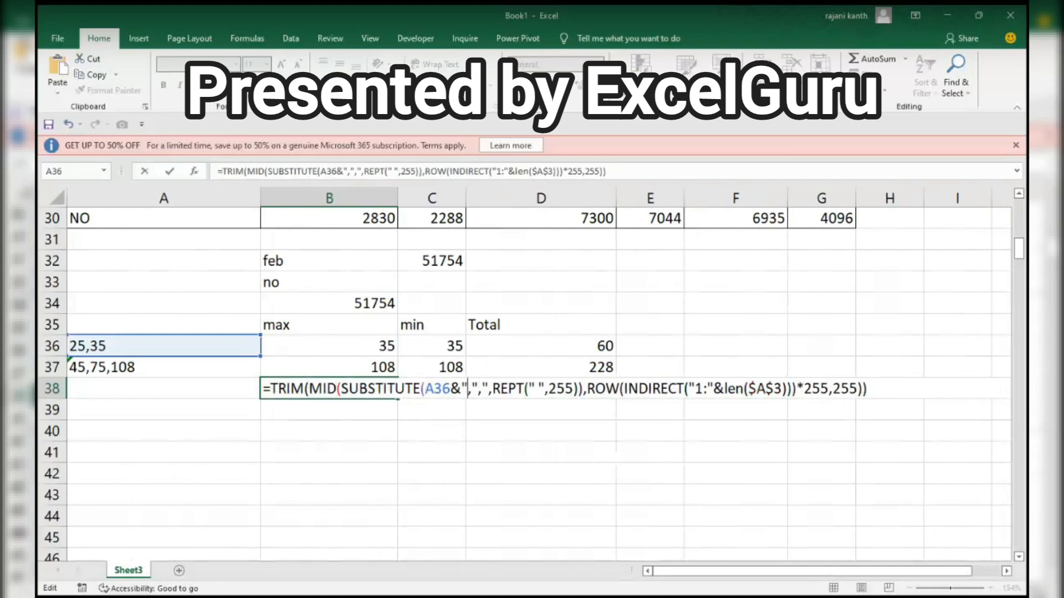
pyautogui.press('Left')
pyautogui.press('Left')
pyautogui.press('Left')
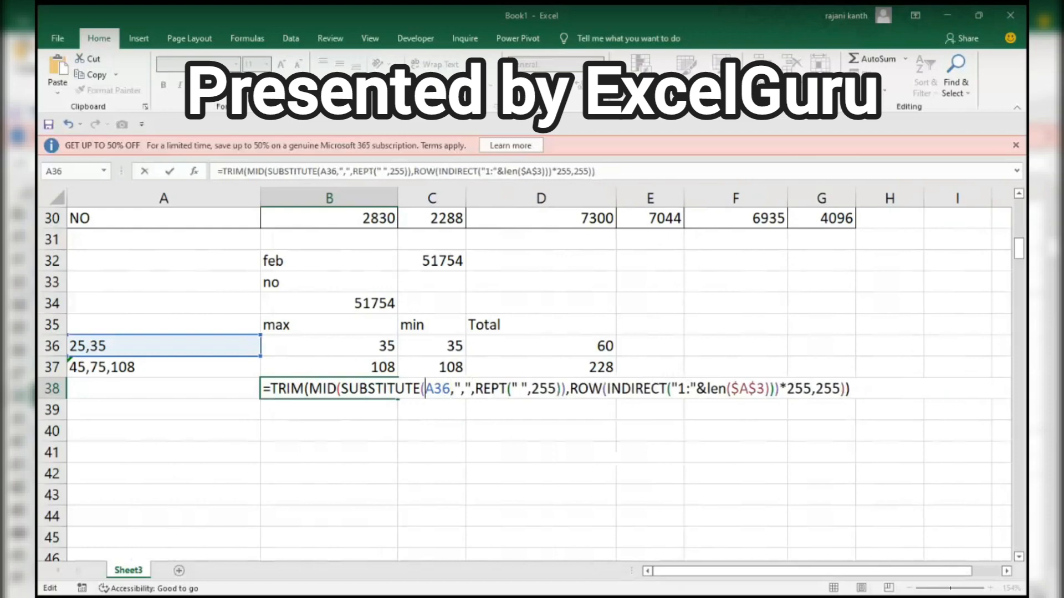
pyautogui.write('"')
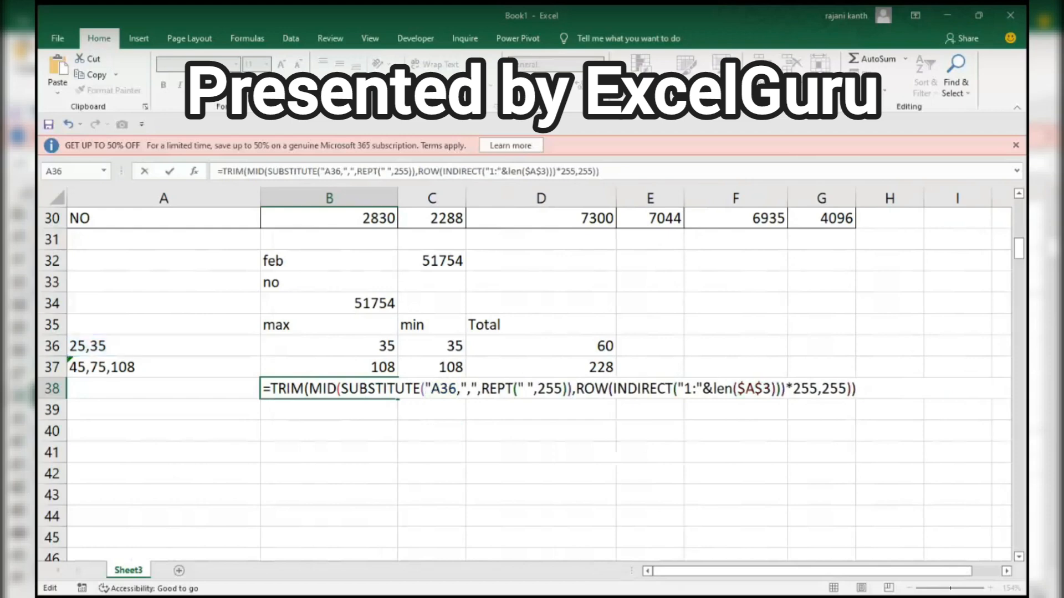
pyautogui.write(',"')
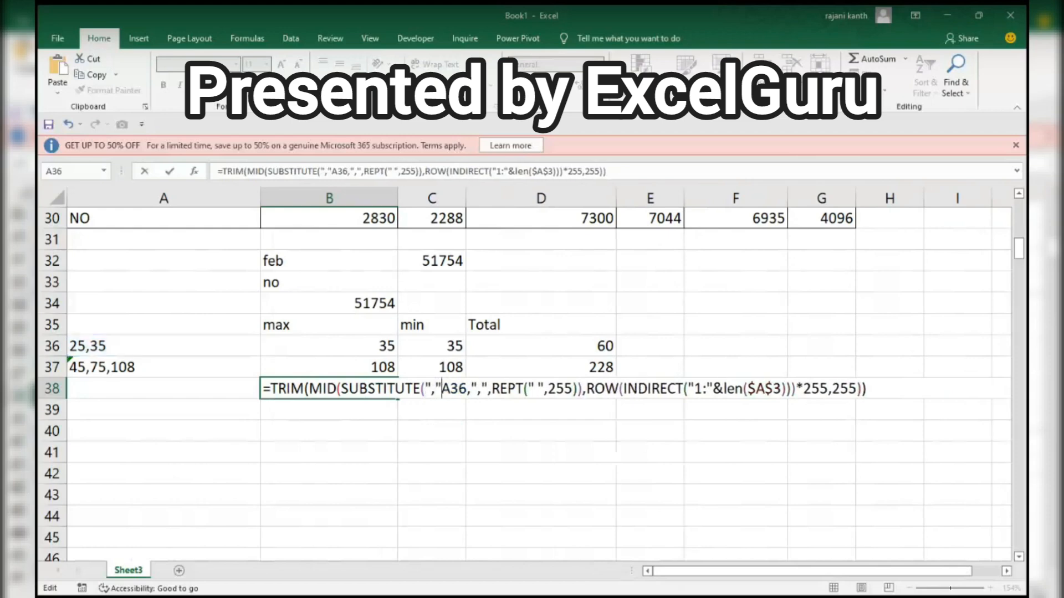
pyautogui.write('&')
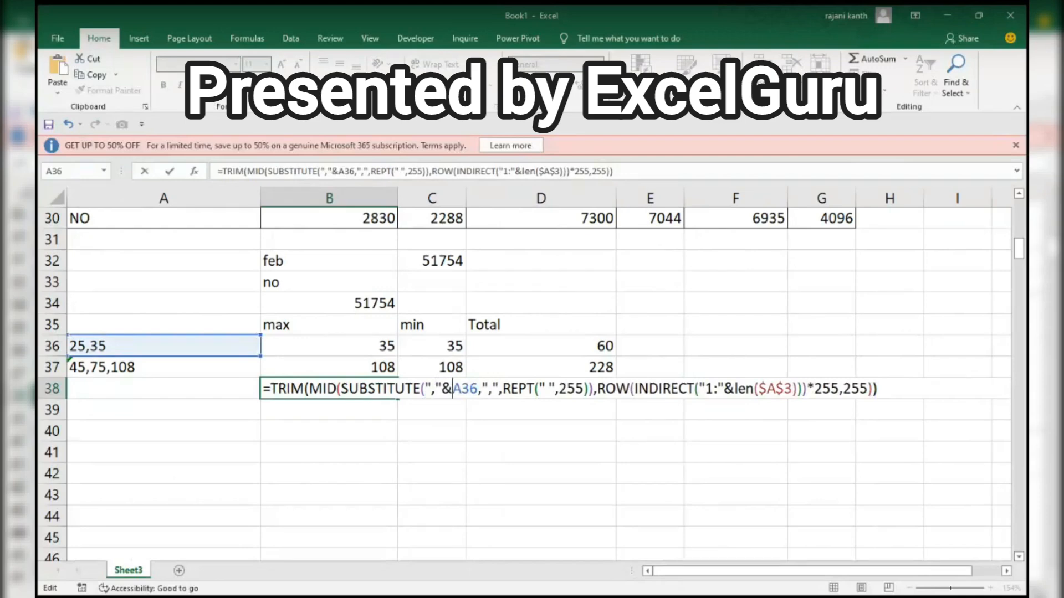
# Step: Preview the evaluated array of the whole TRIM formula in B38 and restore the formula
pyautogui.moveTo(896, 390); pyautogui.dragTo(101, 386)
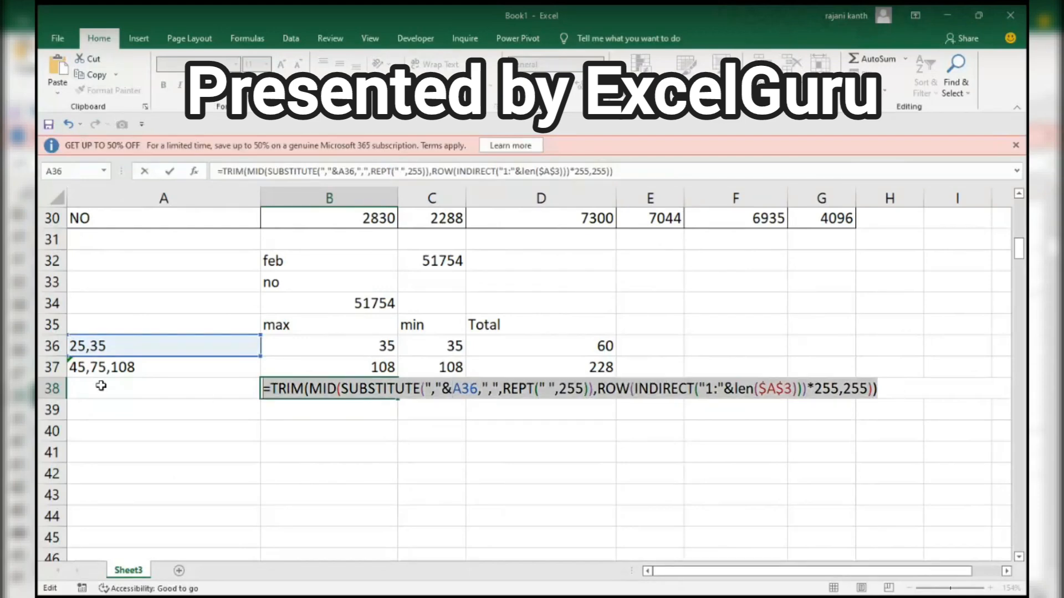
pyautogui.press('F9')
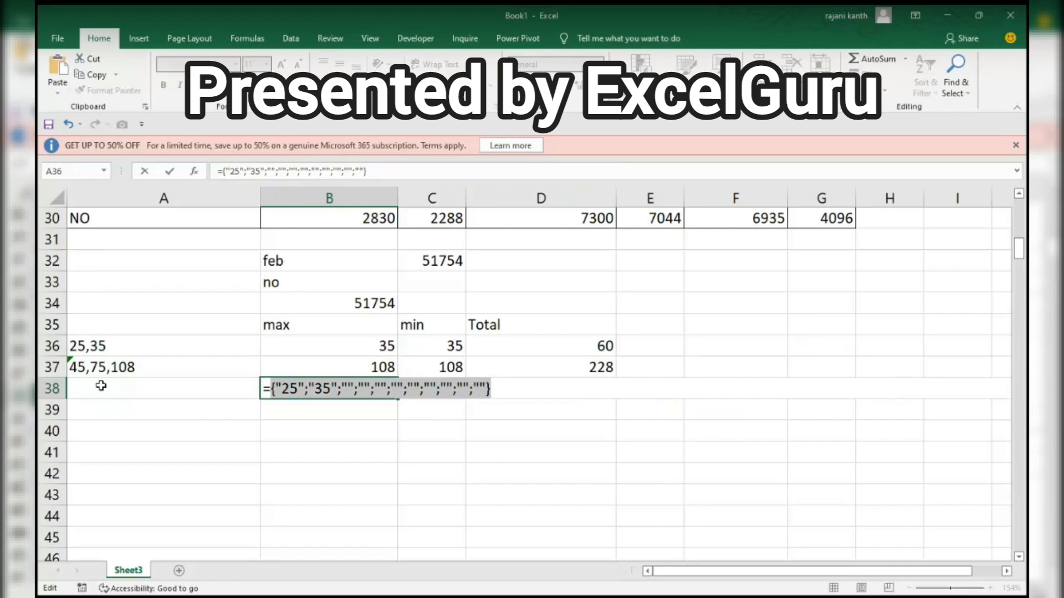
pyautogui.hotkey('ctrl', 'z')
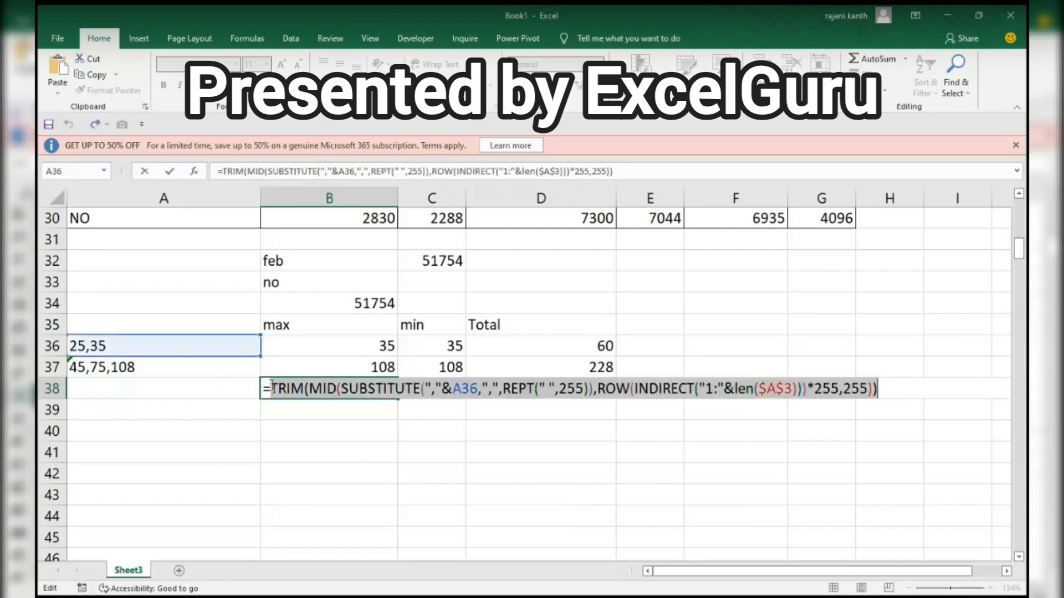
pyautogui.press('F9')
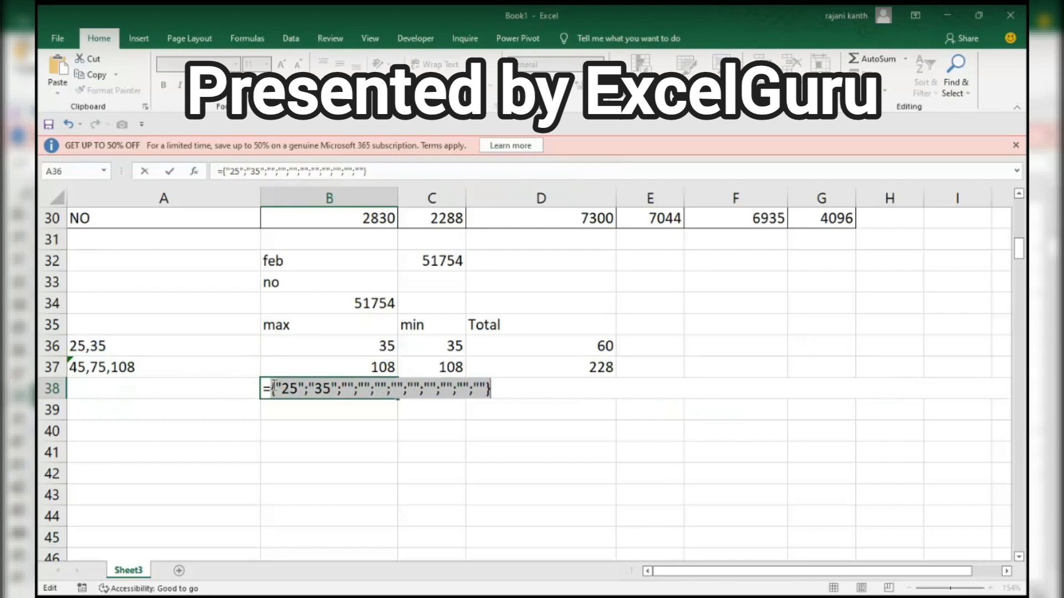
pyautogui.hotkey('ctrl', 'z')
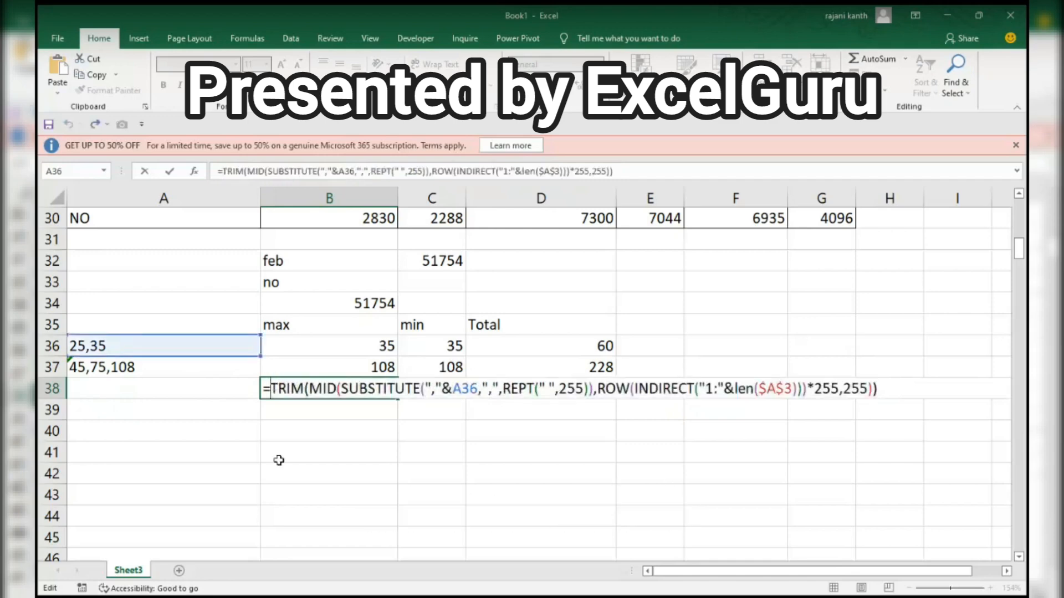
# Step: Prefix TRIM in B38 with a double negative to convert the text to numbers, preview the evaluated array, and restore the formula
pyautogui.write('--')
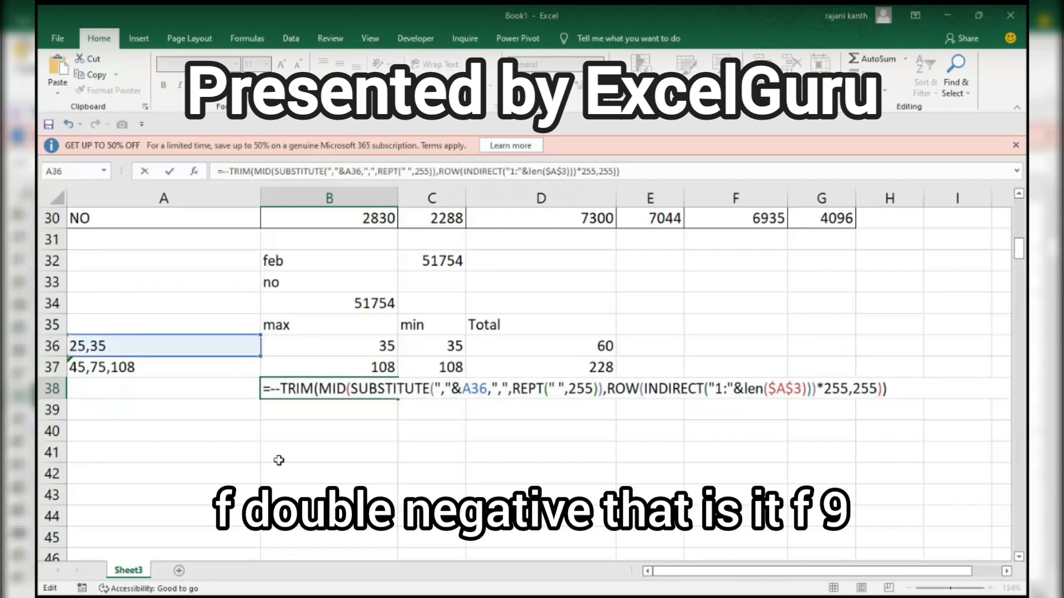
pyautogui.press('F9')
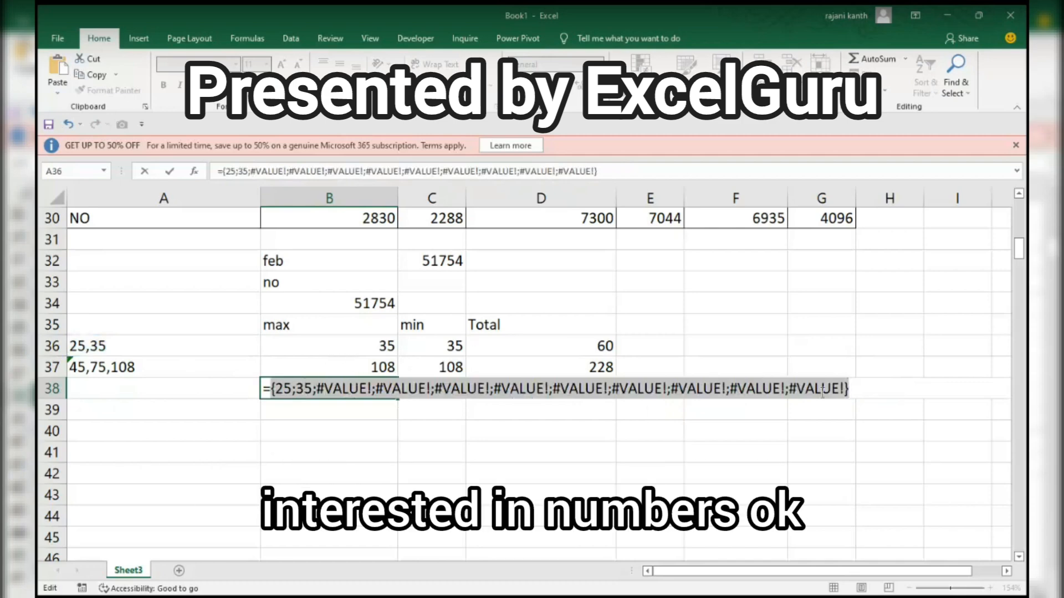
pyautogui.hotkey('ctrl', 'z')
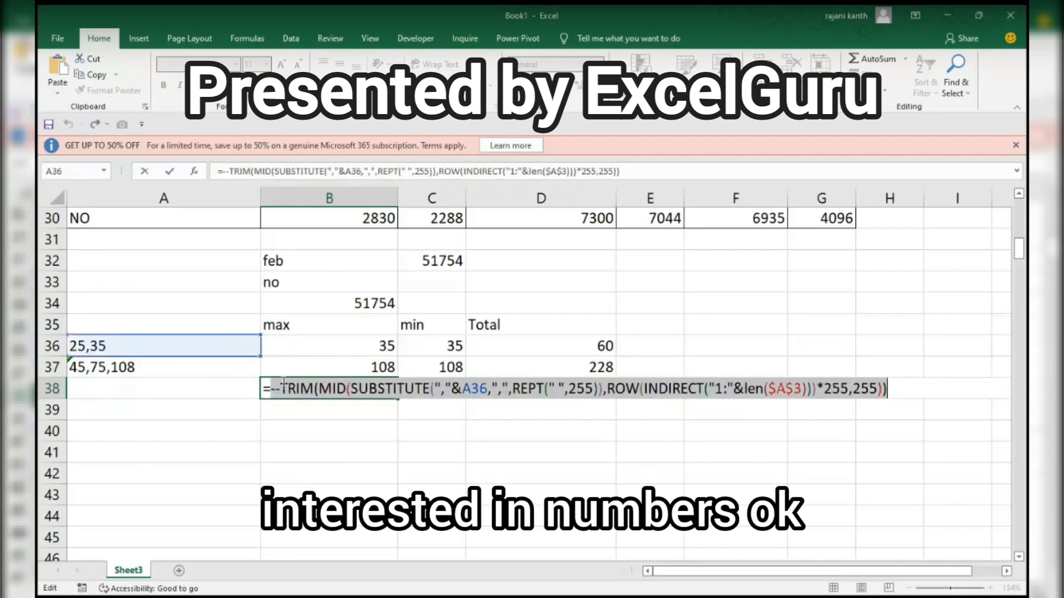
# Step: Wrap the expression in B38 in IFERROR with "" as the error value, preview the evaluated array, and restore the formula
pyautogui.click(270, 388)
pyautogui.write('if')
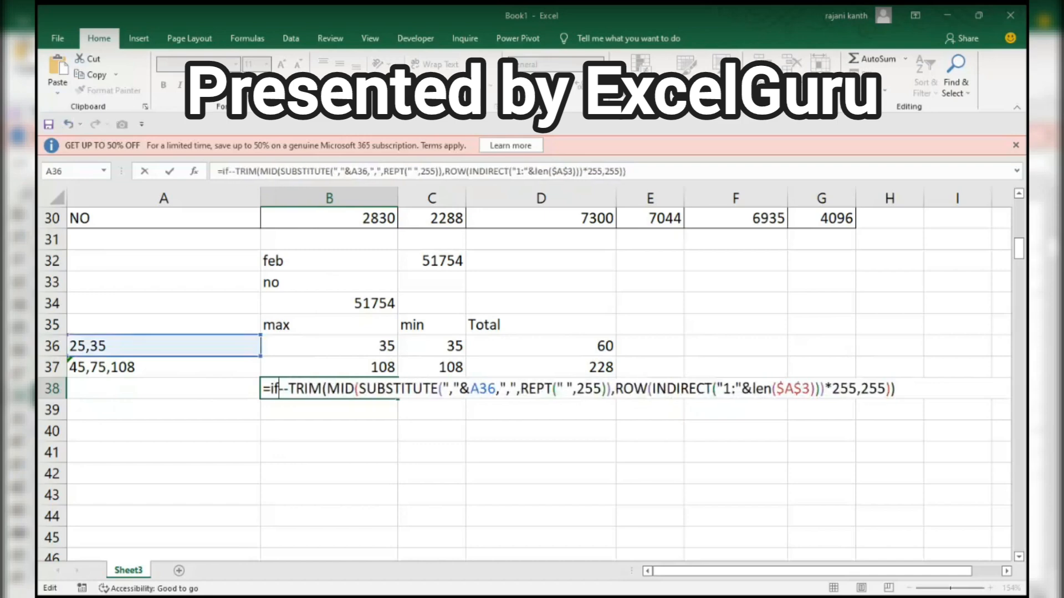
pyautogui.press('Tab')
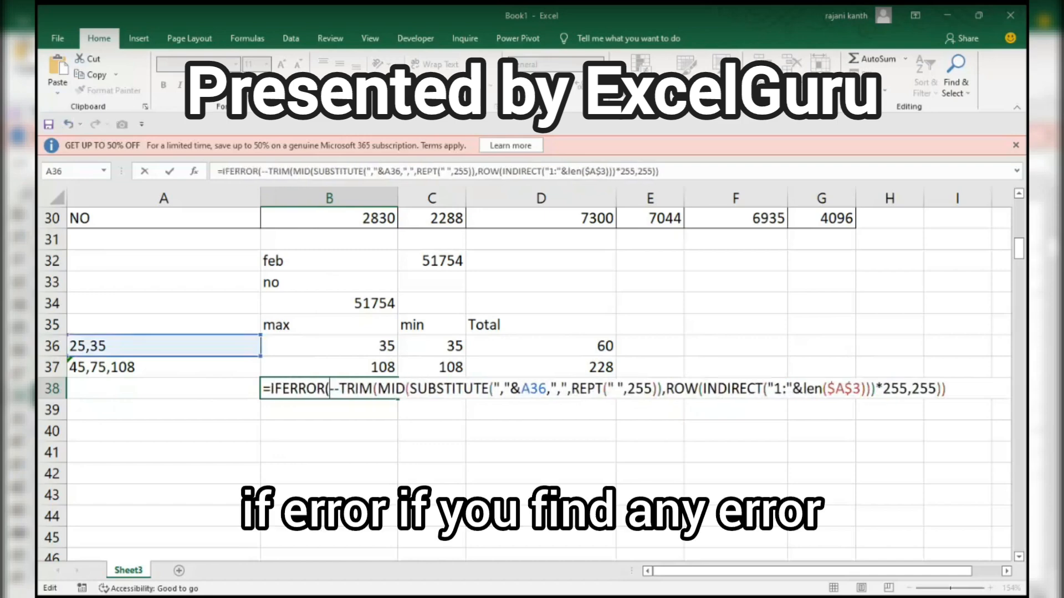
pyautogui.click(960, 387)
pyautogui.write(',""')
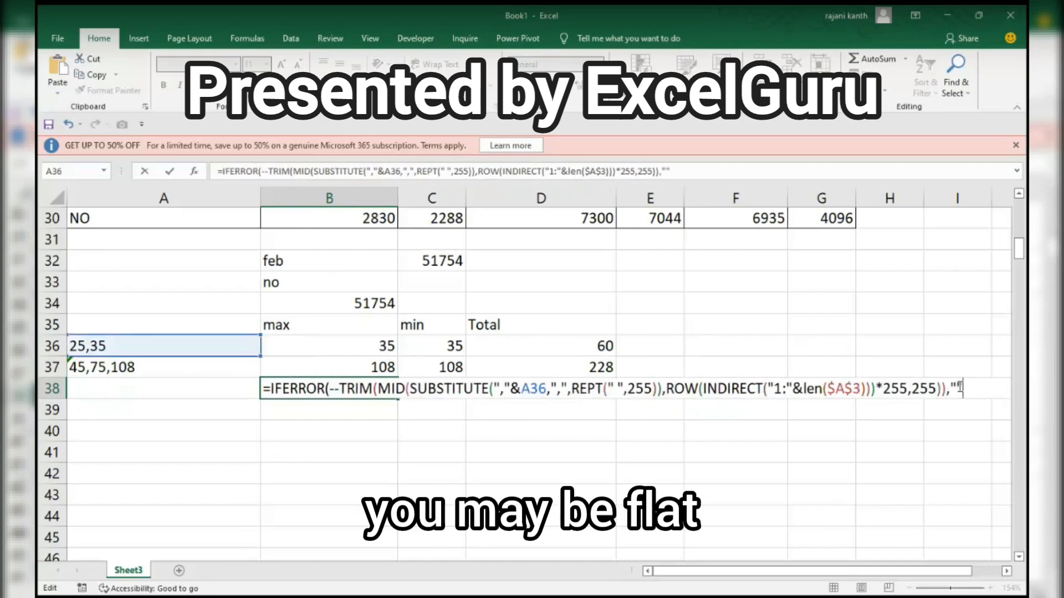
pyautogui.write(')')
pyautogui.press('F9')
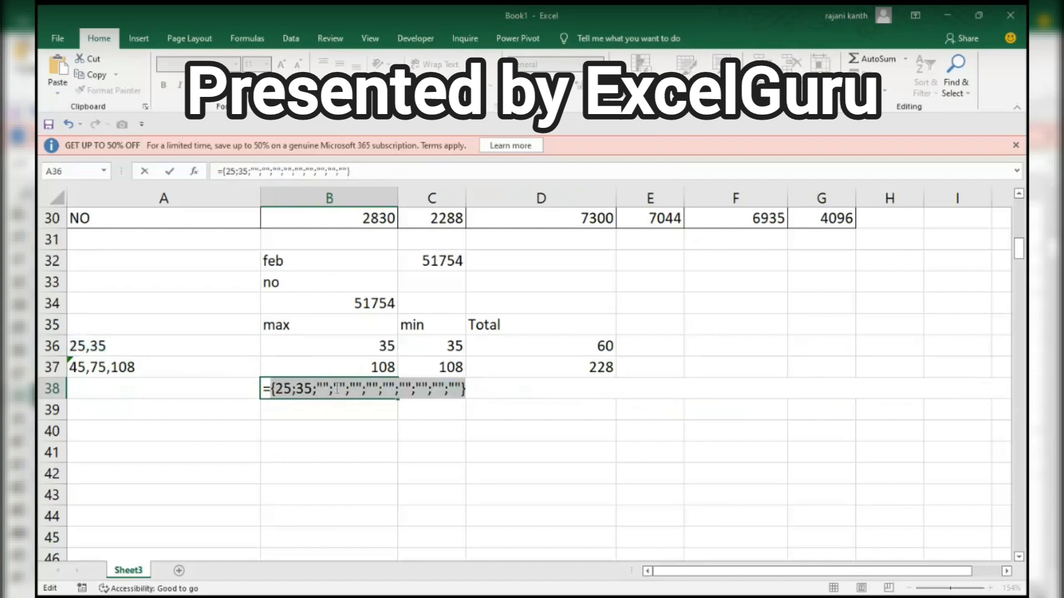
pyautogui.hotkey('ctrl', 'z')
# Step: Wrap the IFERROR expression in MAX and enter it in B38 as an array formula
pyautogui.press('Left')
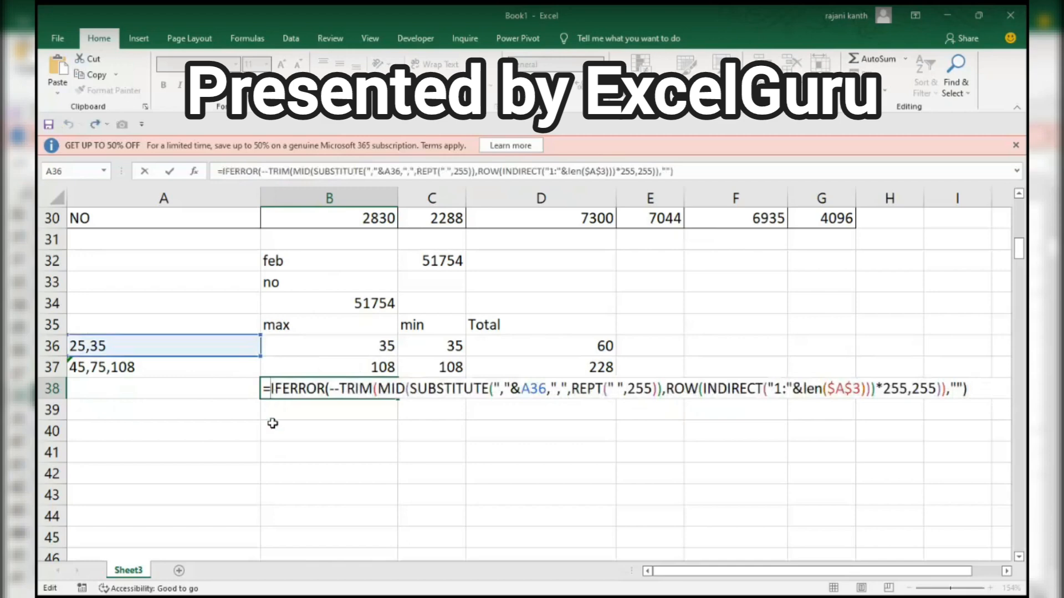
pyautogui.write('m')
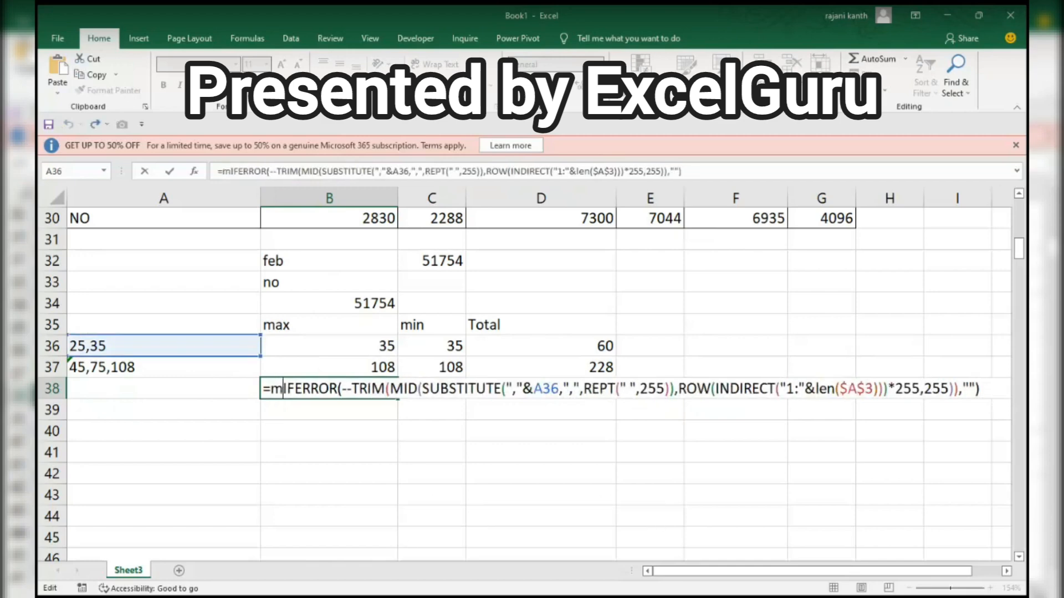
pyautogui.write('ax')
pyautogui.press('Tab')
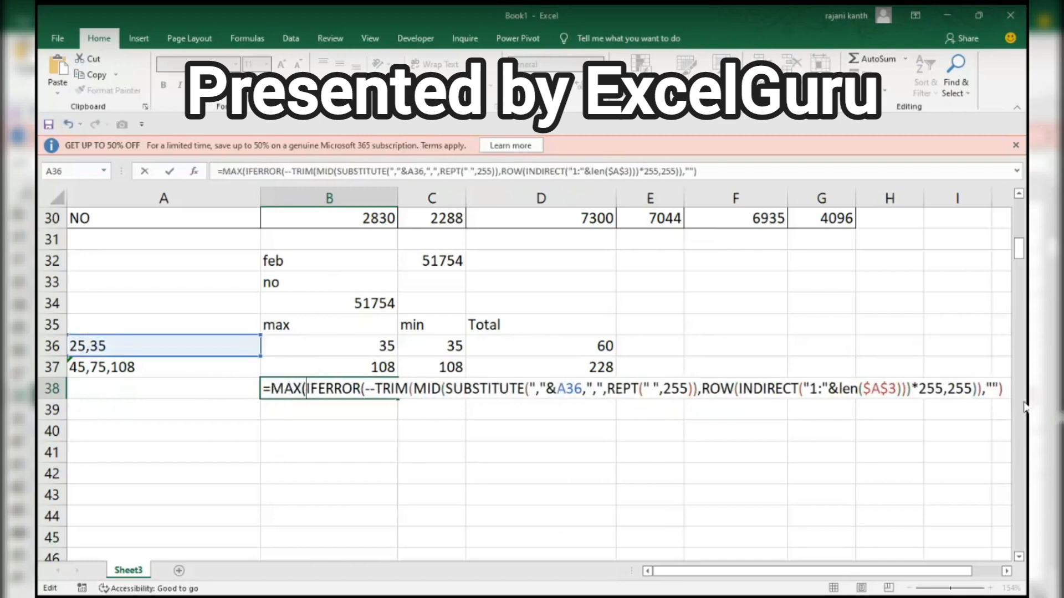
pyautogui.click(1006, 388)
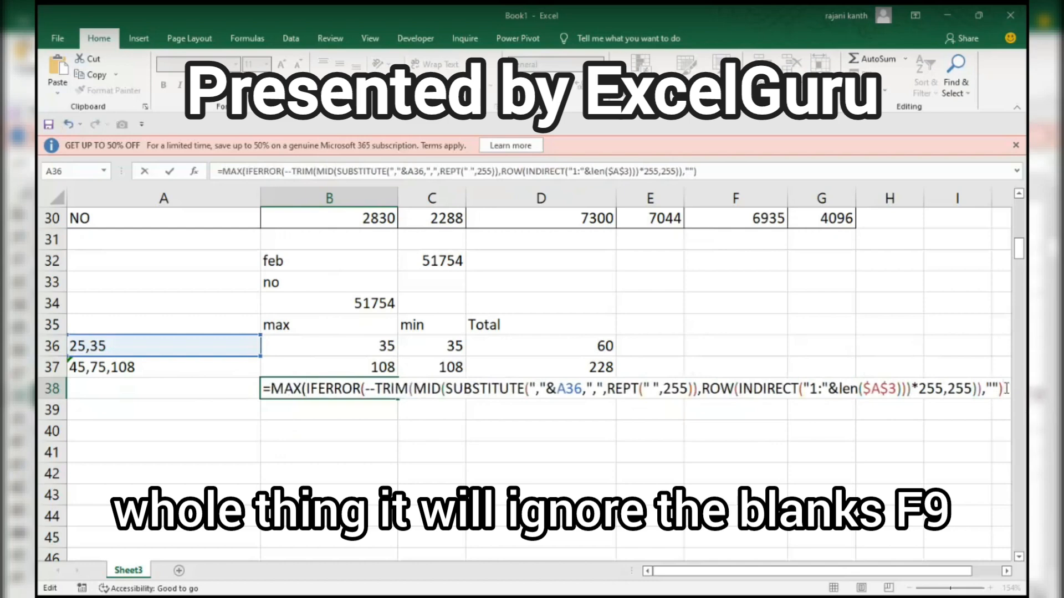
pyautogui.write(')')
pyautogui.press('F9')
pyautogui.hotkey('ctrl', 'z')
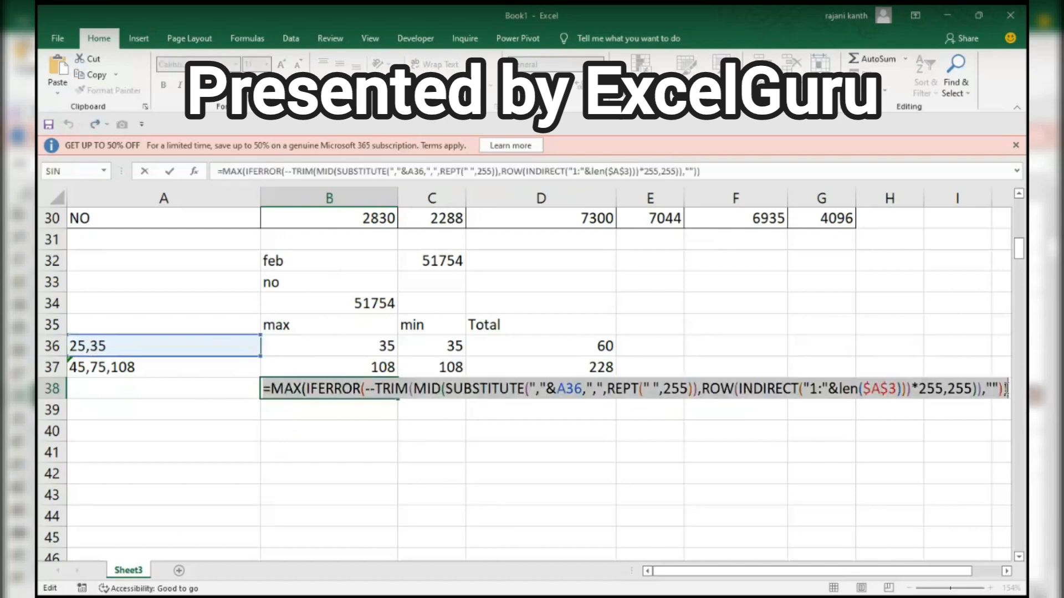
pyautogui.hotkey('ctrl', 'shift', 'Return')
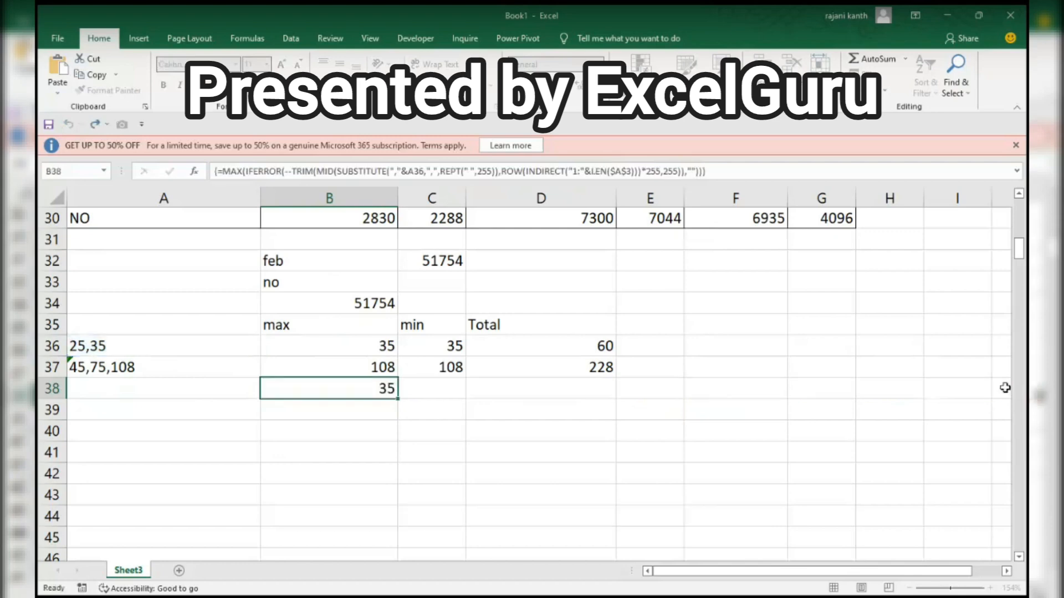
# Step: Replace MAX with MIN in the B38 formula and enter it as an array formula
pyautogui.doubleClick(383, 389)
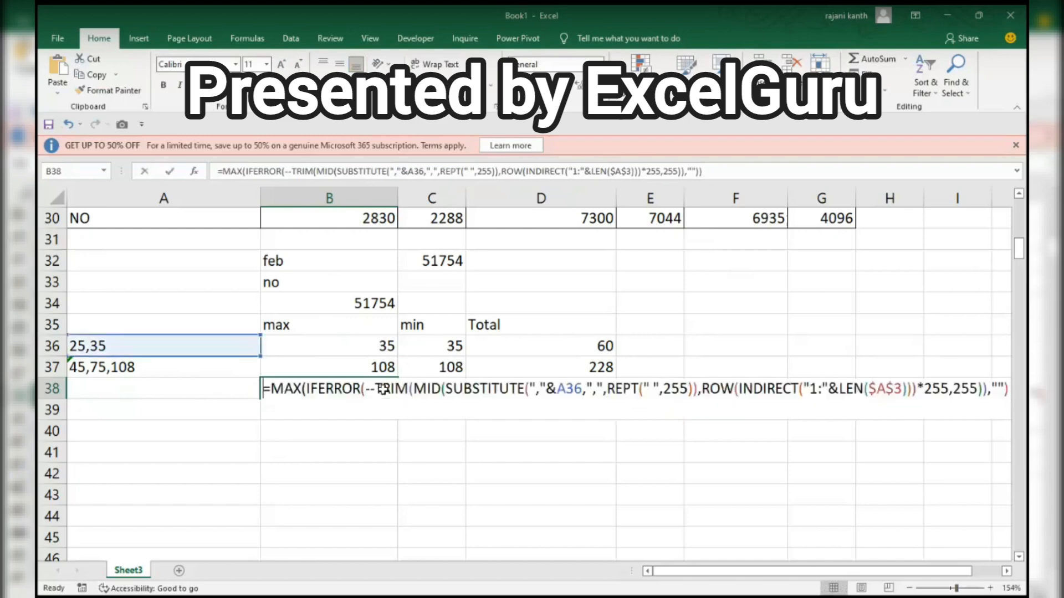
pyautogui.click(303, 389)
pyautogui.press('BackSpace')
pyautogui.press('BackSpace')
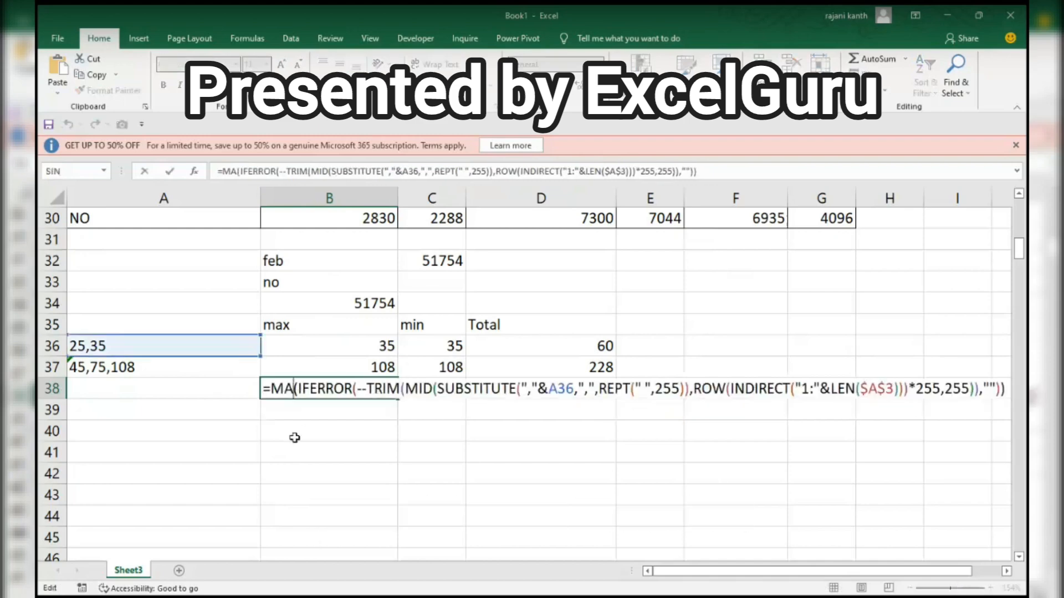
pyautogui.write('in')
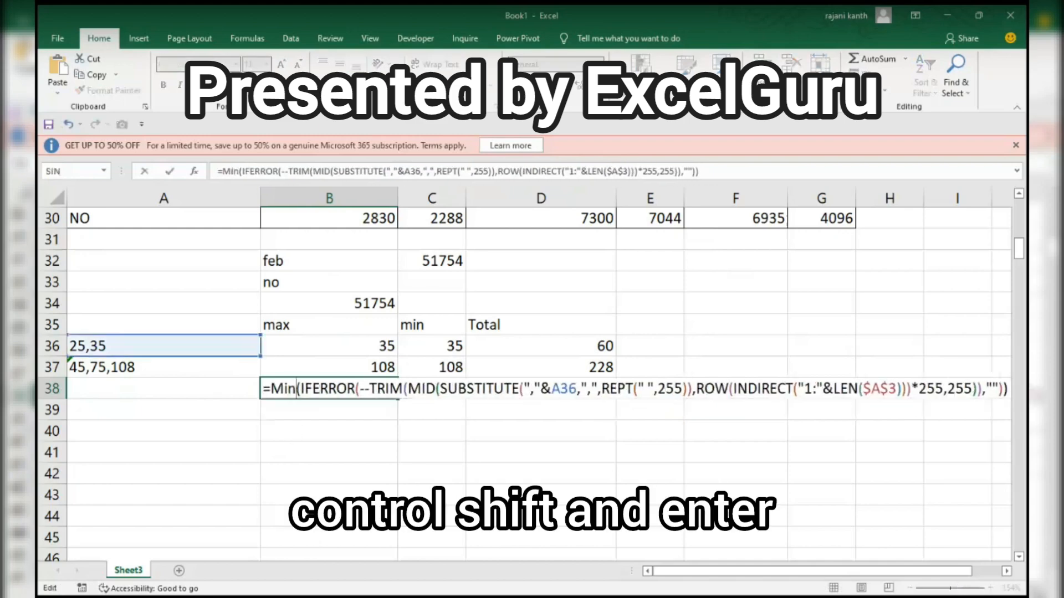
pyautogui.hotkey('ctrl', 'shift', 'Return')
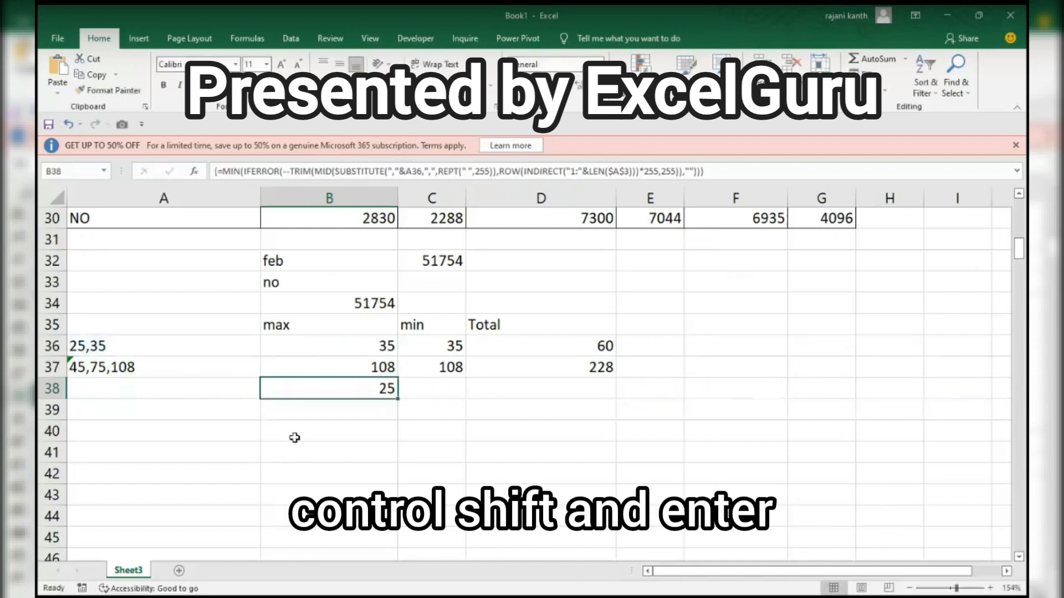
# Step: Replace MIN with SUMPRODUCT in the B38 formula, preview the evaluated total, and restore the formula
pyautogui.doubleClick(353, 390)
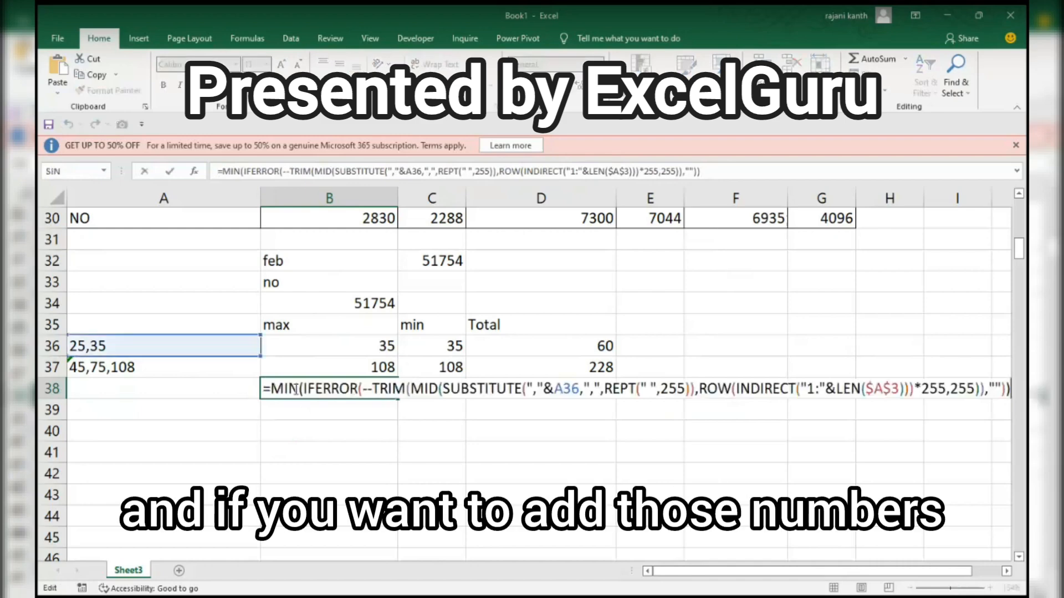
pyautogui.press('BackSpace')
pyautogui.press('BackSpace')
pyautogui.press('BackSpace')
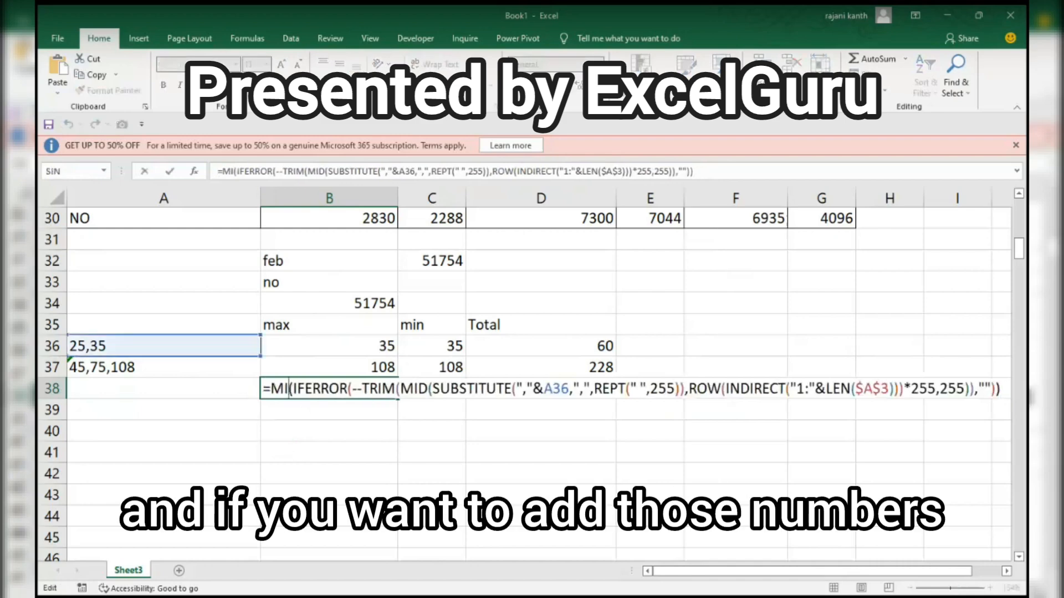
pyautogui.write('add')
pyautogui.press('BackSpace')
pyautogui.press('BackSpace')
pyautogui.press('BackSpace')
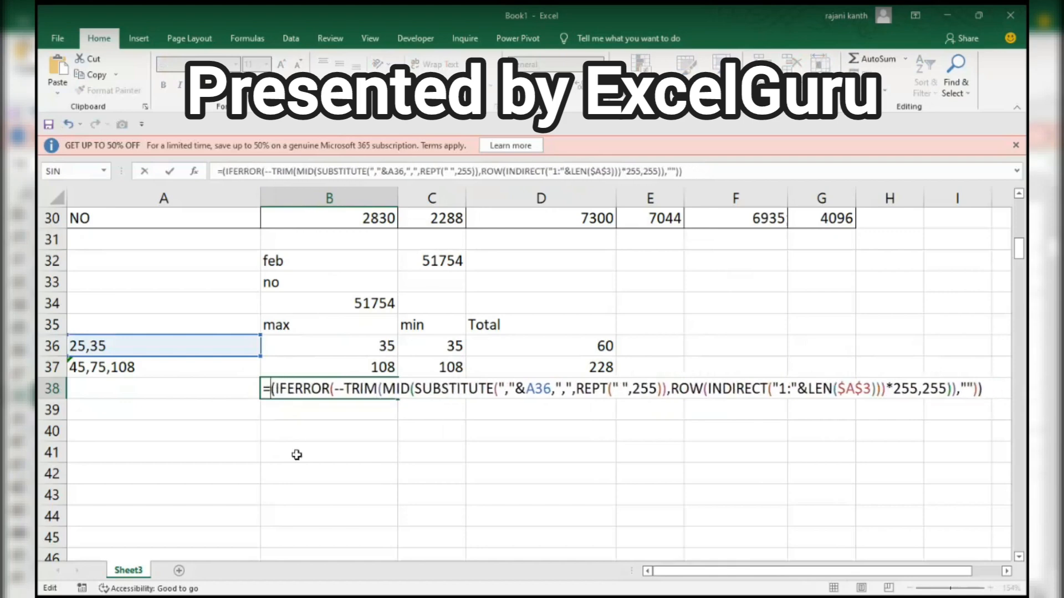
pyautogui.write('sumprod')
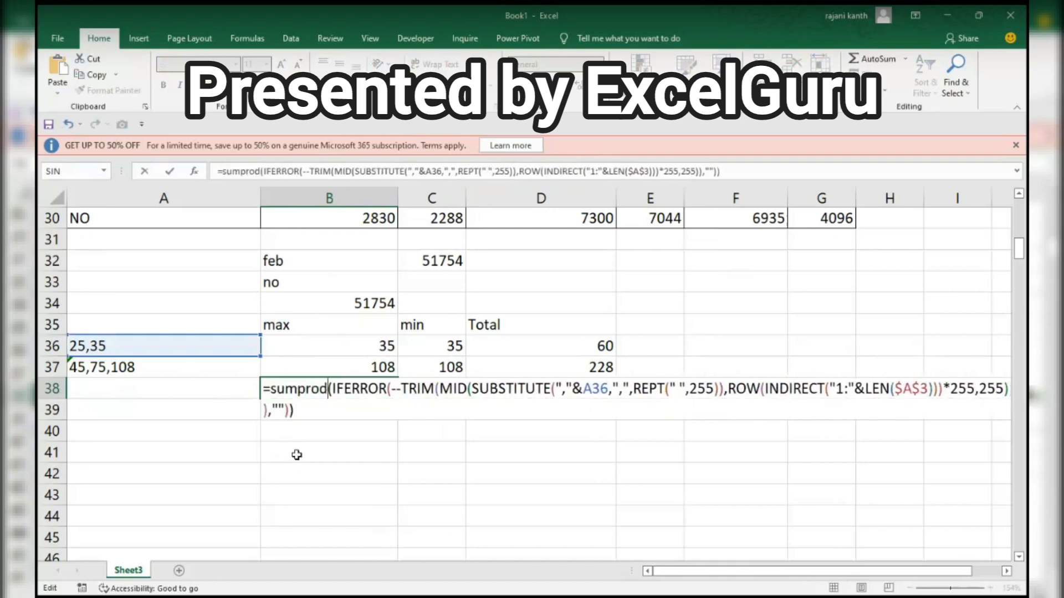
pyautogui.press('Tab')
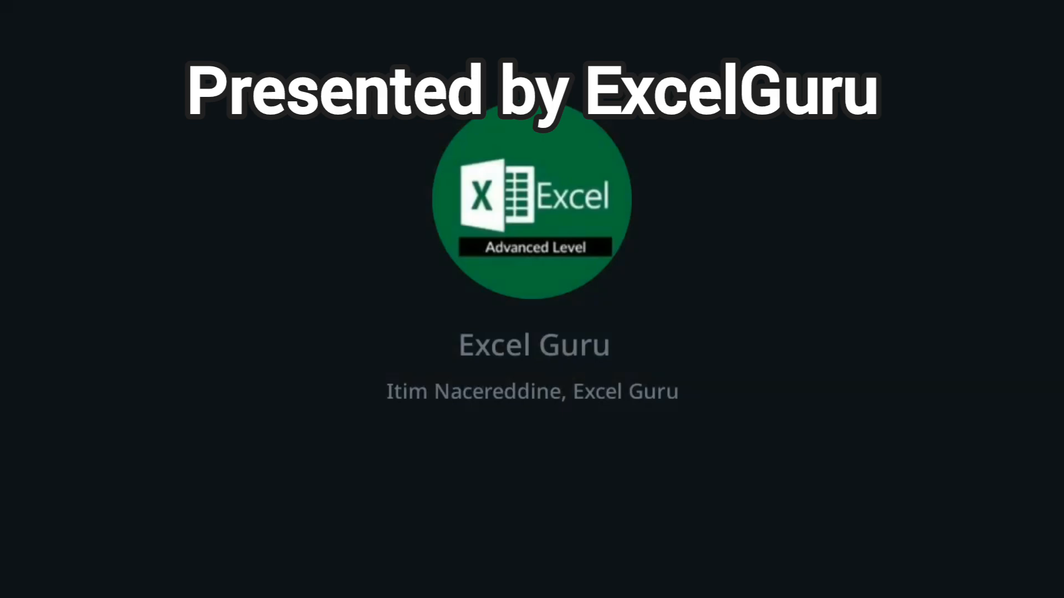
pyautogui.press('F9')
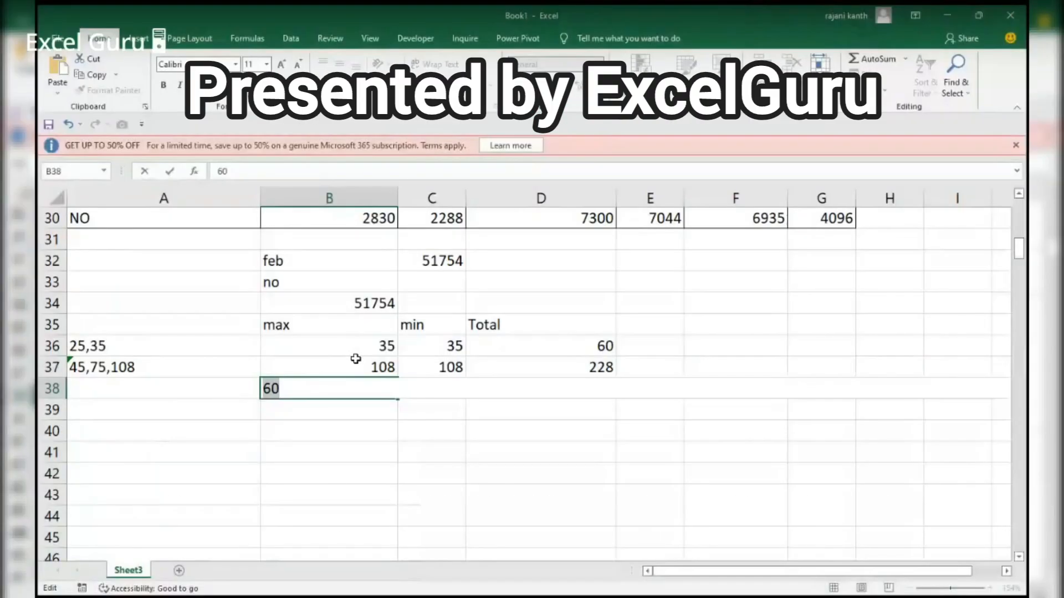
pyautogui.hotkey('ctrl', 'z')
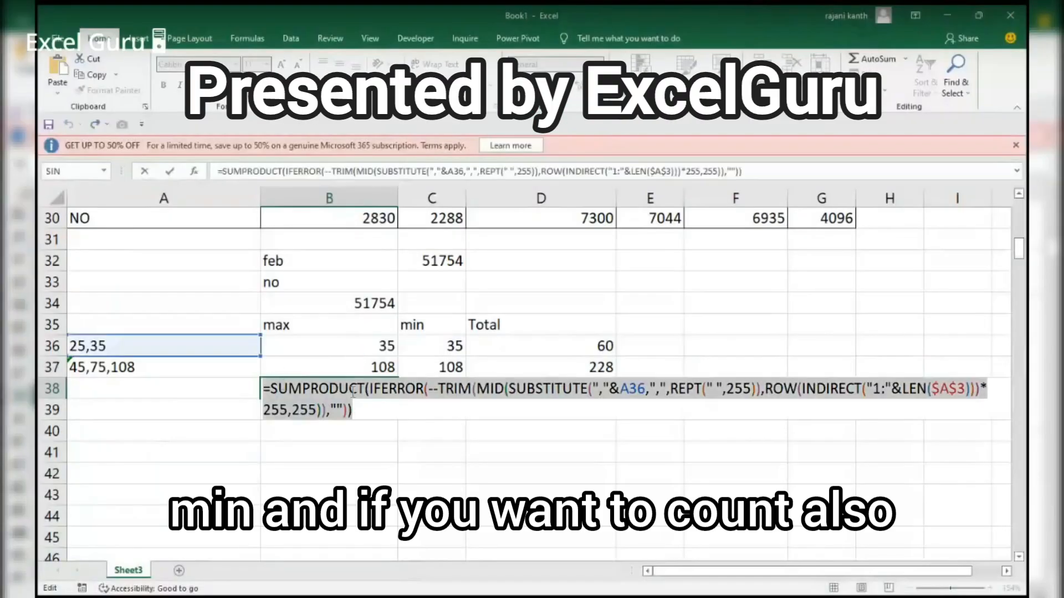
# Step: Replace SUMPRODUCT with COUNT in the B38 formula, preview the evaluated count, and restore the formula
pyautogui.moveTo(364, 384); pyautogui.dragTo(273, 387)
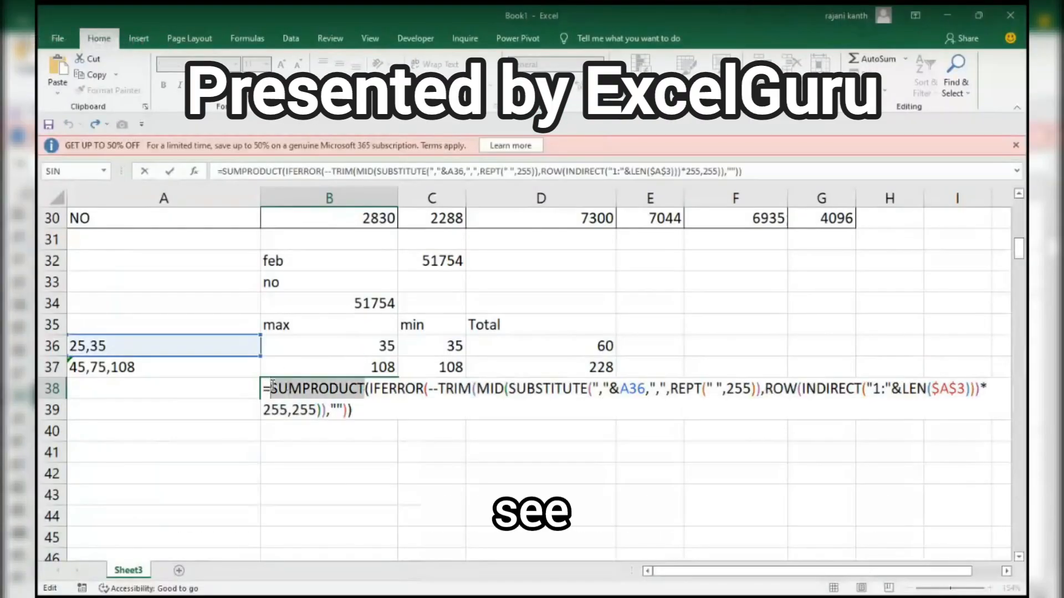
pyautogui.write('count')
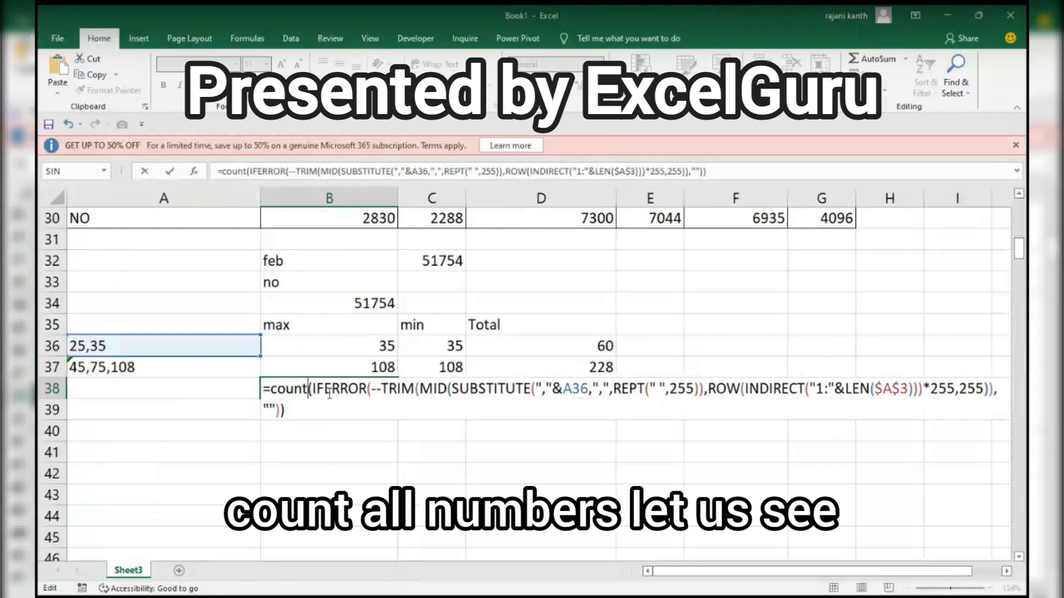
pyautogui.moveTo(308, 407); pyautogui.dragTo(257, 345)
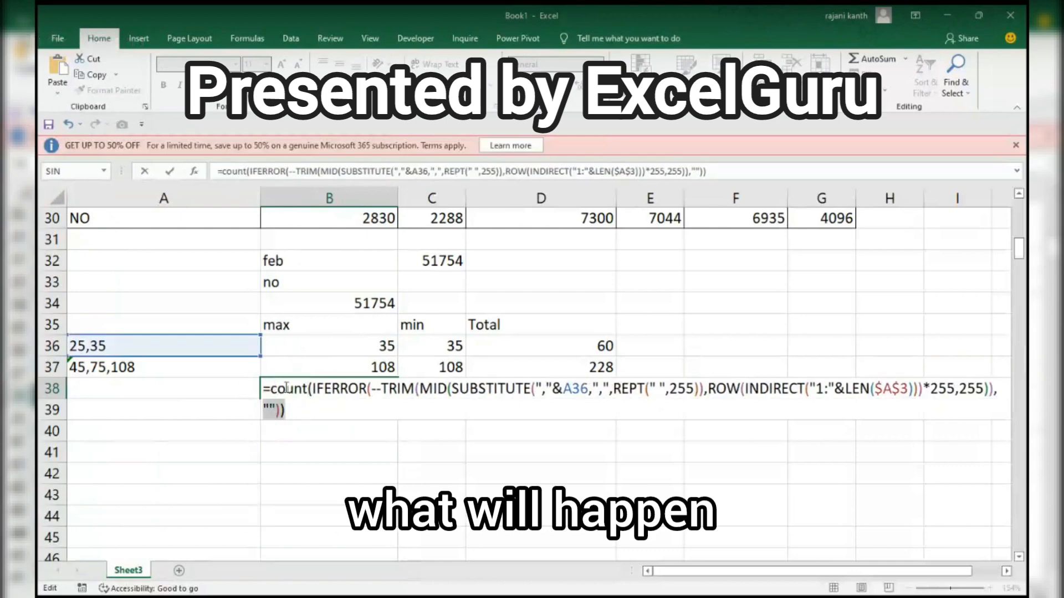
pyautogui.press('F9')
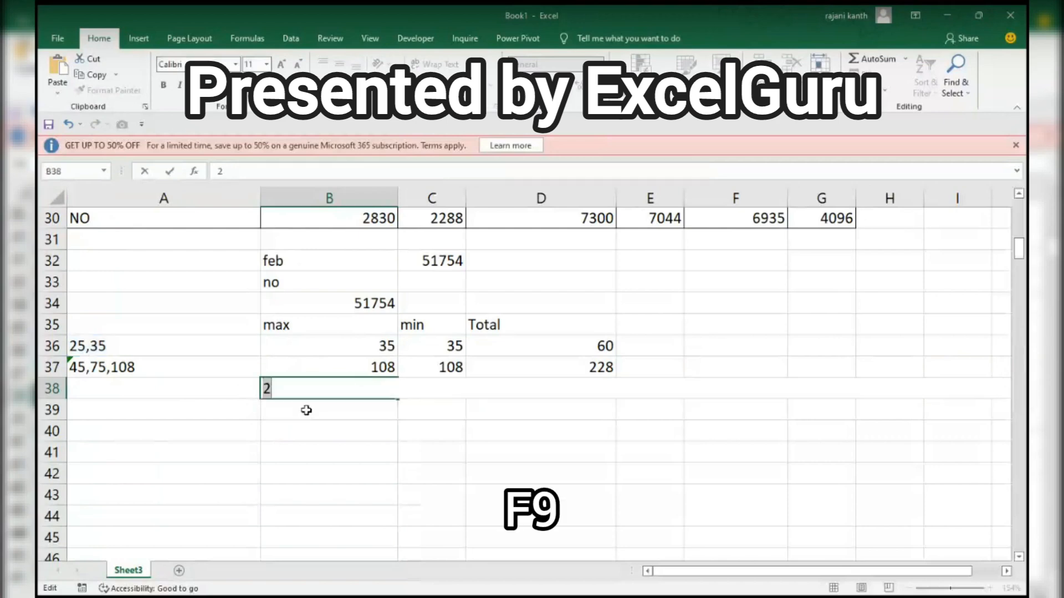
pyautogui.hotkey('ctrl', 'z')
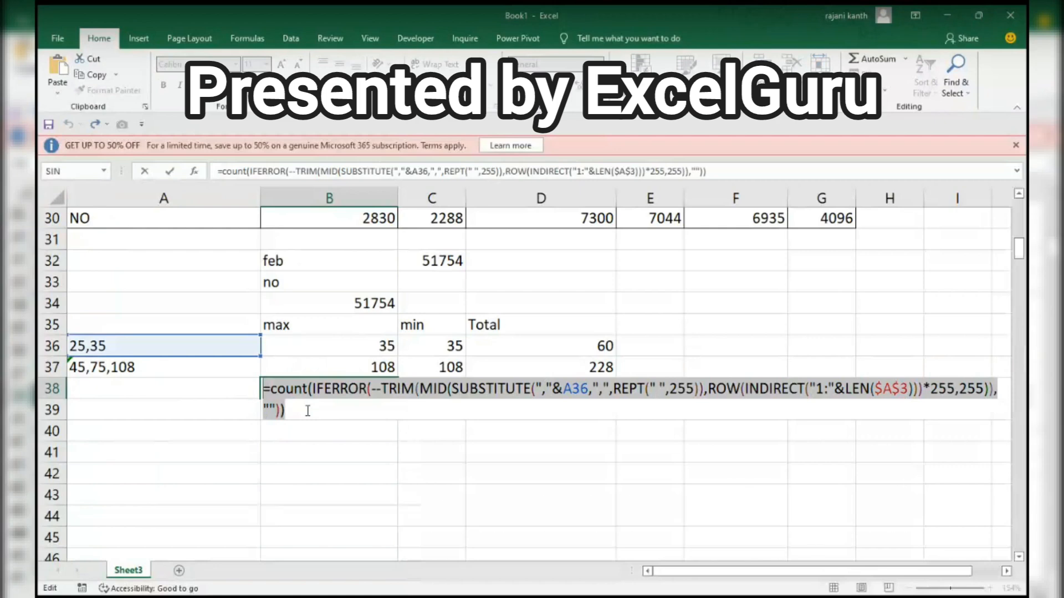
pyautogui.moveTo(1018, 249); pyautogui.dragTo(1021, 220)
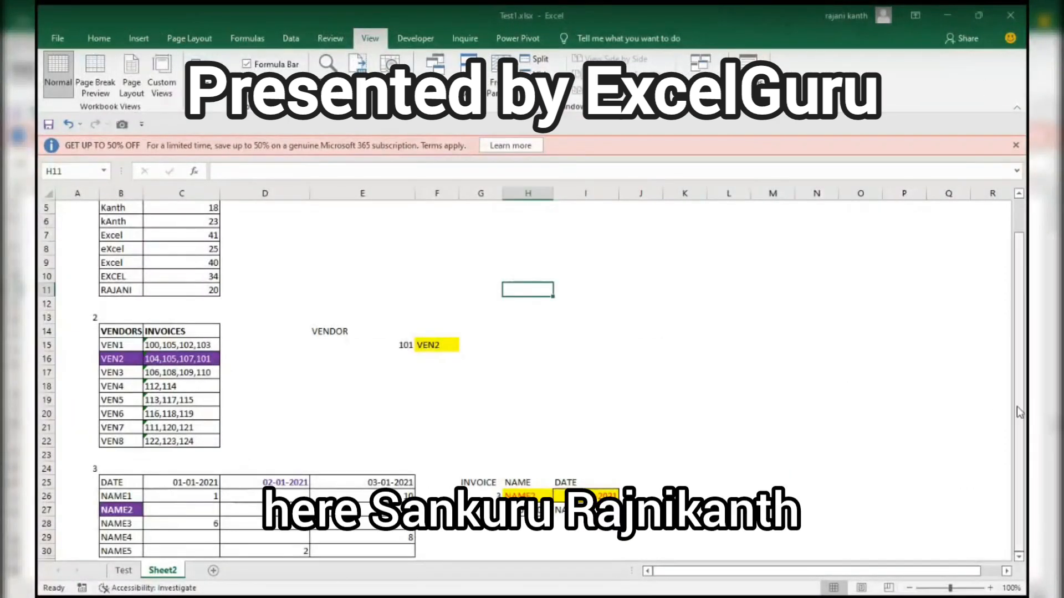
# Step: Clear the existing age result from F2 in the first exercise on Sheet2
pyautogui.moveTo(1018, 410); pyautogui.dragTo(1022, 332)
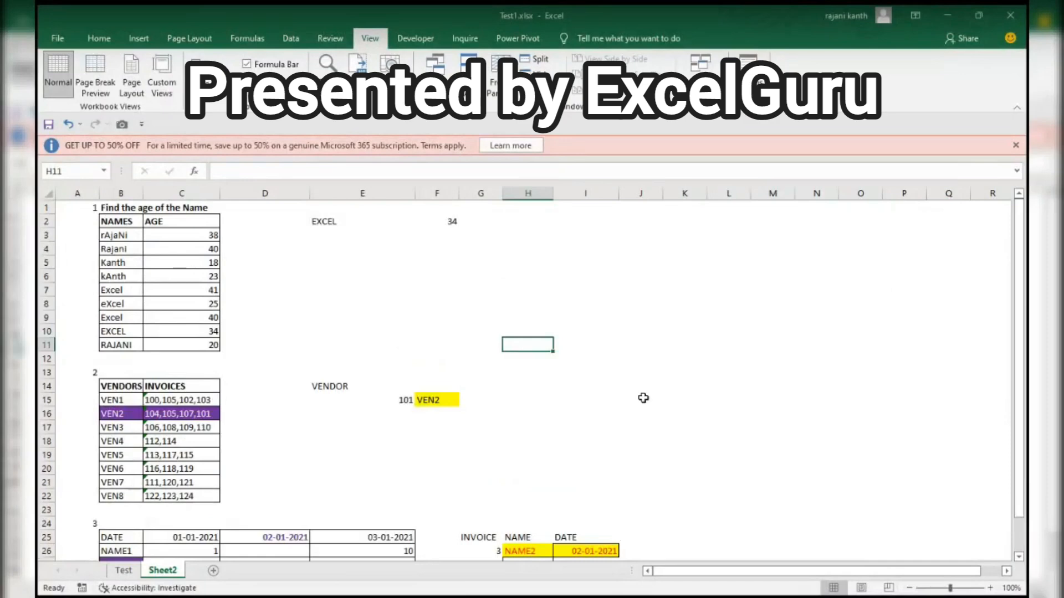
pyautogui.moveTo(949, 588); pyautogui.dragTo(960, 592)
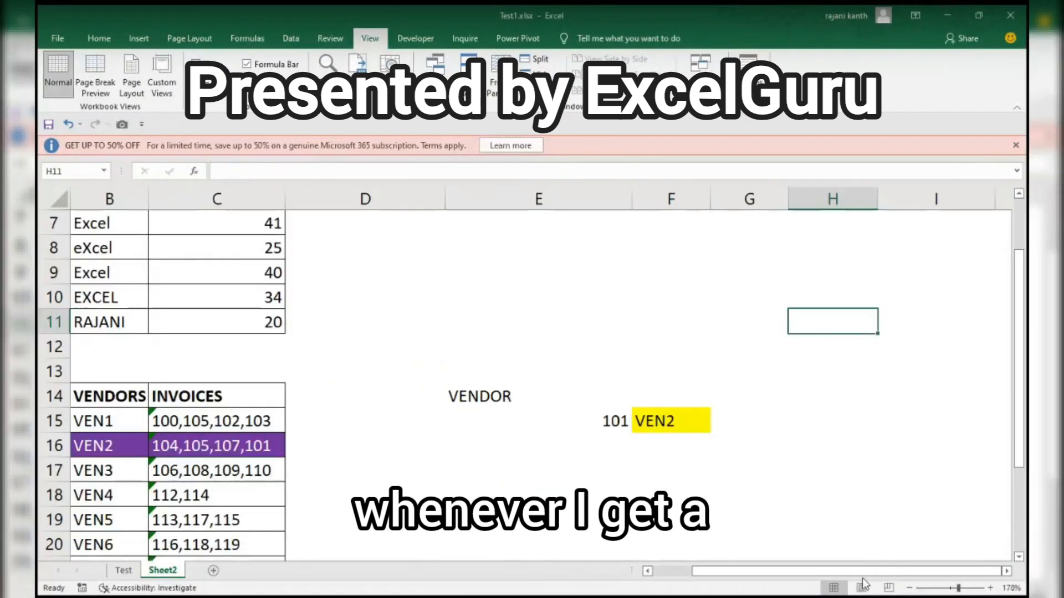
pyautogui.moveTo(857, 574); pyautogui.dragTo(798, 577)
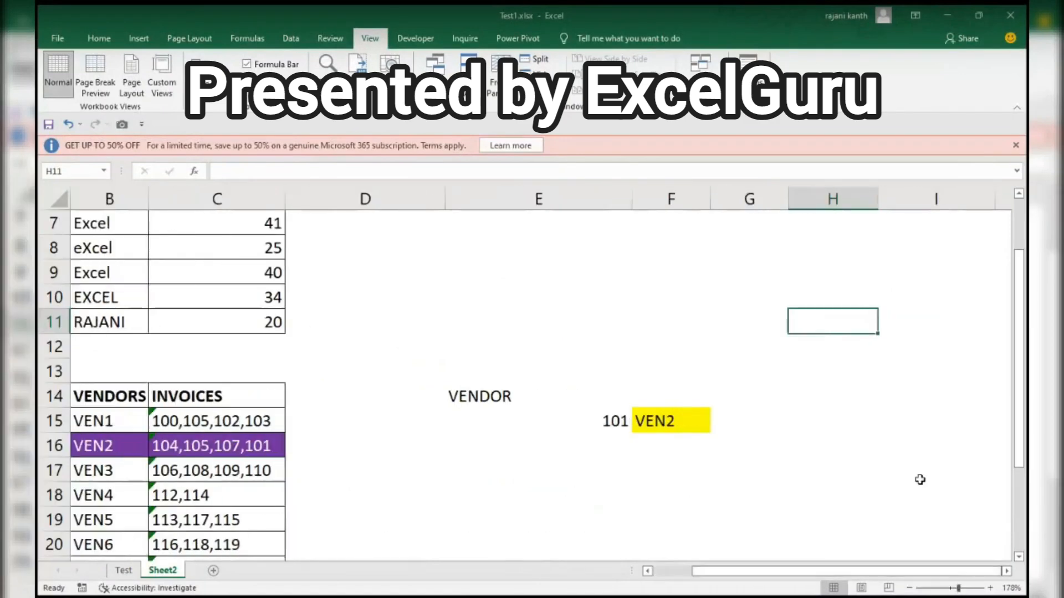
pyautogui.moveTo(1020, 349); pyautogui.dragTo(1021, 278)
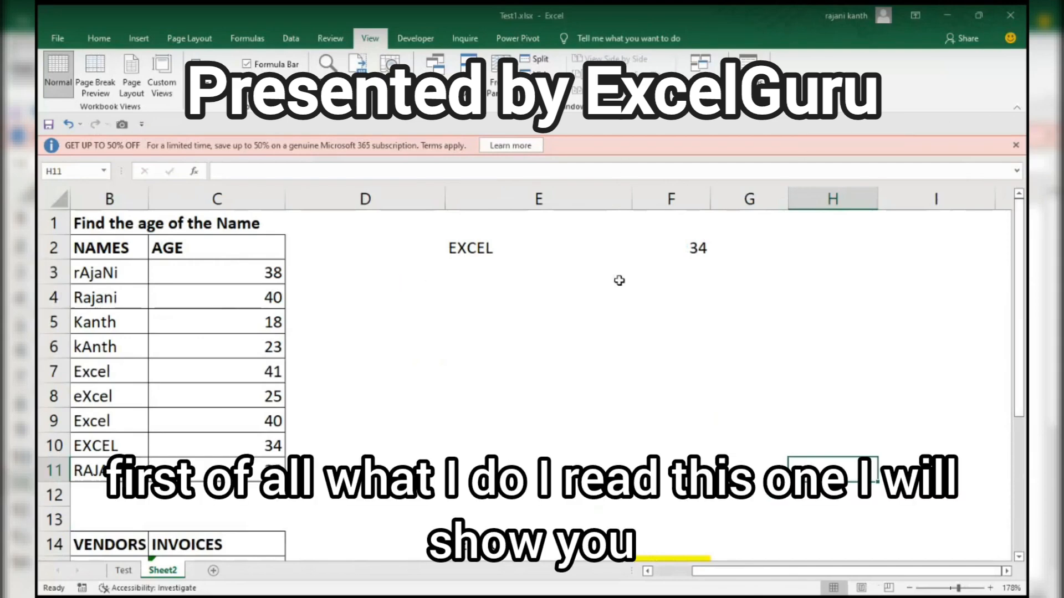
pyautogui.moveTo(678, 291); pyautogui.dragTo(690, 251)
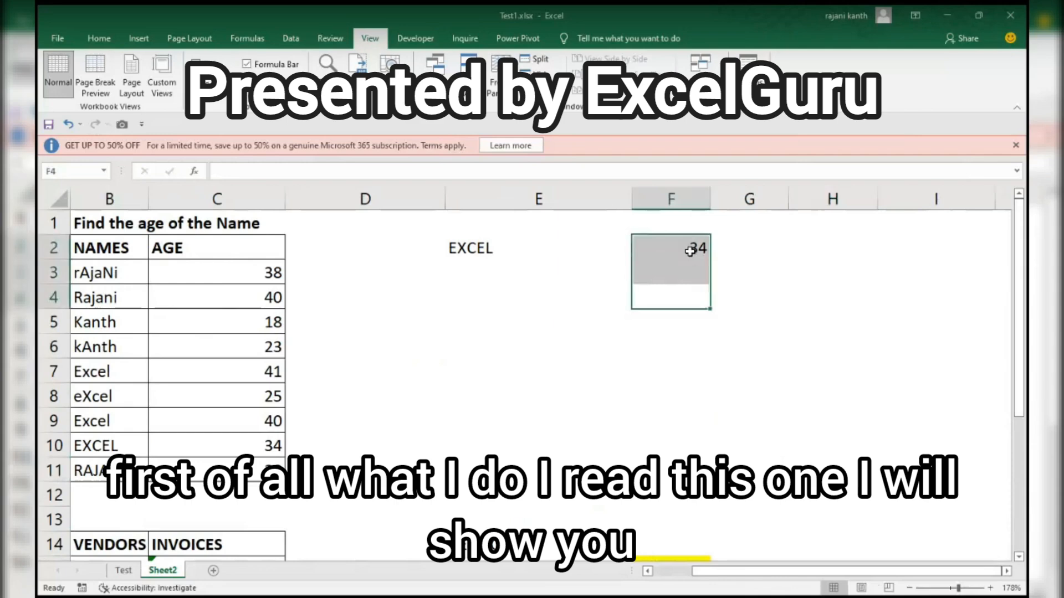
# Step: Examine the NAMES column from B3 down for names that repeat with different upper and lower case
pyautogui.press('Left')
pyautogui.press('Up')
pyautogui.press('Left')
pyautogui.press('Up')
pyautogui.press('Left')
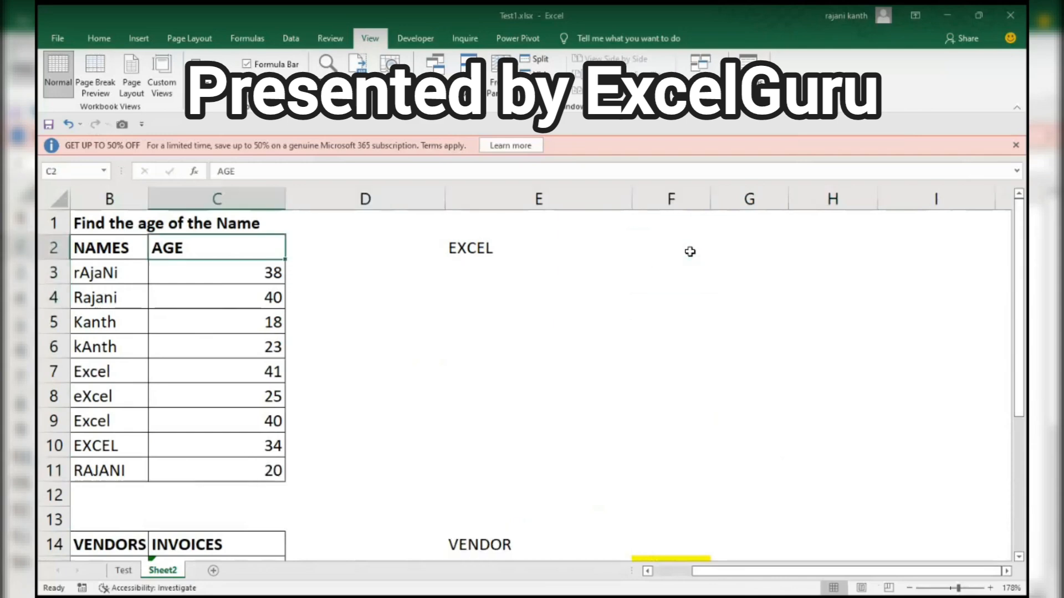
pyautogui.press('Left')
pyautogui.press('Down')
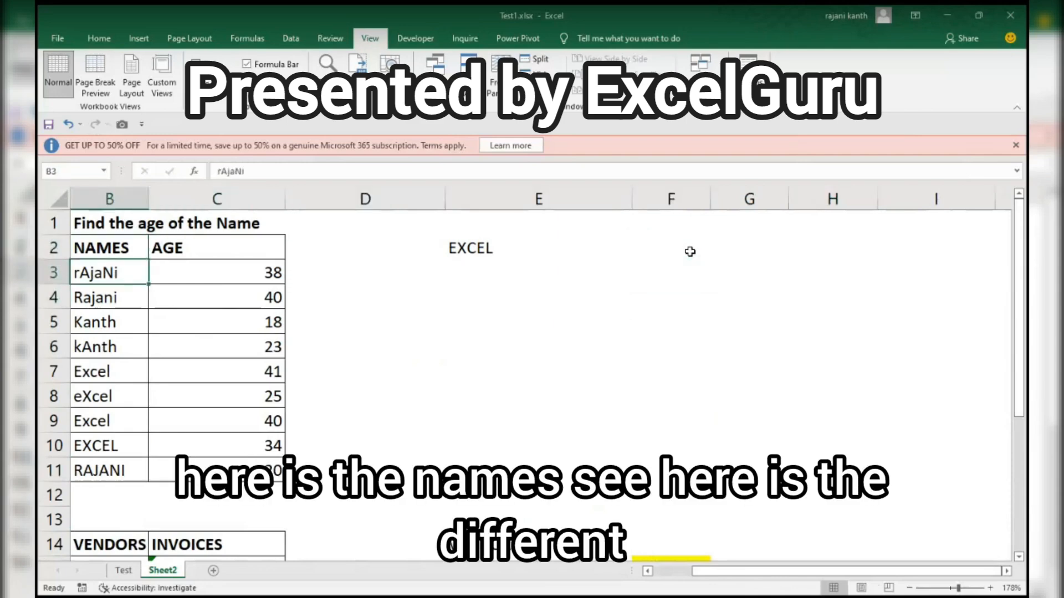
pyautogui.press('Down')
pyautogui.press('Down')
pyautogui.press('Down')
pyautogui.press('Down')
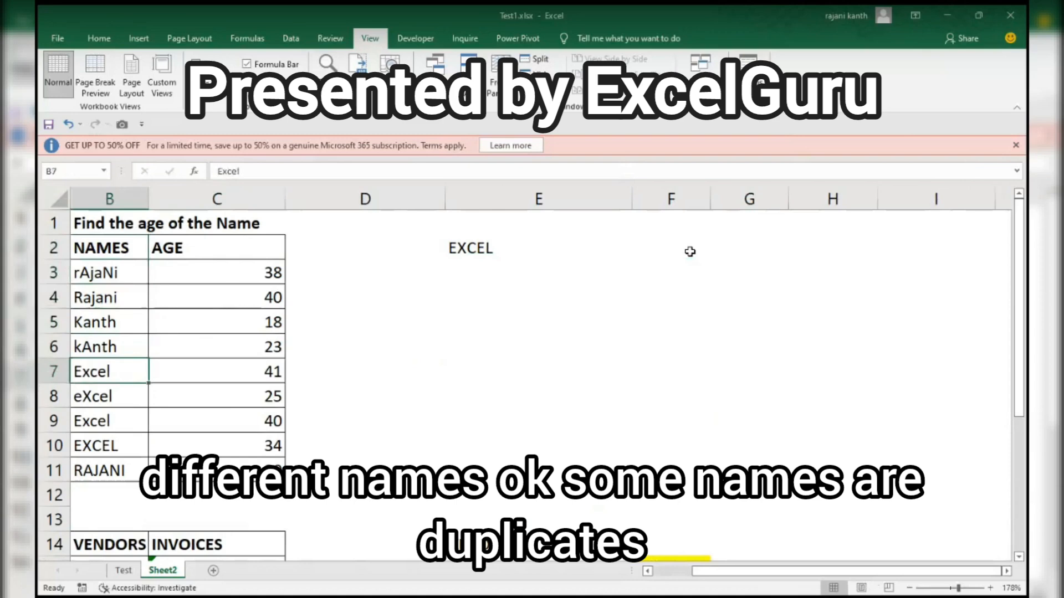
pyautogui.press('Up')
pyautogui.press('Up')
pyautogui.press('Up')
pyautogui.press('Up')
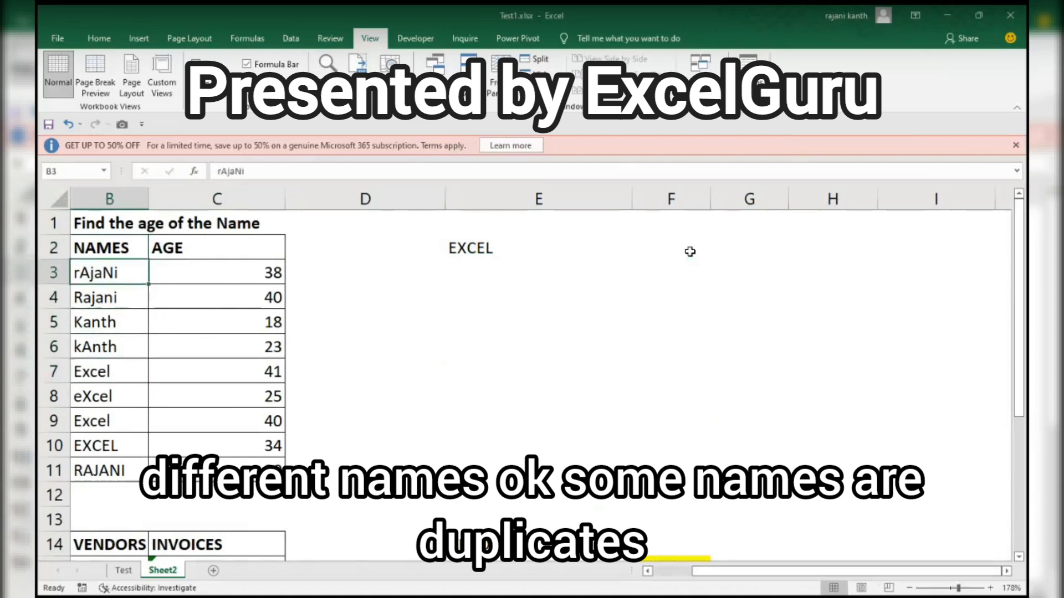
pyautogui.hotkey('shift', 'Down')
pyautogui.hotkey('shift', 'Down')
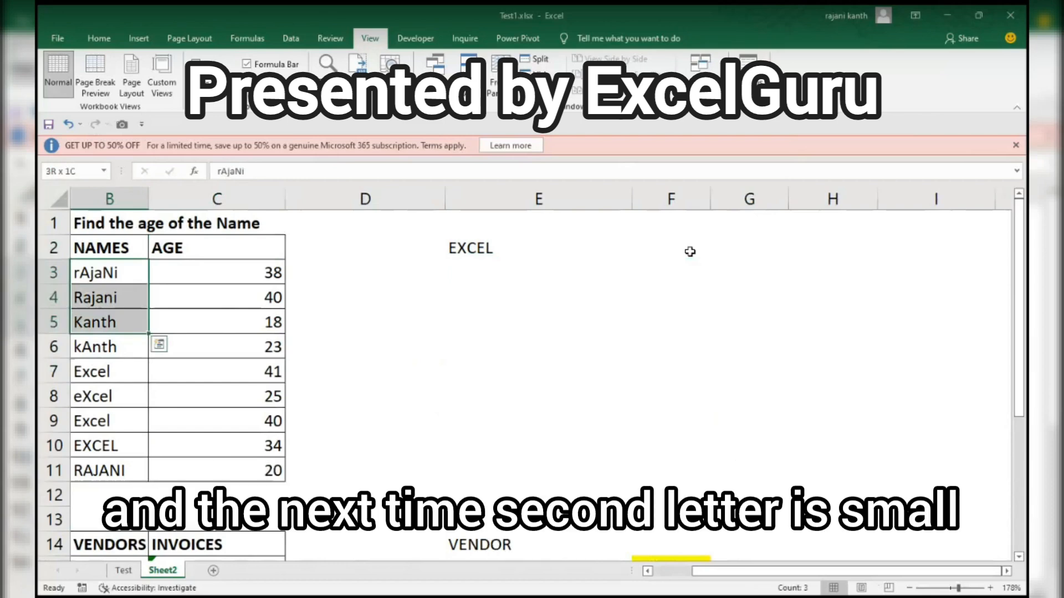
pyautogui.press('Right')
pyautogui.press('Right')
pyautogui.press('Right')
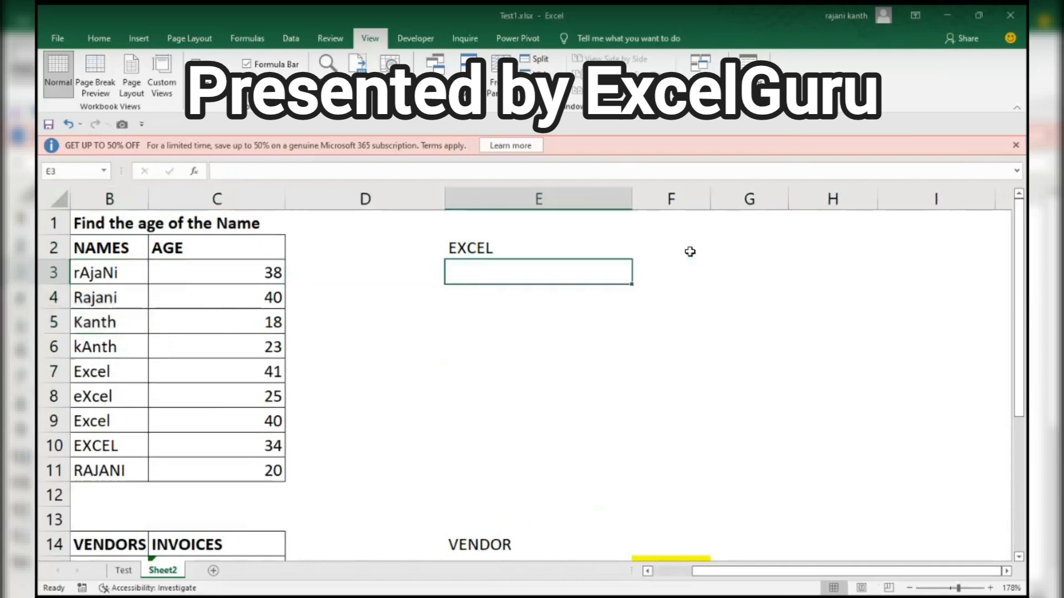
# Step: Set the lookup name in E2 to the name listed in B5
pyautogui.press('Up')
pyautogui.hotkey('alt', 'Down')
pyautogui.press('Up')
pyautogui.press('Up')
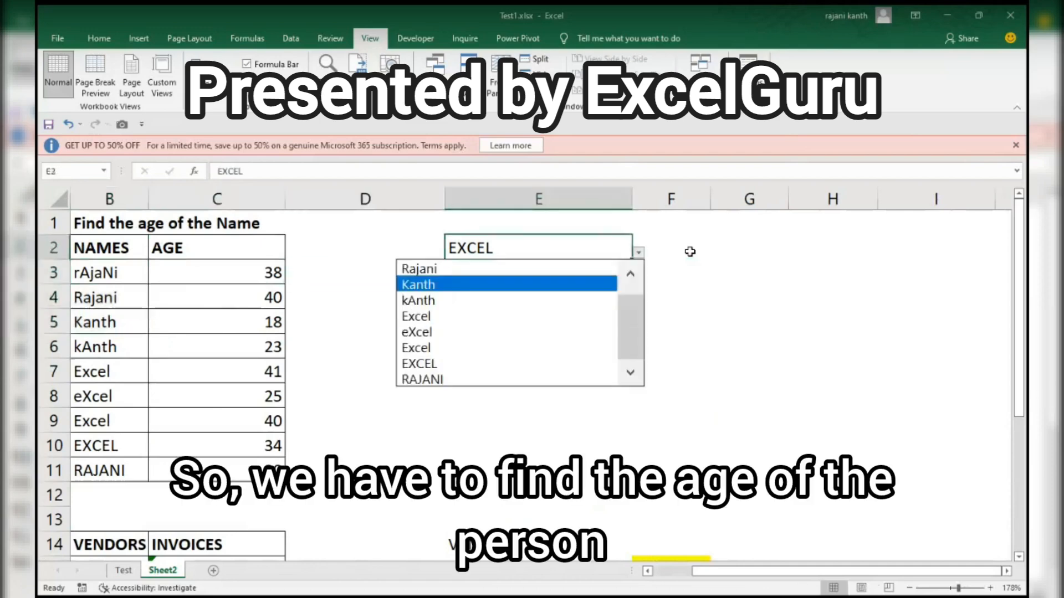
pyautogui.press('Return')
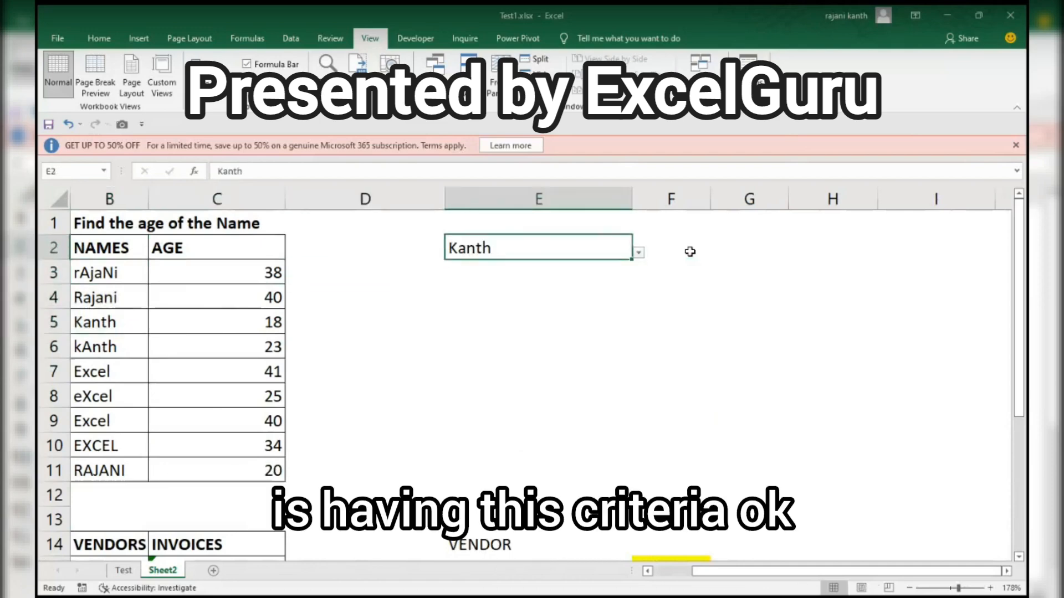
pyautogui.press('Up')
pyautogui.press('Down')
pyautogui.press('Down')
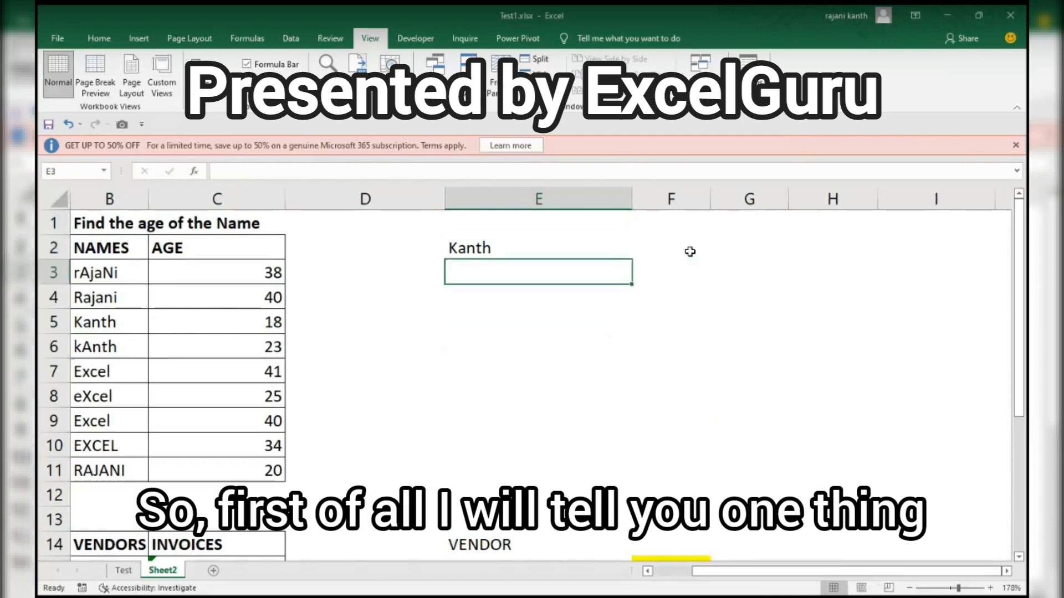
# Step: Enter a lowercase a in E3 and an uppercase A in F3 as test letters
pyautogui.write('a')
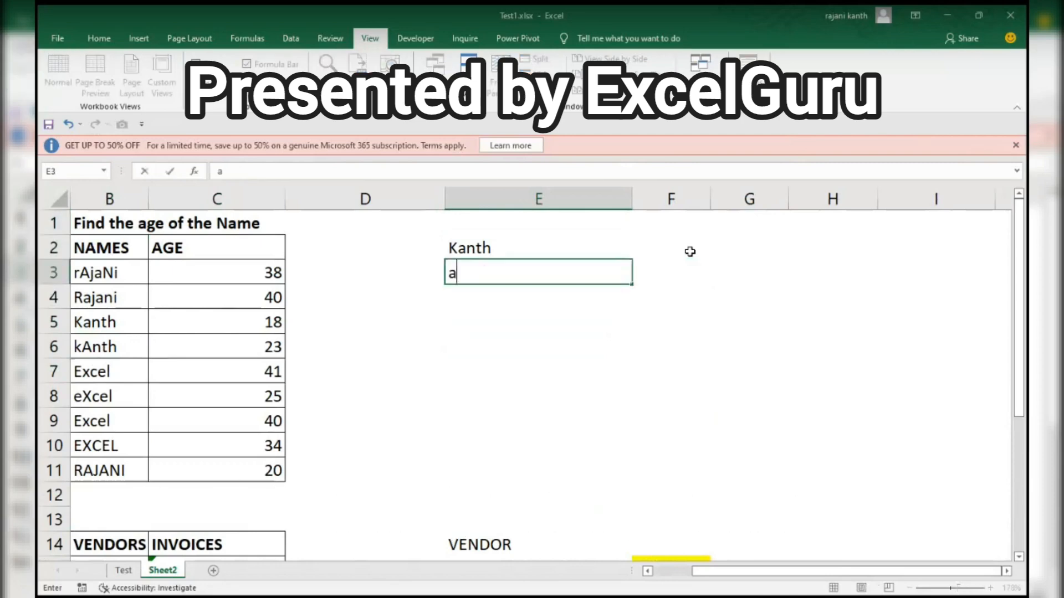
pyautogui.press('Tab')
pyautogui.write('a')
pyautogui.press('BackSpace')
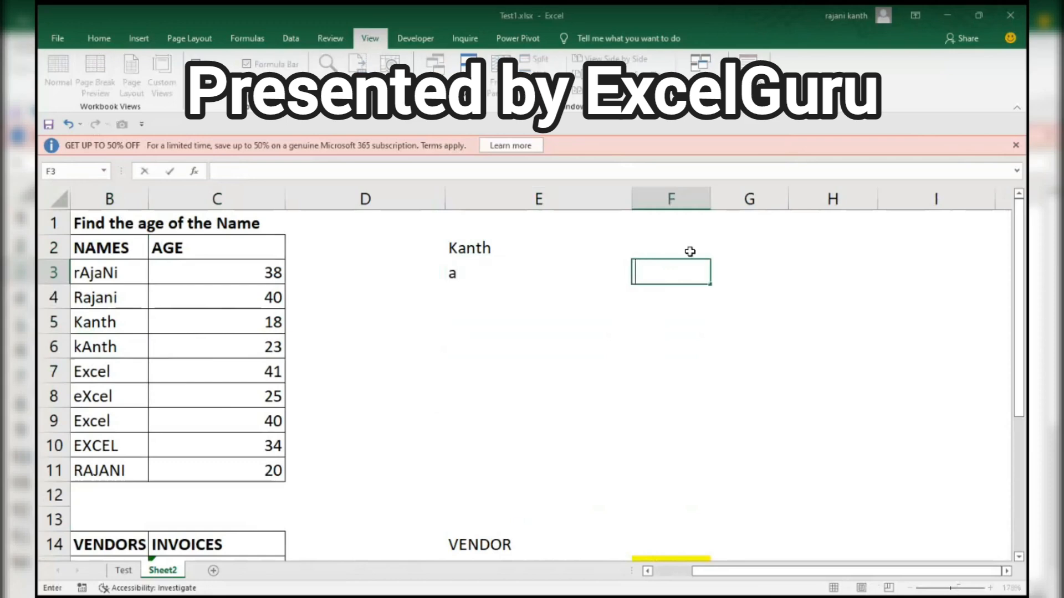
pyautogui.write('A')
pyautogui.press('Return')
pyautogui.press('Left')
pyautogui.press('Left')
pyautogui.press('Right')
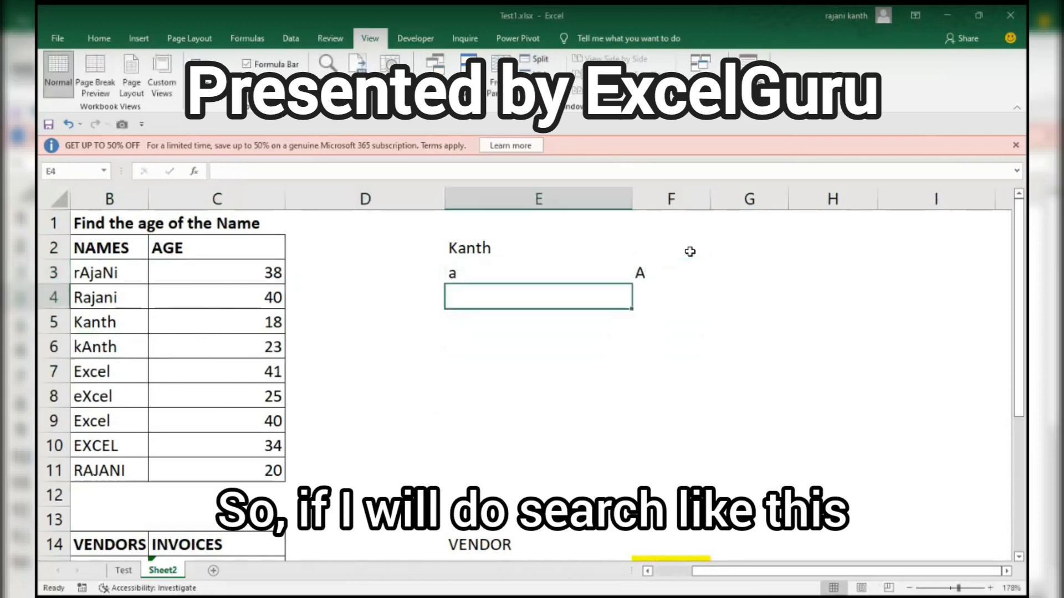
# Step: Enter =SEARCH(E3,F3) in E4 to test a case-insensitive match of the two letters
pyautogui.write('=sewarch')
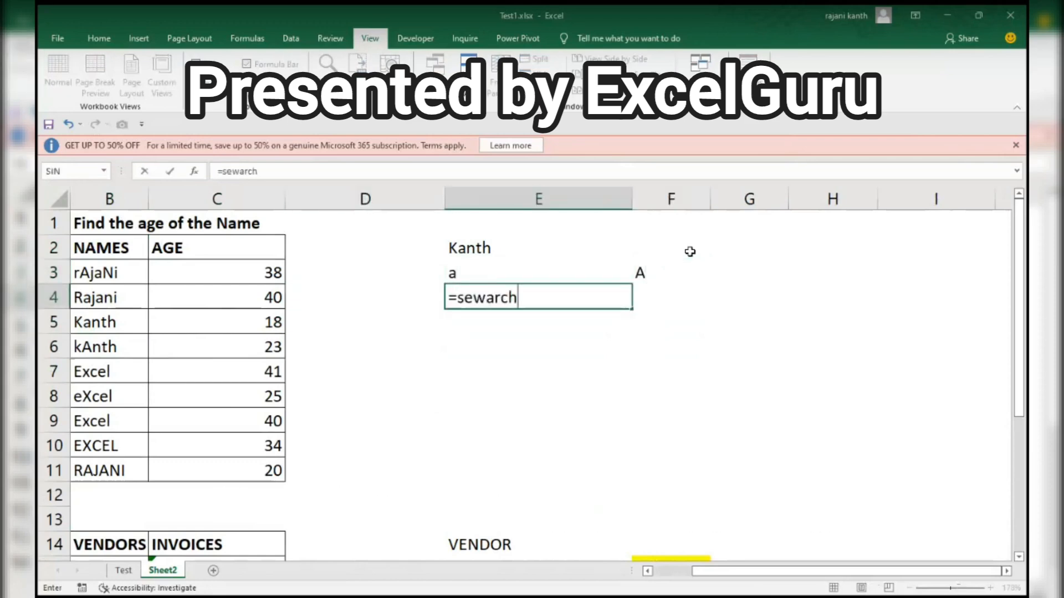
pyautogui.press('BackSpace')
pyautogui.press('BackSpace')
pyautogui.press('BackSpace')
pyautogui.press('BackSpace')
pyautogui.press('BackSpace')
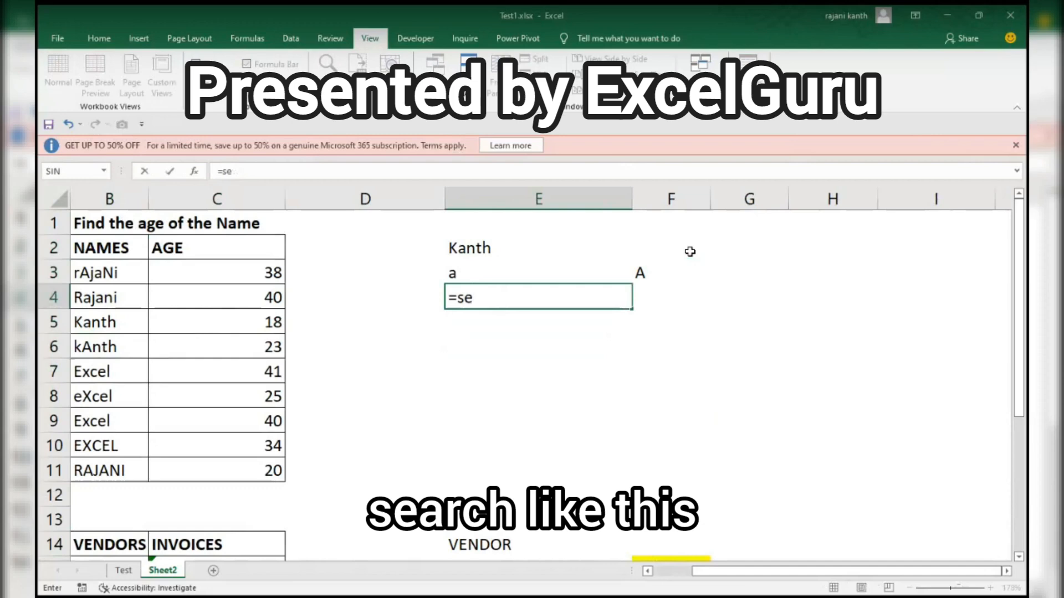
pyautogui.press('Tab')
pyautogui.press('Up')
pyautogui.write(',')
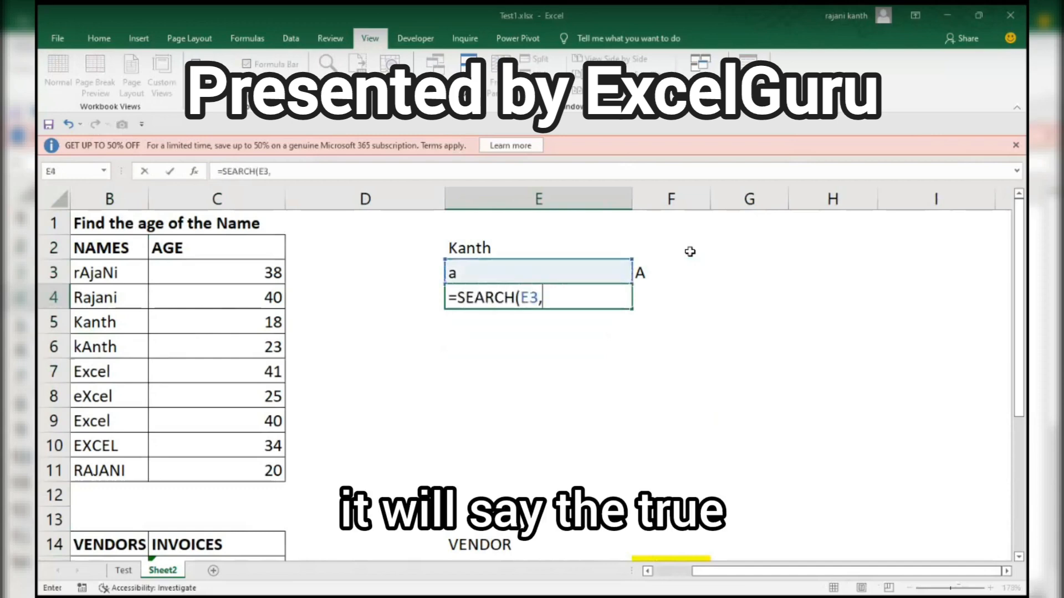
pyautogui.press('Right')
pyautogui.press('Up')
pyautogui.write(')')
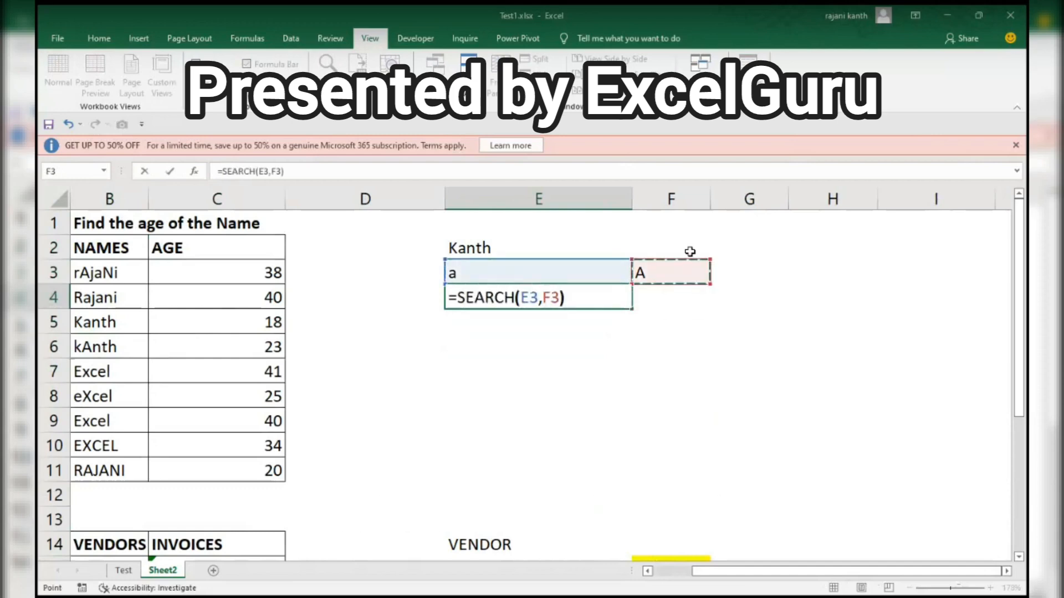
pyautogui.hotkey('ctrl', 'Return')
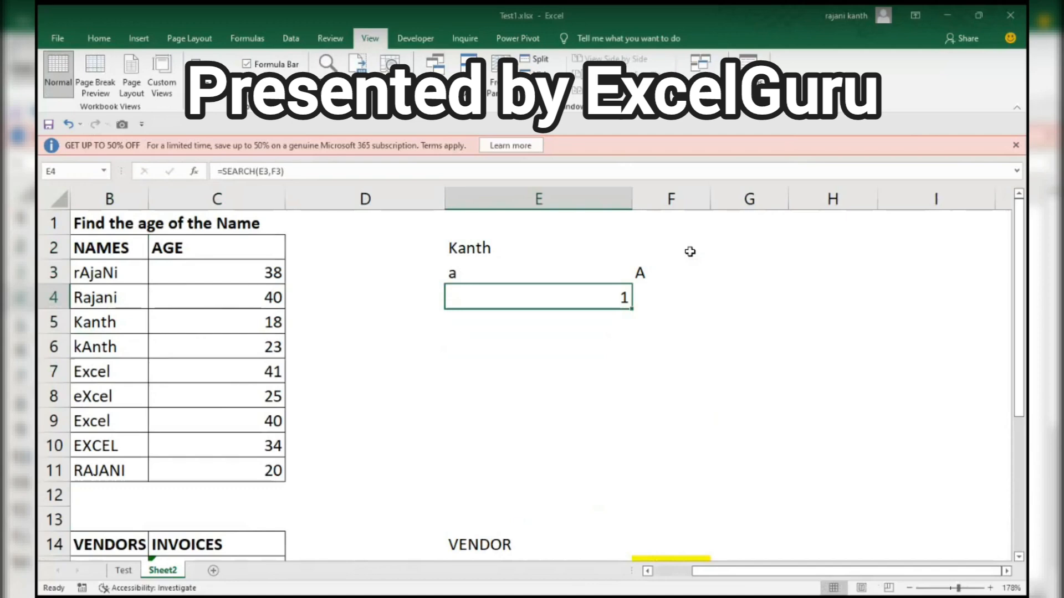
# Step: Replace SEARCH with FIND in the E4 formula to test a case-sensitive match
pyautogui.press('F2')
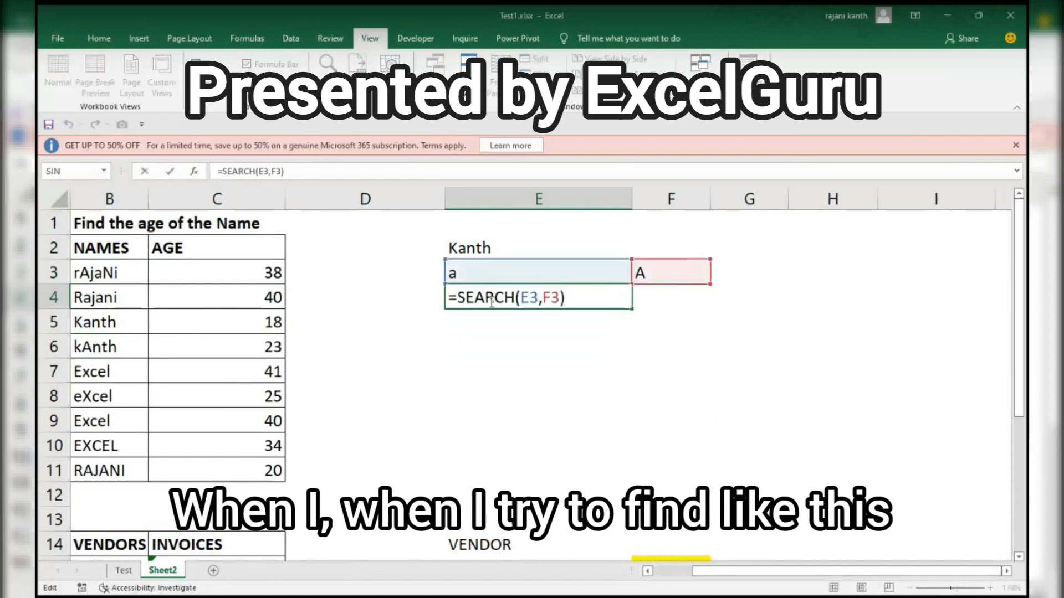
pyautogui.moveTo(514, 299); pyautogui.dragTo(460, 297)
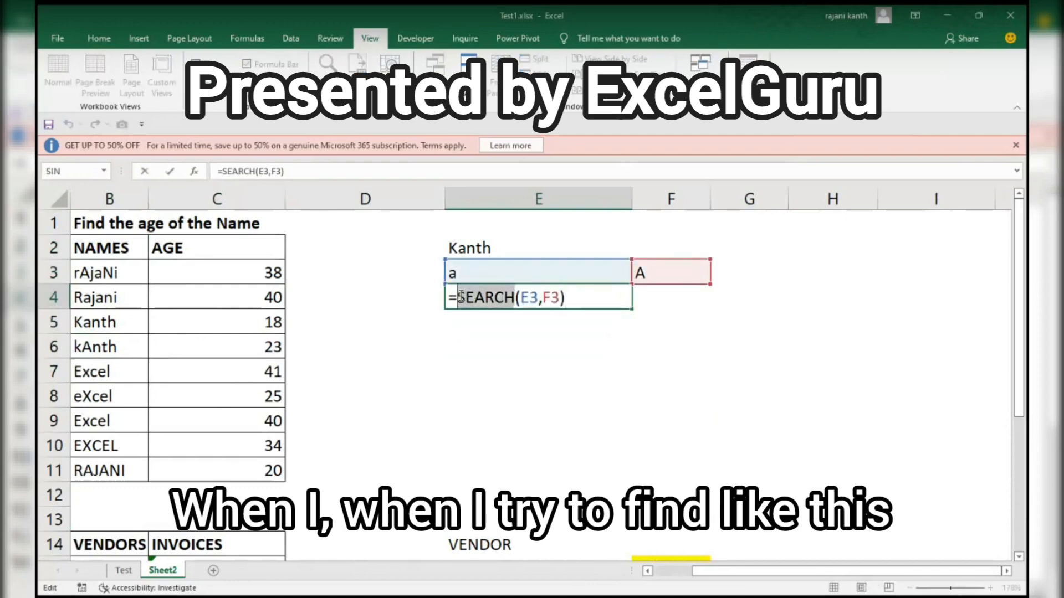
pyautogui.write('find')
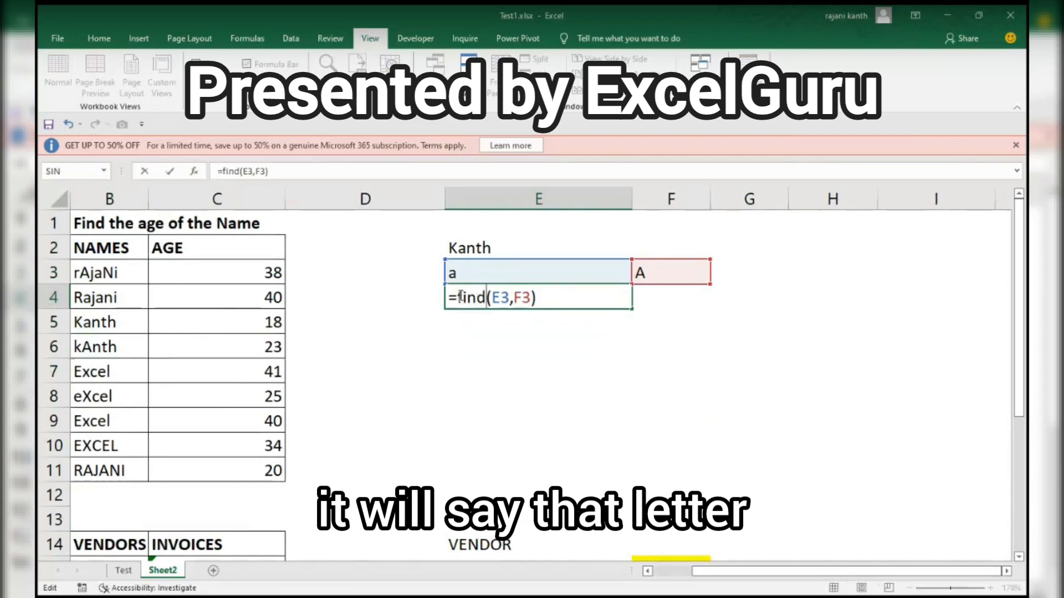
pyautogui.press('Return')
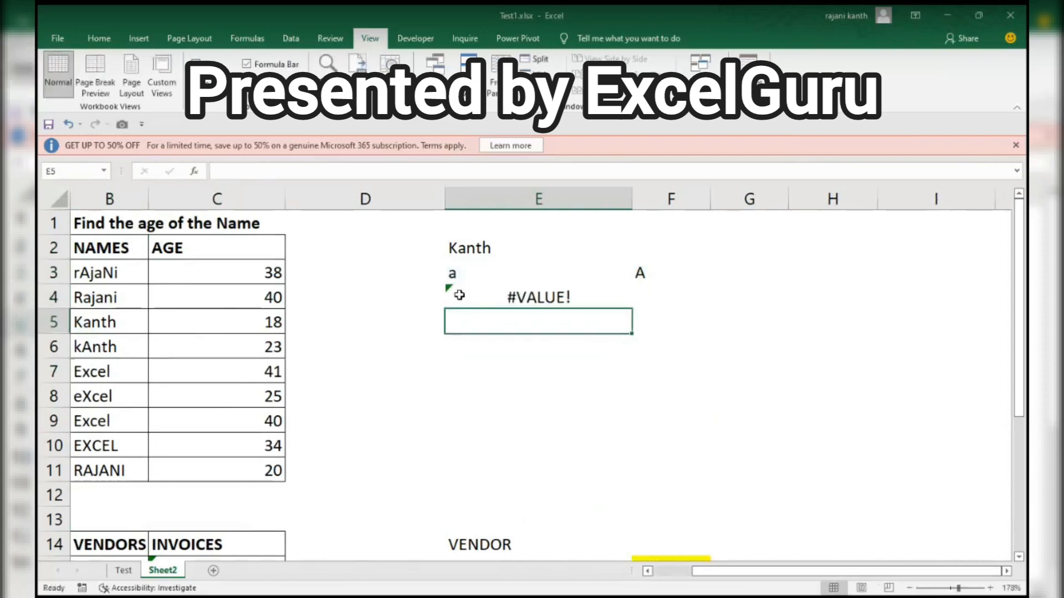
# Step: Change the letter in E3 to an uppercase A so that it matches F3
pyautogui.press('Up')
pyautogui.press('Up')
pyautogui.press('Right')
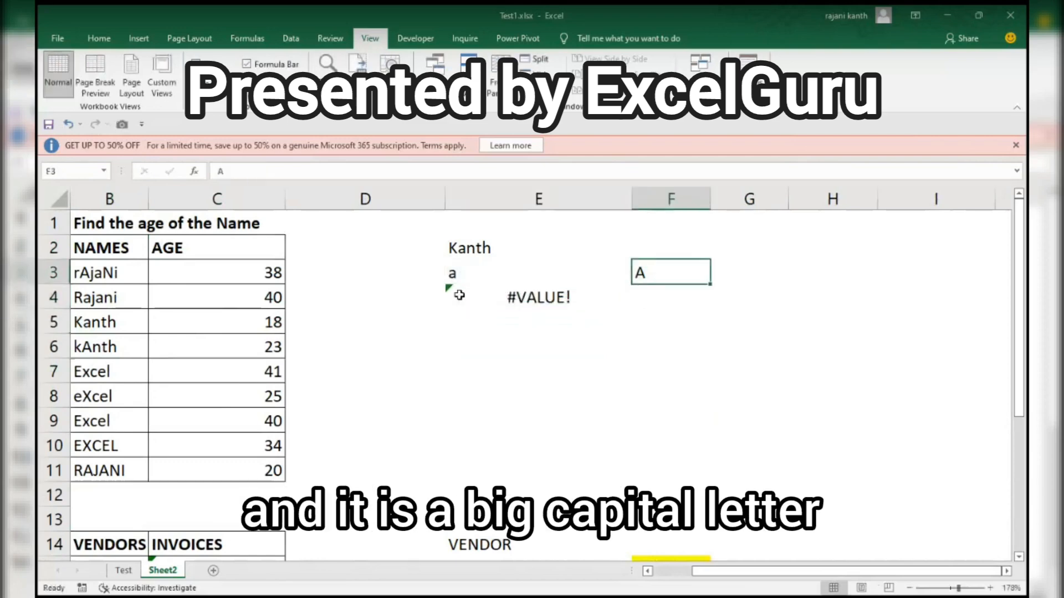
pyautogui.press('Left')
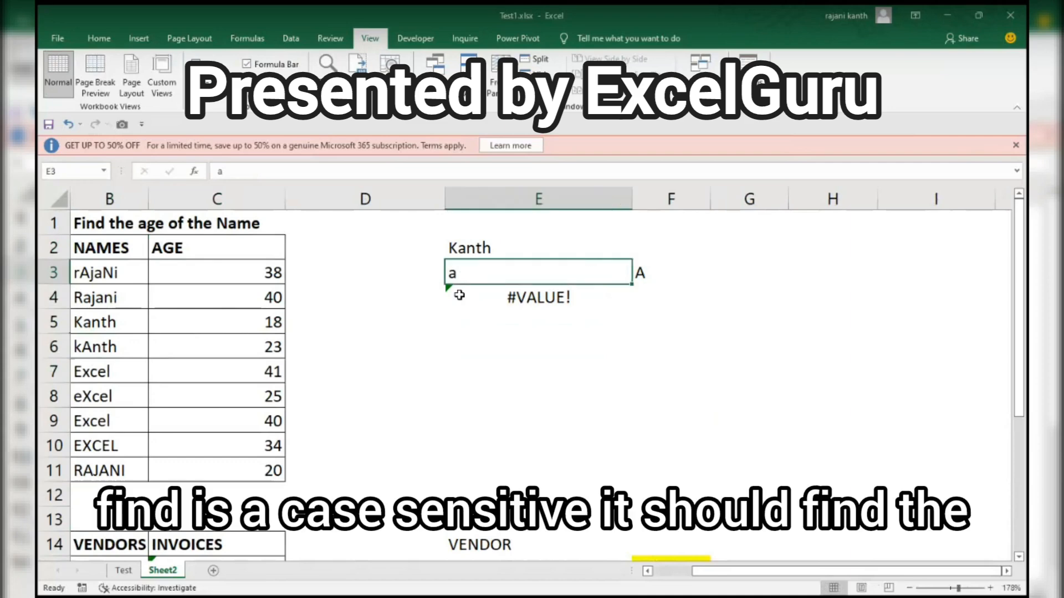
pyautogui.write('A')
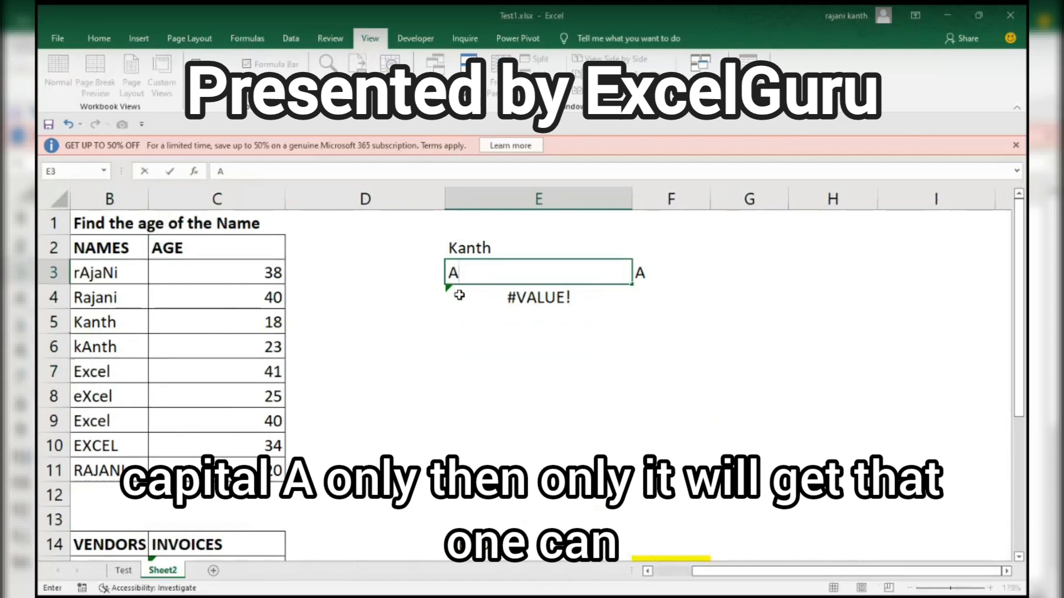
pyautogui.press('Return')
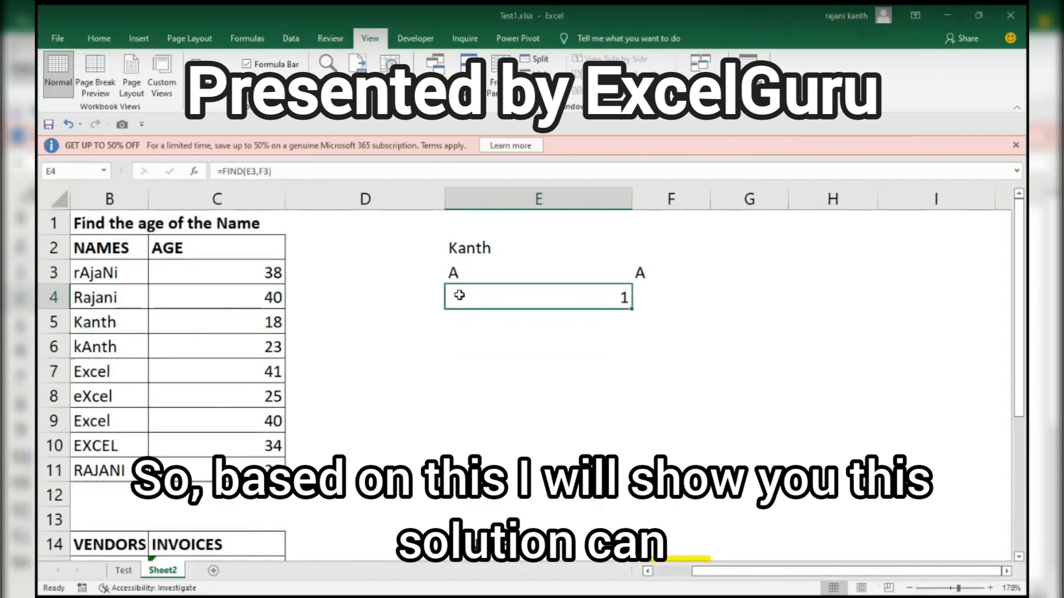
# Step: Delete the test letters and the FIND formula from E3:F4
pyautogui.hotkey('shift', 'Up')
pyautogui.hotkey('shift', 'Right')
pyautogui.press('Delete')
pyautogui.press('Up')
pyautogui.press('Up')
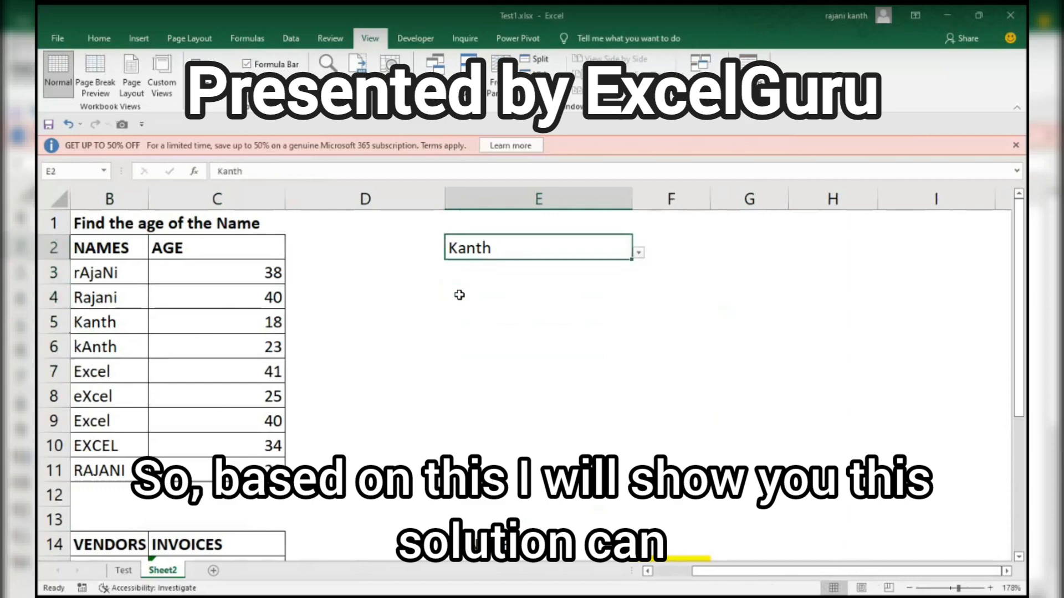
# Step: Start a formula in F2 with FIND(E2,B3:B11) and preview its array result, restoring the FIND expression
pyautogui.press('Right')
pyautogui.write('=')
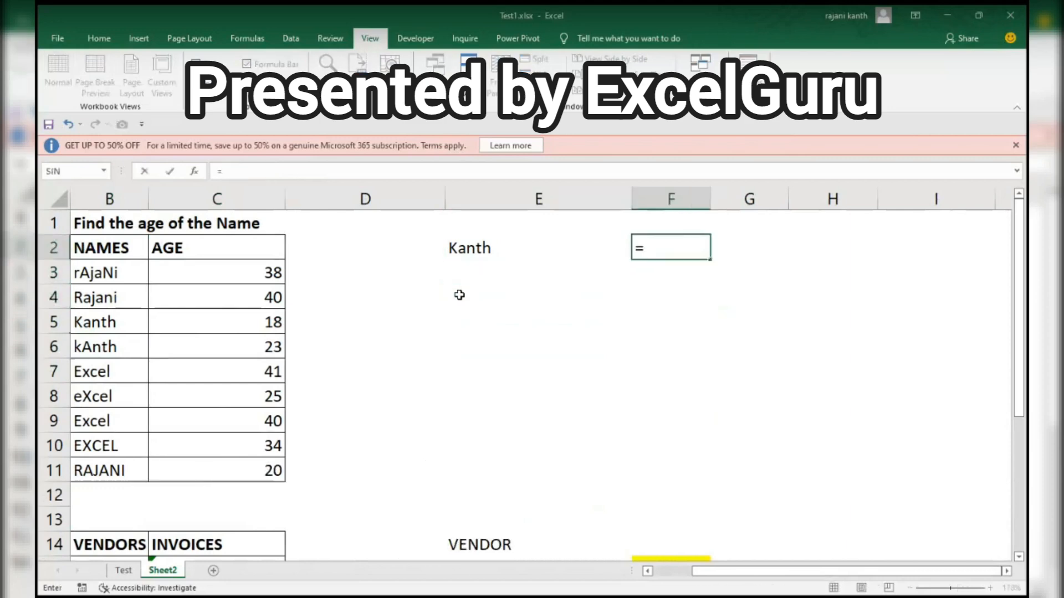
pyautogui.write('find')
pyautogui.press('Tab')
pyautogui.press('Left')
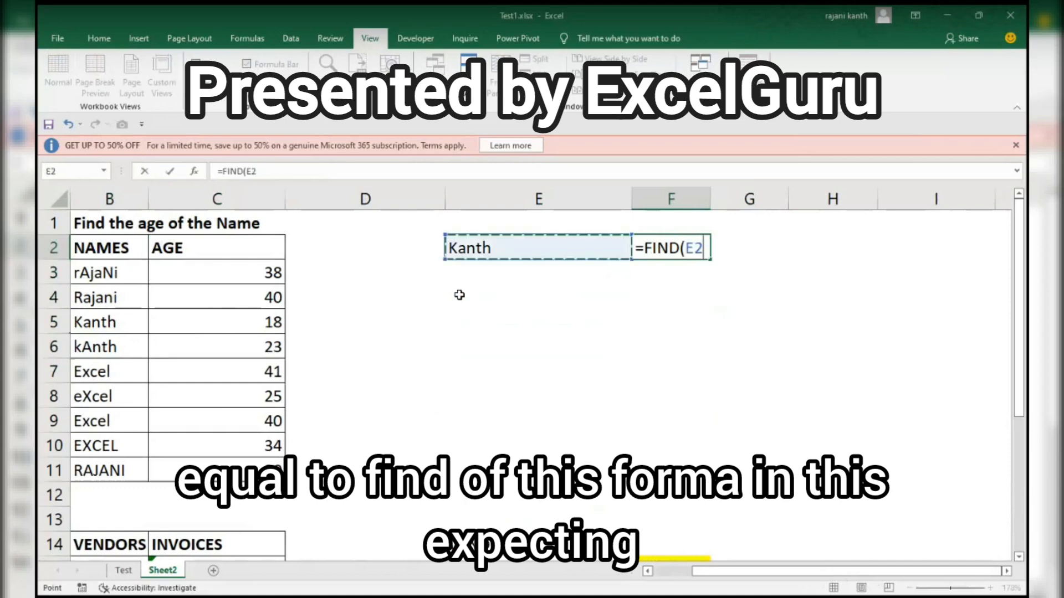
pyautogui.write(',')
pyautogui.press('Left')
pyautogui.press('Left')
pyautogui.press('Left')
pyautogui.press('Left')
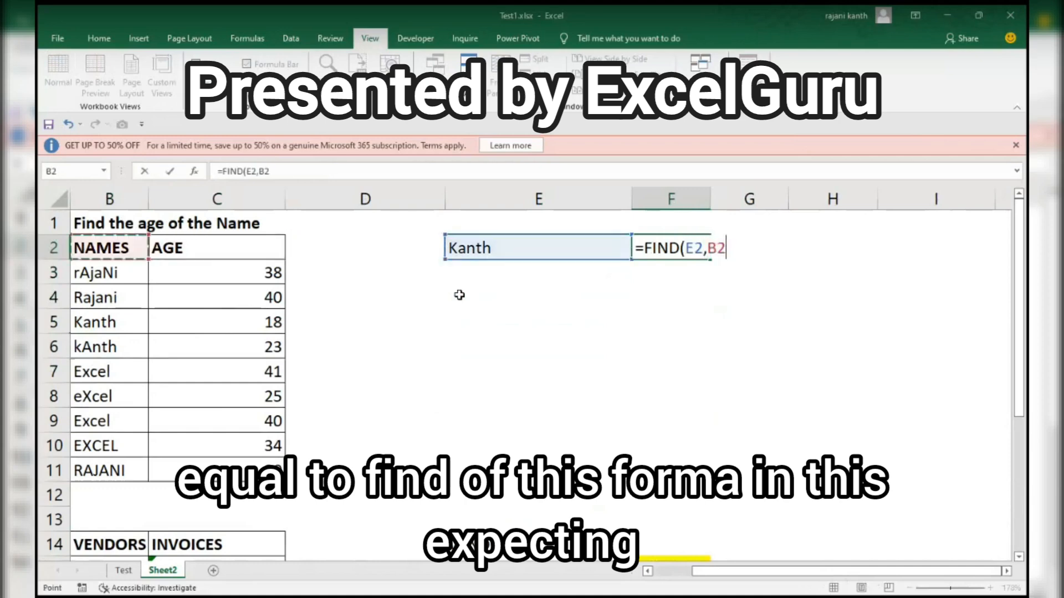
pyautogui.press('Down')
pyautogui.hotkey('ctrl', 'shift', 'Down')
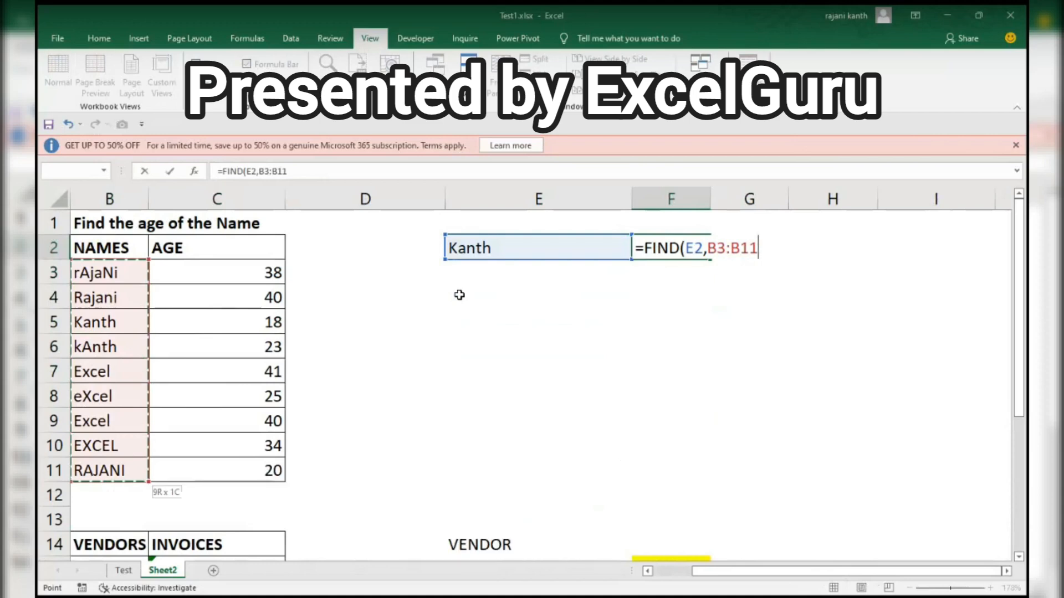
pyautogui.write(')')
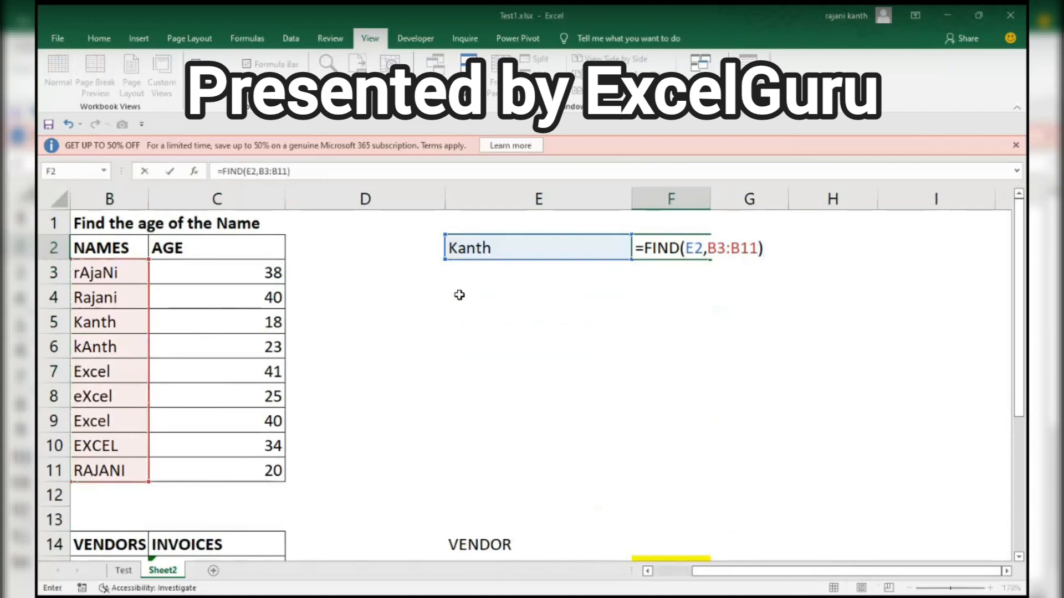
pyautogui.press('F9')
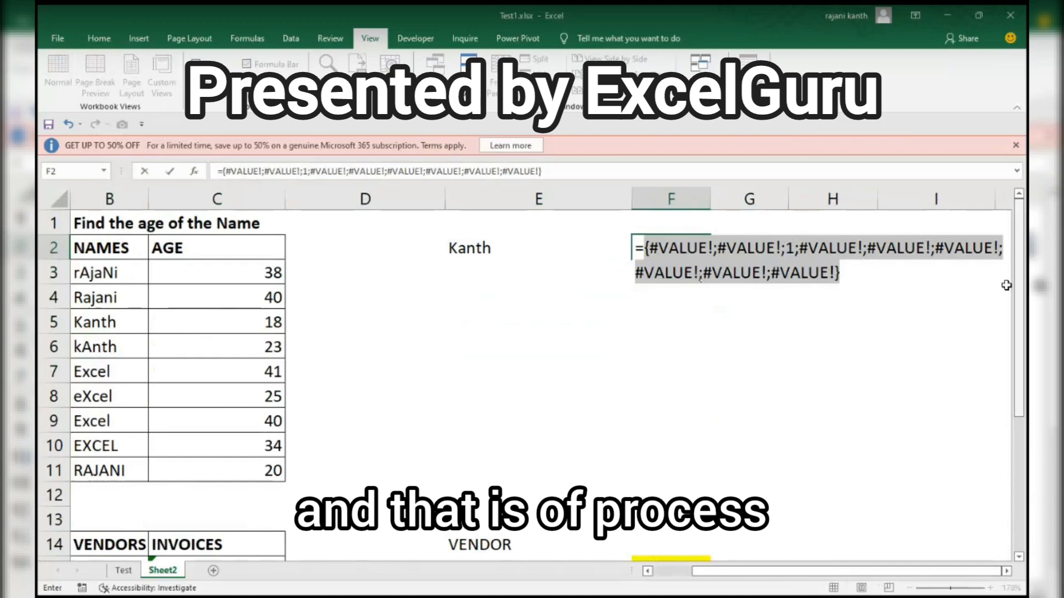
pyautogui.hotkey('ctrl', 'z')
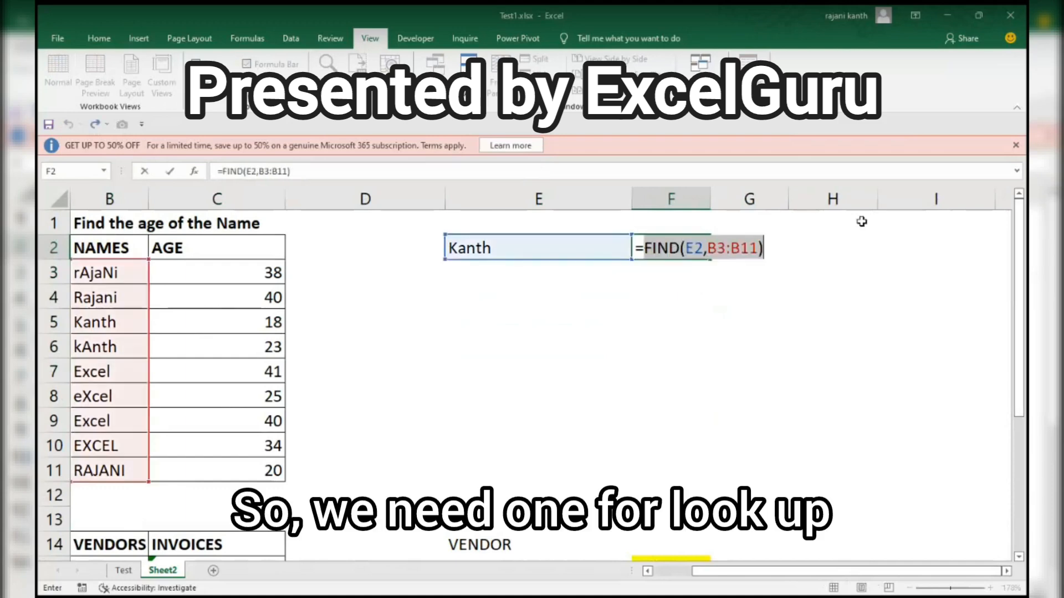
# Step: Wrap the FIND expression in F2 with LOOKUP, using 9.9e+307 as the lookup value
pyautogui.click(645, 248)
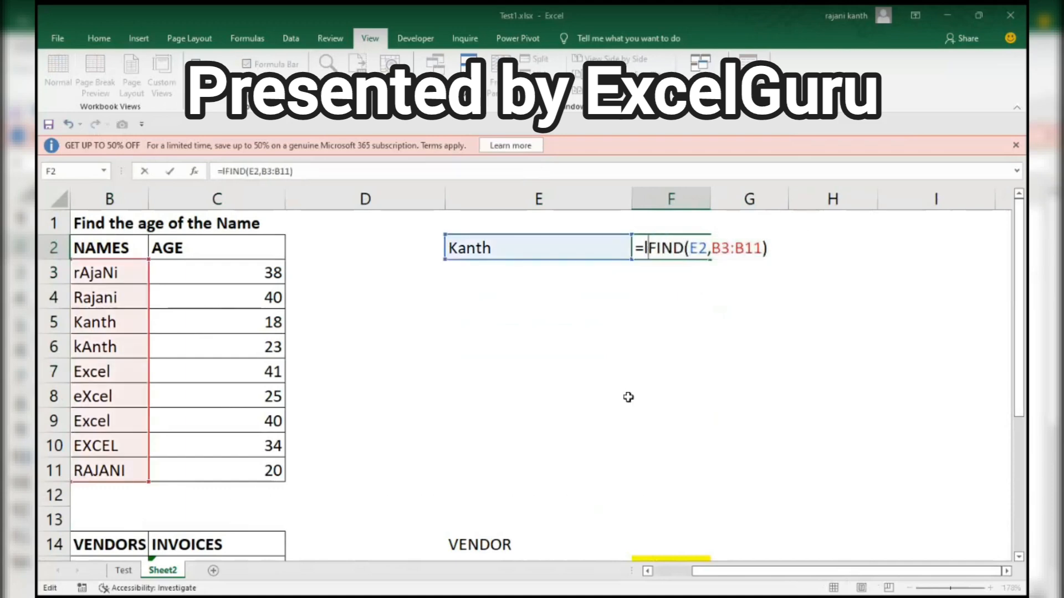
pyautogui.write('lookup(')
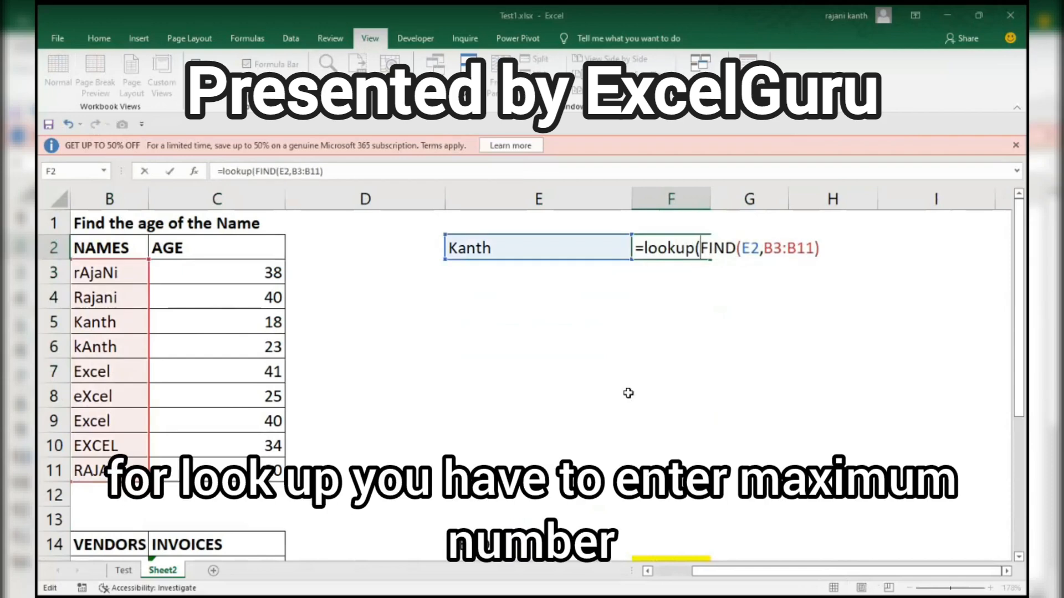
pyautogui.write('9.9e')
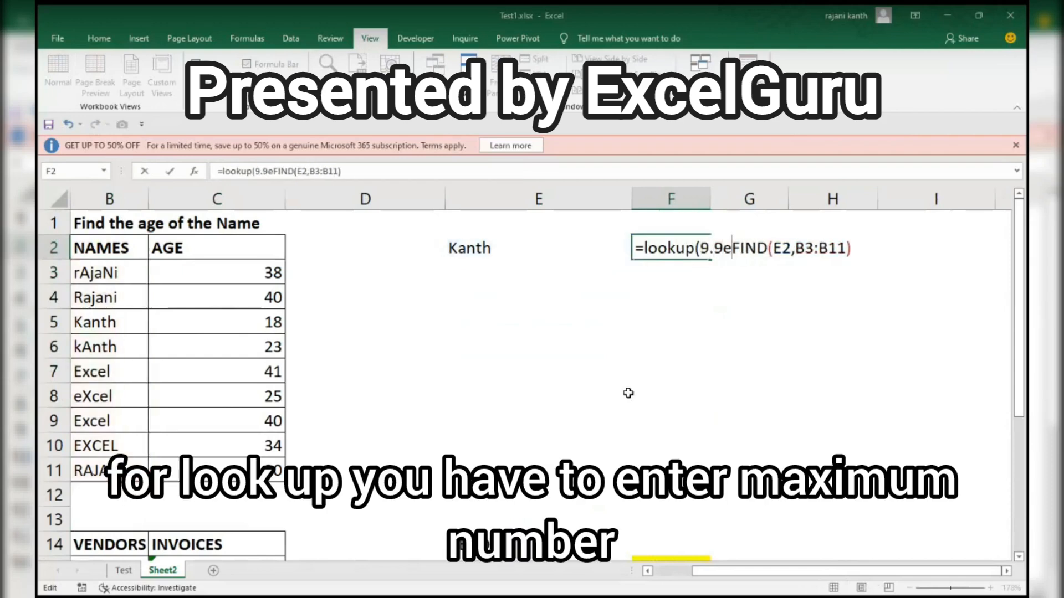
pyautogui.write(',')
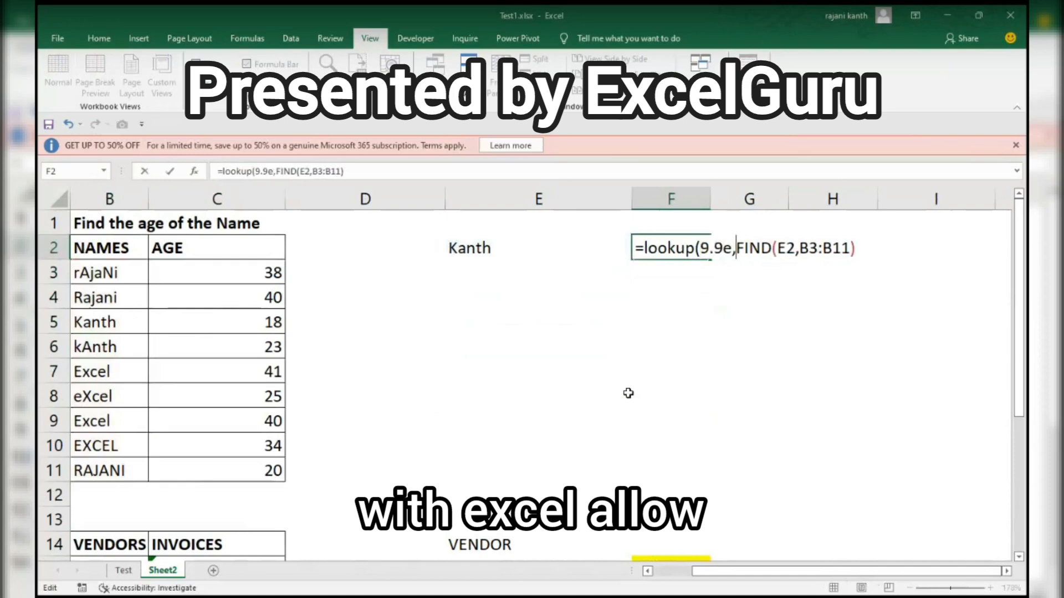
pyautogui.press('BackSpace')
pyautogui.write('+307')
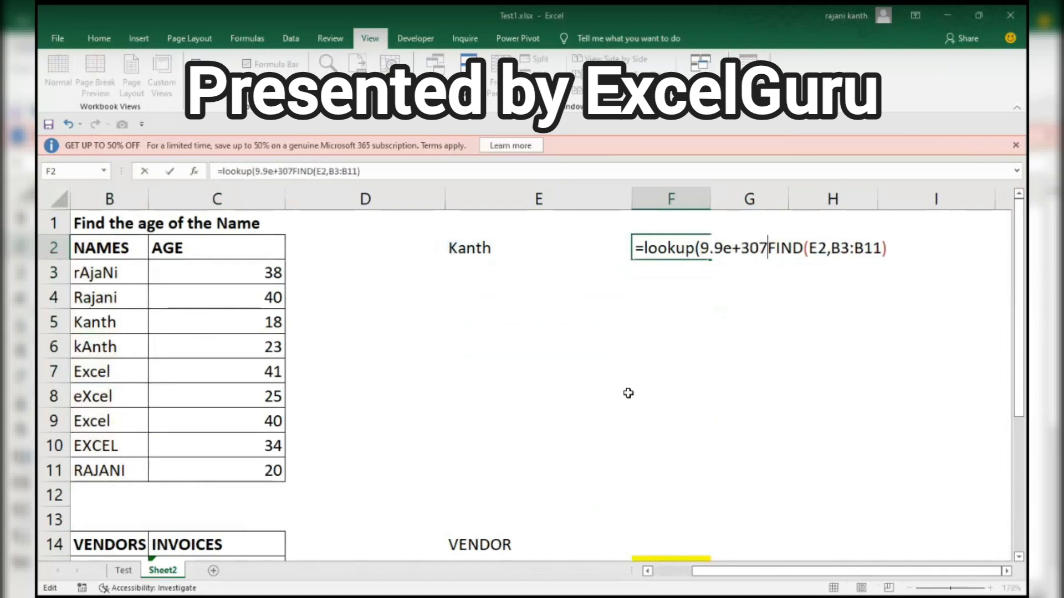
pyautogui.write(',')
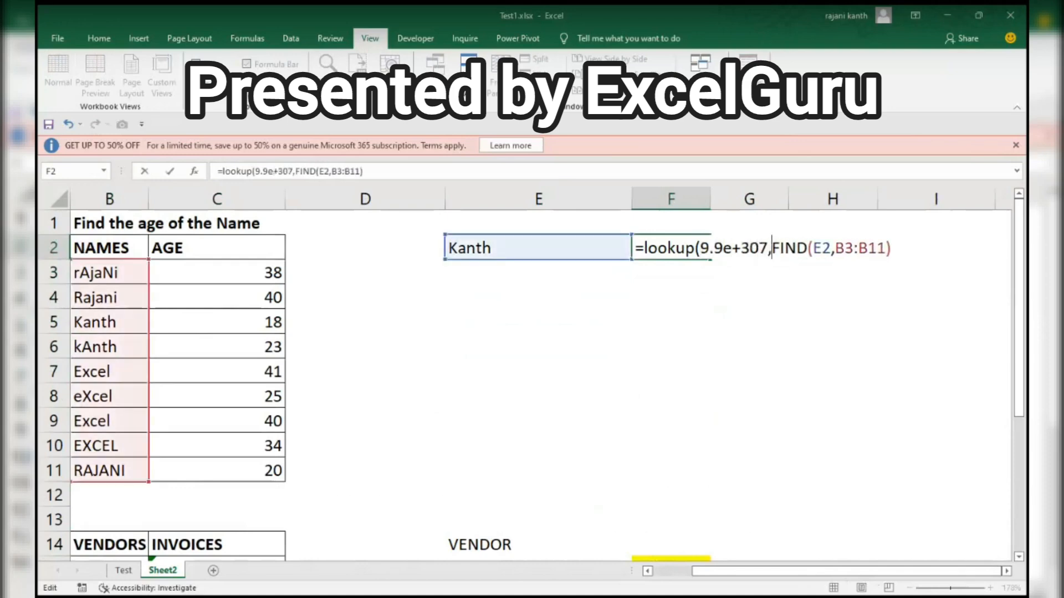
# Step: Evaluate the 9.9e+307 lookup value and the FIND argument inside the F2 formula, restoring the FIND expression
pyautogui.press('Left')
pyautogui.hotkey('shift', 'Left')
pyautogui.hotkey('shift', 'Left')
pyautogui.hotkey('shift', 'Left')
pyautogui.hotkey('shift', 'Left')
pyautogui.hotkey('shift', 'Left')
pyautogui.hotkey('shift', 'Left')
pyautogui.hotkey('shift', 'Left')
pyautogui.hotkey('shift', 'Left')
pyautogui.press('F9')
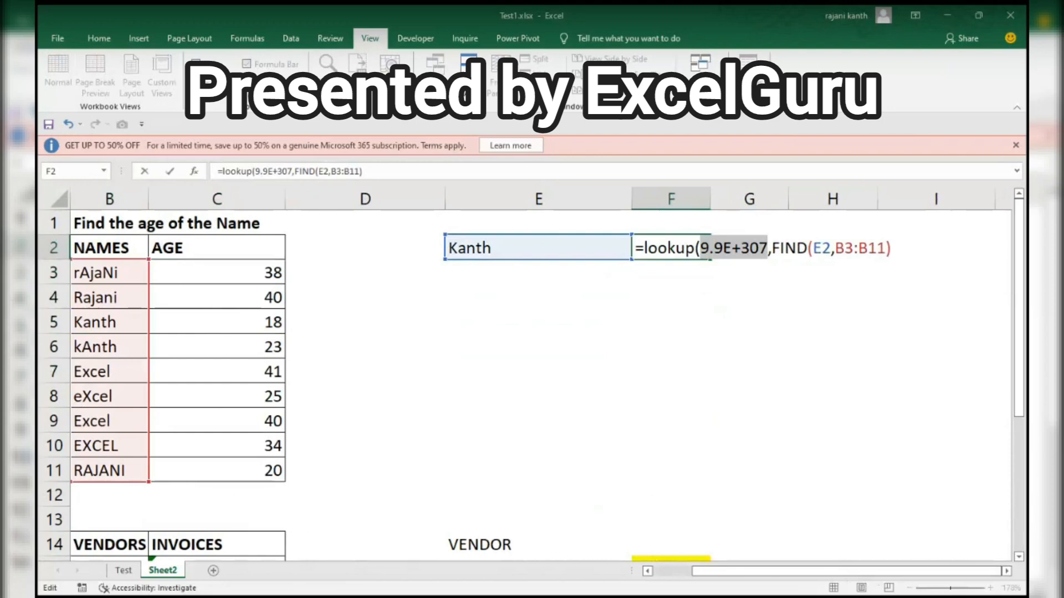
pyautogui.moveTo(772, 244); pyautogui.dragTo(894, 244)
pyautogui.press('F9')
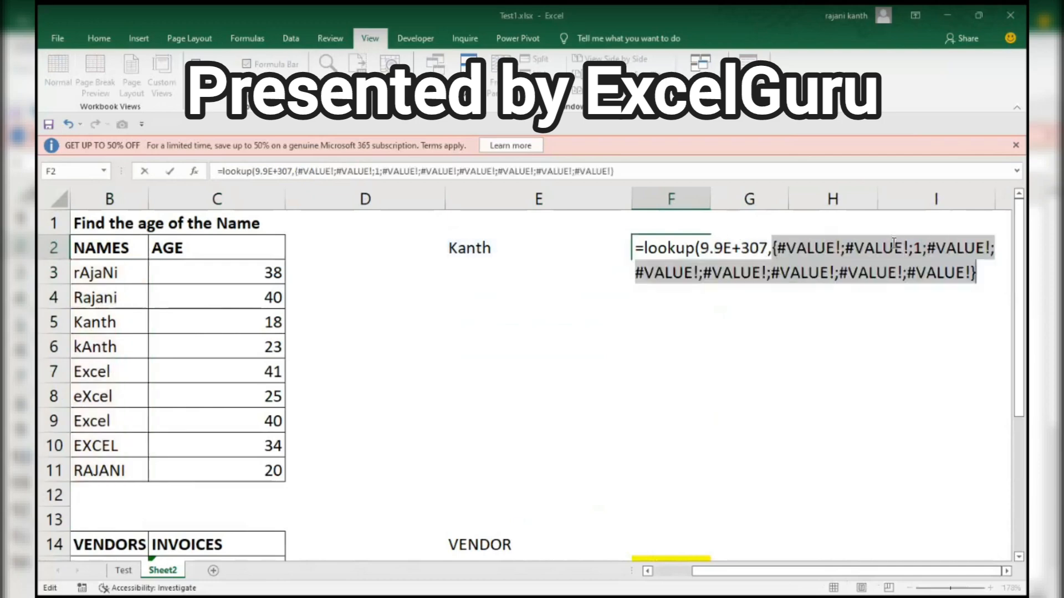
pyautogui.hotkey('ctrl', 'z')
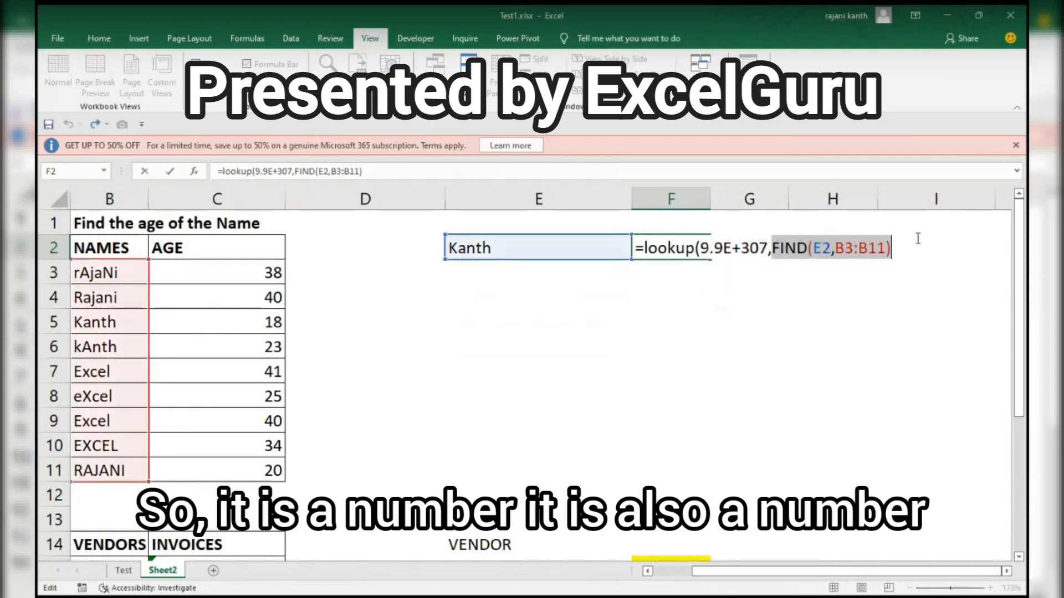
# Step: Add C3:C11 as the LOOKUP result vector in F2 and close the formula's parentheses
pyautogui.click(903, 250)
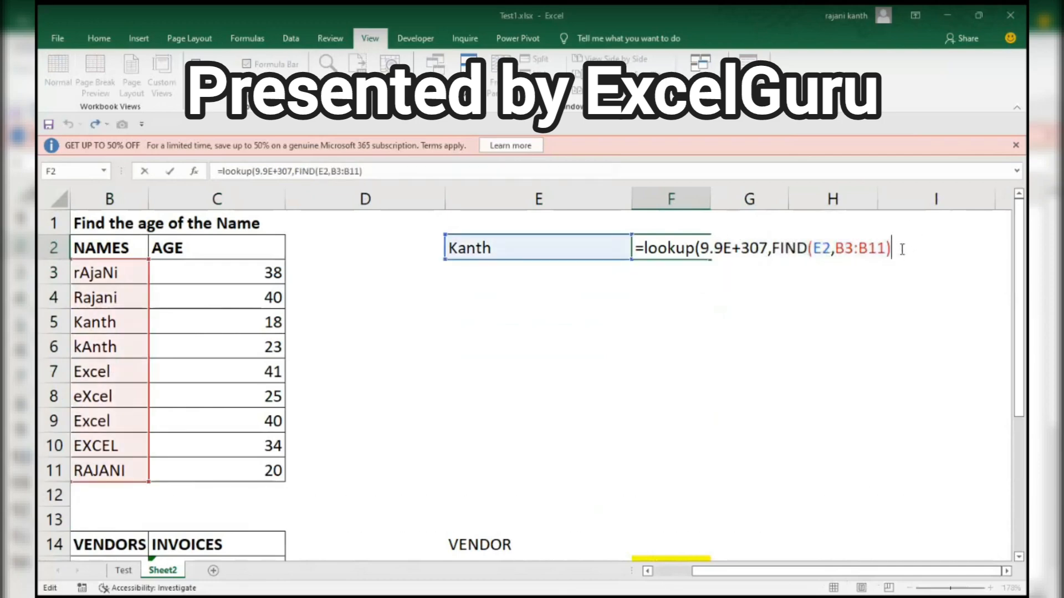
pyautogui.write(',')
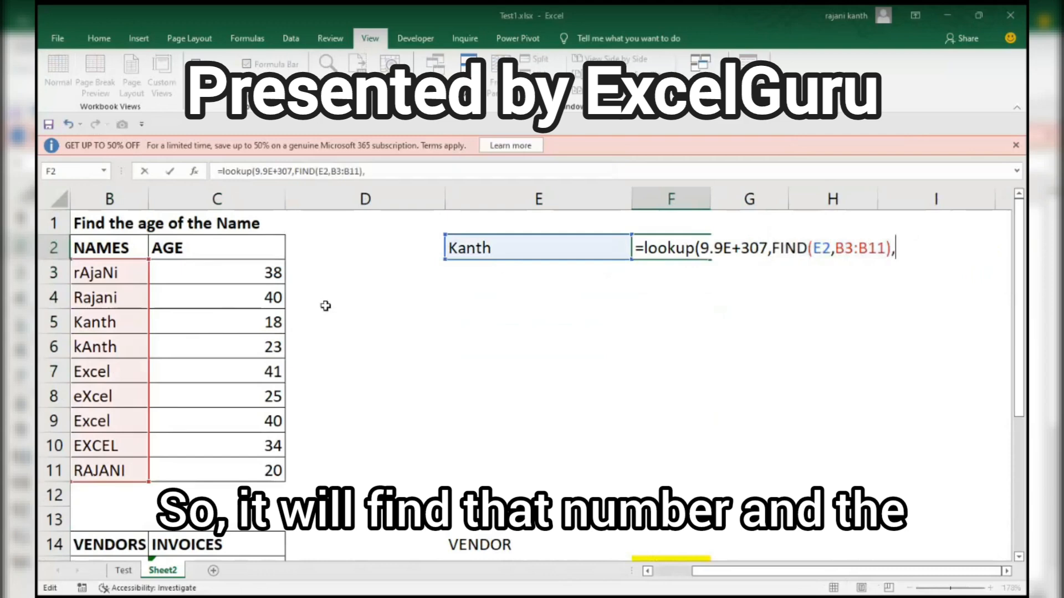
pyautogui.moveTo(257, 274); pyautogui.dragTo(261, 470)
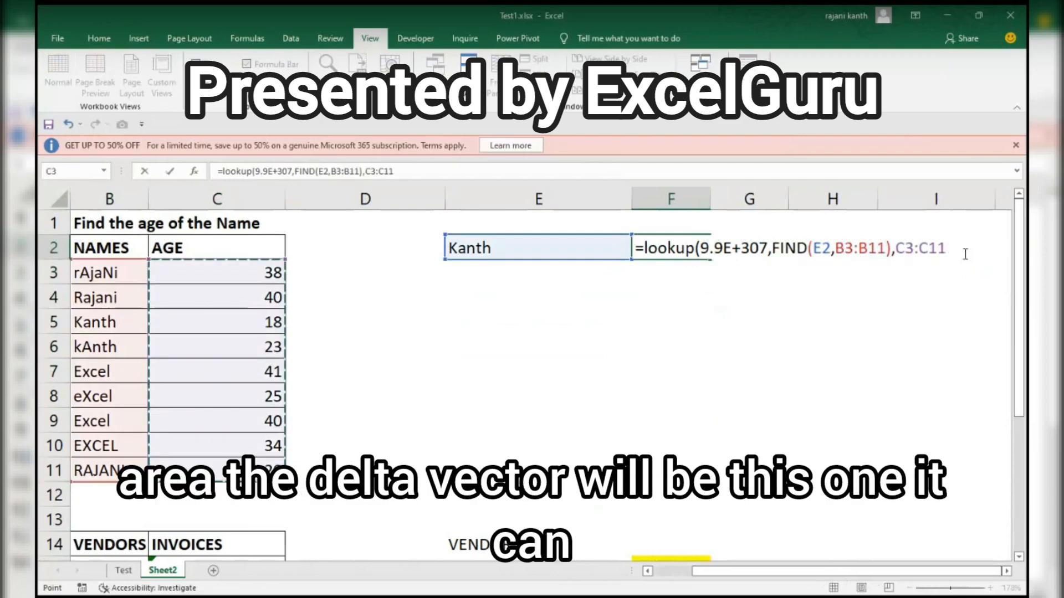
pyautogui.write(')')
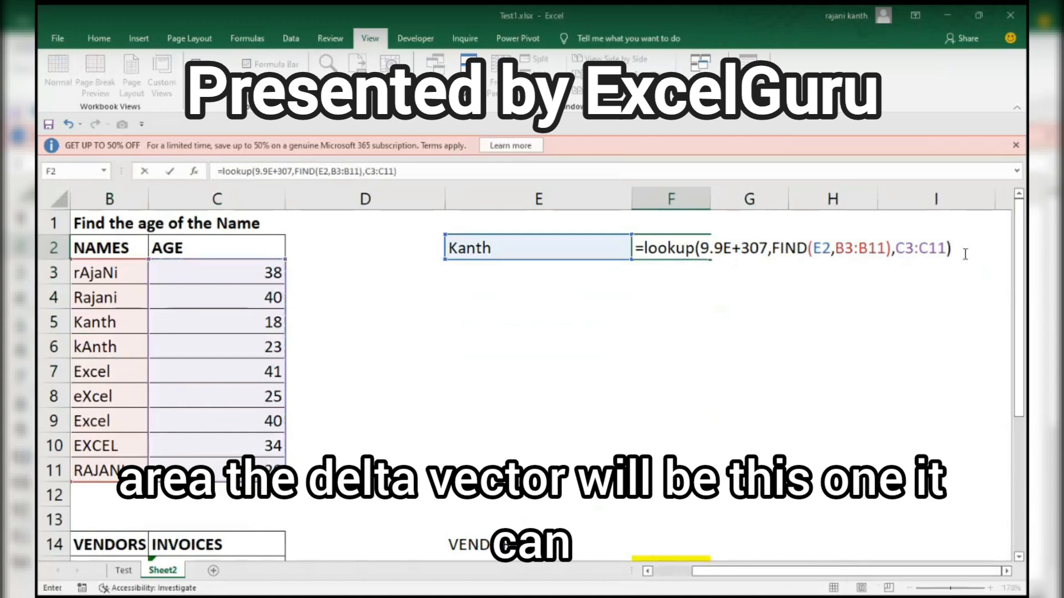
# Step: Preview the array from FIND(E2,B3:B11) within the LOOKUP, restore the expression and commit the formula in F2
pyautogui.click(772, 247)
pyautogui.moveTo(771, 248); pyautogui.dragTo(892, 247)
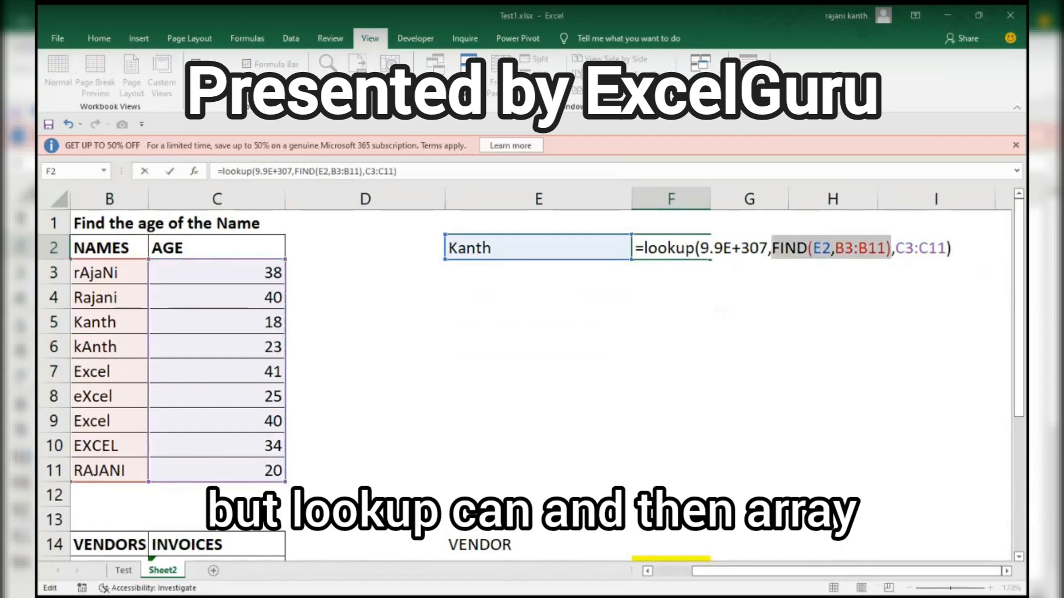
pyautogui.press('F9')
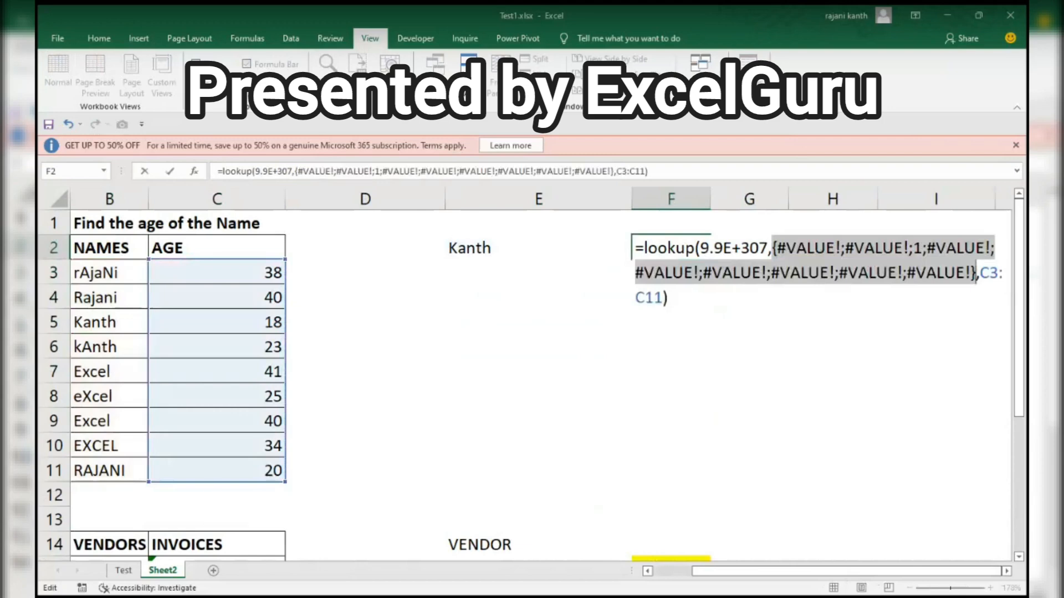
pyautogui.hotkey('ctrl', 'z')
pyautogui.moveTo(971, 243); pyautogui.dragTo(615, 250)
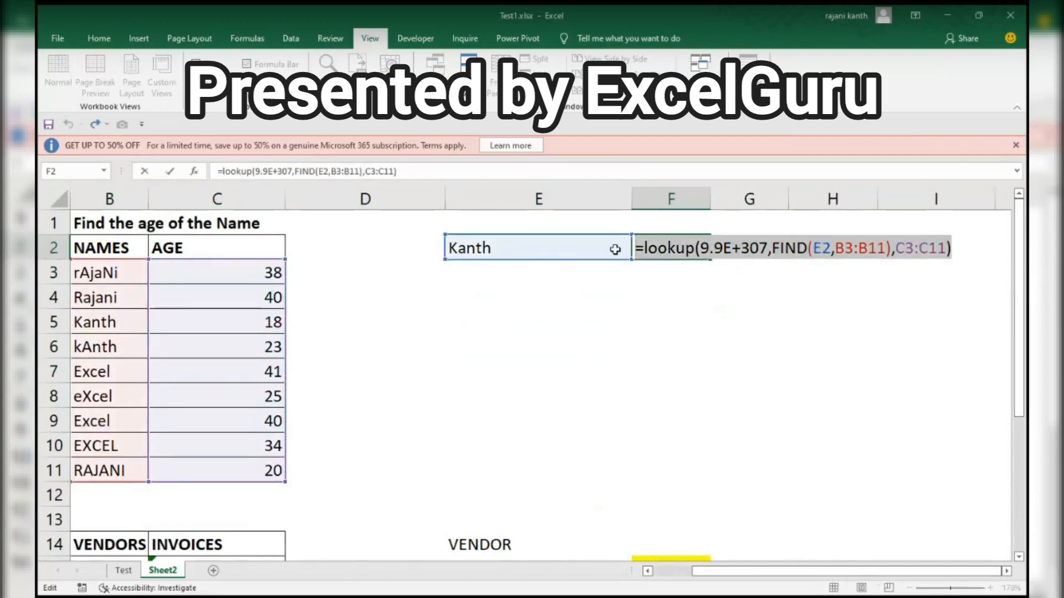
pyautogui.press('Return')
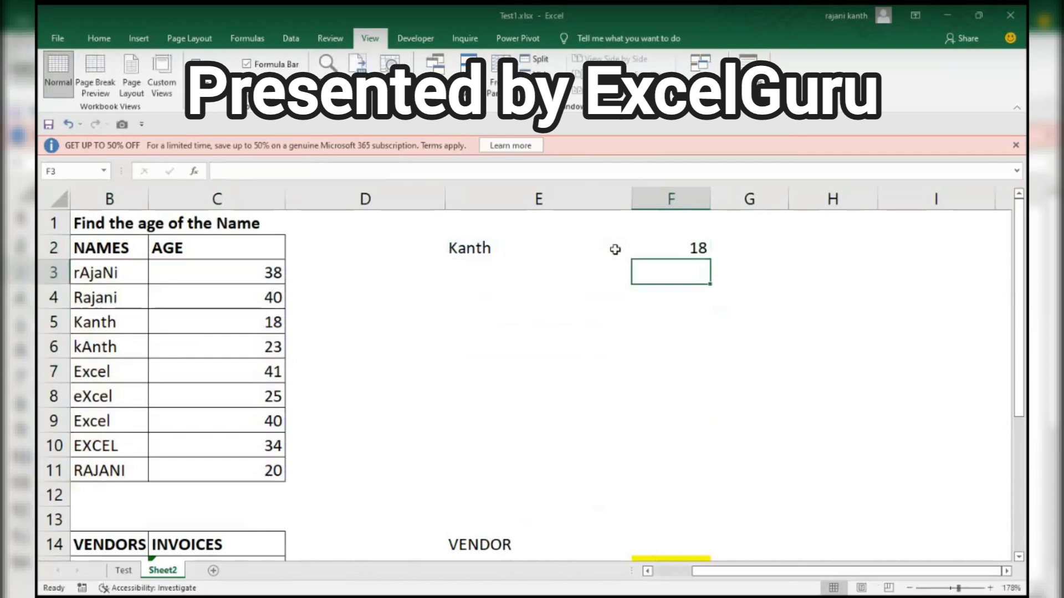
# Step: Check the chosen name and its age in row 5 of the table against the F2 result
pyautogui.press('Left')
pyautogui.press('Left')
pyautogui.press('Left')
pyautogui.press('Left')
pyautogui.press('Down')
pyautogui.press('Down')
pyautogui.press('Right')
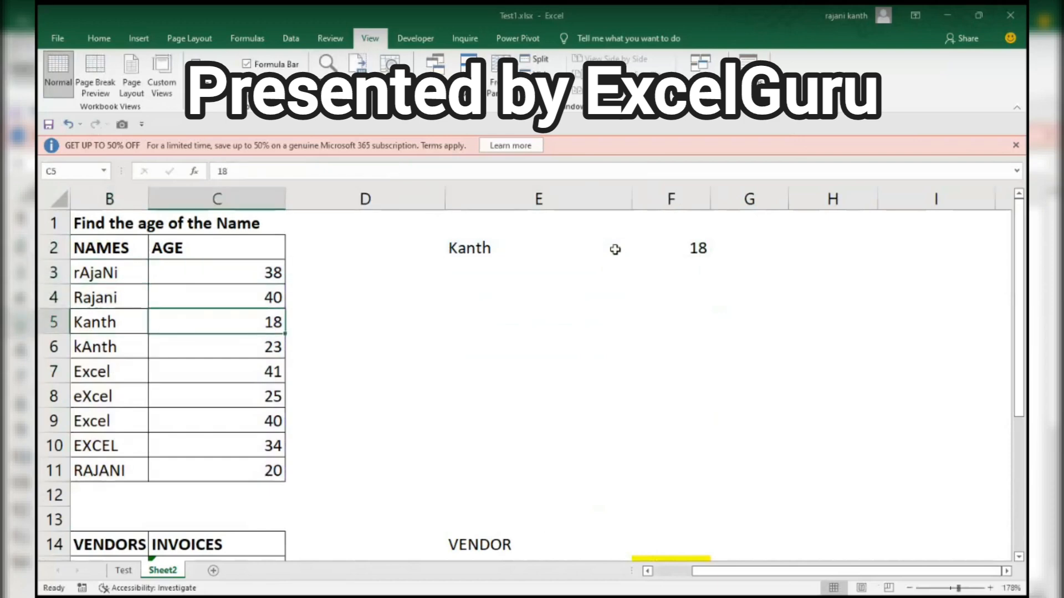
pyautogui.hotkey('ctrl', 'c')
pyautogui.press('Left')
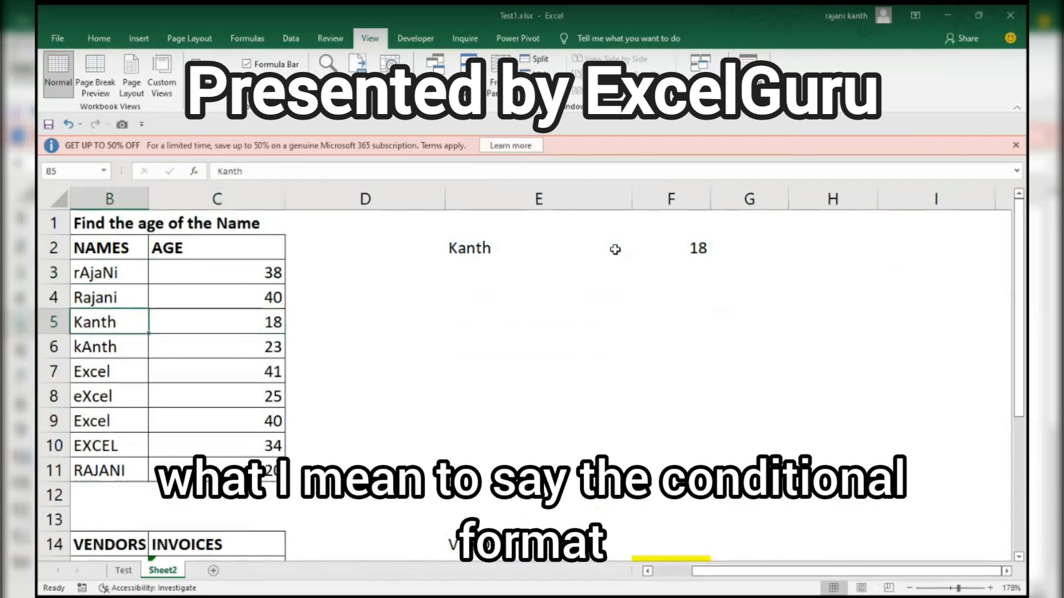
# Step: Select all the names and ages in the table, B3:C11, without the header row
pyautogui.press('Up')
pyautogui.press('Up')
pyautogui.hotkey('shift', 'Right')
pyautogui.hotkey('ctrl', 'shift', 'Down')
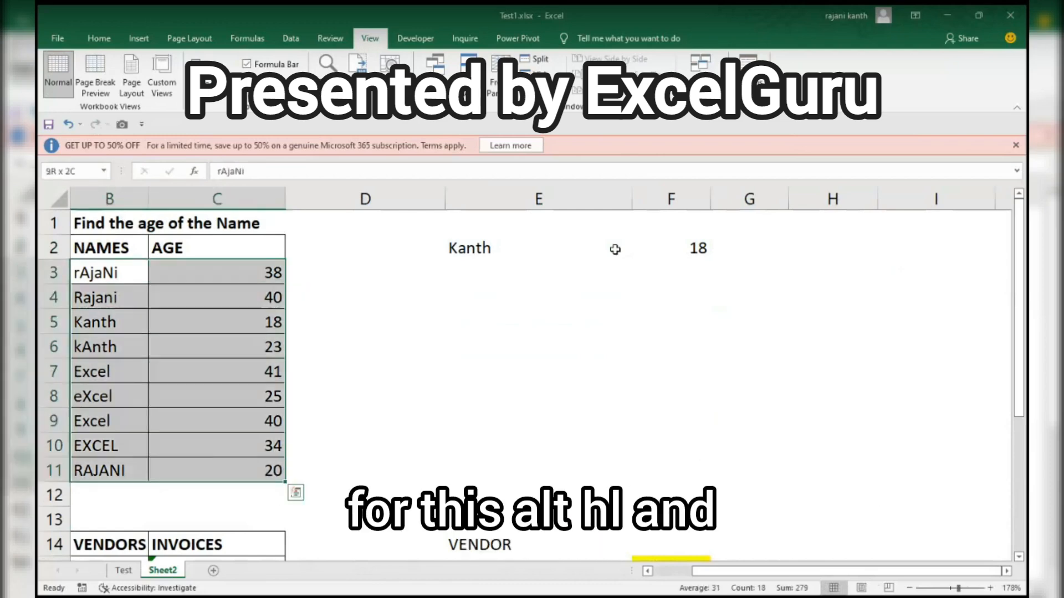
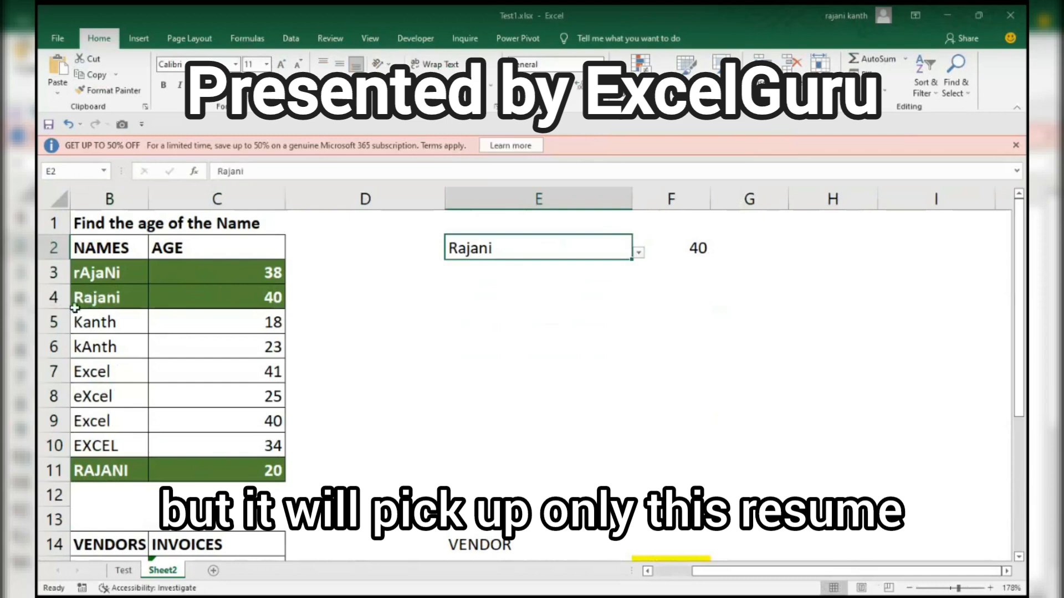
# Step: Examine the name and age in B4:C4 that exactly match the name chosen in E2
pyautogui.moveTo(80, 299); pyautogui.dragTo(269, 298)
pyautogui.click(312, 298)
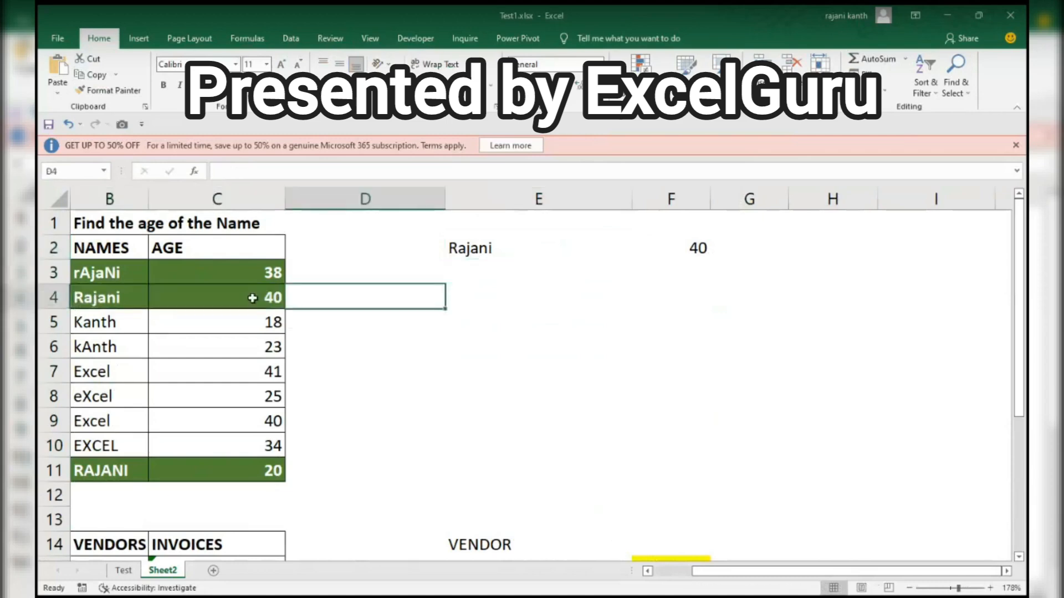
pyautogui.moveTo(85, 298); pyautogui.dragTo(275, 302)
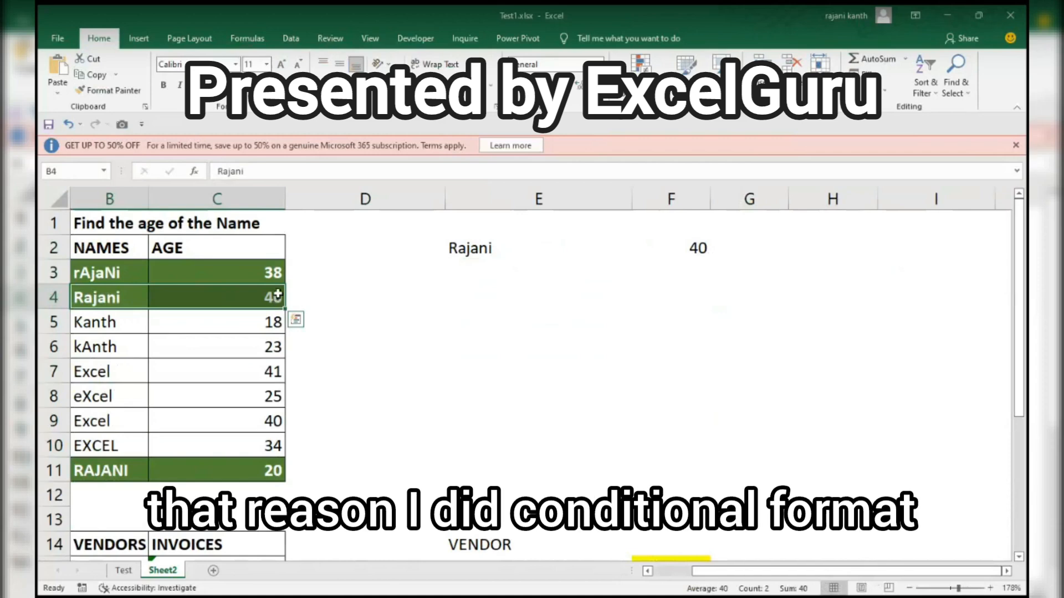
# Step: Start a SEARCH formula in G15 of the vendor exercise, using the invoice number in E15 as the text to find
pyautogui.moveTo(1021, 326); pyautogui.dragTo(1024, 389)
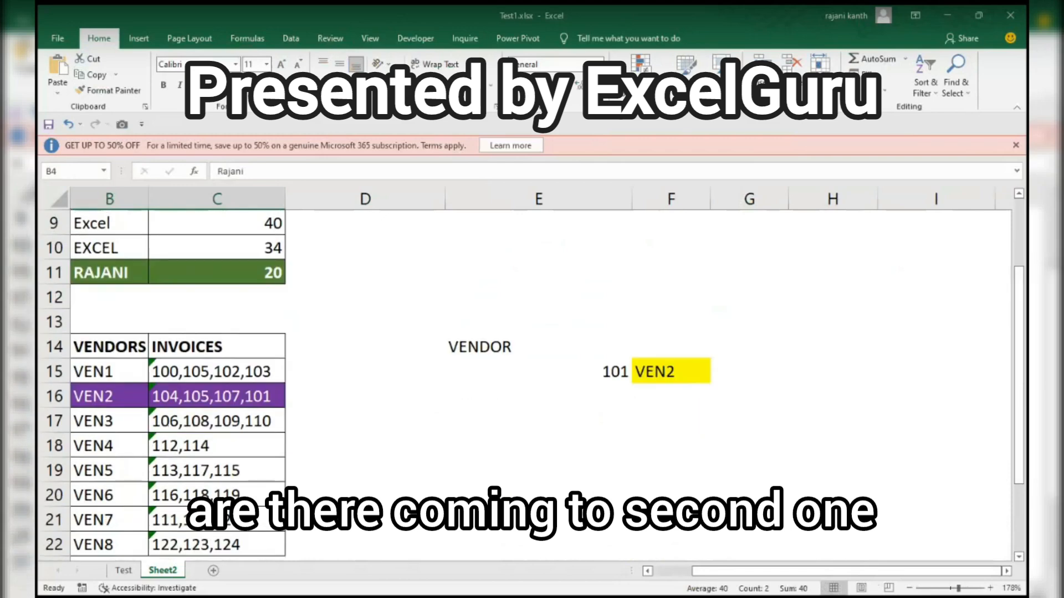
pyautogui.moveTo(802, 578); pyautogui.dragTo(657, 456)
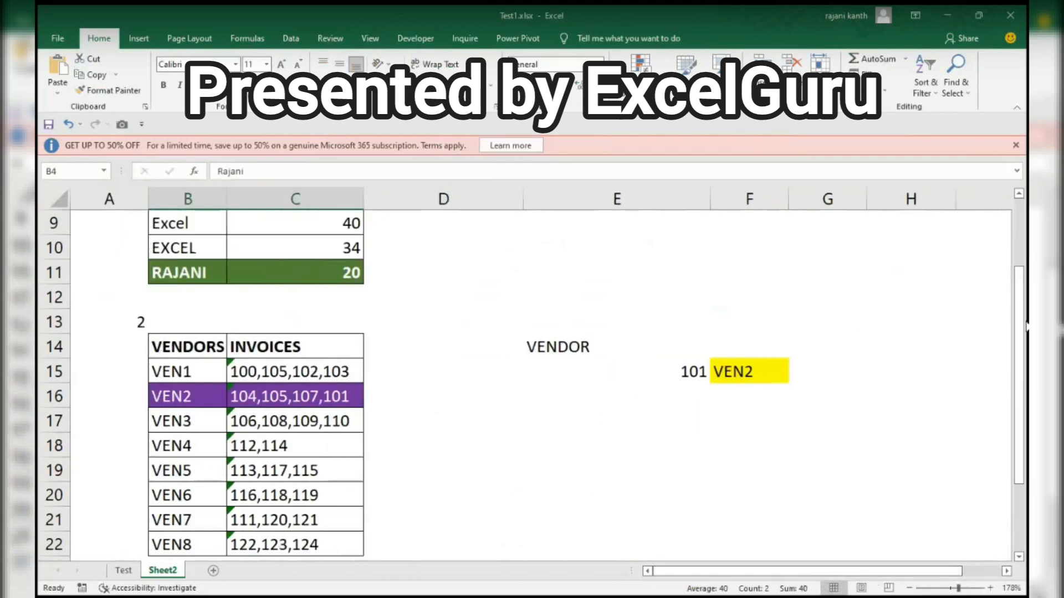
pyautogui.moveTo(1021, 325); pyautogui.dragTo(1016, 340)
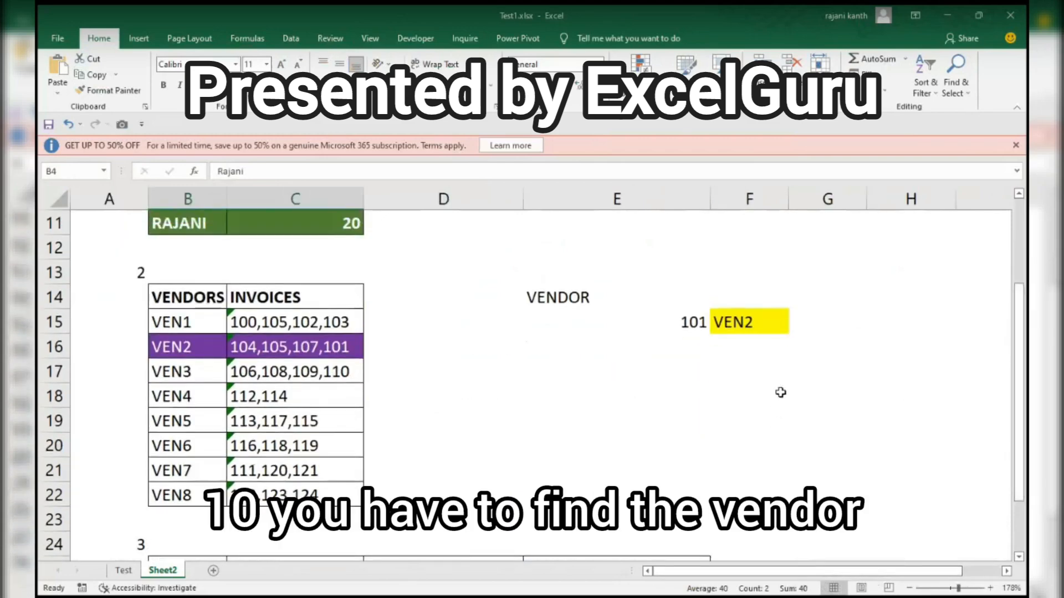
pyautogui.click(809, 321)
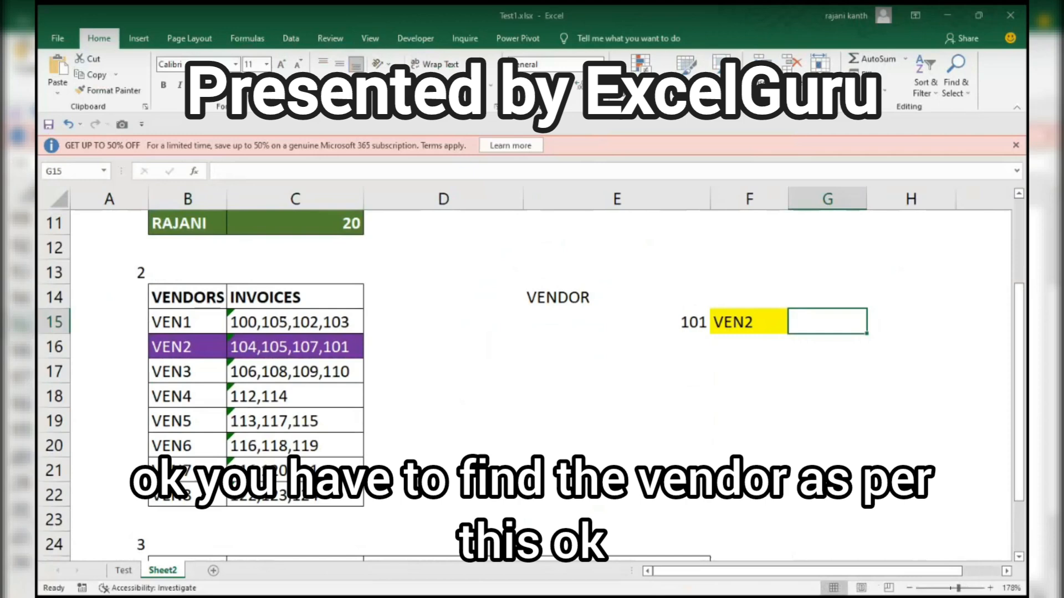
pyautogui.write('=')
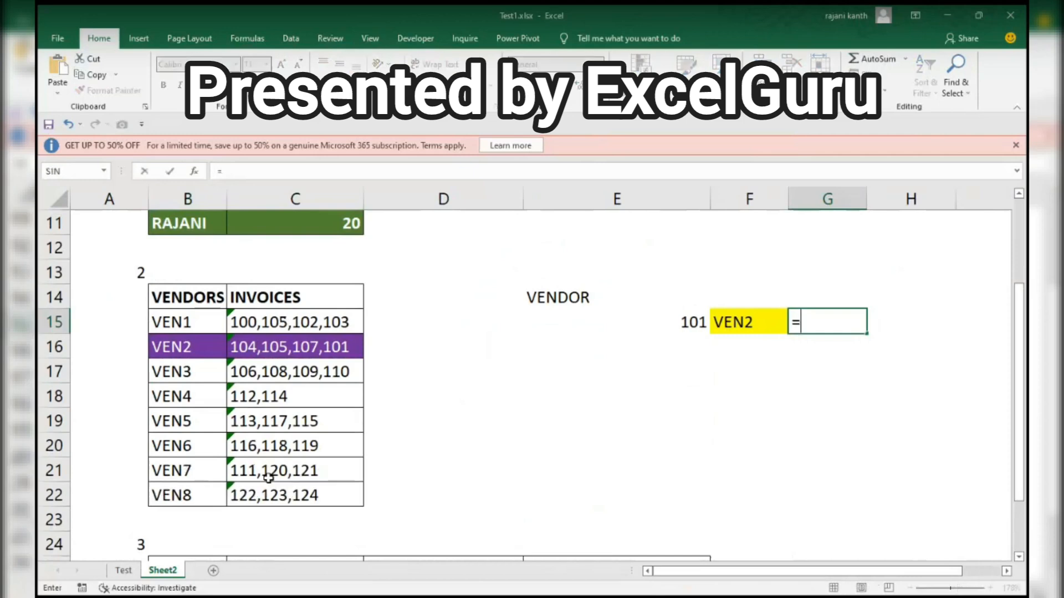
pyautogui.write('search')
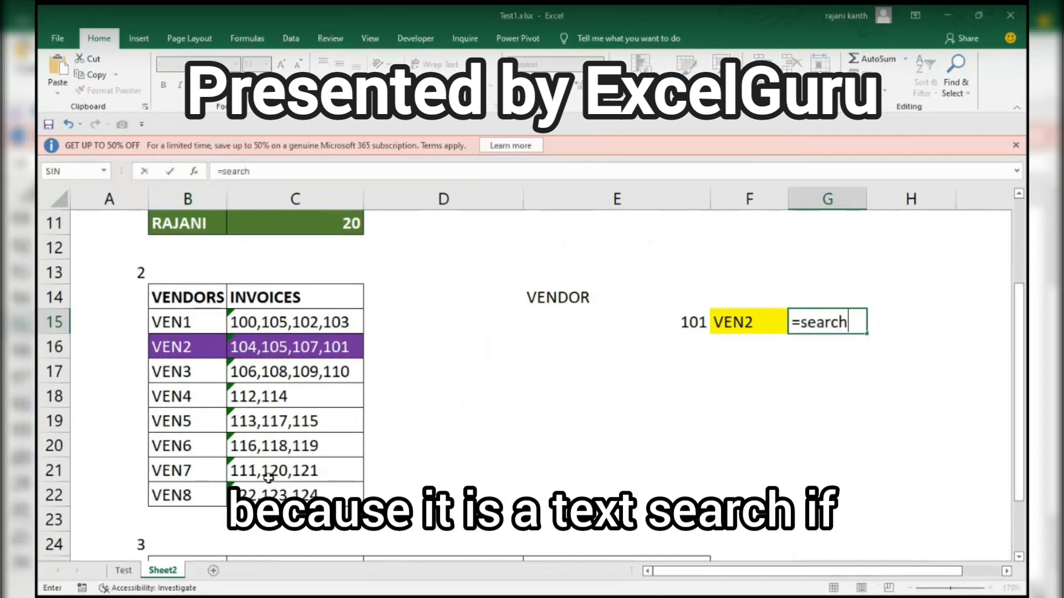
pyautogui.press('Tab')
pyautogui.press('Left')
pyautogui.press('Left')
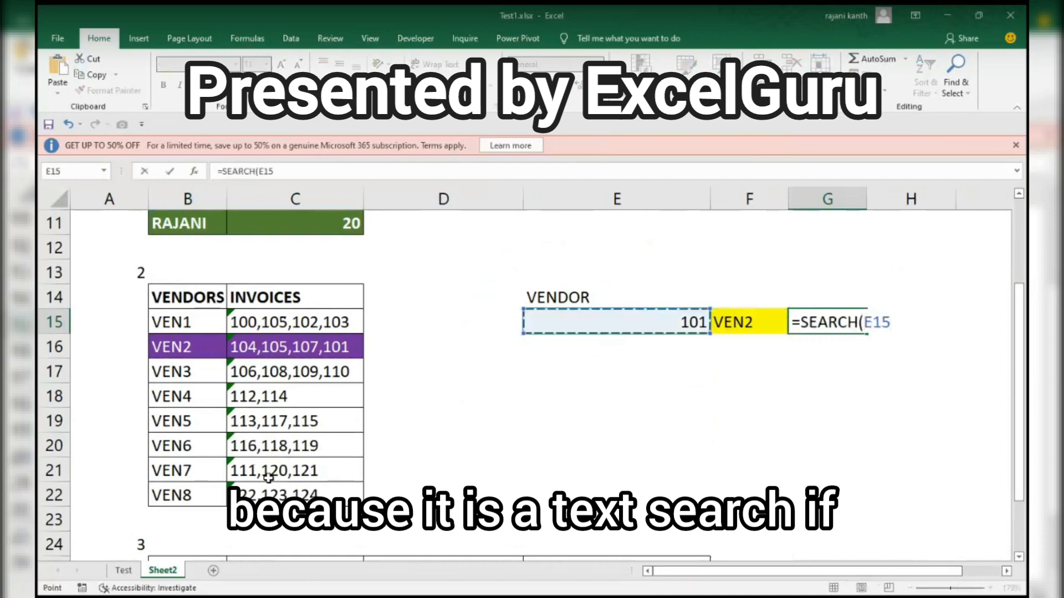
# Step: Complete the SEARCH with the invoice lists C15:C22, preview the array it returns and restore the expression
pyautogui.write(',')
pyautogui.press('Left')
pyautogui.press('Left')
pyautogui.press('Left')
pyautogui.press('Left')
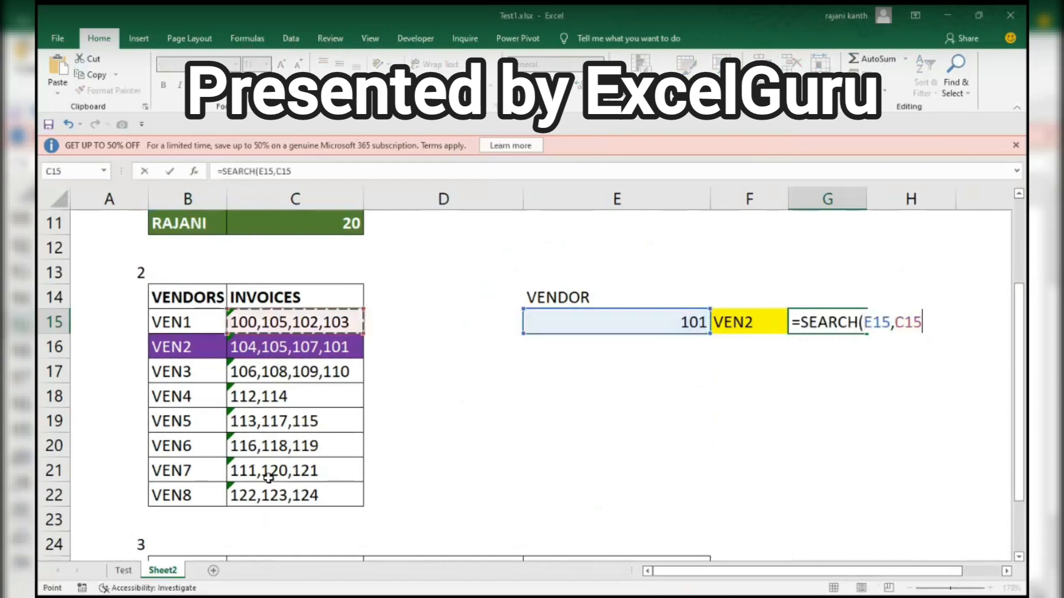
pyautogui.hotkey('ctrl', 'shift', 'Down')
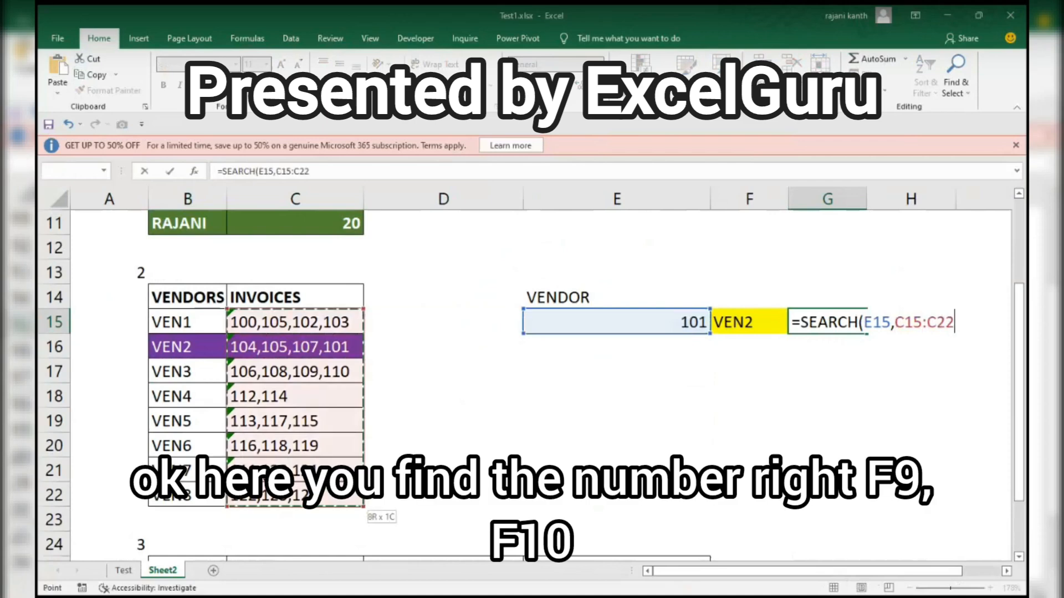
pyautogui.write(')')
pyautogui.press('F9')
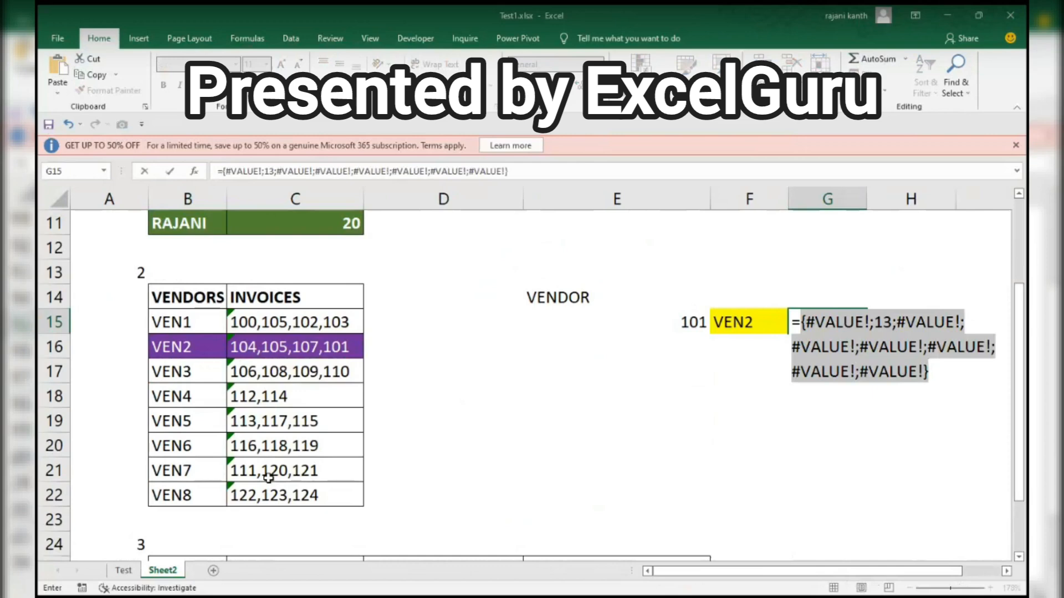
pyautogui.hotkey('ctrl', 'z')
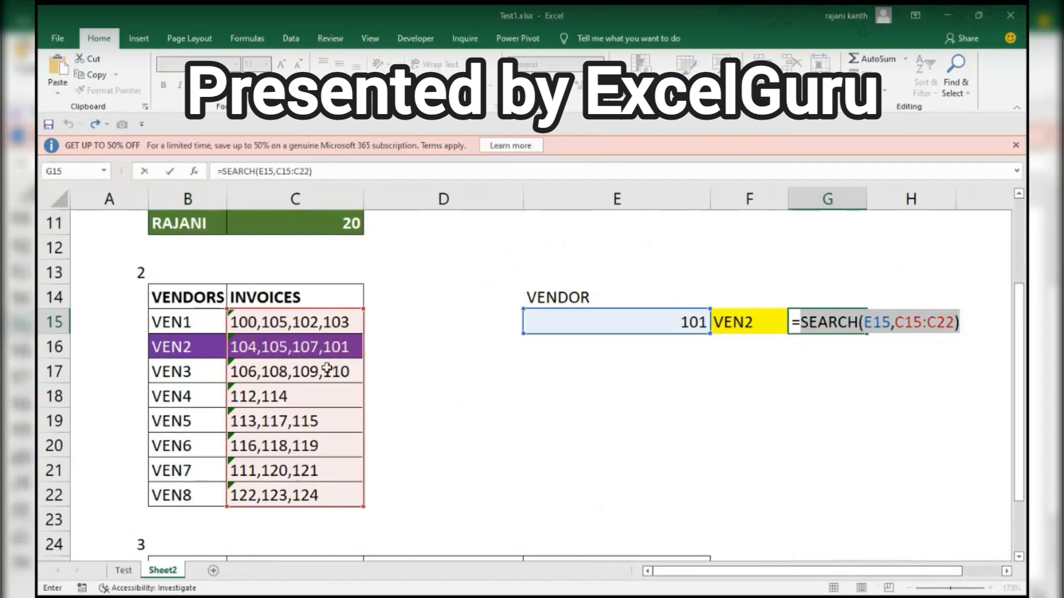
# Step: Wrap the SEARCH expression in G15 in a LOOKUP with 9.9e+307 as the lookup value
pyautogui.click(808, 316)
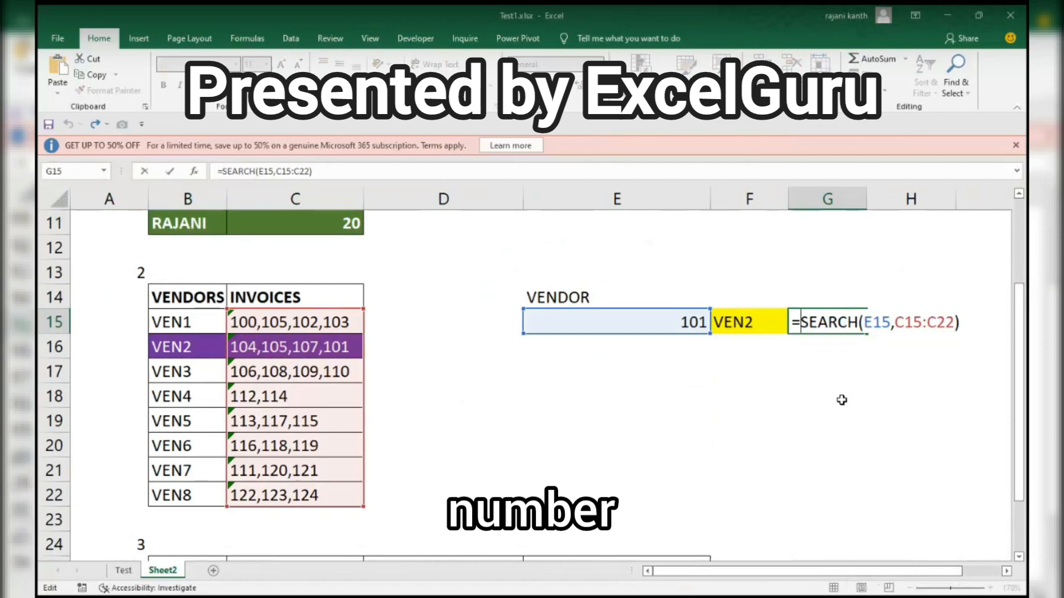
pyautogui.write('lookup')
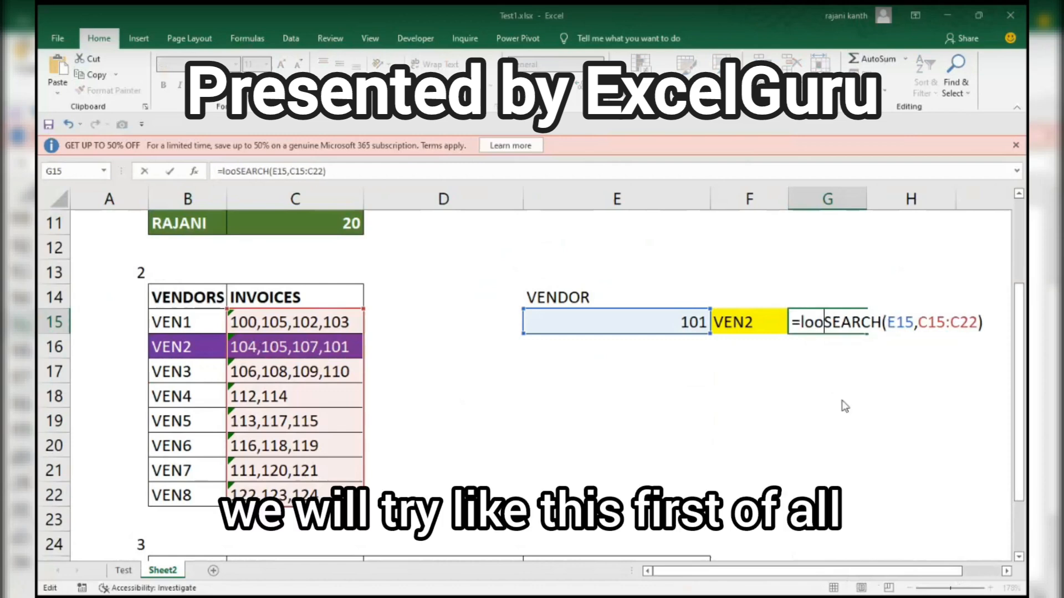
pyautogui.press('Tab')
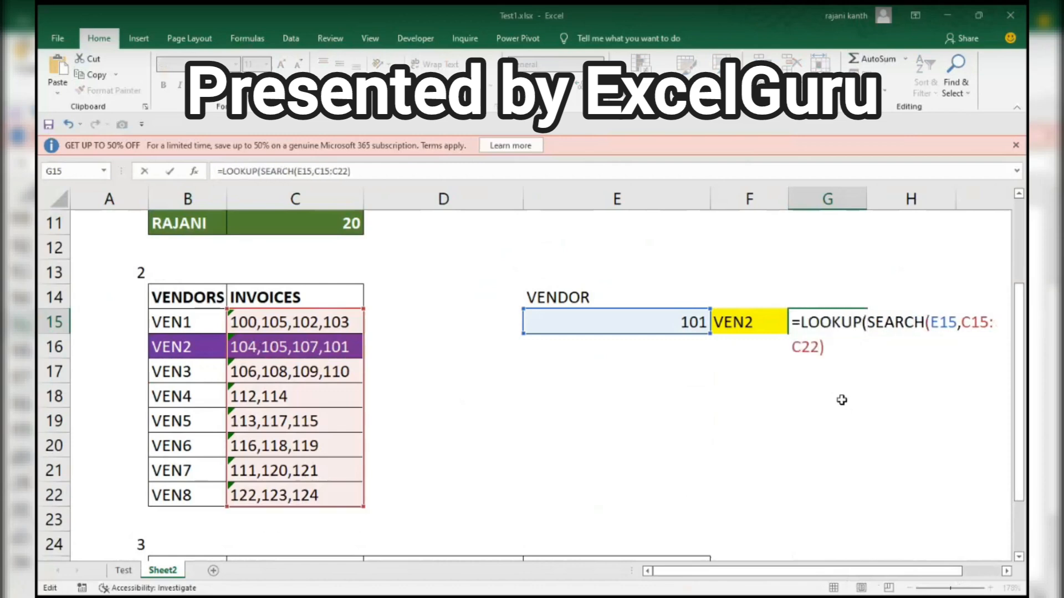
pyautogui.write('9.9e+30')
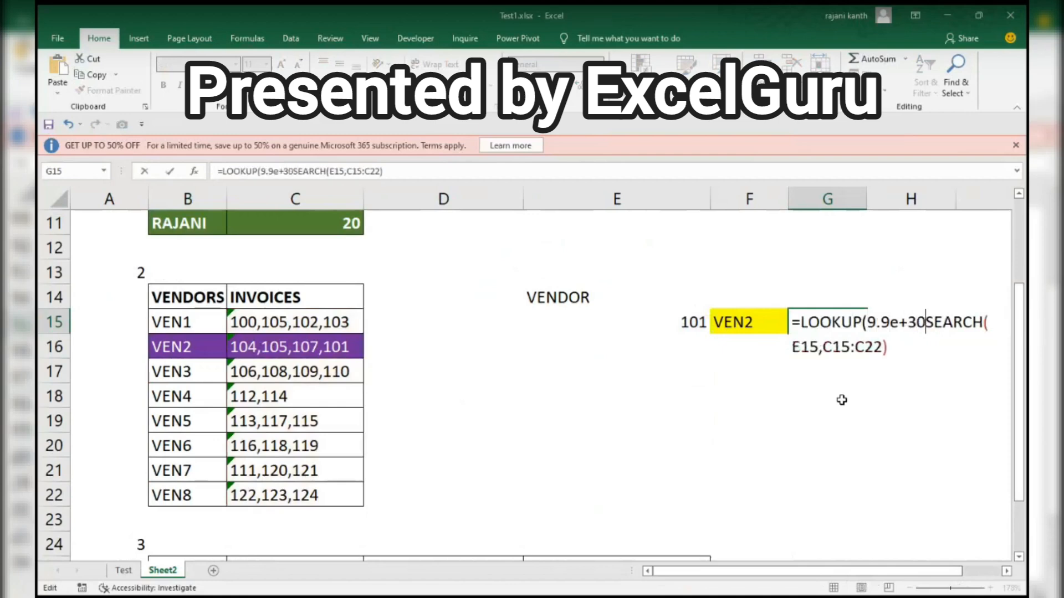
pyautogui.write('7,')
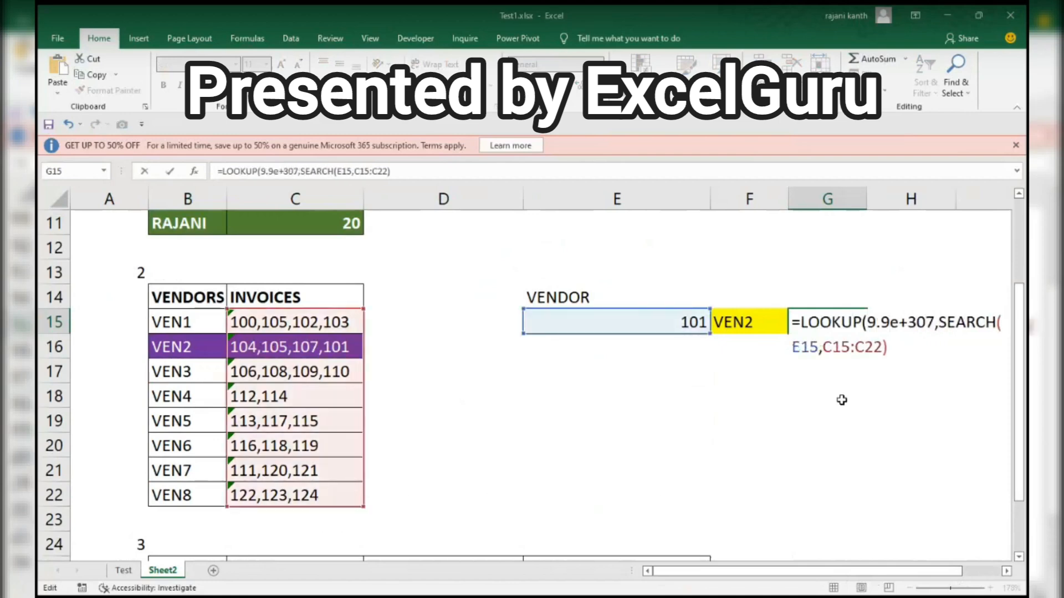
# Step: Add the vendor names B15:B22 as the LOOKUP's result vector and commit the formula in G15
pyautogui.click(904, 348)
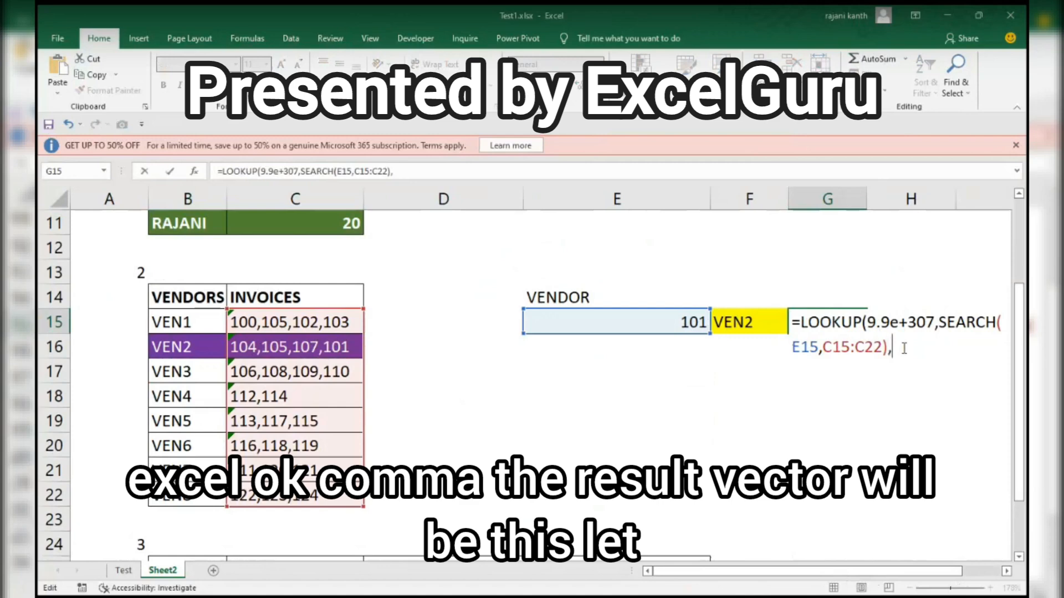
pyautogui.write(',')
pyautogui.moveTo(191, 320); pyautogui.dragTo(220, 492)
pyautogui.write(')')
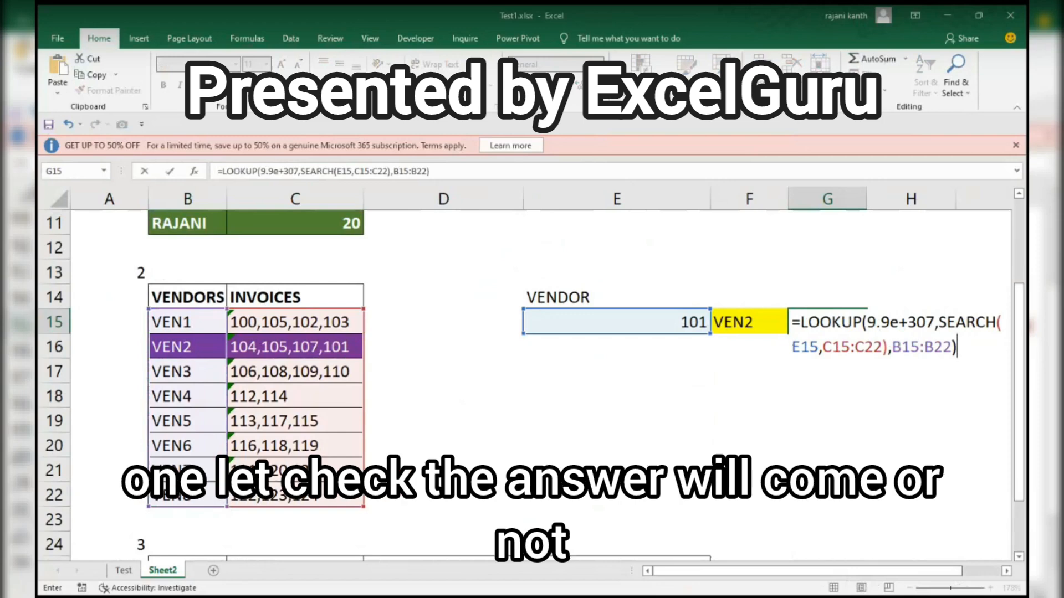
pyautogui.press('Return')
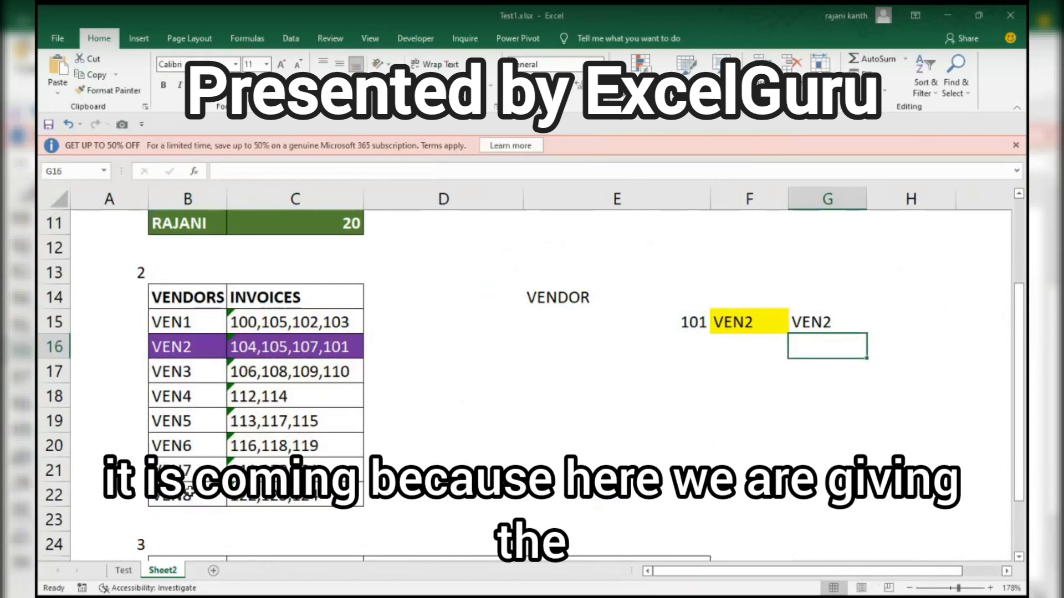
# Step: Preview the array from SEARCH(E15,C15:C22) within the G15 LOOKUP, restore the expression and commit the formula
pyautogui.press('Up')
pyautogui.press('F2')
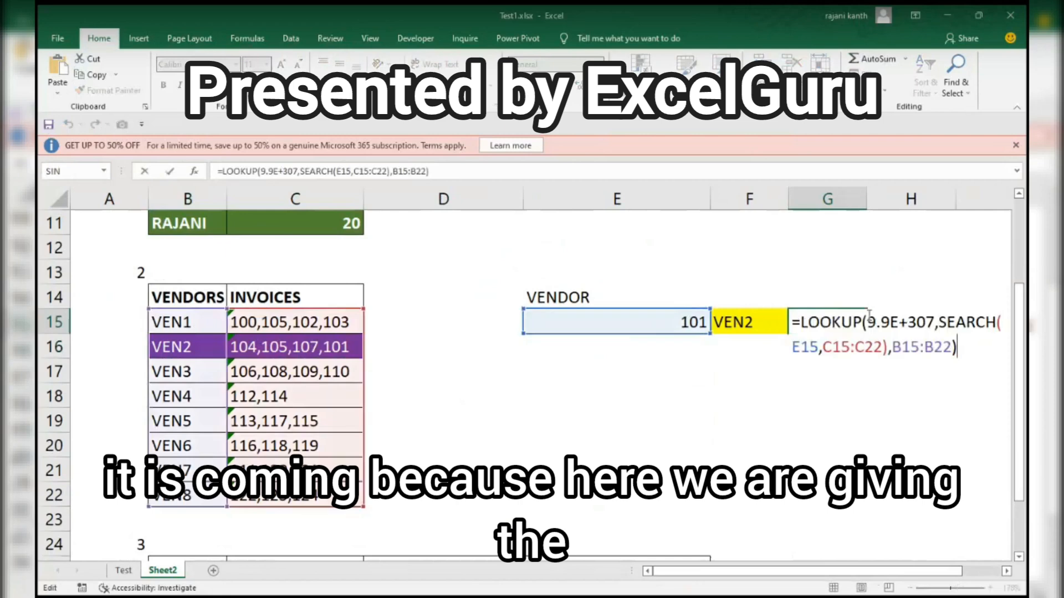
pyautogui.click(940, 317)
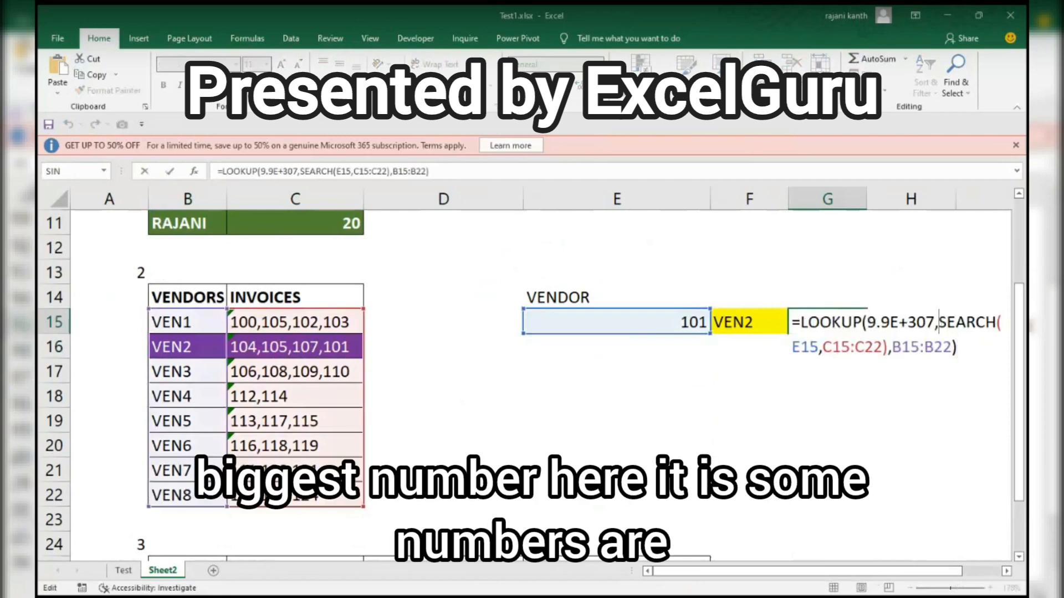
pyautogui.moveTo(938, 322); pyautogui.dragTo(888, 347)
pyautogui.press('F9')
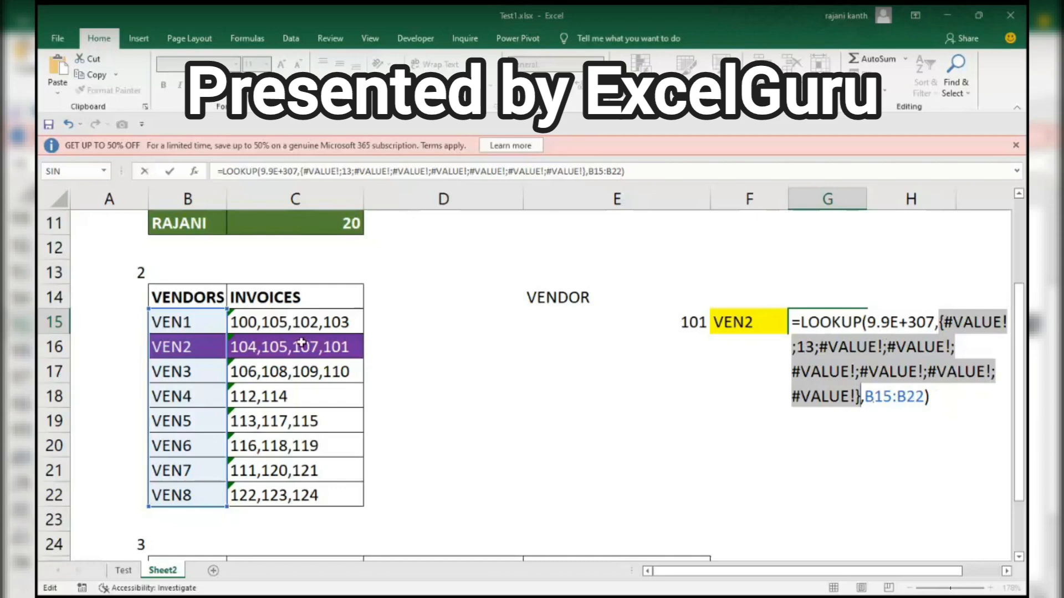
pyautogui.hotkey('ctrl', 'z')
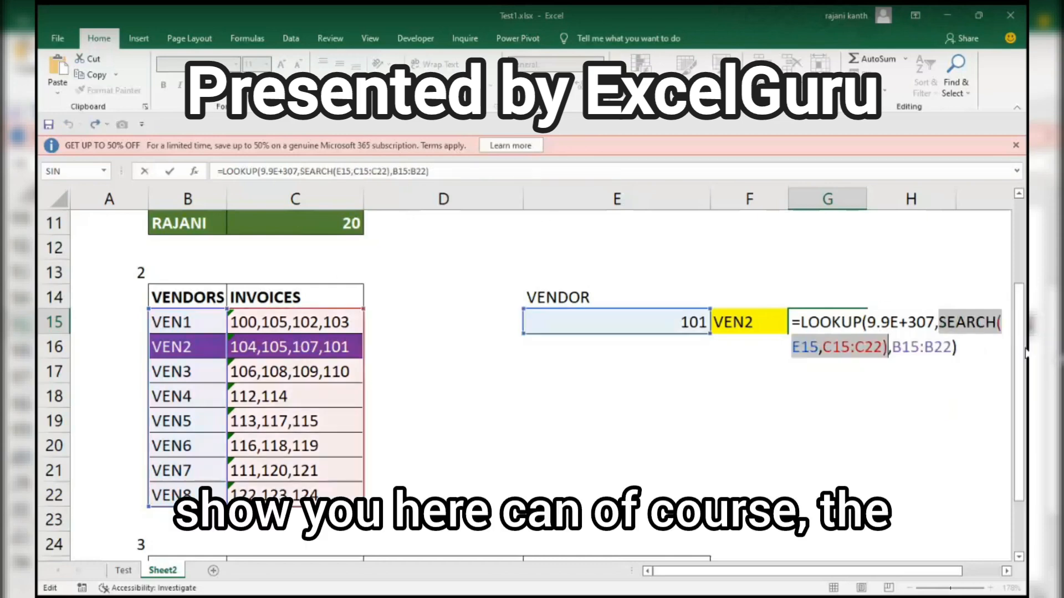
pyautogui.click(794, 324)
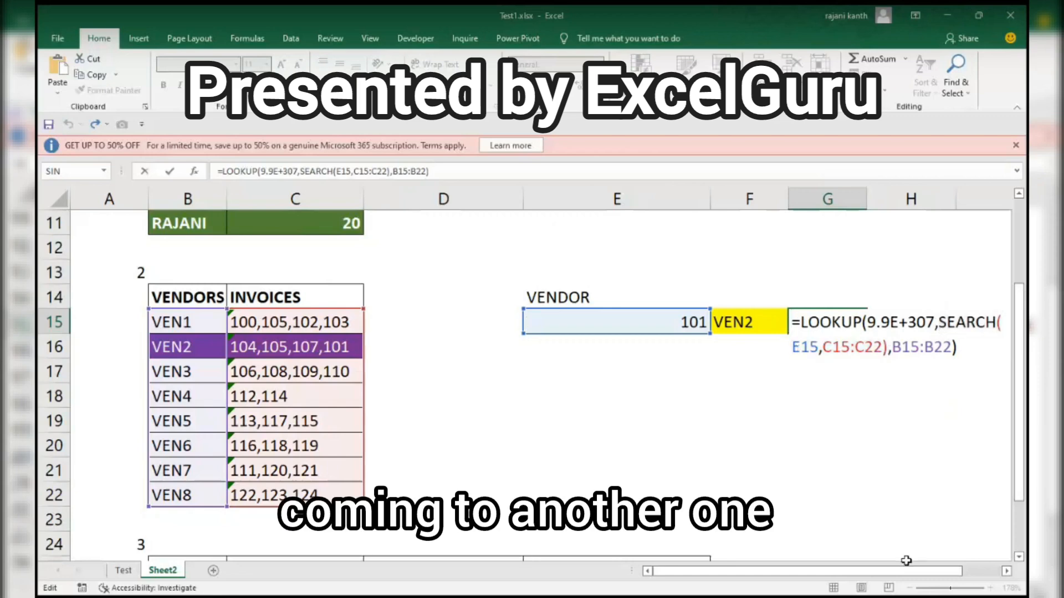
pyautogui.press('Return')
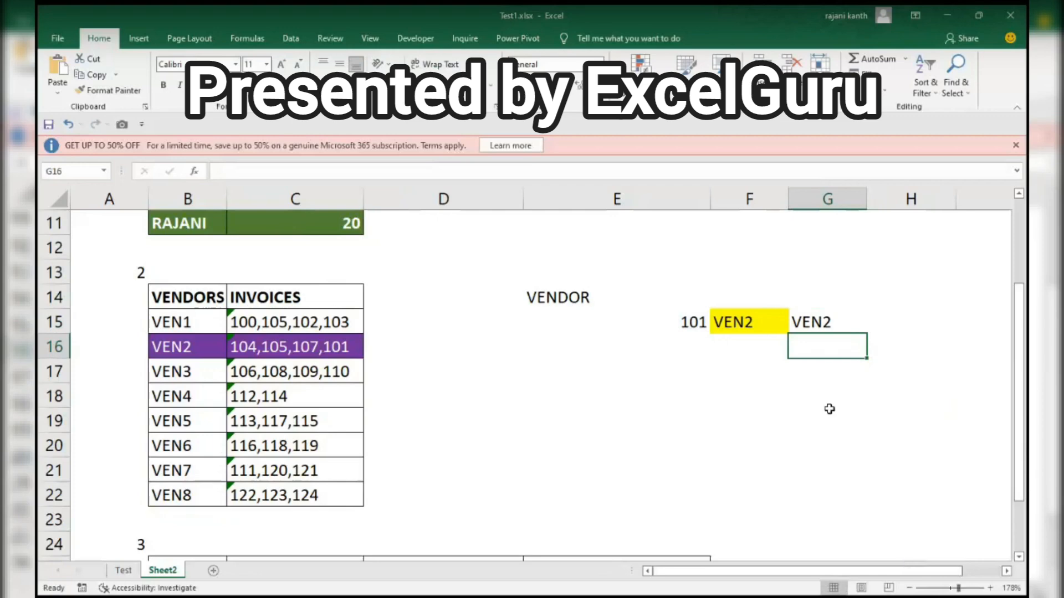
# Step: Try to replace the invoice number in E15 with 106
pyautogui.click(734, 318)
pyautogui.click(701, 323)
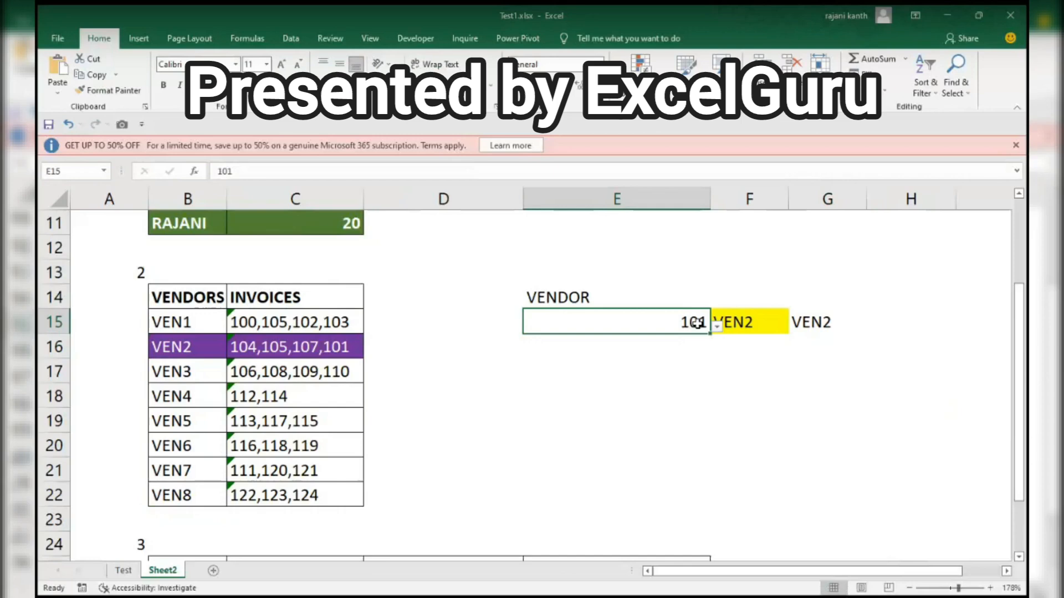
pyautogui.write('106')
pyautogui.press('Return')
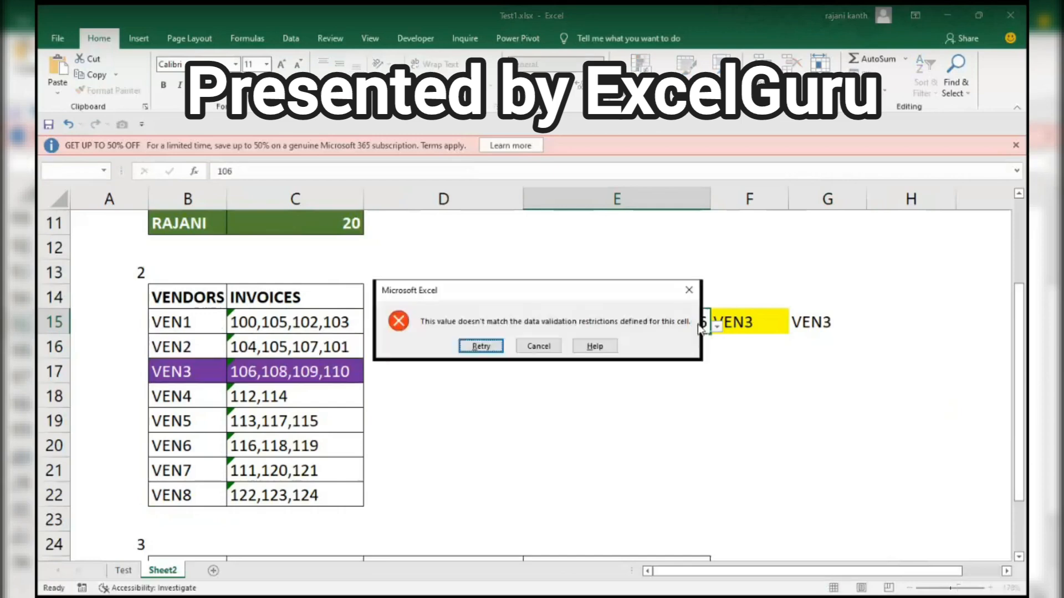
pyautogui.press('Escape')
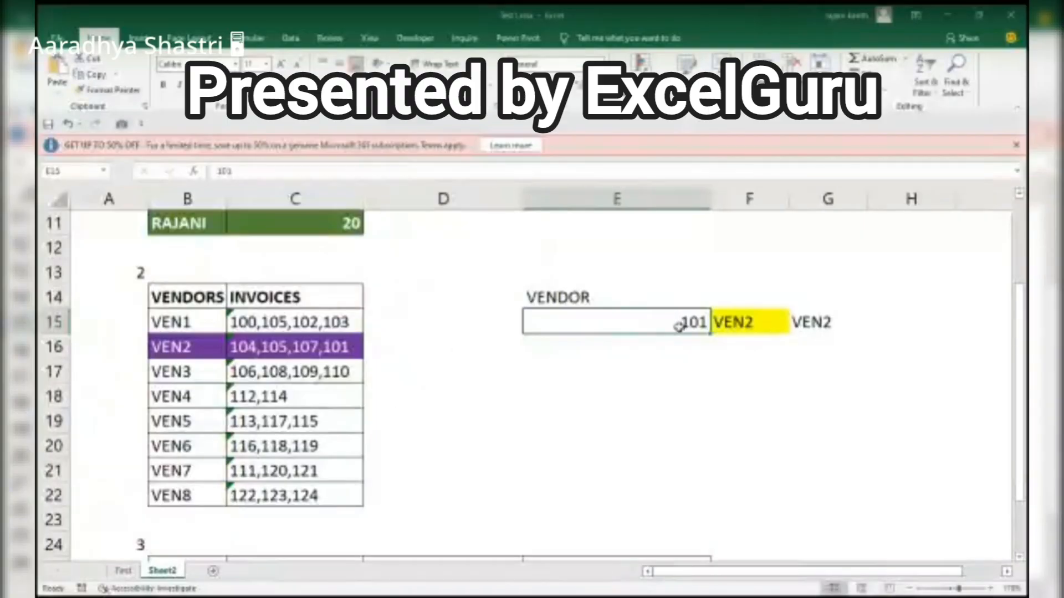
# Step: Set the invoice number in E15 to 106 and check the matching vendor and invoices in row 17
pyautogui.write('1606')
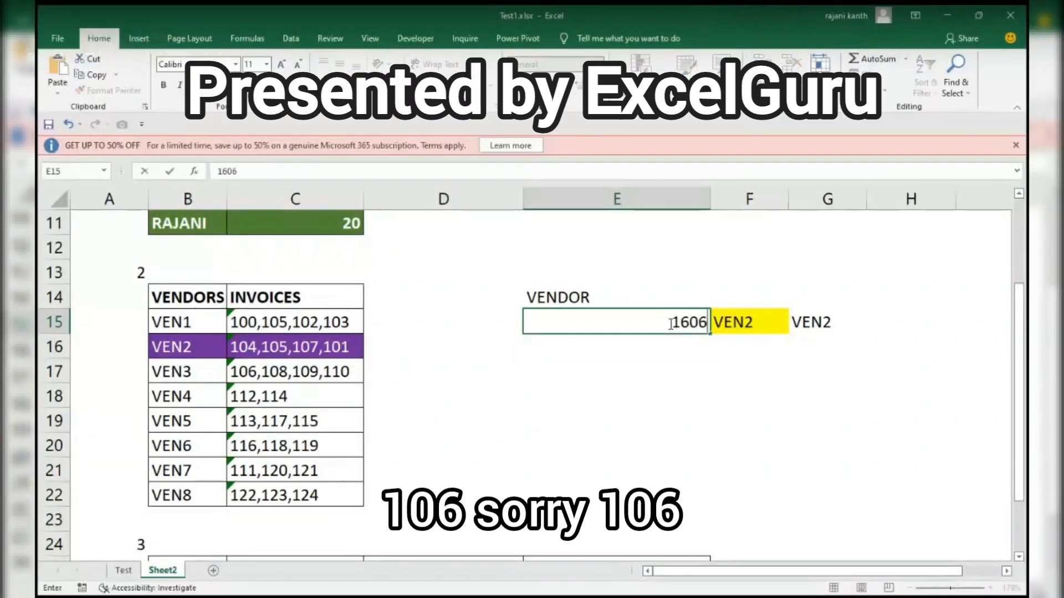
pyautogui.press('BackSpace')
pyautogui.press('BackSpace')
pyautogui.write('06')
pyautogui.press('Return')
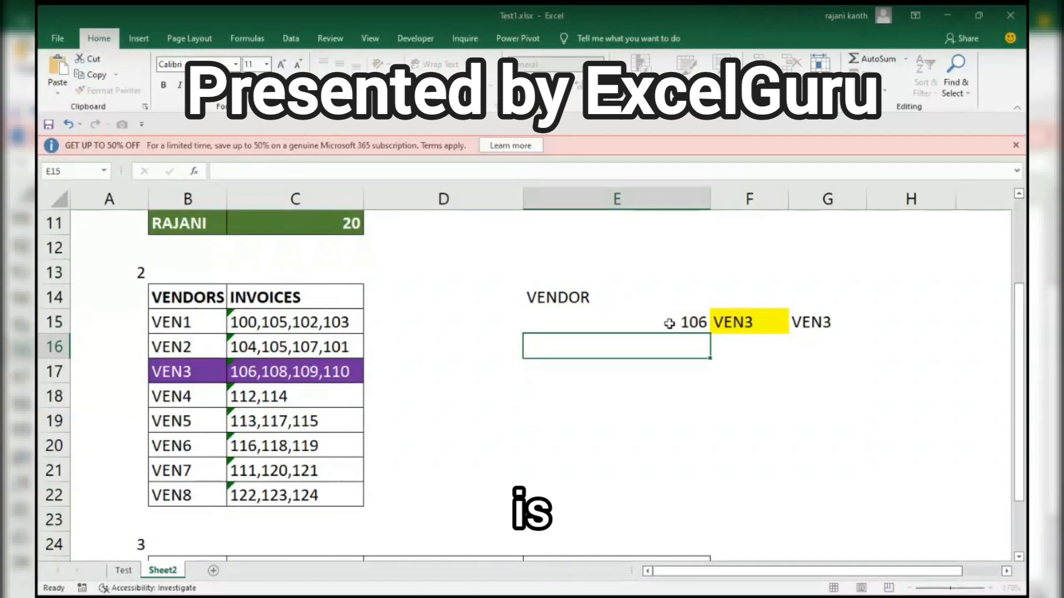
pyautogui.moveTo(181, 371); pyautogui.dragTo(258, 372)
pyautogui.click(258, 372)
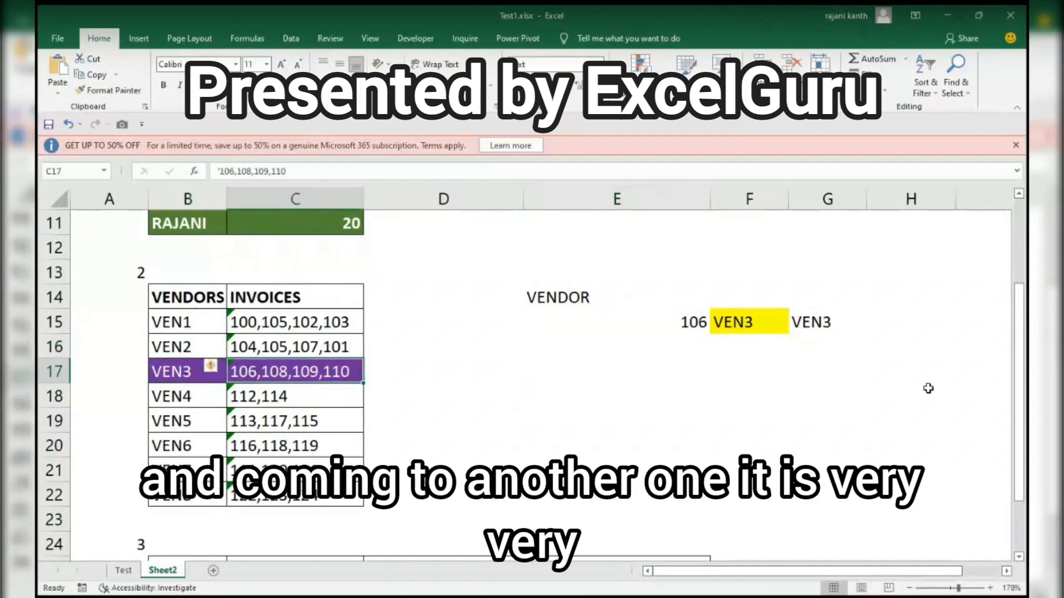
# Step: Try a formula in H28 comparing the name in H26 with the absolute name range $B$26:$B$30
pyautogui.moveTo(1026, 363); pyautogui.dragTo(1023, 432)
pyautogui.moveTo(803, 571); pyautogui.dragTo(902, 560)
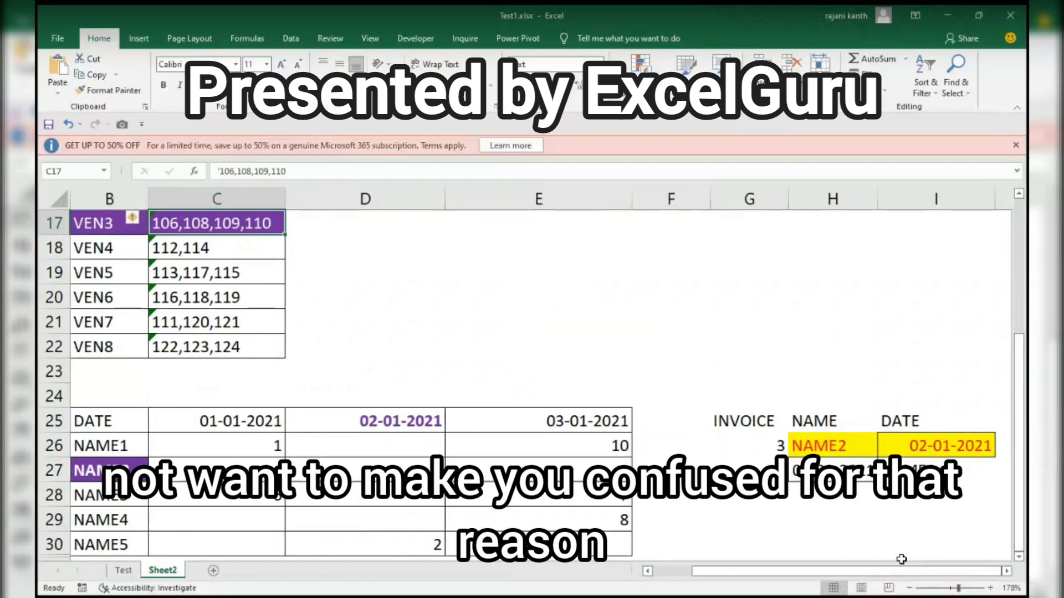
pyautogui.click(848, 504)
pyautogui.write('=')
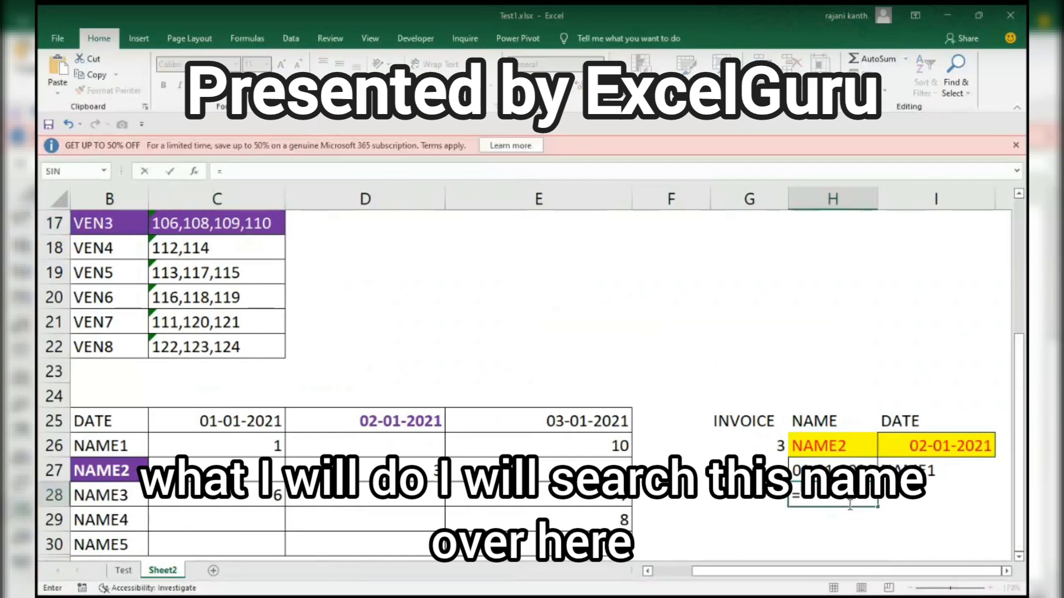
pyautogui.press('Up')
pyautogui.press('Up')
pyautogui.write('=')
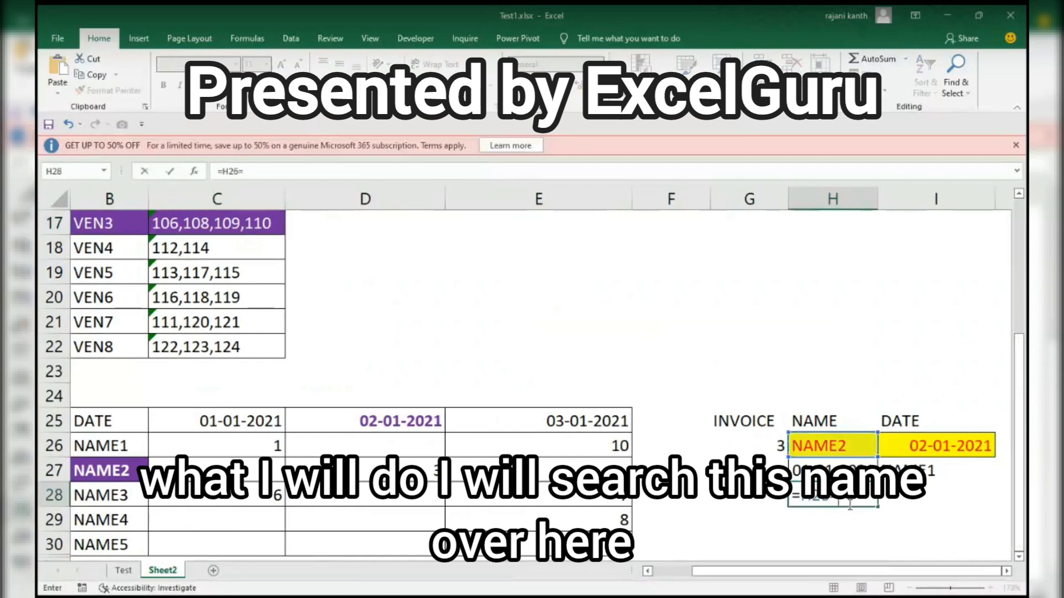
pyautogui.press('Left')
pyautogui.press('Left')
pyautogui.press('Left')
pyautogui.press('Left')
pyautogui.press('Left')
pyautogui.press('Left')
pyautogui.press('Left')
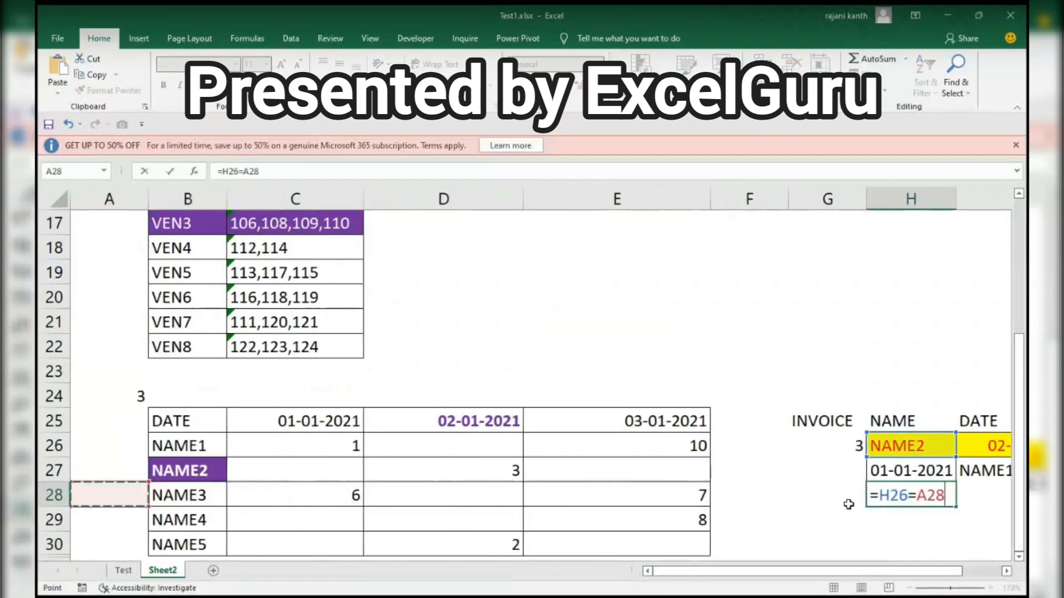
pyautogui.press('Right')
pyautogui.press('Up')
pyautogui.press('Up')
pyautogui.press('Up')
pyautogui.press('Down')
pyautogui.hotkey('shift', 'Down')
pyautogui.hotkey('shift', 'Down')
pyautogui.hotkey('shift', 'Down')
pyautogui.hotkey('shift', 'Down')
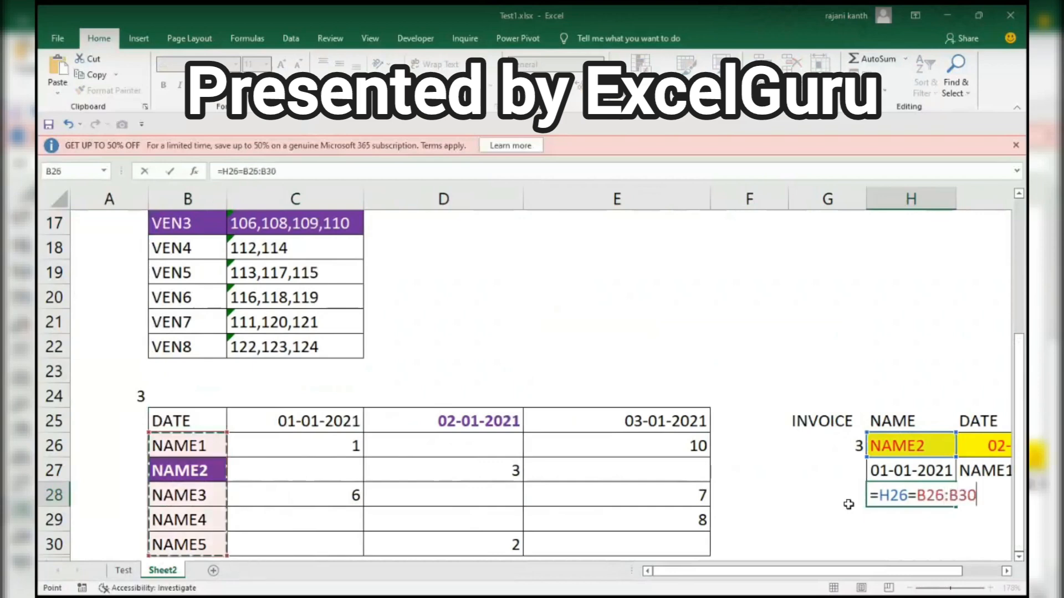
pyautogui.press('F4')
# Step: Preview the array from H26=$B$26:$B$30 in H28 and restore the expression
pyautogui.press('F9')
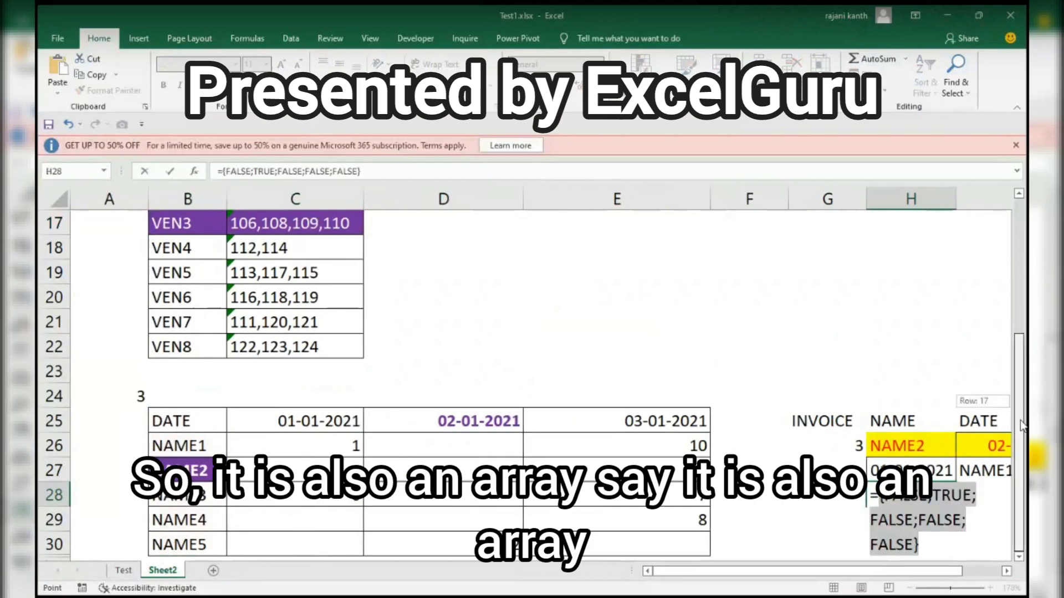
pyautogui.moveTo(876, 572); pyautogui.dragTo(932, 573)
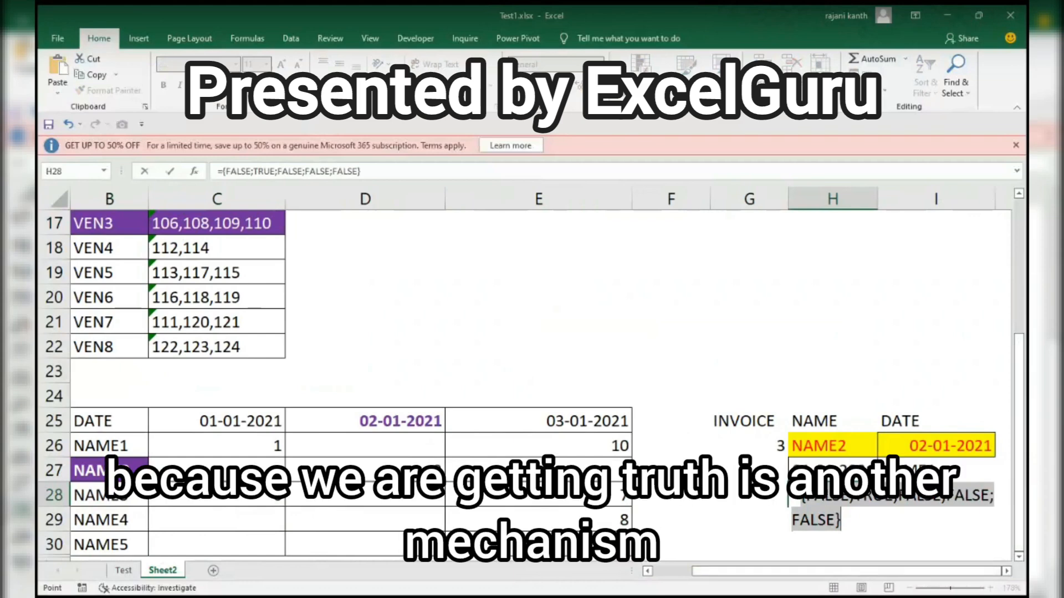
pyautogui.hotkey('ctrl', 'z')
pyautogui.click(801, 496)
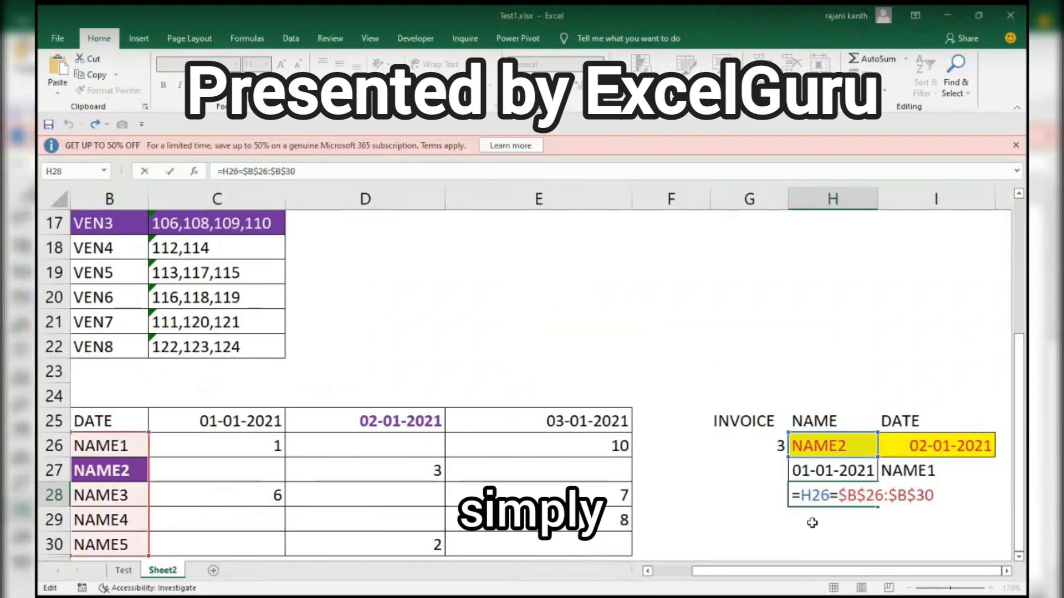
# Step: Try wrapping the H28 comparison in IF and OR as =IF(OR(H26=$B$26:$B$30)
pyautogui.write('IF(')
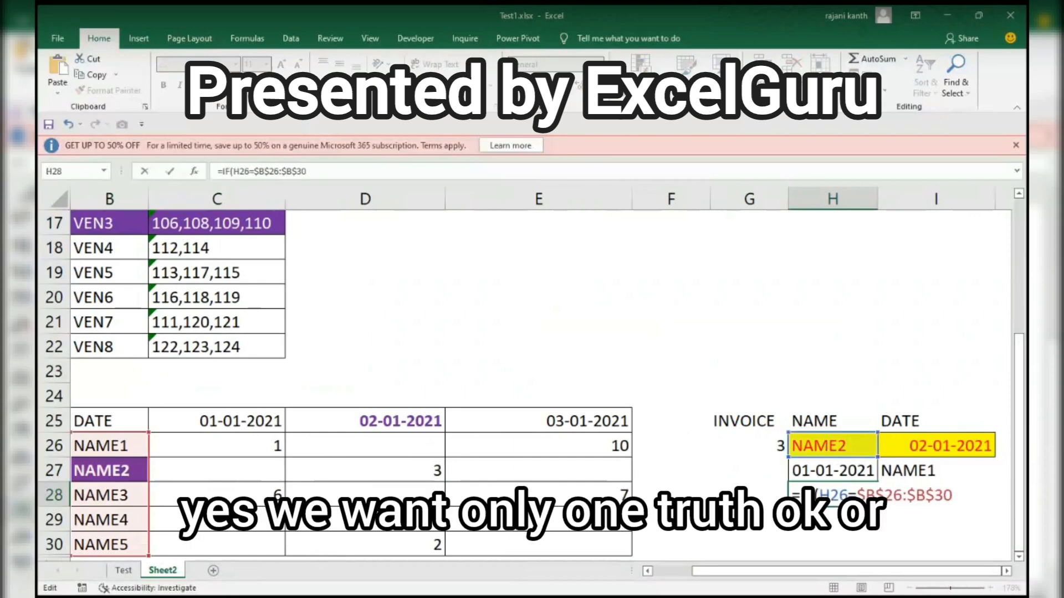
pyautogui.write('OR(')
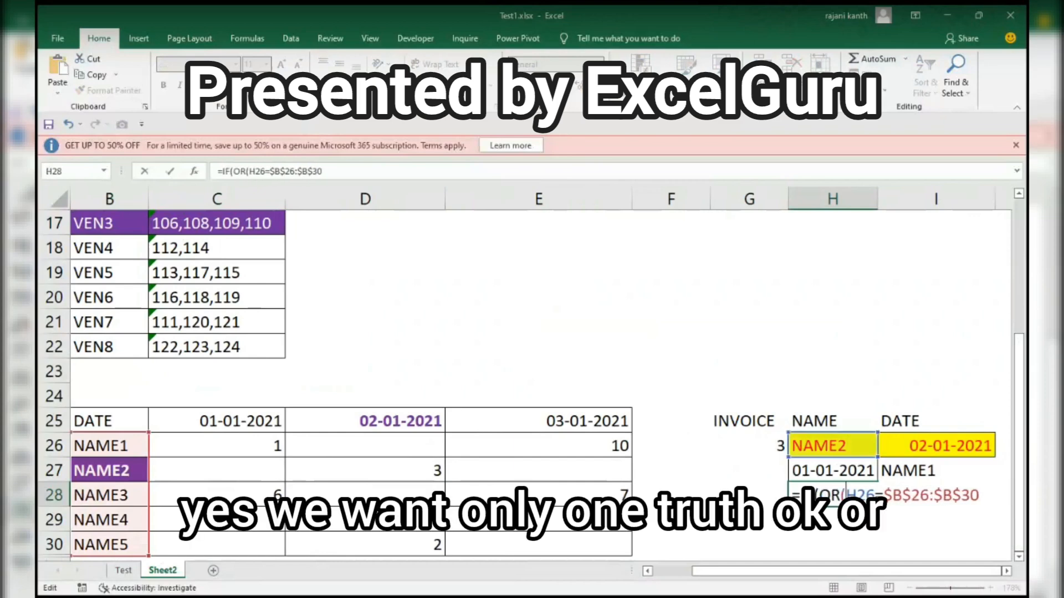
pyautogui.click(982, 498)
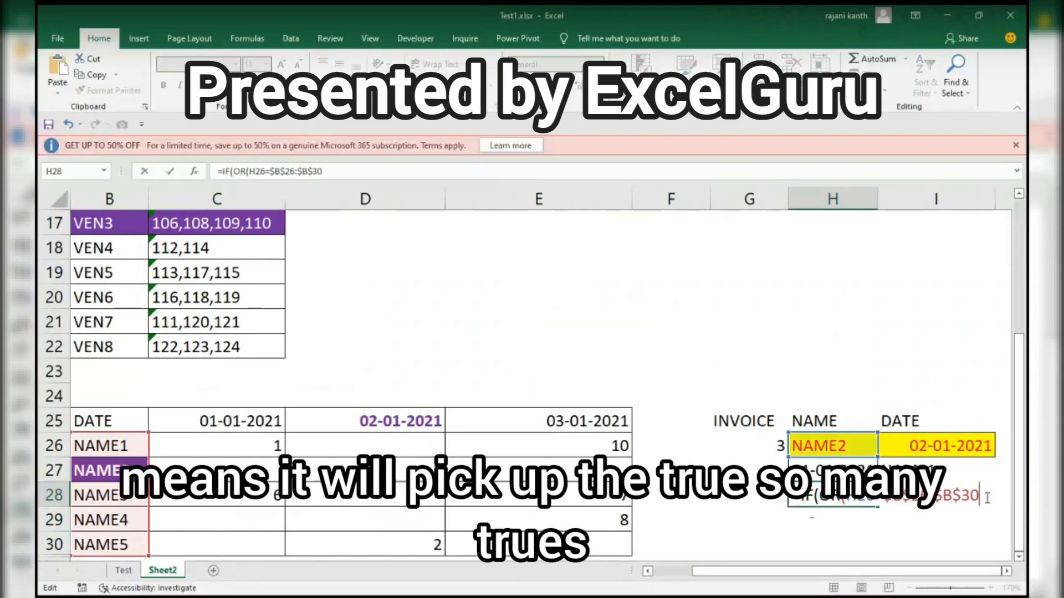
pyautogui.write(')')
# Step: Preview the OR test's result in H28, restore the expression and abandon the formula
pyautogui.moveTo(984, 495); pyautogui.dragTo(818, 496)
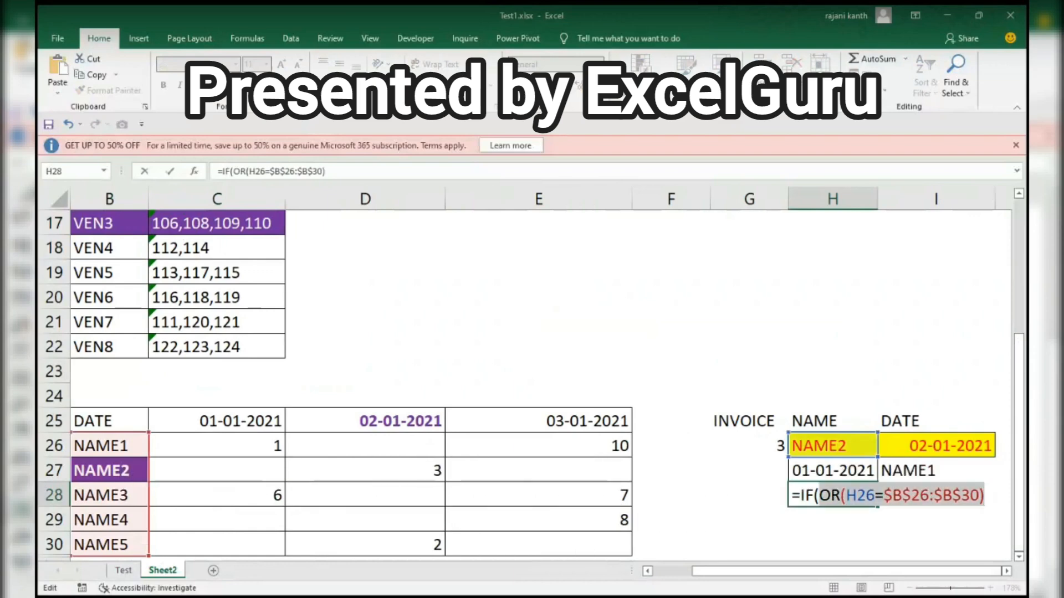
pyautogui.press('F9')
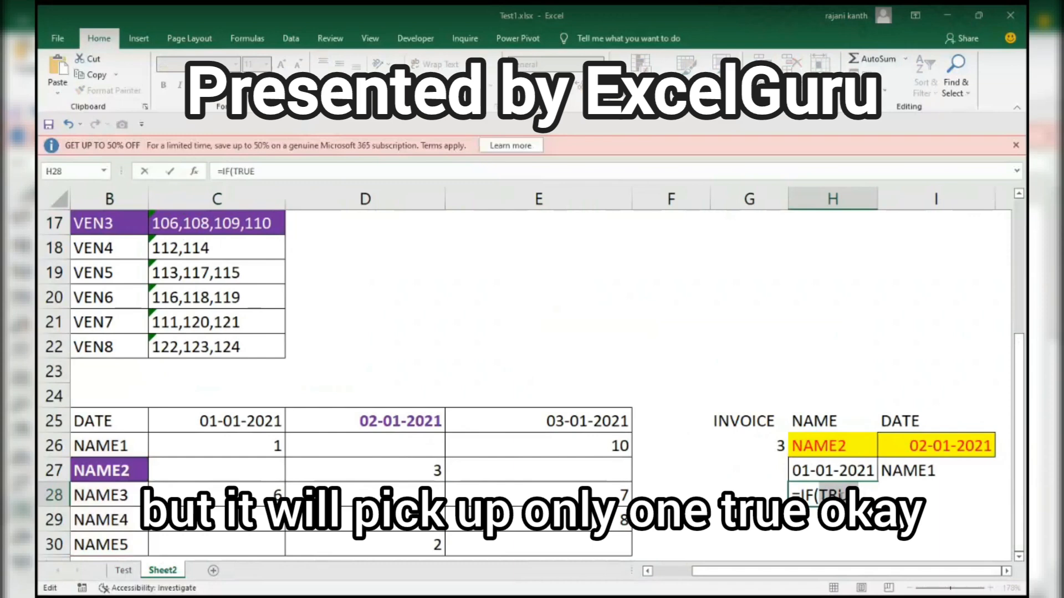
pyautogui.hotkey('ctrl', 'z')
pyautogui.click(997, 492)
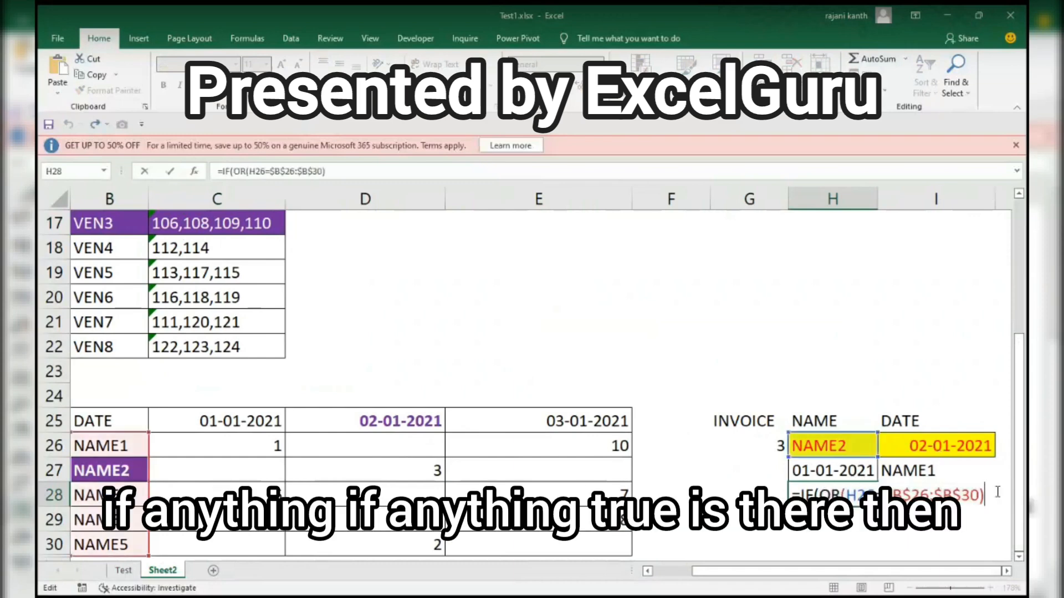
pyautogui.write(',')
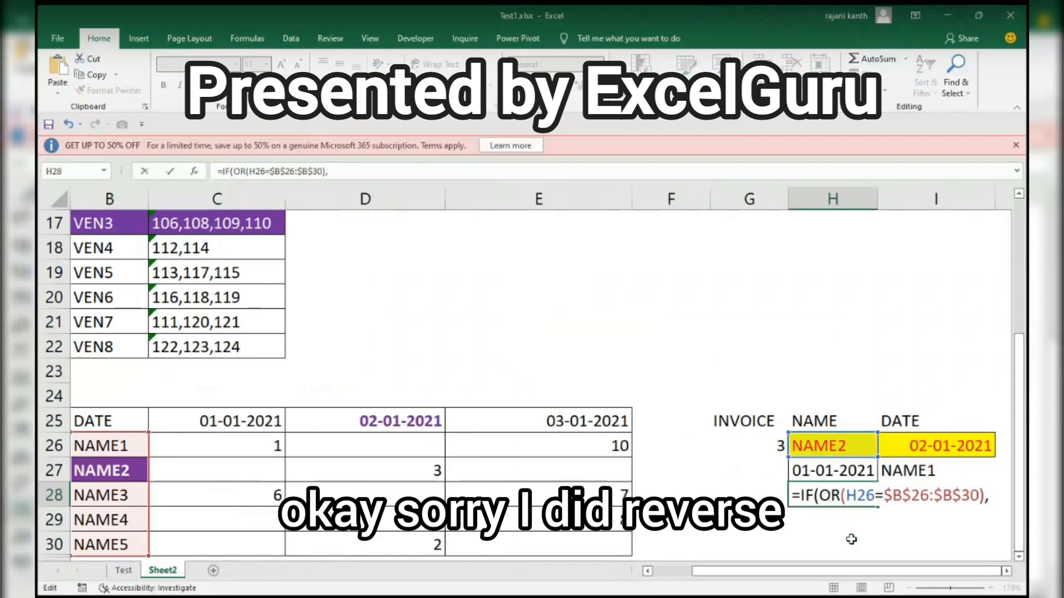
pyautogui.press('Escape')
# Step: Start a new formula in H28 comparing the invoice number in G26 with the invoice table C26:E30
pyautogui.write('=')
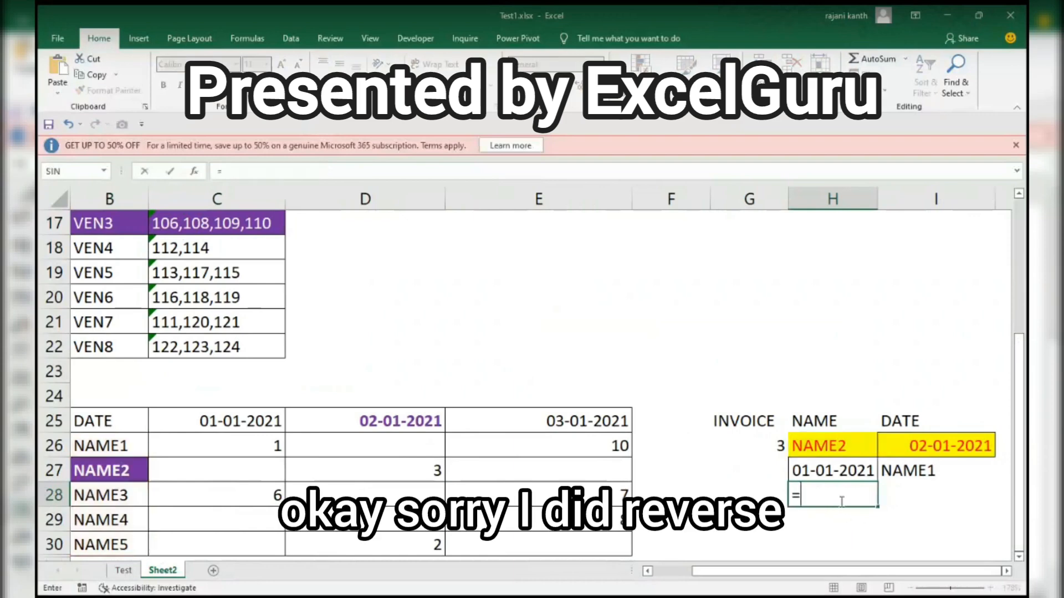
pyautogui.press('Left')
pyautogui.press('Up')
pyautogui.press('Up')
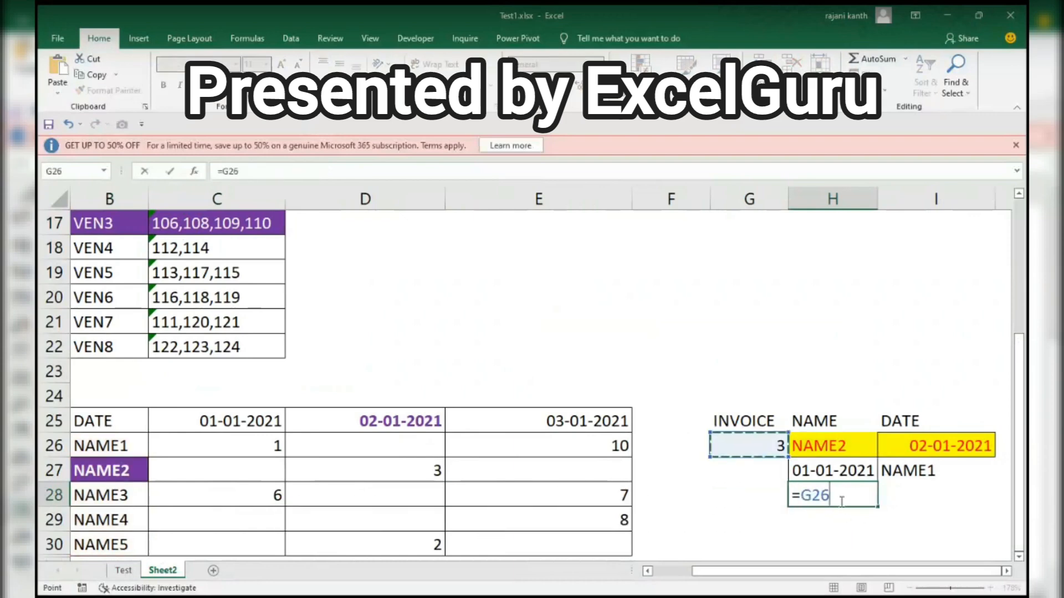
pyautogui.write('=')
pyautogui.moveTo(255, 446); pyautogui.dragTo(609, 469)
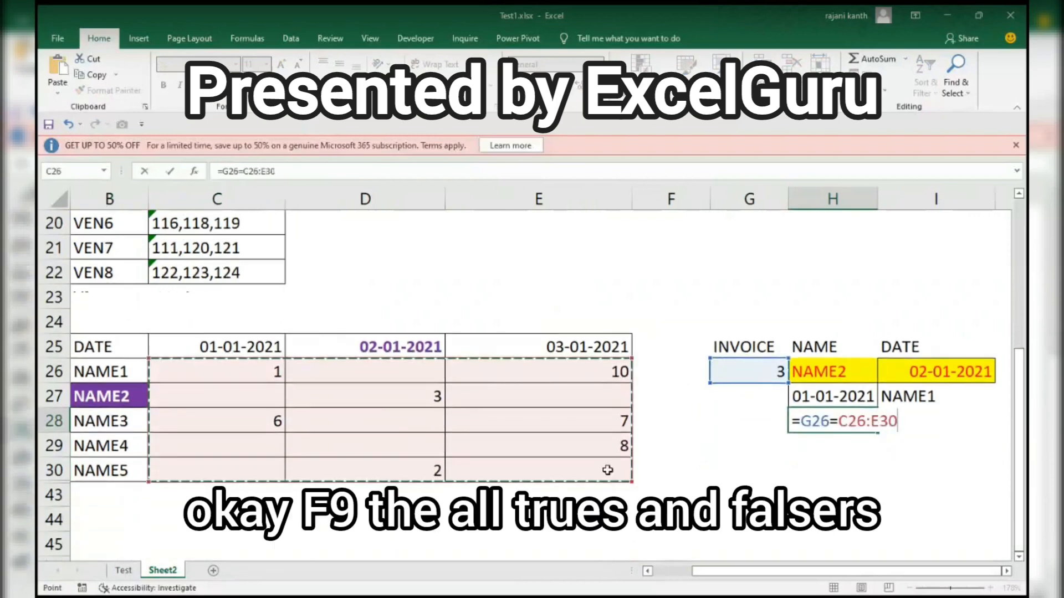
# Step: Preview the array from G26=C26:E30 in H28 and restore the expression
pyautogui.press('F9')
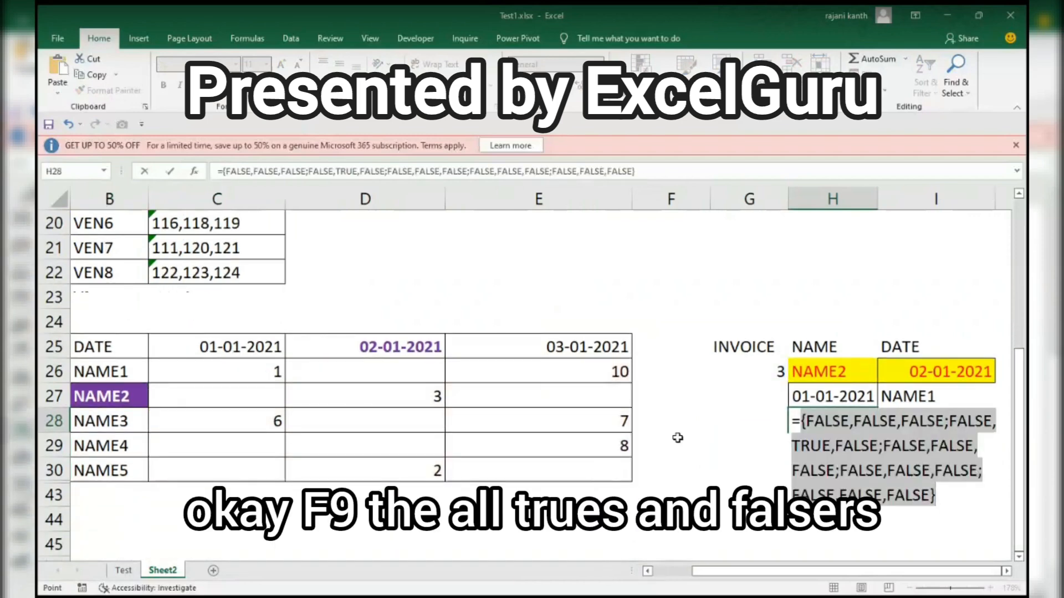
pyautogui.hotkey('ctrl', 'z')
pyautogui.click(802, 421)
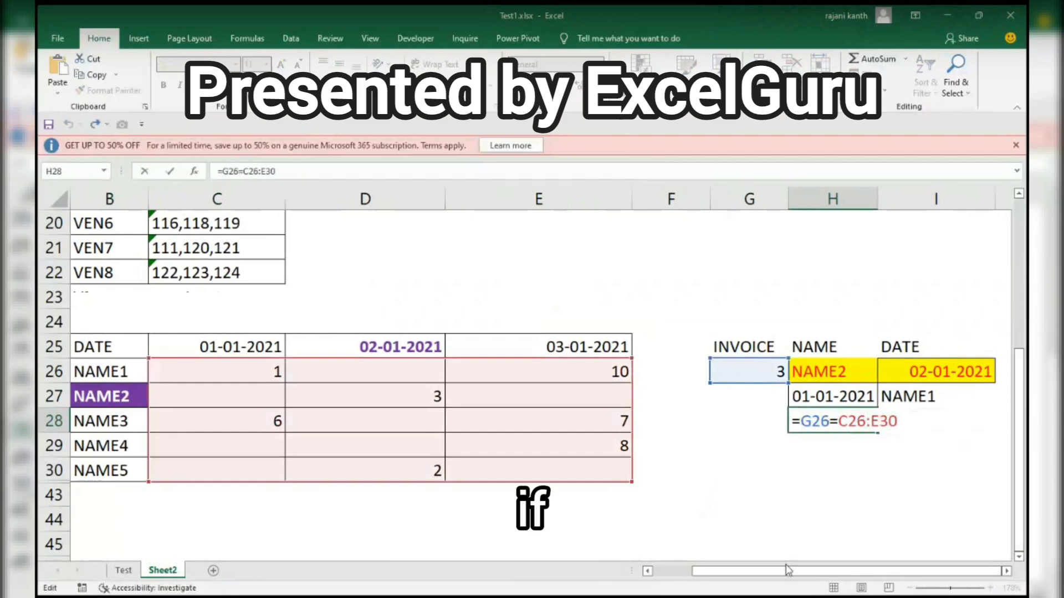
# Step: Extend the H28 formula to =IF(OR(G26=C26:E30,B26:B30)) and try to commit it
pyautogui.write('if')
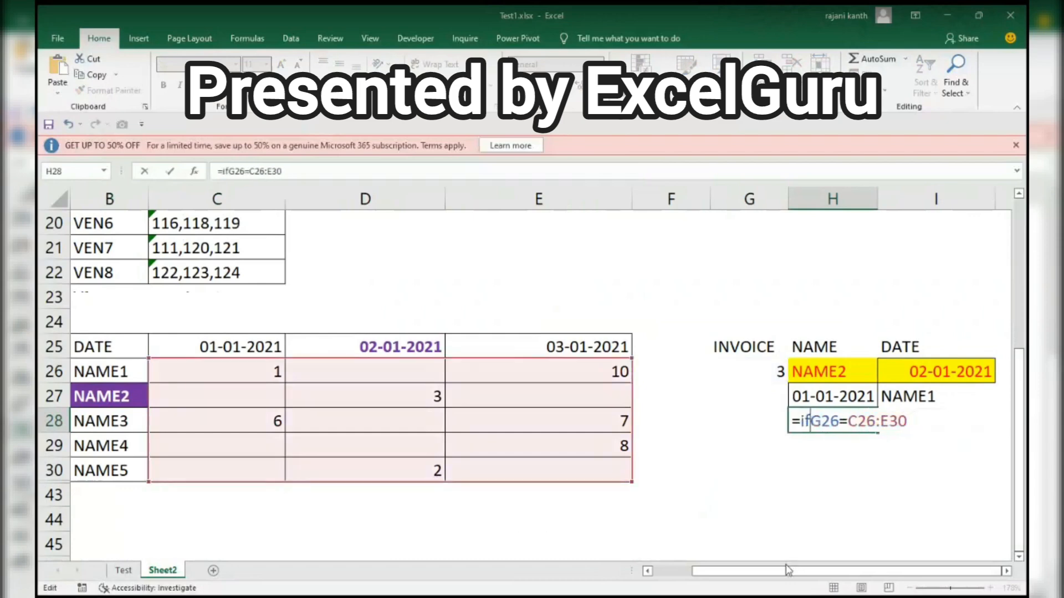
pyautogui.press('Tab')
pyautogui.write('or')
pyautogui.press('Tab')
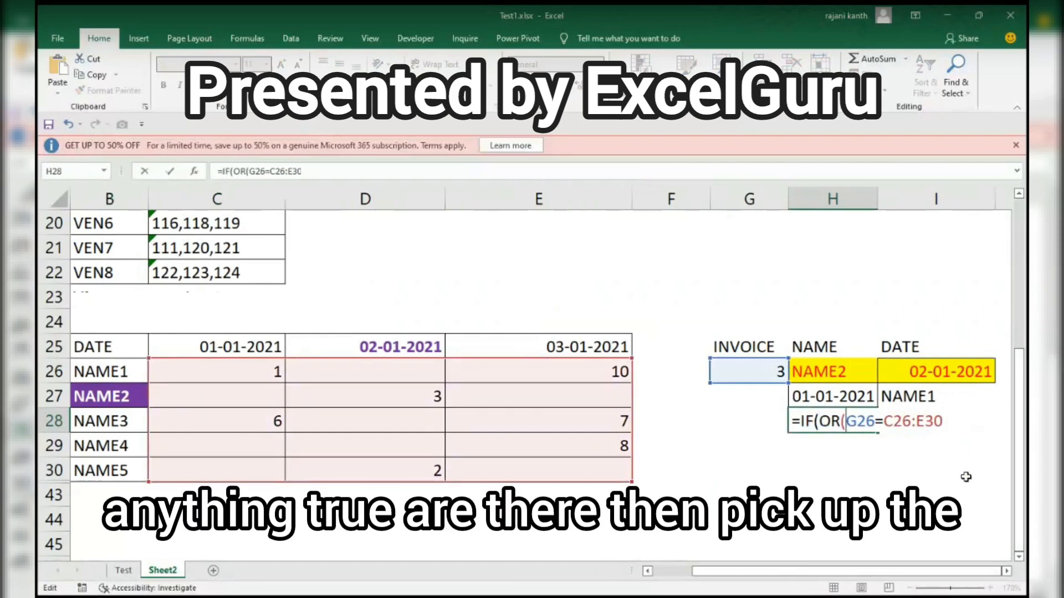
pyautogui.click(956, 421)
pyautogui.write(',')
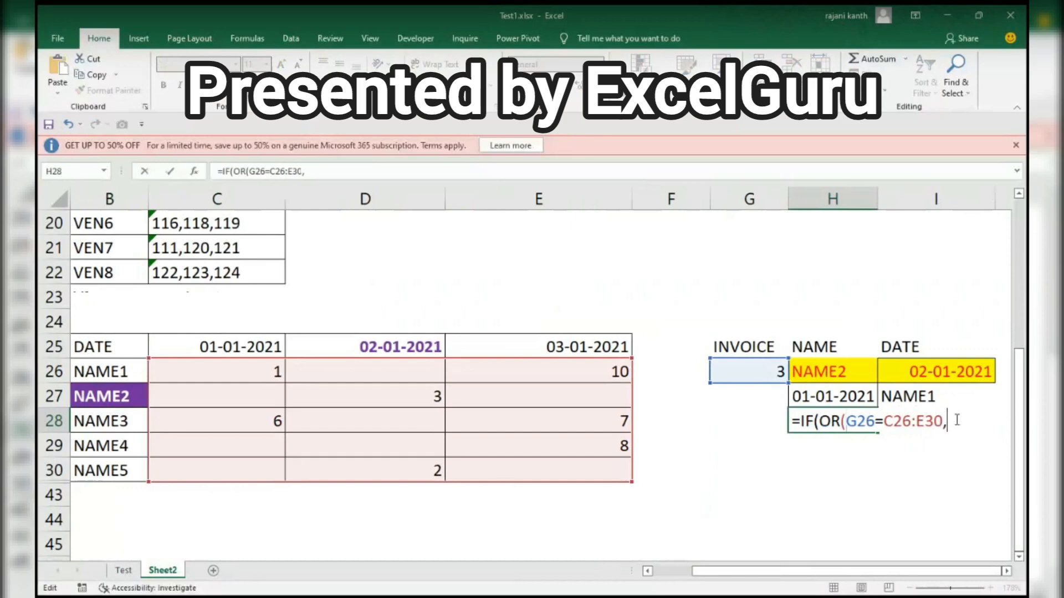
pyautogui.moveTo(114, 374); pyautogui.dragTo(113, 472)
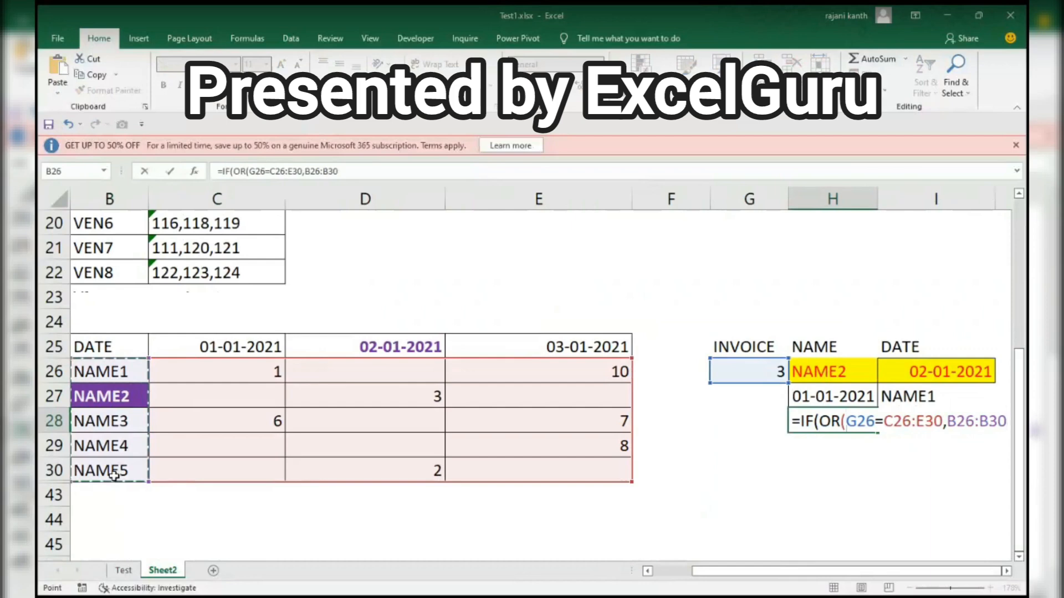
pyautogui.write('))')
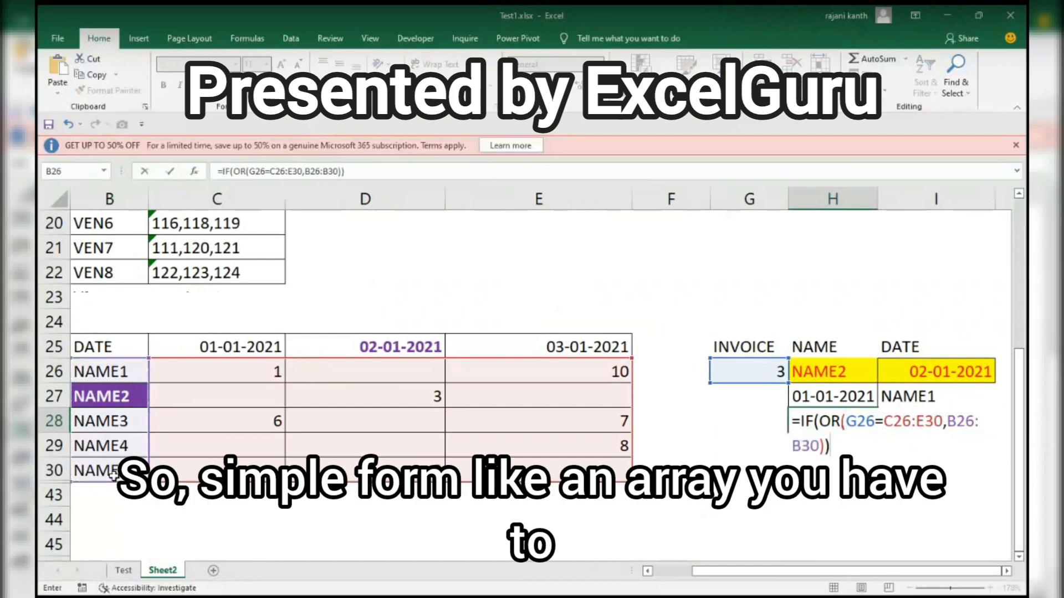
pyautogui.press('Return')
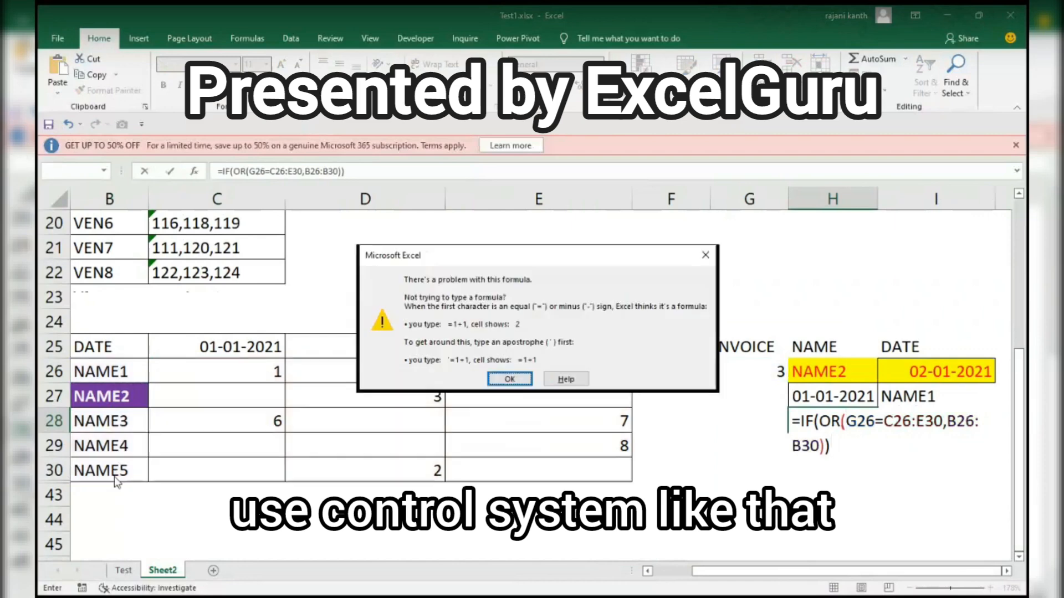
pyautogui.press('Return')
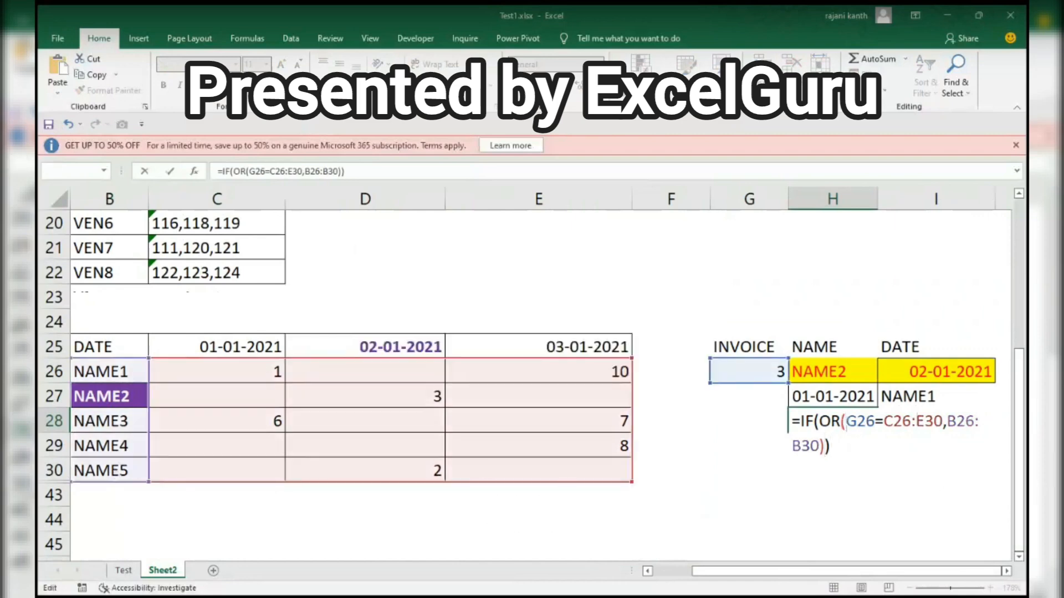
# Step: Correct the parentheses in H28 to =IF(OR(G26=C26:E30),B26:B30) and commit it as an array formula
pyautogui.moveTo(846, 421); pyautogui.dragTo(943, 422)
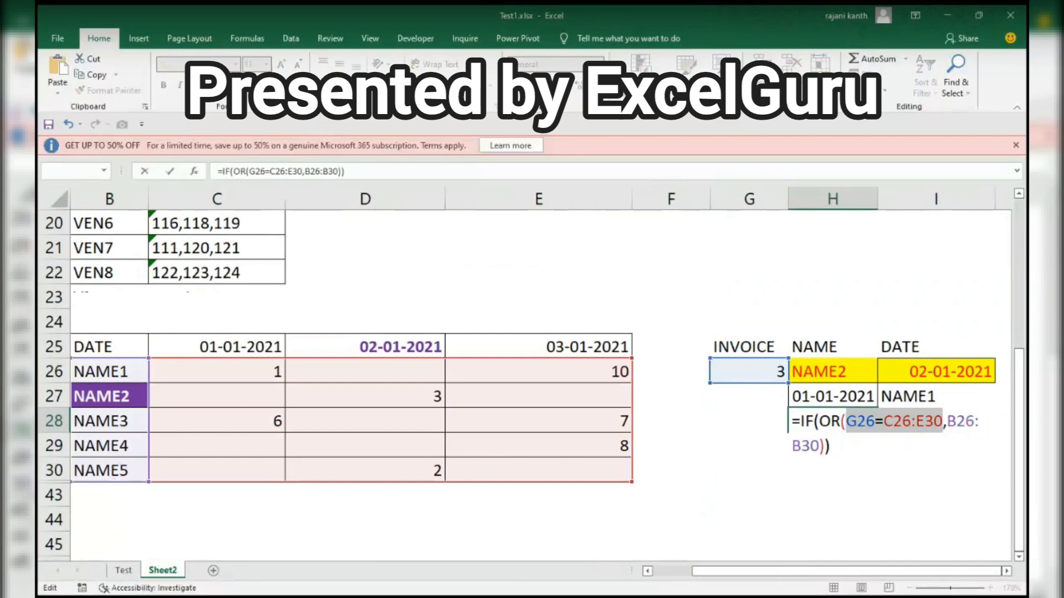
pyautogui.click(904, 474)
pyautogui.click(943, 422)
pyautogui.write(')')
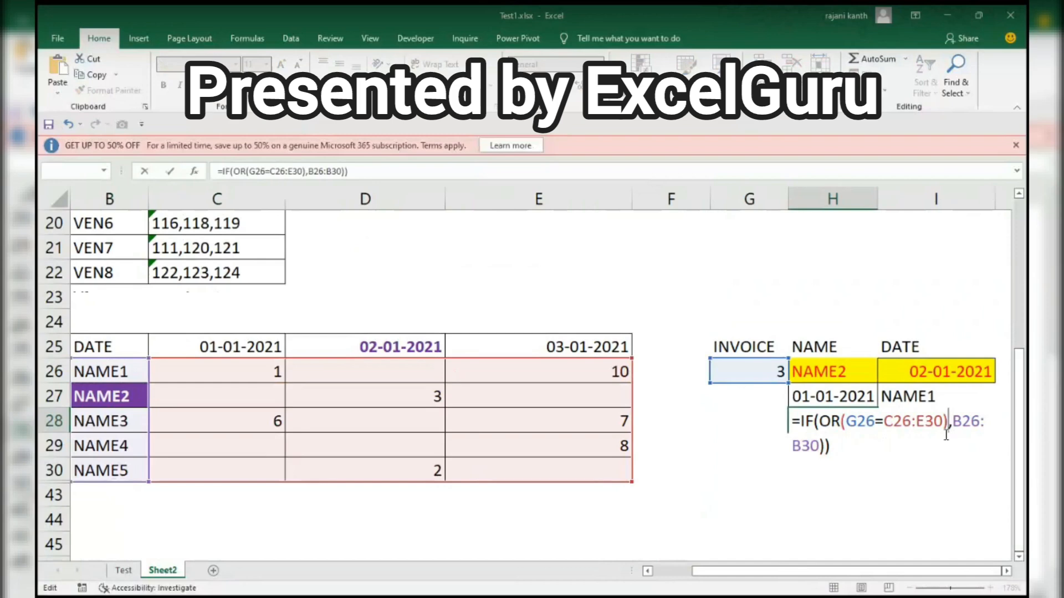
pyautogui.click(838, 452)
pyautogui.press('BackSpace')
pyautogui.hotkey('ctrl', 'Return')
pyautogui.press('F2')
pyautogui.hotkey('ctrl', 'shift', 'Return')
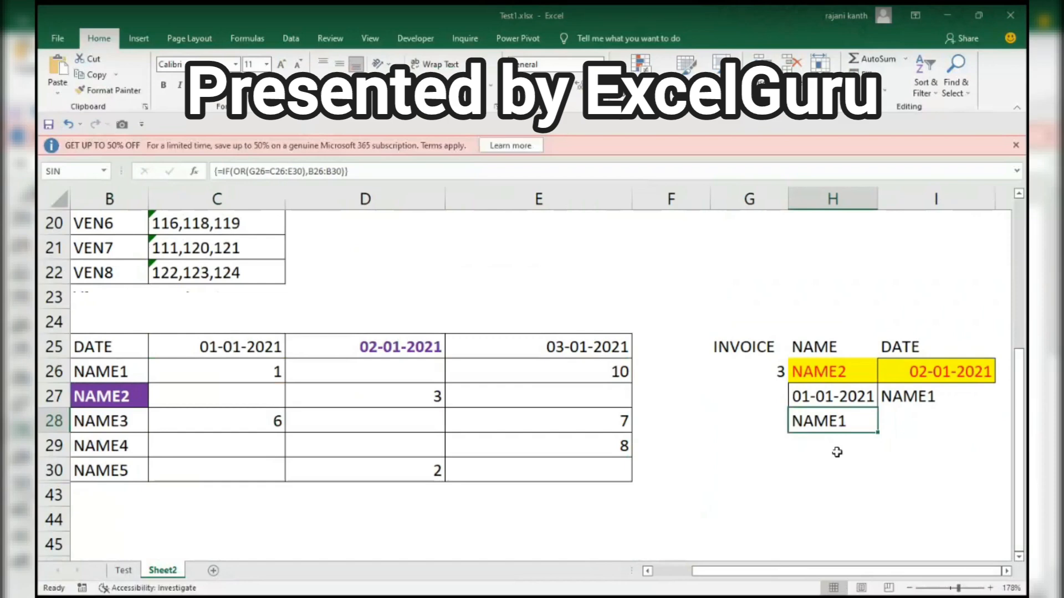
# Step: Copy the whole IF formula text from H28 and paste it into I28 under the DATE column
pyautogui.click(829, 425)
pyautogui.doubleClick(829, 425)
pyautogui.press('Escape')
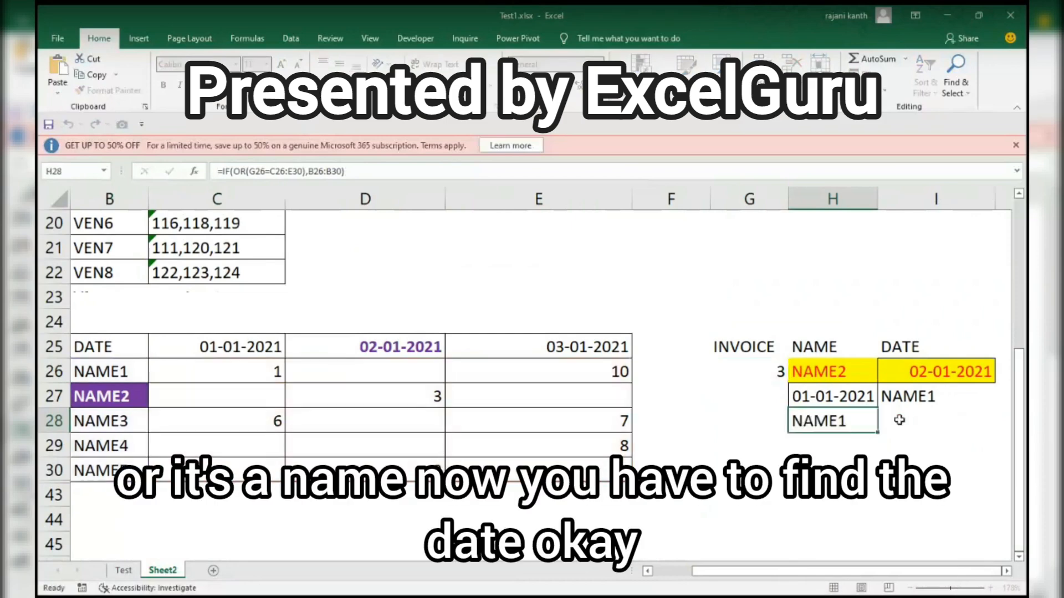
pyautogui.doubleClick(859, 424)
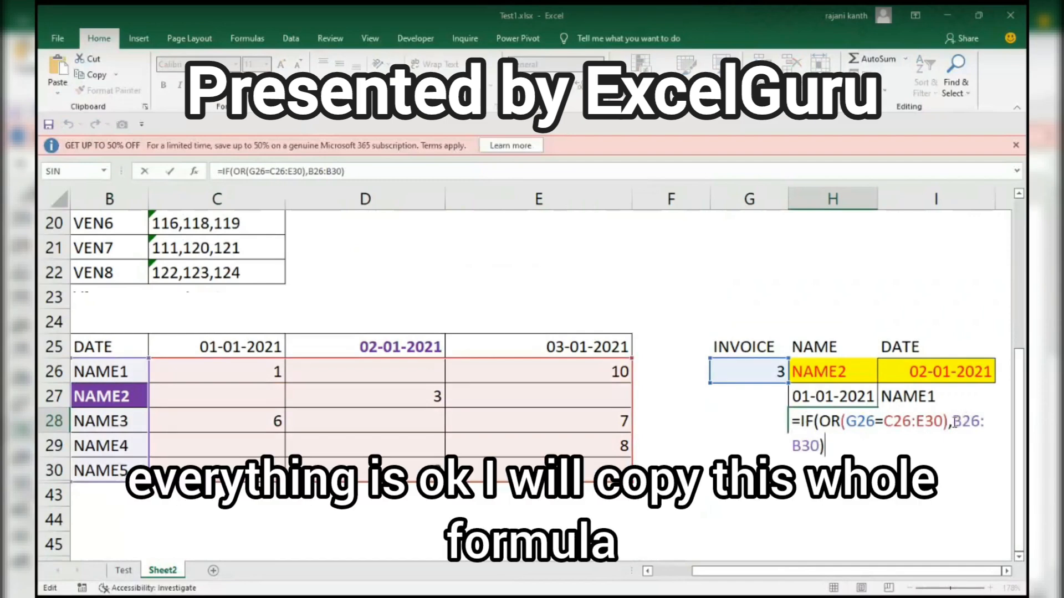
pyautogui.moveTo(826, 446); pyautogui.dragTo(783, 417)
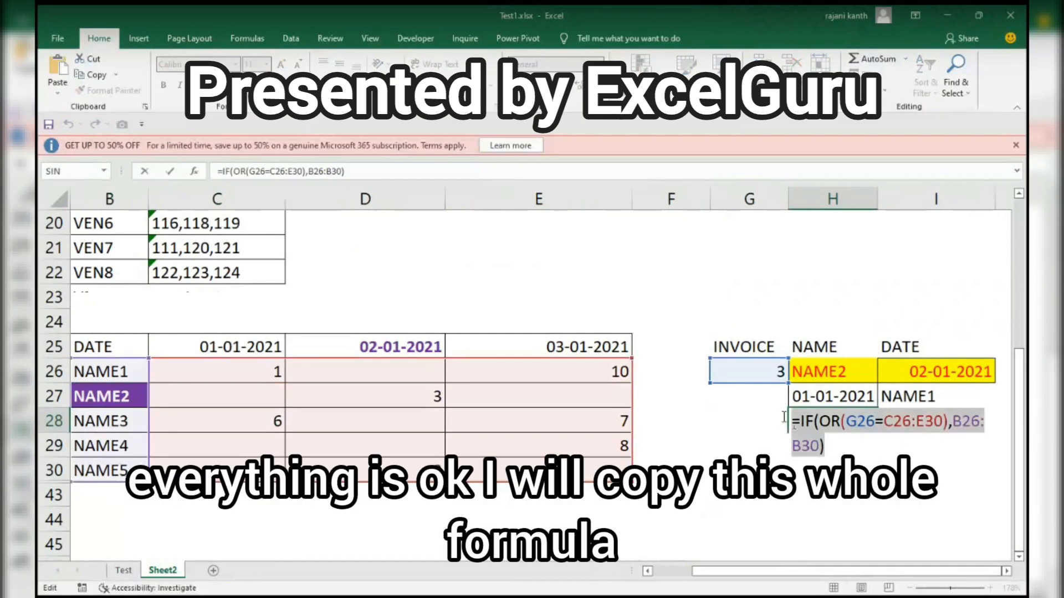
pyautogui.hotkey('ctrl', 'c')
pyautogui.press('Escape')
pyautogui.click(905, 421)
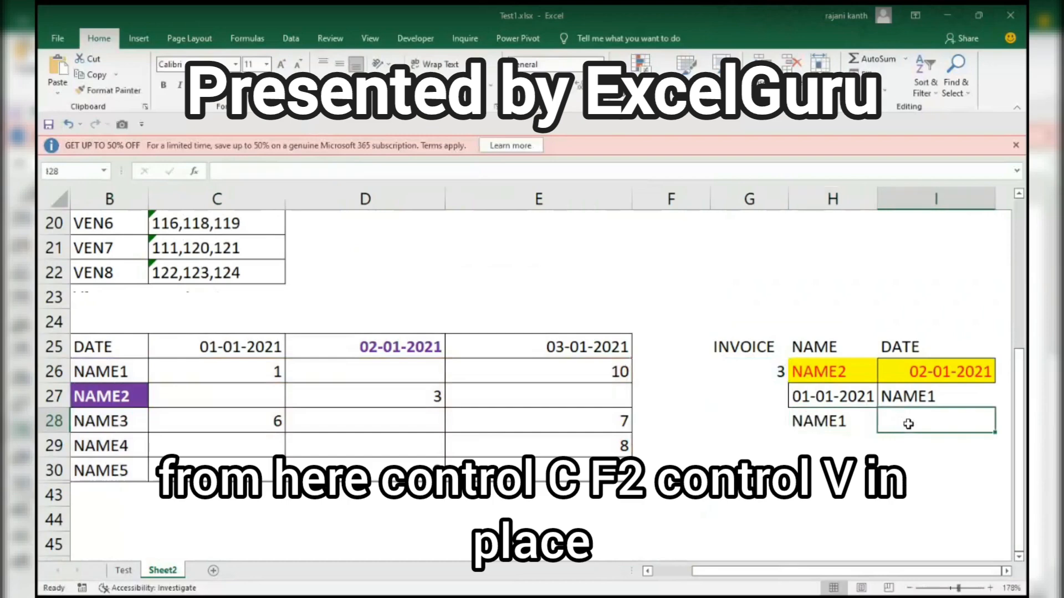
pyautogui.press('F2')
pyautogui.hotkey('ctrl', 'v')
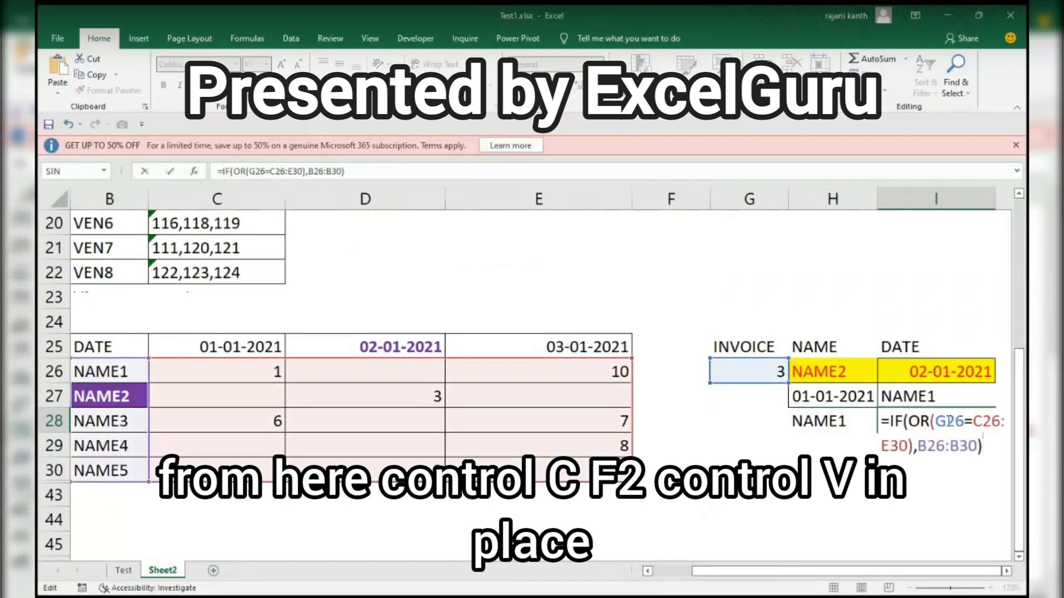
# Step: Replace B26:B30 with C25:E25 in the I28 formula, commit it as an array formula and format the result as a date
pyautogui.press('Left')
pyautogui.press('Left')
pyautogui.press('Left')
pyautogui.press('Left')
pyautogui.press('Left')
pyautogui.press('Left')
pyautogui.press('Left')
pyautogui.press('Left')
pyautogui.hotkey('shift', 'Right')
pyautogui.hotkey('shift', 'Right')
pyautogui.hotkey('shift', 'Right')
pyautogui.hotkey('shift', 'Right')
pyautogui.hotkey('shift', 'Right')
pyautogui.hotkey('shift', 'Right')
pyautogui.hotkey('shift', 'Right')
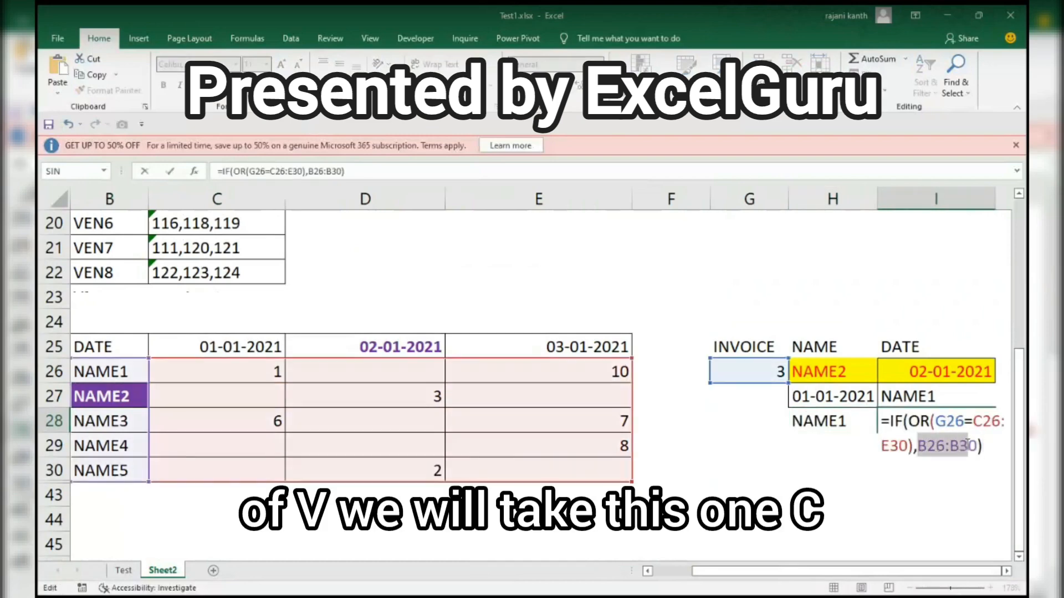
pyautogui.moveTo(216, 346); pyautogui.dragTo(575, 340)
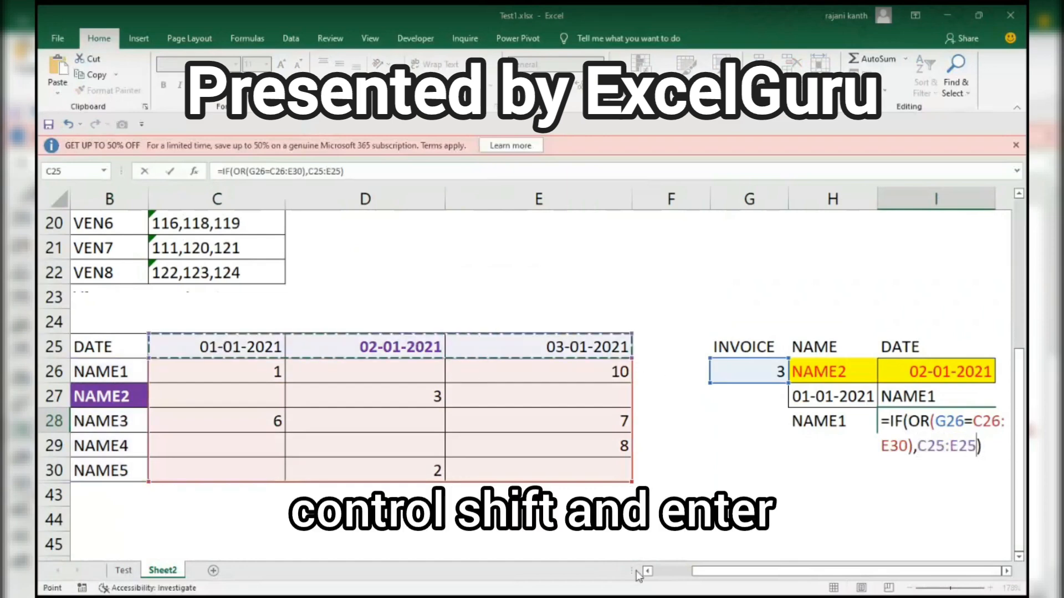
pyautogui.hotkey('ctrl', 'shift', 'Return')
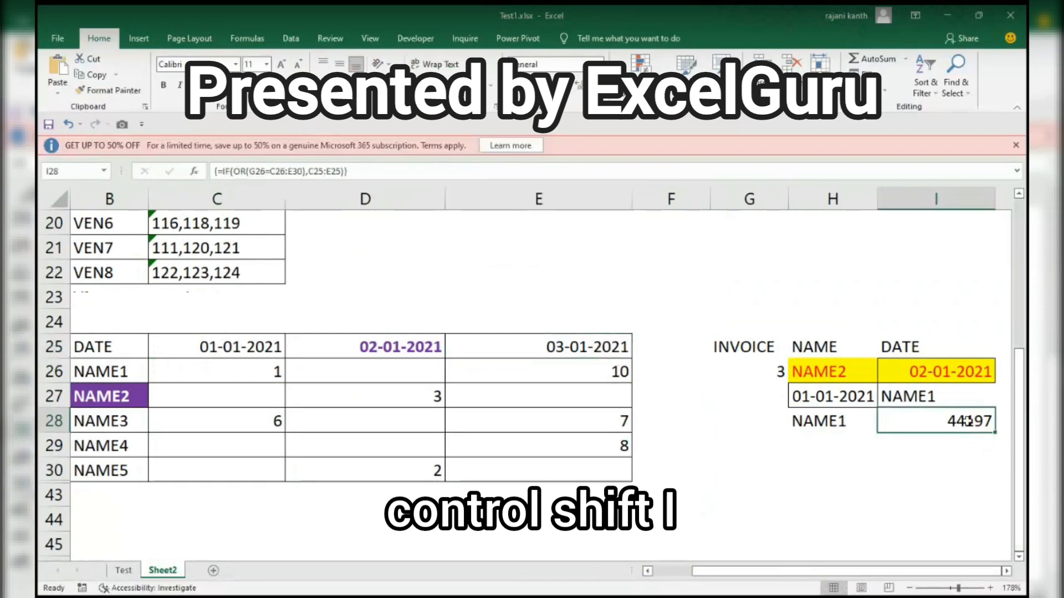
pyautogui.hotkey('ctrl', 'shift', '3')
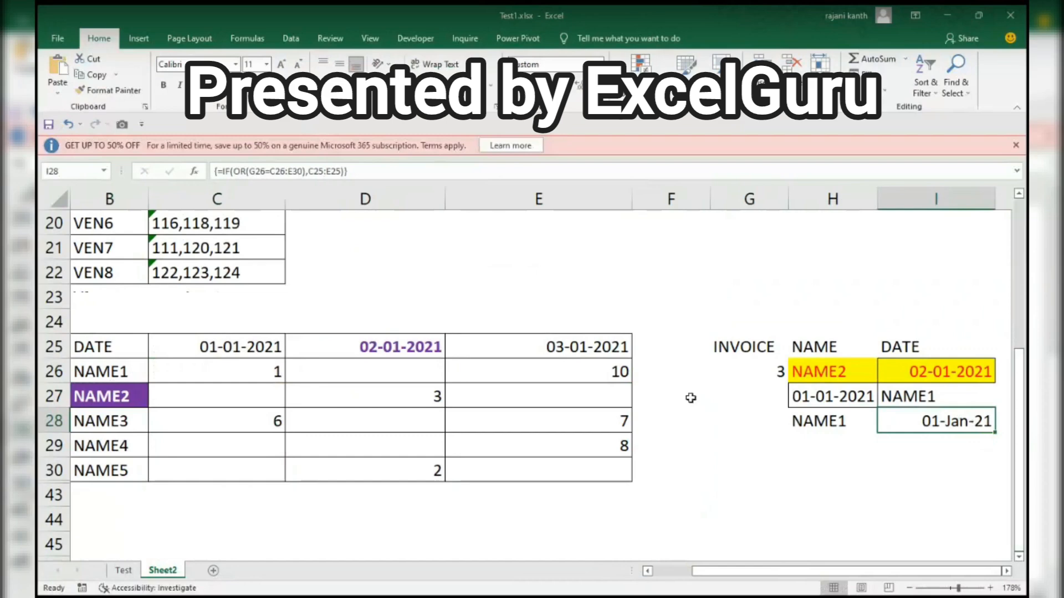
# Step: Set the invoice number in G26 to 7 to test the name and date lookups
pyautogui.click(767, 373)
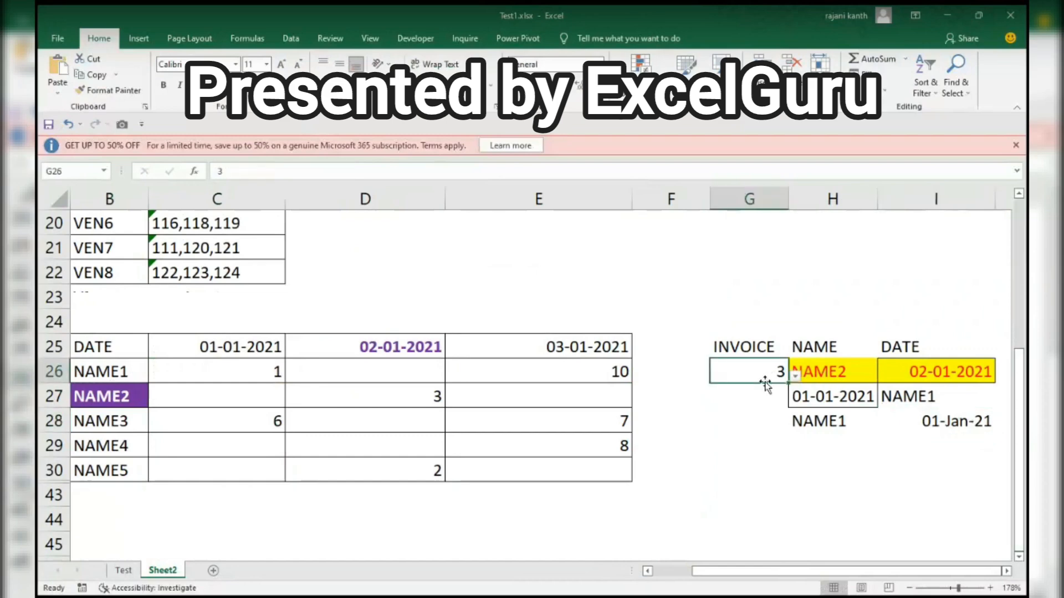
pyautogui.write('7')
pyautogui.press('Return')
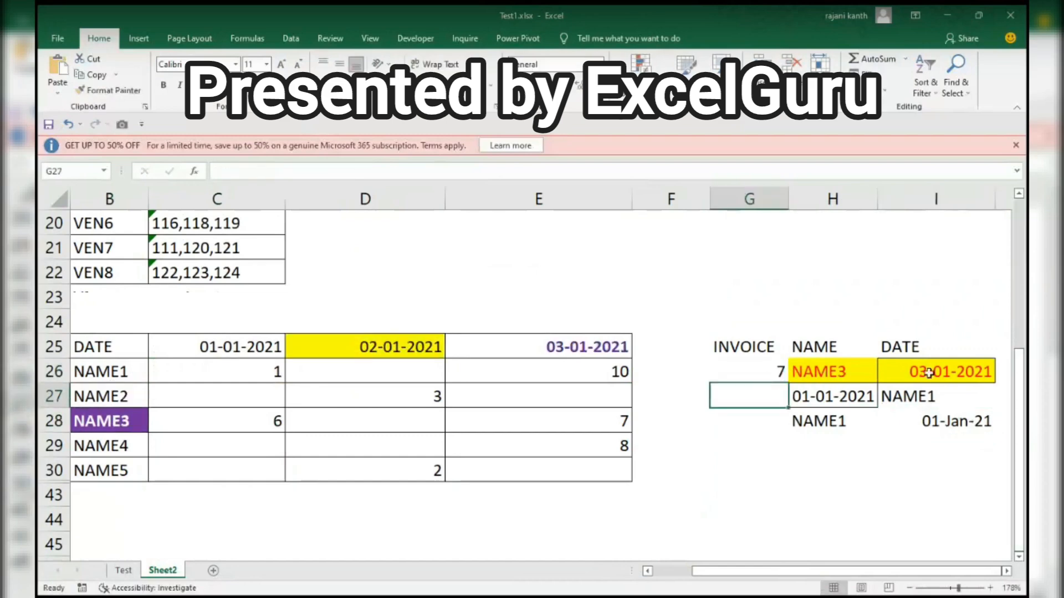
# Step: Copy the cell formatting of the 02-01-2021 header in D25 onto I28
pyautogui.click(960, 422)
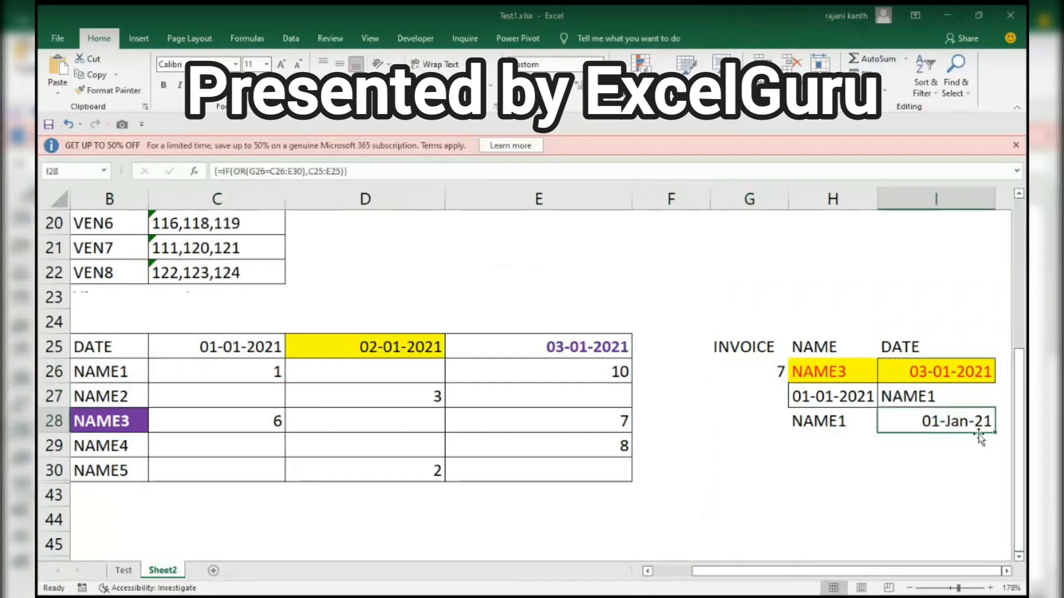
pyautogui.click(357, 353)
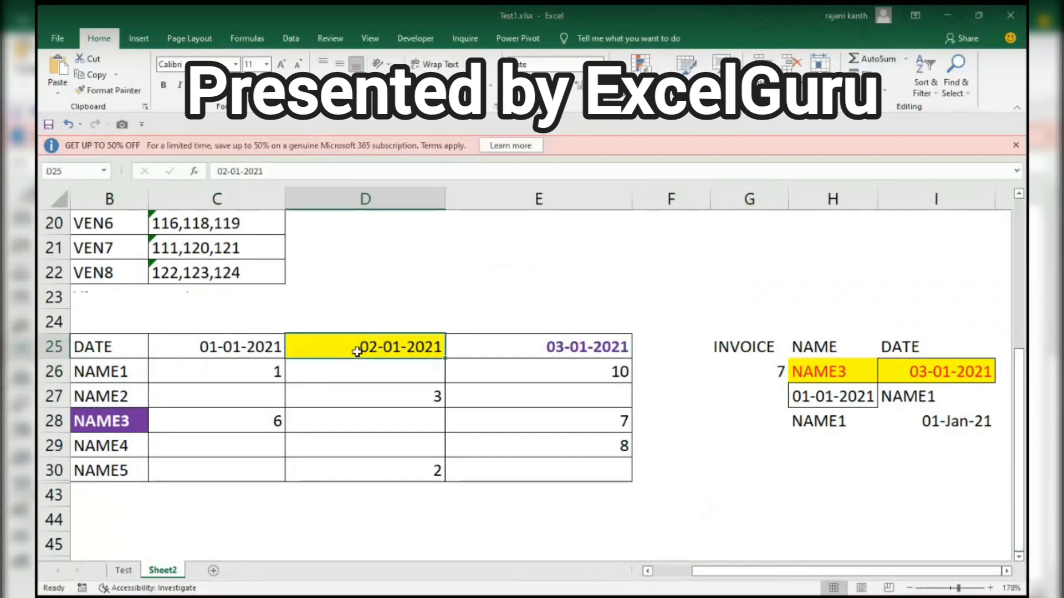
pyautogui.click(108, 90)
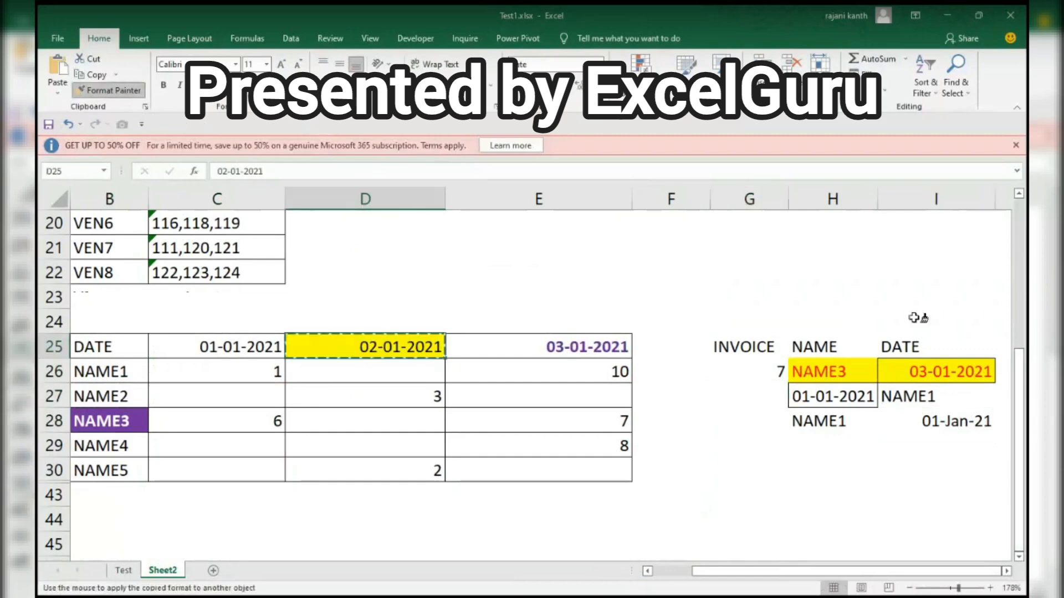
pyautogui.click(964, 428)
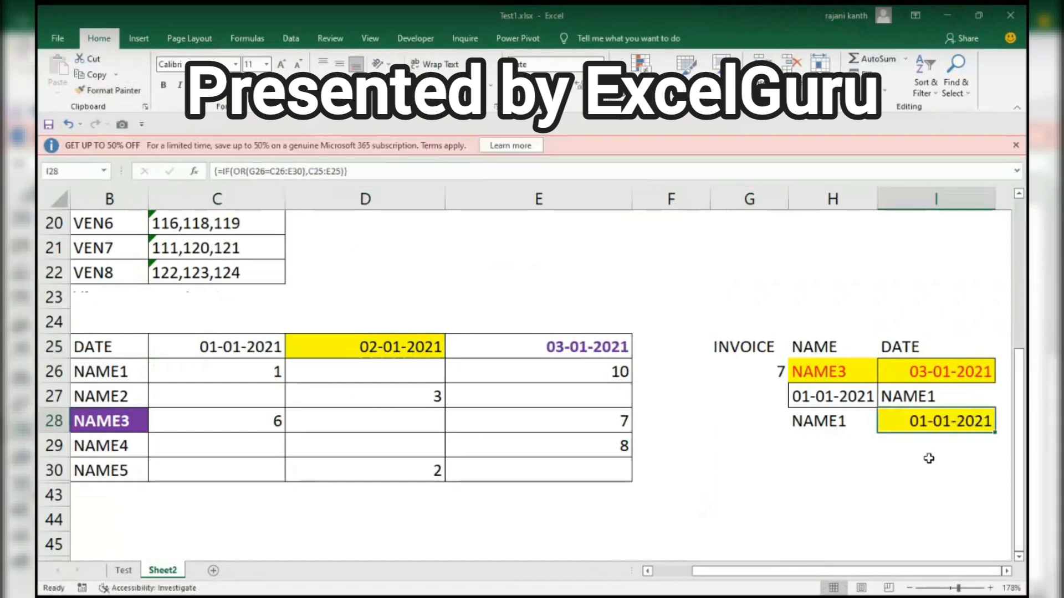
# Step: Test the lookup formulas by setting the invoice number in G26 to 1, 2 and 8 in turn
pyautogui.click(770, 374)
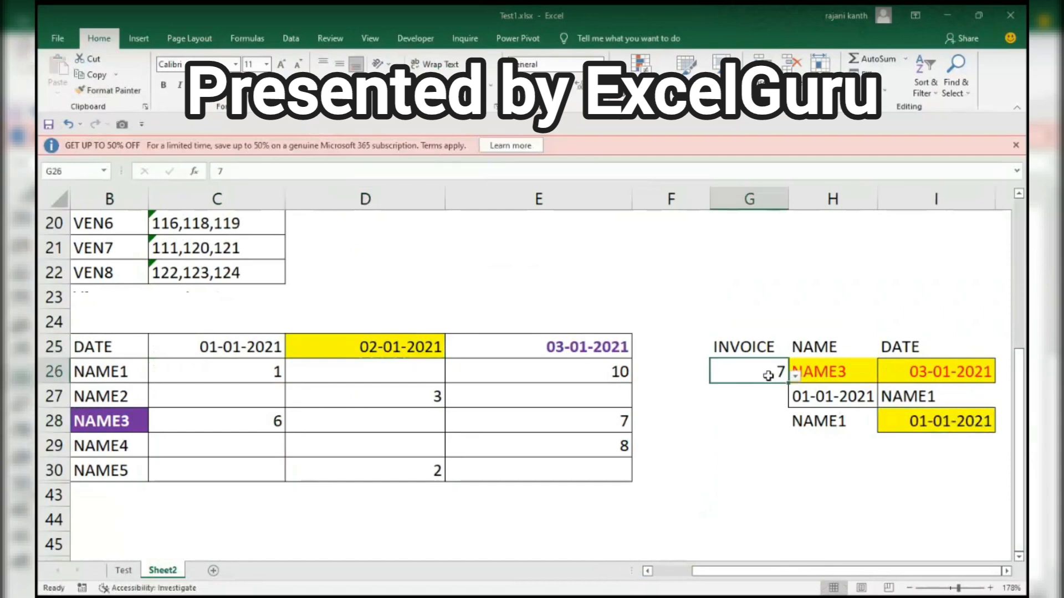
pyautogui.write('1')
pyautogui.press('Return')
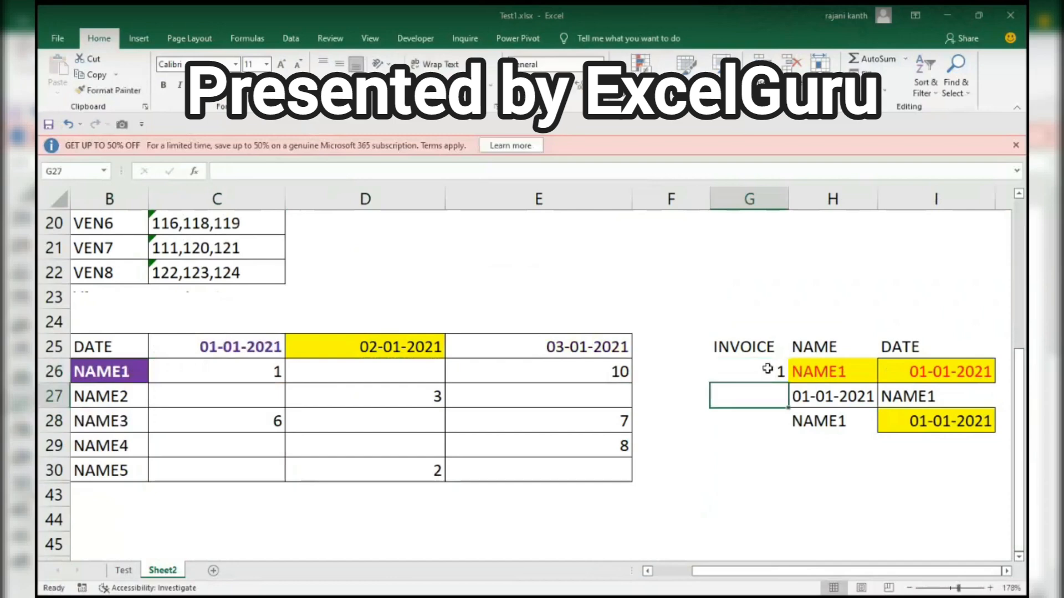
pyautogui.click(766, 369)
pyautogui.write('2')
pyautogui.press('Return')
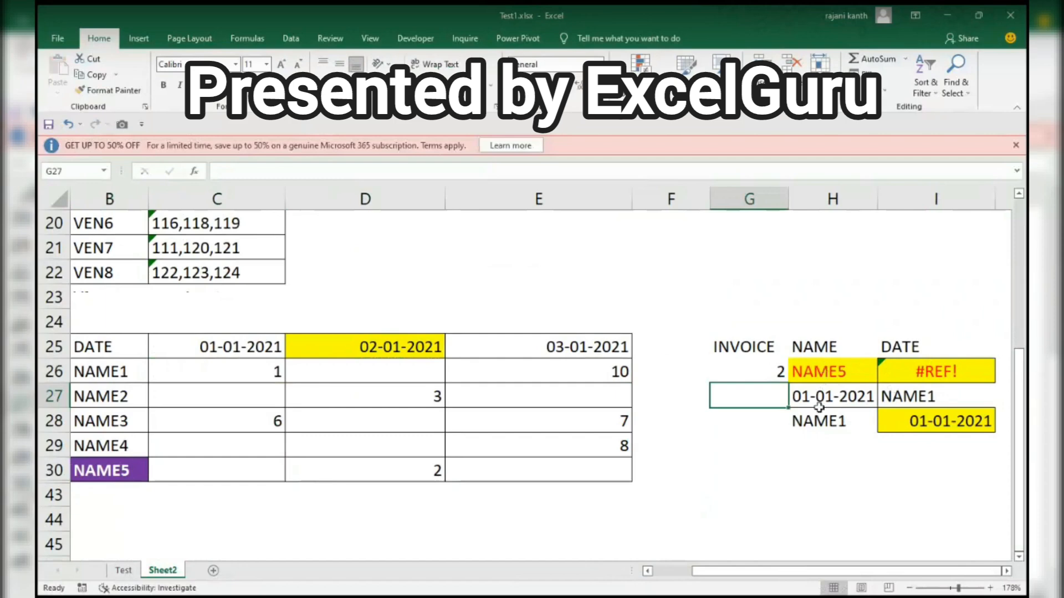
pyautogui.click(759, 373)
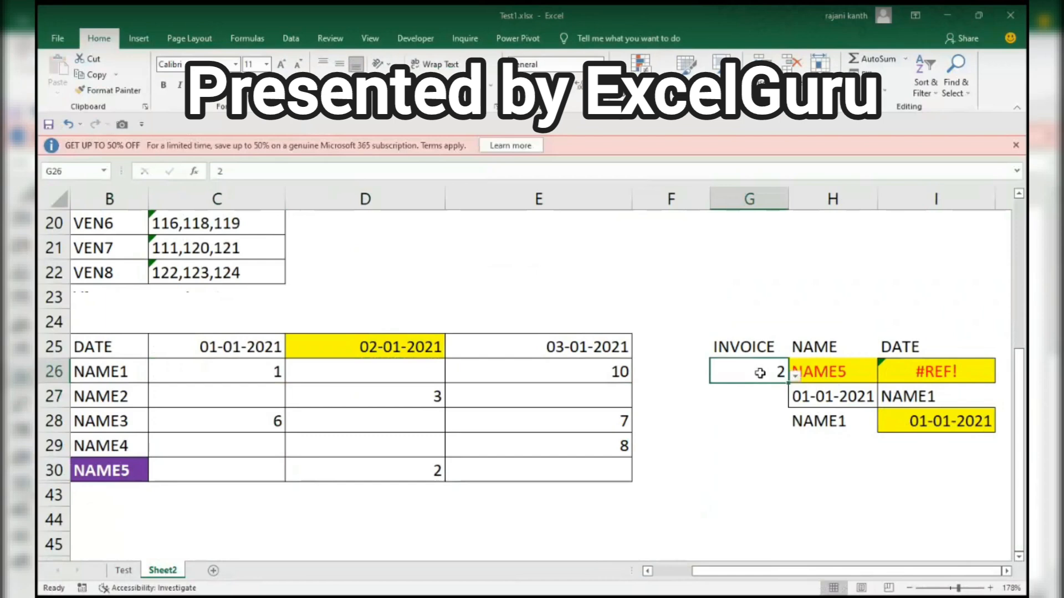
pyautogui.write('8')
pyautogui.press('Return')
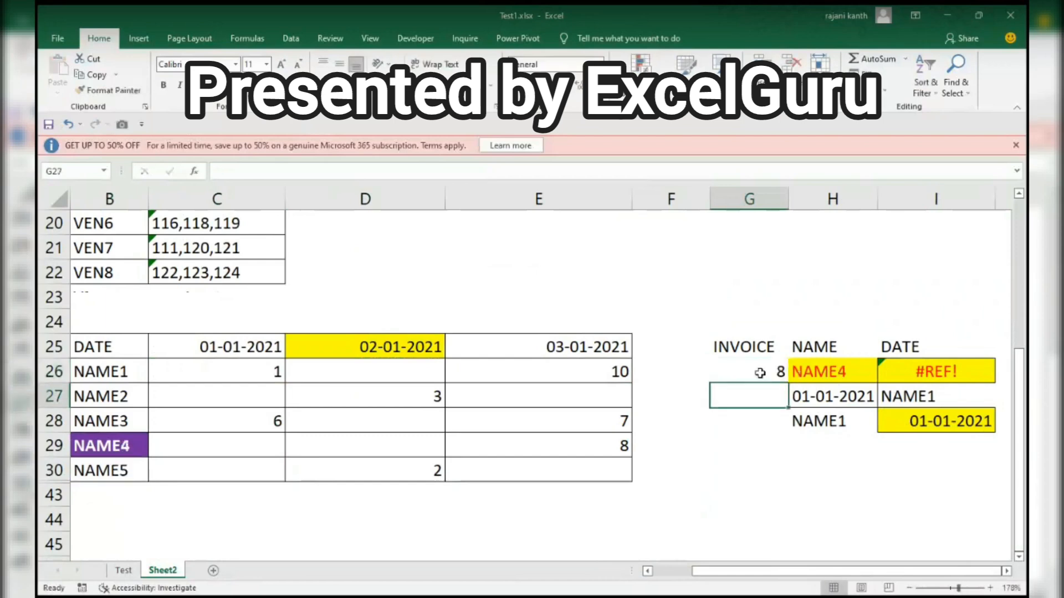
# Step: Inspect the ranges referenced by the H28 formula and recommit it as an array formula
pyautogui.click(914, 427)
pyautogui.click(825, 424)
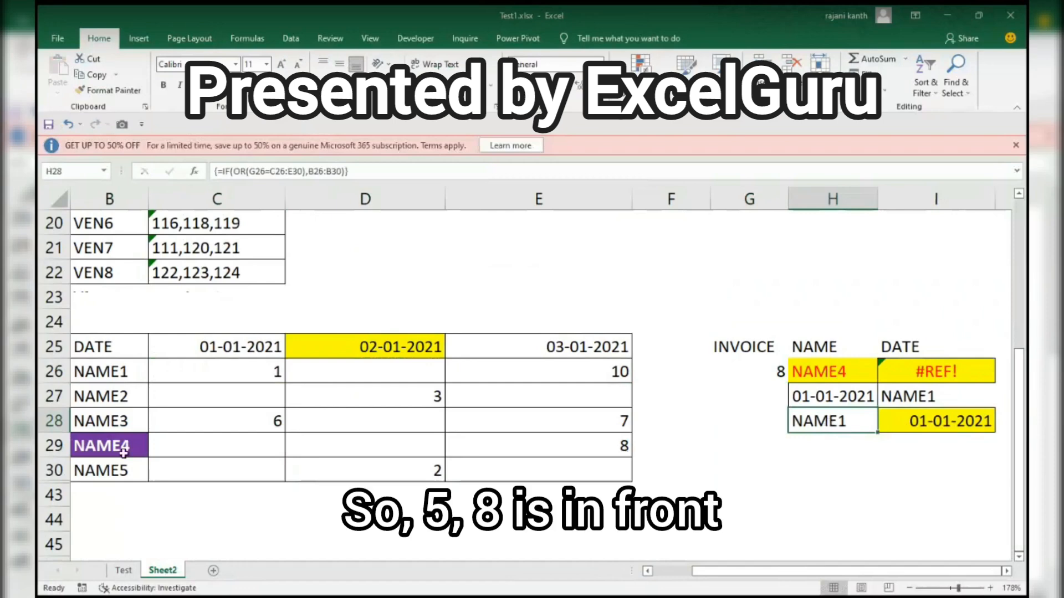
pyautogui.press('F2')
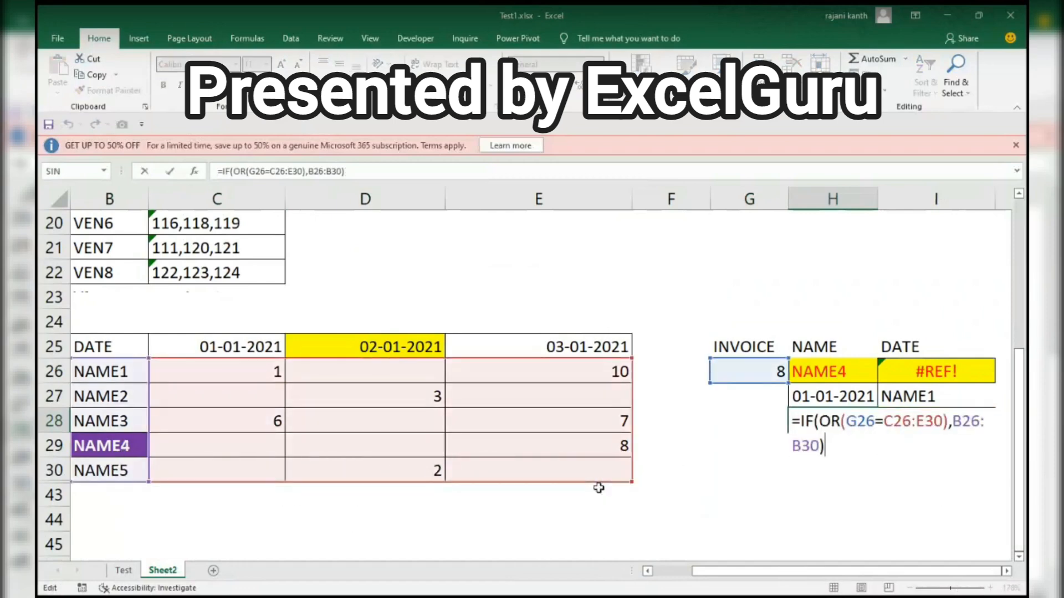
pyautogui.hotkey('ctrl', 'shift', 'Return')
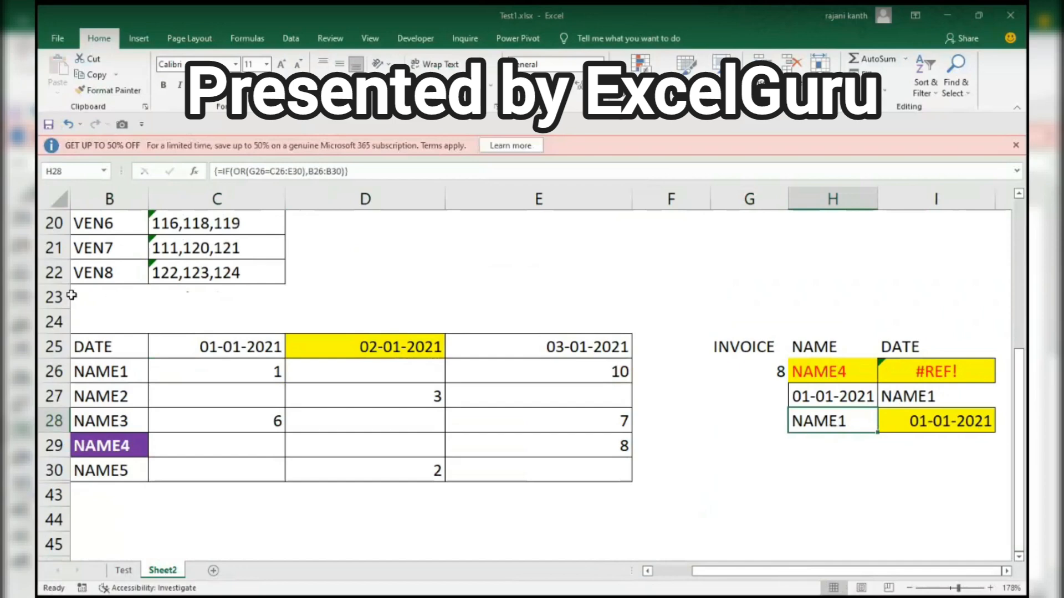
pyautogui.moveTo(53, 298); pyautogui.dragTo(55, 322)
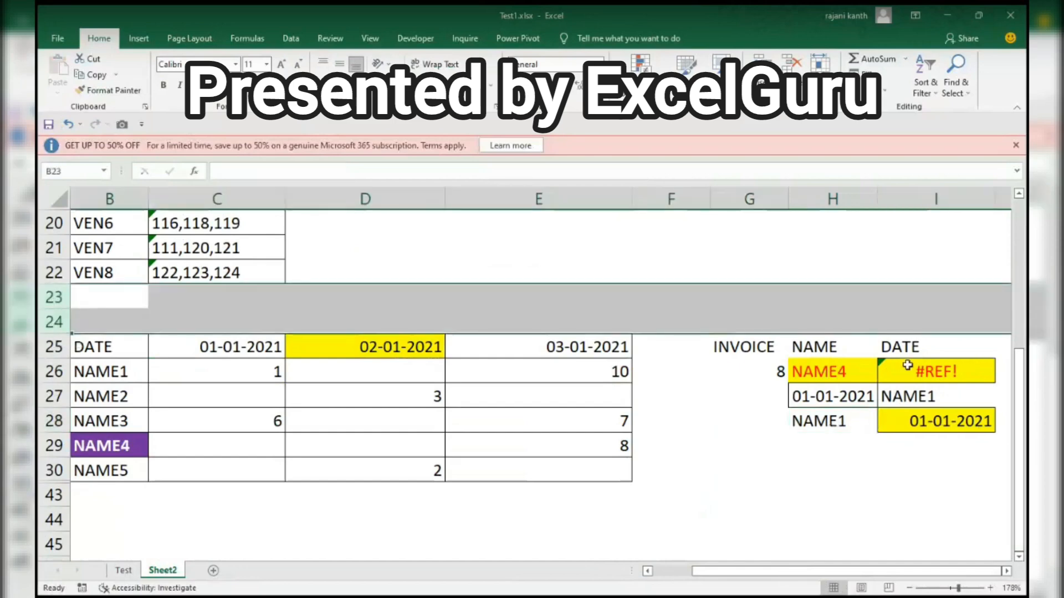
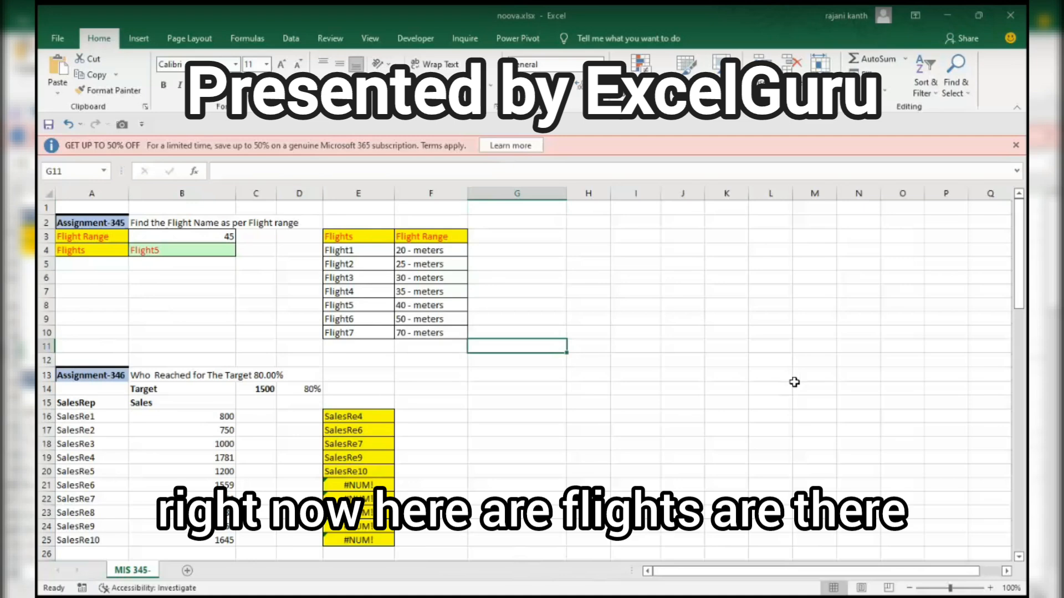
# Step: Examine the flight names in E4:E10, their ranges in F4:F10 and the requested flight range in B3
pyautogui.moveTo(347, 251); pyautogui.dragTo(354, 347)
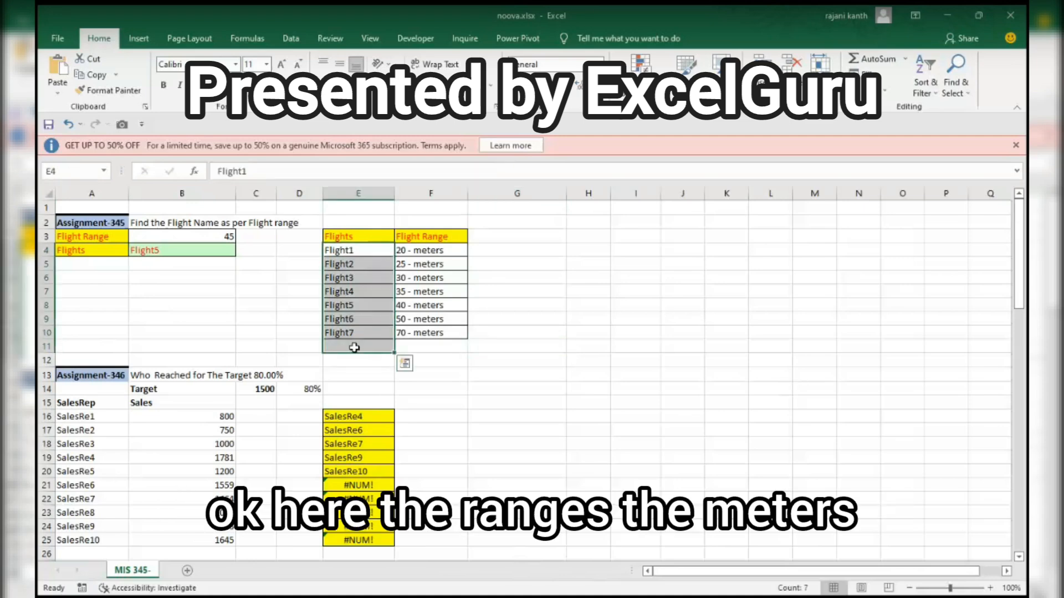
pyautogui.moveTo(428, 253); pyautogui.dragTo(432, 333)
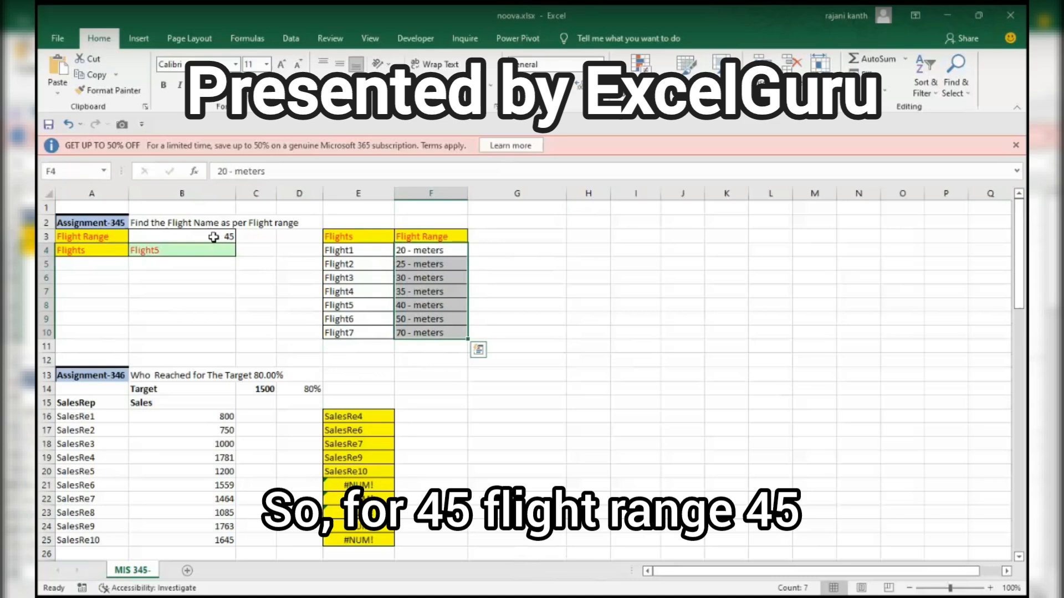
pyautogui.click(214, 237)
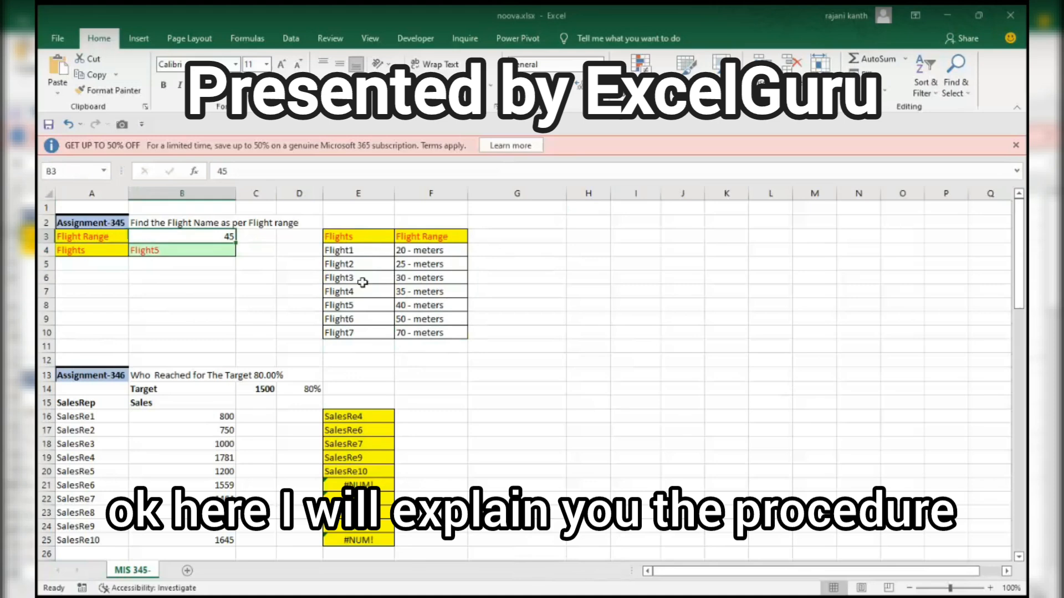
pyautogui.click(180, 302)
# Step: Delete the existing LOOKUP formula from the Flights result cell B4
pyautogui.click(257, 251)
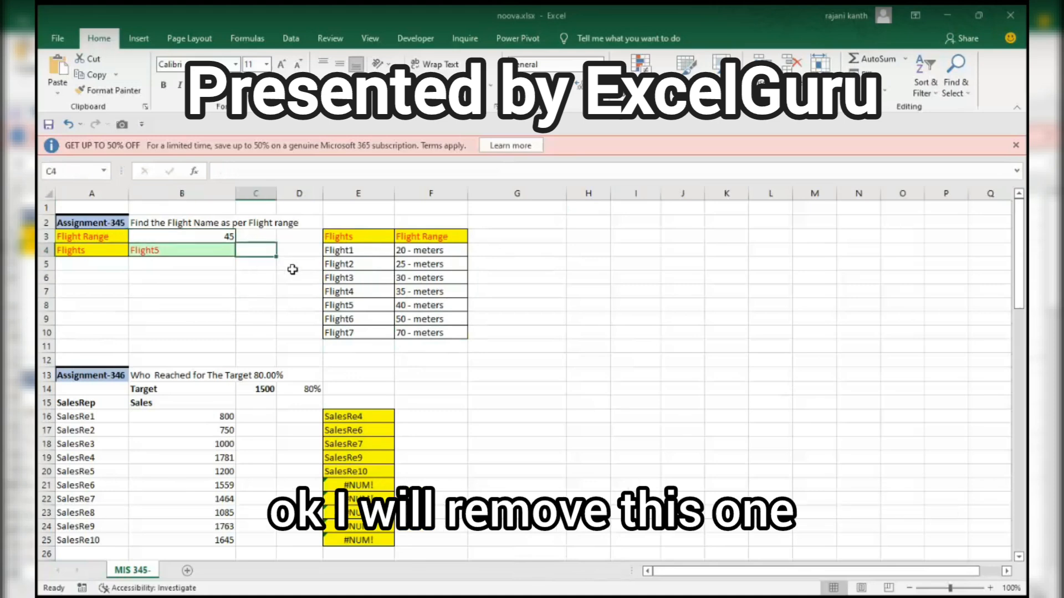
pyautogui.press('Left')
pyautogui.press('Down')
pyautogui.press('Up')
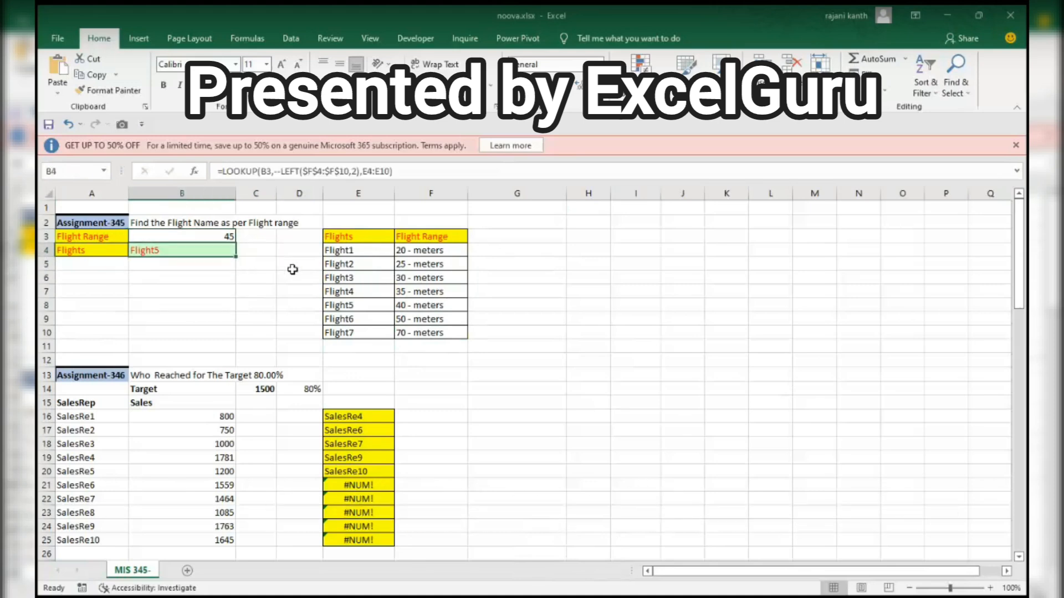
pyautogui.press('Down')
pyautogui.hotkey('shift', 'Up')
pyautogui.press('Delete')
pyautogui.press('Up')
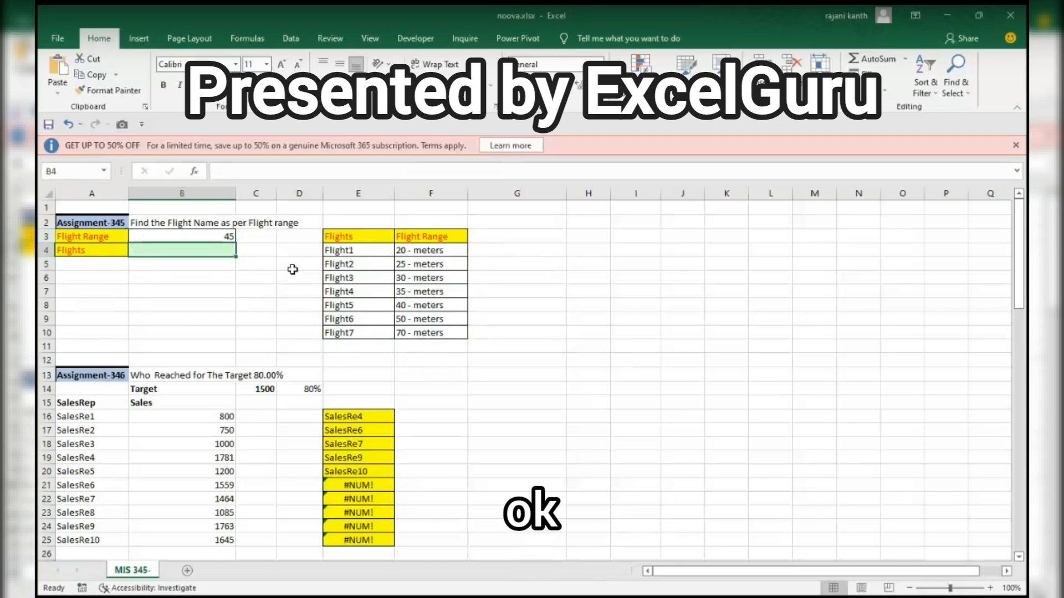
# Step: Write =LEFT($F$4:$F$10,2) in B4 to extract the two leading digits of the flight ranges, keeping the formula open
pyautogui.press('Up')
pyautogui.press('Down')
pyautogui.write('=')
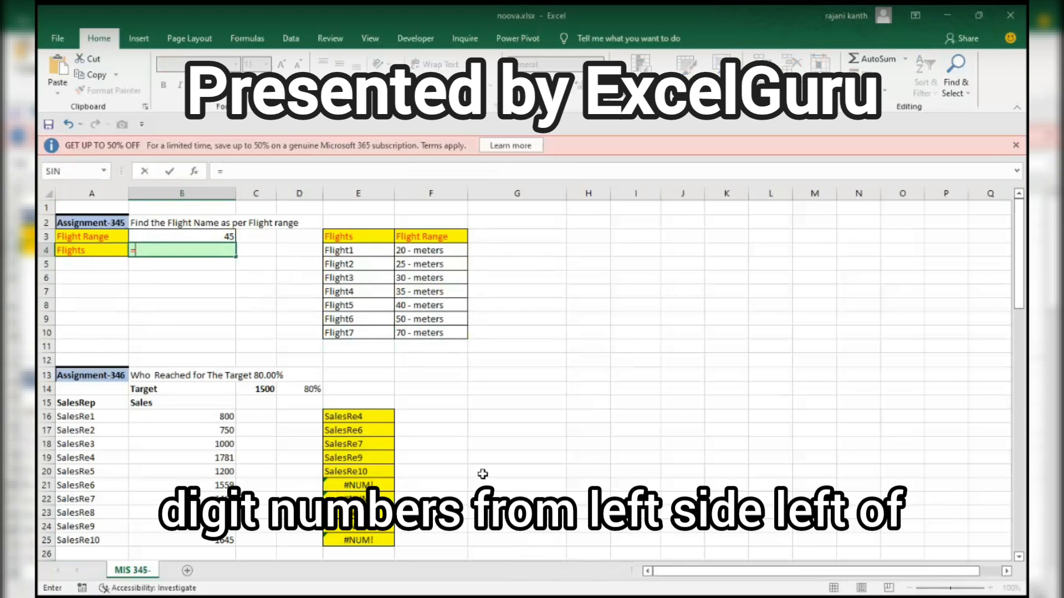
pyautogui.write('LEFT(')
pyautogui.press('Right')
pyautogui.press('Right')
pyautogui.press('Right')
pyautogui.press('Right')
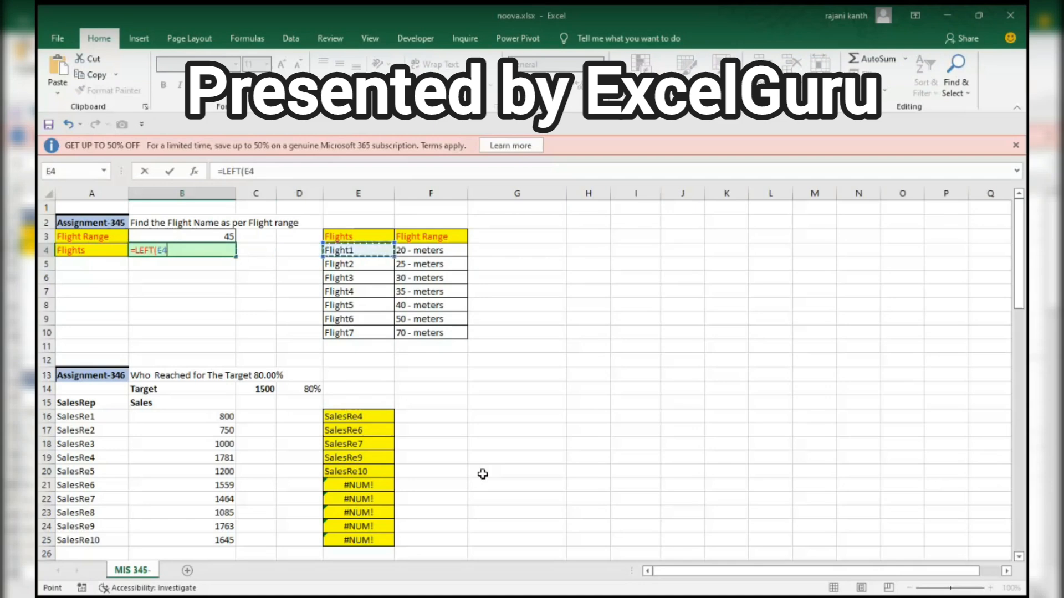
pyautogui.hotkey('ctrl', 'shift', 'Down')
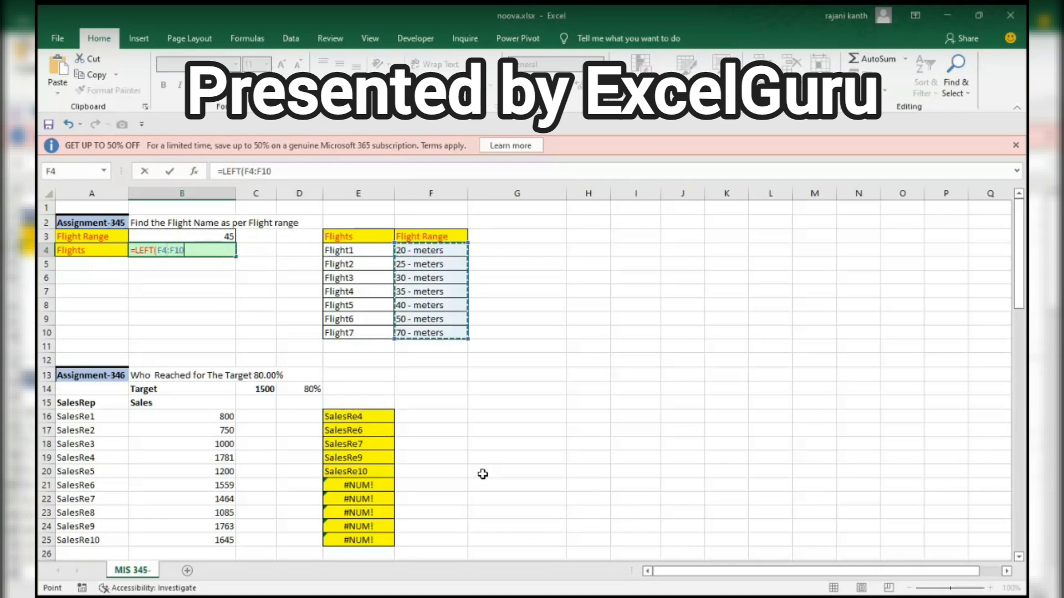
pyautogui.press('F4')
pyautogui.write(',')
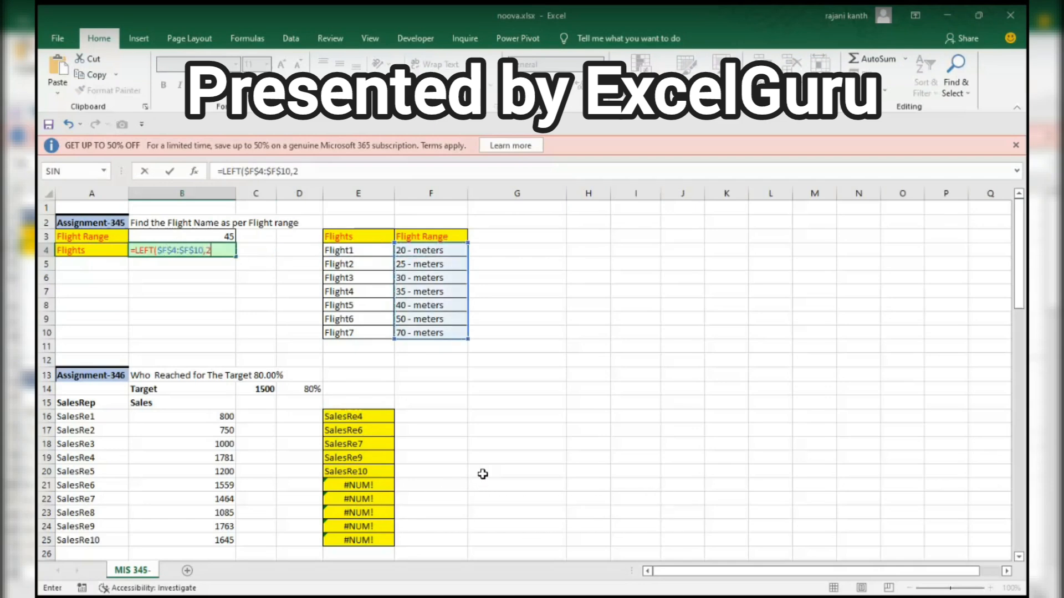
pyautogui.write('2)')
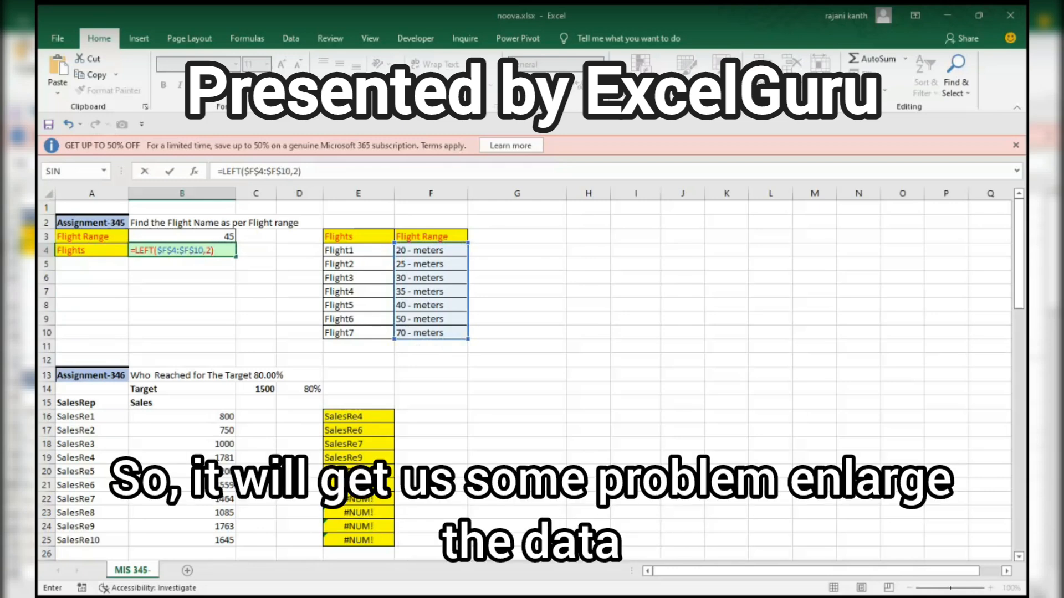
# Step: Replace the fixed character count in the B4 LEFT formula with a SEARCH function that looks for "-"
pyautogui.press('BackSpace')
pyautogui.press('BackSpace')
pyautogui.write('search')
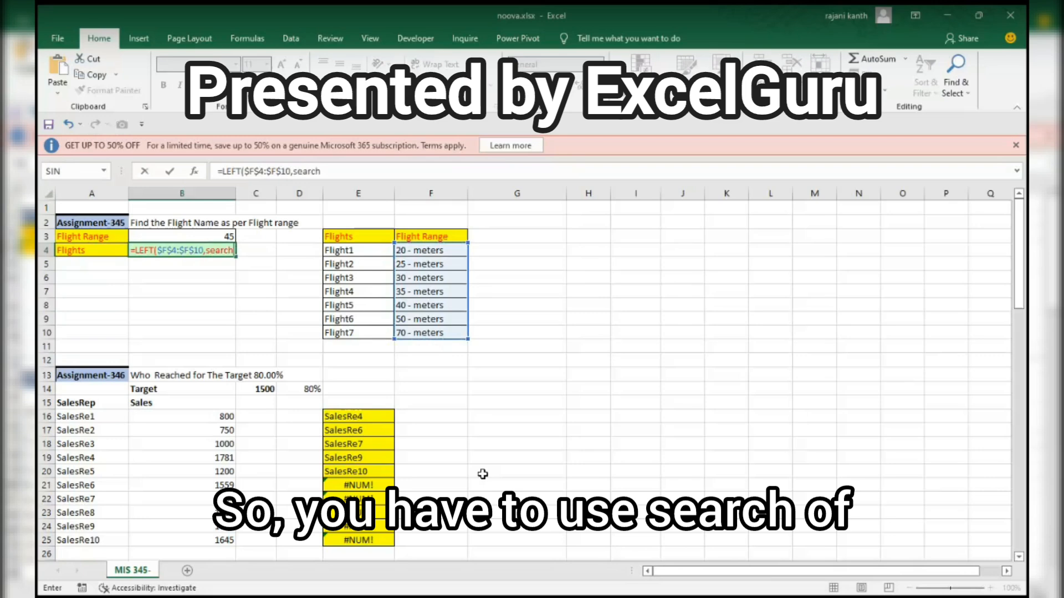
pyautogui.press('Tab')
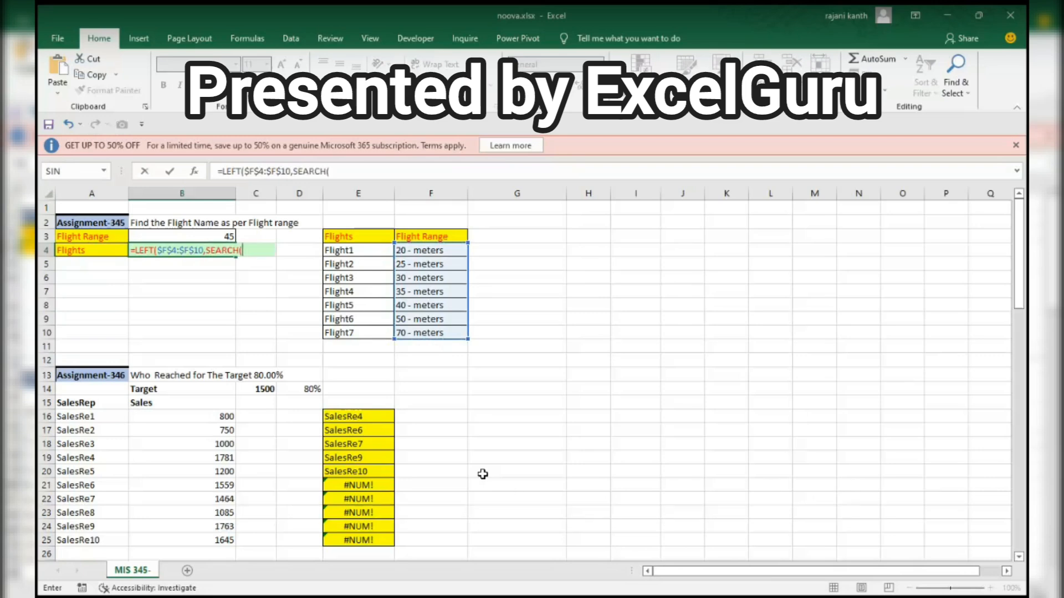
pyautogui.write('"-",')
# Step: Complete the SEARCH with the absolute range $F$4:$F$10, subtract 1 and close the LEFT function, keeping the B4 formula open
pyautogui.press('Right')
pyautogui.press('Right')
pyautogui.press('Right')
pyautogui.press('Right')
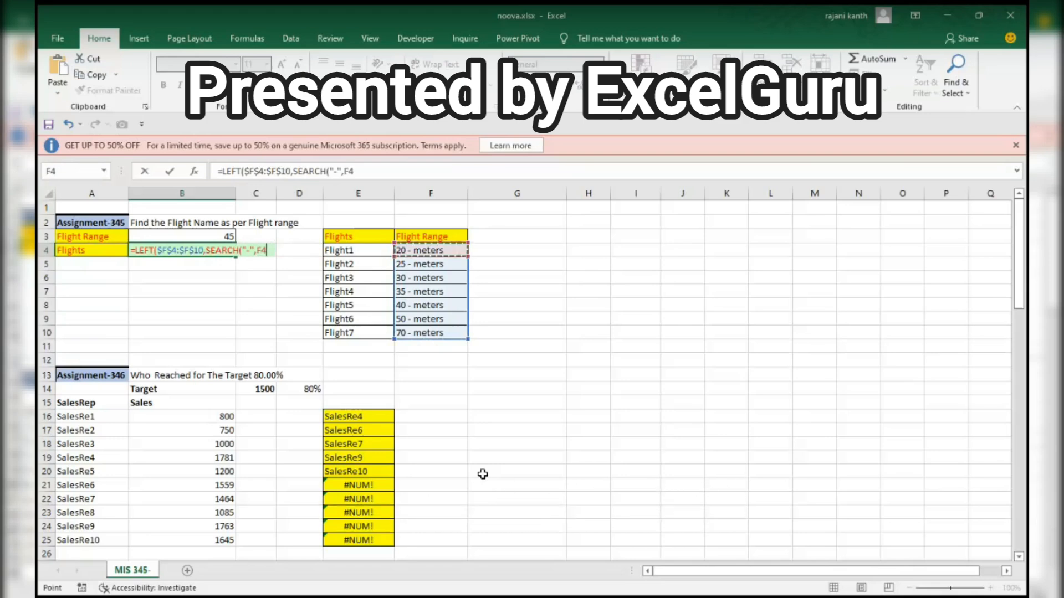
pyautogui.hotkey('shift', 'Down')
pyautogui.hotkey('shift', 'Down')
pyautogui.hotkey('shift', 'Down')
pyautogui.hotkey('shift', 'Down')
pyautogui.hotkey('shift', 'Down')
pyautogui.hotkey('shift', 'Down')
pyautogui.press('F4')
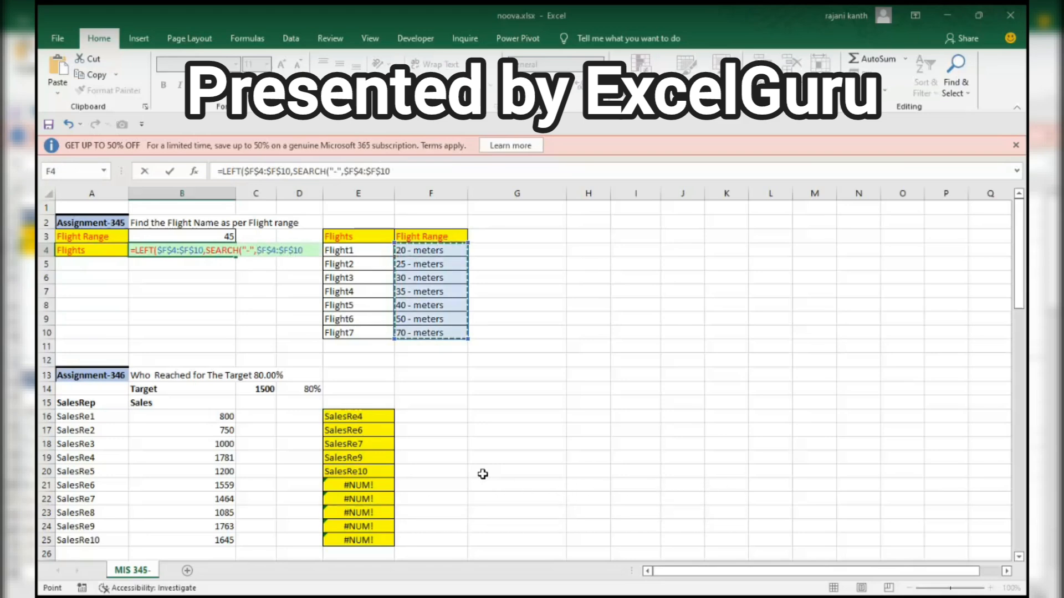
pyautogui.write(')-')
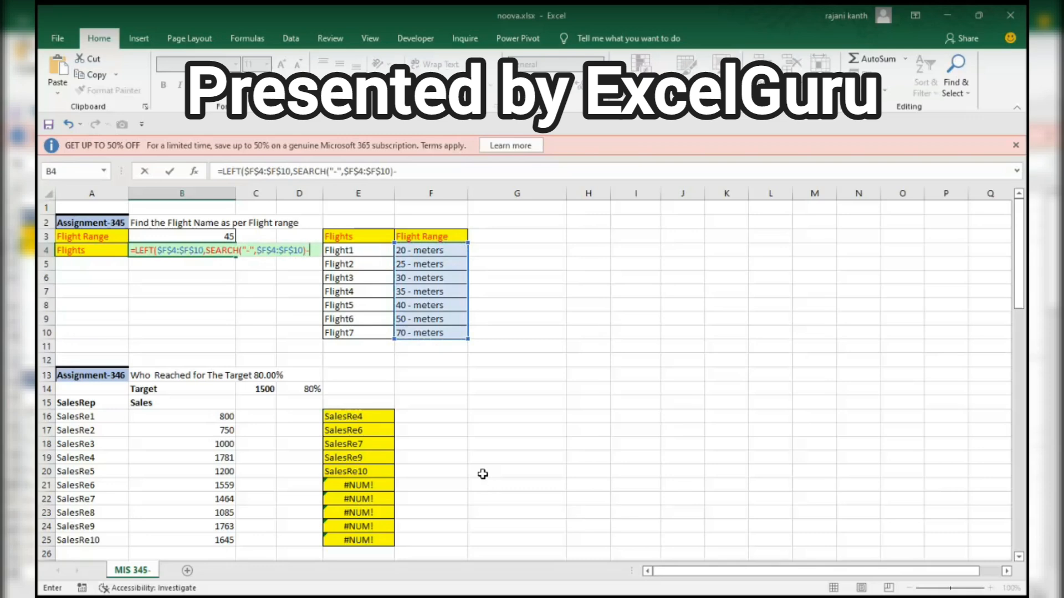
pyautogui.write('1)')
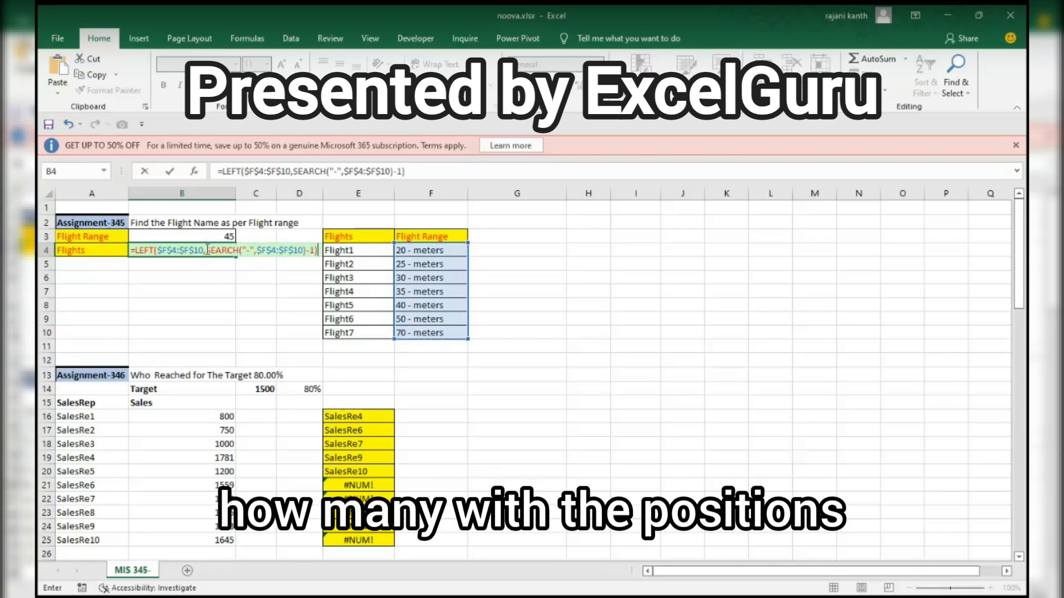
# Step: Evaluate the SEARCH("-",$F$4:$F$10)-1 part in place to check the character counts, and restore the formula
pyautogui.moveTo(207, 250); pyautogui.dragTo(316, 252)
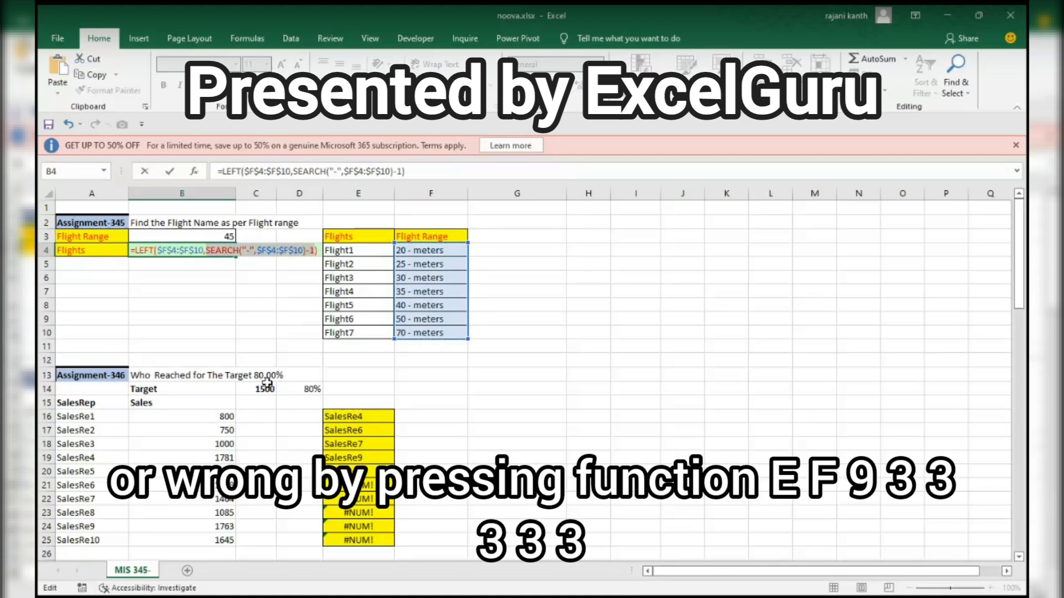
pyautogui.press('F9')
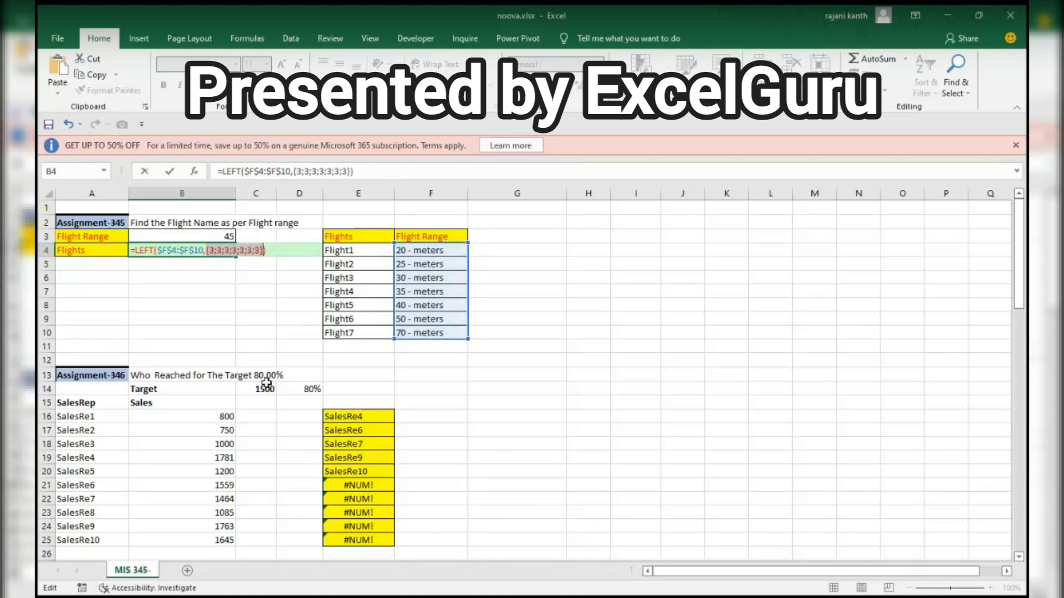
pyautogui.hotkey('ctrl', 'z')
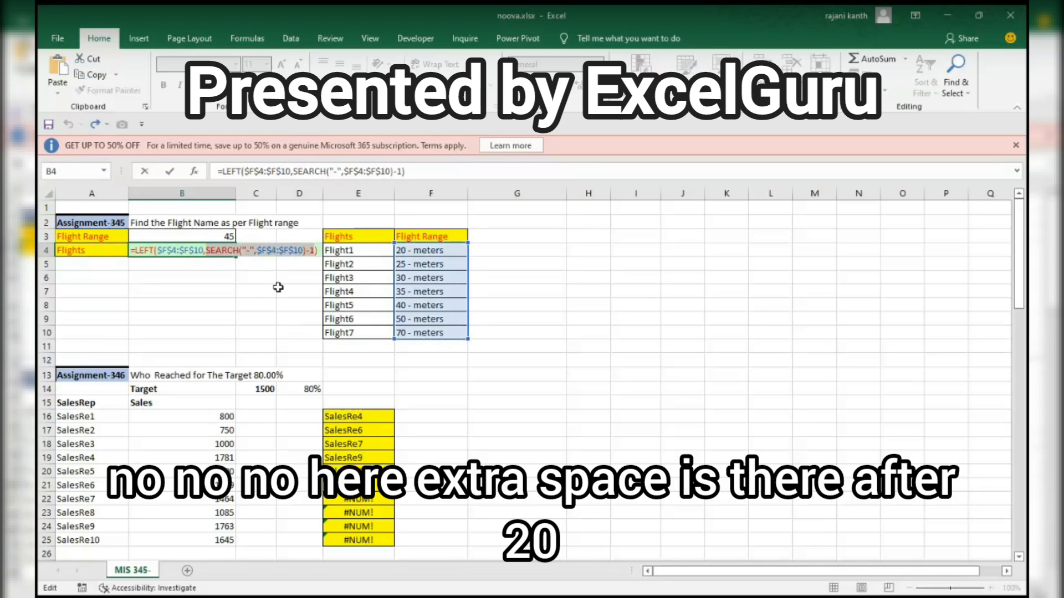
# Step: Change the search text to "- " with a trailing space, evaluate the whole LEFT formula in place and restore it
pyautogui.click(250, 249)
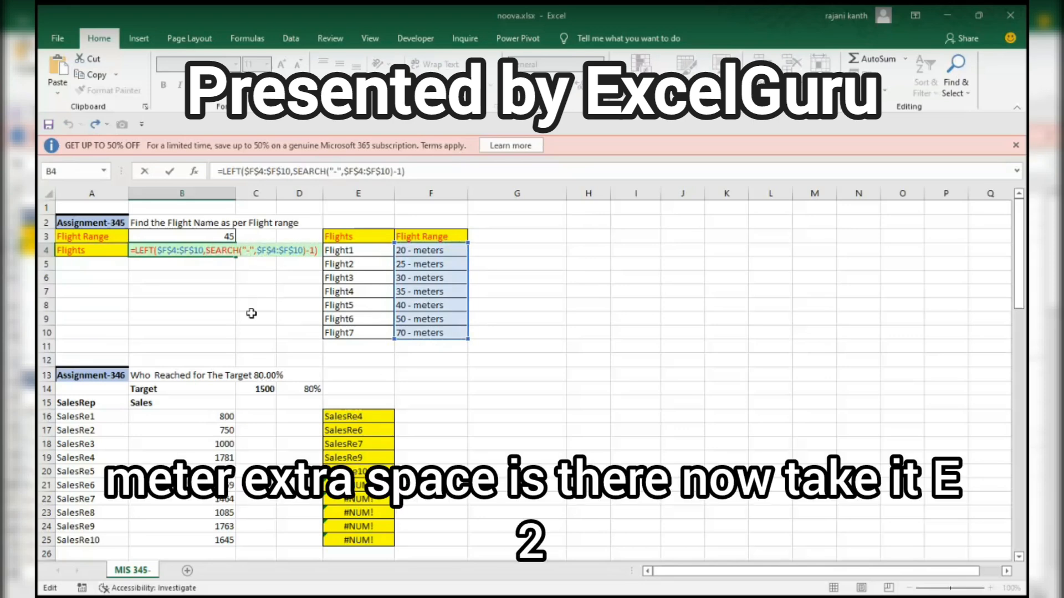
pyautogui.moveTo(324, 250); pyautogui.dragTo(108, 242)
pyautogui.press('F9')
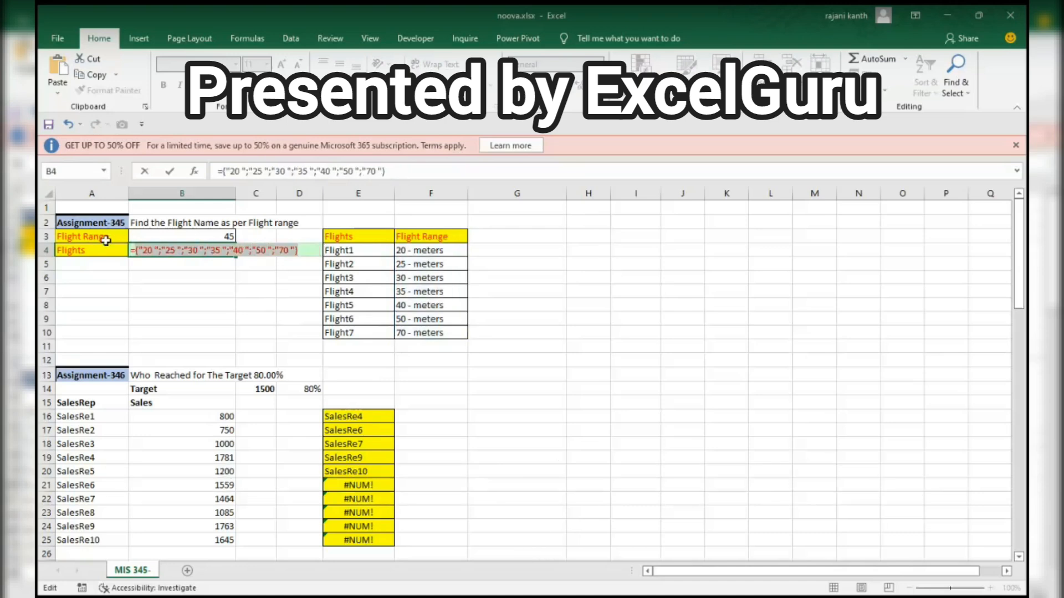
pyautogui.hotkey('ctrl', 'z')
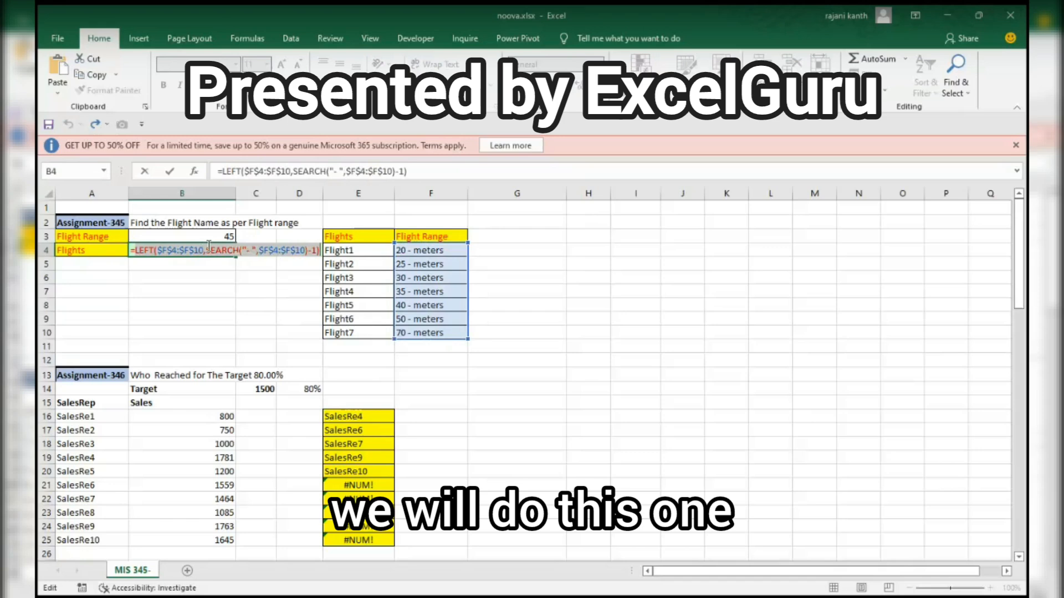
# Step: Evaluate only the SEARCH("- ",$F$4:$F$10)-1 part in place and restore the formula
pyautogui.moveTo(205, 250); pyautogui.dragTo(319, 250)
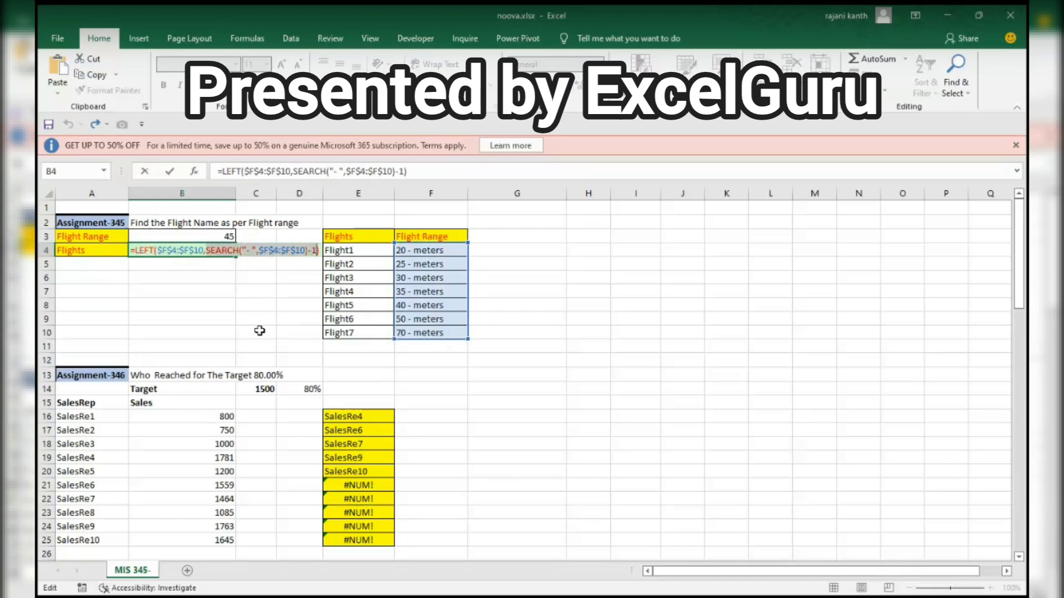
pyautogui.press('F9')
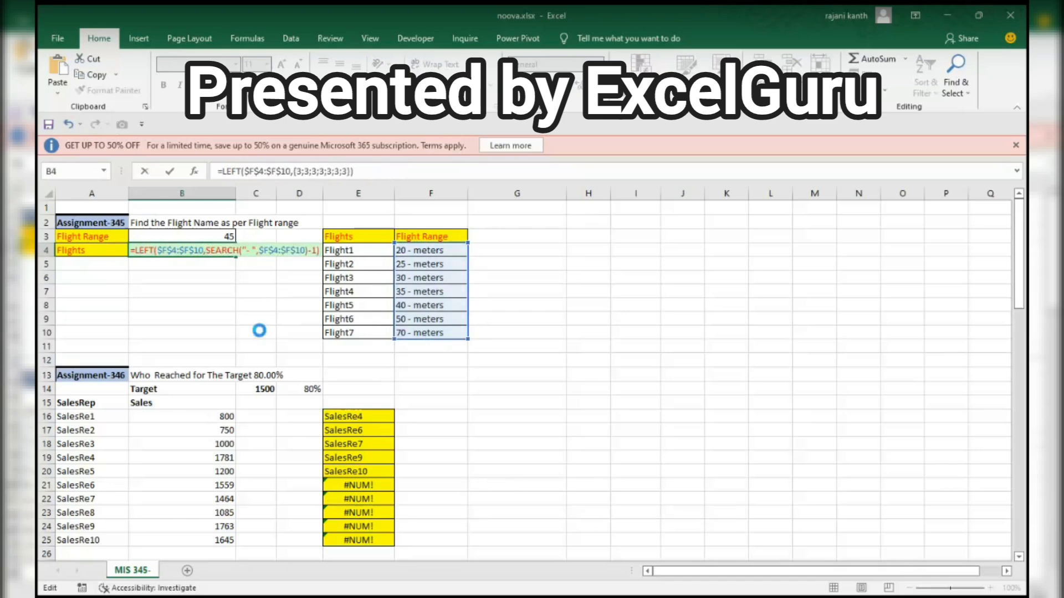
pyautogui.hotkey('ctrl', 'z')
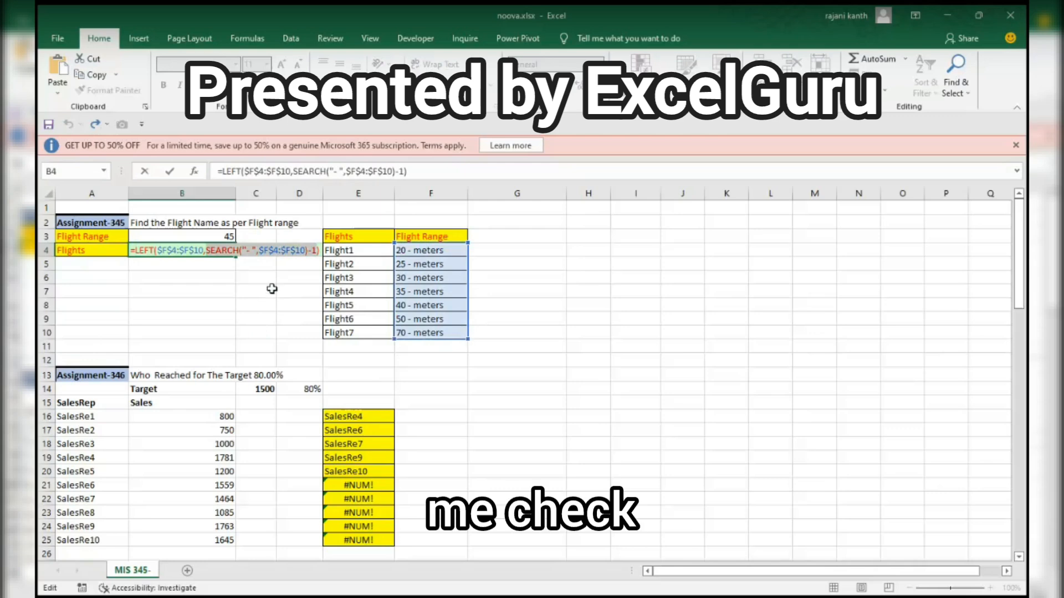
# Step: Change the search text to " - " with a space on both sides, evaluate the SEARCH part in place and restore it
pyautogui.click(246, 251)
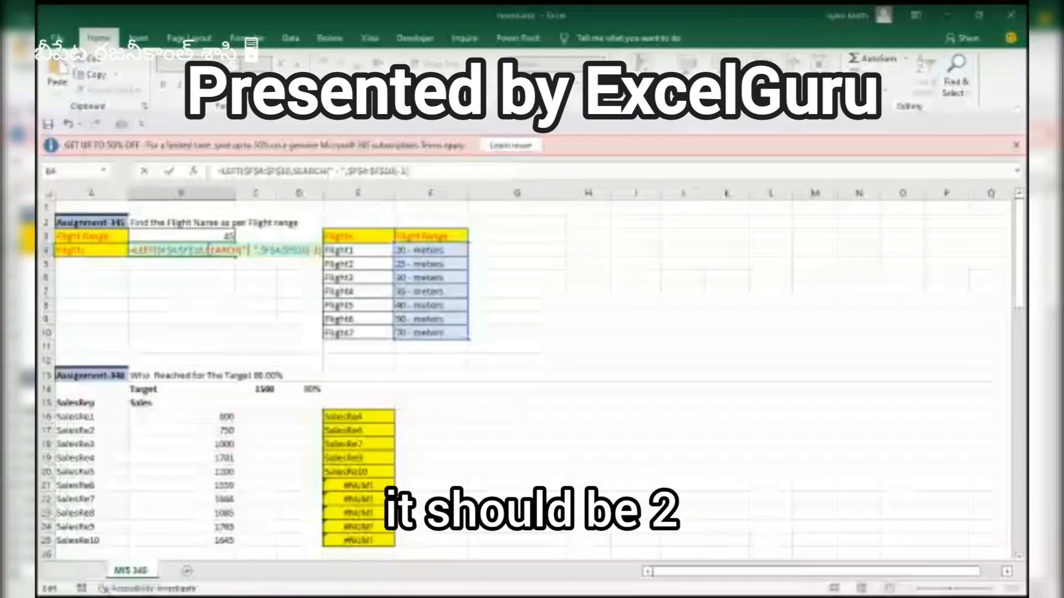
pyautogui.moveTo(204, 251); pyautogui.dragTo(321, 250)
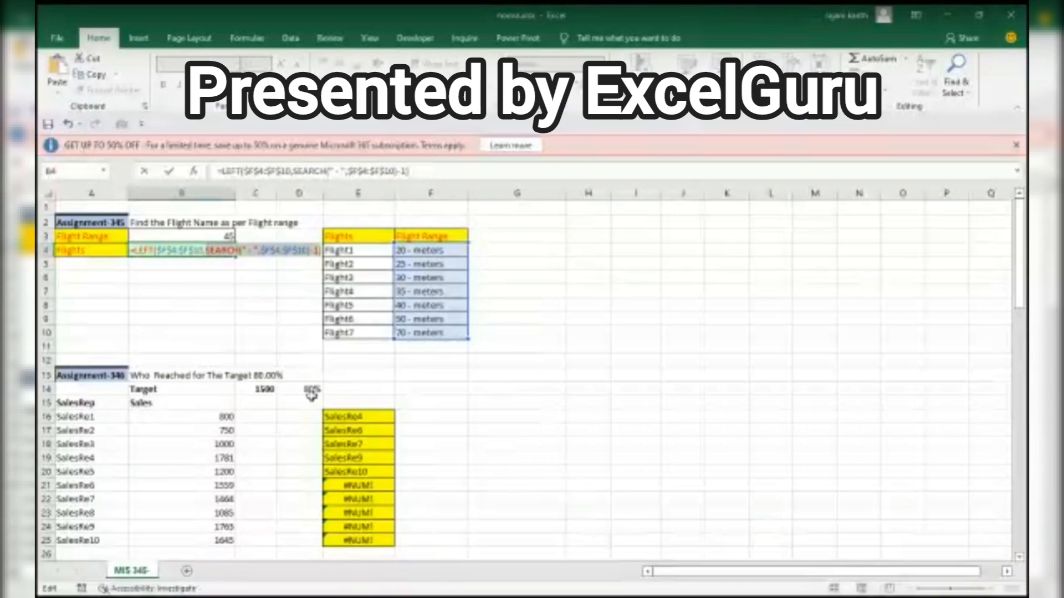
pyautogui.press('F9')
pyautogui.hotkey('ctrl', 'z')
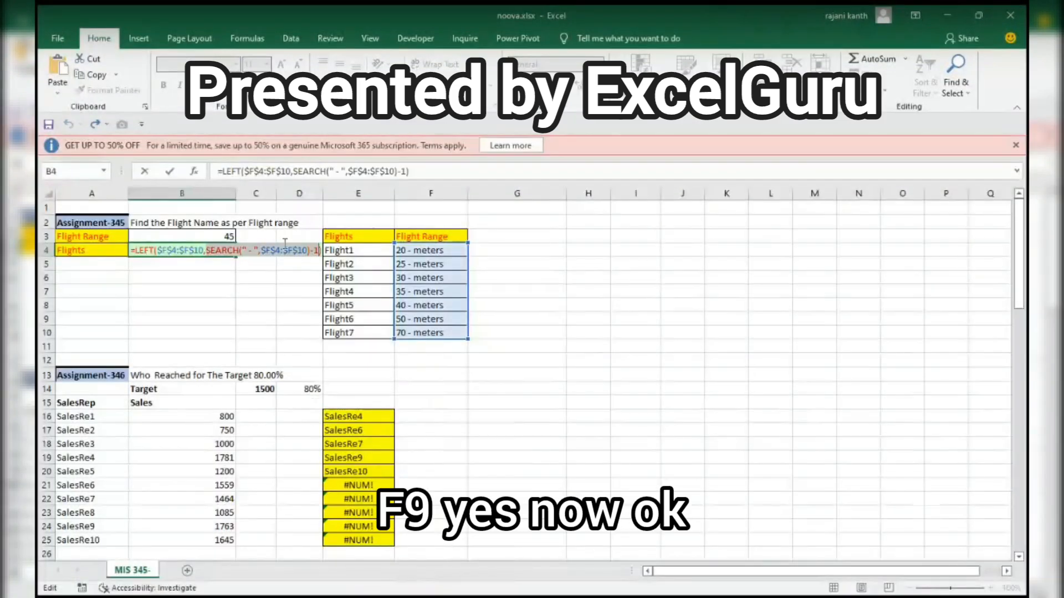
# Step: Evaluate the whole LEFT/SEARCH formula in B4 to preview its array, and restore the formula
pyautogui.moveTo(320, 251); pyautogui.dragTo(81, 250)
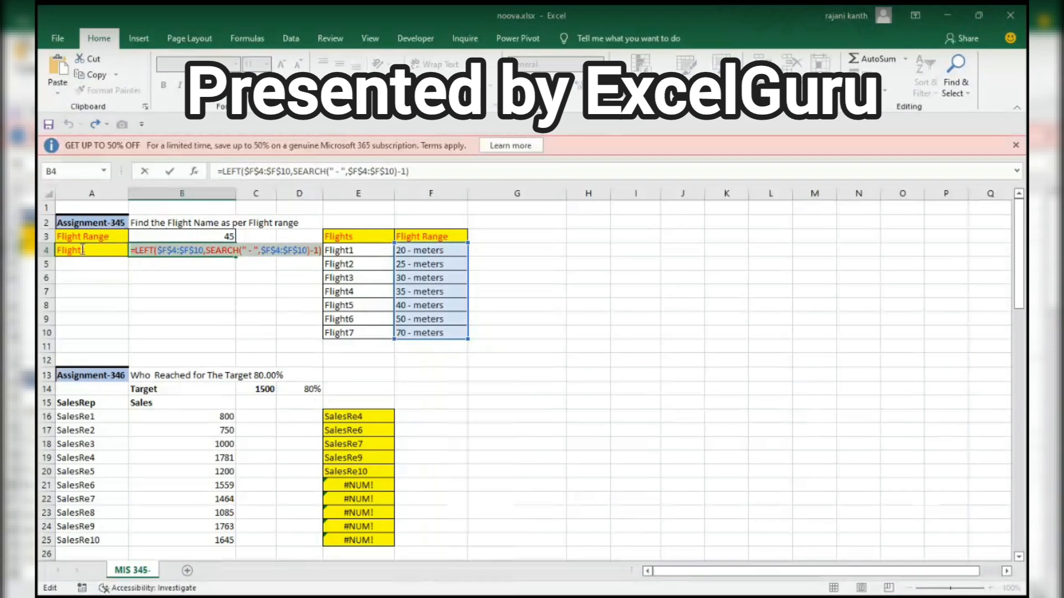
pyautogui.press('F9')
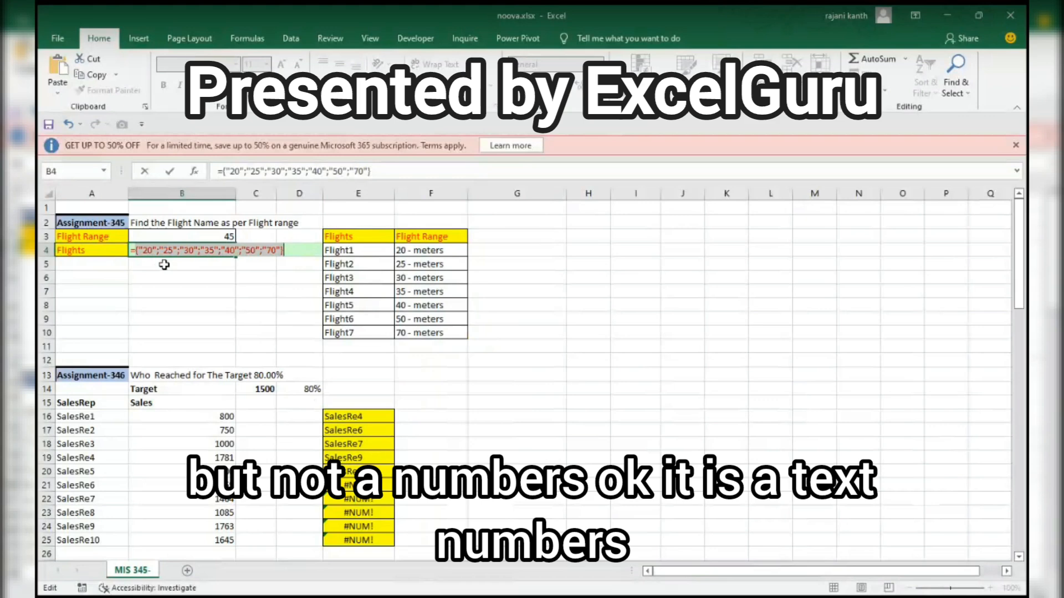
pyautogui.hotkey('ctrl', 'z')
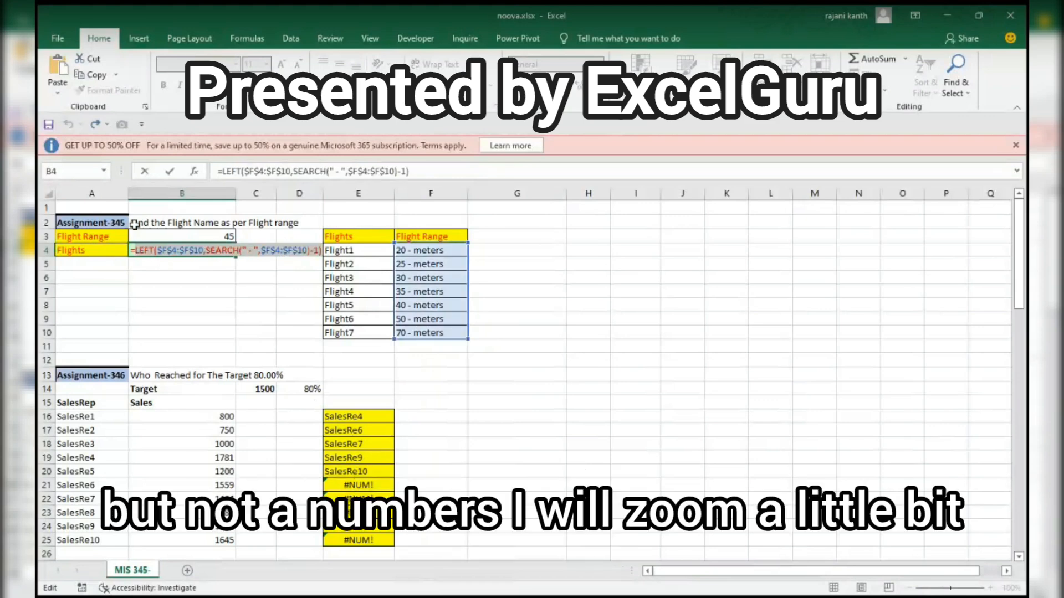
# Step: Leave the B4 formula stored as text and zoom the worksheet to 142%
pyautogui.moveTo(134, 250); pyautogui.dragTo(154, 321)
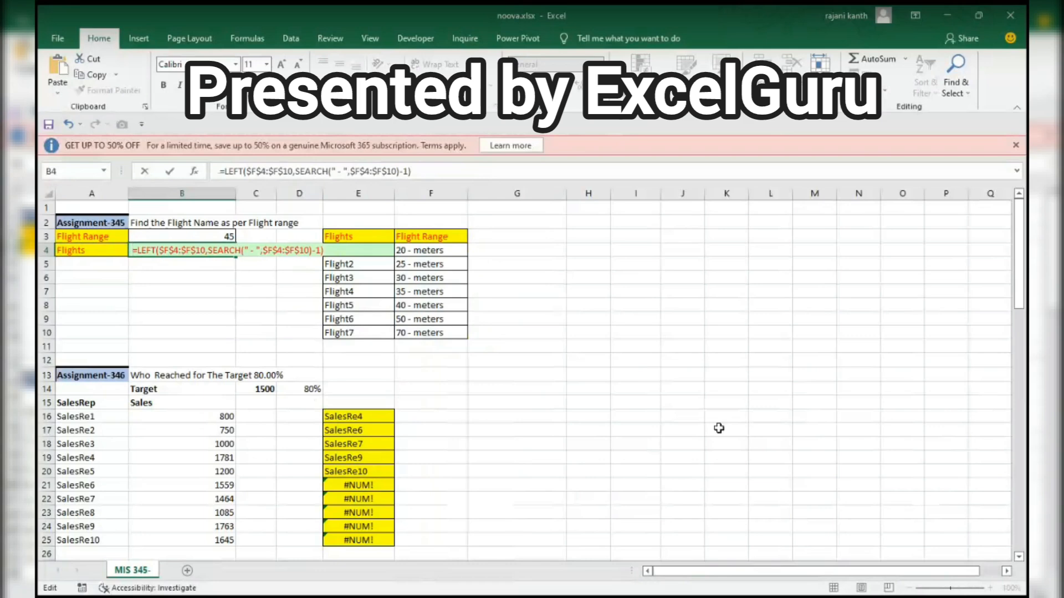
pyautogui.click(162, 293)
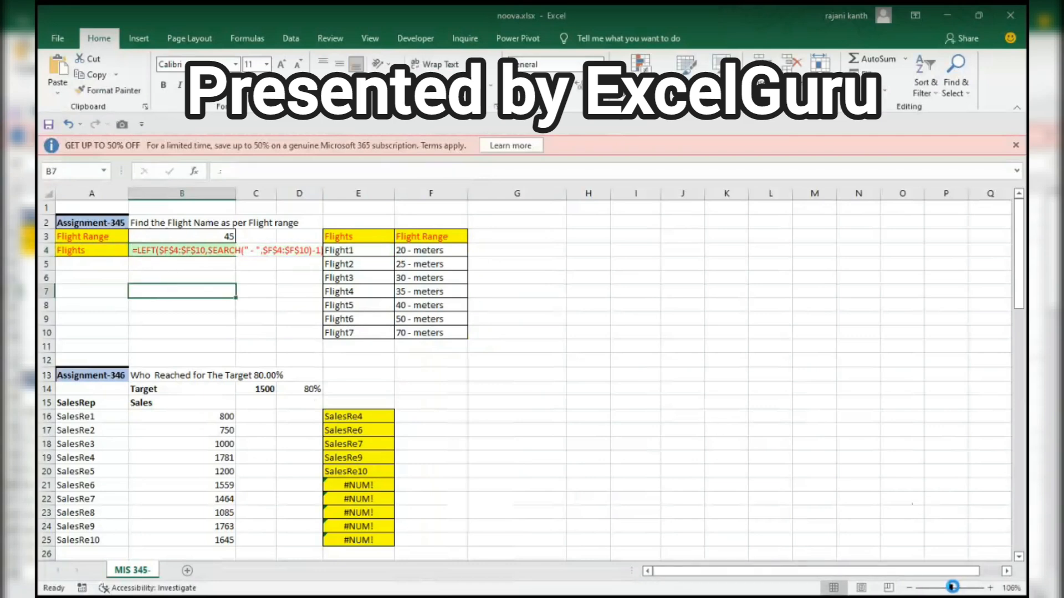
pyautogui.moveTo(950, 589); pyautogui.dragTo(955, 592)
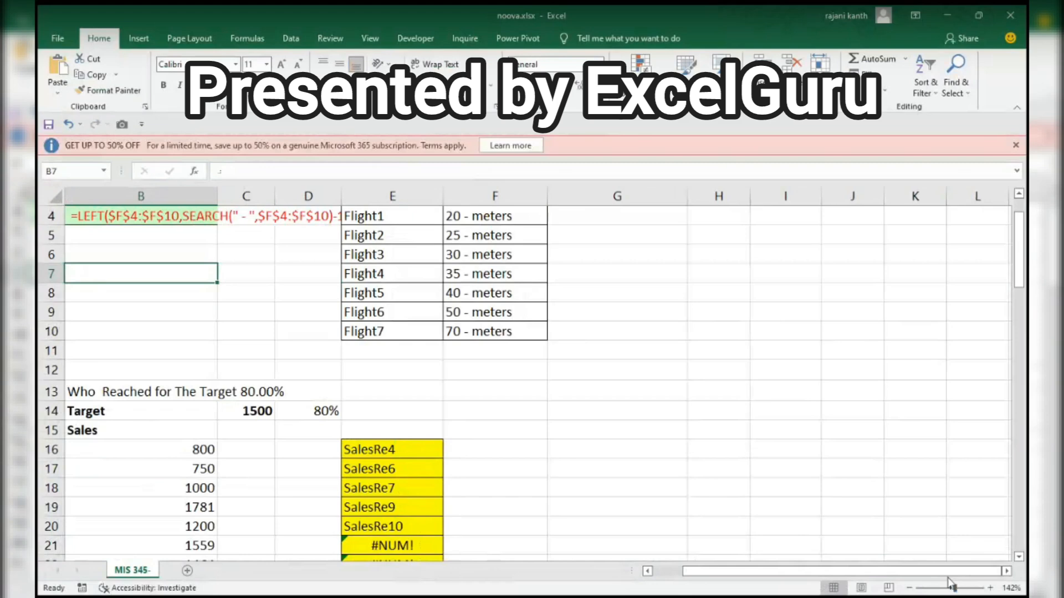
pyautogui.moveTo(882, 578); pyautogui.dragTo(783, 577)
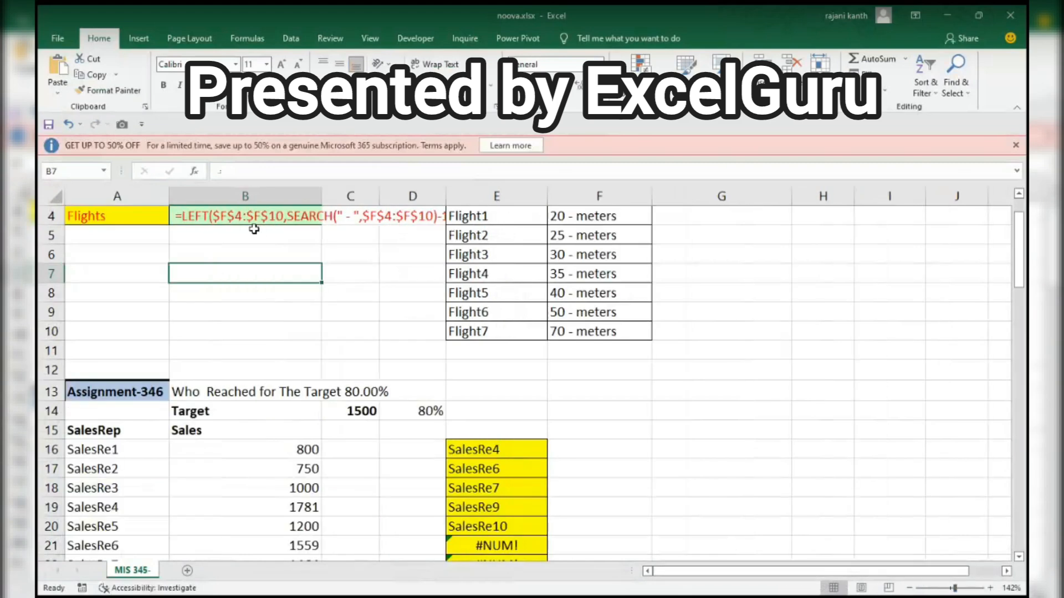
# Step: Reopen B4 as a live LEFT/SEARCH formula, preview its evaluated array, and restore the formula
pyautogui.click(235, 219)
pyautogui.doubleClick(235, 218)
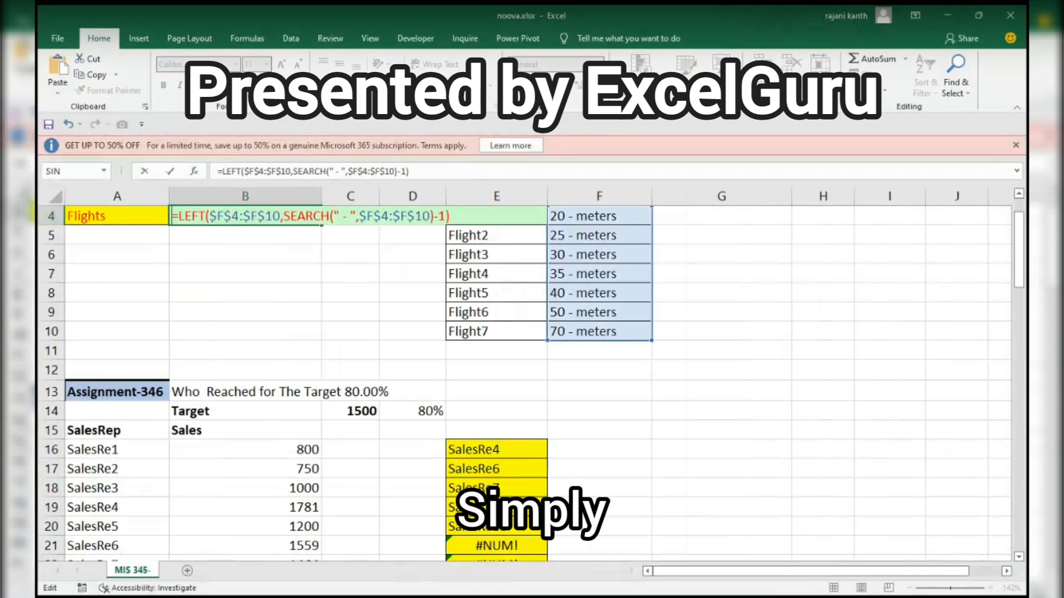
pyautogui.moveTo(460, 213); pyautogui.dragTo(64, 186)
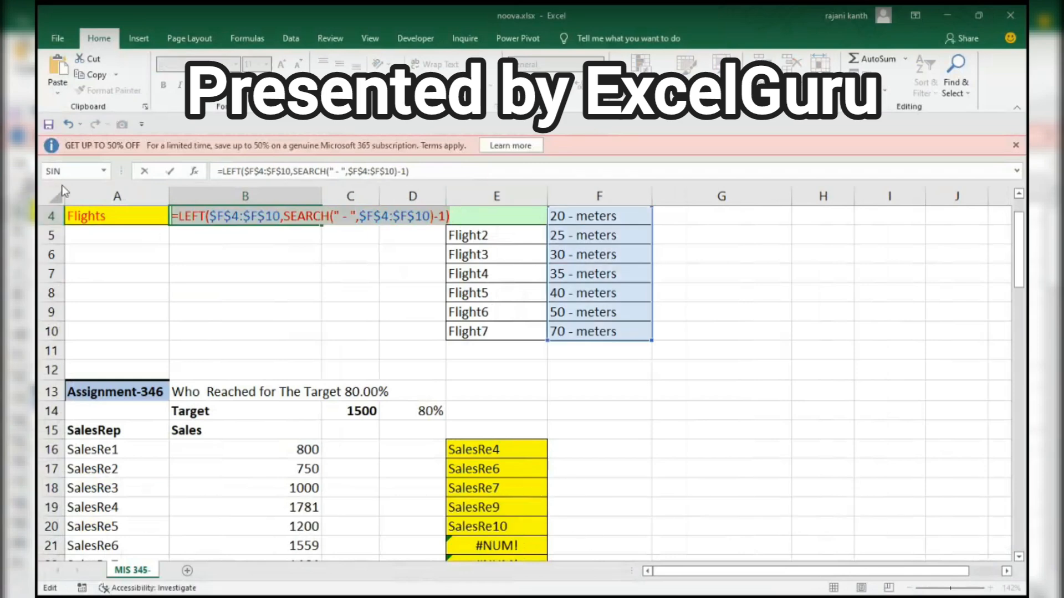
pyautogui.press('F9')
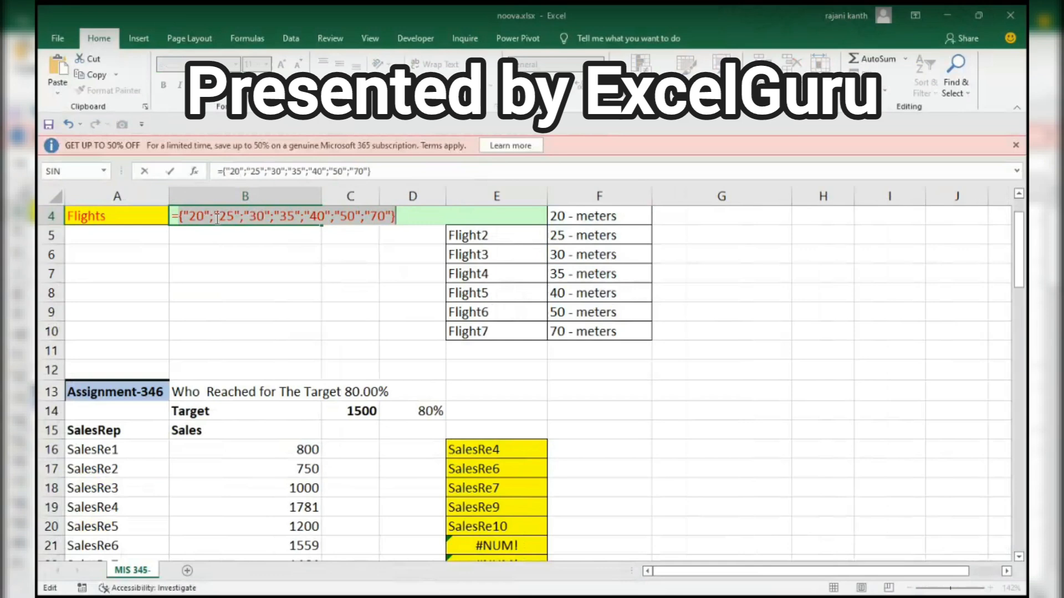
pyautogui.hotkey('ctrl', 'z')
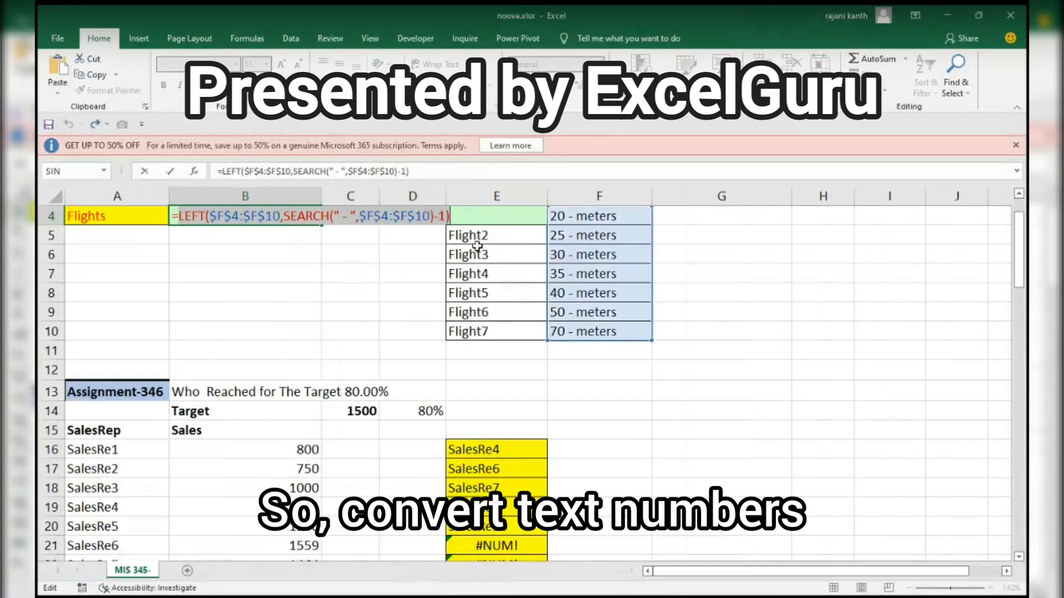
# Step: Add a double negative (--) before LEFT in the B4 formula, previewing the evaluated array and restoring the formula
pyautogui.scroll(1, 1022, 277)
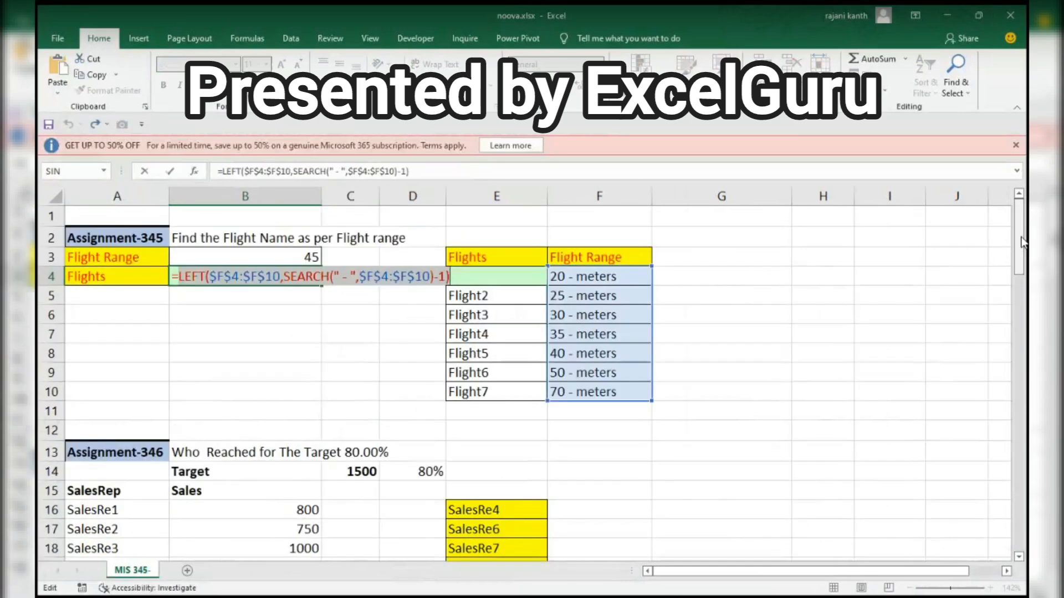
pyautogui.press('Left')
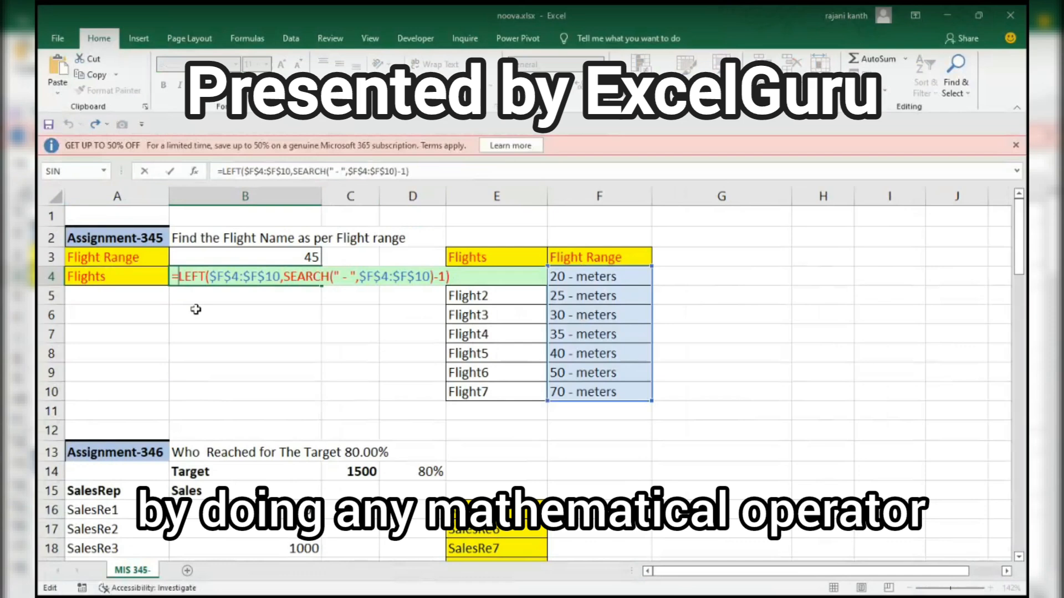
pyautogui.write('--')
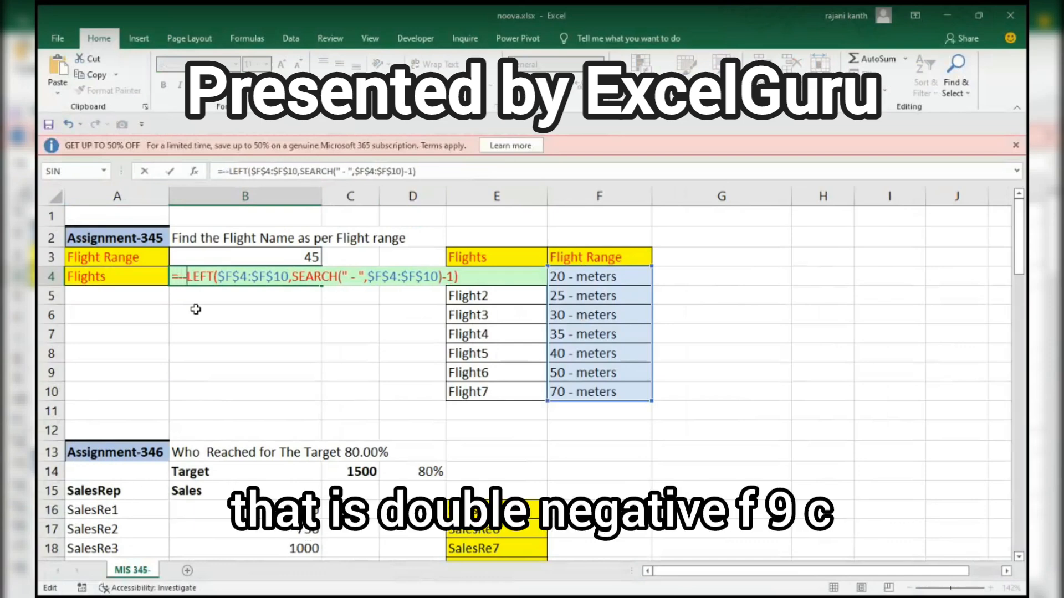
pyautogui.press('F9')
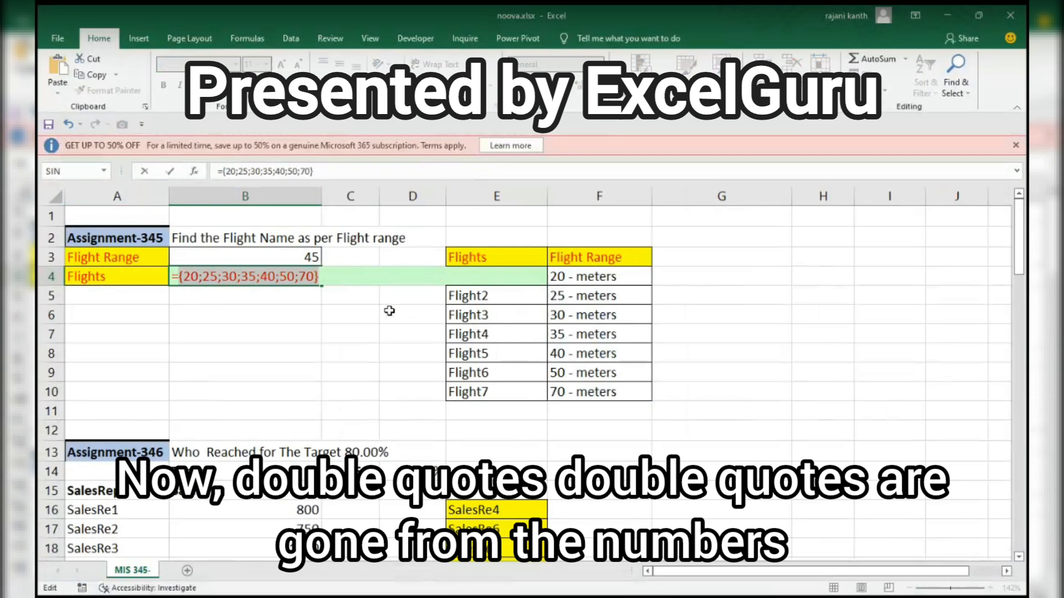
pyautogui.hotkey('ctrl', 'z')
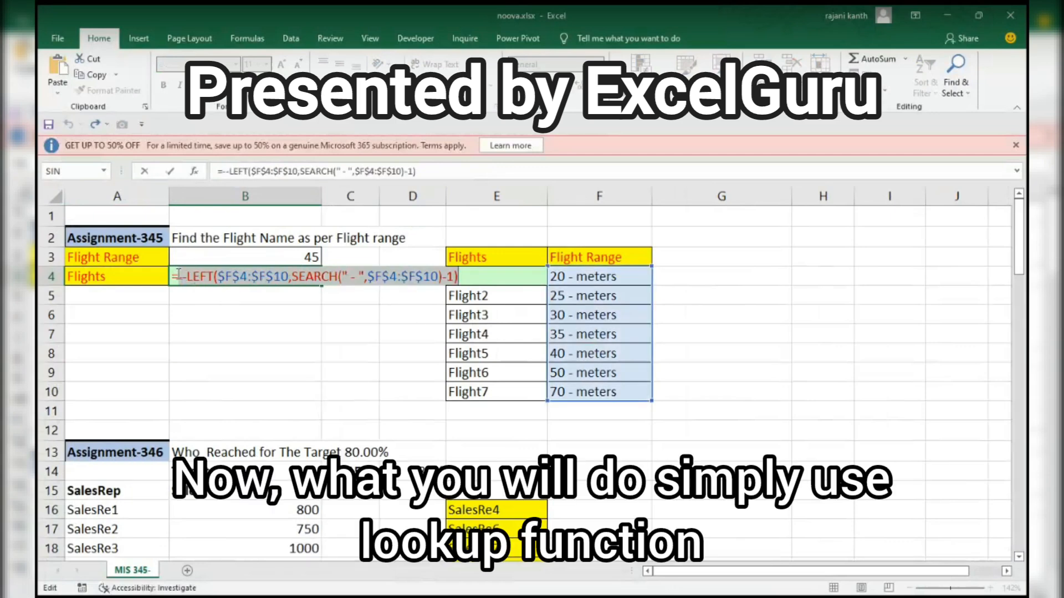
# Step: Wrap the B4 expression in a LOOKUP function with B3 as the lookup value
pyautogui.click(179, 275)
pyautogui.write('lookup')
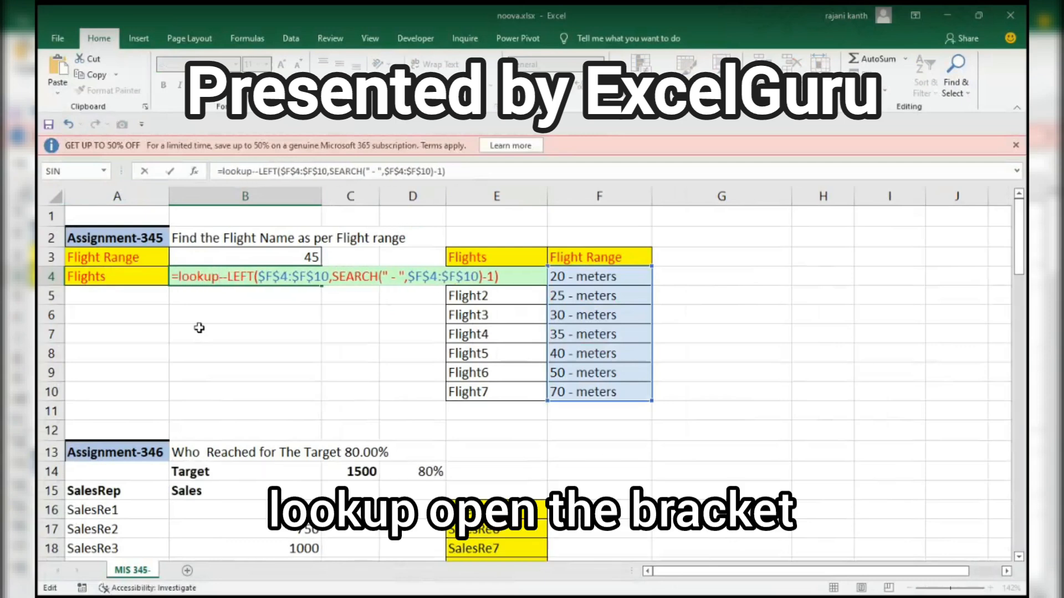
pyautogui.press('Tab')
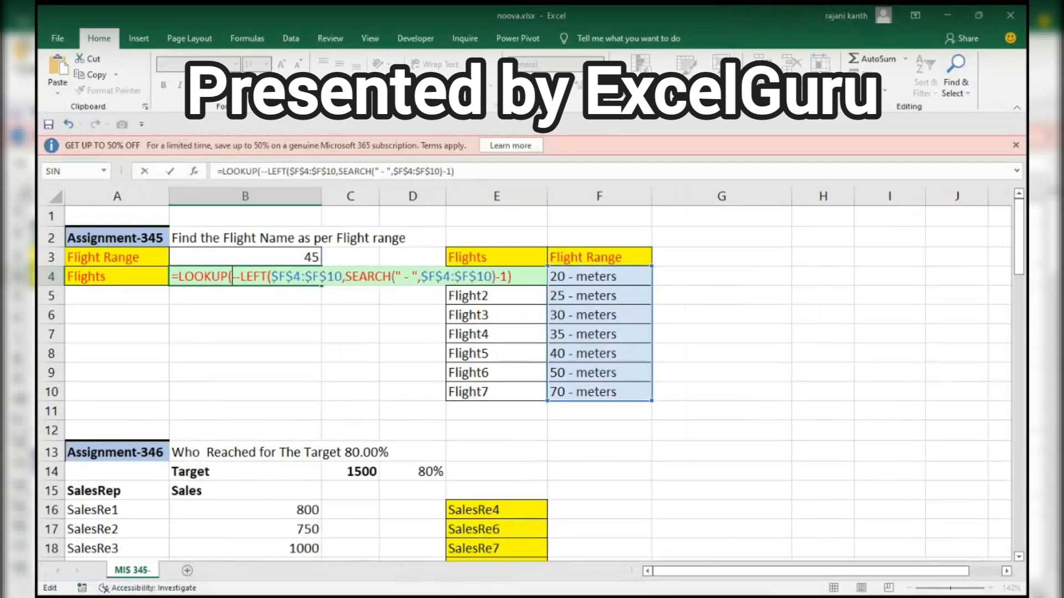
pyautogui.click(281, 260)
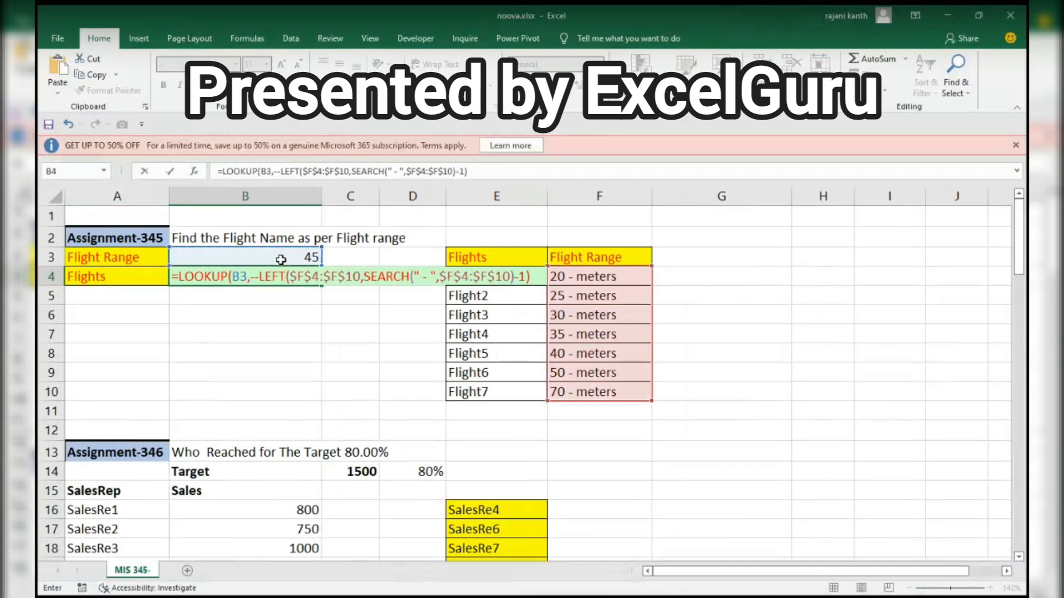
# Step: Complete the LOOKUP in B4 with the absolute result range $E$4:$E$10 and enter the formula
pyautogui.click(540, 277)
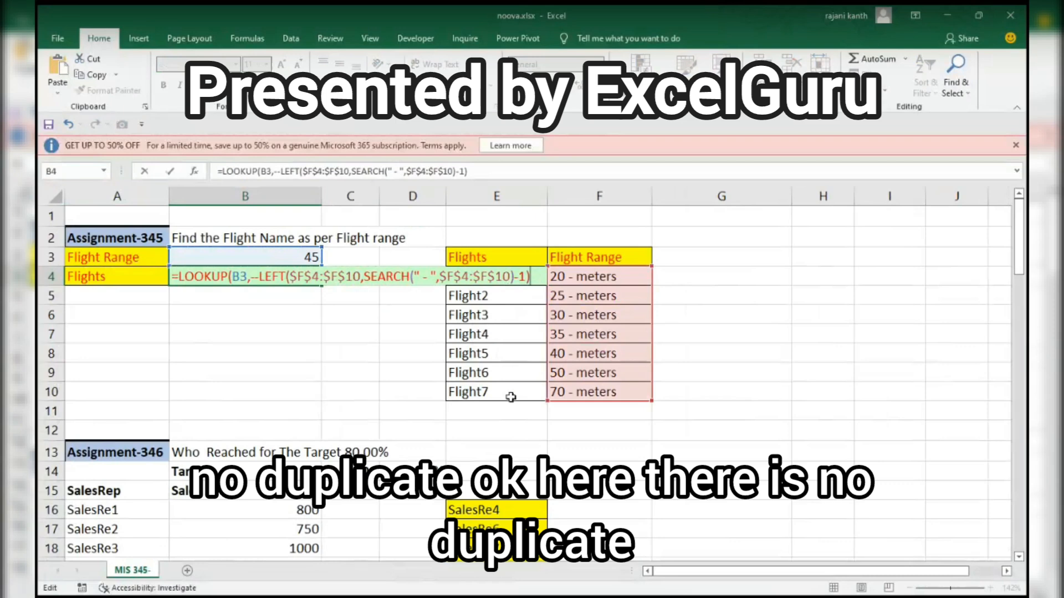
pyautogui.write(',')
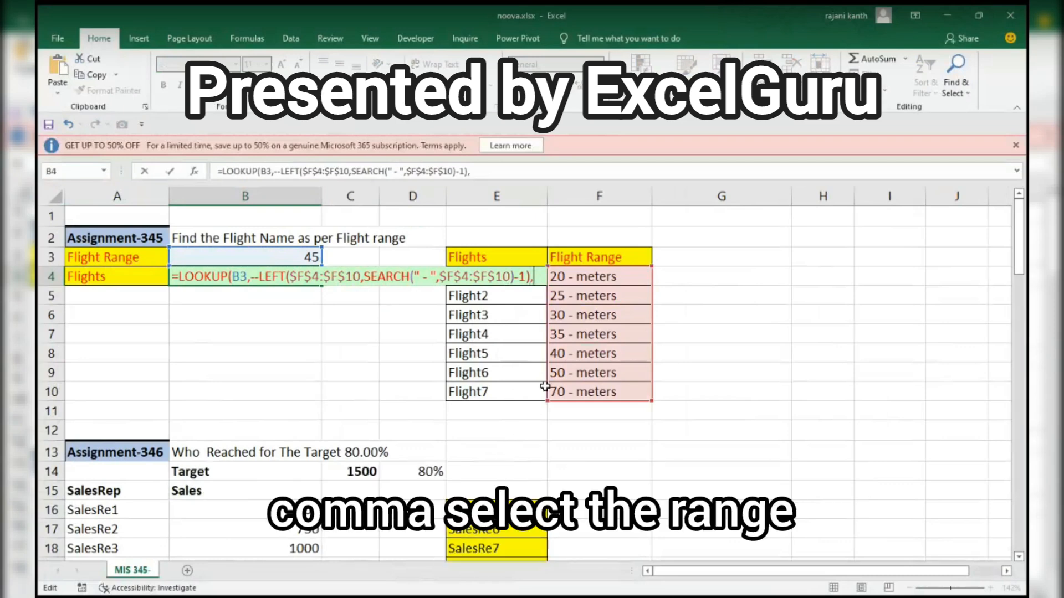
pyautogui.moveTo(516, 388); pyautogui.dragTo(516, 279)
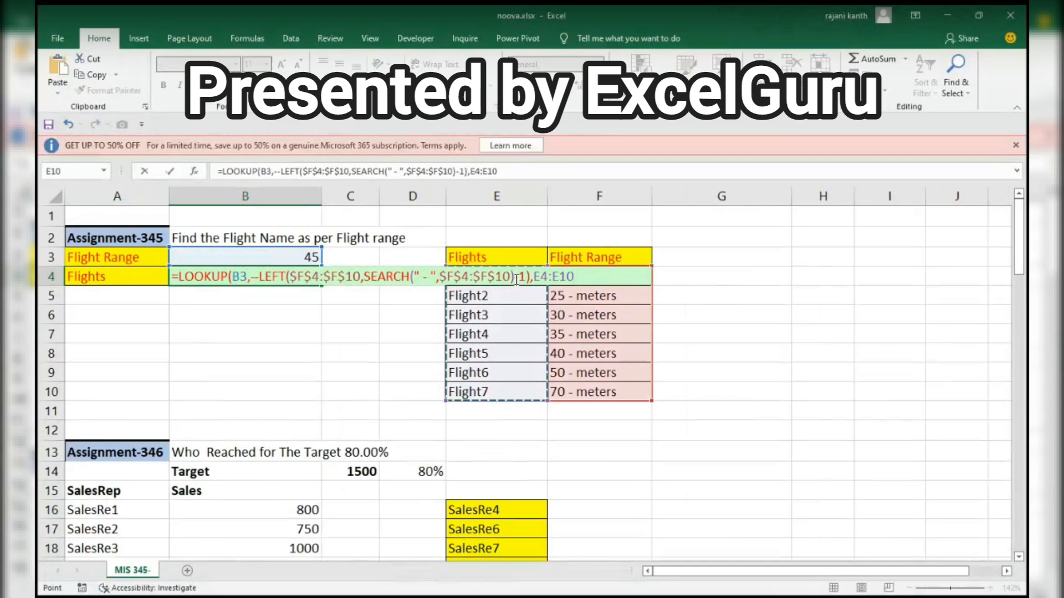
pyautogui.press('F4')
pyautogui.write(')')
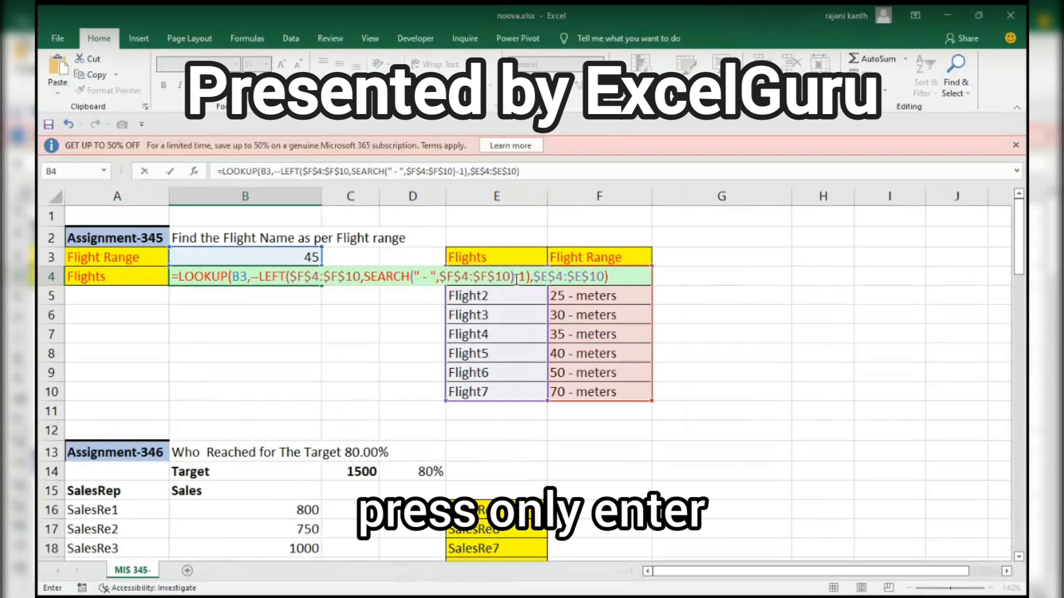
pyautogui.press('Return')
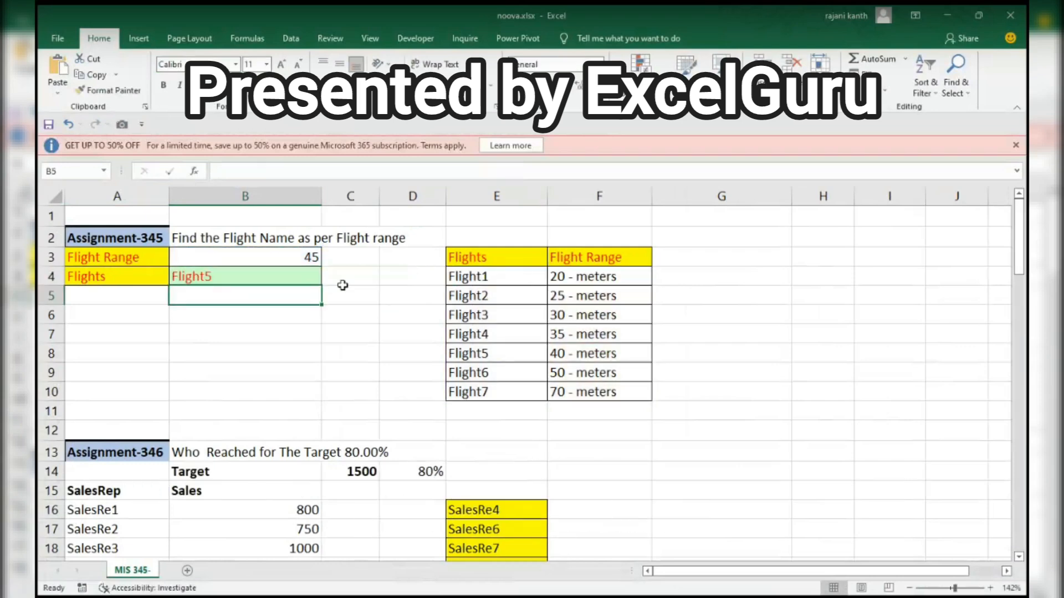
# Step: Set the Flight Range in B3 to 50 to test the lookup
pyautogui.click(596, 354)
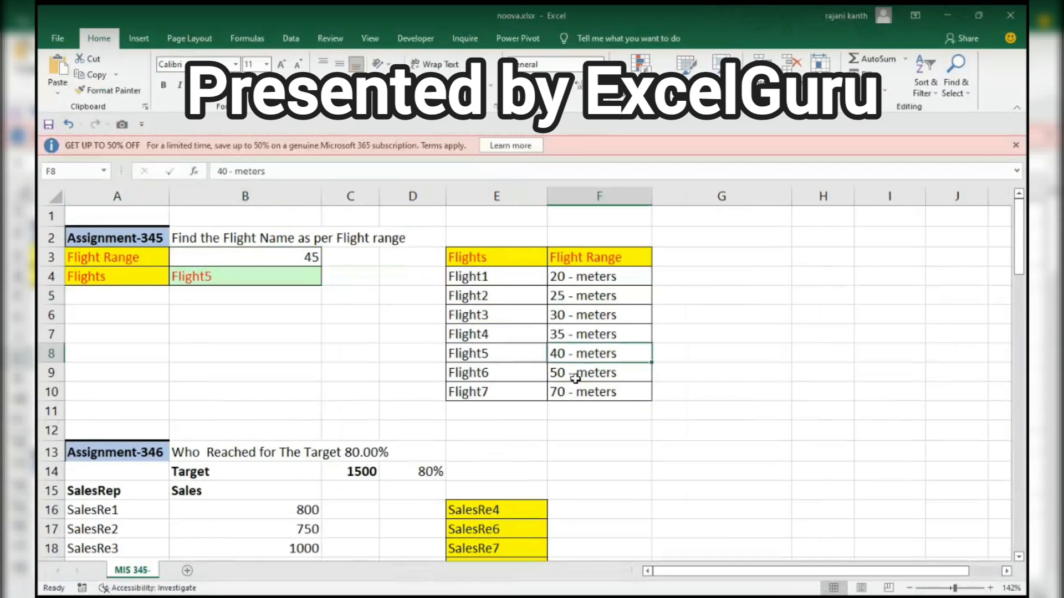
pyautogui.click(284, 254)
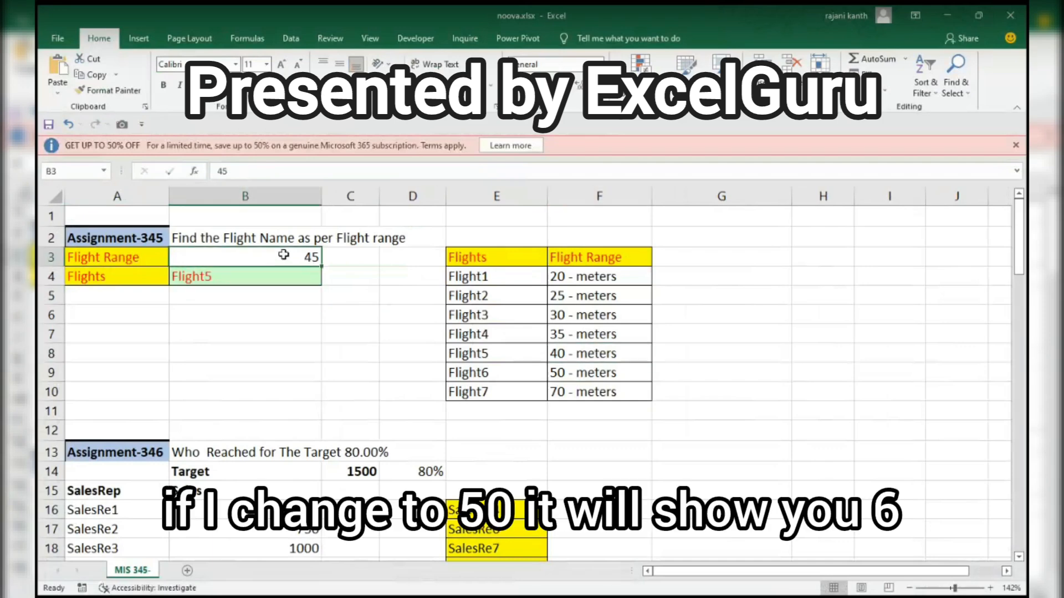
pyautogui.write('50')
pyautogui.press('Return')
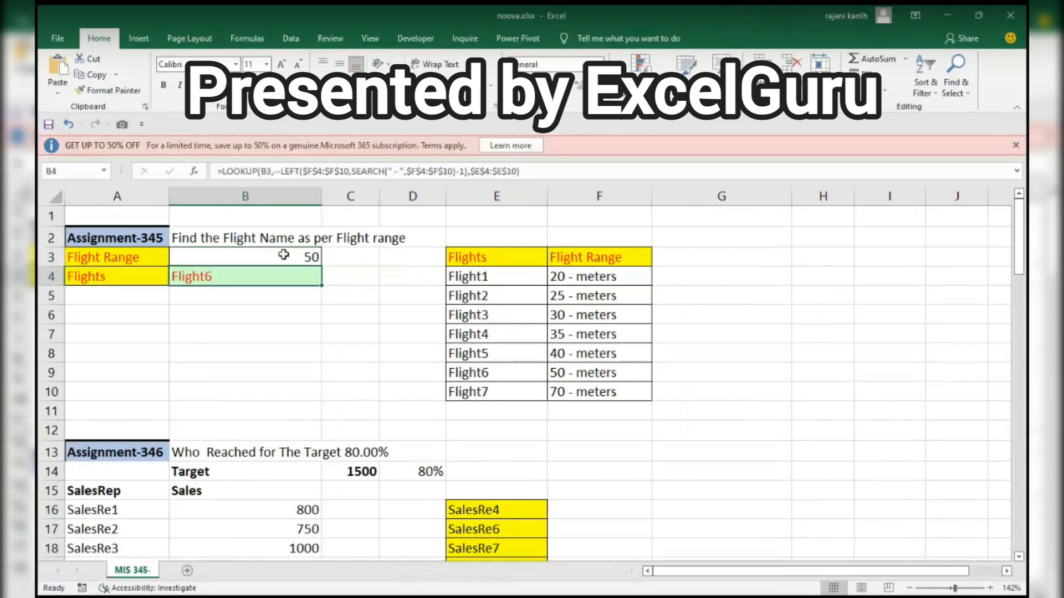
# Step: Test the lookup with Flight Range values 51 and 65 in B3
pyautogui.click(283, 255)
pyautogui.write('51')
pyautogui.press('Return')
pyautogui.click(284, 255)
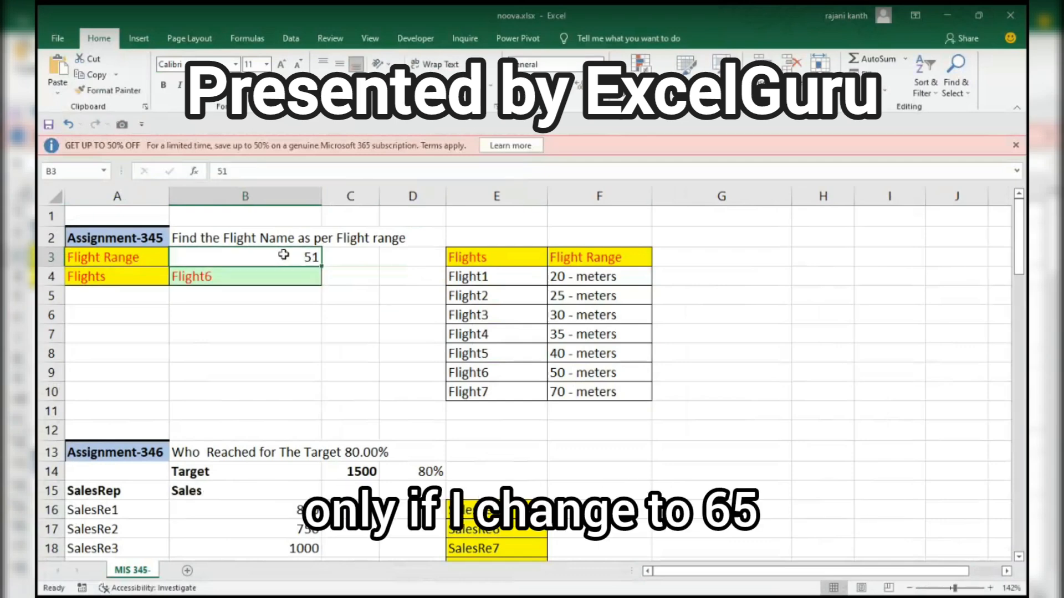
pyautogui.write('65')
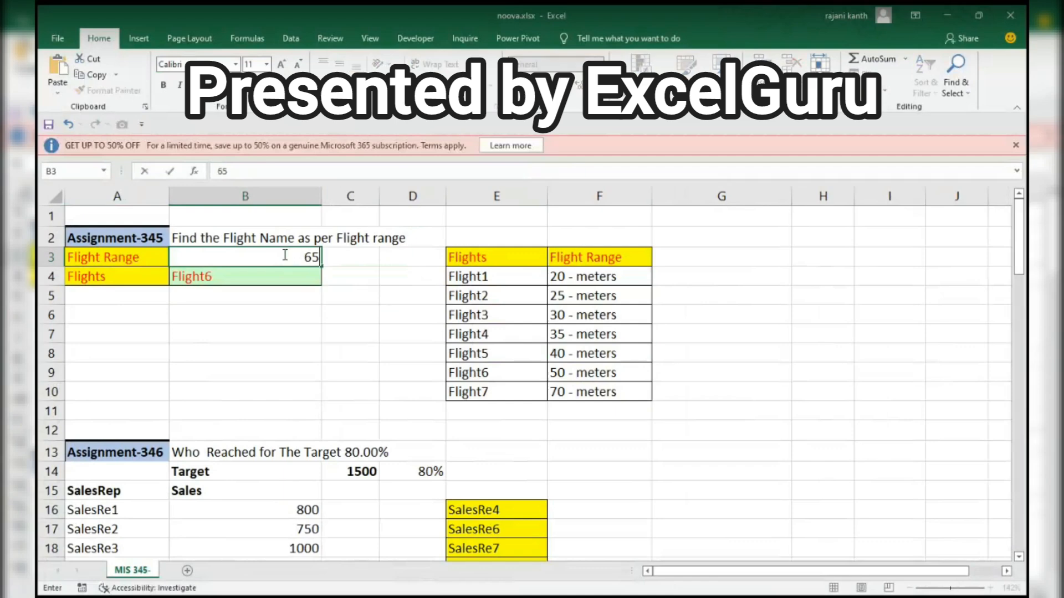
pyautogui.press('Return')
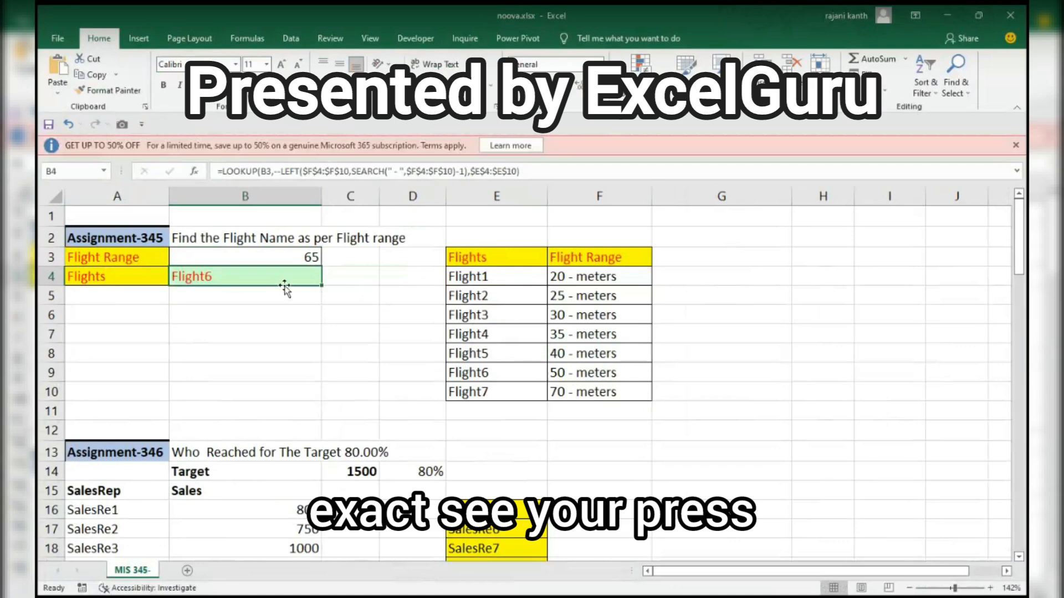
# Step: Test the lookup with Flight Range values 20 and 24 in B3
pyautogui.press('Up')
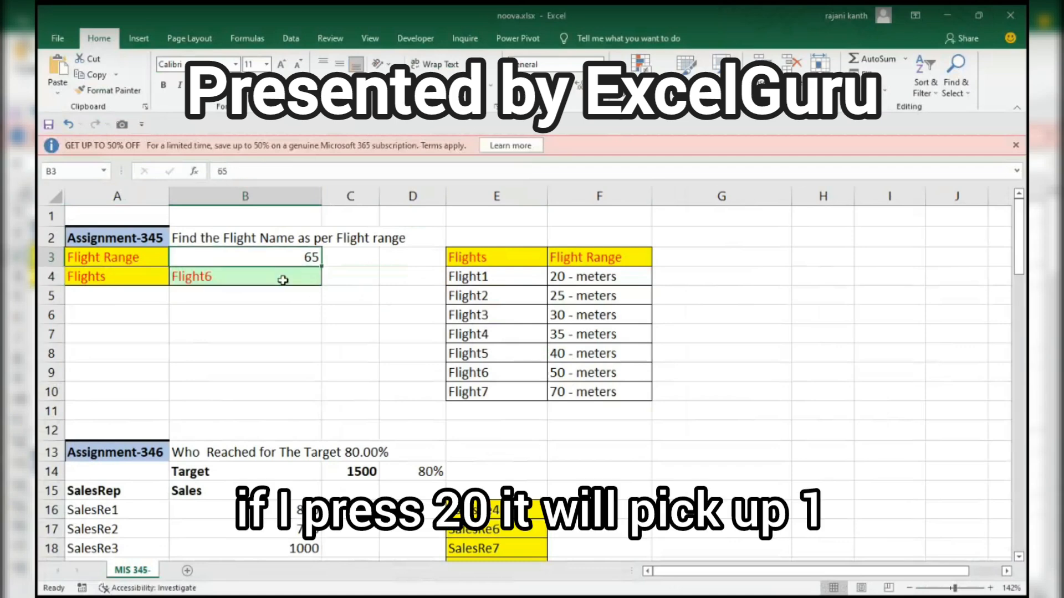
pyautogui.write('20')
pyautogui.press('Return')
pyautogui.press('Up')
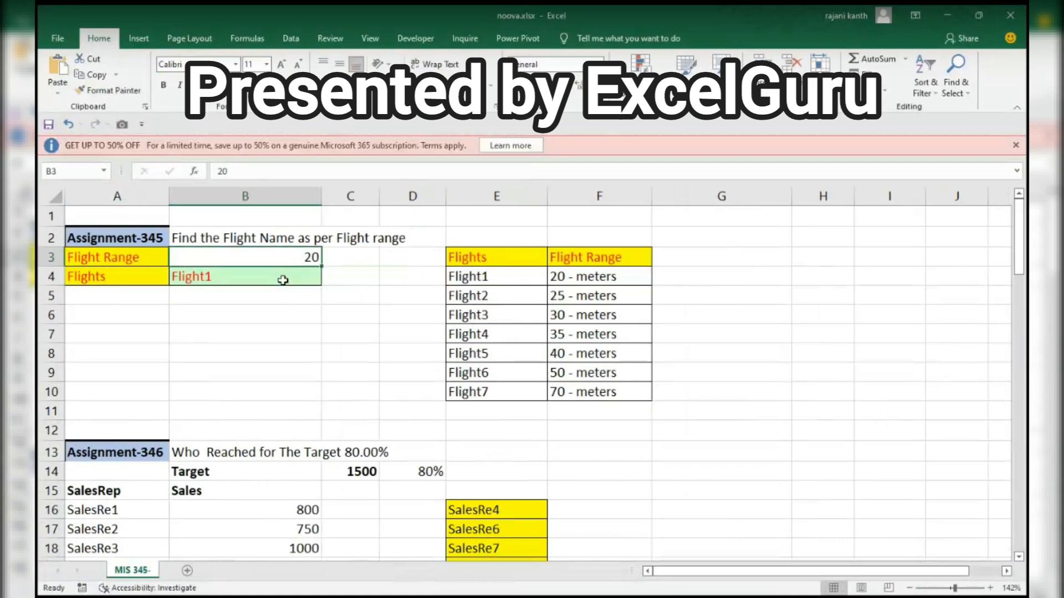
pyautogui.write('24')
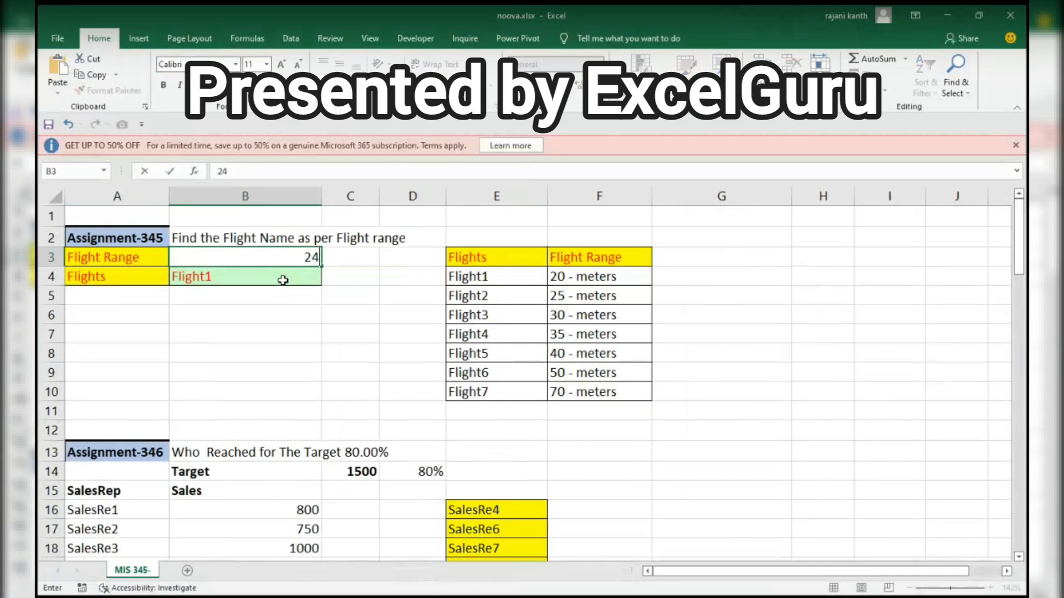
pyautogui.press('Return')
pyautogui.press('Up')
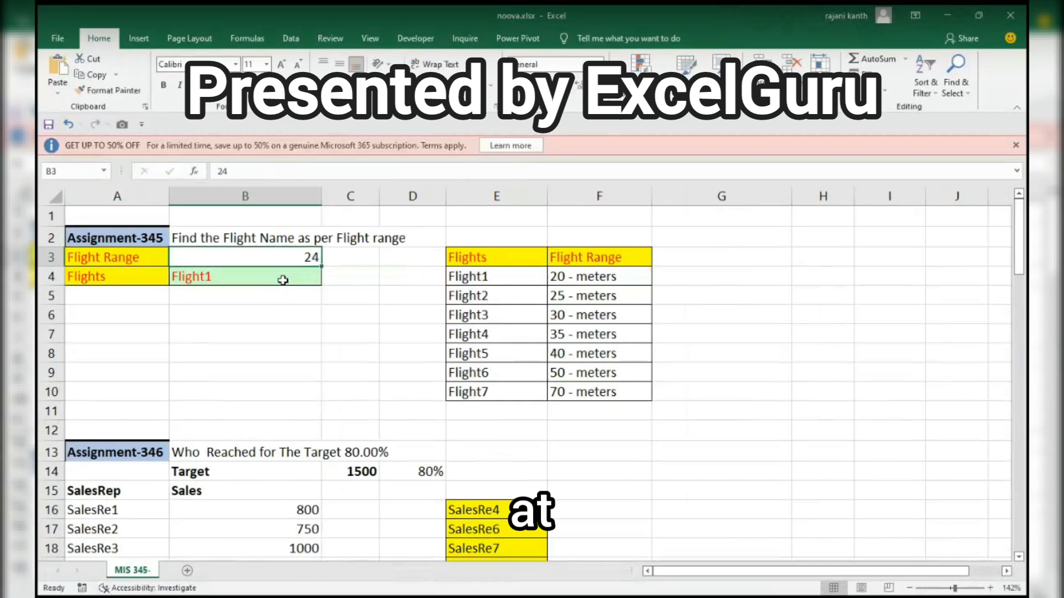
# Step: Set the Flight Range in B3 to 25 to test the lookup
pyautogui.write('24')
pyautogui.press('BackSpace')
pyautogui.write('5')
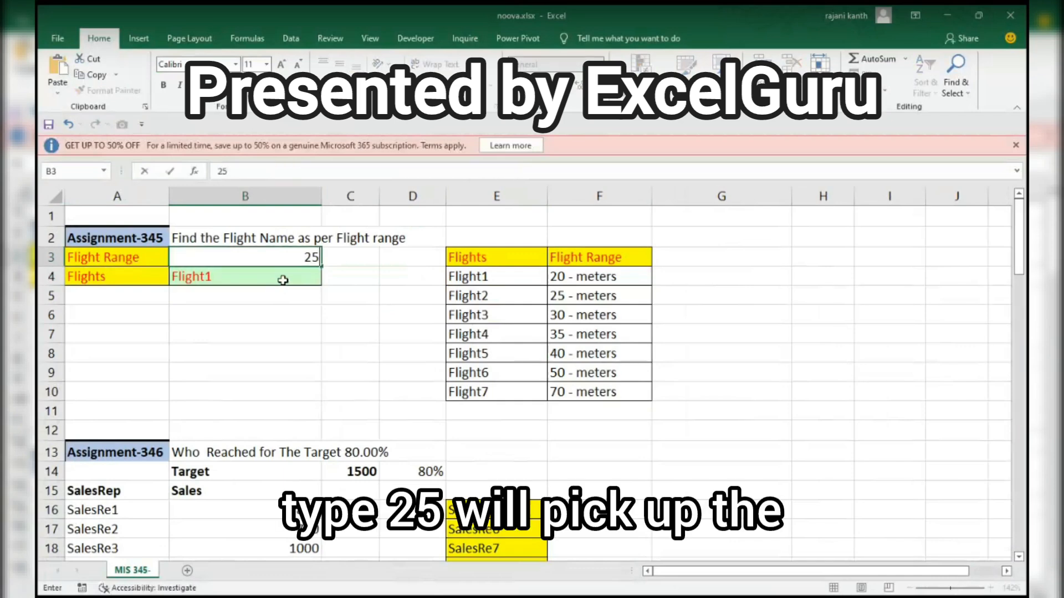
pyautogui.press('Return')
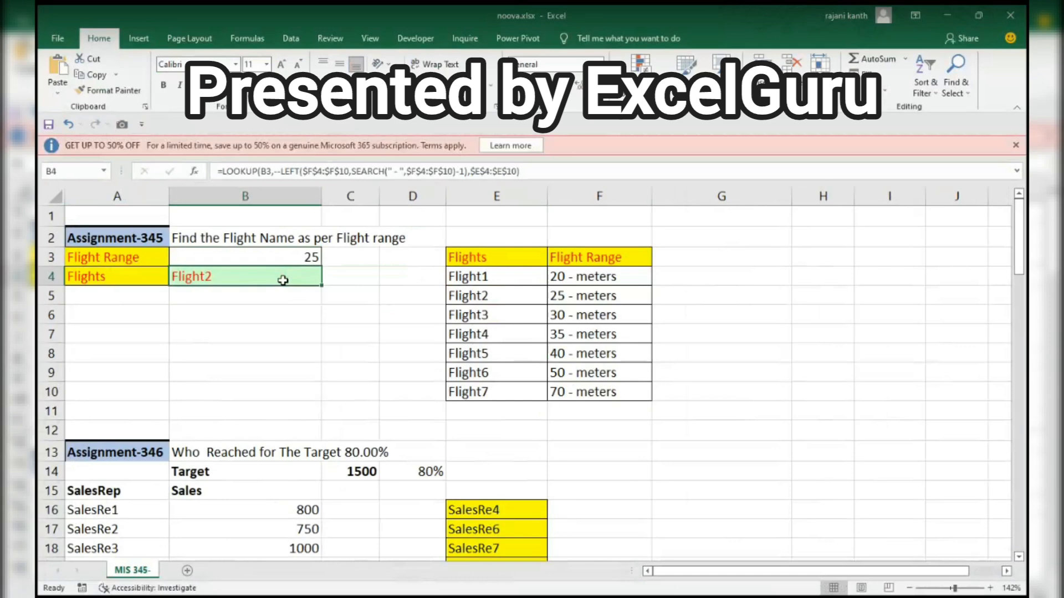
# Step: Step through the whole calculation of the LOOKUP formula in B4 with Evaluate Formula and review its arguments
pyautogui.doubleClick(283, 280)
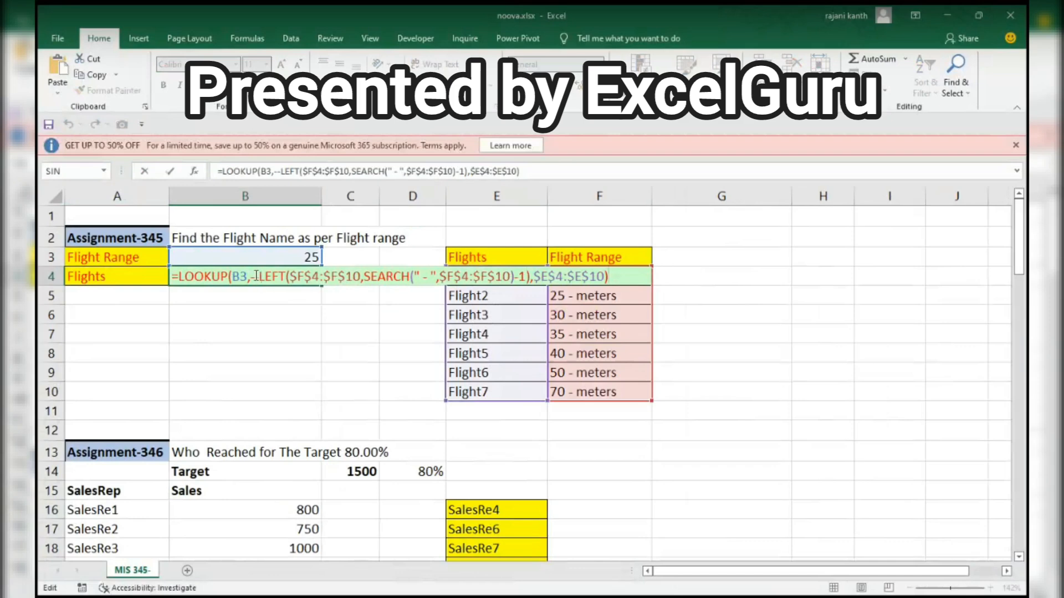
pyautogui.hotkey('ctrl', 'Return')
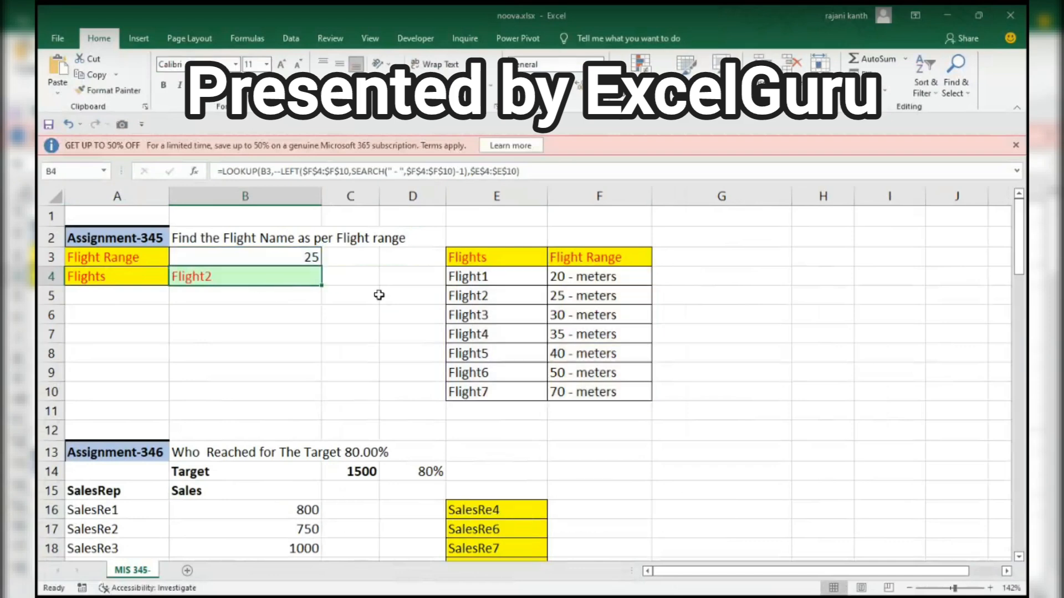
pyautogui.press('u')
pyautogui.press('f')
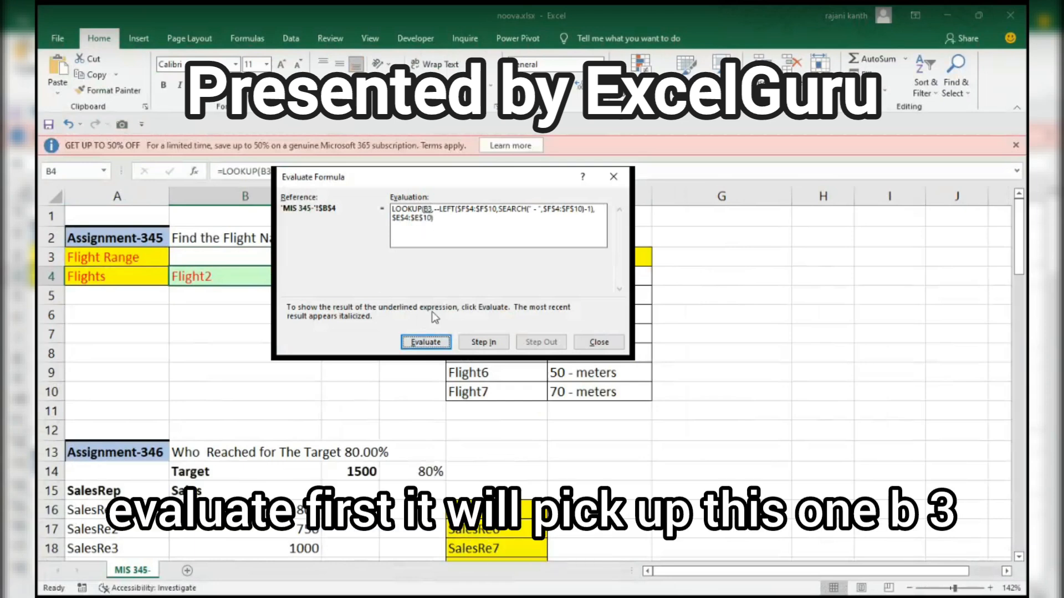
pyautogui.click(426, 342)
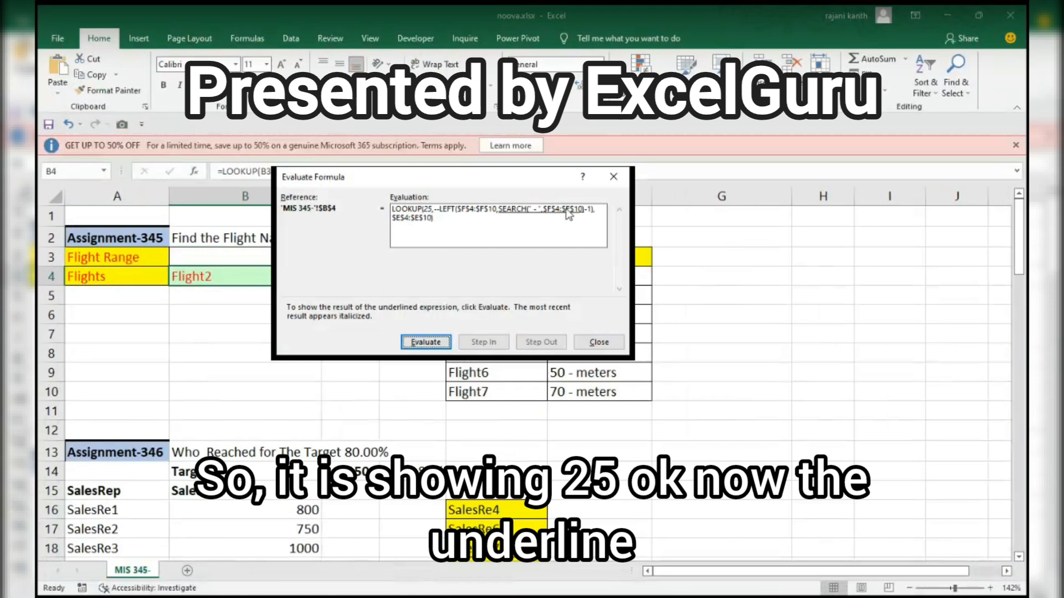
pyautogui.click(443, 343)
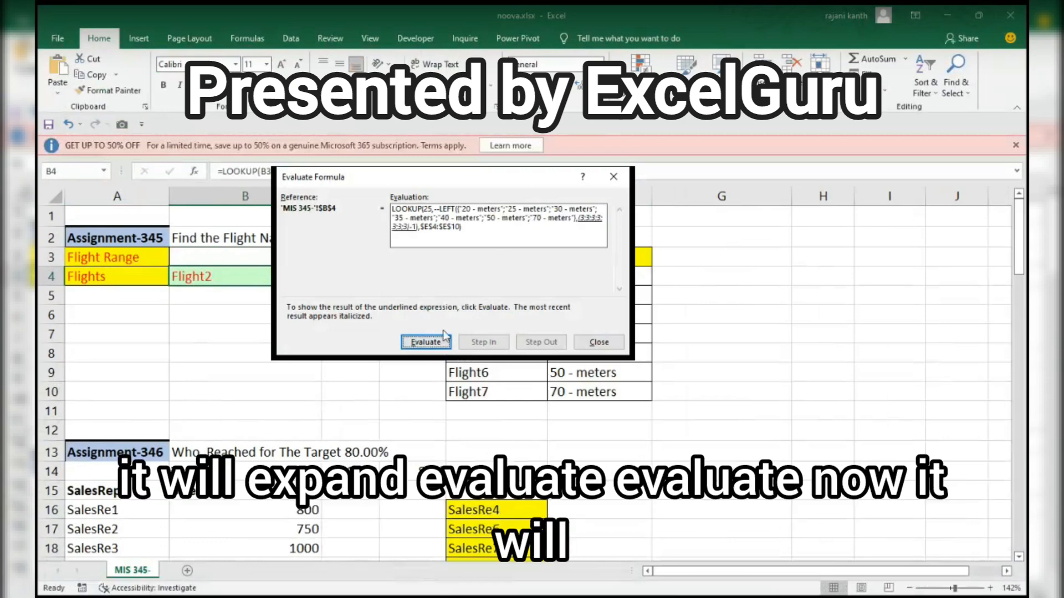
pyautogui.click(425, 342)
pyautogui.click(424, 343)
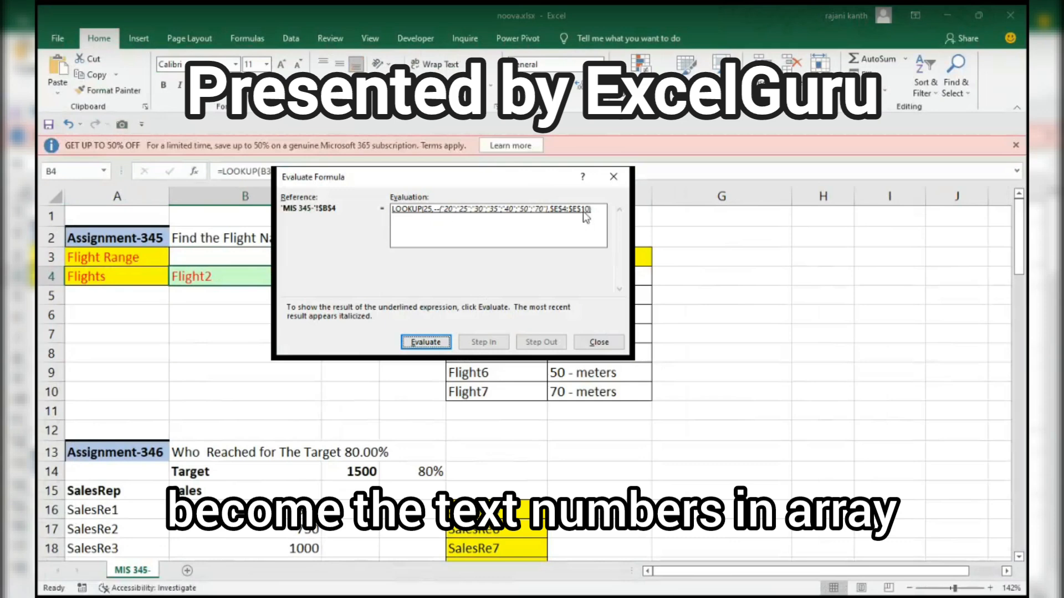
pyautogui.click(426, 342)
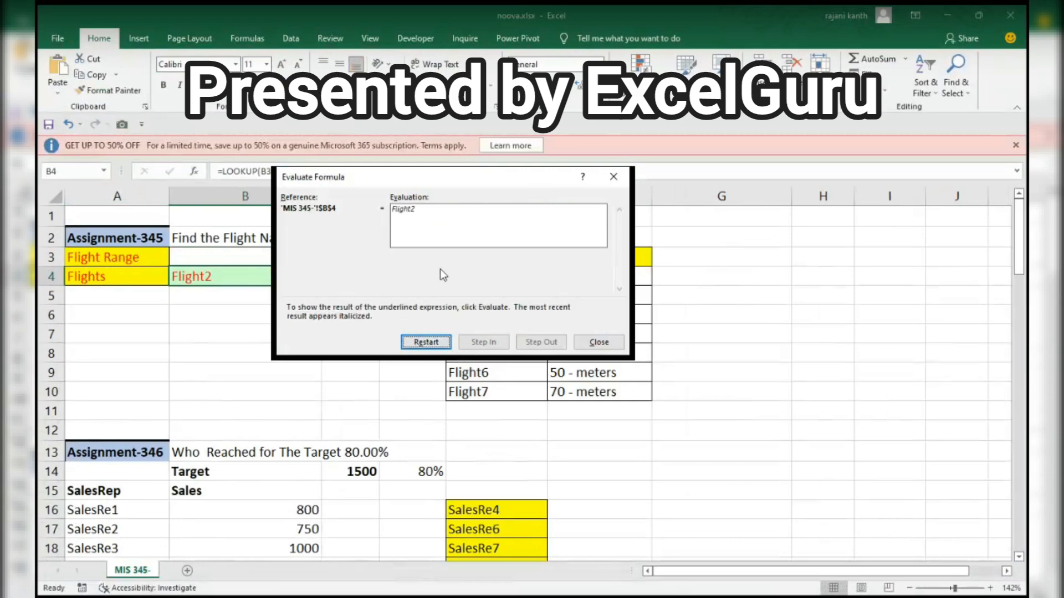
pyautogui.click(613, 177)
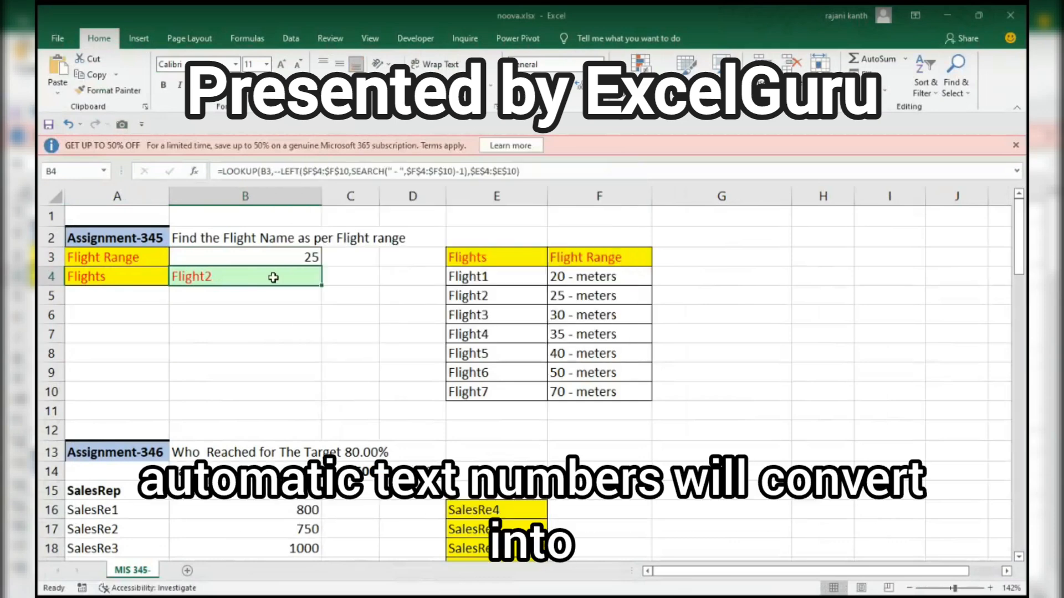
pyautogui.press('F2')
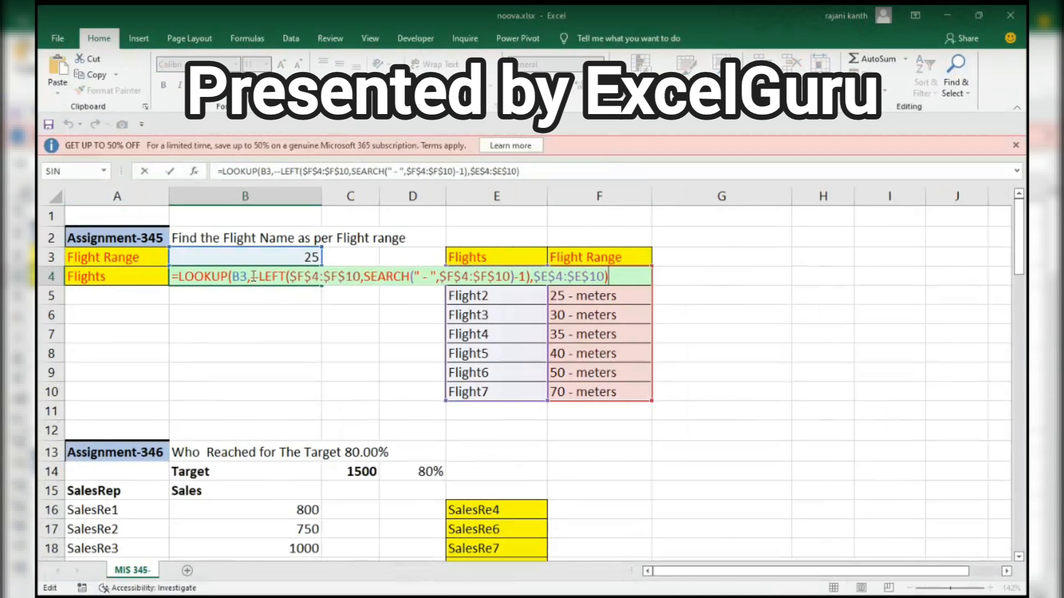
pyautogui.hotkey('ctrl', 'Return')
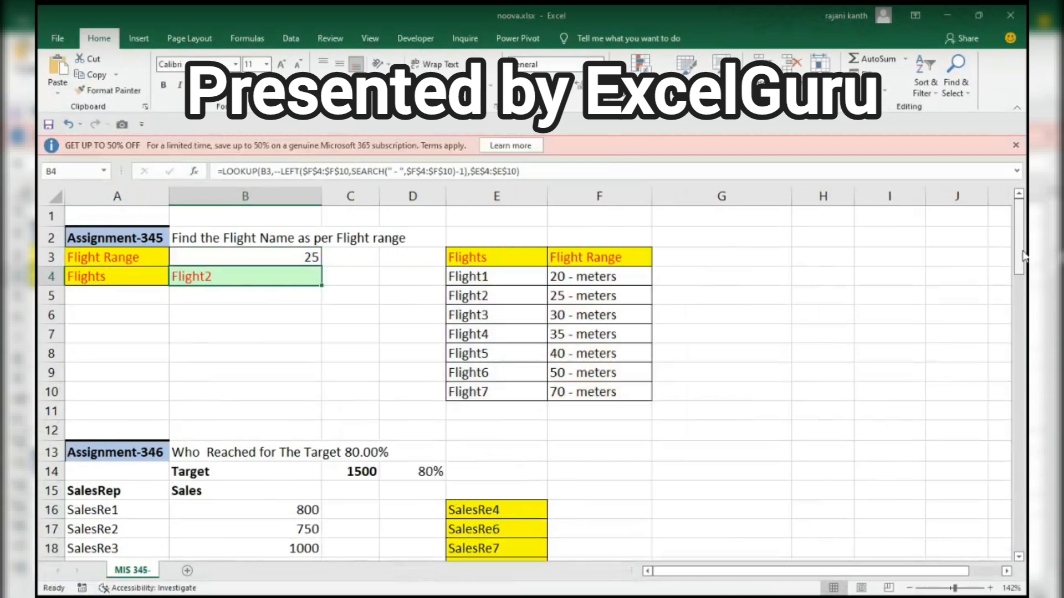
# Step: Start a formula in F16, beside the Assignment-346 results, with the absolute Sales range $B$16:$B$25
pyautogui.moveTo(1022, 256); pyautogui.dragTo(1024, 295)
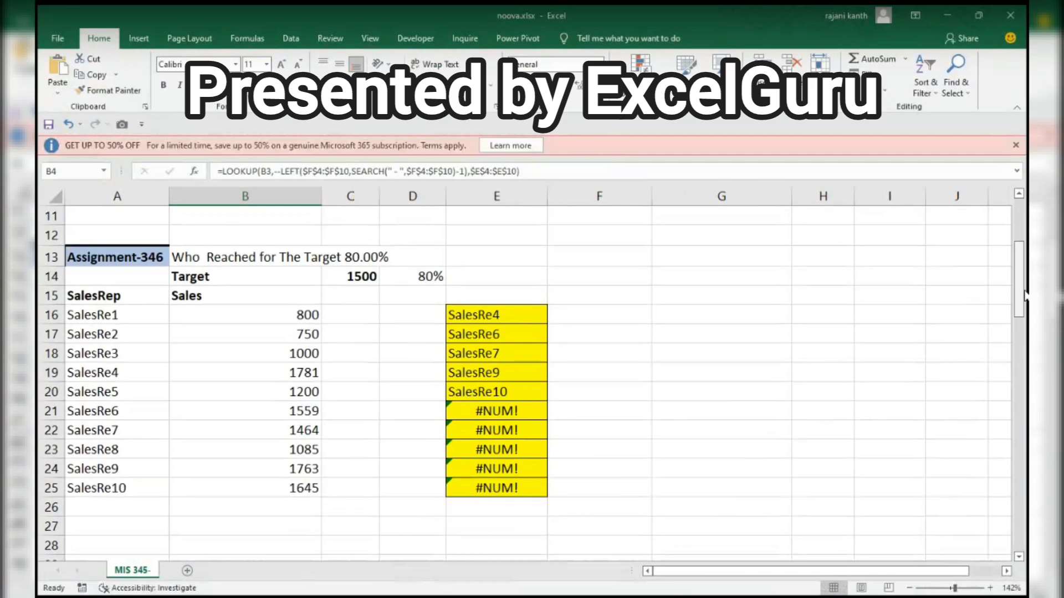
pyautogui.hotkey('ctrl', 'Right')
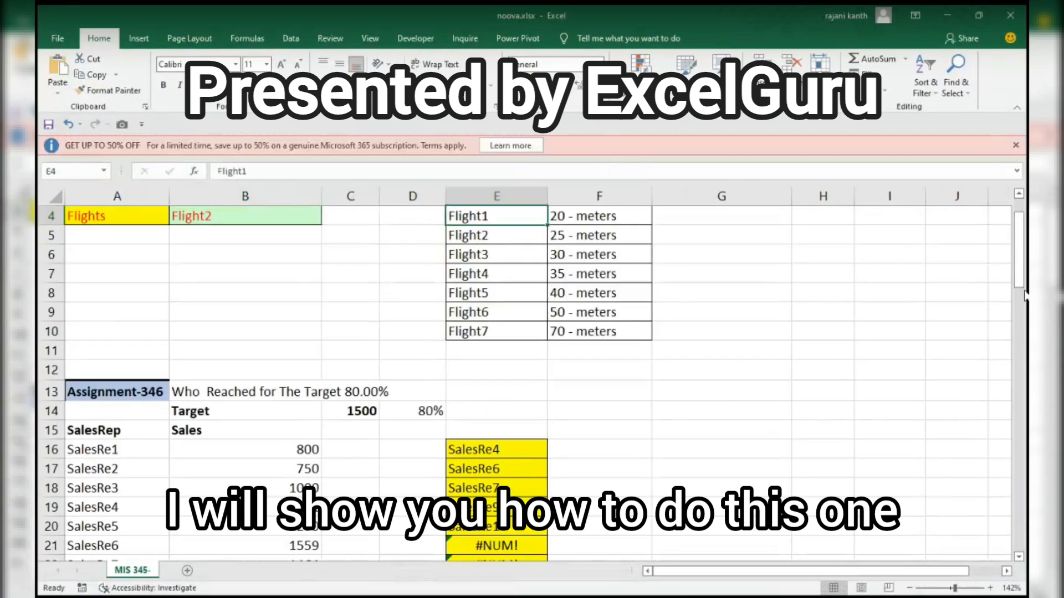
pyautogui.press('Down')
pyautogui.press('Down')
pyautogui.press('Down')
pyautogui.press('Right')
pyautogui.press('Right')
pyautogui.press('Down')
pyautogui.press('Down')
pyautogui.press('Down')
pyautogui.press('Down')
pyautogui.press('Down')
pyautogui.press('Down')
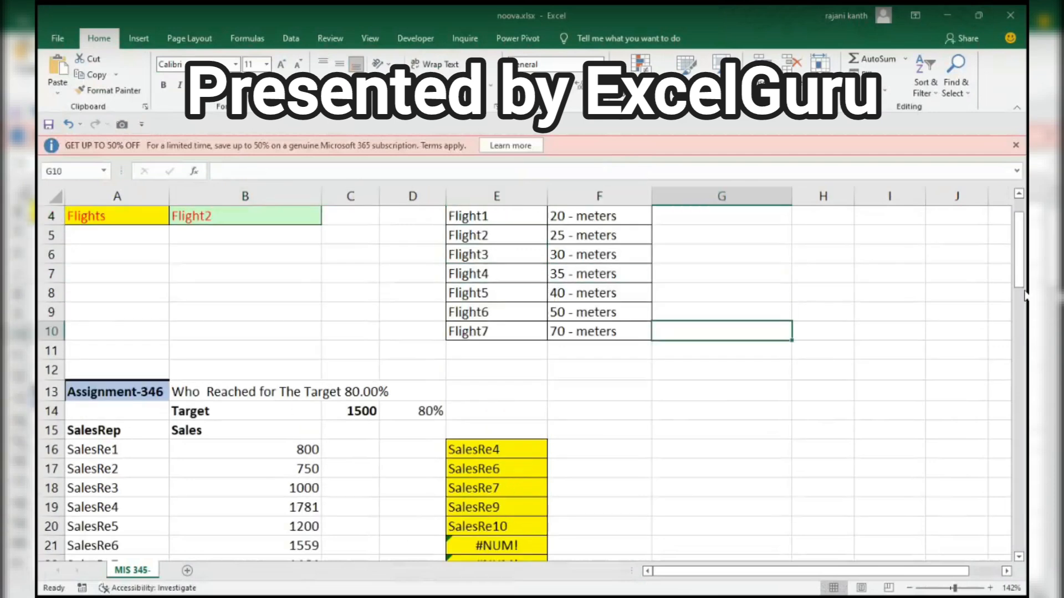
pyautogui.press('Down')
pyautogui.press('Down')
pyautogui.press('Down')
pyautogui.press('Left')
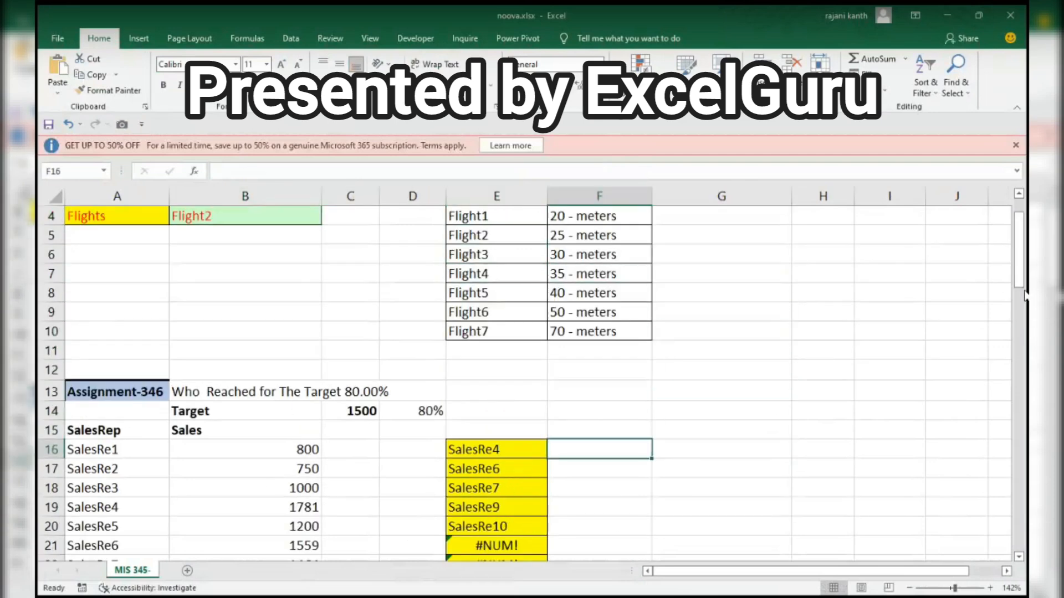
pyautogui.write('=')
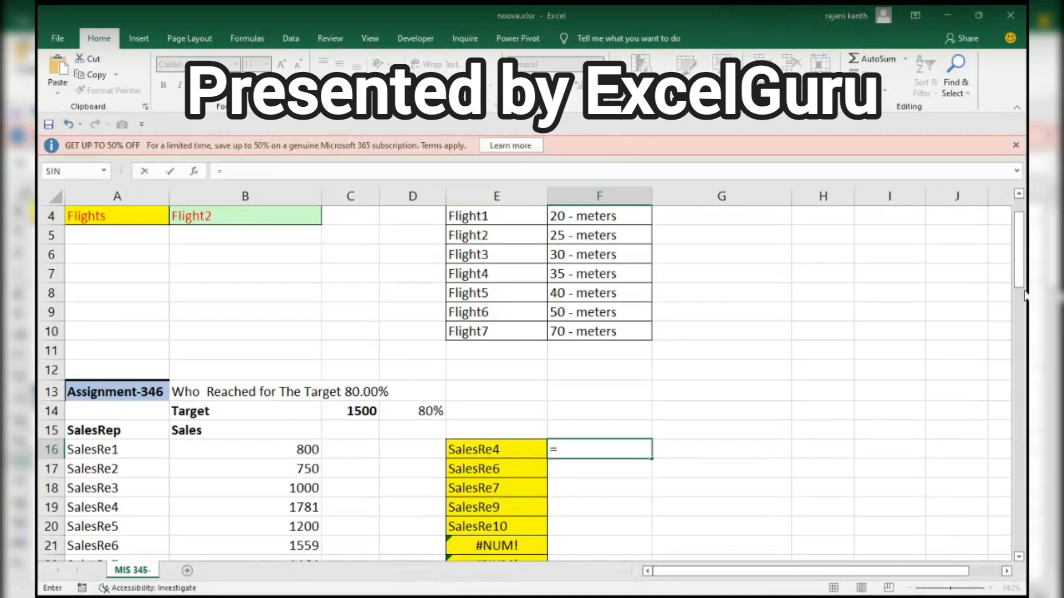
pyautogui.press('Left')
pyautogui.press('Left')
pyautogui.press('Left')
pyautogui.press('Left')
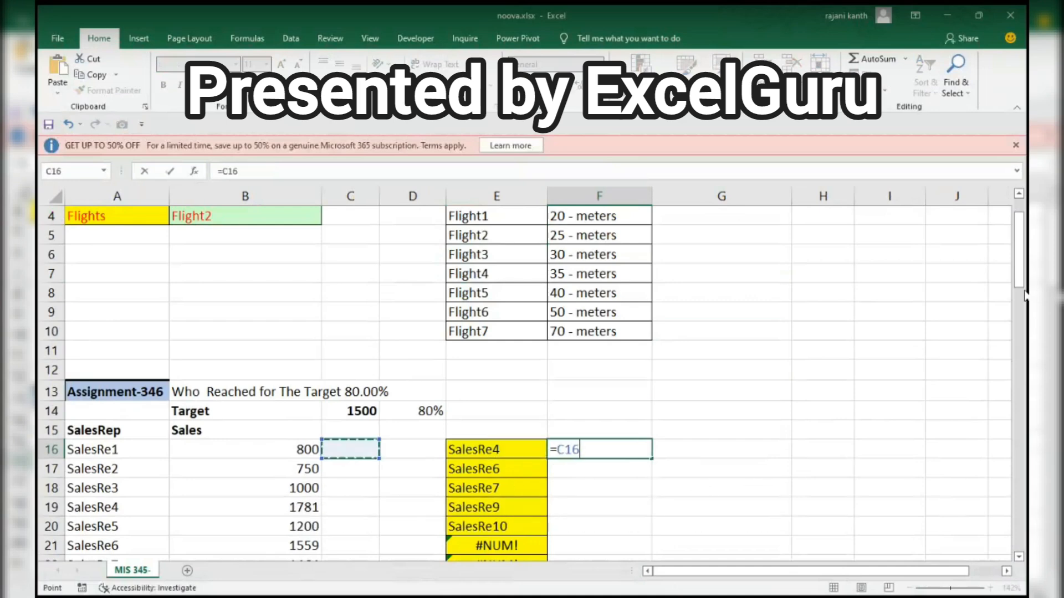
pyautogui.hotkey('ctrl', 'shift', 'Down')
pyautogui.press('F4')
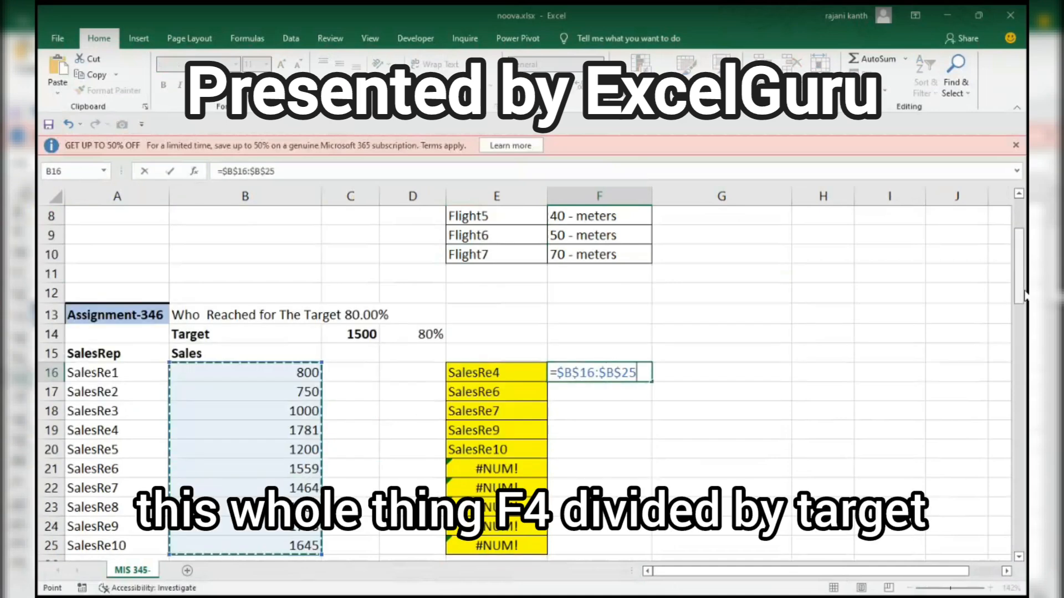
# Step: Divide the Sales range in the F16 formula by the absolute target cell $C$14
pyautogui.write('/')
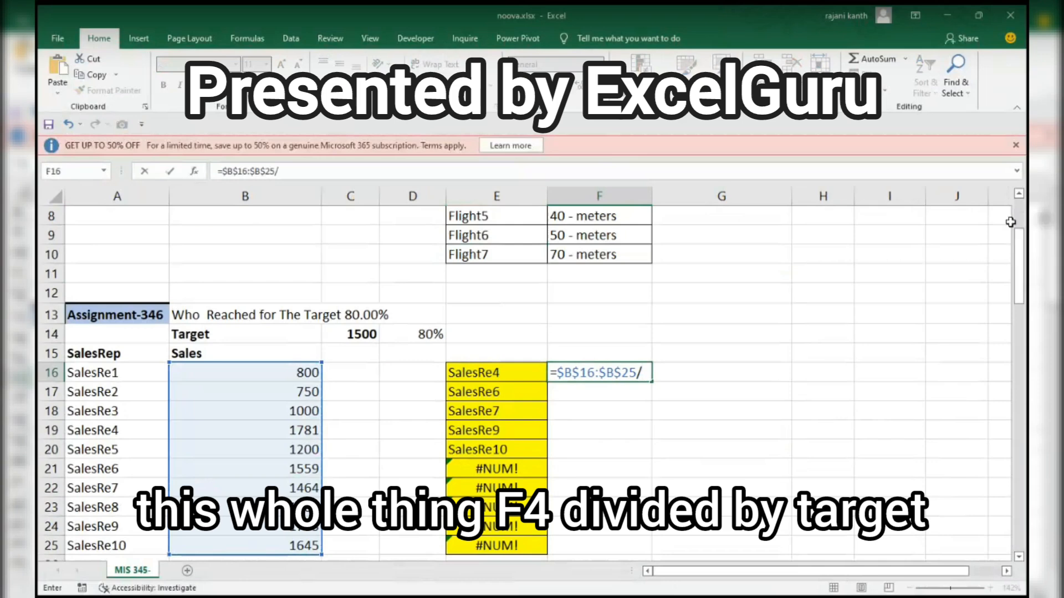
pyautogui.click(348, 336)
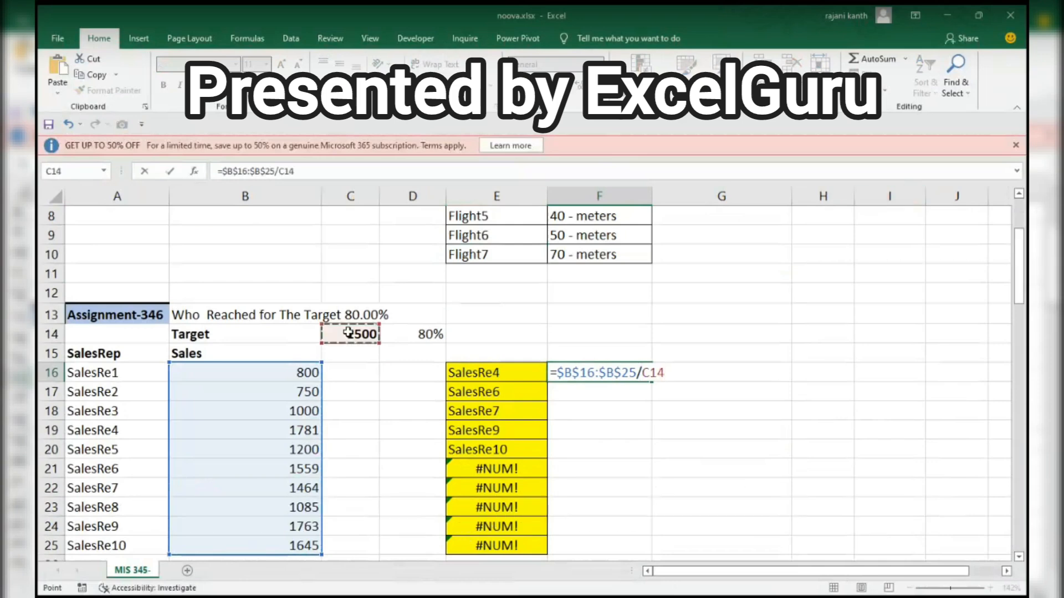
pyautogui.press('F4')
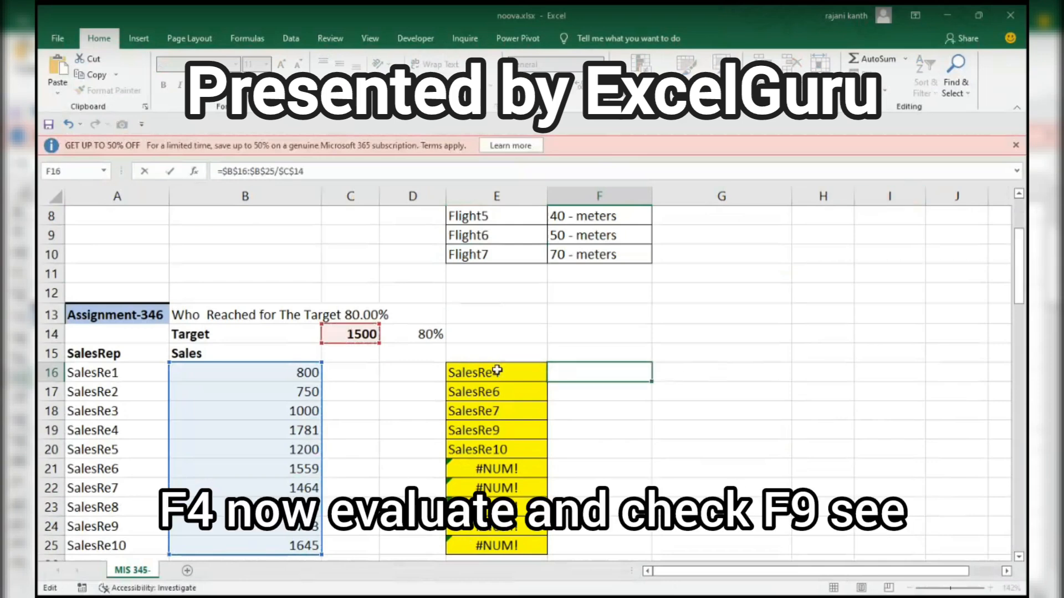
# Step: Preview the calculated array of the division in F16 and restore the formula text
pyautogui.scroll(1, 497, 371)
pyautogui.hotkey('shift', 'Home')
pyautogui.press('F9')
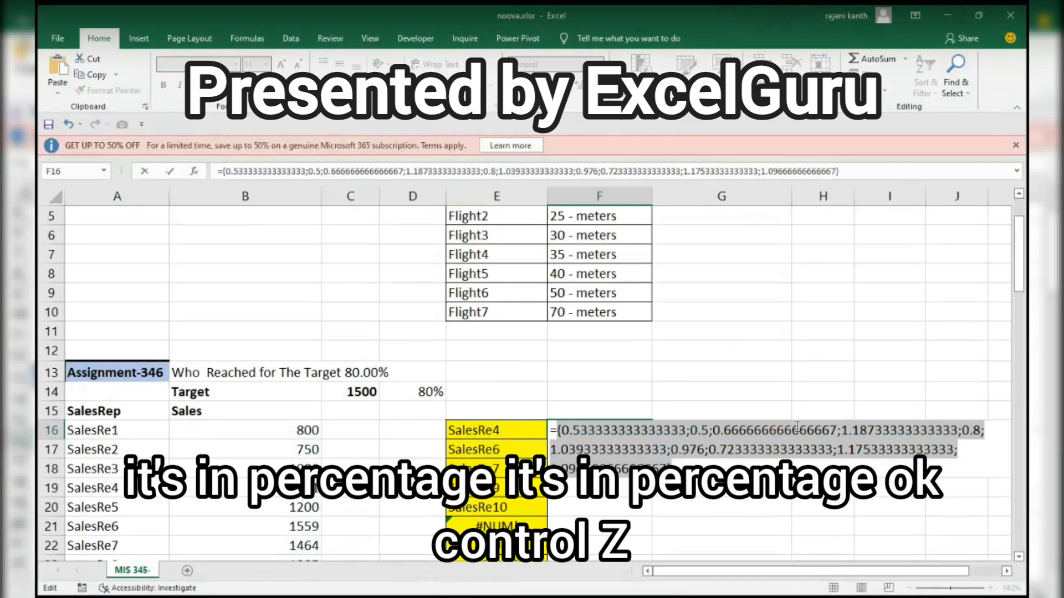
pyautogui.hotkey('ctrl', 'z')
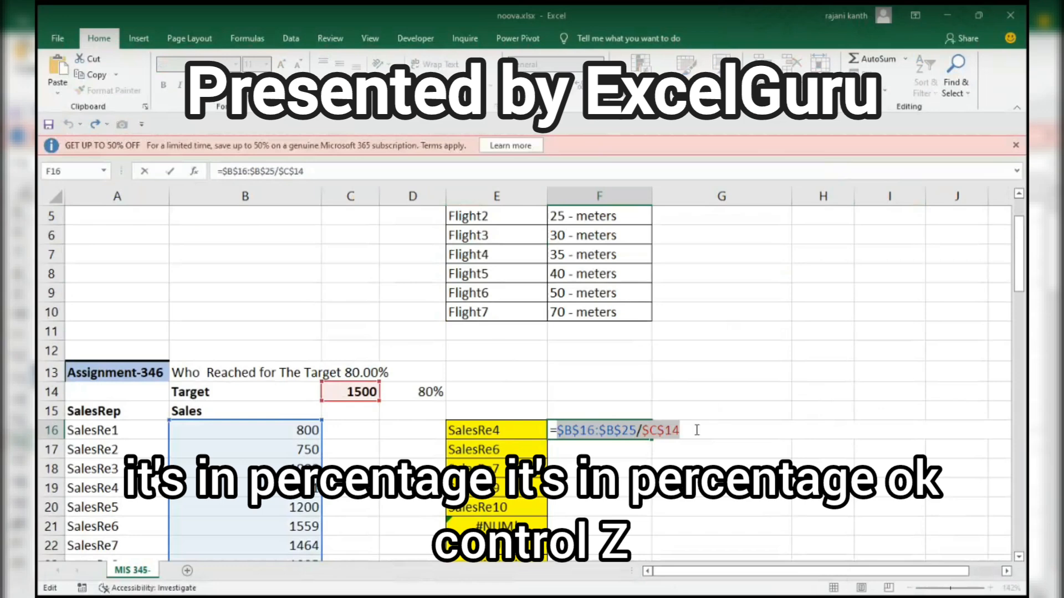
# Step: Extend the F16 formula with the comparison >$D$14, preview its array and restore the formula text
pyautogui.scroll(1, 697, 430)
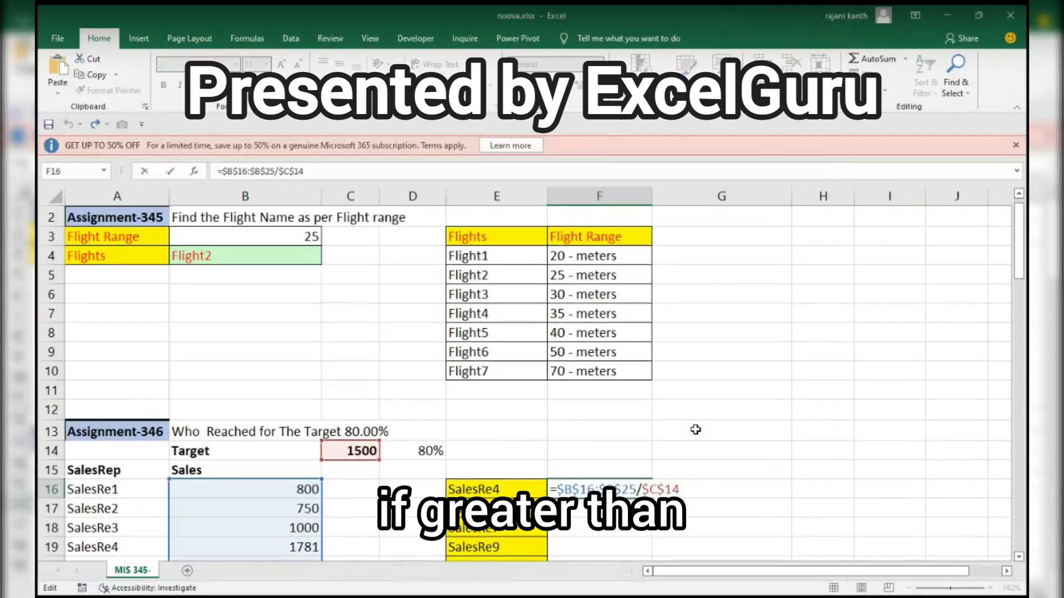
pyautogui.write('>=')
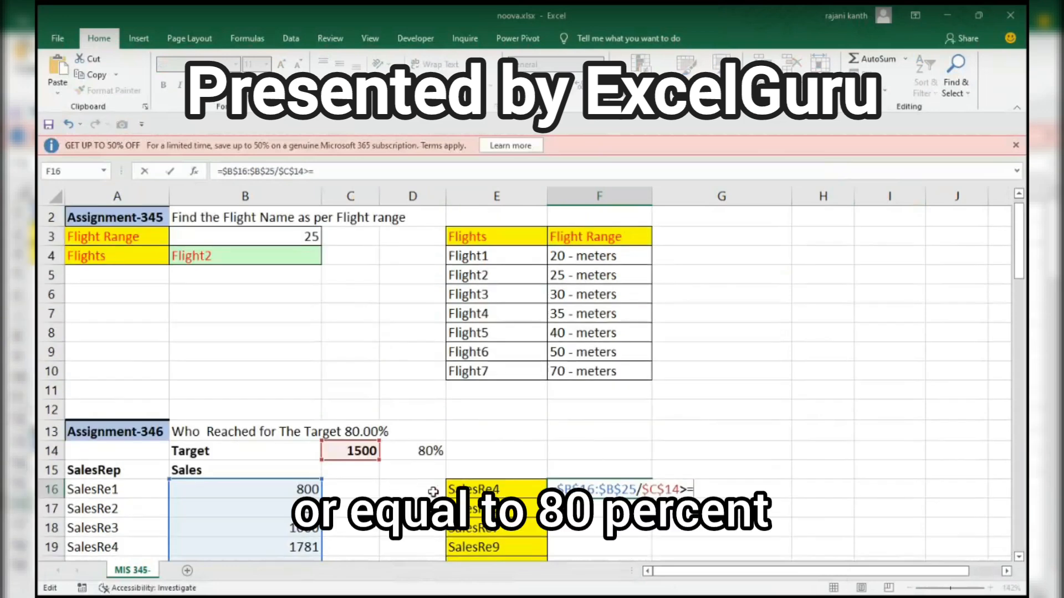
pyautogui.click(423, 451)
pyautogui.scroll(1, 423, 451)
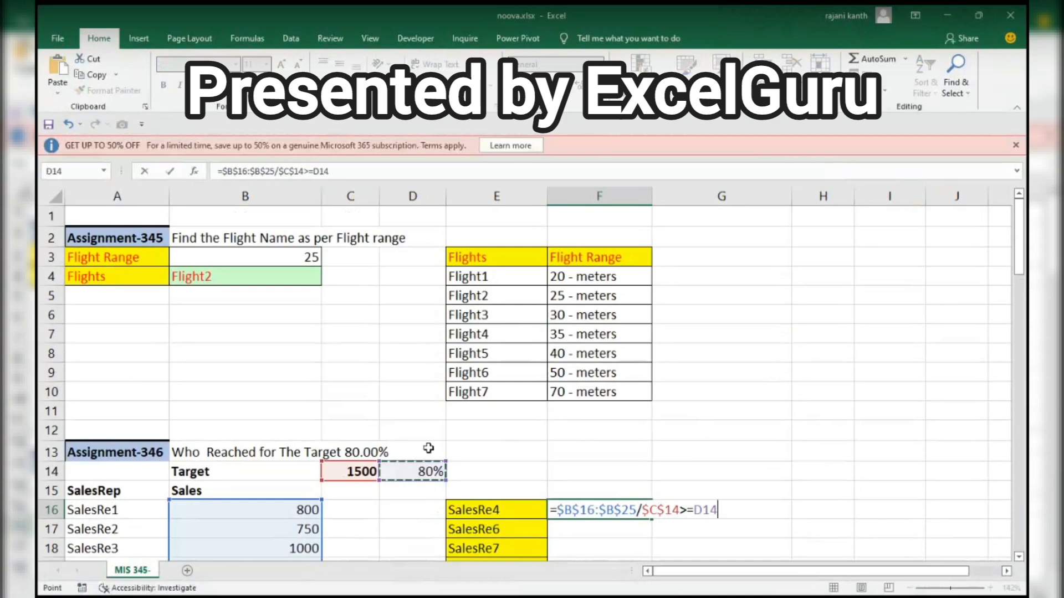
pyautogui.click(695, 510)
pyautogui.press('BackSpace')
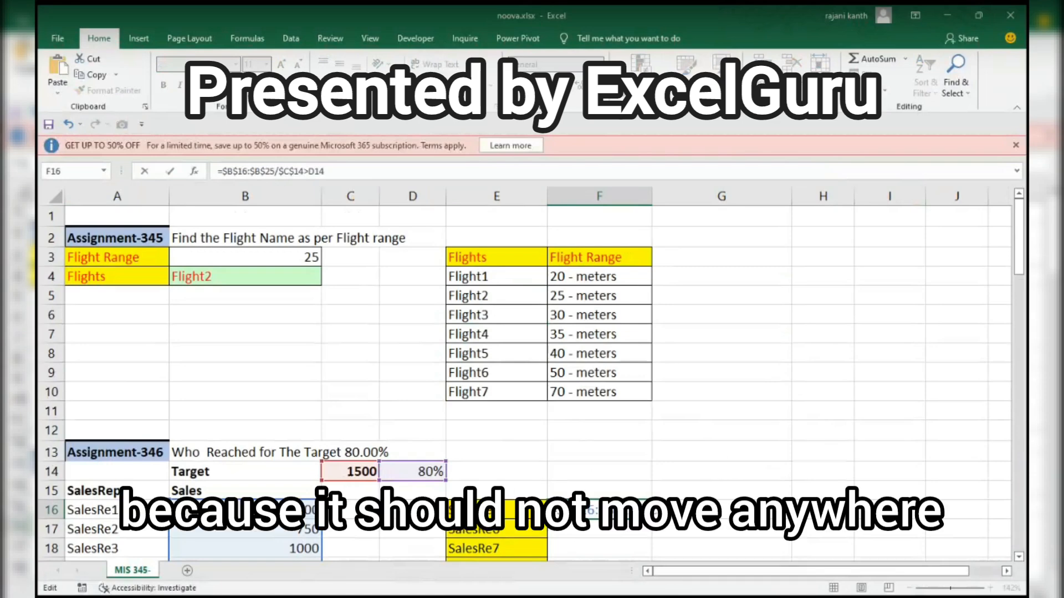
pyautogui.press('F4')
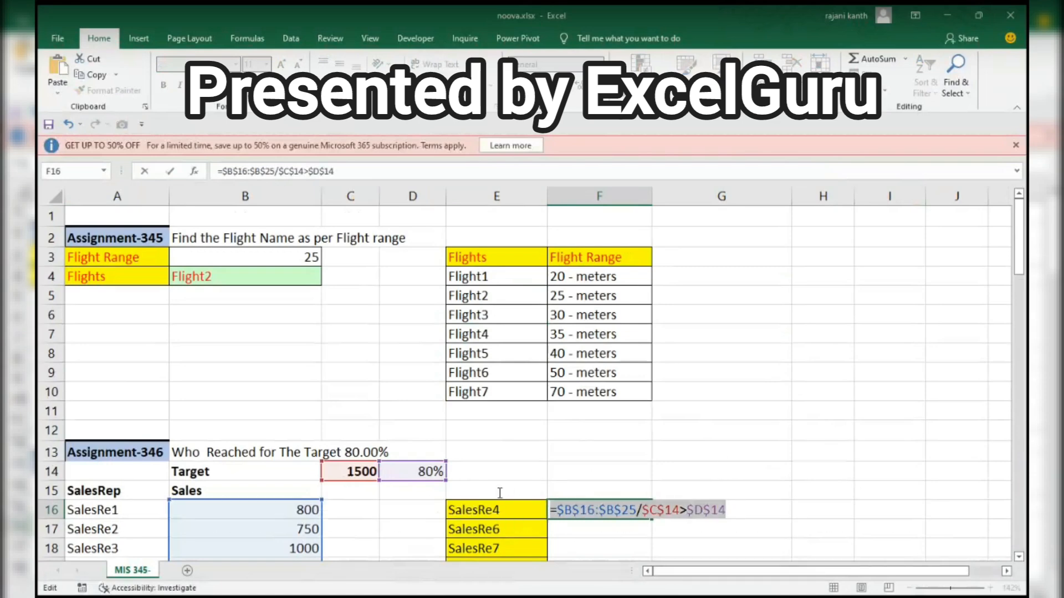
pyautogui.press('F9')
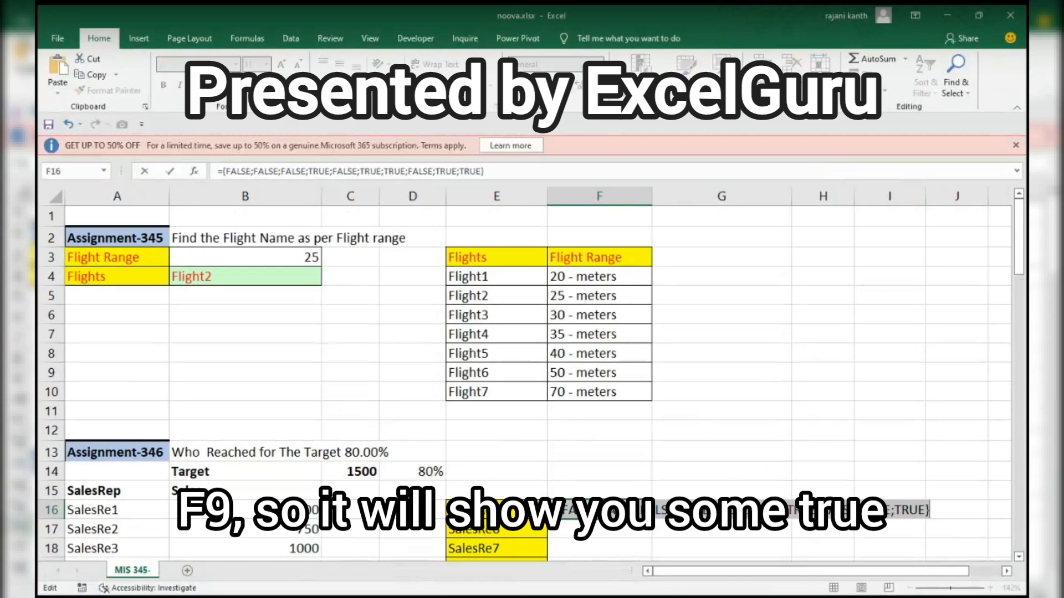
pyautogui.hotkey('ctrl', 'z')
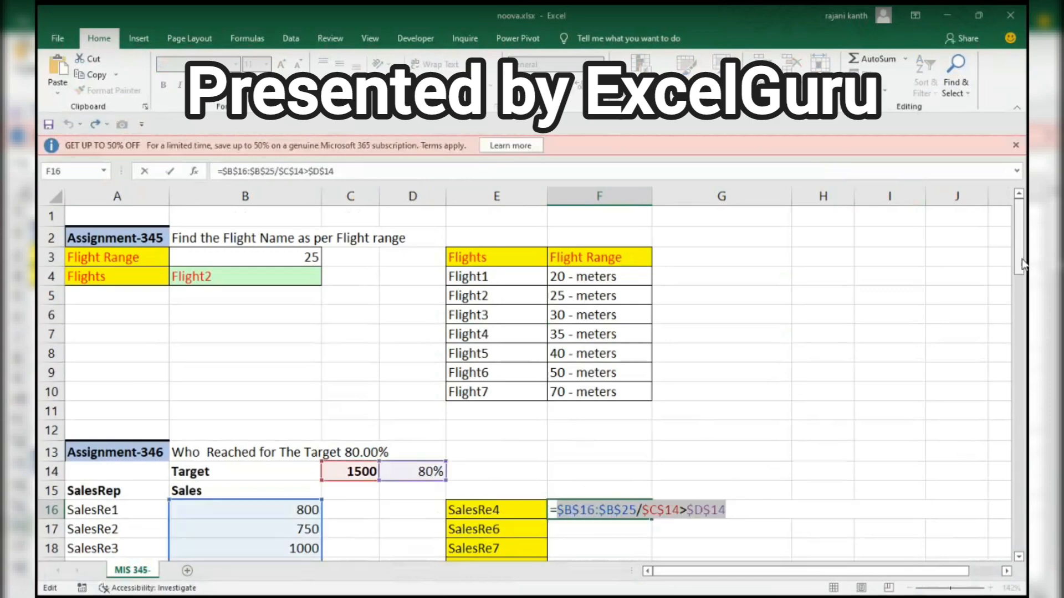
# Step: Wrap the comparison in the F16 formula in a SMALL function with a nested IF
pyautogui.moveTo(1019, 263); pyautogui.dragTo(1018, 269)
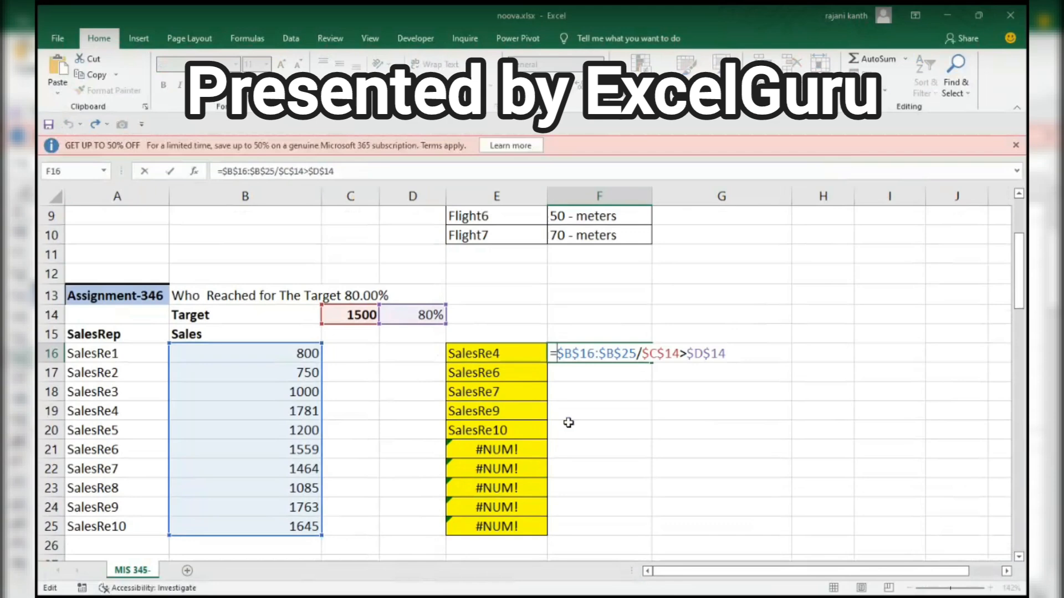
pyautogui.write('small')
pyautogui.press('Tab')
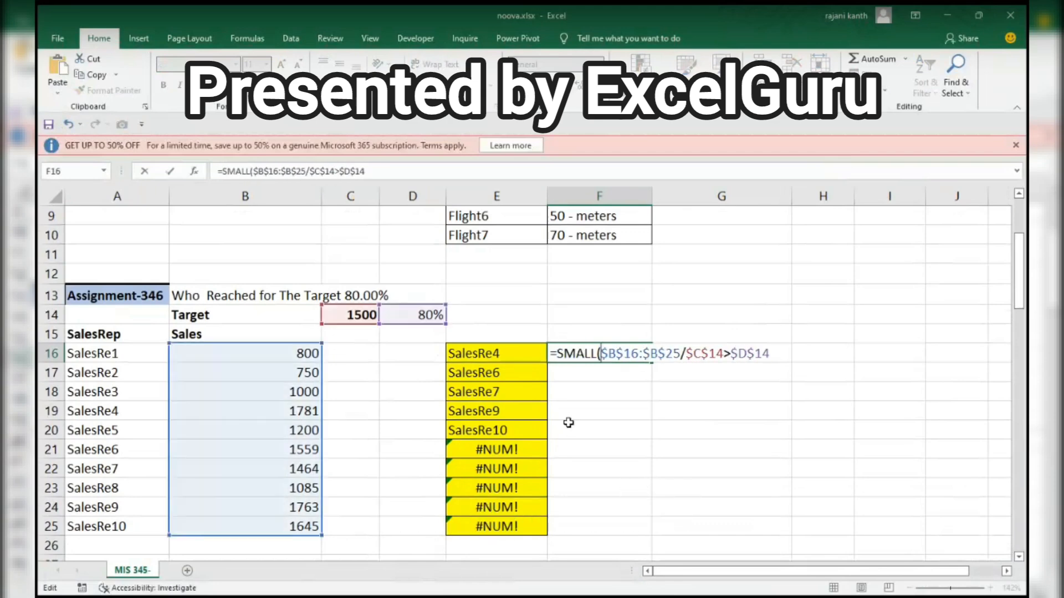
pyautogui.write('if')
pyautogui.press('Tab')
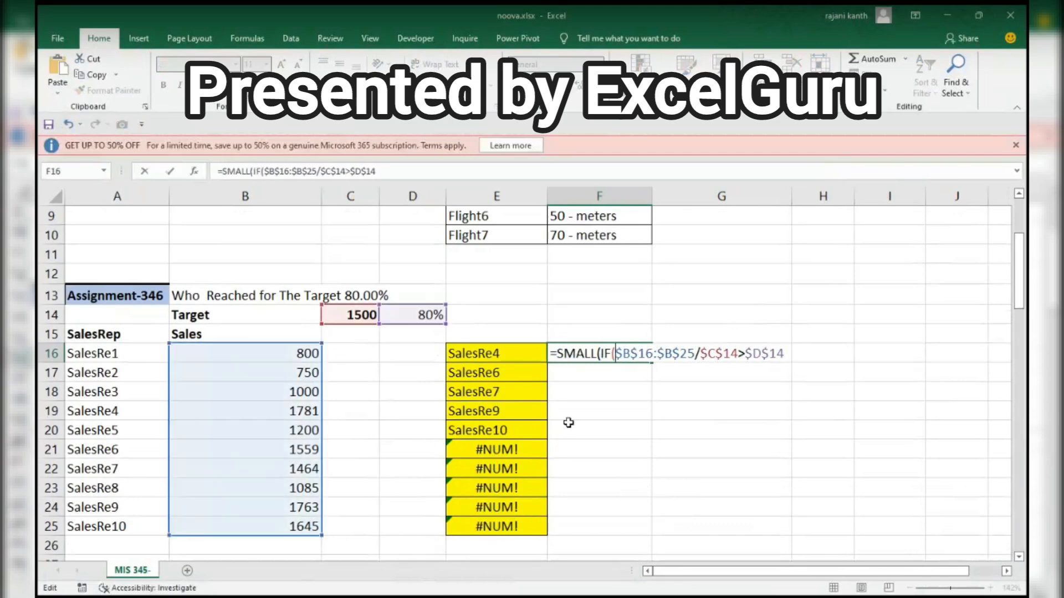
# Step: Begin the IF's true value in the F16 formula with ROW($A$16:$A$25), using the absolute SalesRep range, followed by a minus sign
pyautogui.click(787, 354)
pyautogui.write(',row')
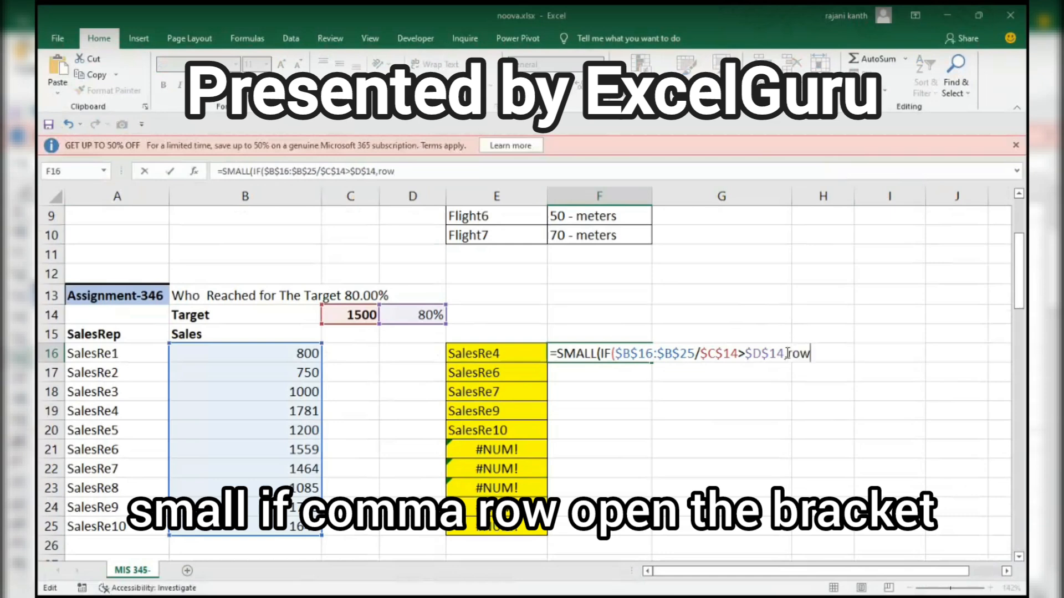
pyautogui.press('Tab')
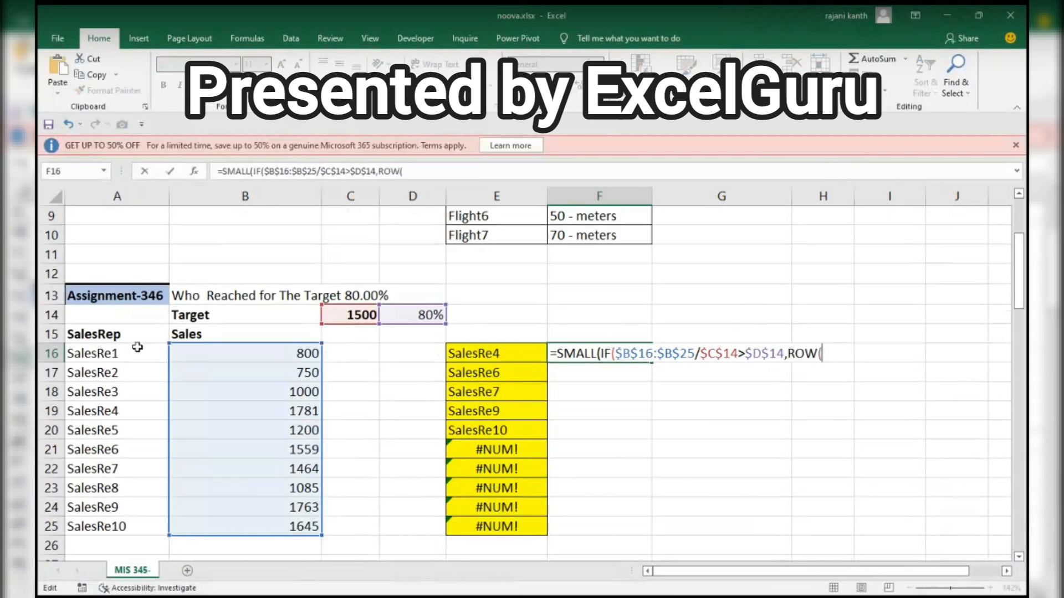
pyautogui.moveTo(131, 354); pyautogui.dragTo(129, 517)
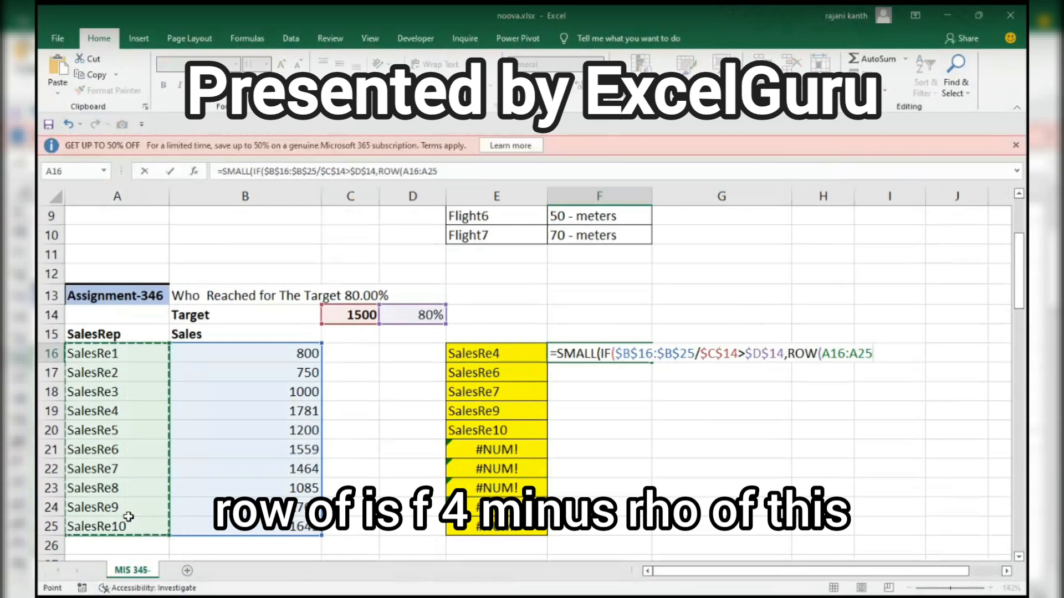
pyautogui.press('F4')
pyautogui.write(')-')
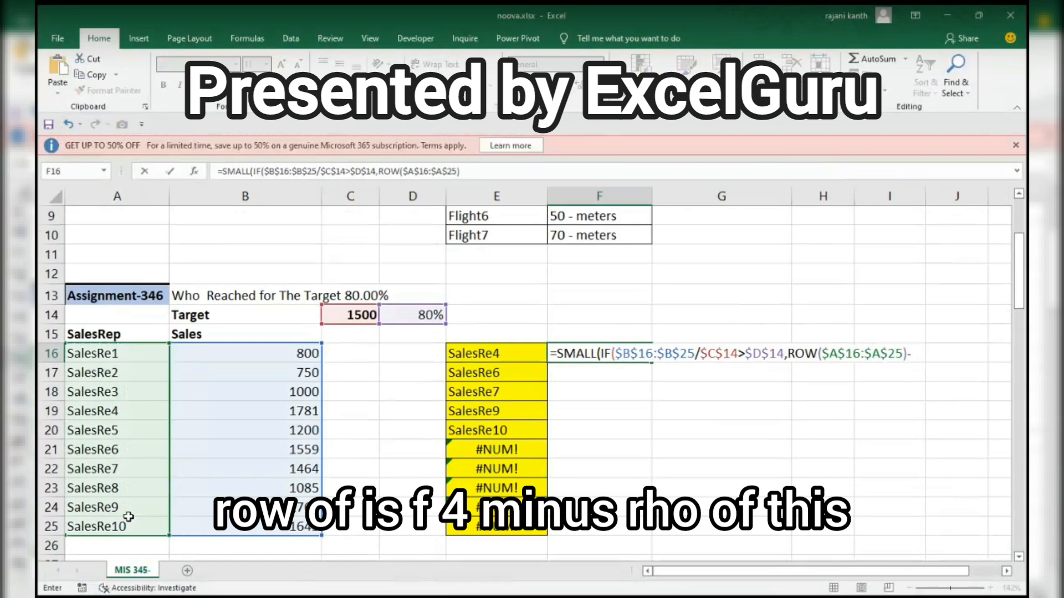
# Step: Subtract ROW($A$16) in the F16 formula, add 1 and close the IF function
pyautogui.write('ROW(')
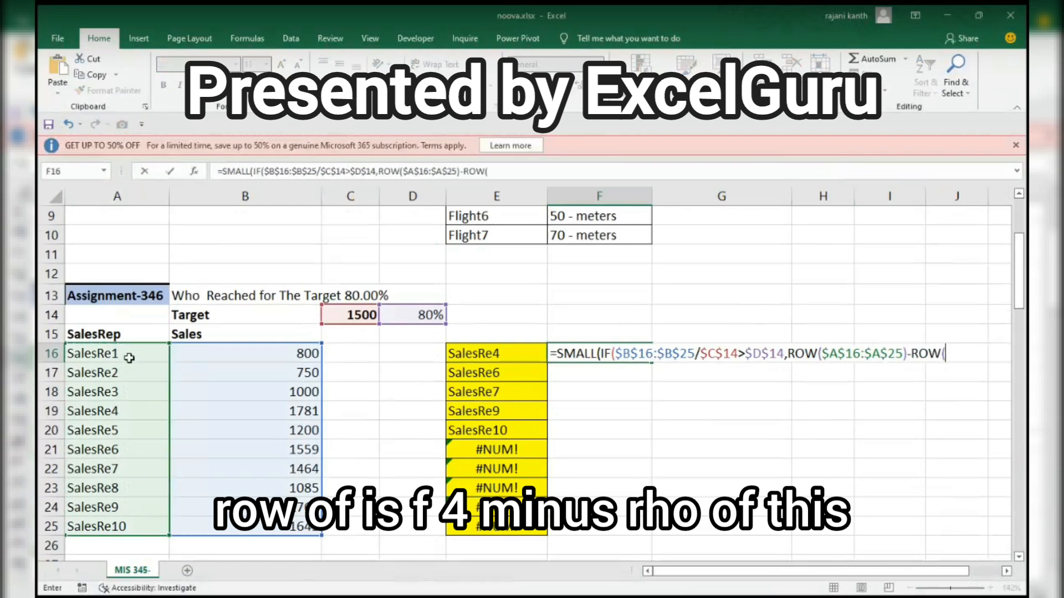
pyautogui.click(129, 357)
pyautogui.press('F4')
pyautogui.write(')+1')
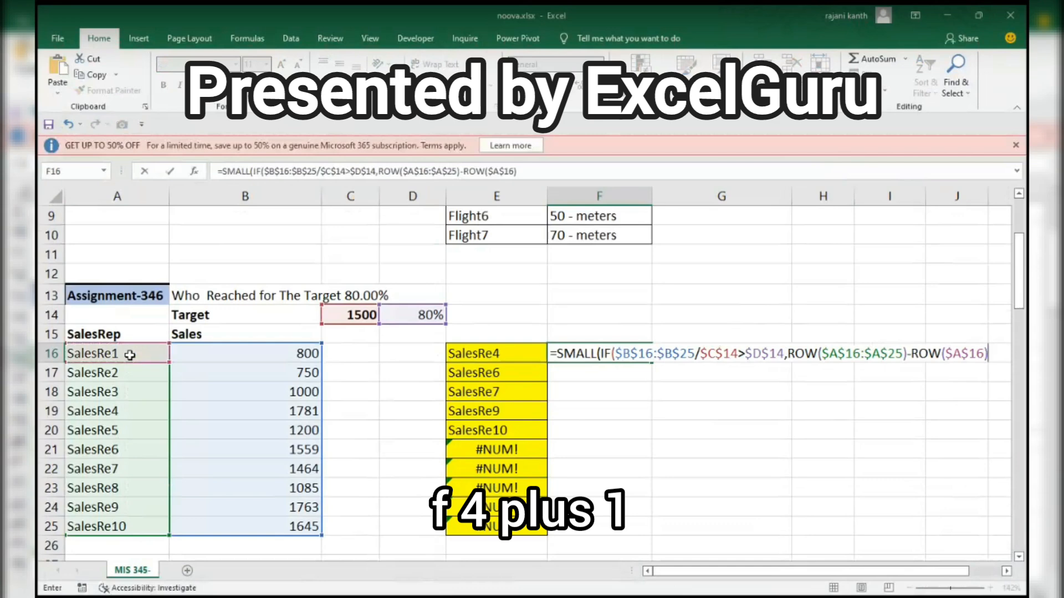
pyautogui.write(')')
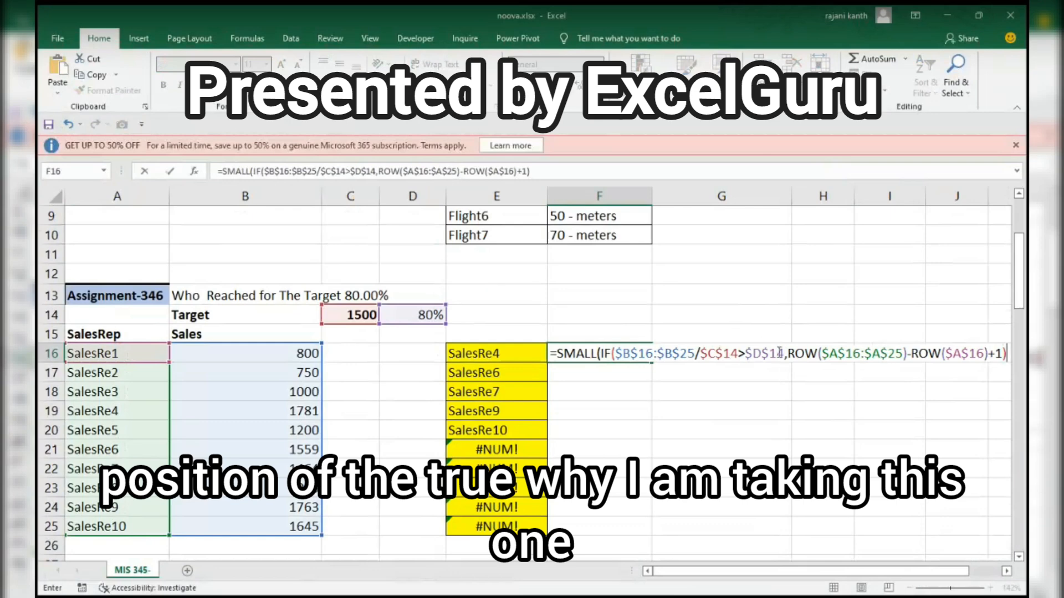
# Step: Preview the array of ROW($A$16:$A$25)-ROW($A$16)+1 in F16 and restore the formula text
pyautogui.moveTo(791, 354); pyautogui.dragTo(996, 349)
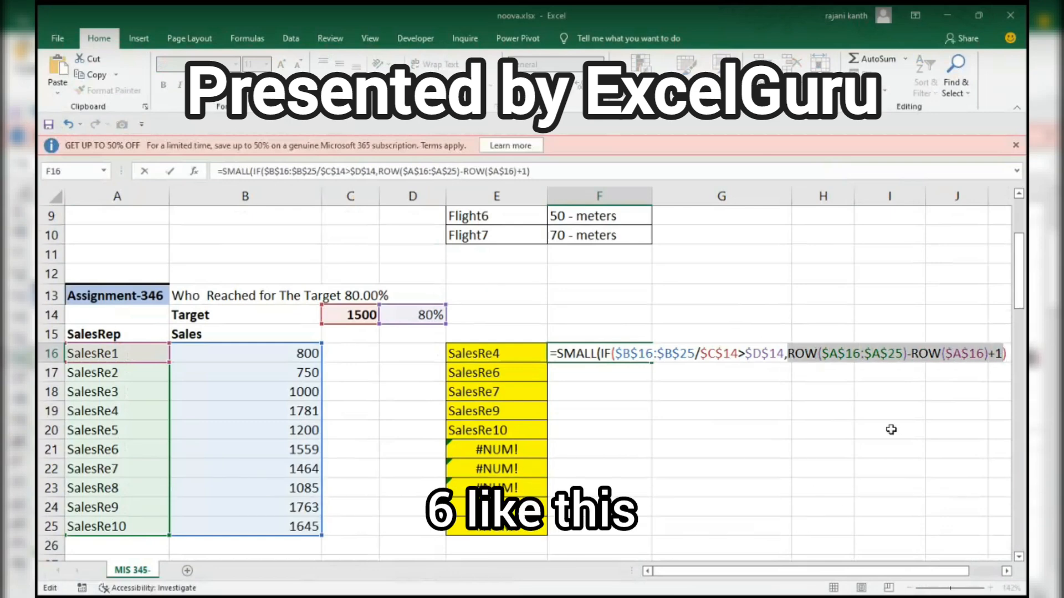
pyautogui.press('F9')
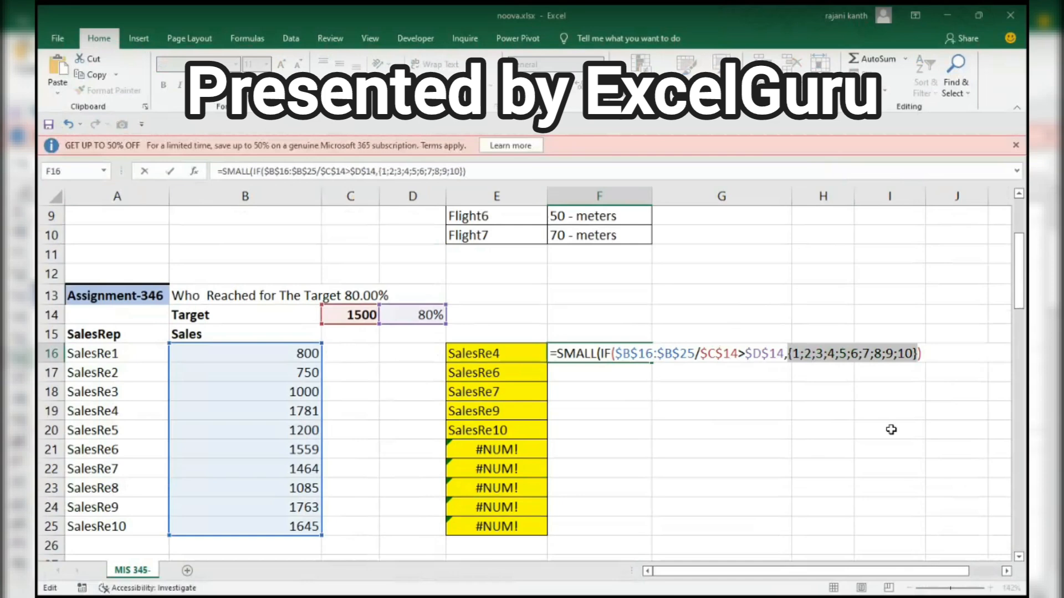
pyautogui.hotkey('ctrl', 'z')
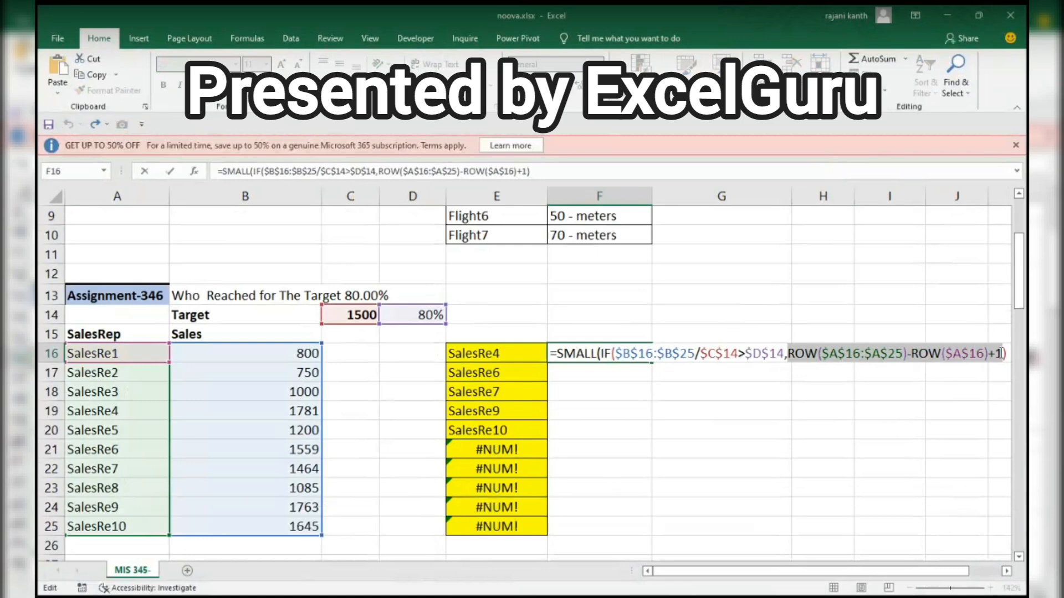
# Step: Complete the SMALL function in F16 with a k value of 1 and evaluate the whole formula
pyautogui.click(1008, 353)
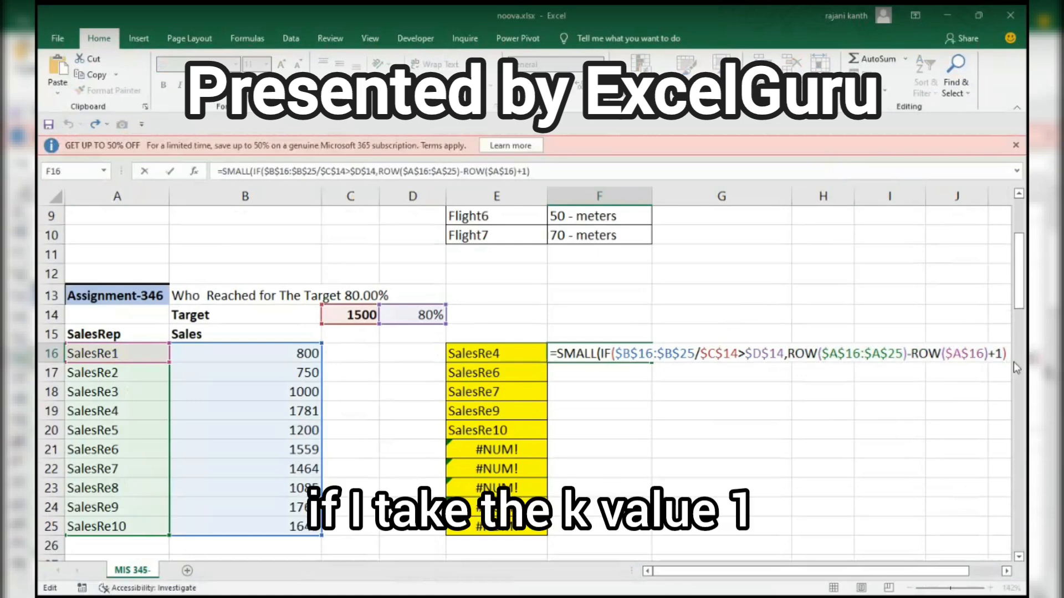
pyautogui.write(',1)')
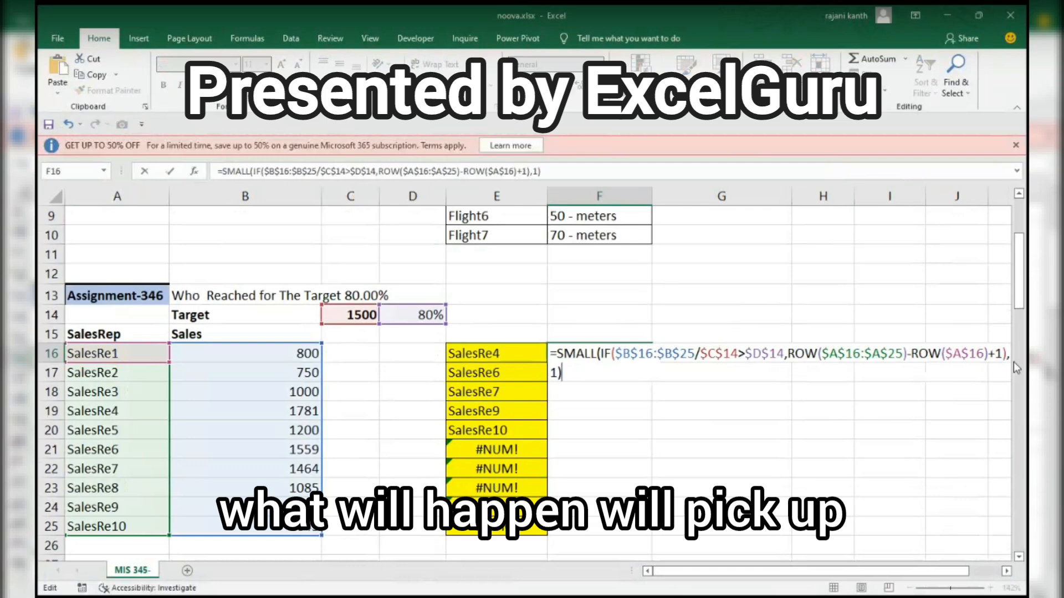
pyautogui.press('F9')
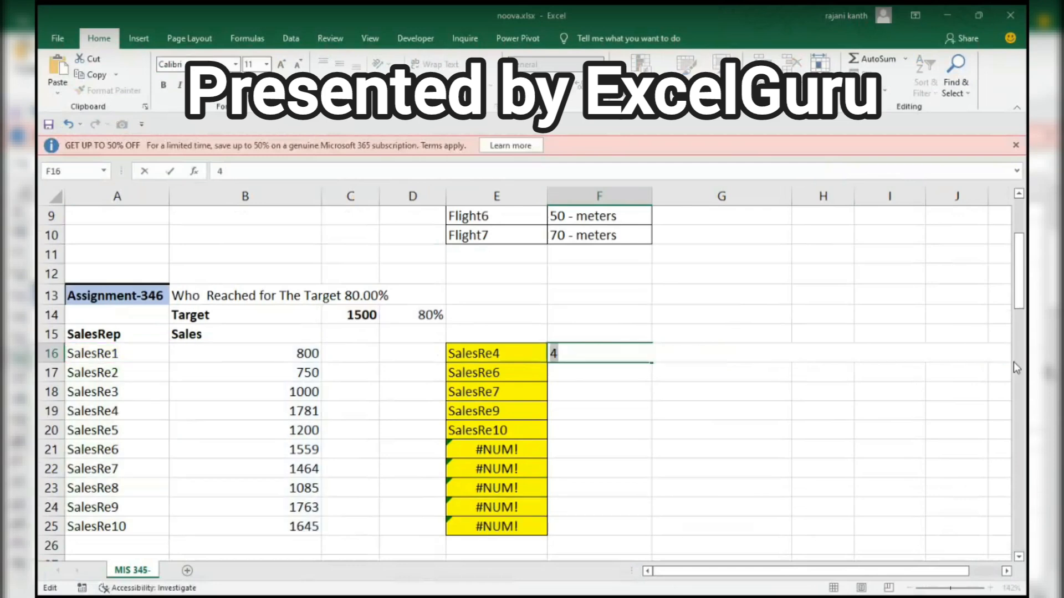
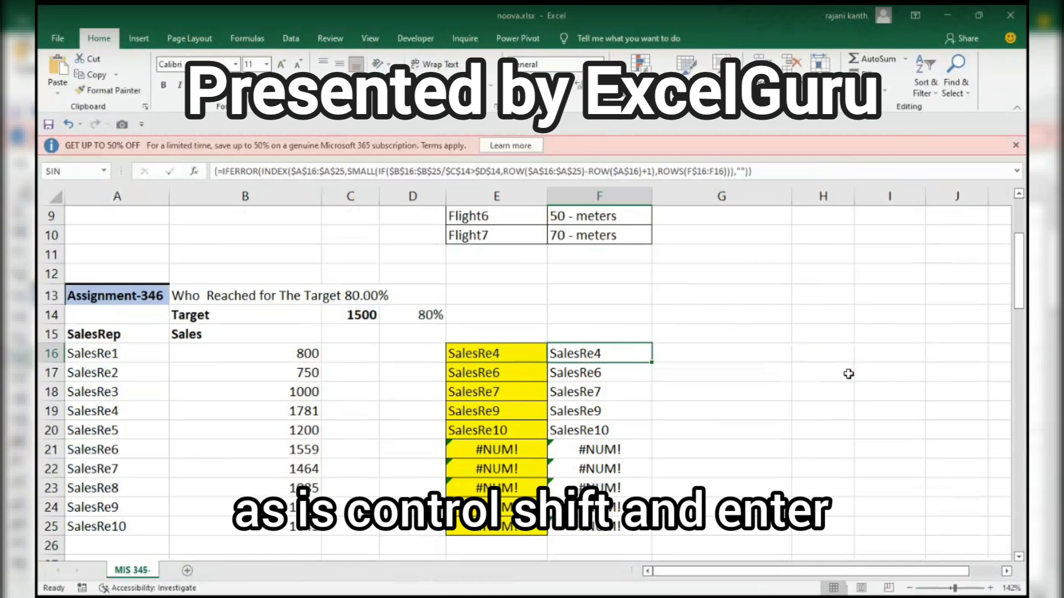
# Step: Fill the IFERROR/INDEX array formula from F16 down to F25
pyautogui.moveTo(650, 363); pyautogui.dragTo(652, 533)
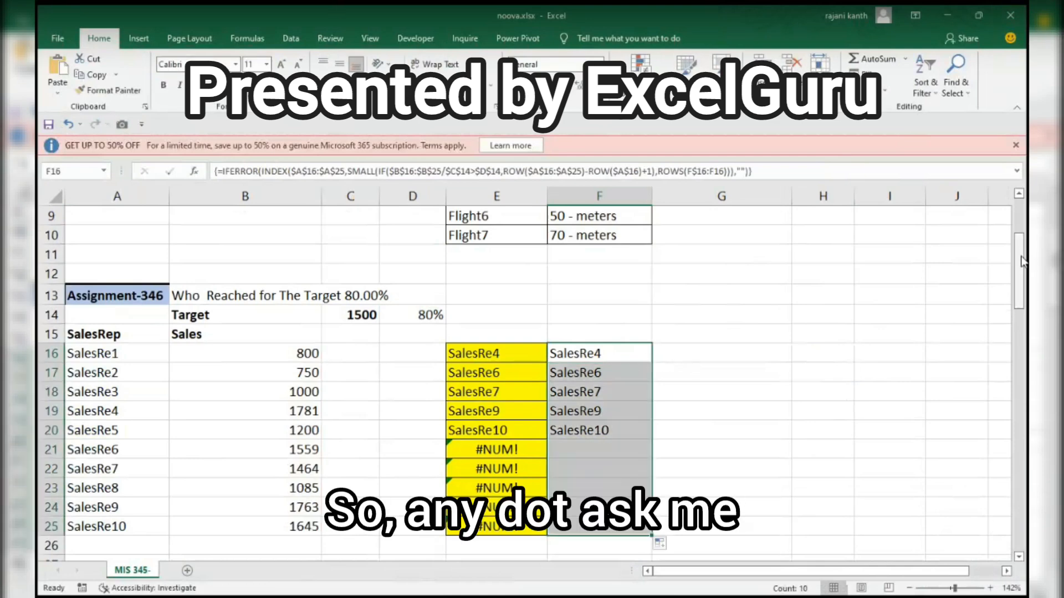
# Step: Clear the joined names in C35:E39 of Assignment-347
pyautogui.moveTo(1022, 262); pyautogui.dragTo(1022, 346)
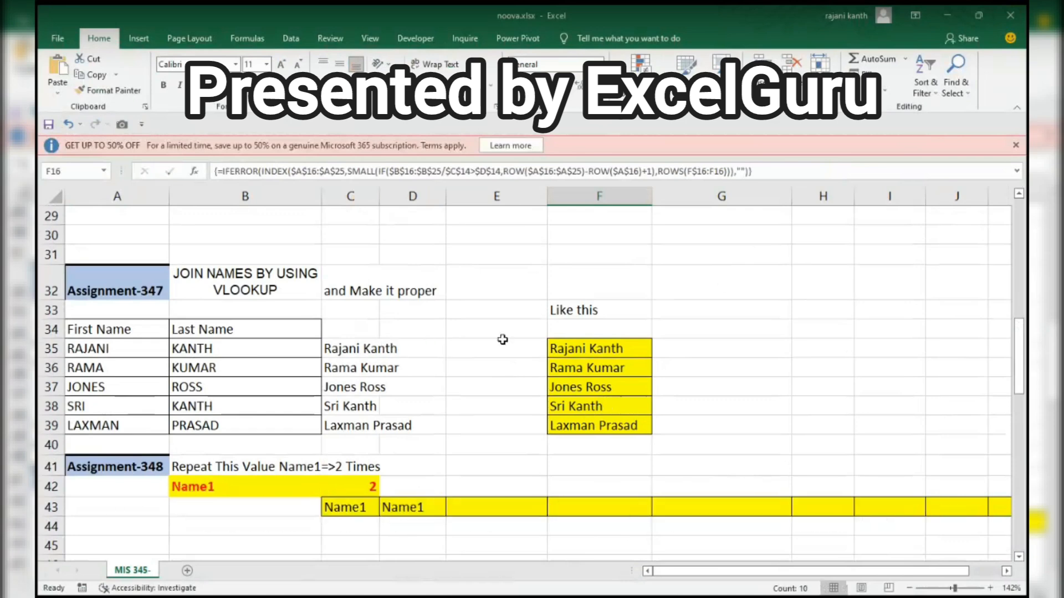
pyautogui.moveTo(472, 354); pyautogui.dragTo(332, 353)
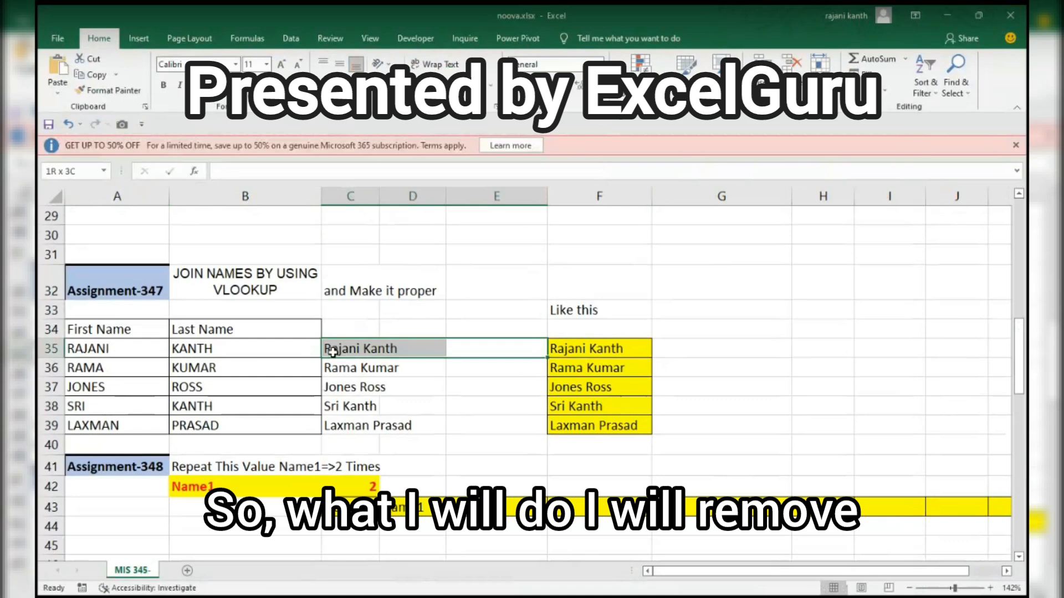
pyautogui.hotkey('shift', 'Down')
pyautogui.hotkey('shift', 'Down')
pyautogui.hotkey('shift', 'Down')
pyautogui.hotkey('shift', 'Down')
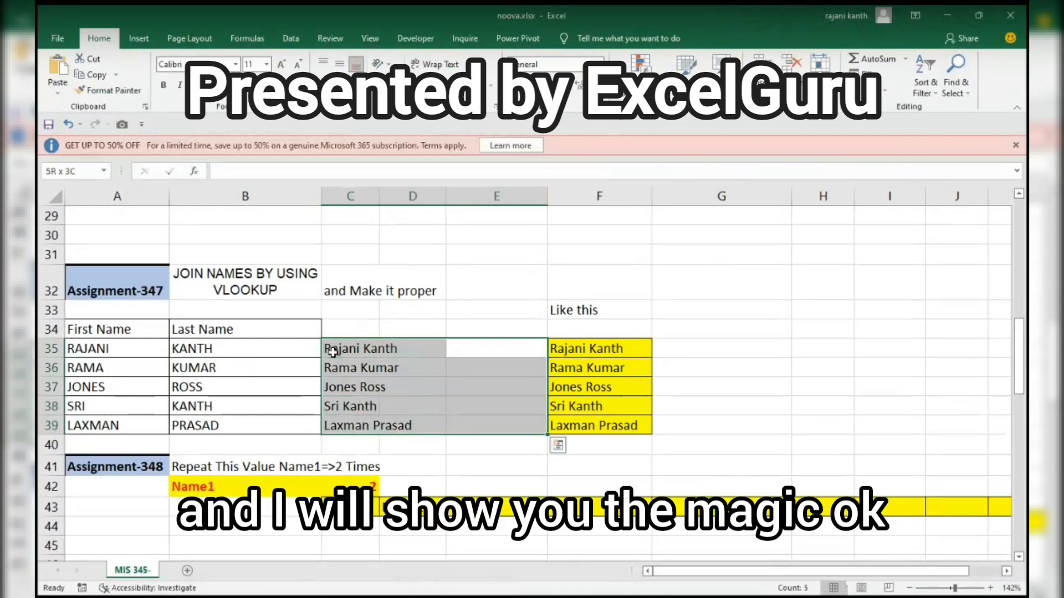
pyautogui.press('Delete')
pyautogui.press('Up')
pyautogui.press('Down')
# Step: Start a VLOOKUP formula in C35 with the lookup value A35&" "&B35
pyautogui.click(332, 353)
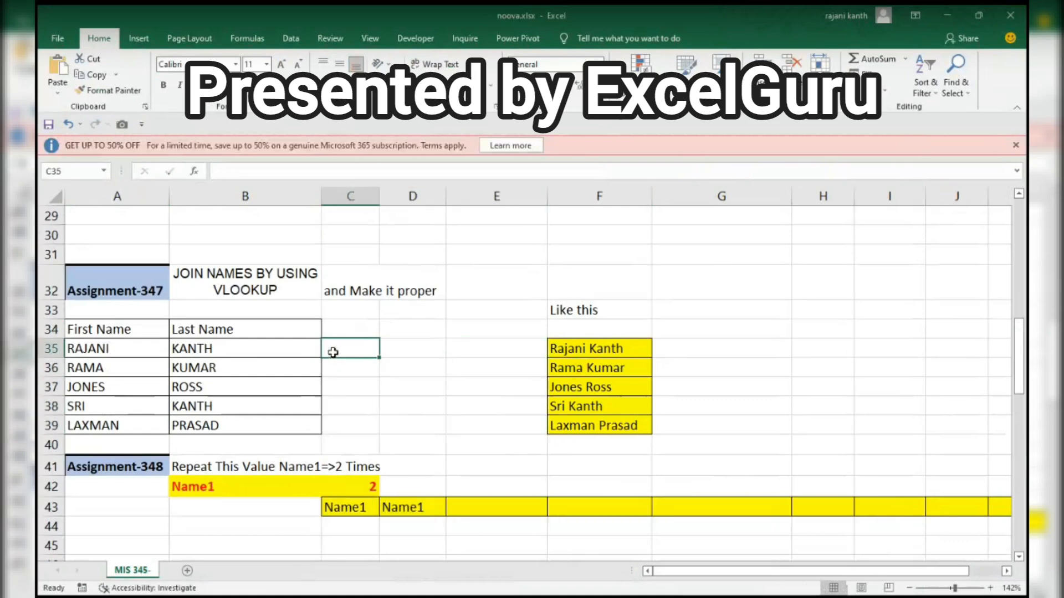
pyautogui.write('=vl')
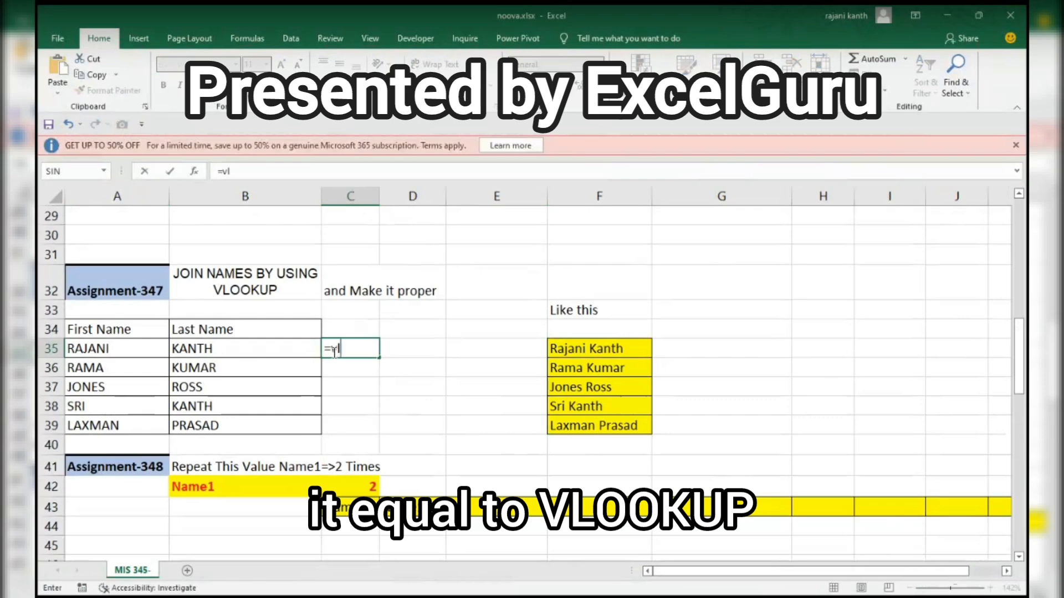
pyautogui.press('Tab')
pyautogui.press('Left')
pyautogui.press('Left')
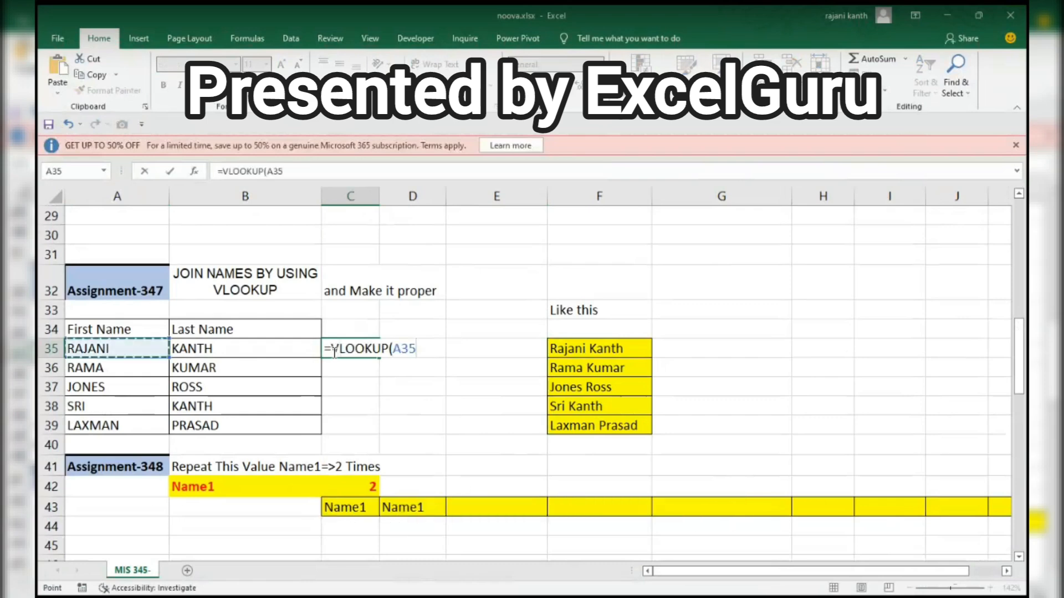
pyautogui.write('&" "')
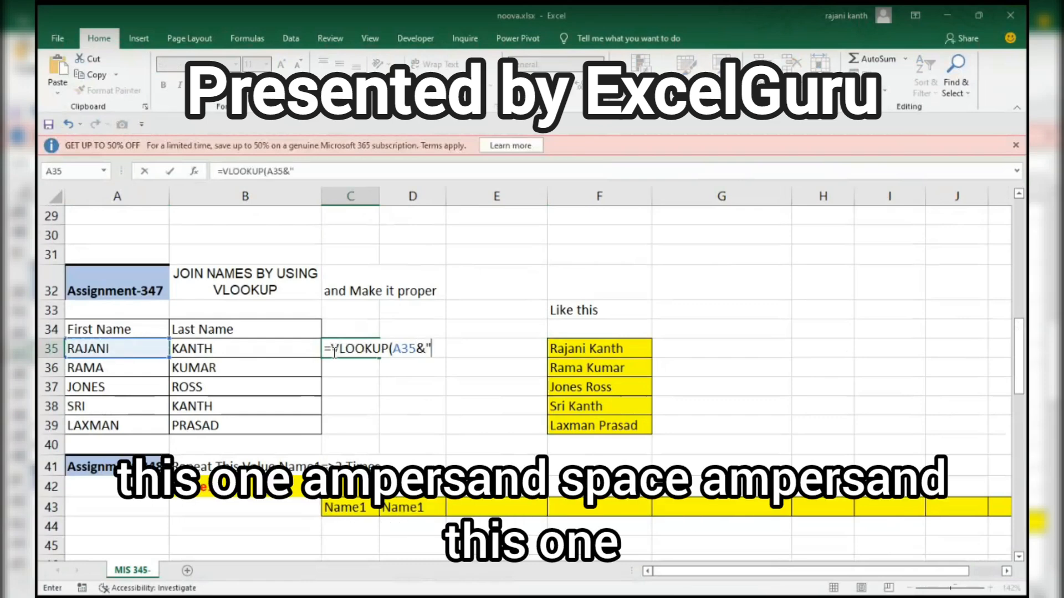
pyautogui.write('&')
pyautogui.press('Left')
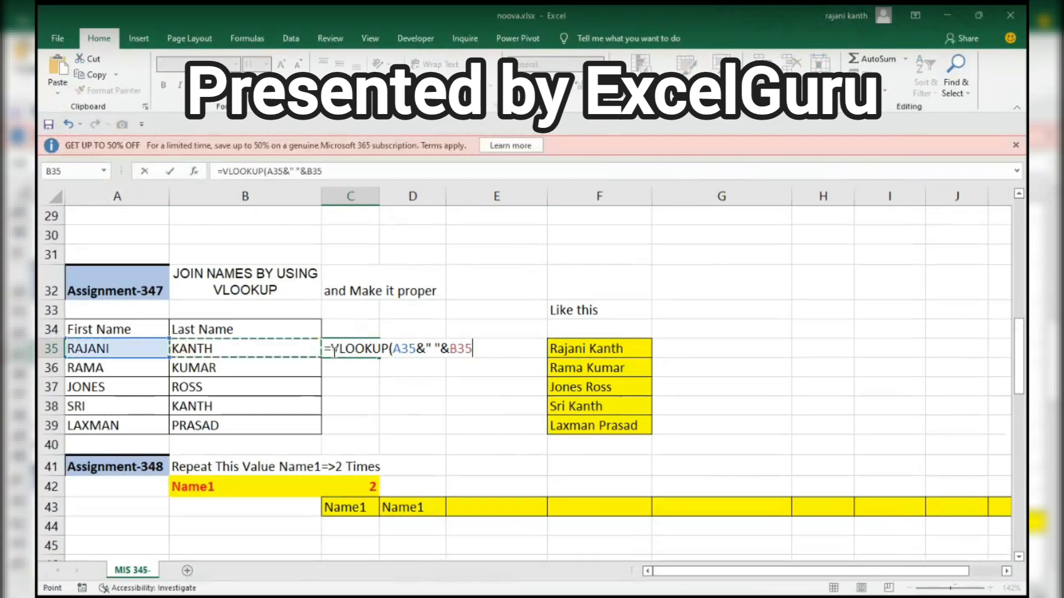
# Step: Start the VLOOKUP's table array in C35 with the First Name range A35:A39
pyautogui.write(',')
pyautogui.press('Left')
pyautogui.press('Left')
pyautogui.hotkey('shift', 'Down')
pyautogui.hotkey('shift', 'Down')
pyautogui.hotkey('shift', 'Down')
pyautogui.hotkey('shift', 'Down')
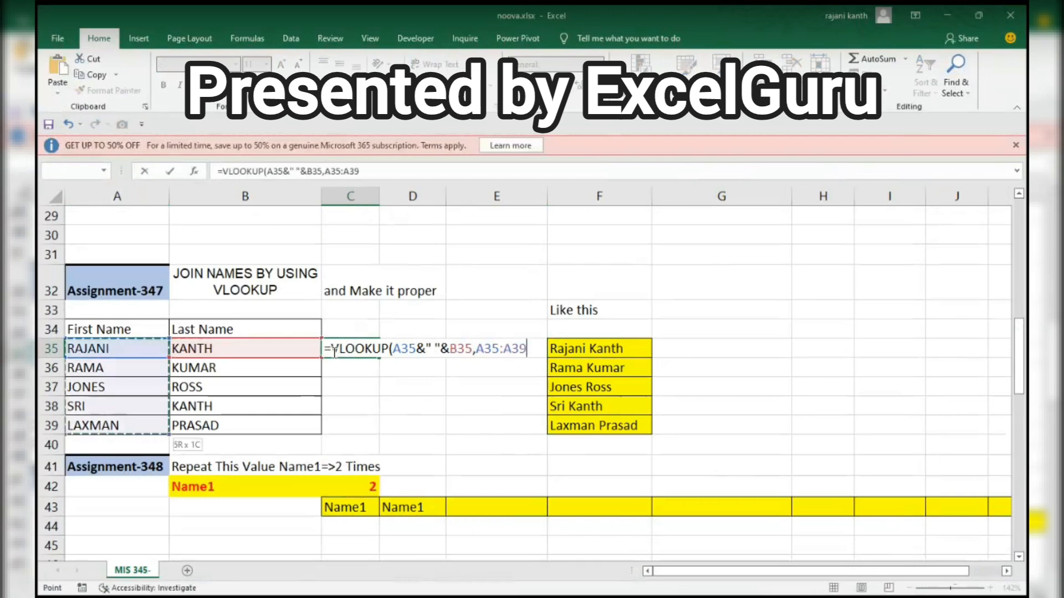
# Step: Join a space and the absolute Last Name range $B$35:$B$39 to the table array in the C35 formula
pyautogui.write('&')
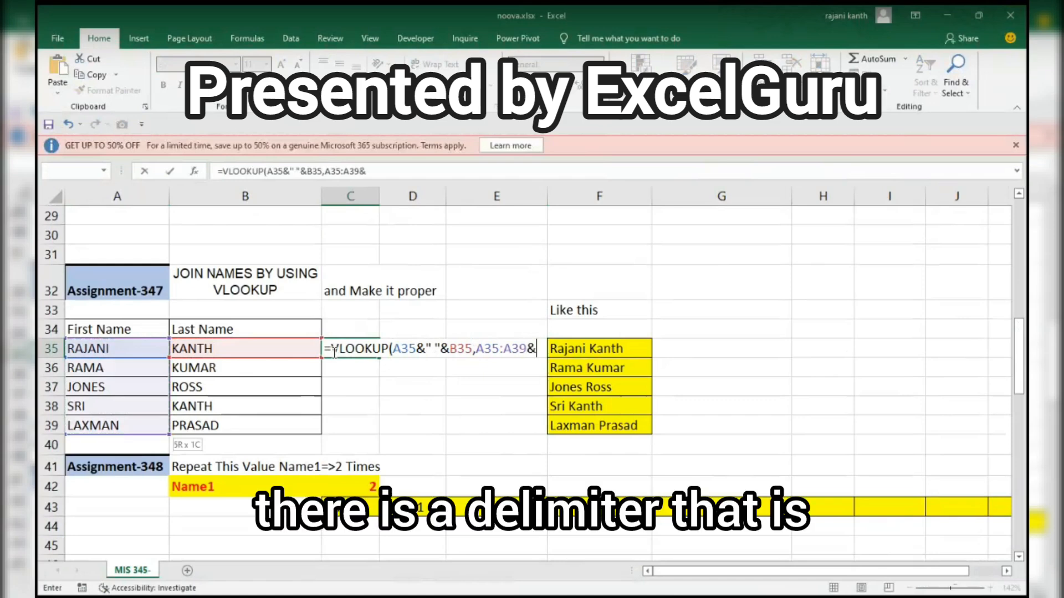
pyautogui.write('" "')
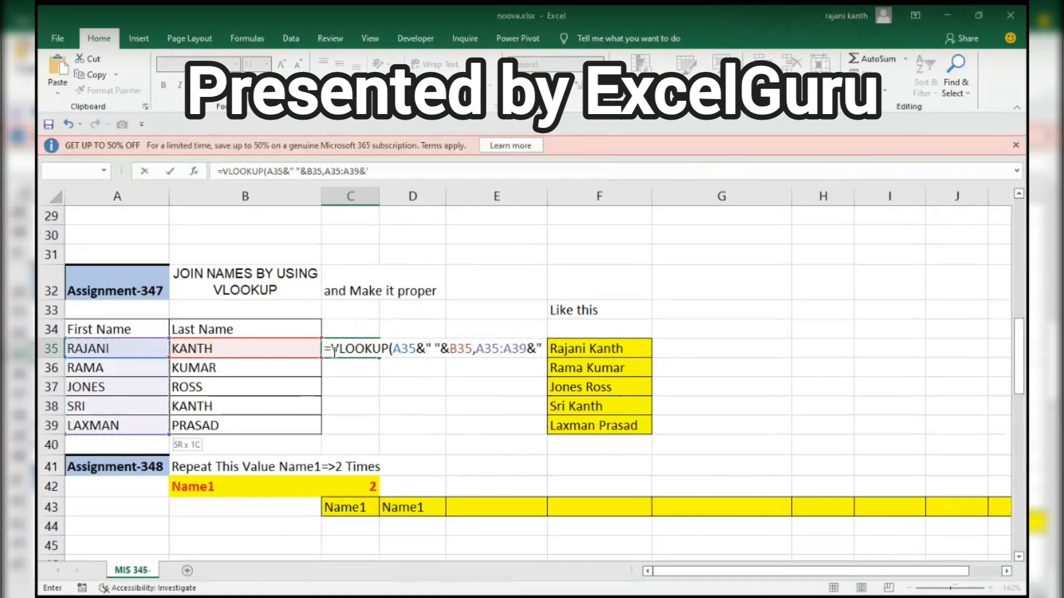
pyautogui.write('&')
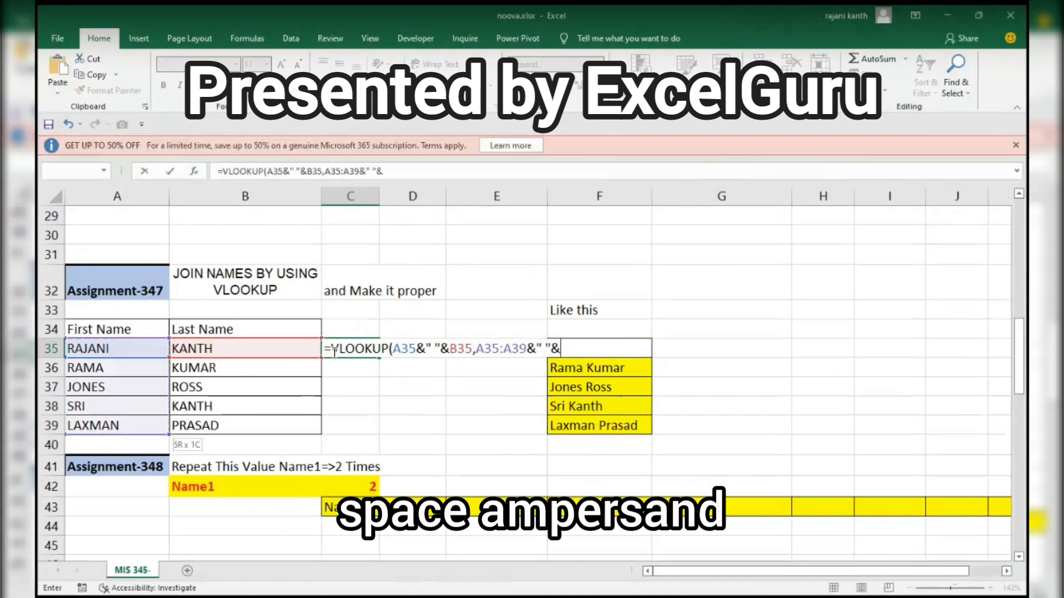
pyautogui.press('Left')
pyautogui.hotkey('shift', 'Down')
pyautogui.hotkey('shift', 'Down')
pyautogui.hotkey('shift', 'Down')
pyautogui.hotkey('shift', 'Down')
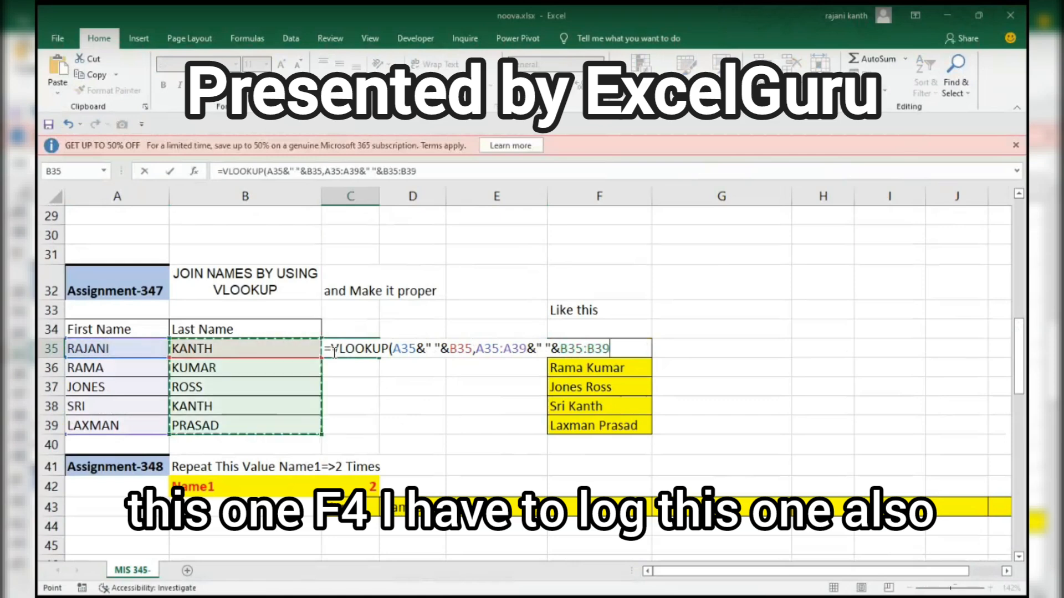
pyautogui.press('F4')
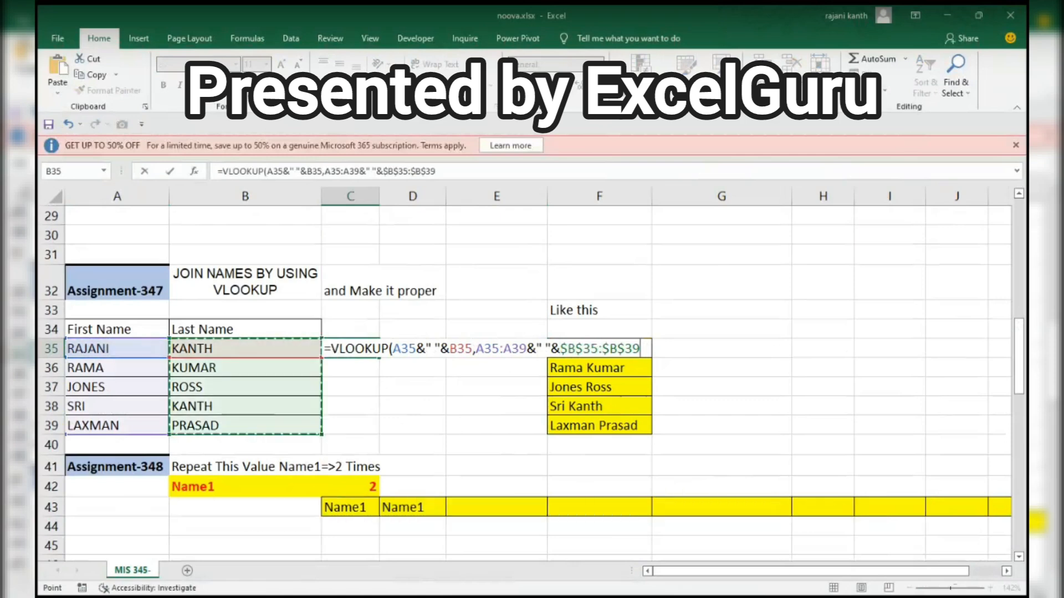
# Step: Try to make the whole joined table array in the C35 VLOOKUP absolute, and undo the change
pyautogui.click(452, 366)
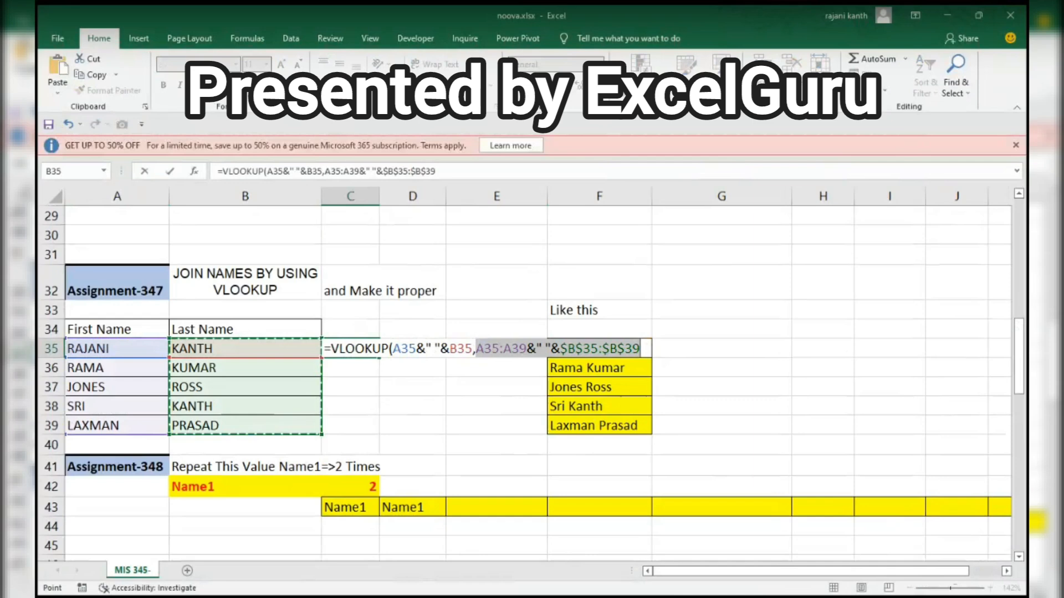
pyautogui.press('F4')
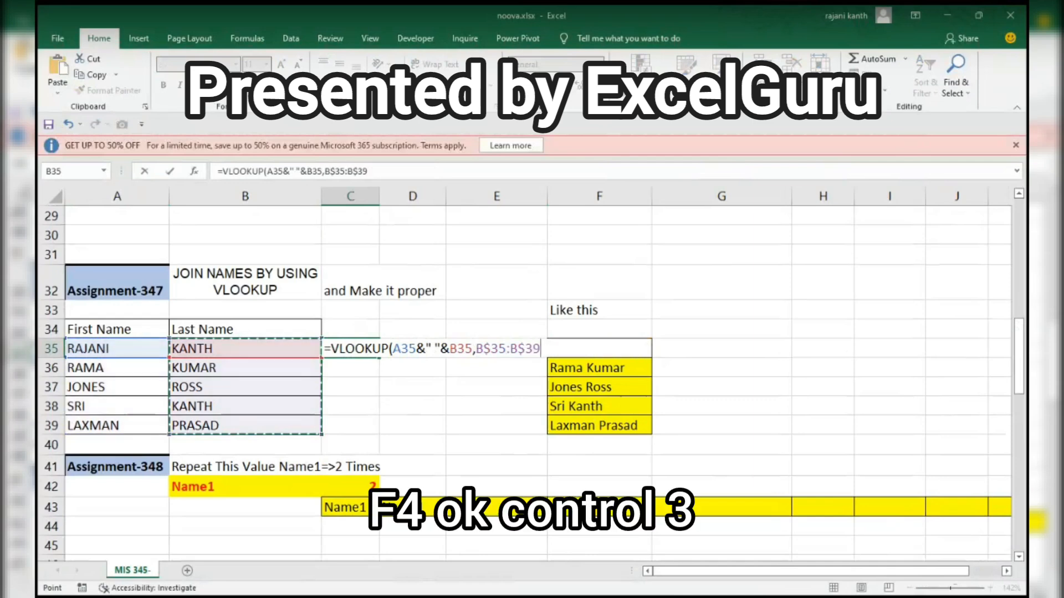
pyautogui.hotkey('ctrl', 'z')
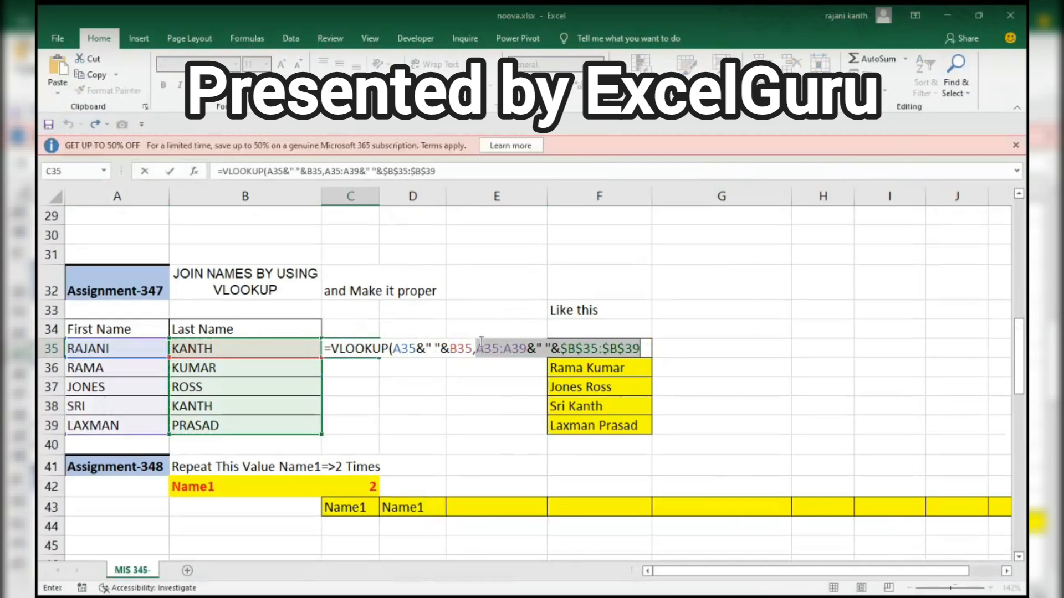
# Step: Make the First Name range absolute as $A$35:$A$39 and complete the C35 VLOOKUP with column index 1 and exact match 0
pyautogui.moveTo(478, 347); pyautogui.dragTo(526, 351)
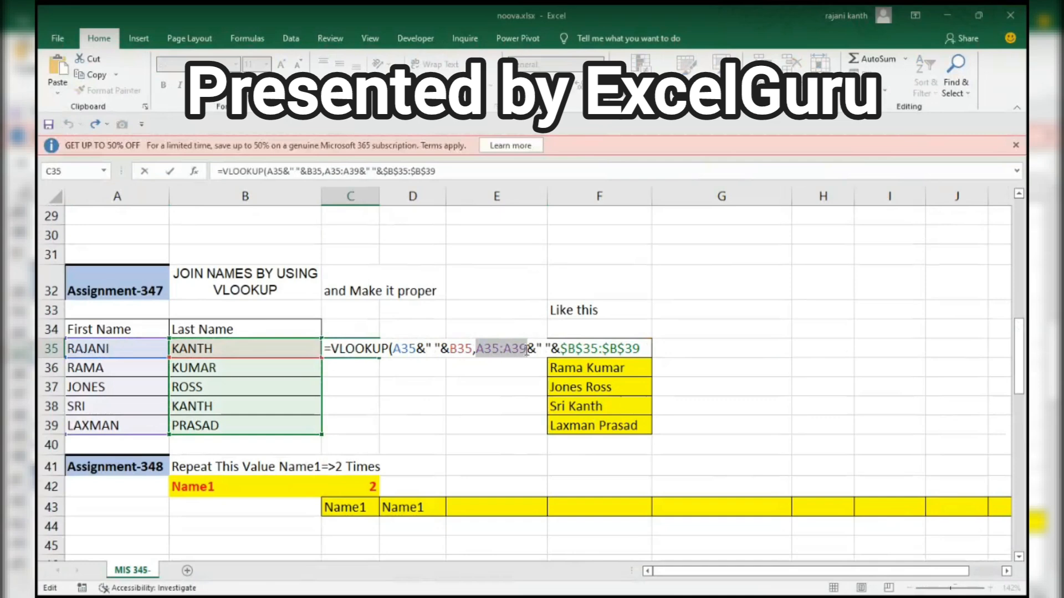
pyautogui.press('F4')
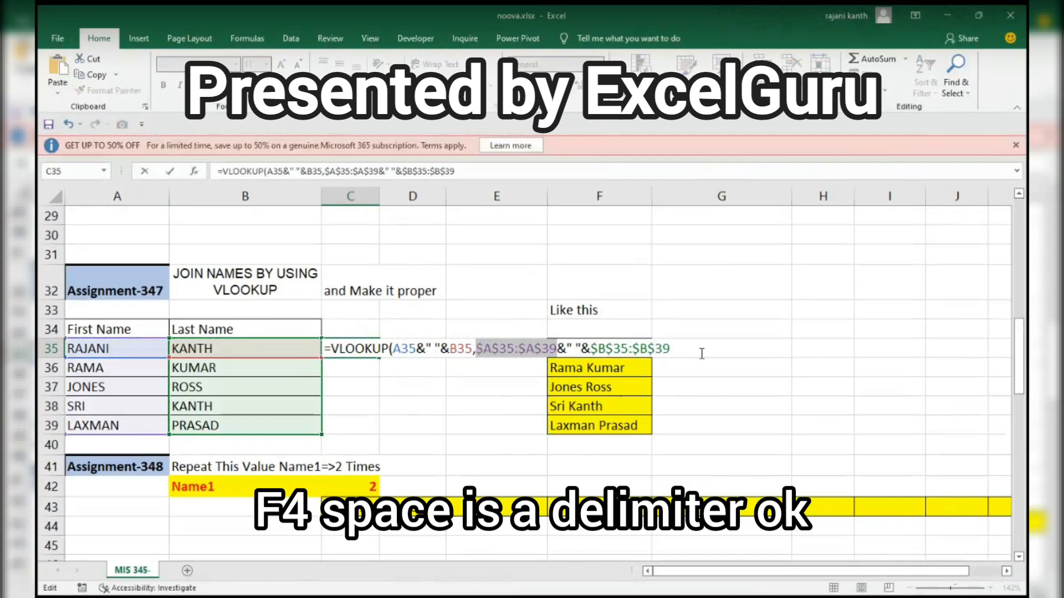
pyautogui.click(685, 353)
pyautogui.write(',')
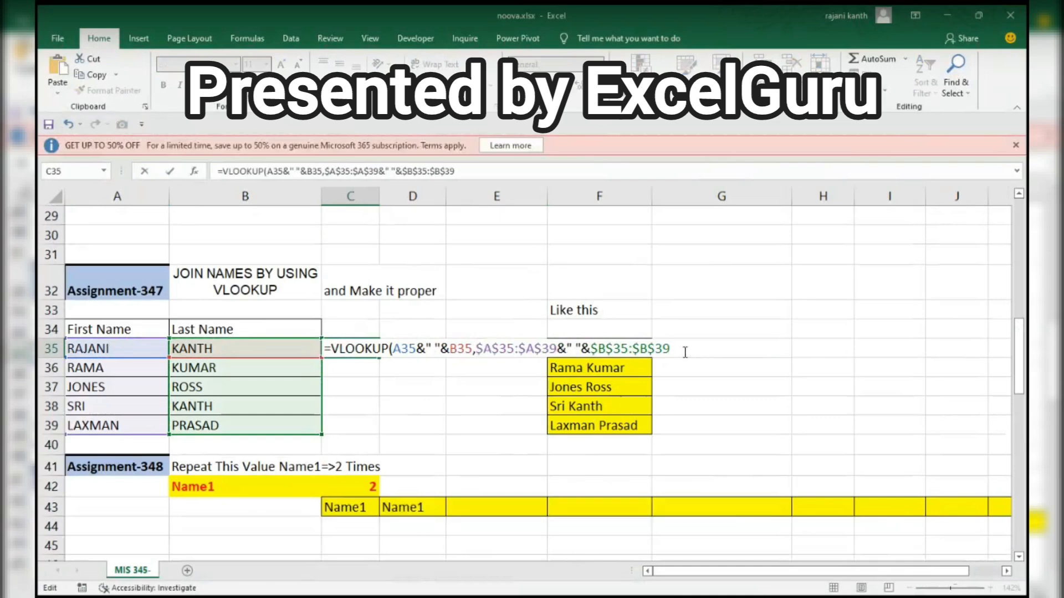
pyautogui.write('1,0)')
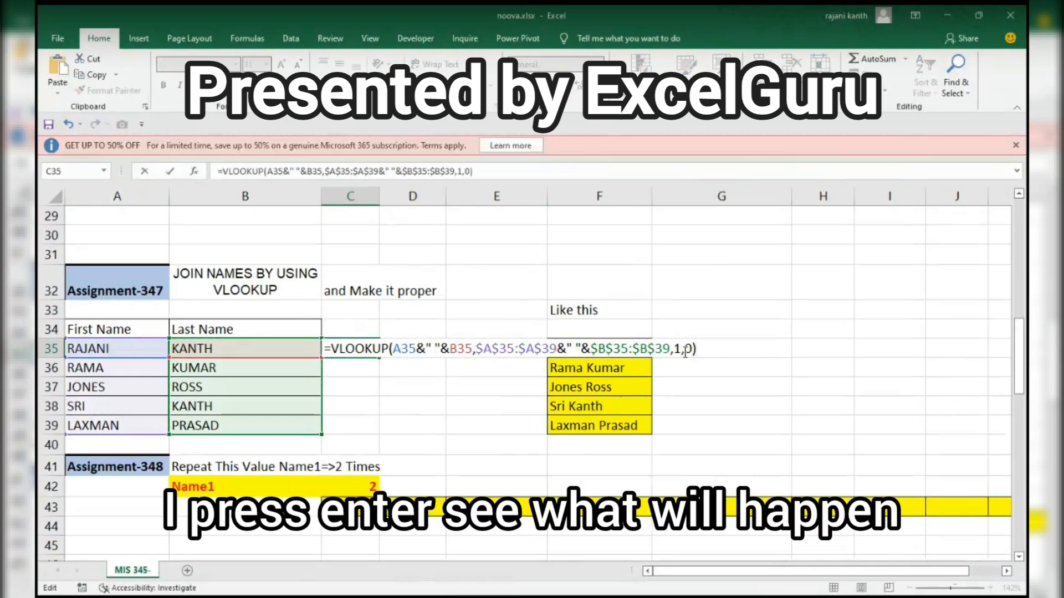
pyautogui.press('Return')
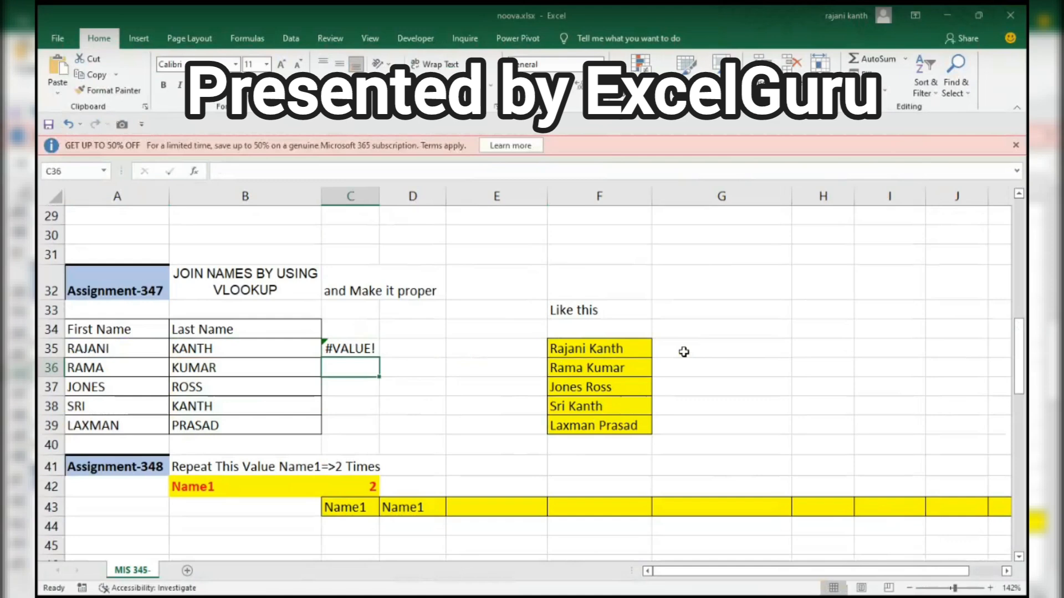
# Step: Re-enter the C35 VLOOKUP as an array formula and fill it down to C39
pyautogui.press('Up')
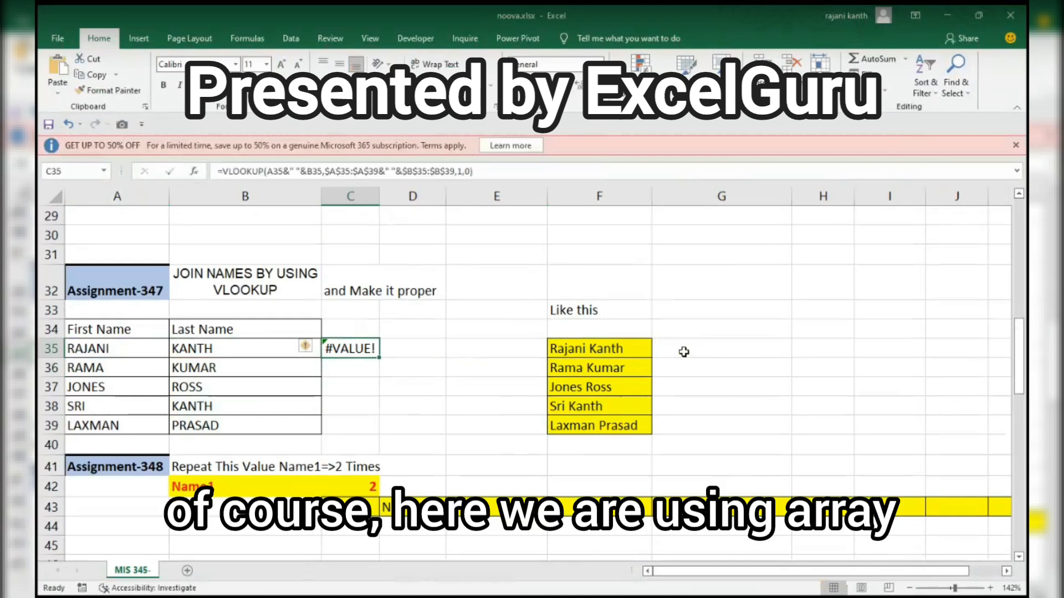
pyautogui.press('F2')
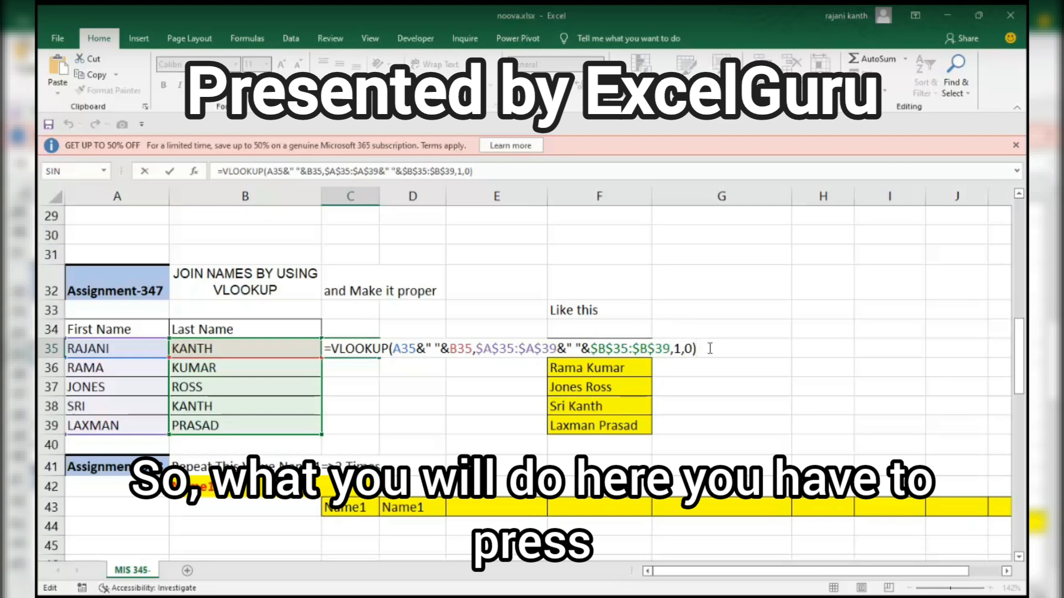
pyautogui.hotkey('ctrl', 'shift', 'Return')
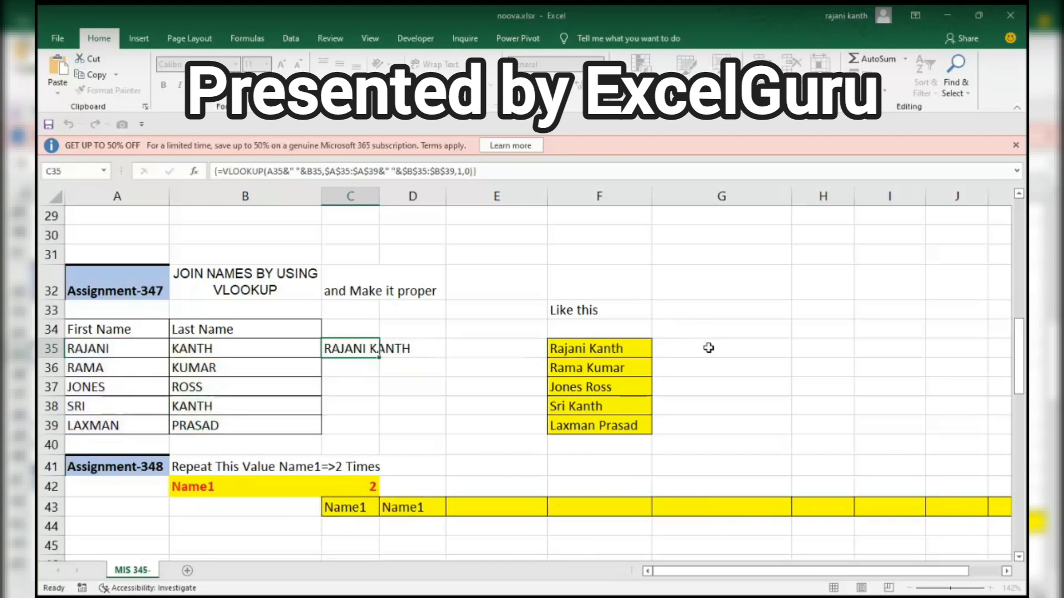
pyautogui.doubleClick(379, 359)
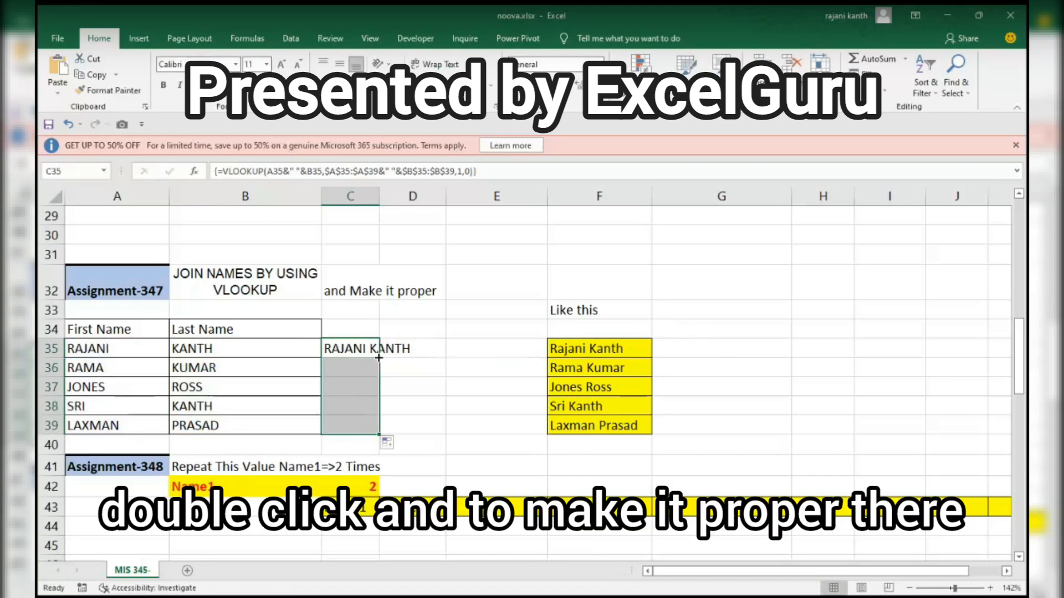
# Step: Wrap the C35 VLOOKUP in PROPER, enter it as an array formula, and fill it down to C39
pyautogui.doubleClick(355, 350)
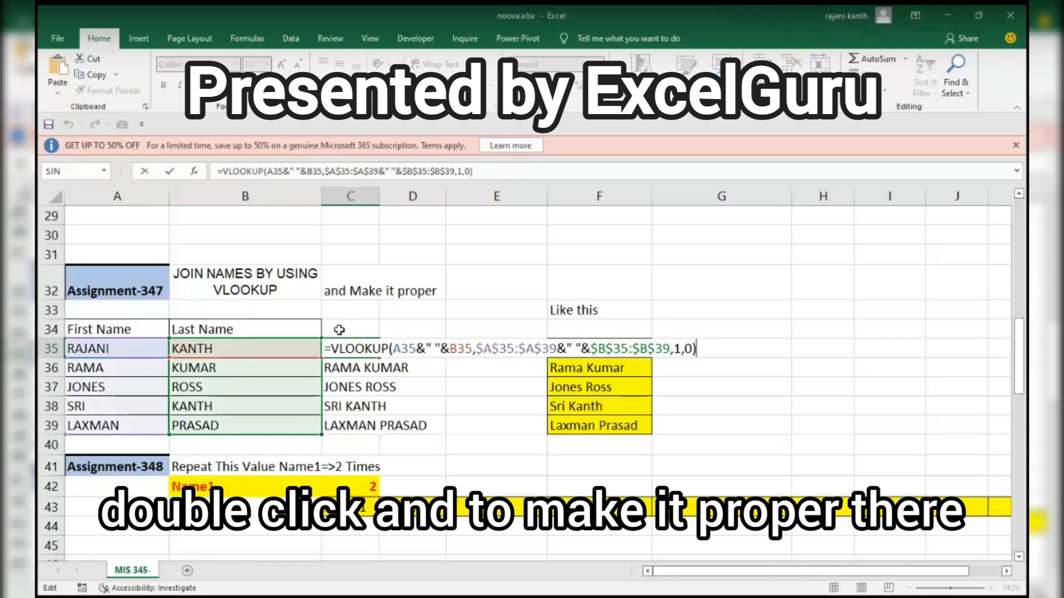
pyautogui.write('prop')
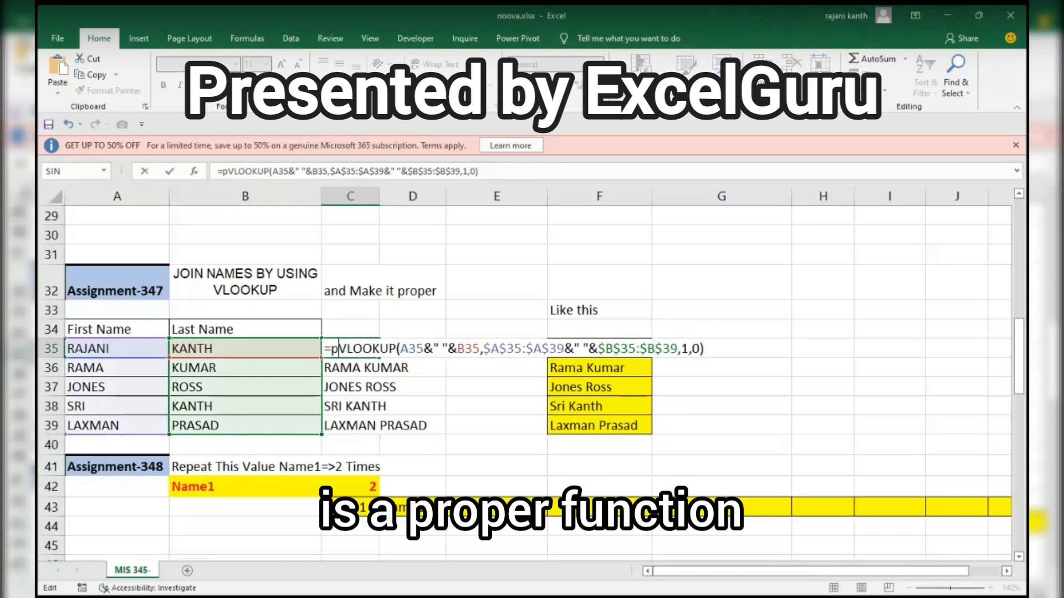
pyautogui.press('Tab')
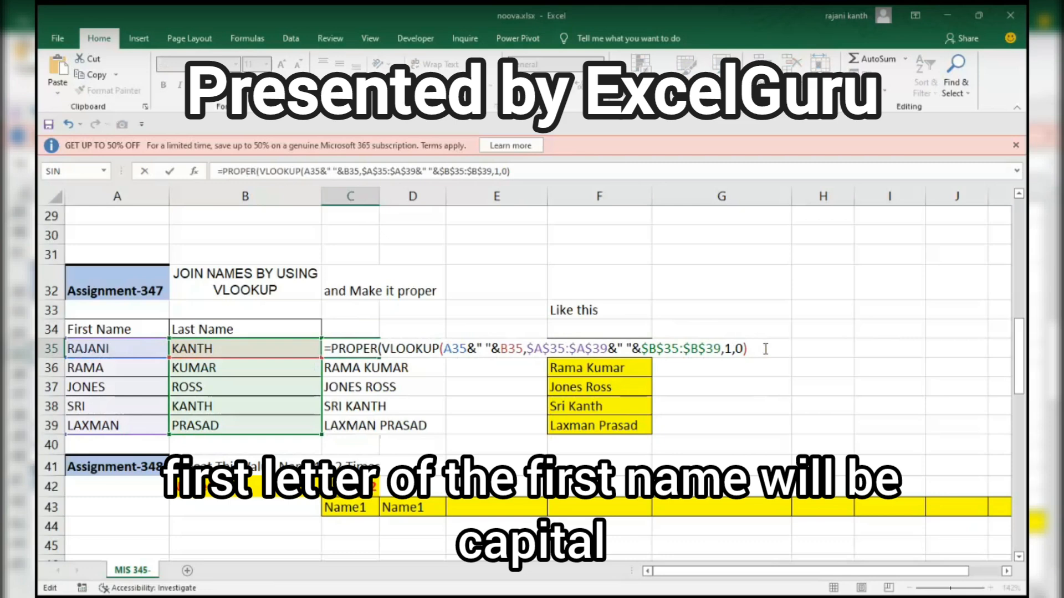
pyautogui.write(')')
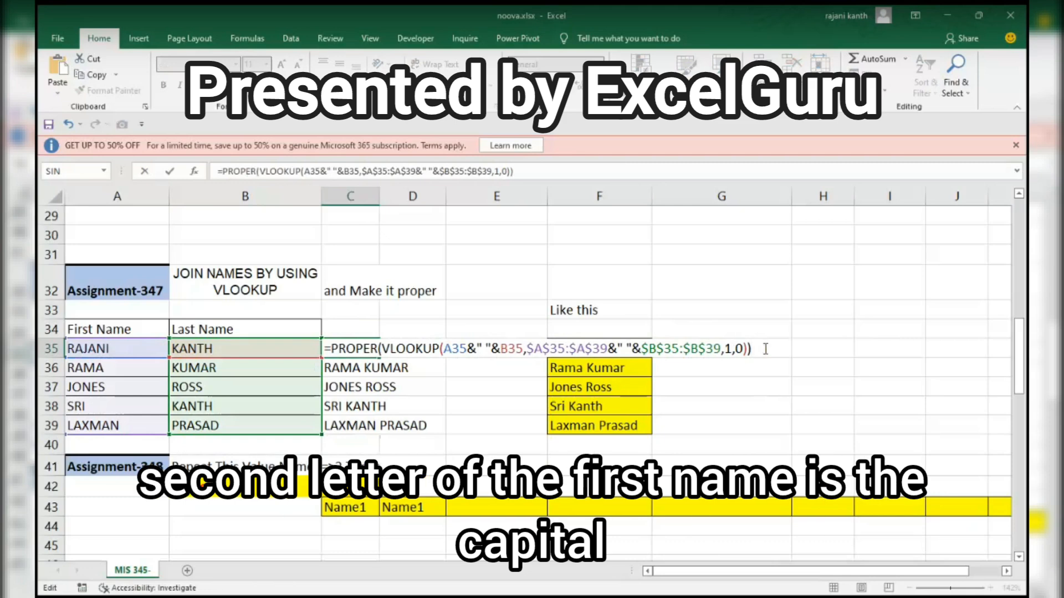
pyautogui.hotkey('ctrl', 'shift', 'Return')
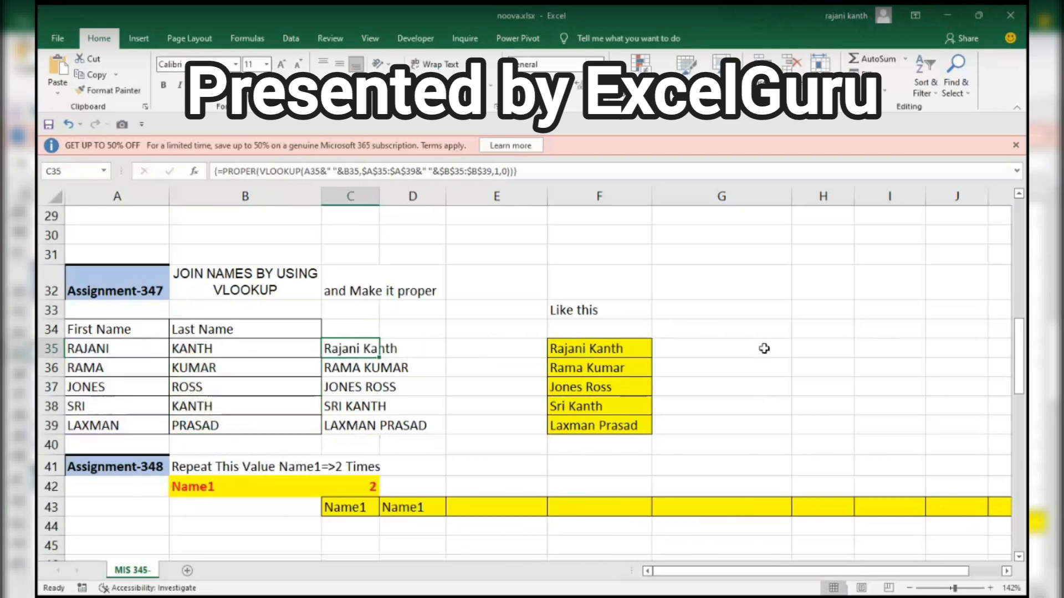
pyautogui.doubleClick(381, 356)
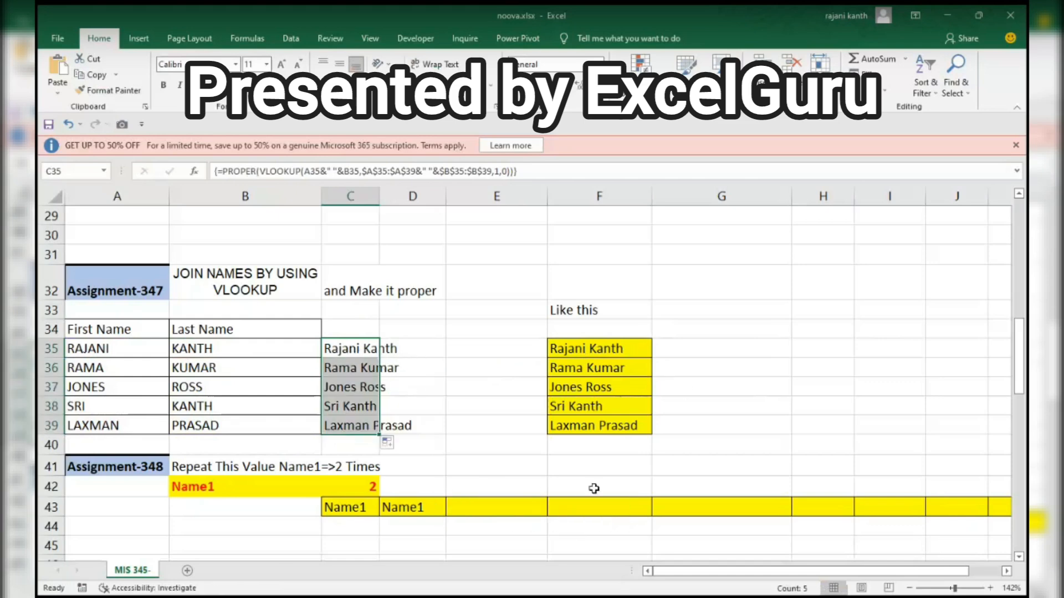
# Step: Try the Assignment-348 repeat count in C42 with the values 5, 1 and 2
pyautogui.click(345, 484)
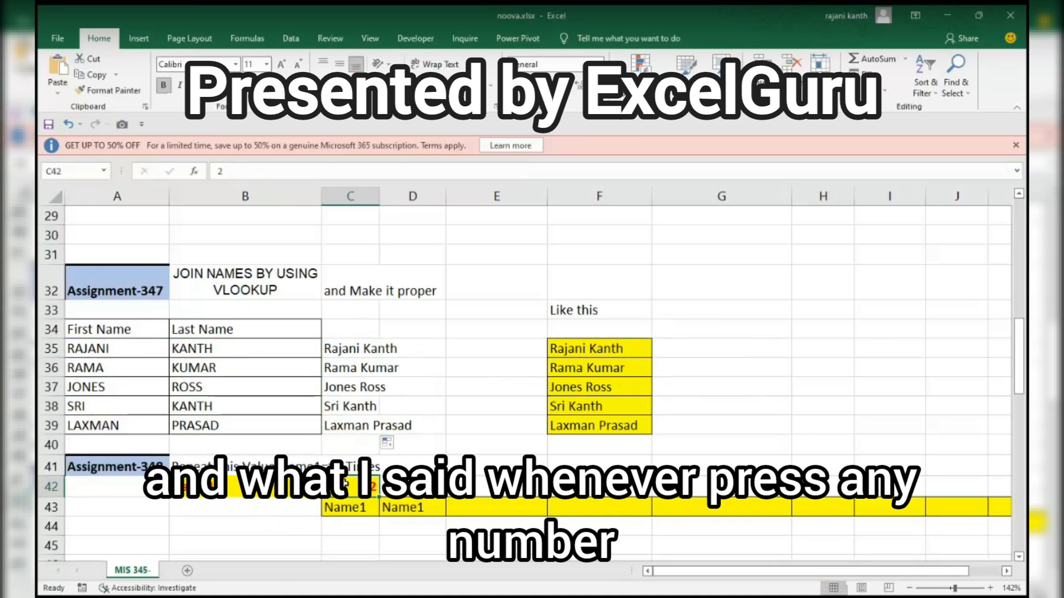
pyautogui.write('5')
pyautogui.press('Return')
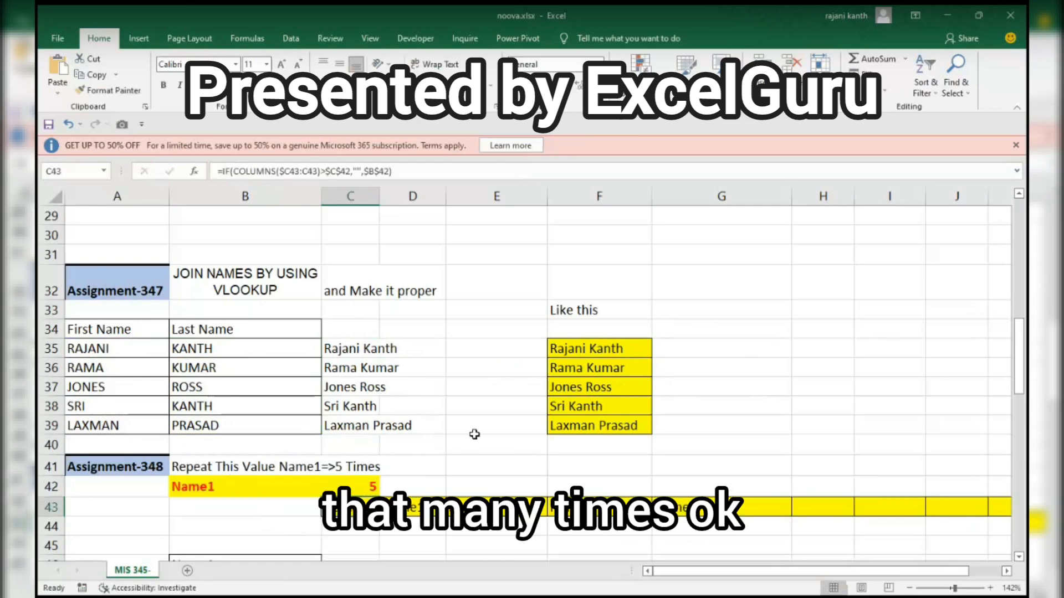
pyautogui.click(463, 448)
pyautogui.click(361, 485)
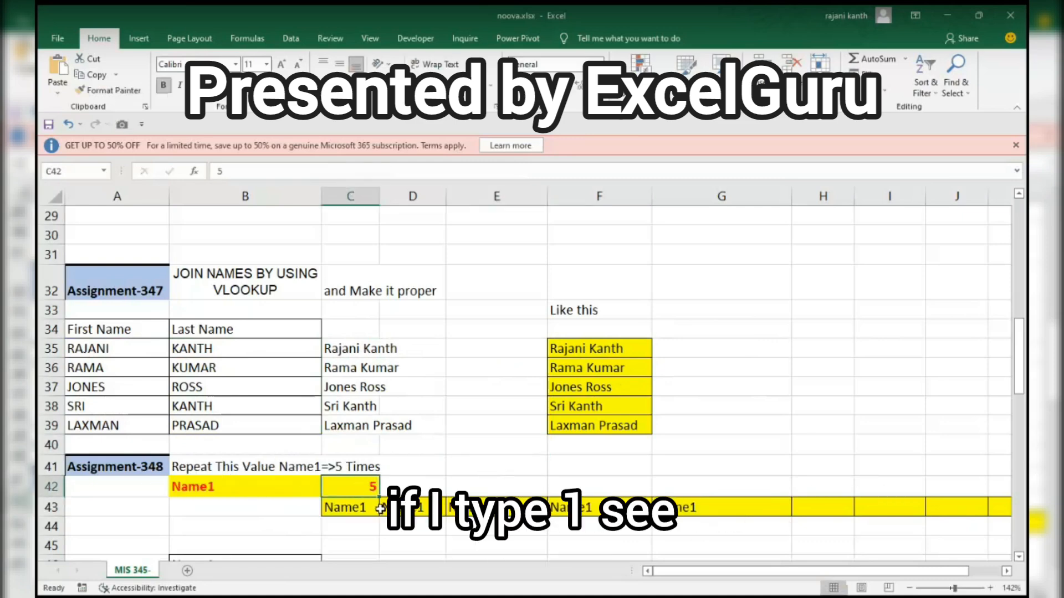
pyautogui.write('1')
pyautogui.hotkey('ctrl', 'Return')
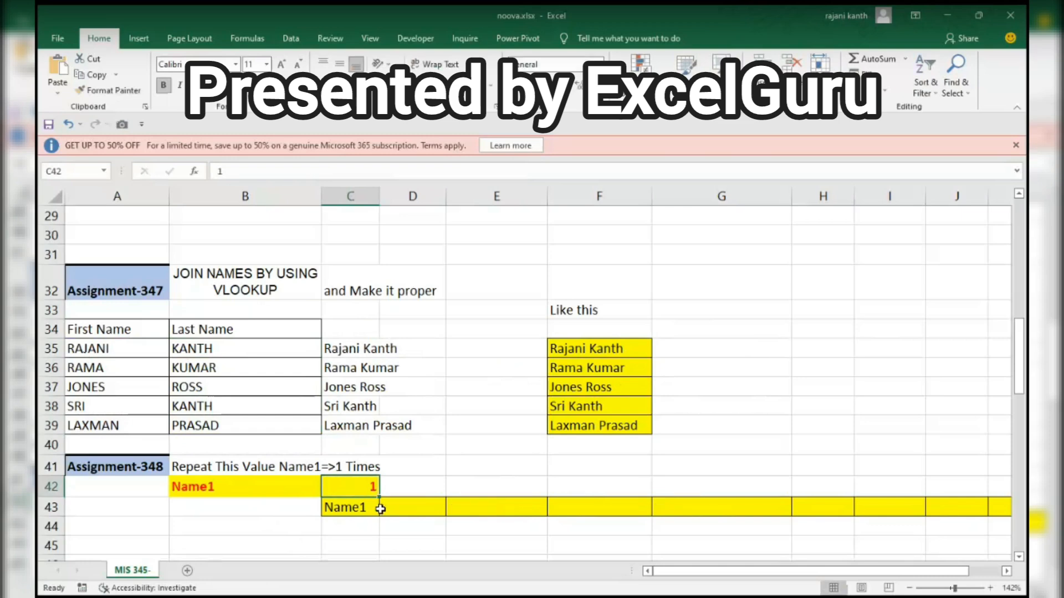
pyautogui.write('2')
pyautogui.press('Return')
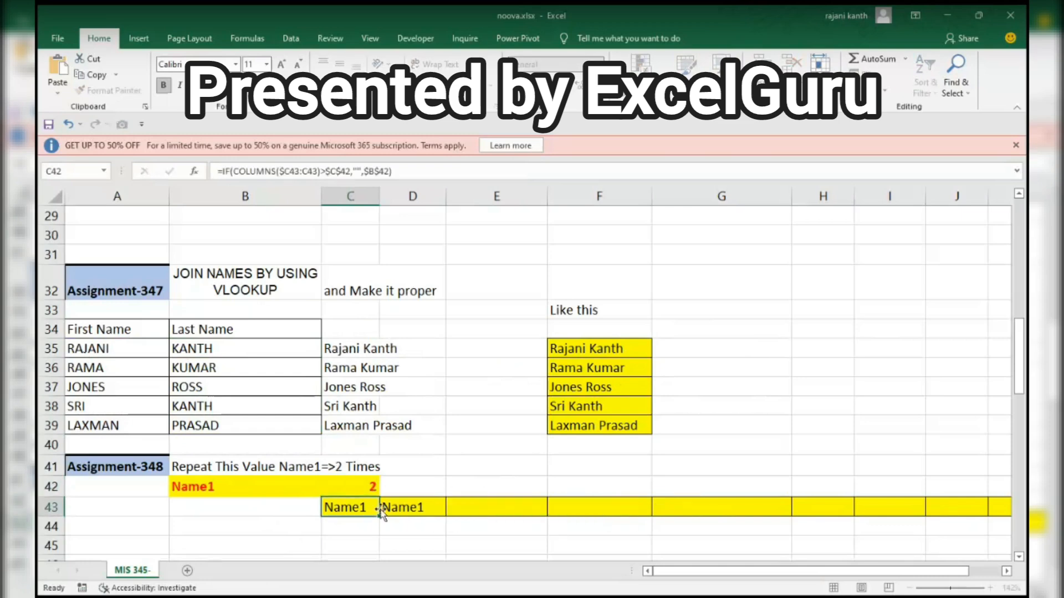
# Step: Set the Assignment-348 repeat count in C42 to 6
pyautogui.press('Up')
pyautogui.write('6')
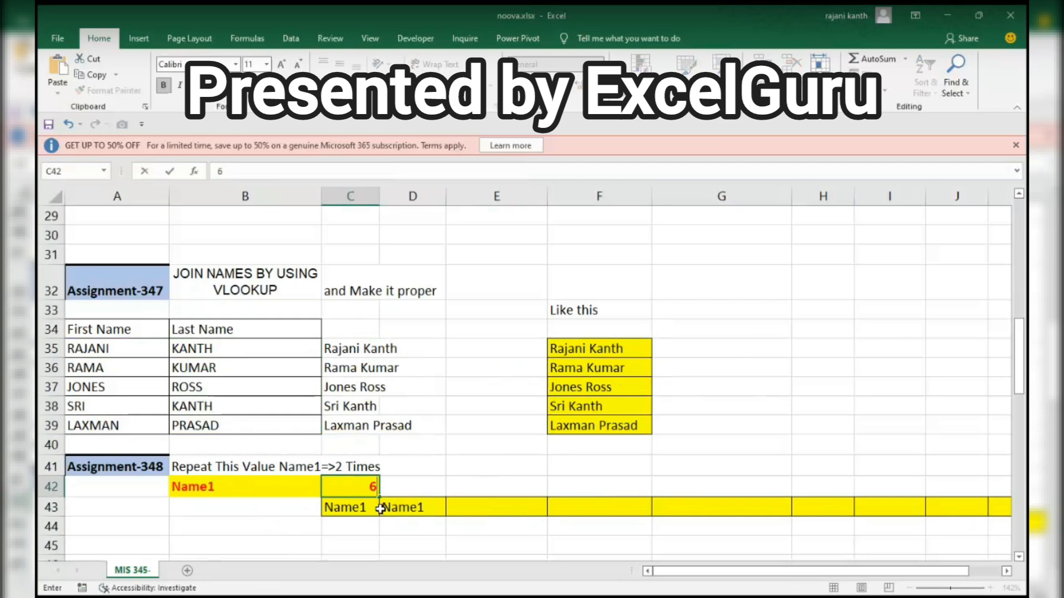
pyautogui.hotkey('ctrl', 'Return')
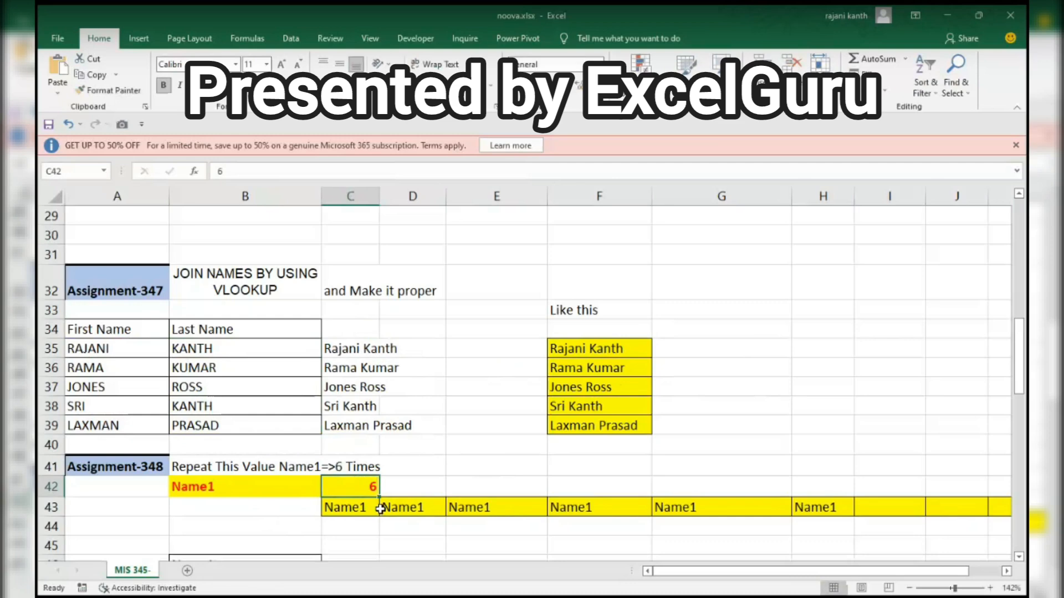
# Step: Clear the existing repeat formulas from row 43, covering B43:K43
pyautogui.click(244, 486)
pyautogui.moveTo(244, 507); pyautogui.dragTo(1003, 507)
pyautogui.press('Delete')
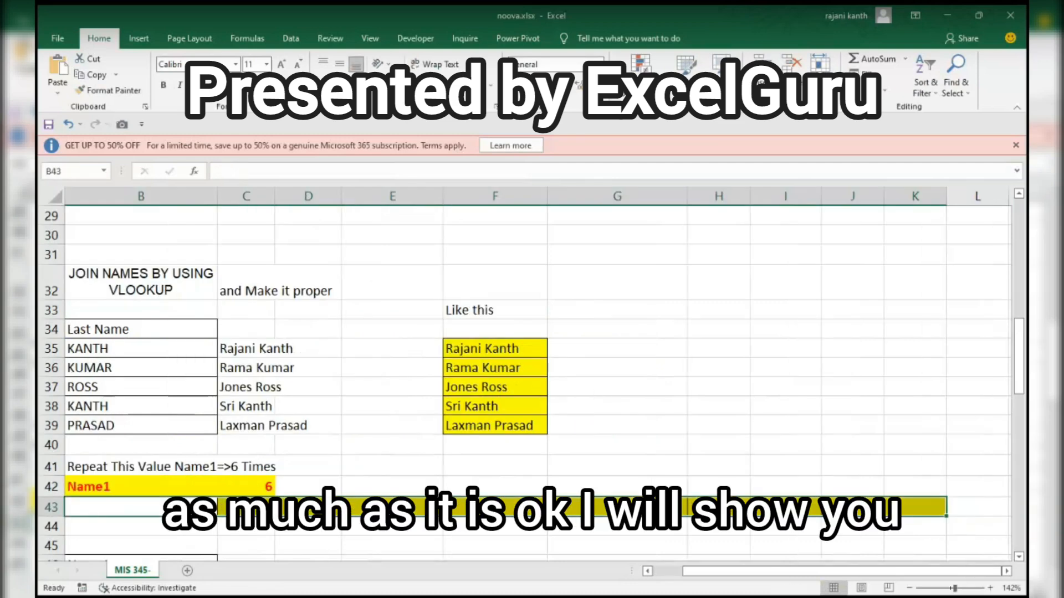
# Step: Enter the formula =COLUMNS($C43:C43) in C43, locking only the starting column
pyautogui.press('Right')
pyautogui.write('=col')
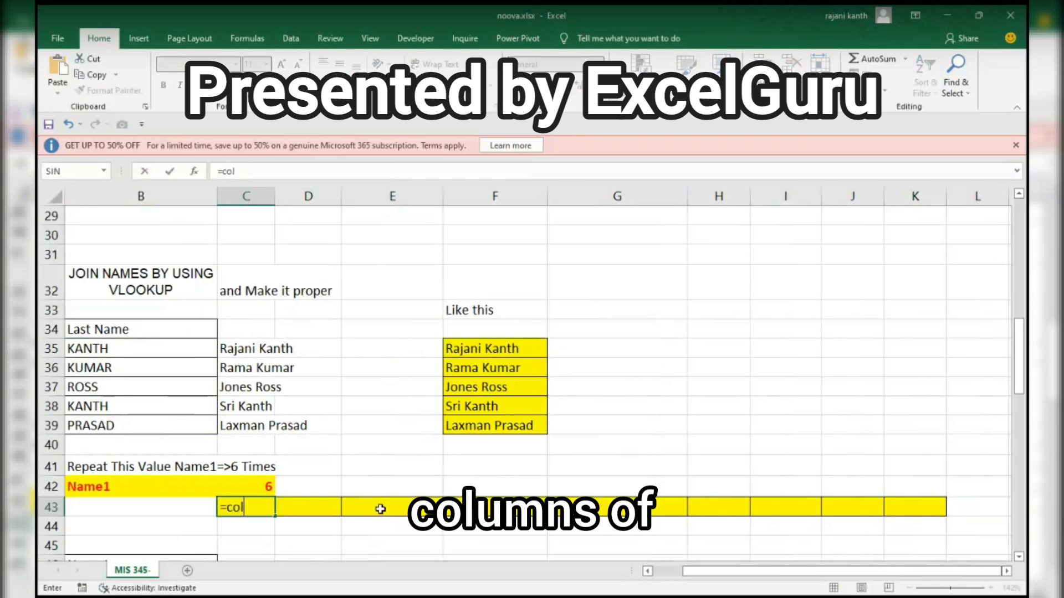
pyautogui.press('Down')
pyautogui.press('Tab')
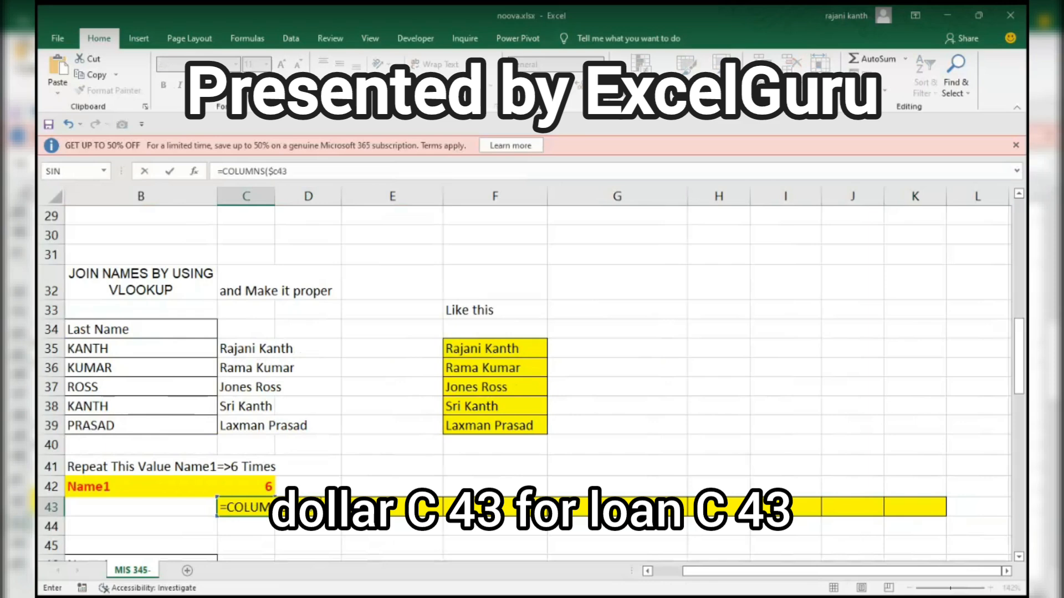
pyautogui.write('$c43:c4')
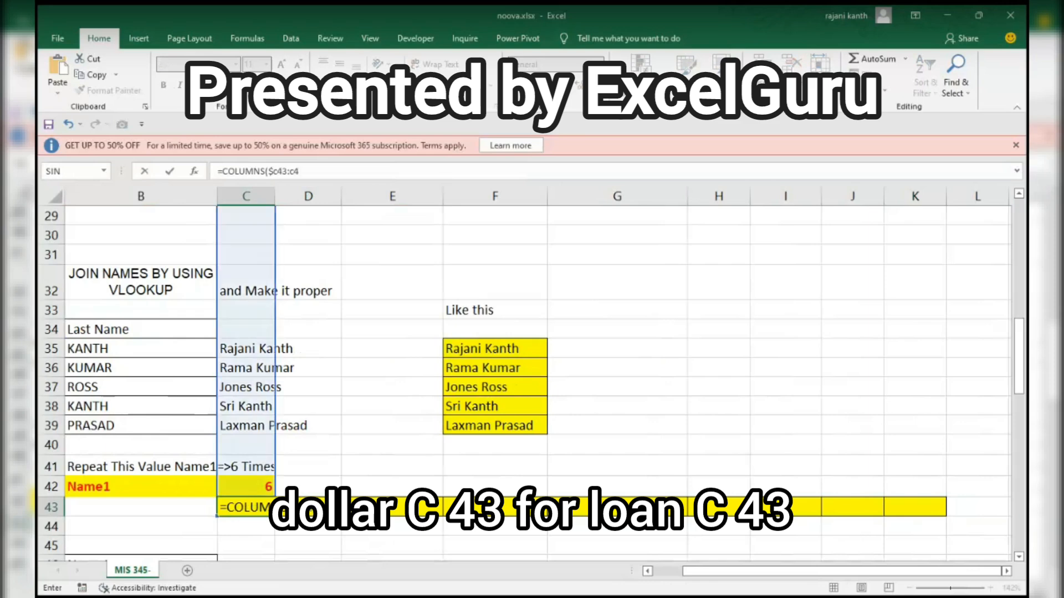
pyautogui.write('3)')
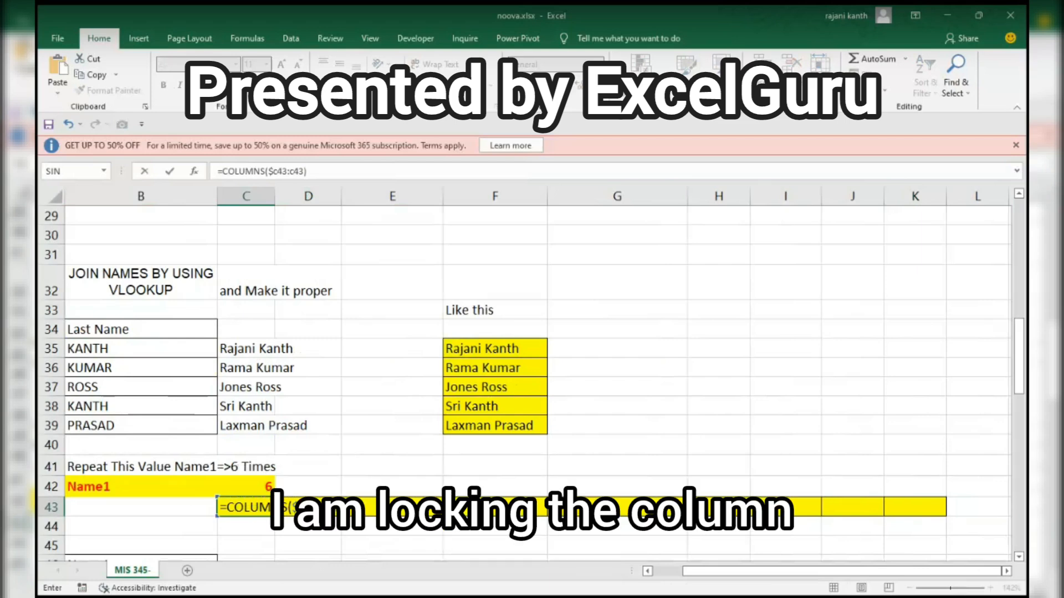
pyautogui.hotkey('ctrl', 'Return')
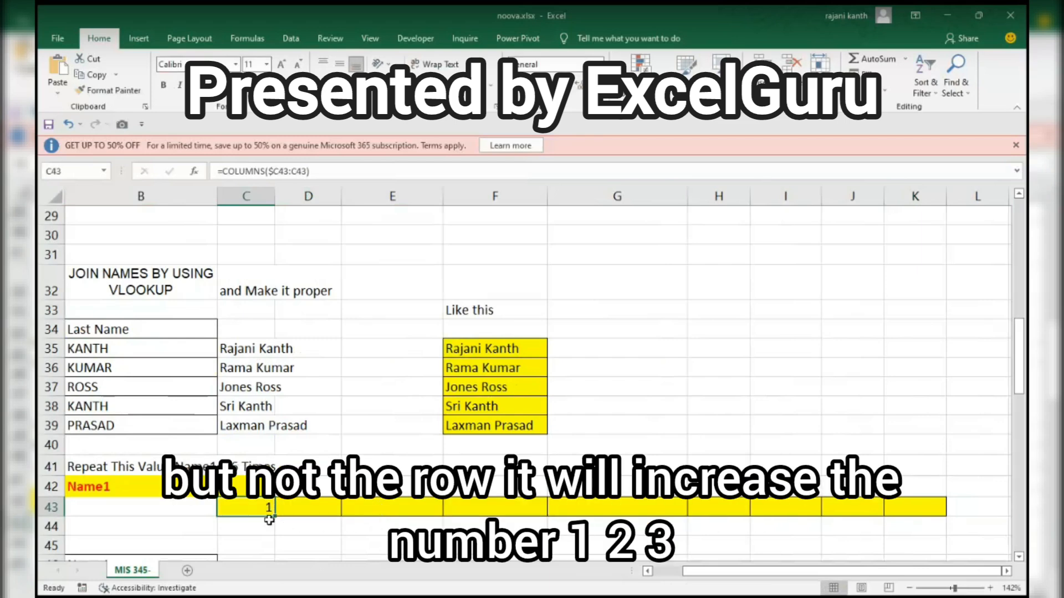
# Step: Fill the COLUMNS formula from C43 across to K43 and inspect the copied range reference in E43
pyautogui.moveTo(275, 516); pyautogui.dragTo(900, 512)
pyautogui.click(392, 507)
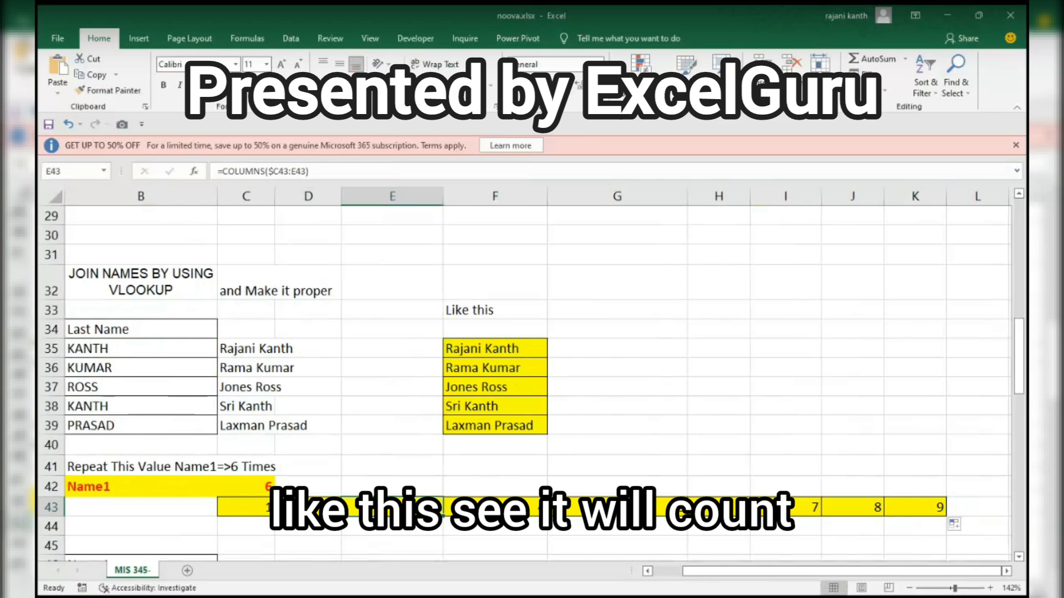
pyautogui.press('F2')
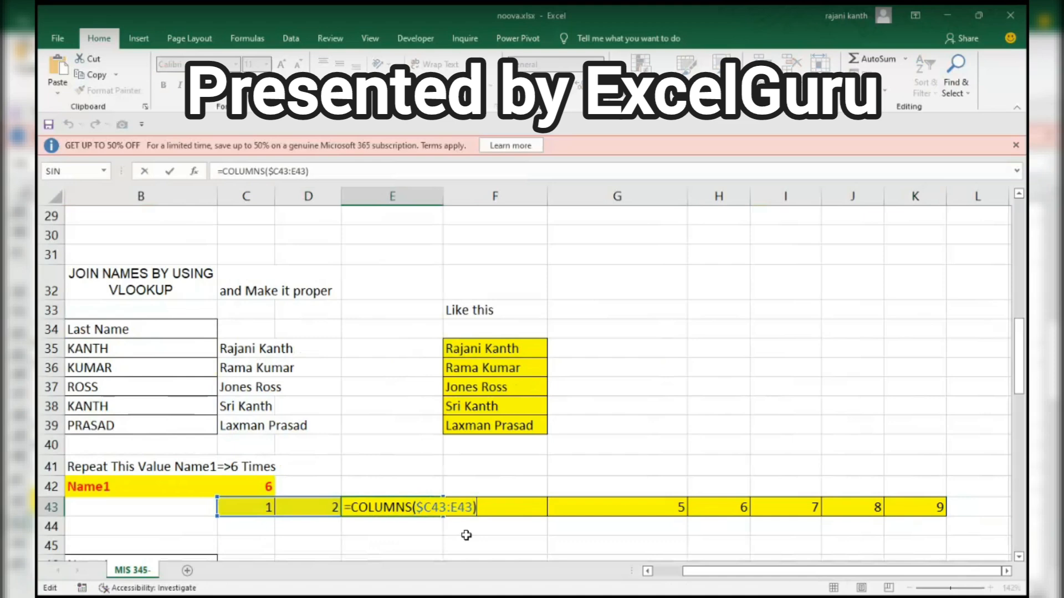
pyautogui.click(251, 505)
# Step: Wrap the COLUMNS formula in C43 in an IF that tests whether it is greater than the absolute repeat count $C$42
pyautogui.doubleClick(251, 505)
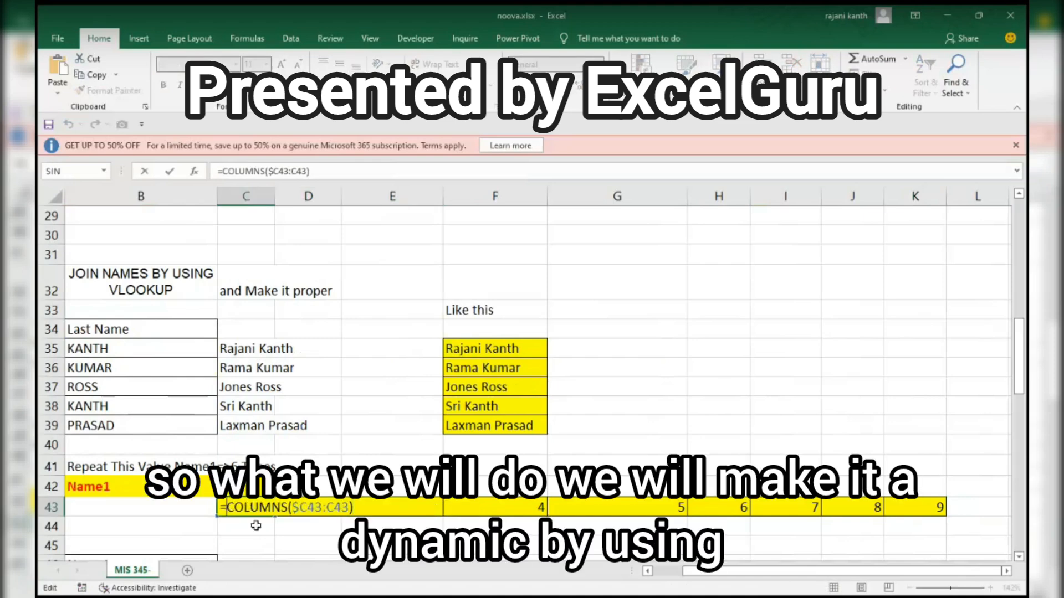
pyautogui.write('IF(')
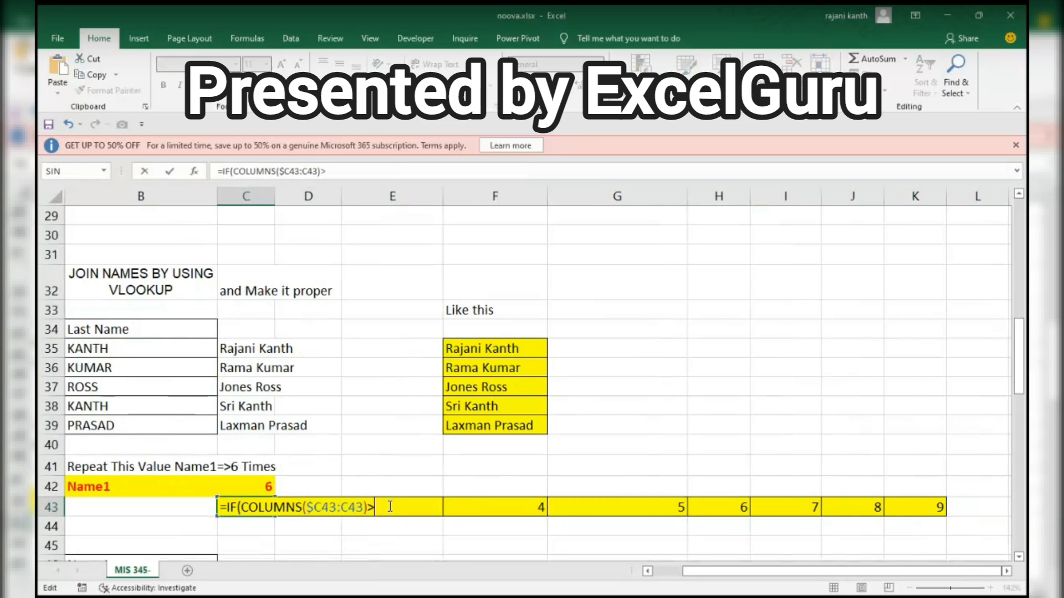
pyautogui.write('>')
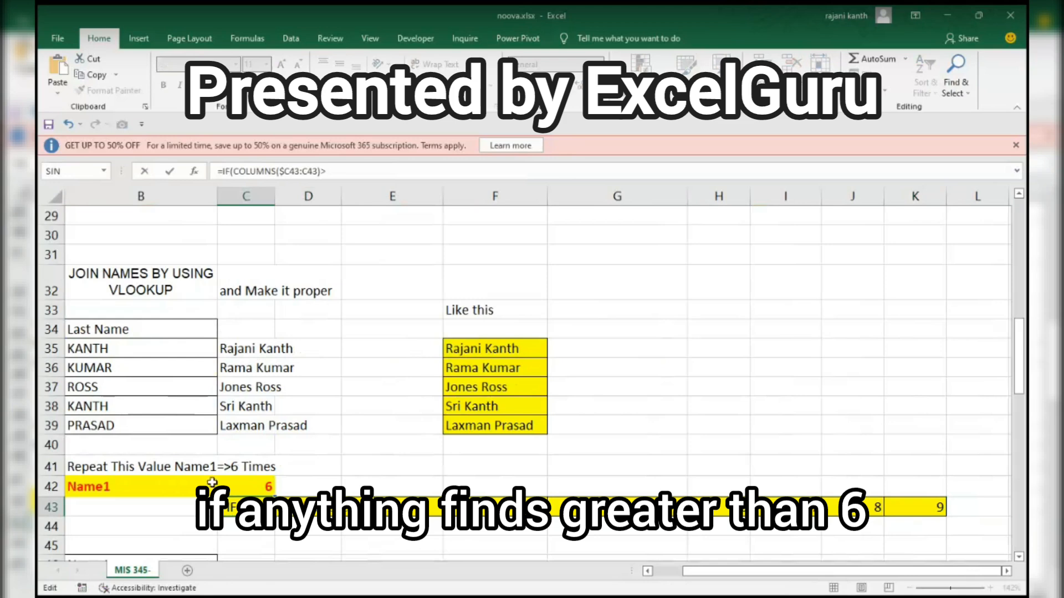
pyautogui.click(243, 486)
pyautogui.scroll(-1, 242, 487)
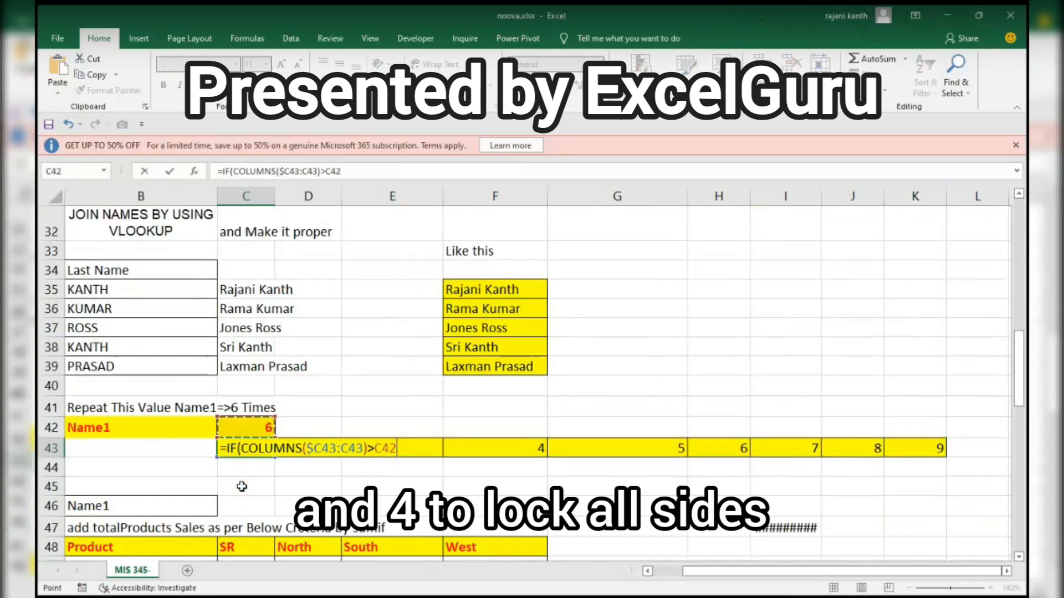
pyautogui.press('F4')
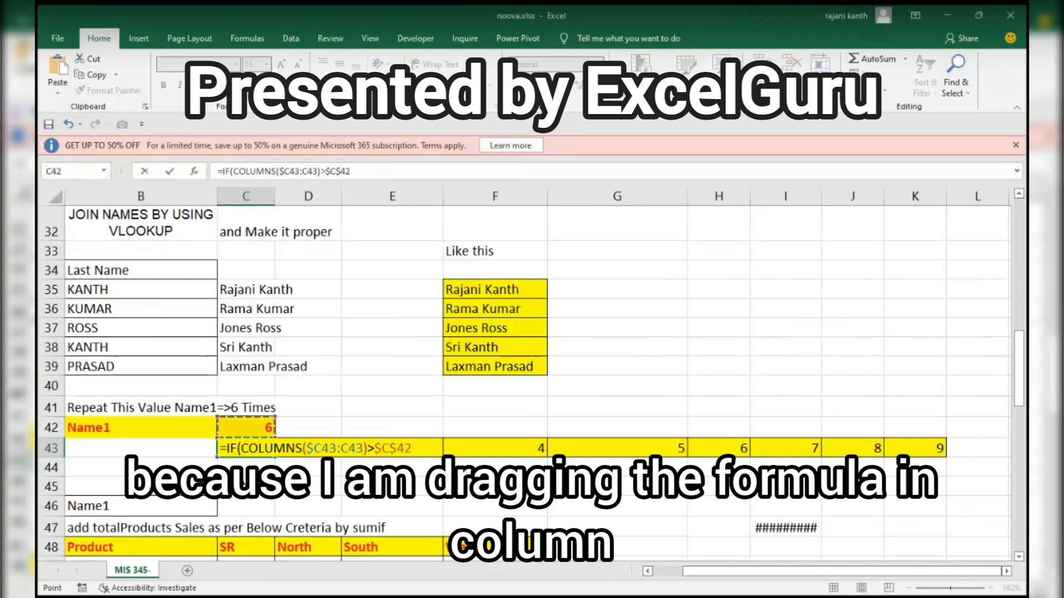
# Step: Complete the IF formula in C43 to return "" when true and $B$42 otherwise, and fill it across to K43
pyautogui.write(',')
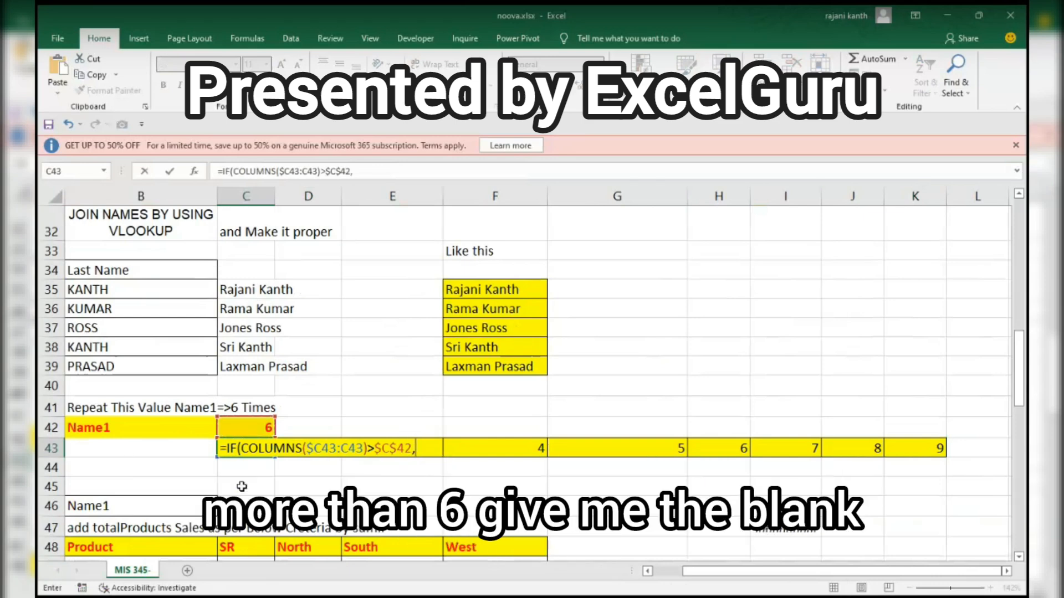
pyautogui.write('"",')
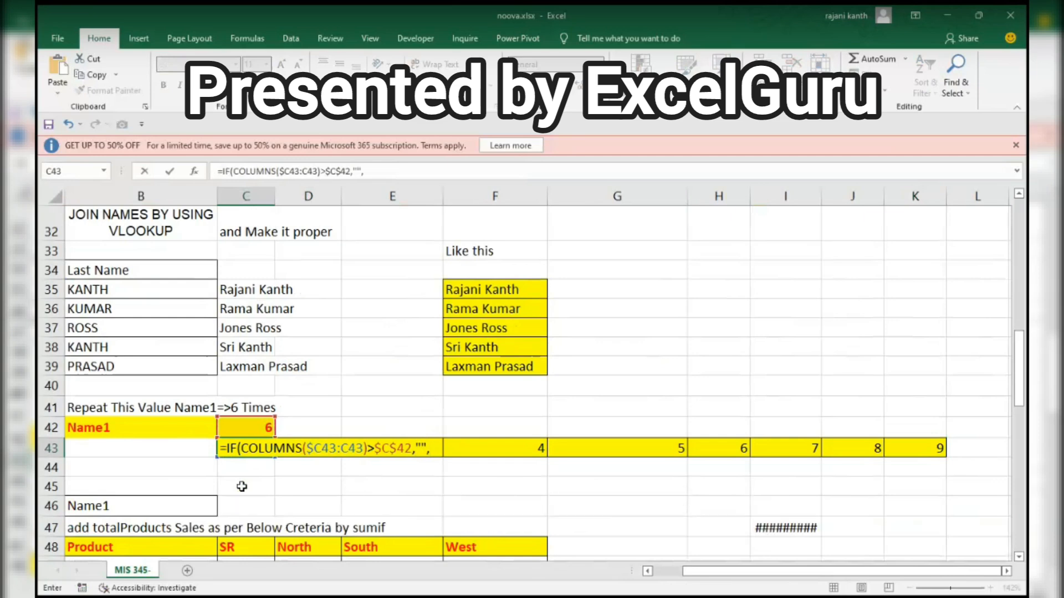
pyautogui.click(176, 427)
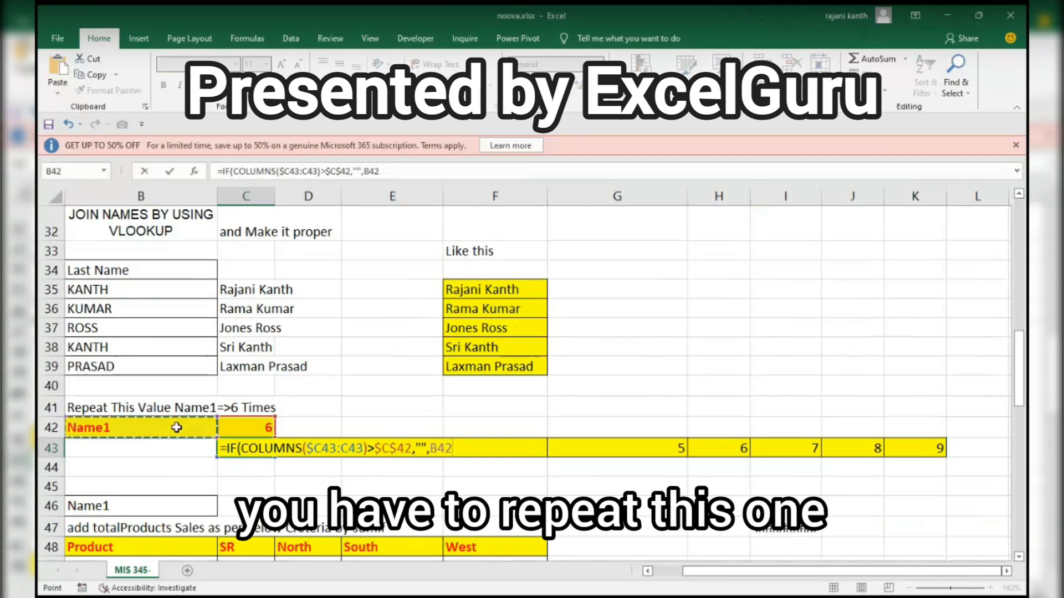
pyautogui.press('F4')
pyautogui.write(')')
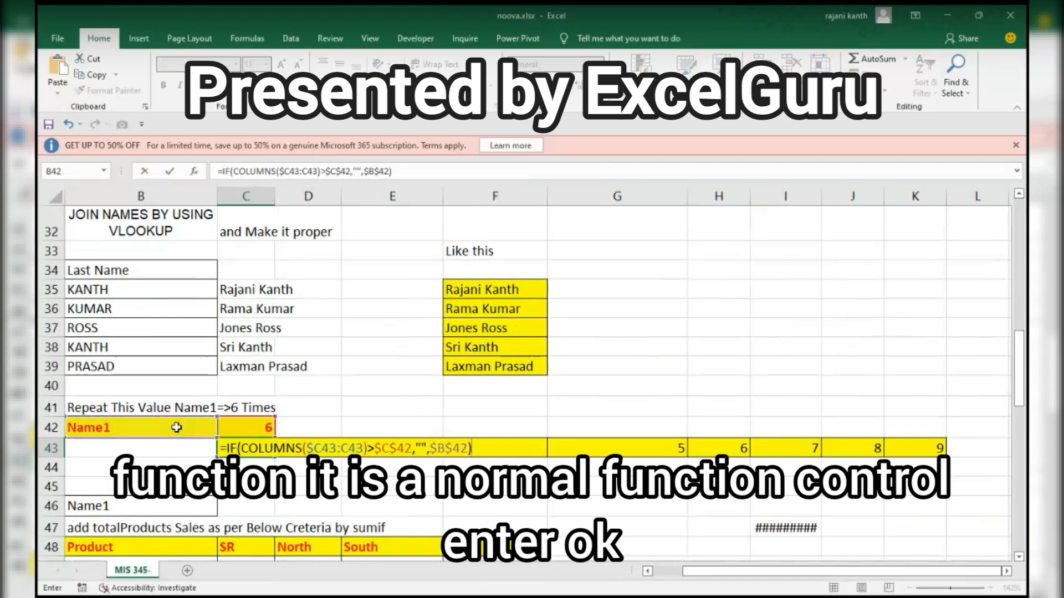
pyautogui.hotkey('ctrl', 'Return')
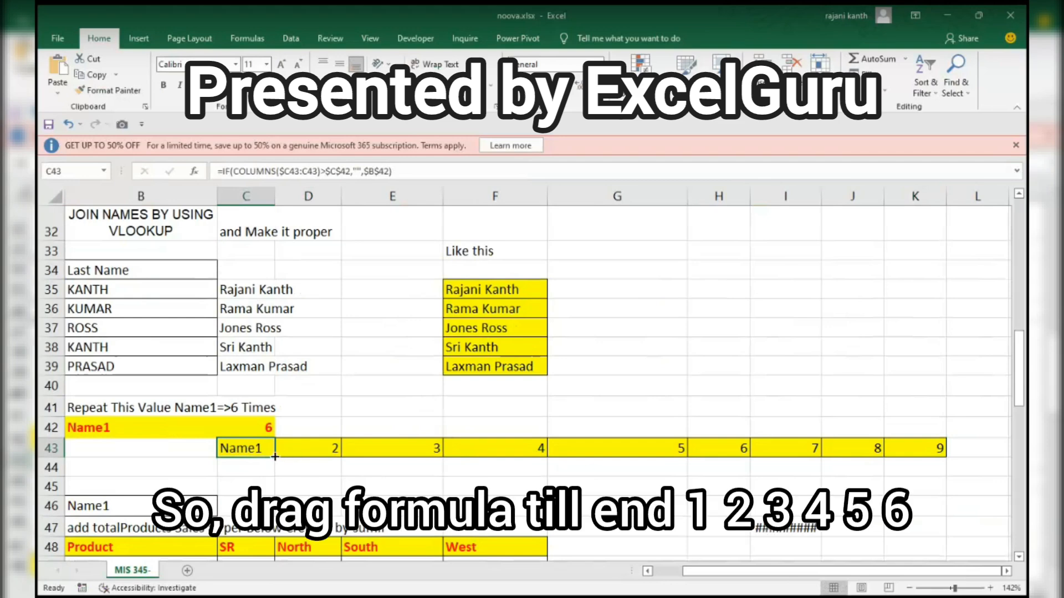
pyautogui.moveTo(275, 457); pyautogui.dragTo(962, 456)
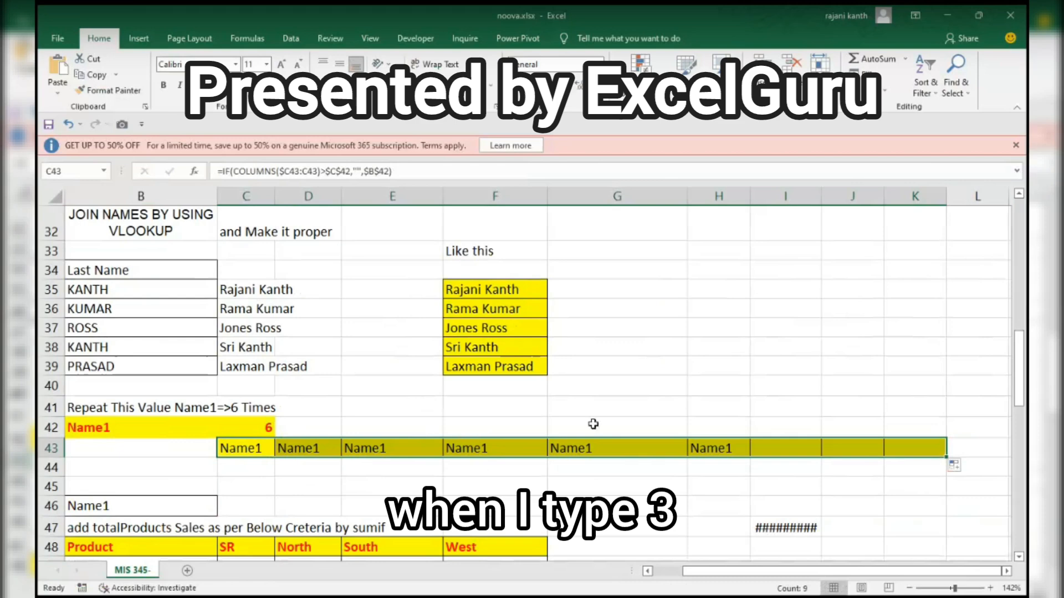
# Step: Test the repeat formula by changing the repeat count in C42 to 3, 1, 0 and 10 in turn
pyautogui.click(263, 425)
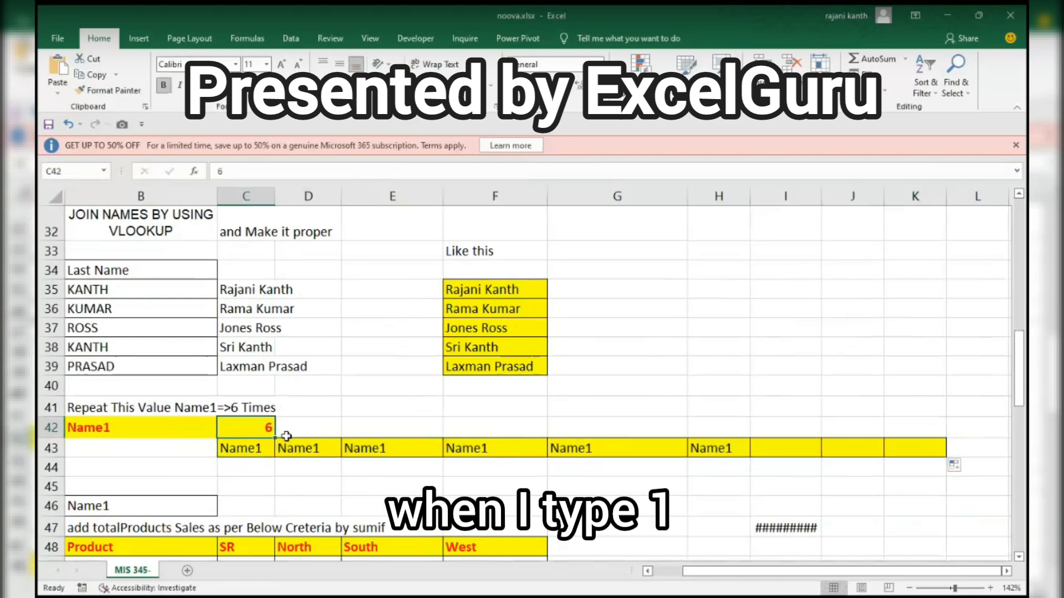
pyautogui.write('1')
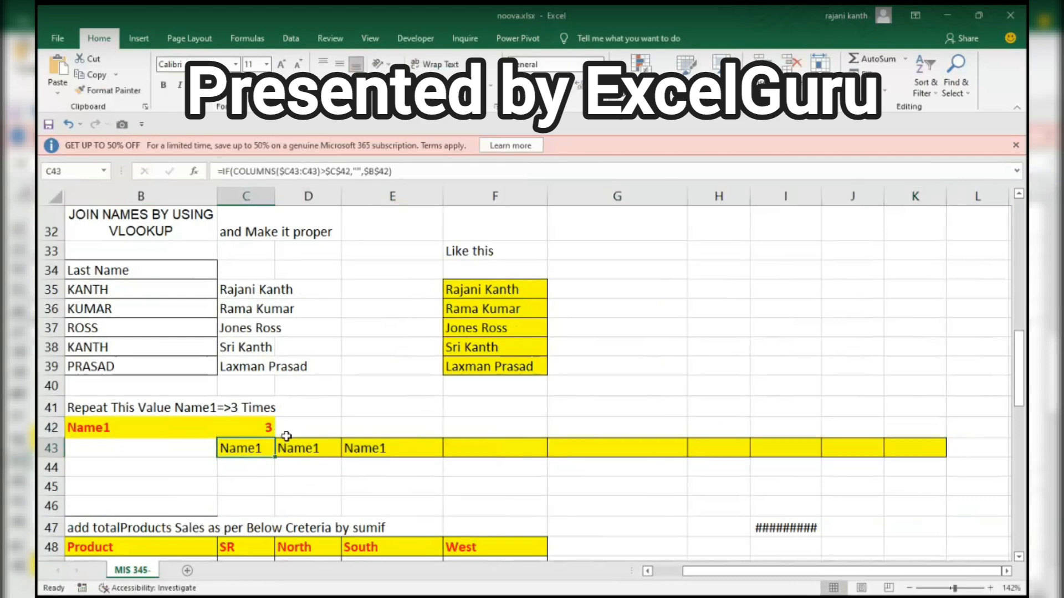
pyautogui.press('Return')
pyautogui.press('Up')
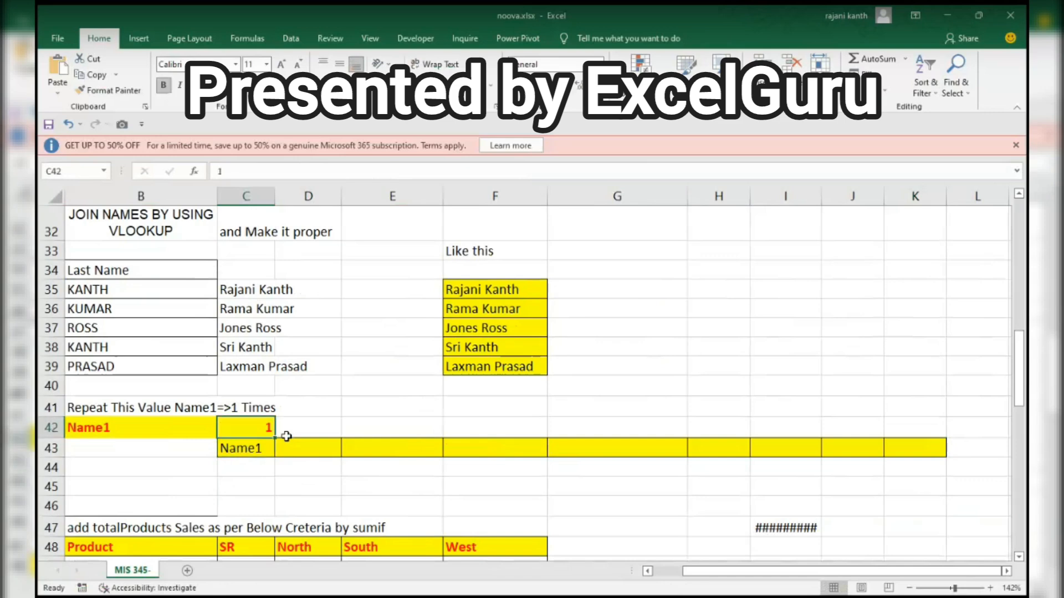
pyautogui.write('0')
pyautogui.press('Return')
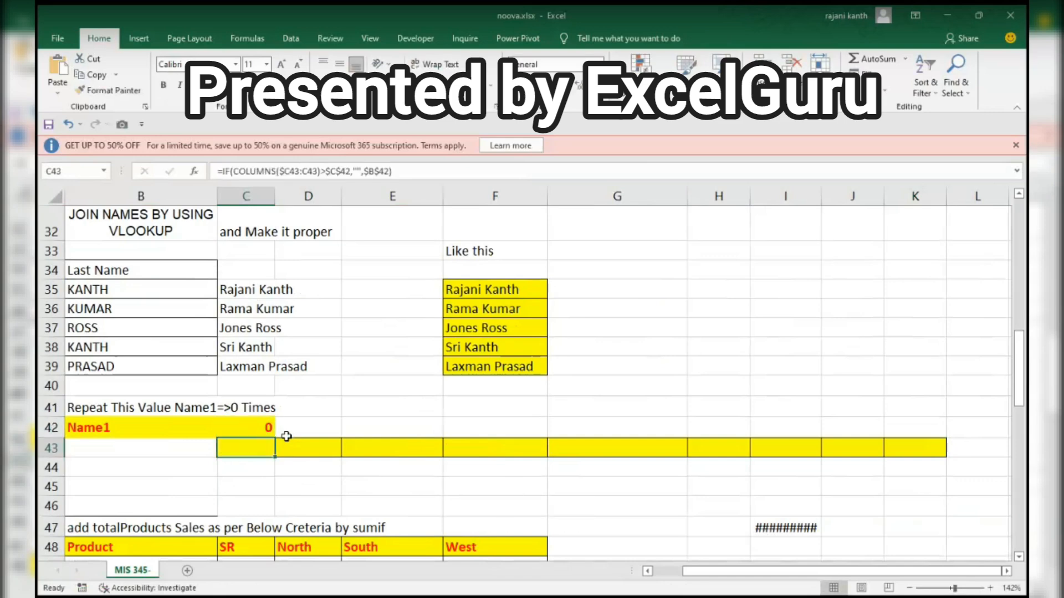
pyautogui.press('Up')
pyautogui.write('10')
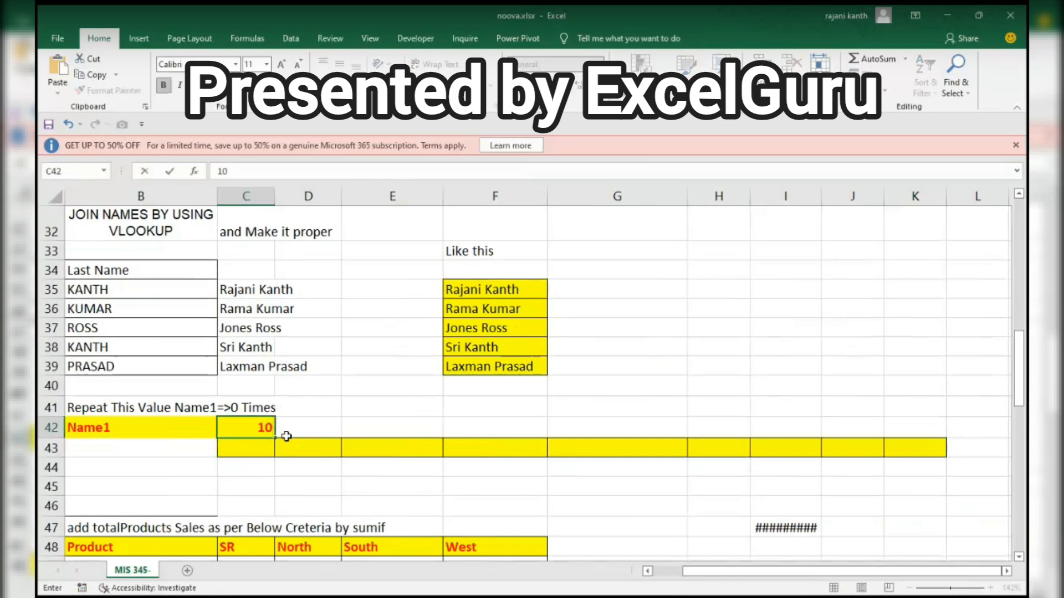
pyautogui.press('Return')
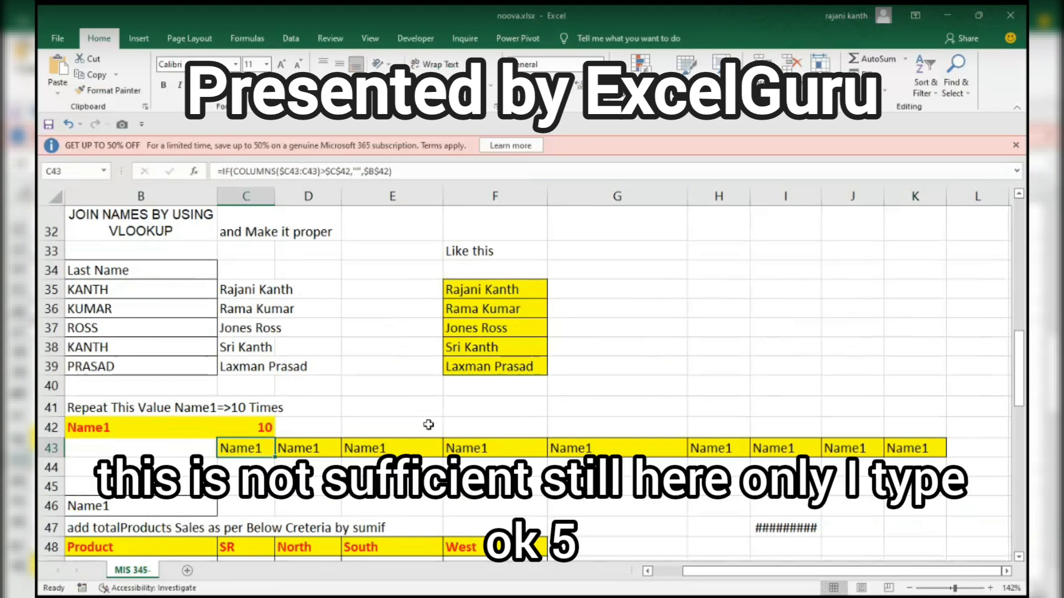
# Step: Set the repeat count in C42 to 5
pyautogui.click(258, 428)
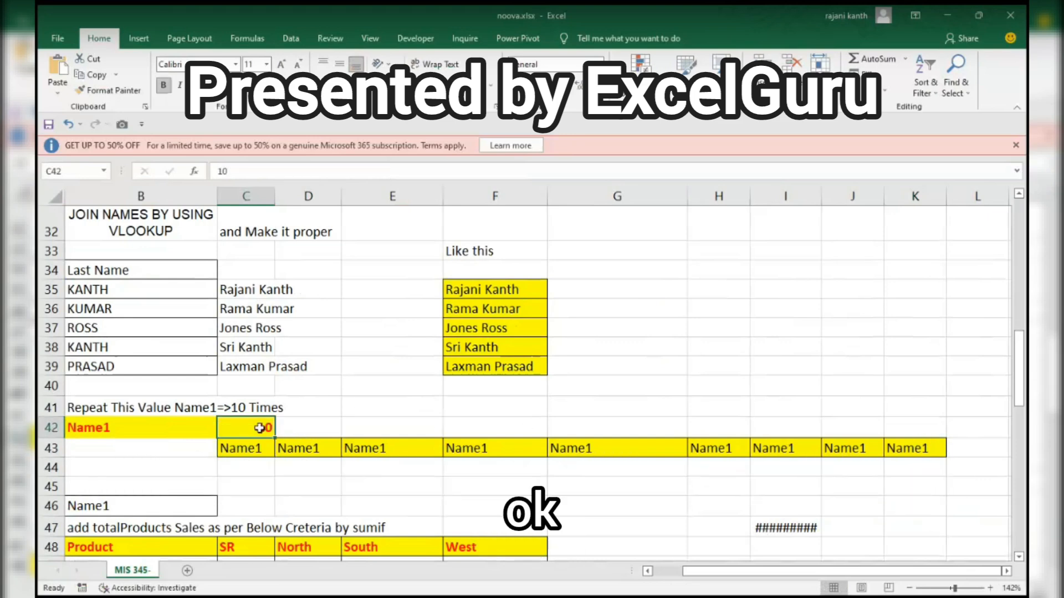
pyautogui.write('5')
pyautogui.press('Return')
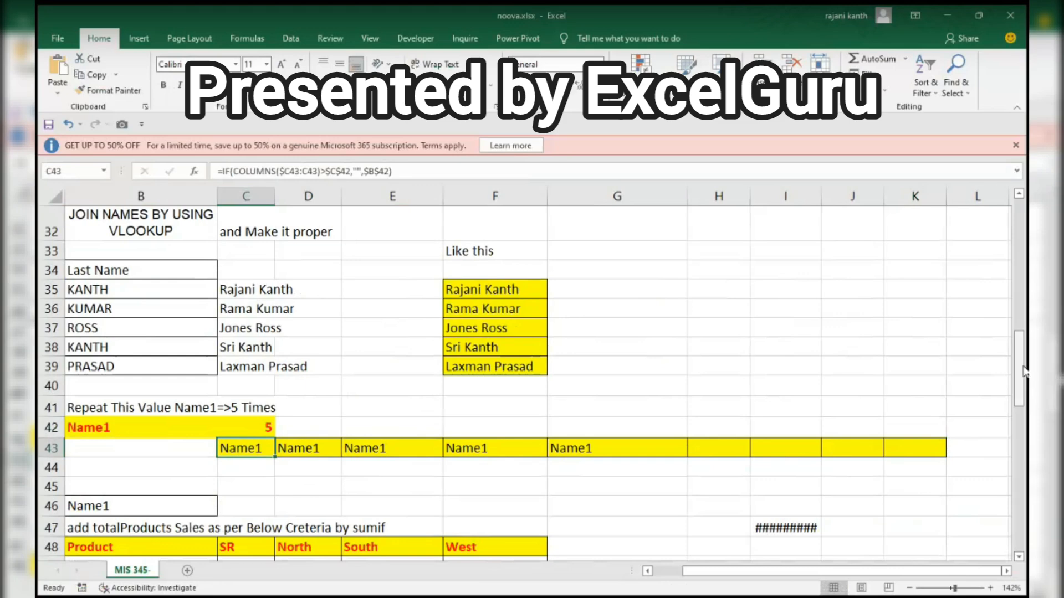
# Step: Examine which West sales in the product table match Pro1 and SR1, and check the combined sum of F49 and F53
pyautogui.moveTo(1023, 368); pyautogui.dragTo(1026, 410)
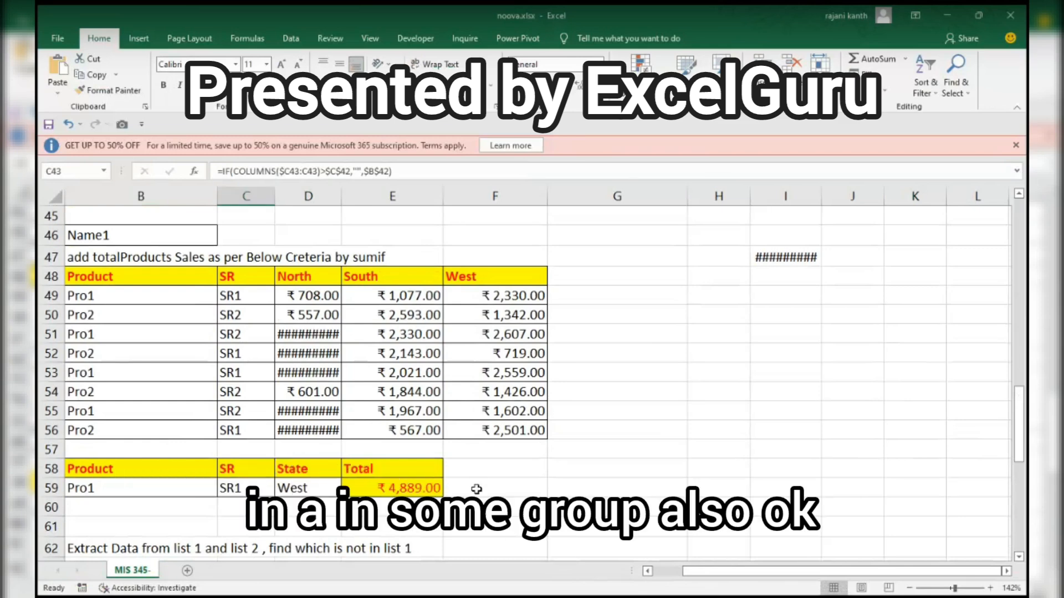
pyautogui.click(519, 487)
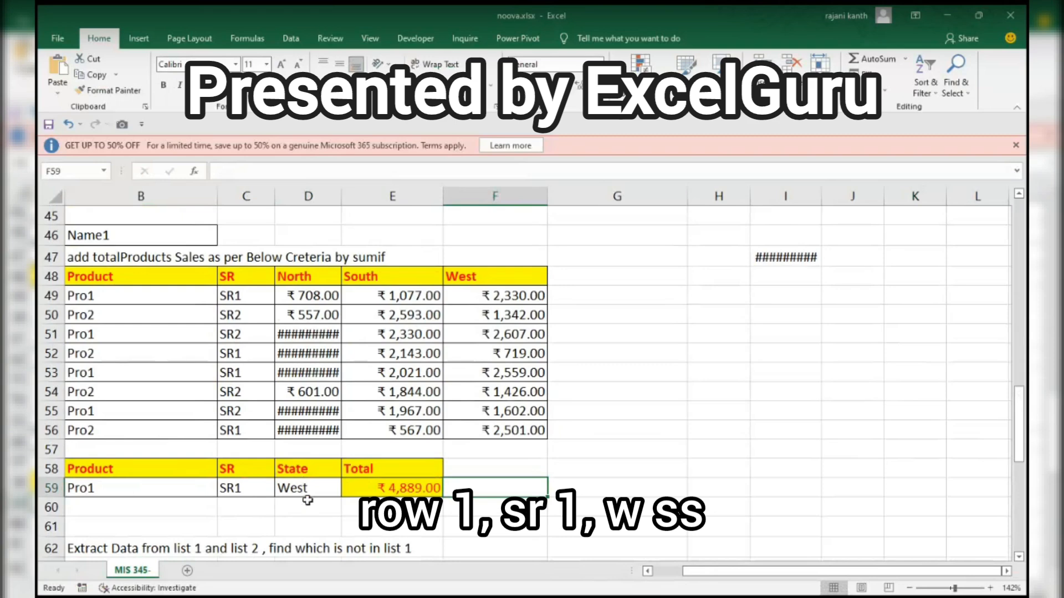
pyautogui.moveTo(110, 294); pyautogui.dragTo(490, 303)
pyautogui.click(498, 294)
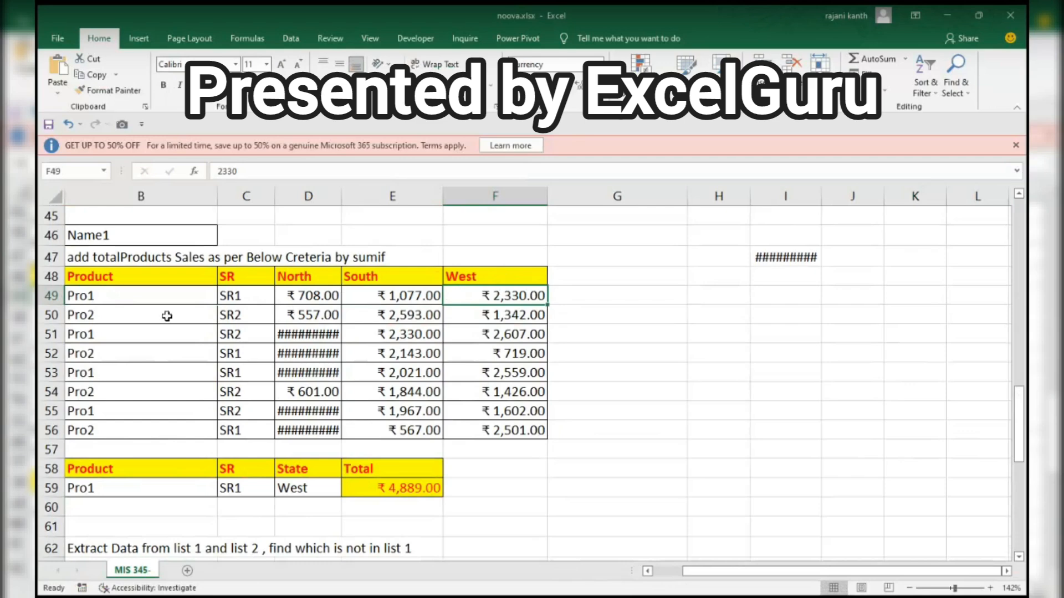
pyautogui.keyDown('ctrl'); pyautogui.click(493, 336); pyautogui.keyUp('ctrl')
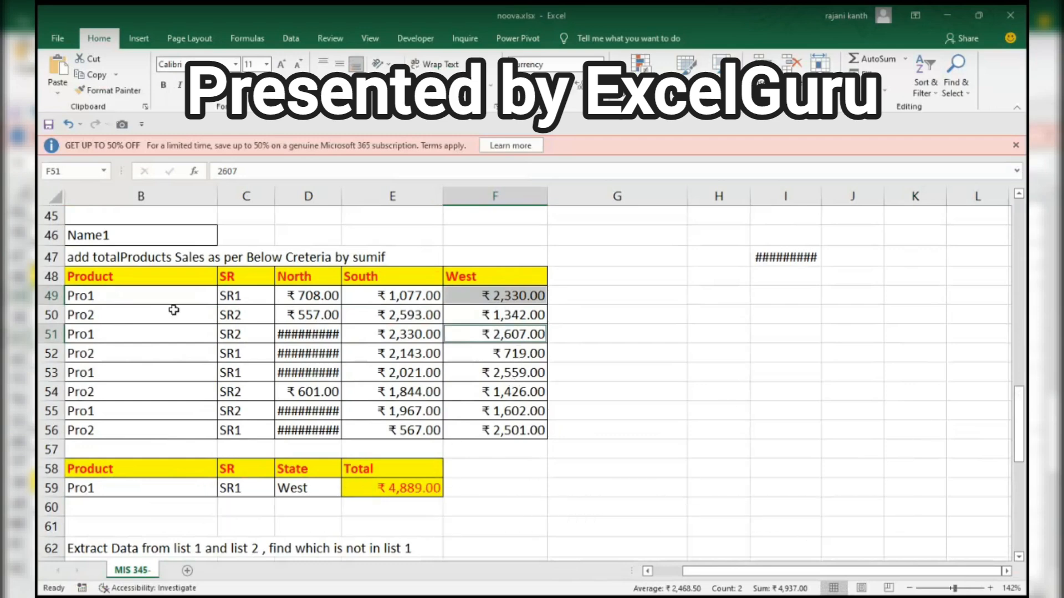
pyautogui.click(227, 355)
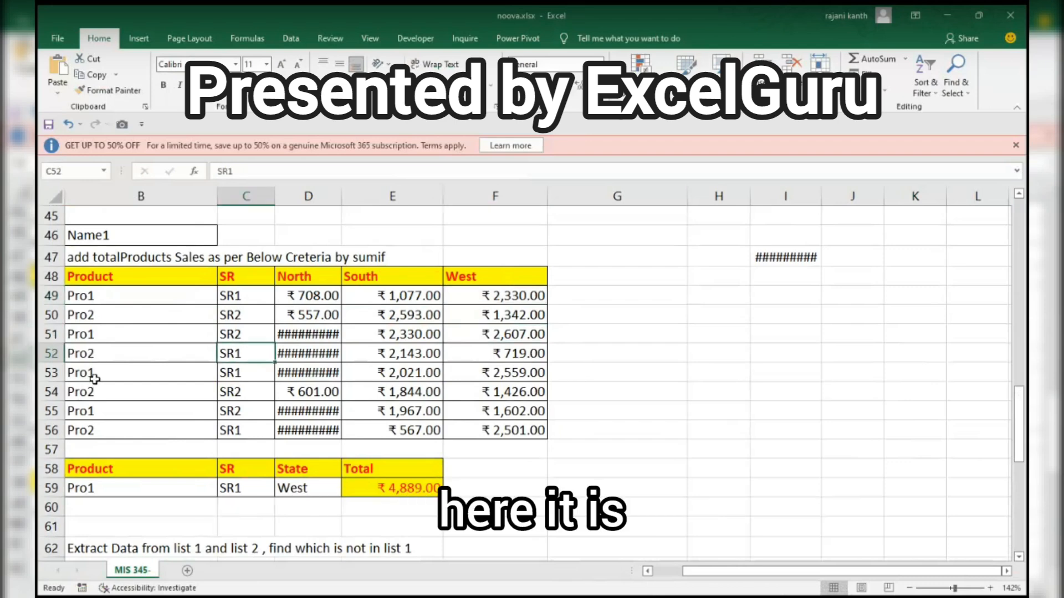
pyautogui.click(254, 375)
pyautogui.keyDown('ctrl'); pyautogui.click(511, 375); pyautogui.keyUp('ctrl')
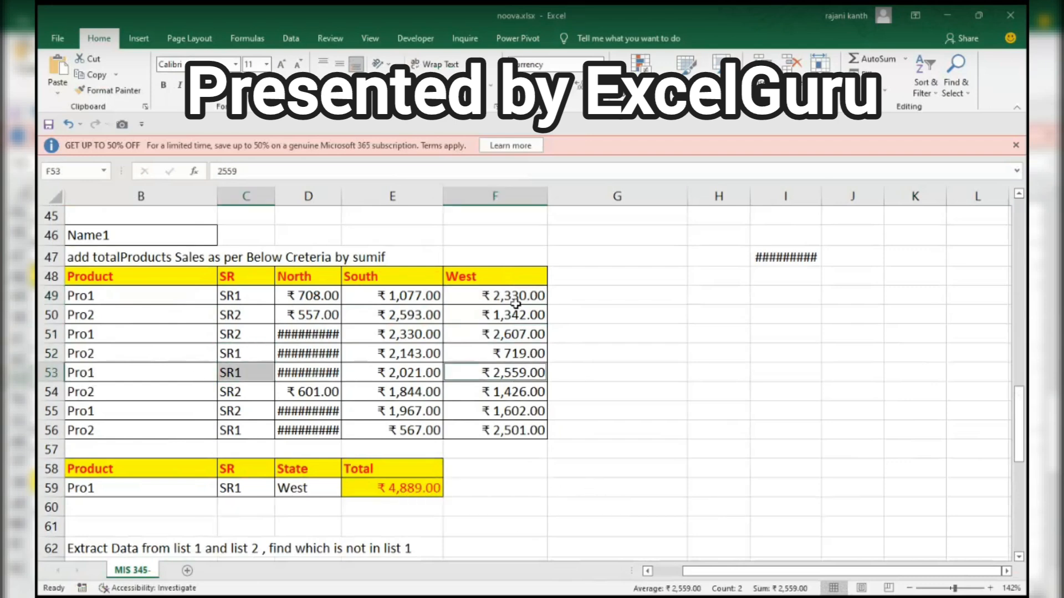
pyautogui.click(515, 299)
pyautogui.keyDown('ctrl'); pyautogui.click(511, 375); pyautogui.keyUp('ctrl')
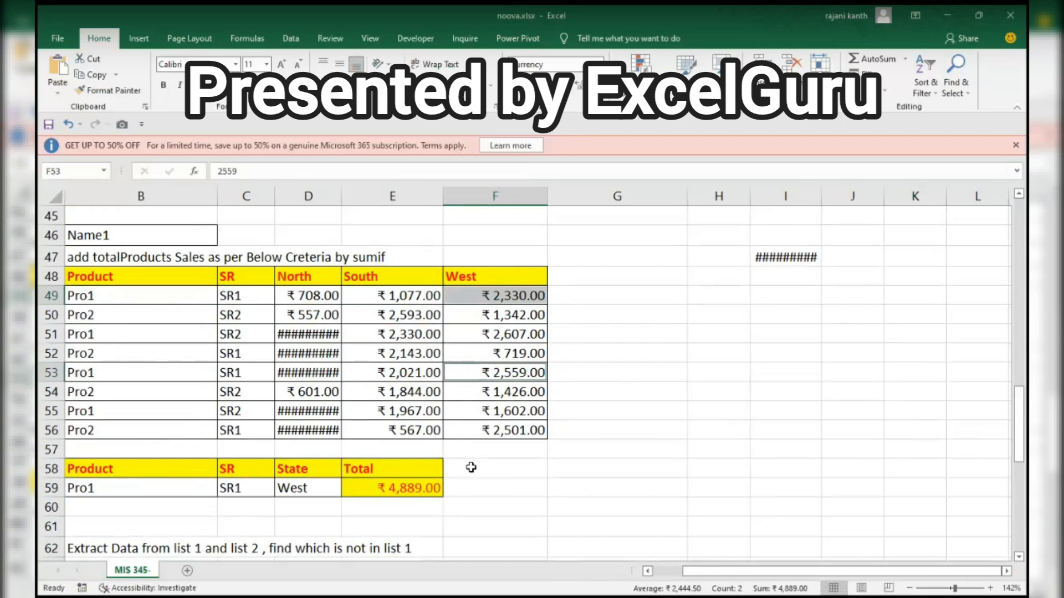
# Step: Start an INDEX formula in F59 with the absolute sales range $D$49:$F$56 as its array
pyautogui.click(476, 490)
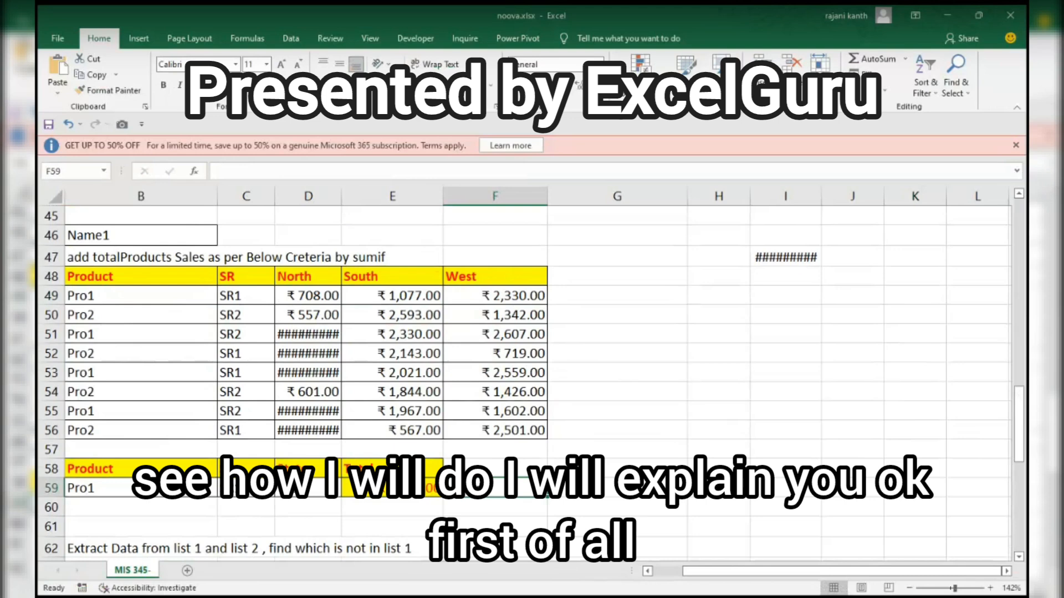
pyautogui.write('=INDEX(')
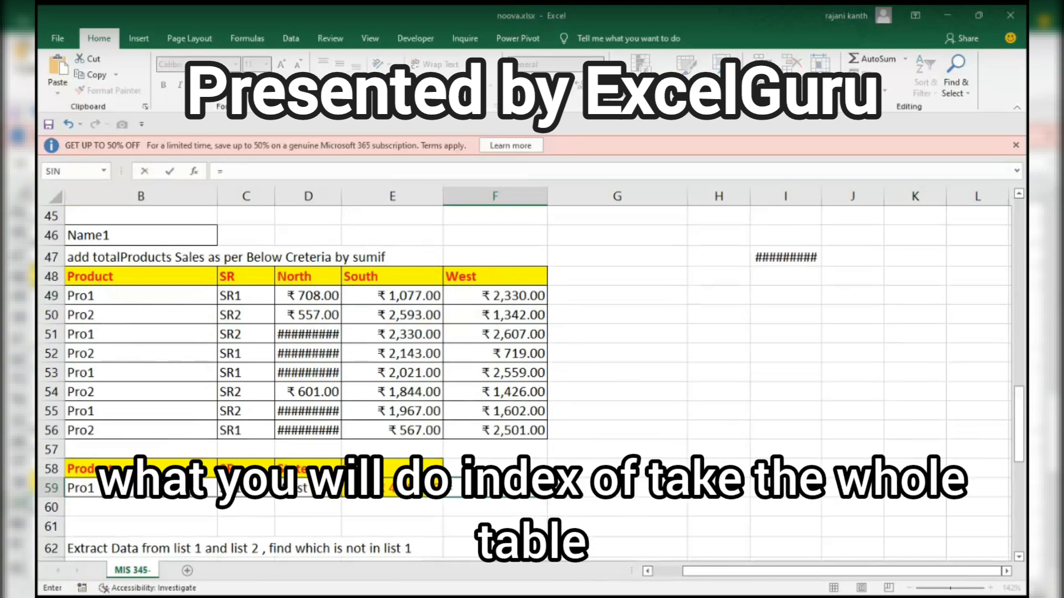
pyautogui.press('Up')
pyautogui.press('Up')
pyautogui.press('Up')
pyautogui.press('Up')
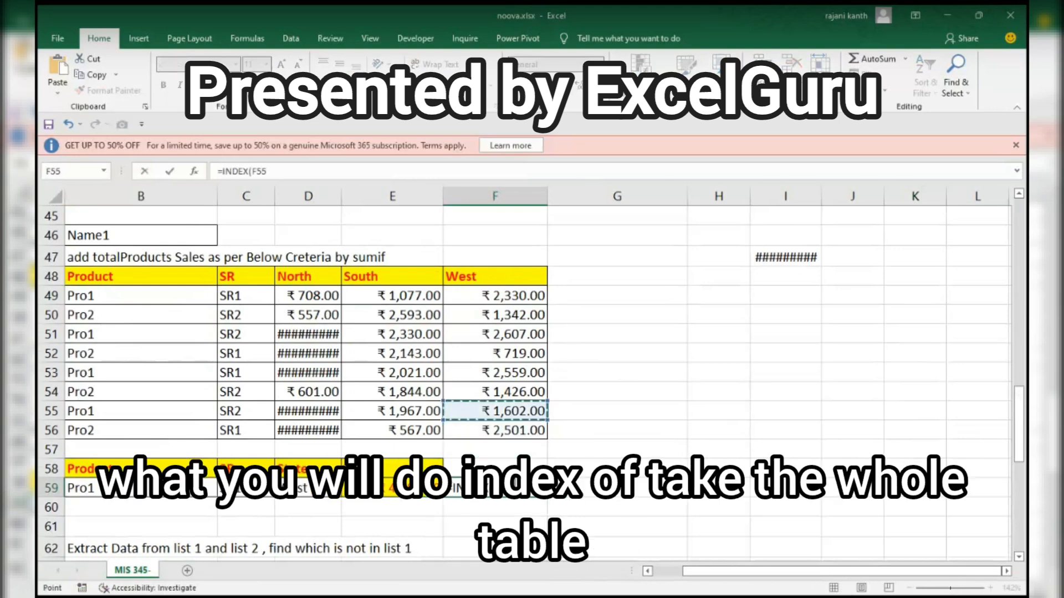
pyautogui.press('Left')
pyautogui.press('Left')
pyautogui.press('Up')
pyautogui.press('Up')
pyautogui.press('Up')
pyautogui.press('Up')
pyautogui.press('Up')
pyautogui.press('Up')
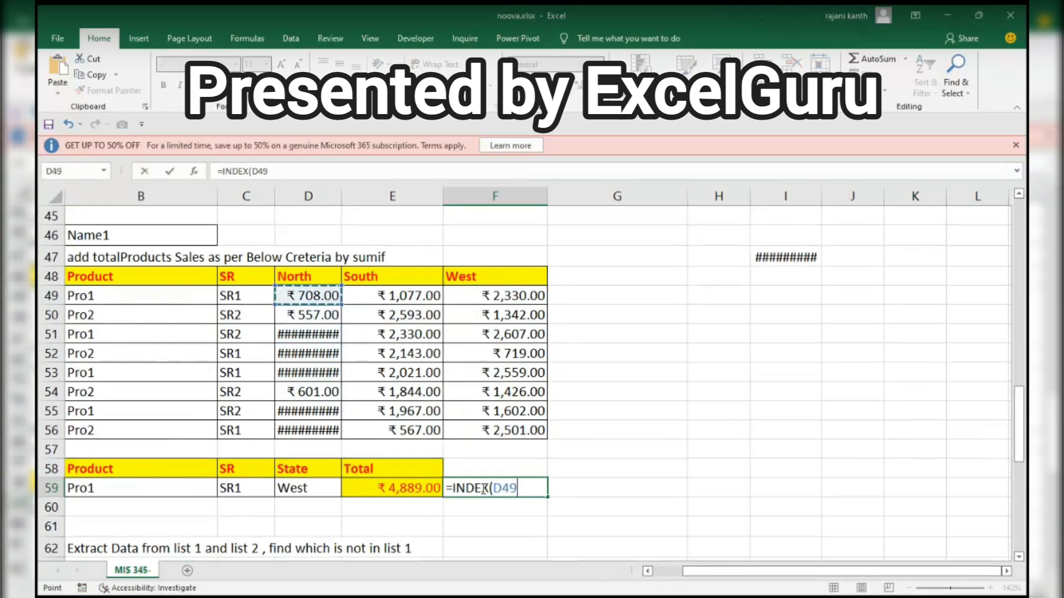
pyautogui.hotkey('shift', 'Down')
pyautogui.hotkey('shift', 'Down')
pyautogui.hotkey('shift', 'Down')
pyautogui.hotkey('shift', 'Down')
pyautogui.hotkey('shift', 'Down')
pyautogui.hotkey('shift', 'Down')
pyautogui.hotkey('shift', 'Down')
pyautogui.hotkey('shift', 'Right')
pyautogui.hotkey('shift', 'Right')
pyautogui.press('F4')
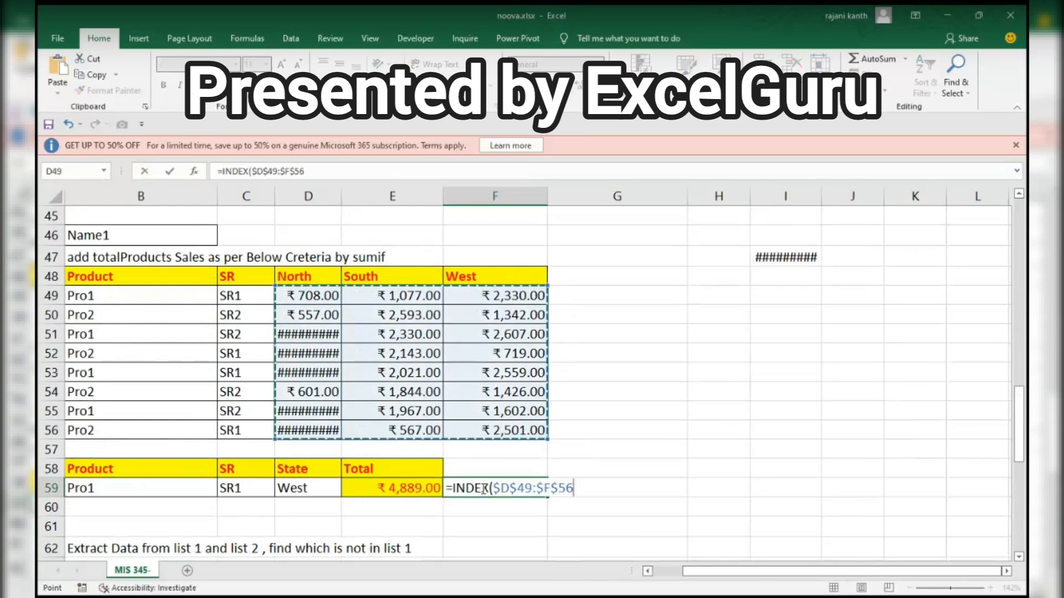
pyautogui.write(',')
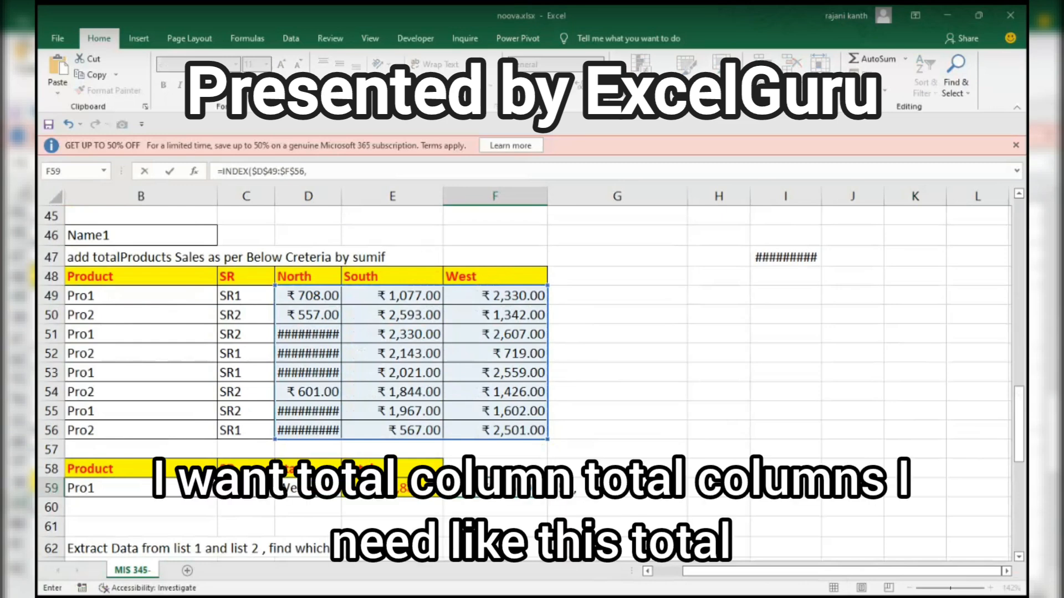
# Step: Leave the INDEX row argument in F59 empty and add MATCH(D59,$D$48:$F$48,0) as its column argument
pyautogui.scroll(1, 408, 468)
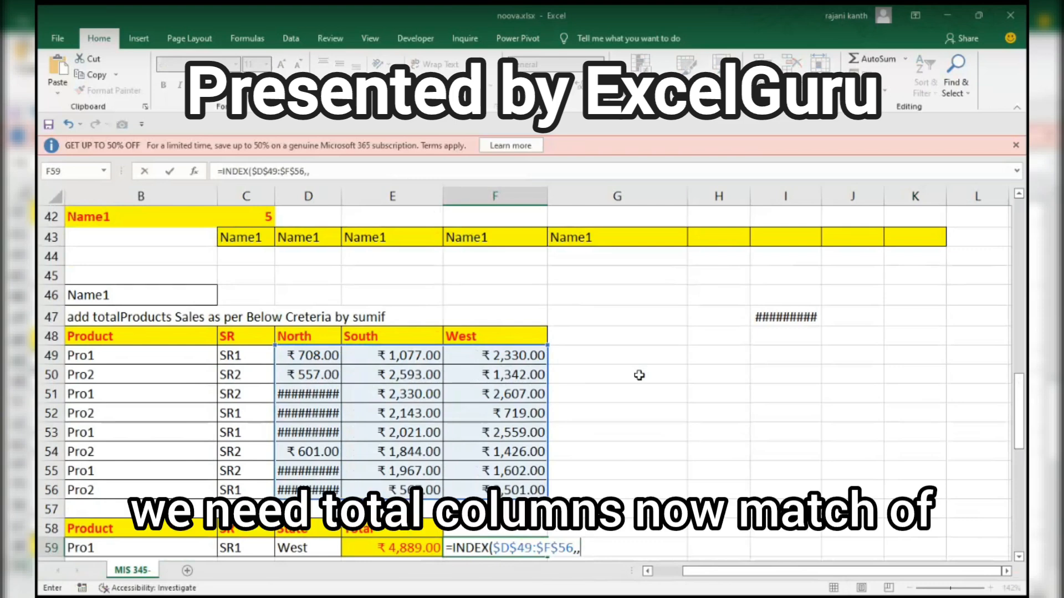
pyautogui.write('match')
pyautogui.press('Tab')
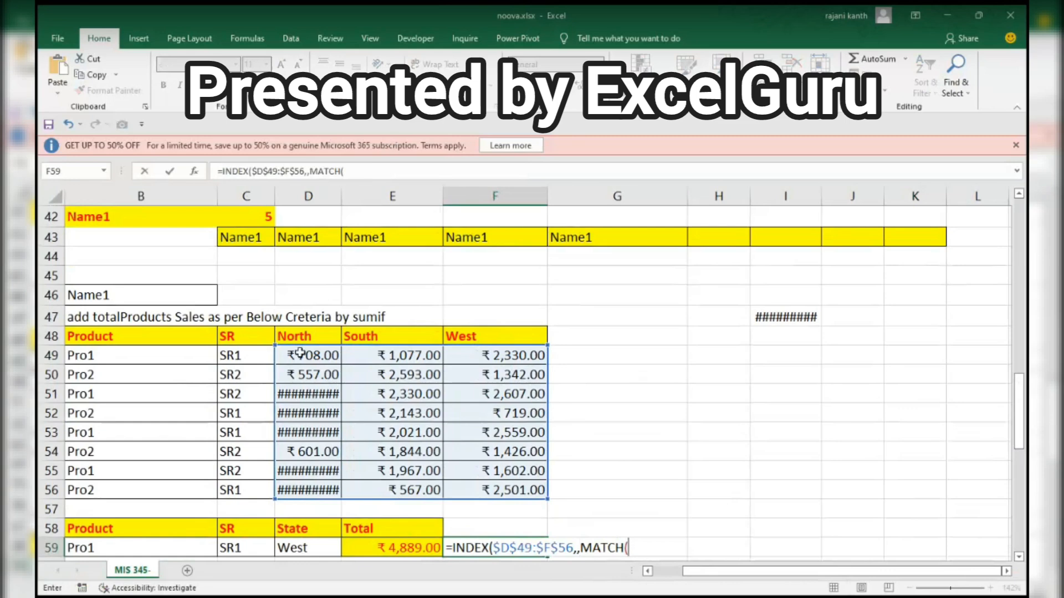
pyautogui.click(286, 548)
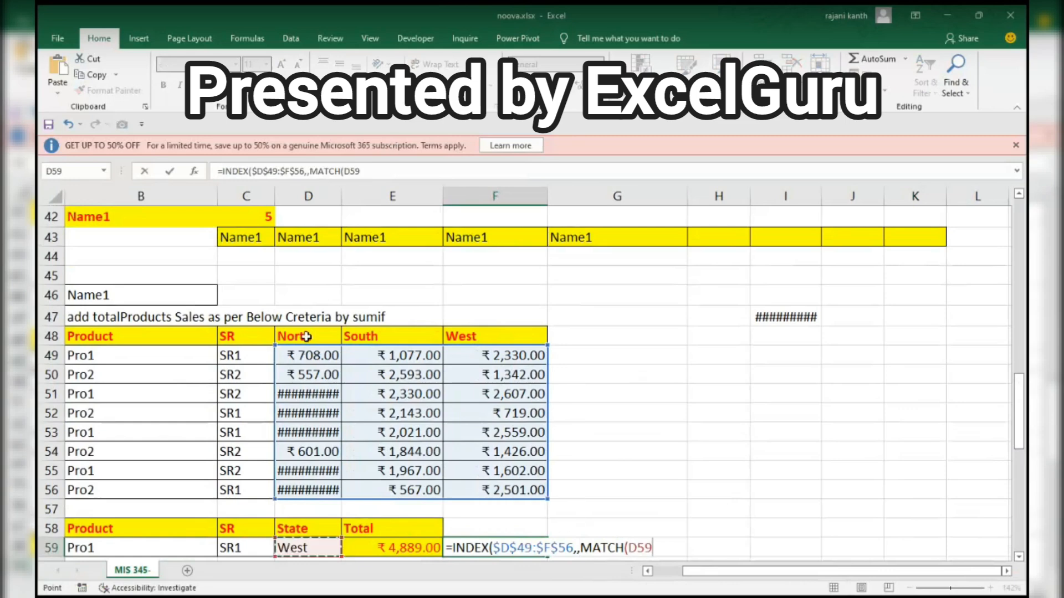
pyautogui.write(',')
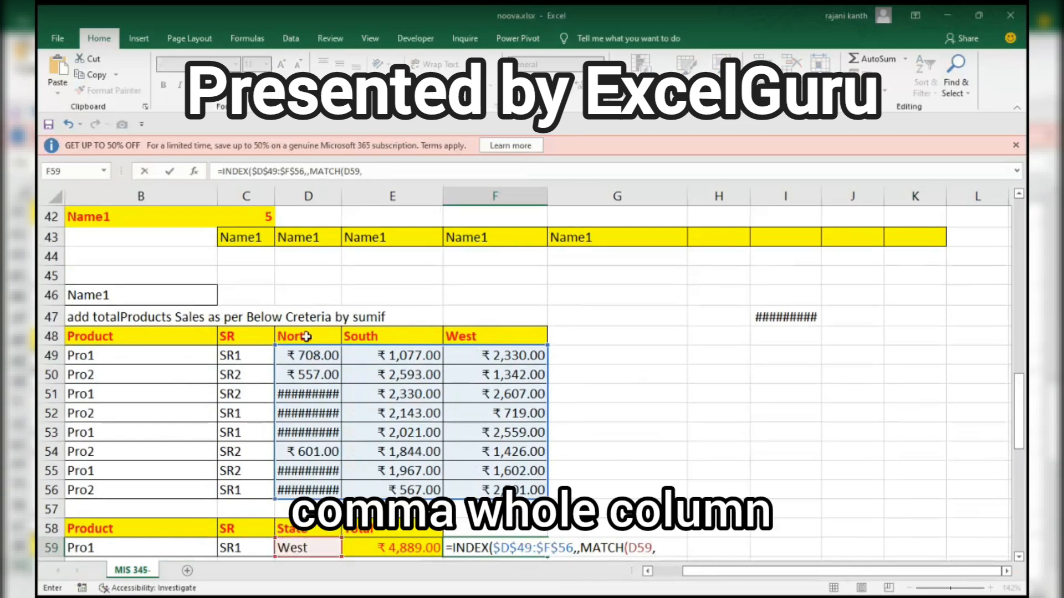
pyautogui.moveTo(307, 337); pyautogui.dragTo(499, 337)
pyautogui.press('F4')
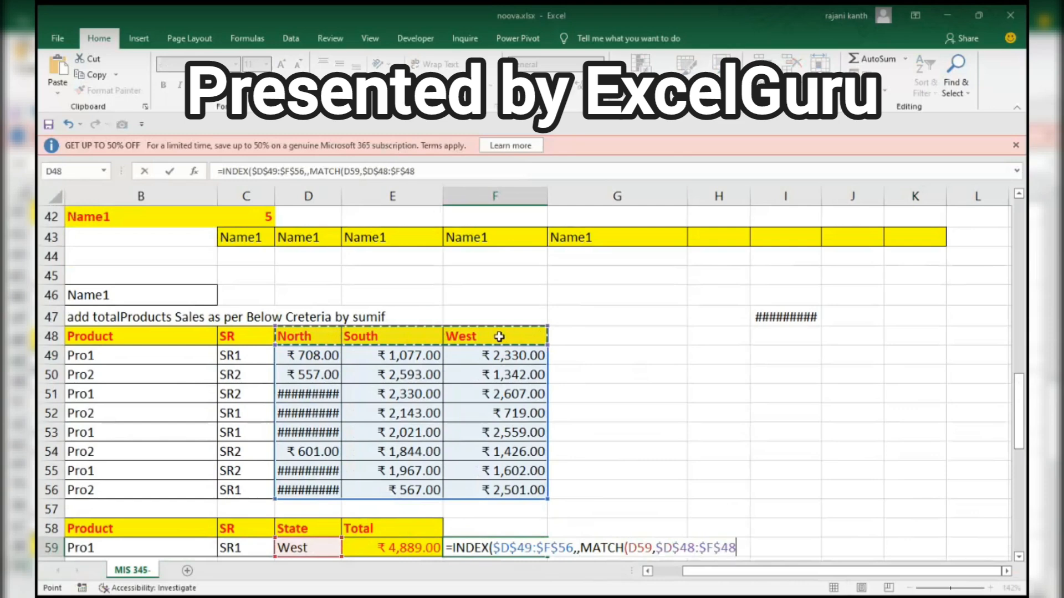
pyautogui.write(',0)')
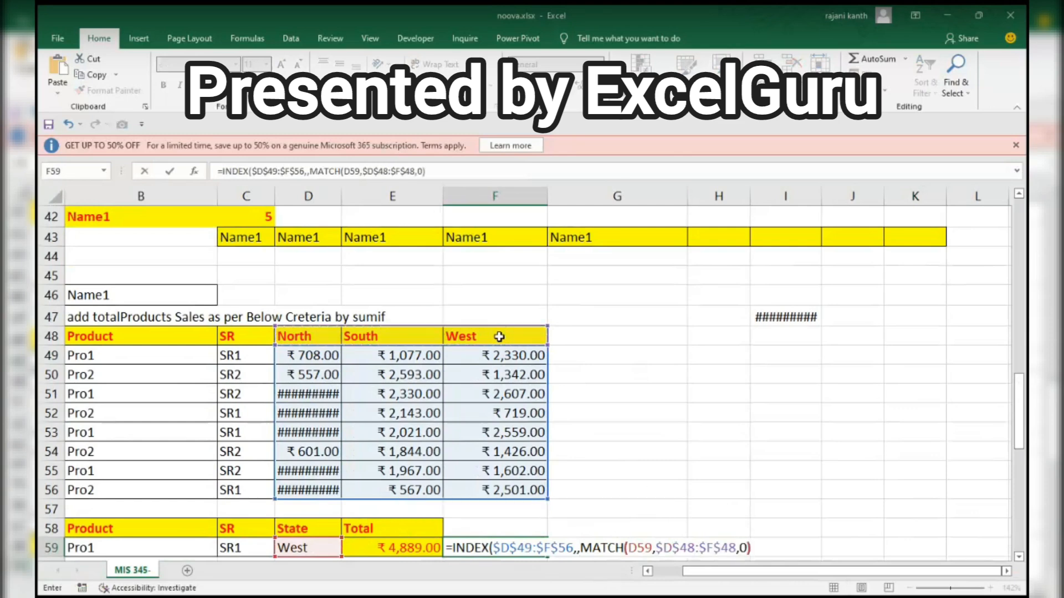
pyautogui.write(')')
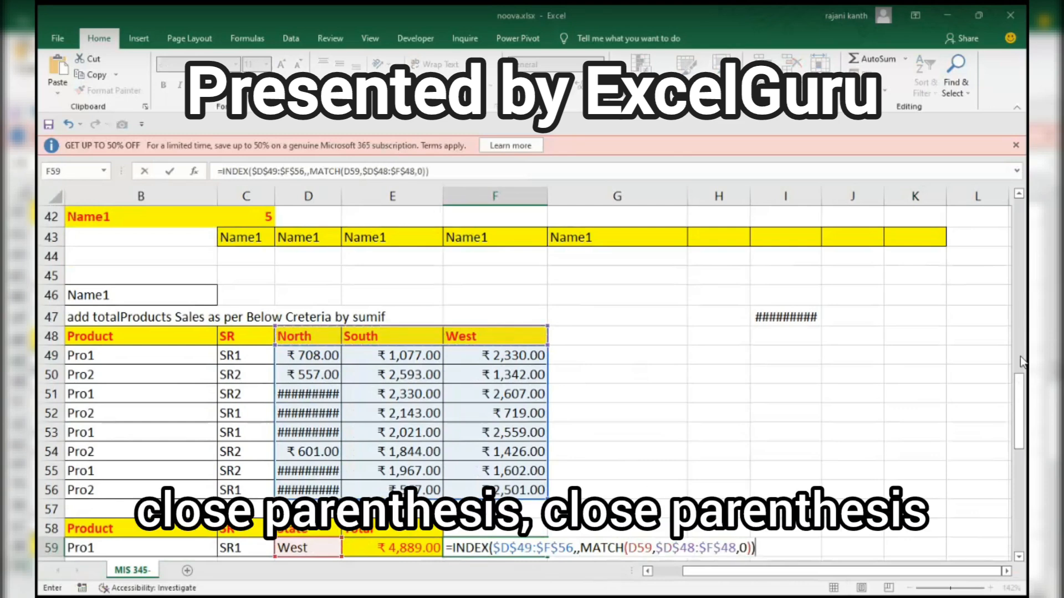
pyautogui.scroll(-2, 767, 445)
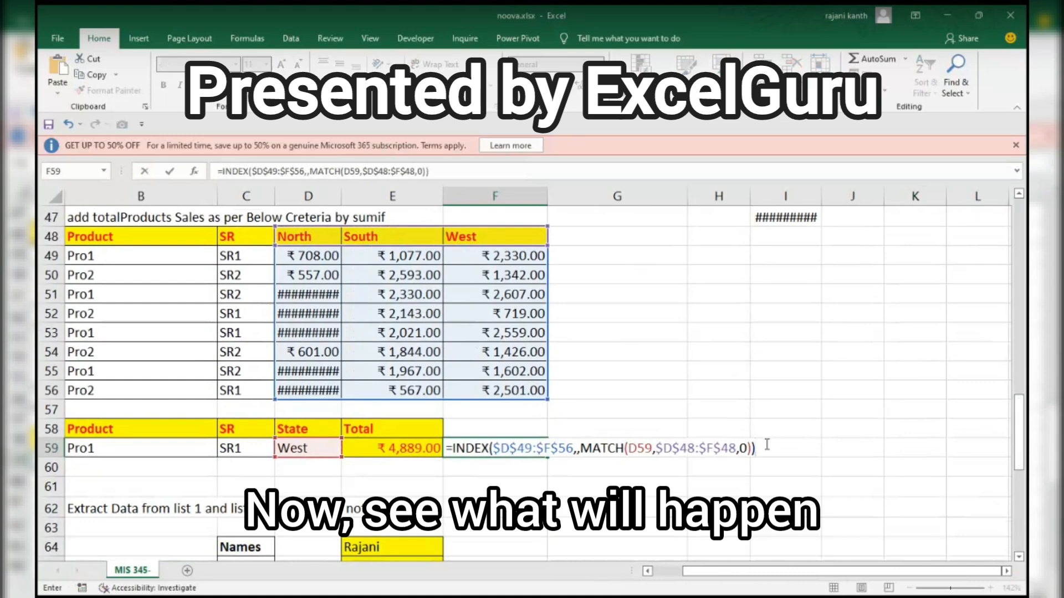
# Step: Evaluate the INDEX formula in F59 to preview the array it returns, and restore the formula
pyautogui.moveTo(767, 444); pyautogui.dragTo(422, 446)
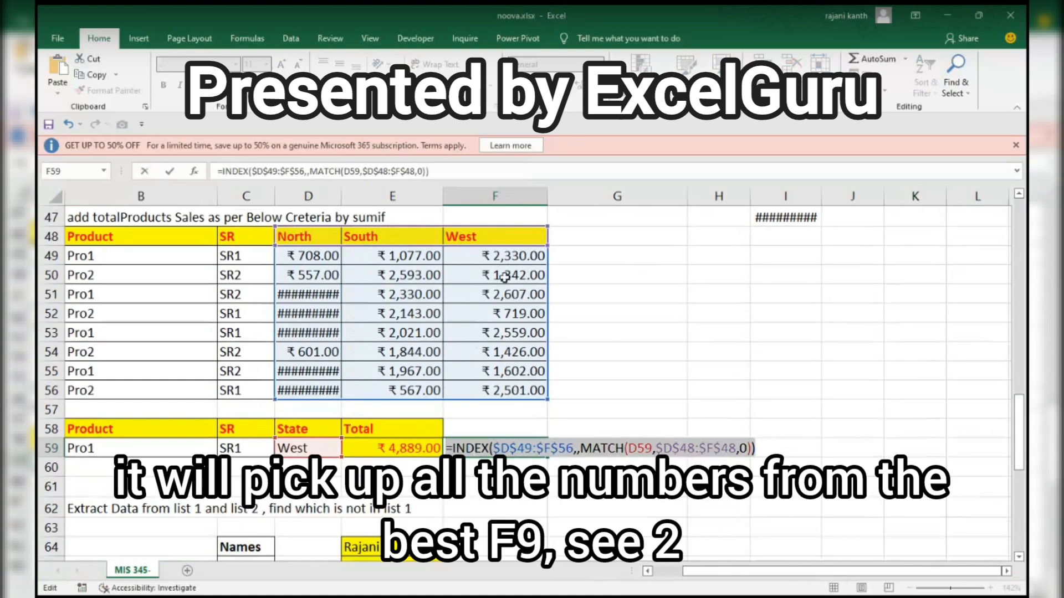
pyautogui.press('F9')
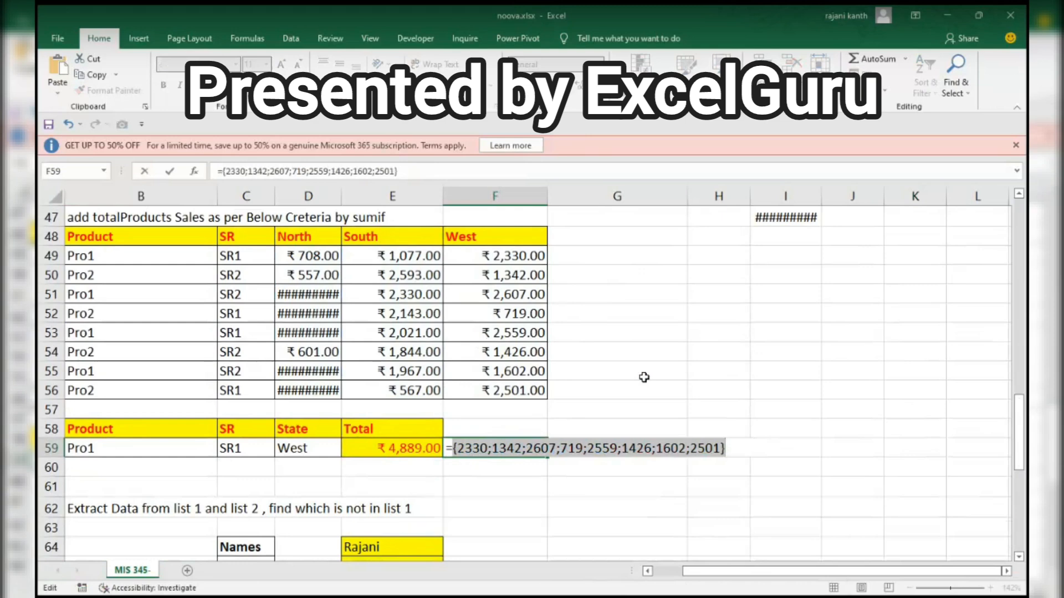
pyautogui.hotkey('ctrl', 'z')
# Step: Wrap the INDEX formula in F59 in SUMIFS so the matched state column serves as the sum range
pyautogui.click(454, 450)
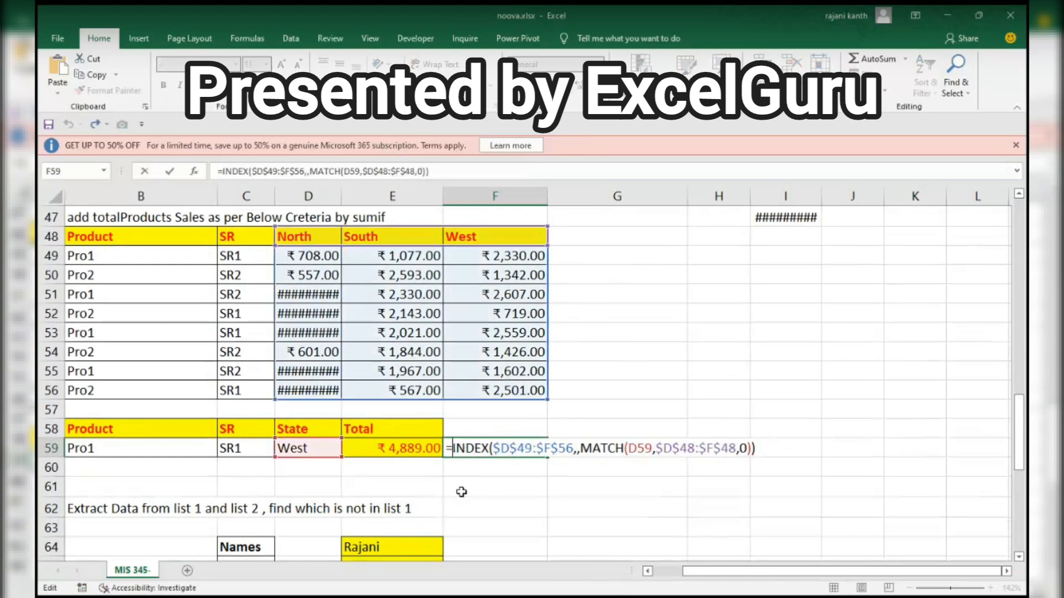
pyautogui.write('sumi')
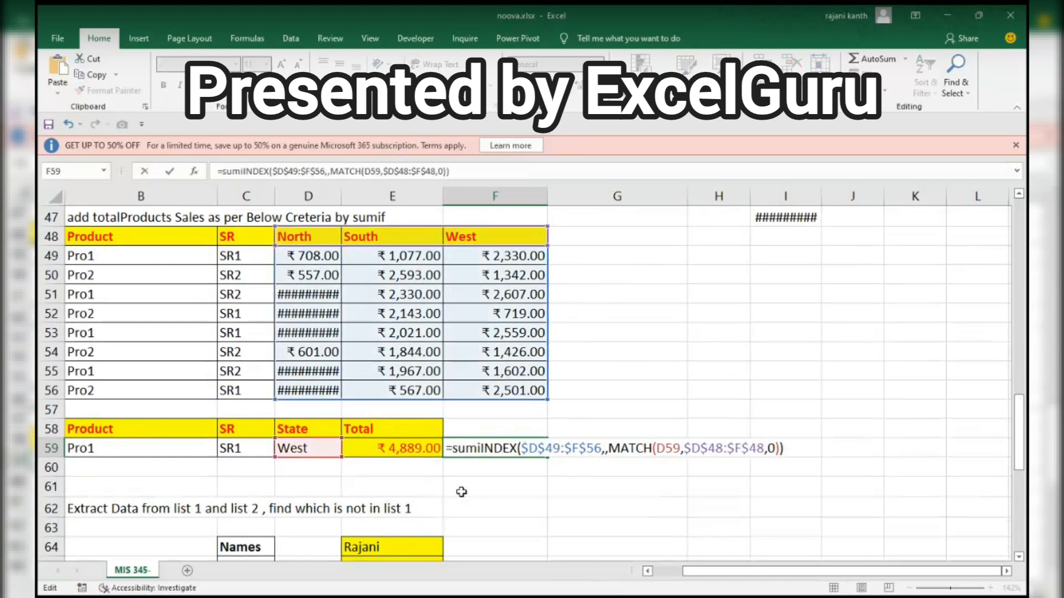
pyautogui.write('fs')
pyautogui.press('Tab')
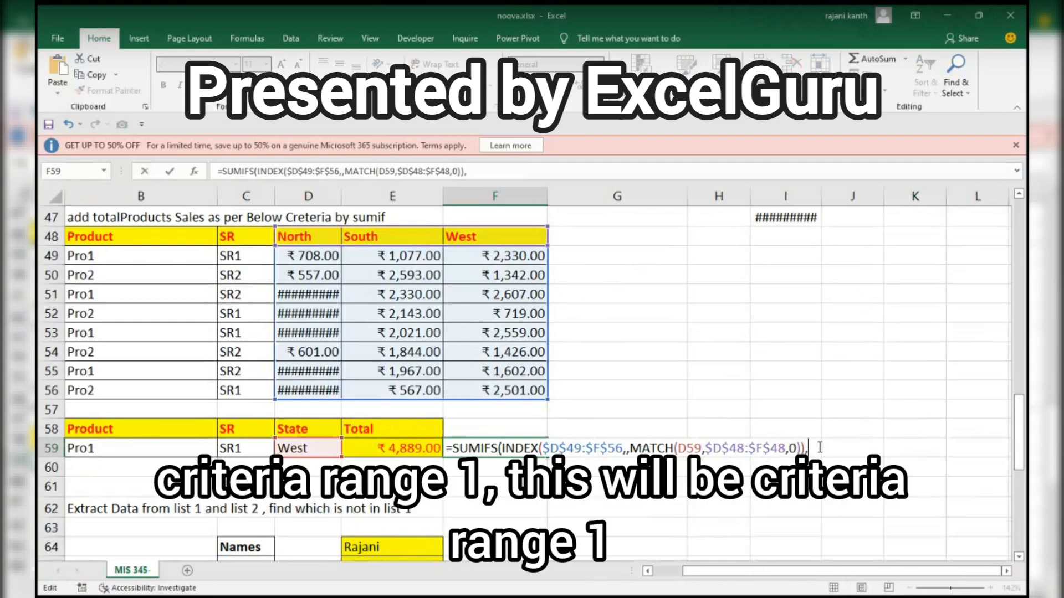
# Step: Add the absolute product range $B$49:$B$56 as the first SUMIFS criteria range, with B59 as its criterion
pyautogui.moveTo(129, 255); pyautogui.dragTo(125, 397)
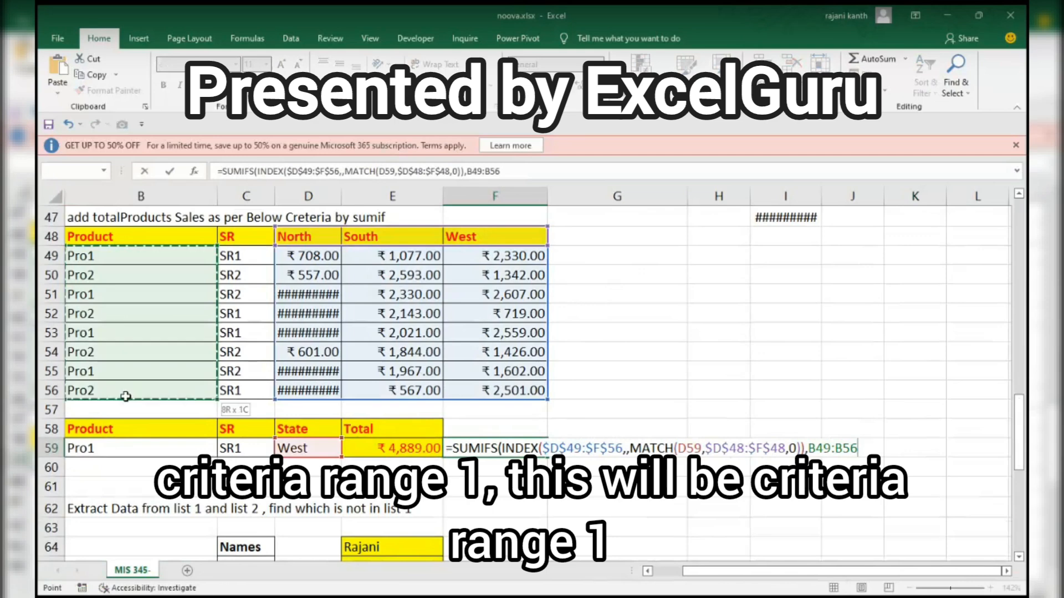
pyautogui.press('F4')
pyautogui.write(',')
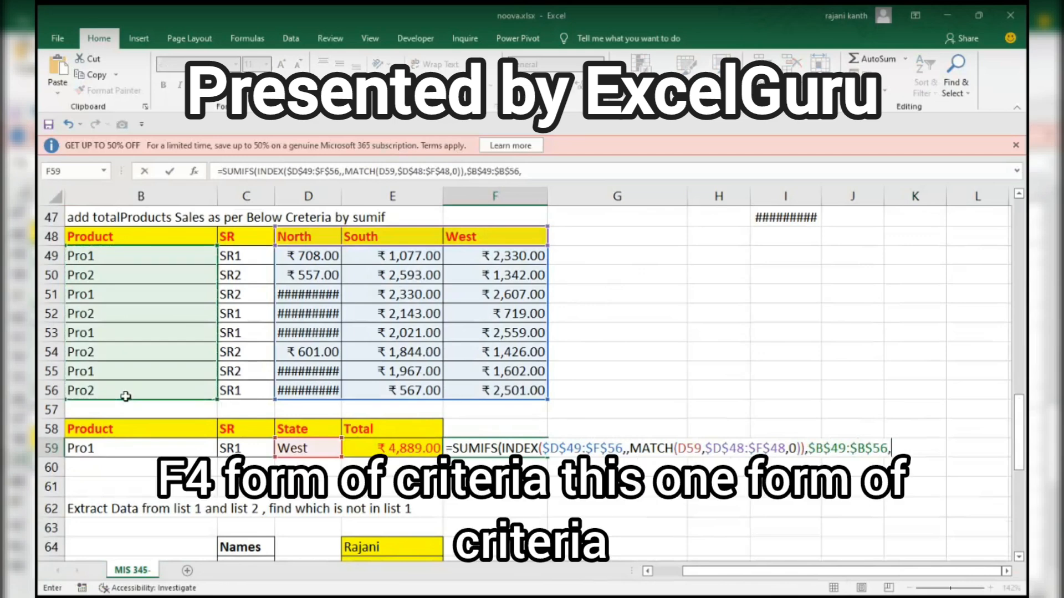
pyautogui.click(154, 446)
pyautogui.write(',')
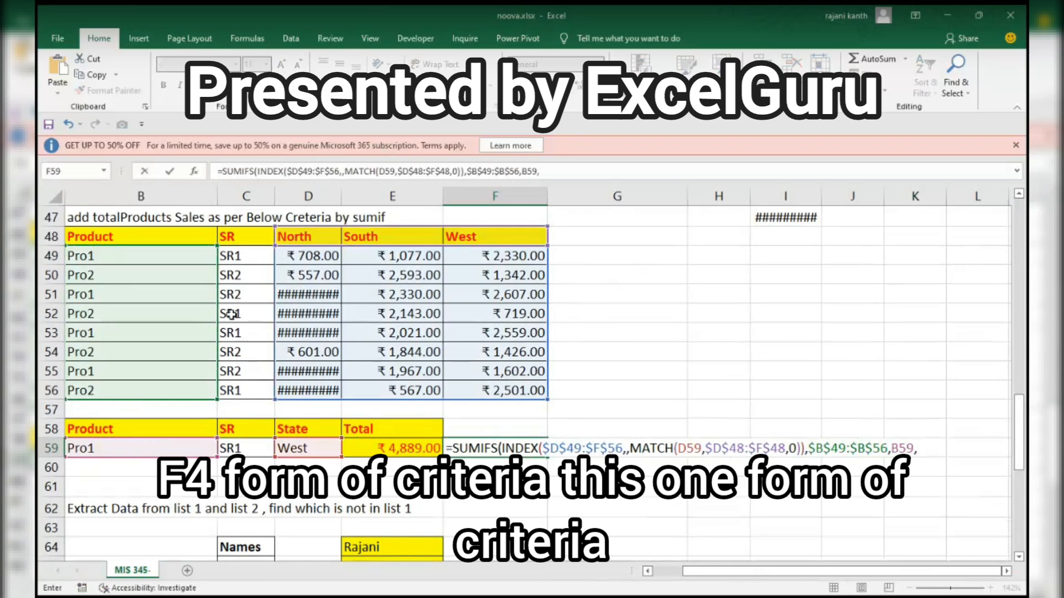
# Step: Complete the SUMIFS formula in F59 with the SR range $C$49:$C$56 and the criterion $C$59, and enter it
pyautogui.moveTo(236, 256); pyautogui.dragTo(236, 390)
pyautogui.press('F4')
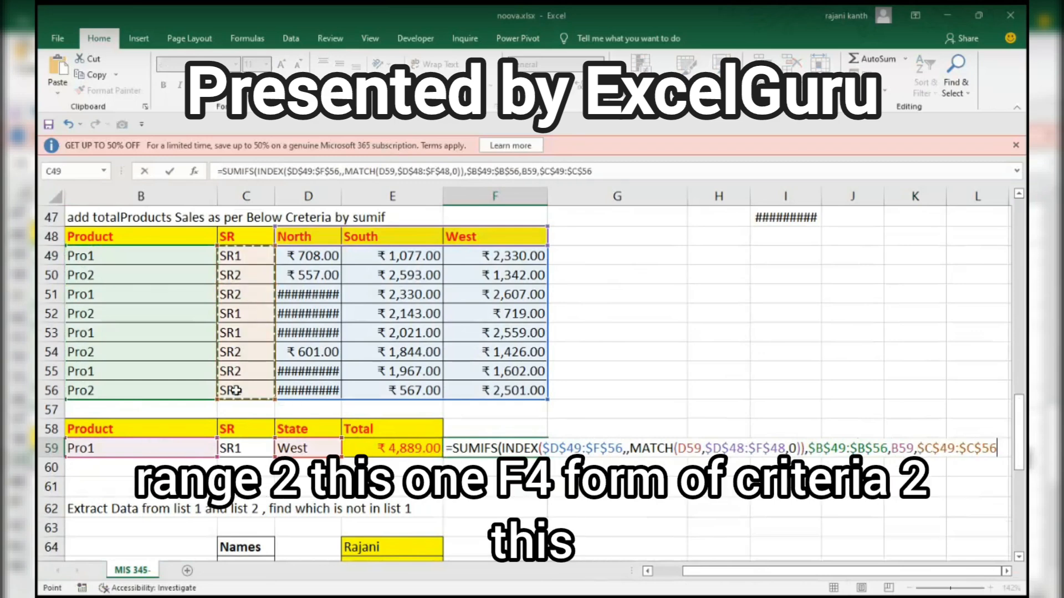
pyautogui.write(',')
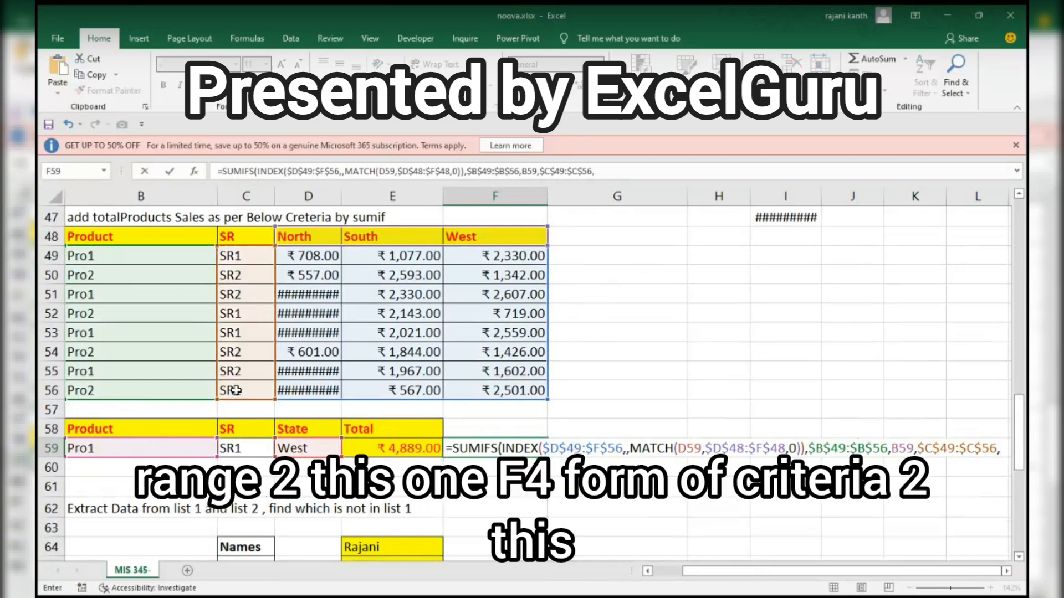
pyautogui.click(254, 449)
pyautogui.press('F4')
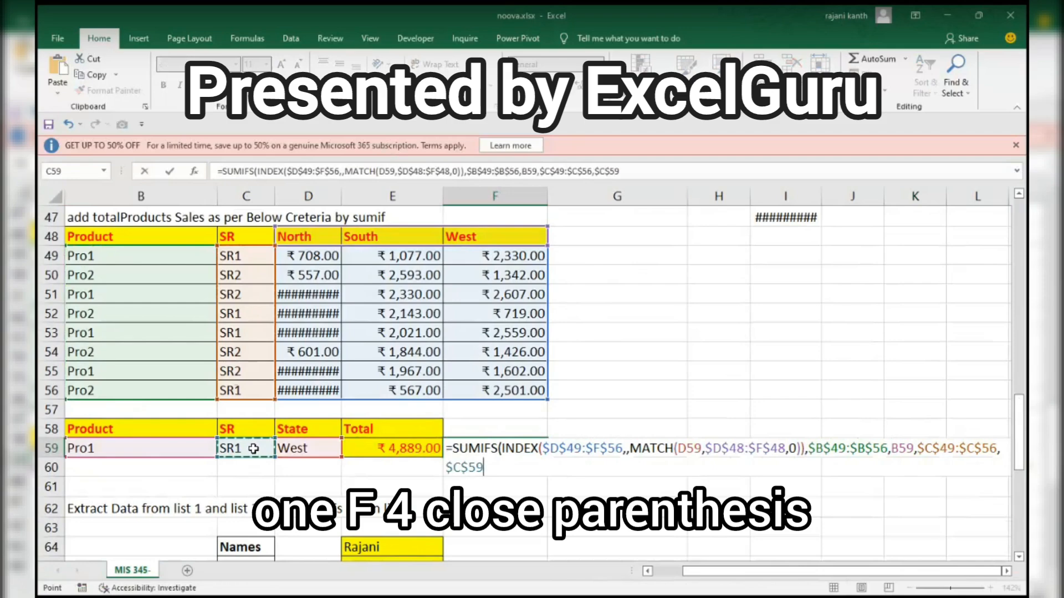
pyautogui.write(')')
pyautogui.scroll(-5, 253, 448)
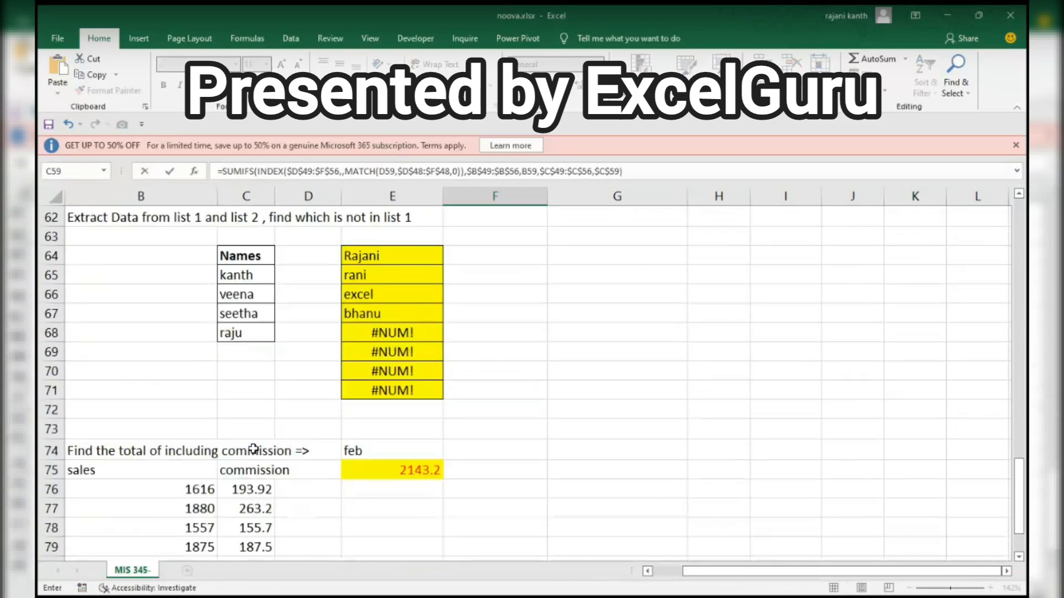
pyautogui.scroll(1, 253, 449)
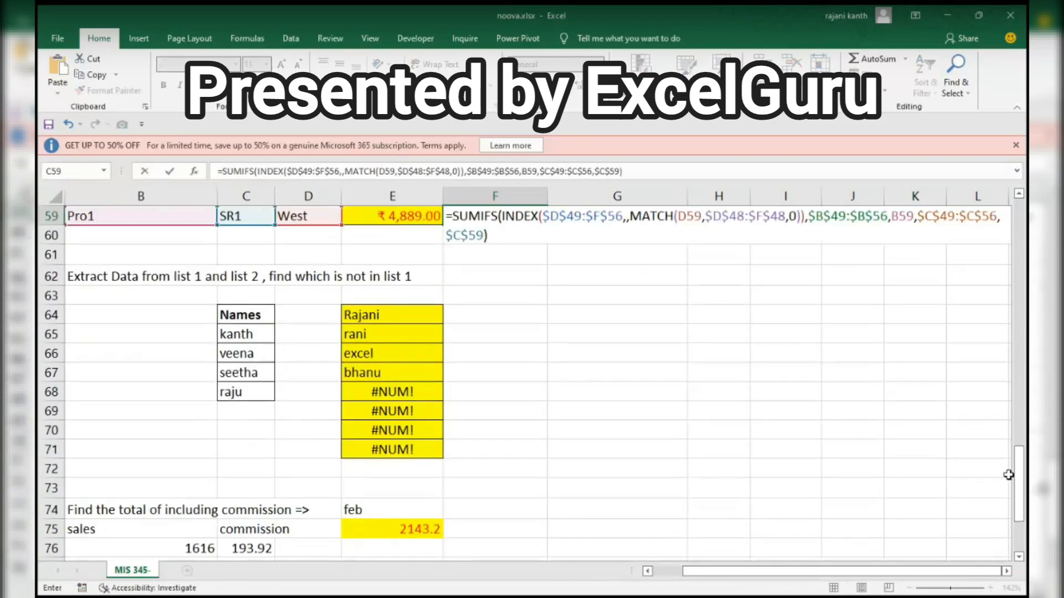
pyautogui.moveTo(1020, 452); pyautogui.dragTo(1020, 392)
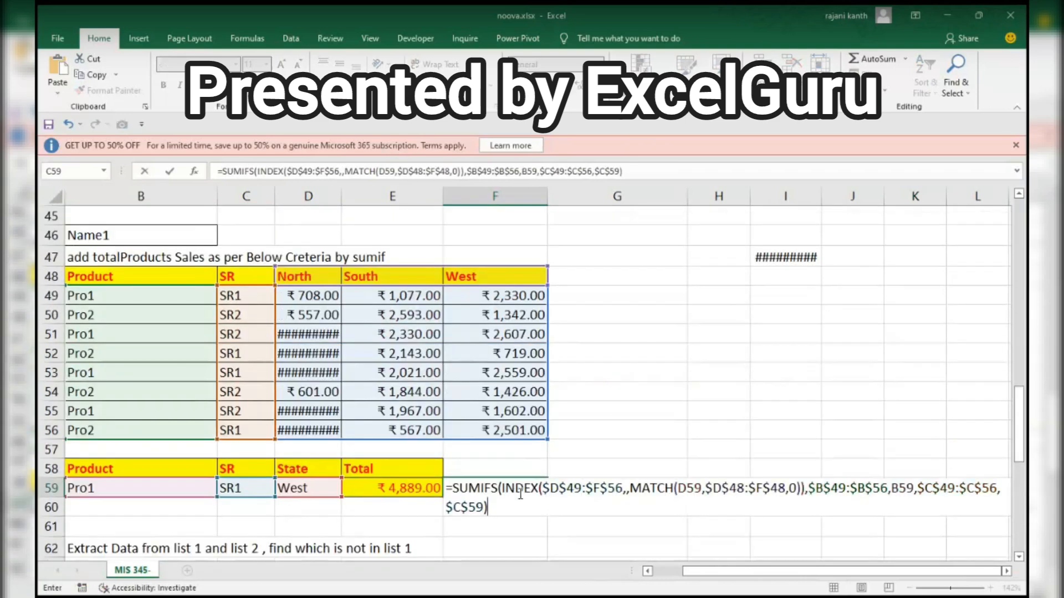
pyautogui.press('Return')
# Step: Compare the total formulas in E59 and F59
pyautogui.click(424, 490)
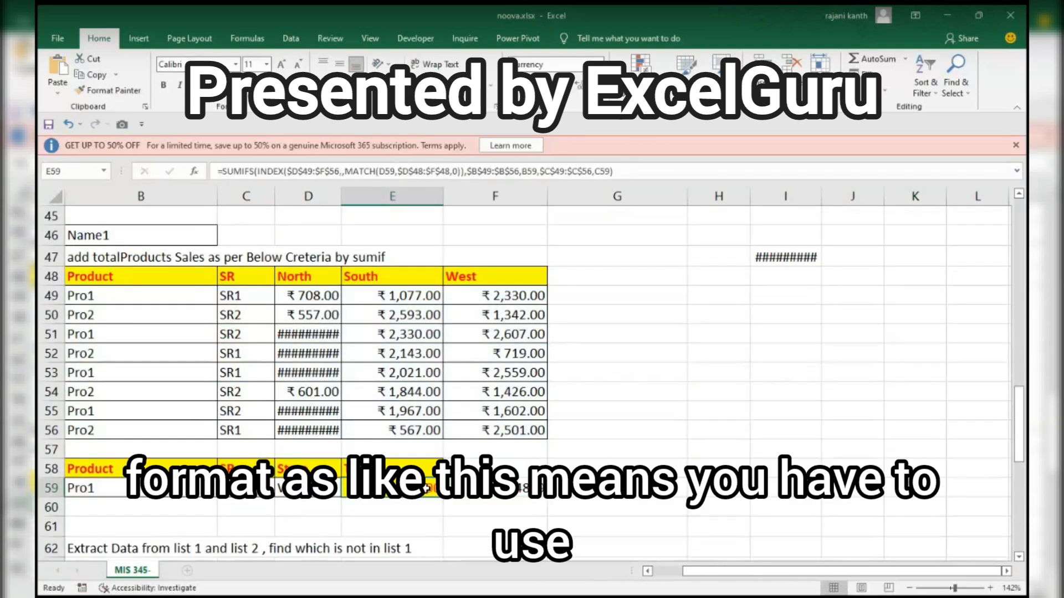
pyautogui.scroll(1, 495, 490)
pyautogui.click(495, 490)
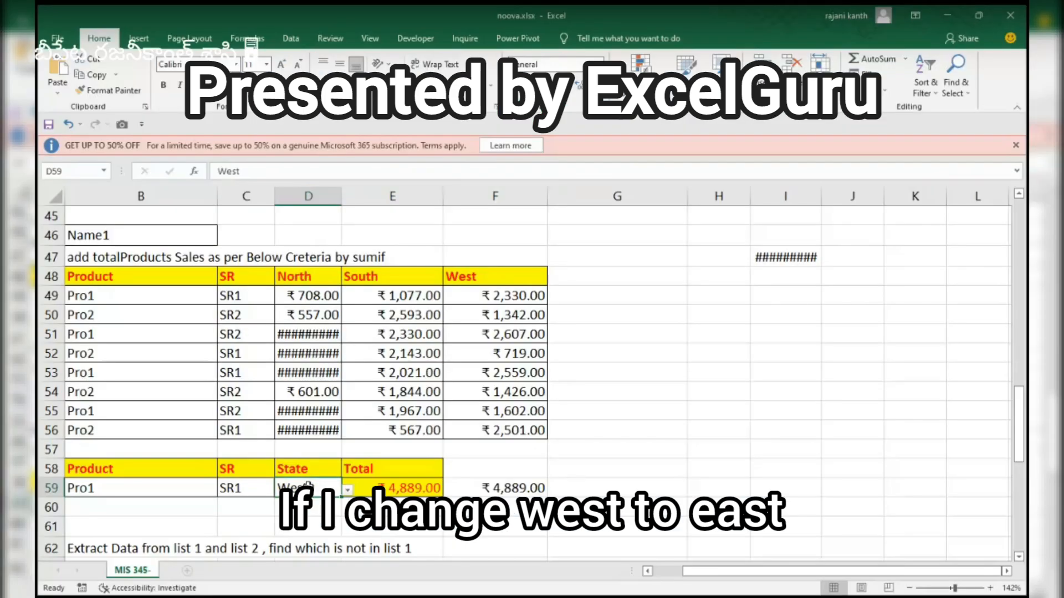
# Step: Set the state in D59 to north and widen column D so all North sales values are readable
pyautogui.hotkey('alt', 'Down')
pyautogui.click(253, 517)
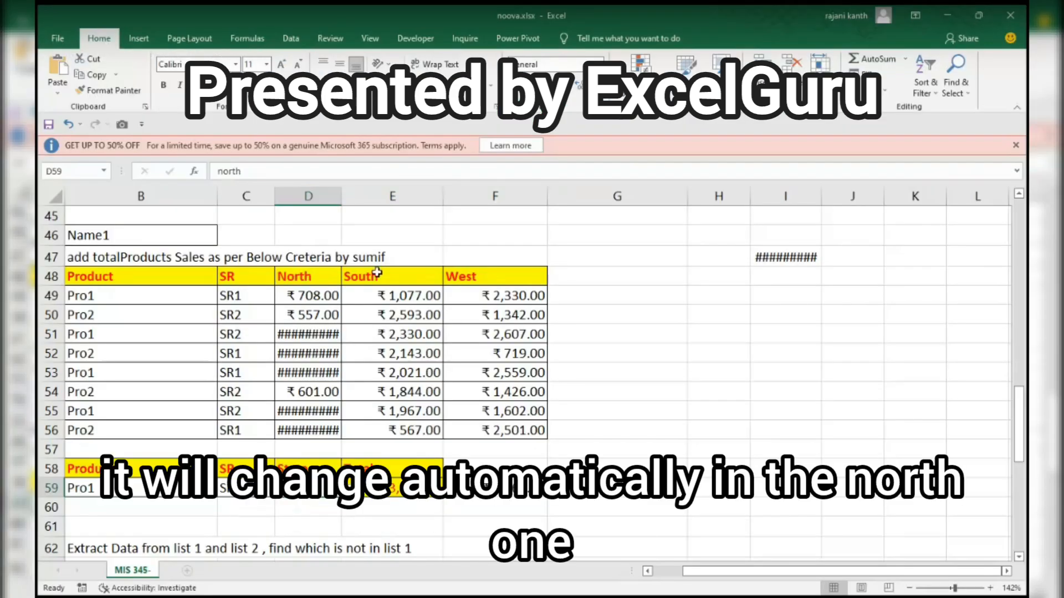
pyautogui.moveTo(343, 196); pyautogui.dragTo(359, 195)
pyautogui.scroll(-1, 358, 197)
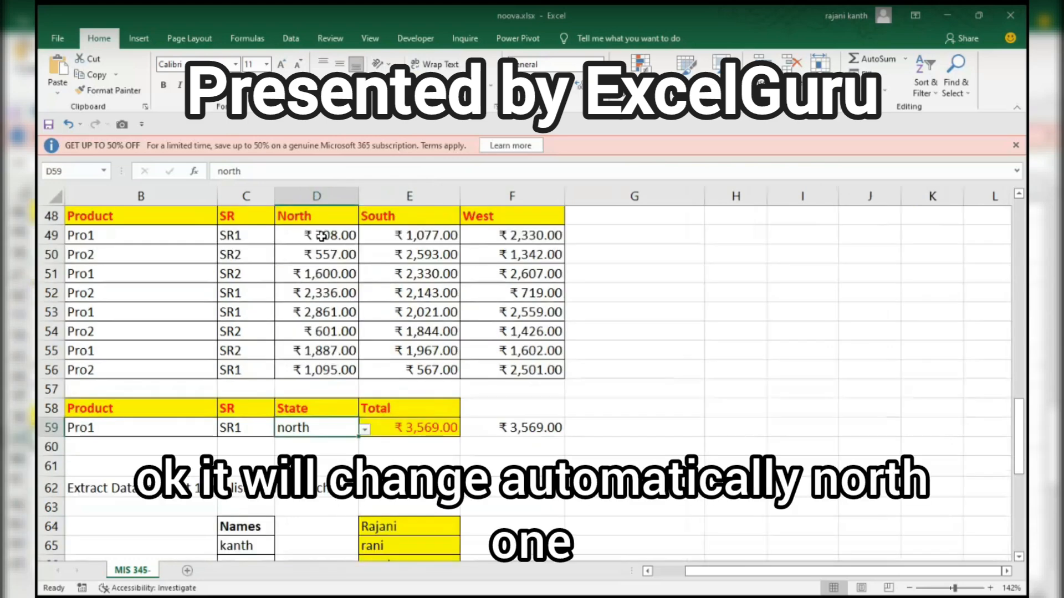
pyautogui.scroll(1, 238, 427)
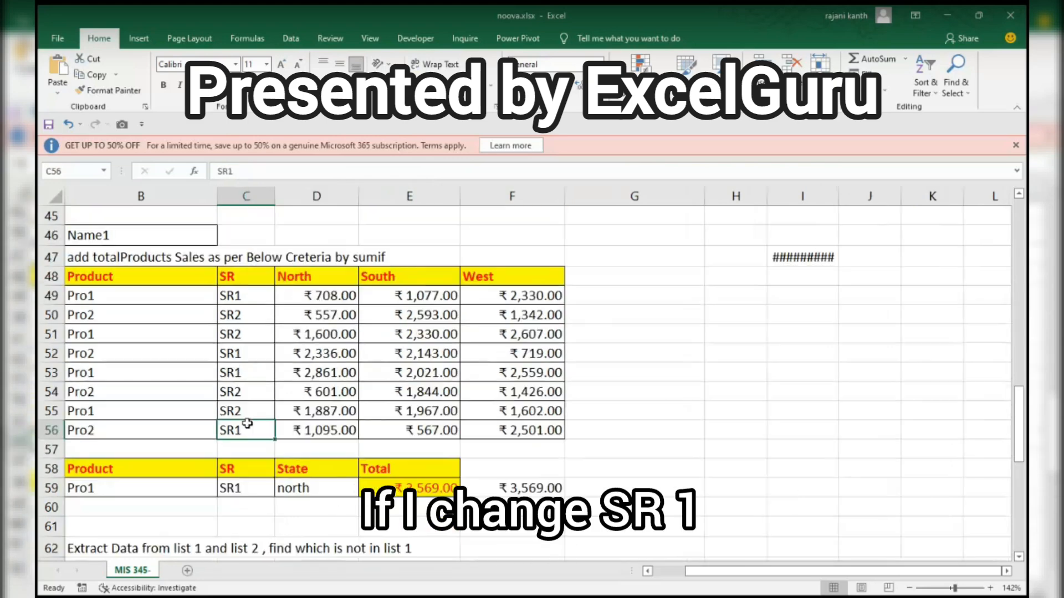
# Step: Set the SR in C59 to sr2
pyautogui.click(244, 488)
pyautogui.scroll(1, 280, 490)
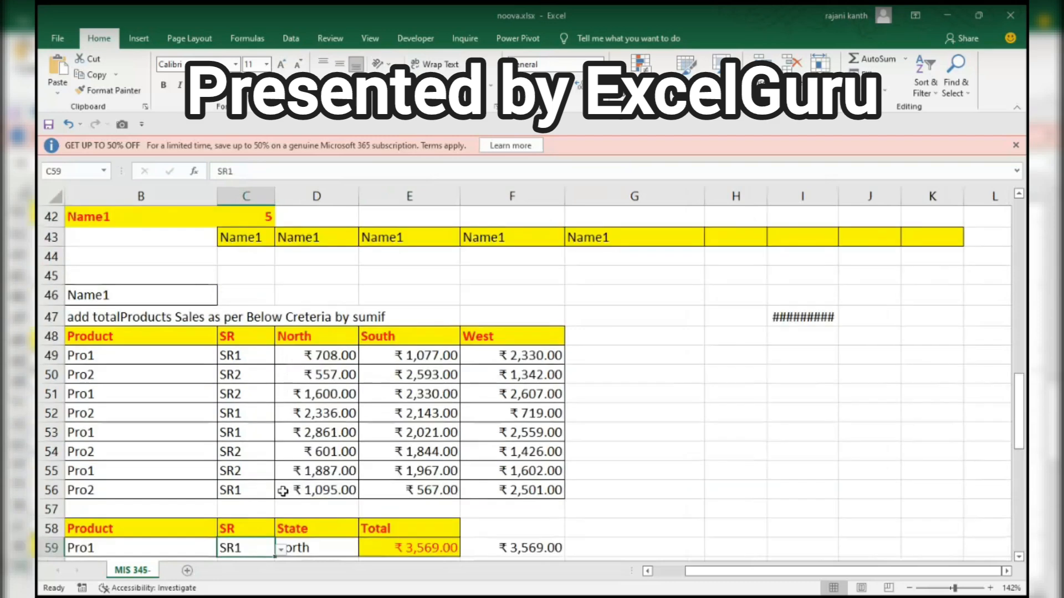
pyautogui.click(281, 549)
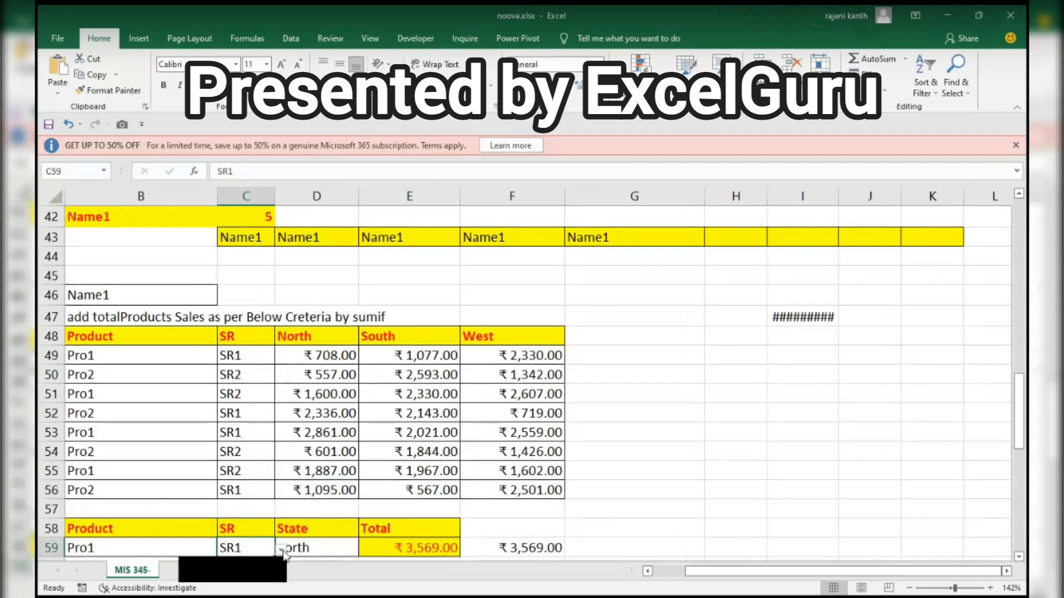
pyautogui.click(232, 578)
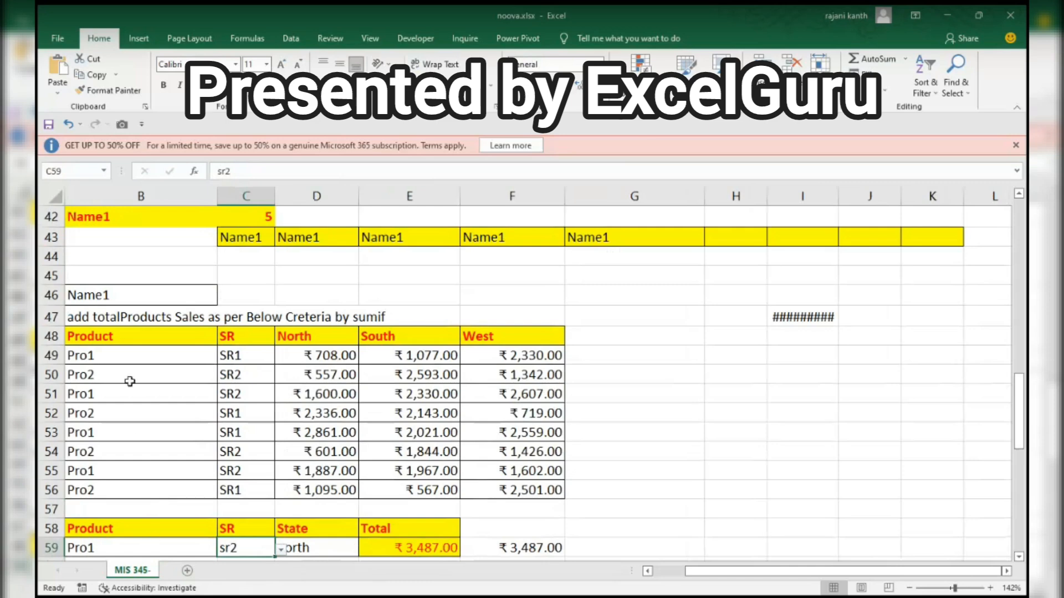
# Step: Examine the West sales of the Pro1 and SR2 rows, F51 and F55, and check their combined sum
pyautogui.click(104, 354)
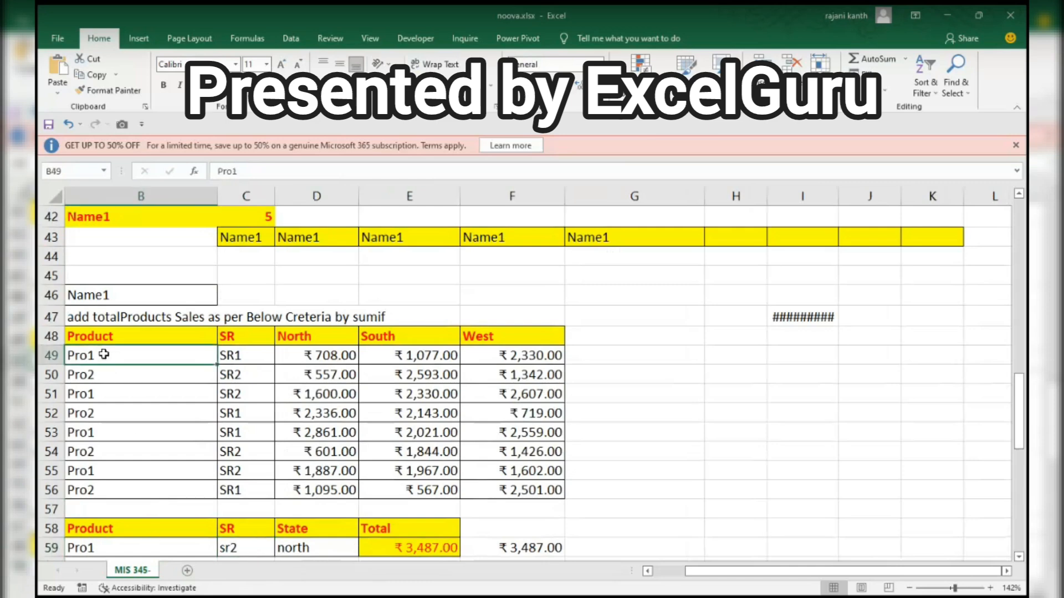
pyautogui.click(95, 396)
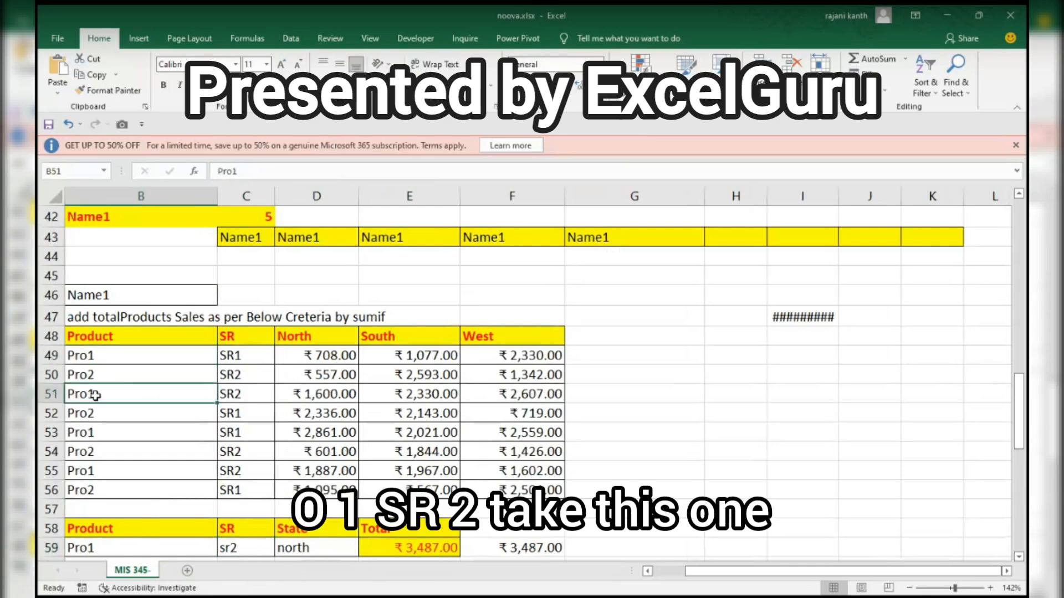
pyautogui.keyDown('ctrl'); pyautogui.click(529, 394); pyautogui.keyUp('ctrl')
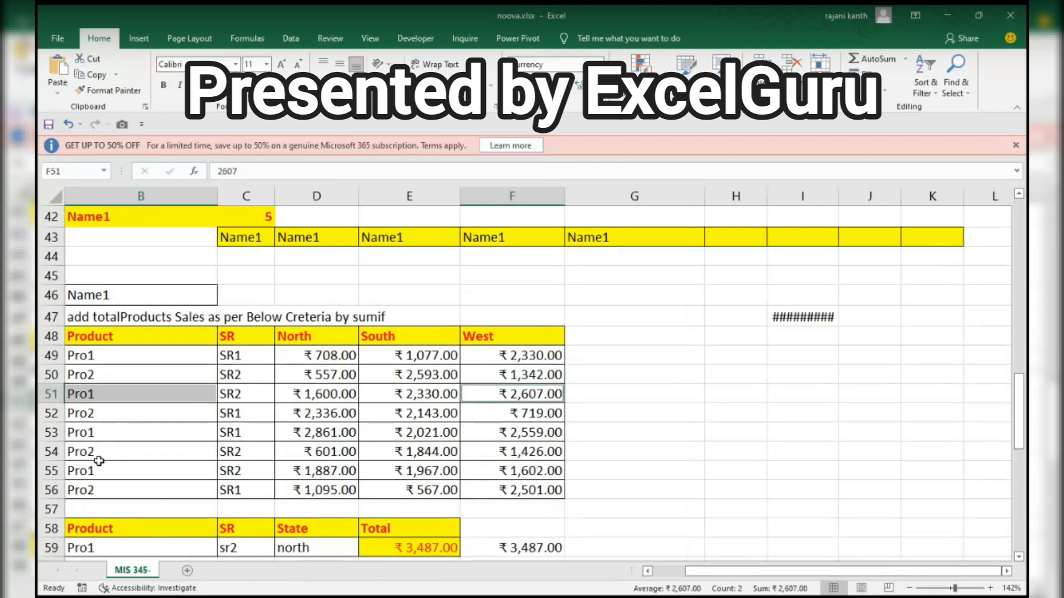
pyautogui.keyDown('ctrl'); pyautogui.click(524, 474); pyautogui.keyUp('ctrl')
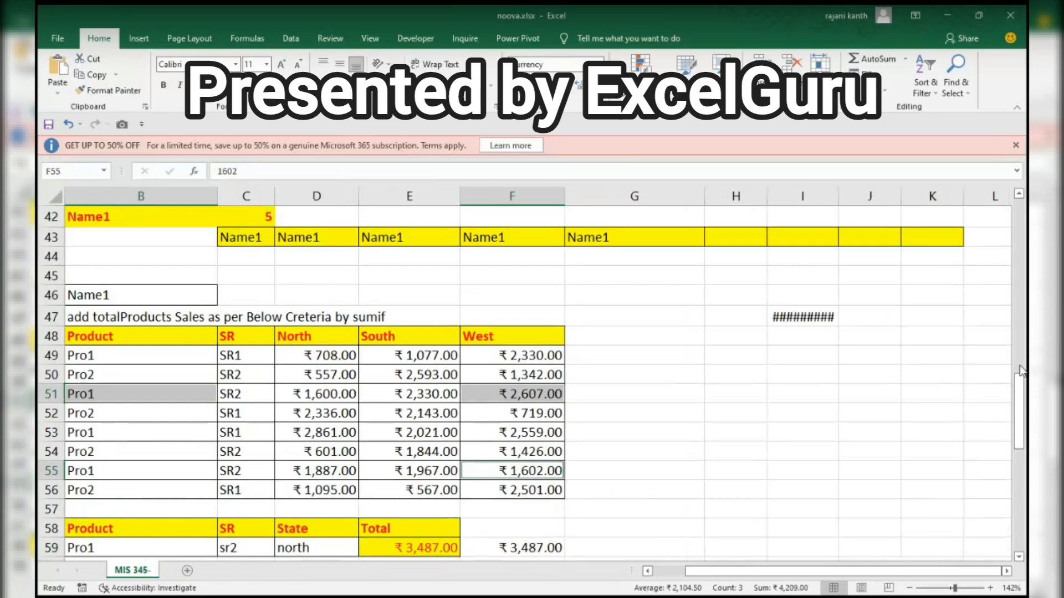
# Step: Clear the date in I47
pyautogui.moveTo(1022, 390)
pyautogui.mouseDown()
pyautogui.moveTo(1024, 411)
pyautogui.moveTo(1026, 393)
pyautogui.mouseUp()
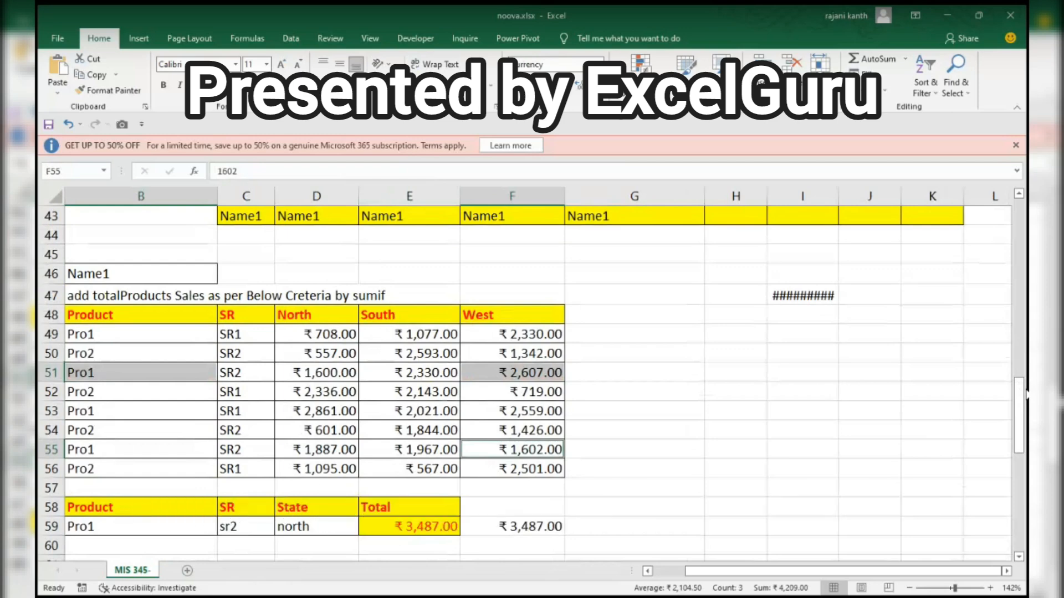
pyautogui.scroll(1, 1026, 393)
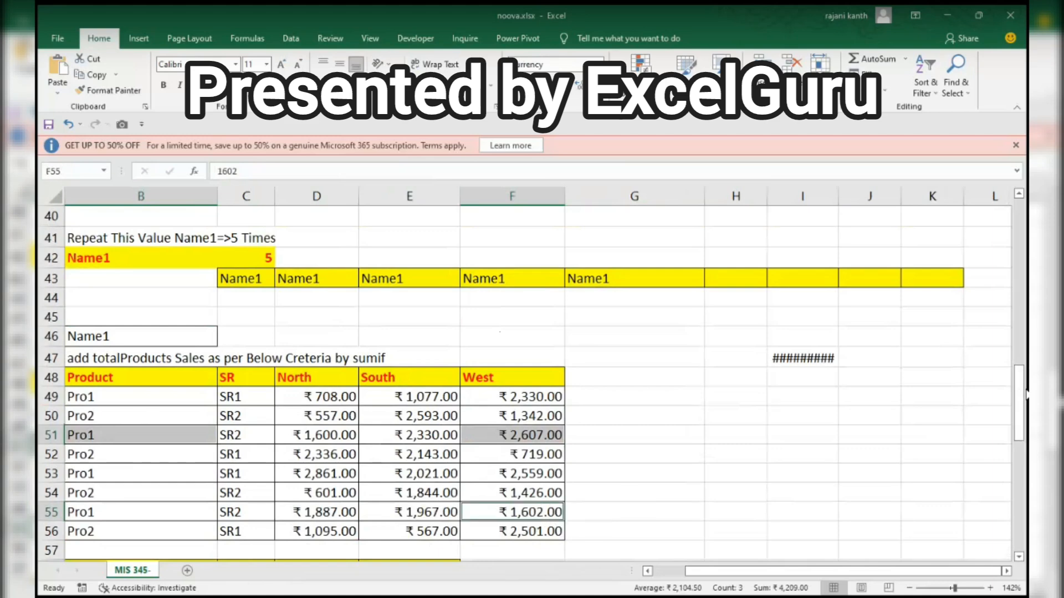
pyautogui.scroll(1, 1026, 393)
pyautogui.click(800, 415)
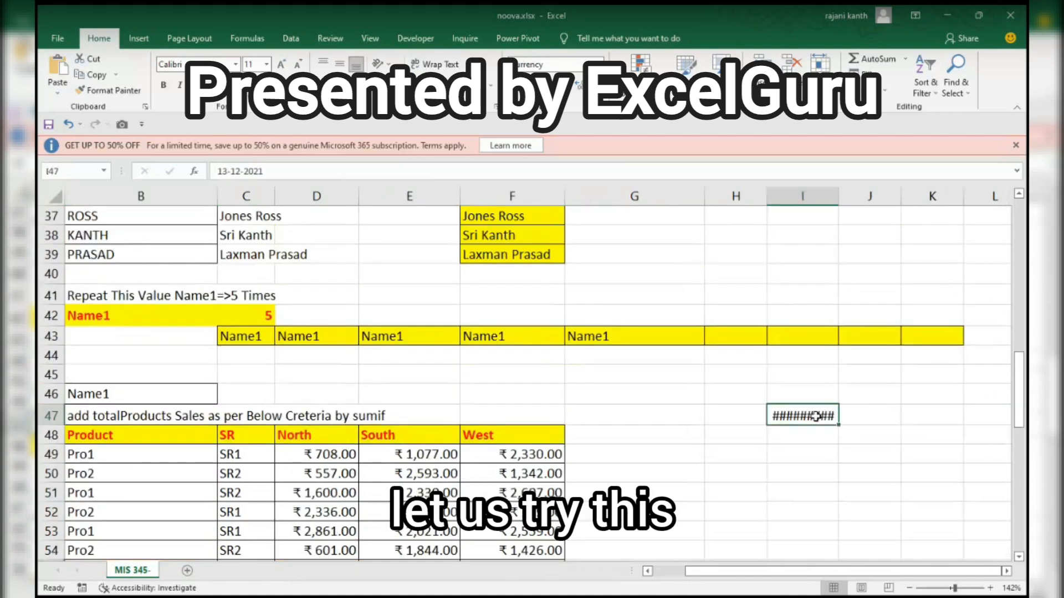
pyautogui.press('Delete')
# Step: Copy the whole product sales table with its headers, B48:F56
pyautogui.press('Left')
pyautogui.press('Left')
pyautogui.press('Down')
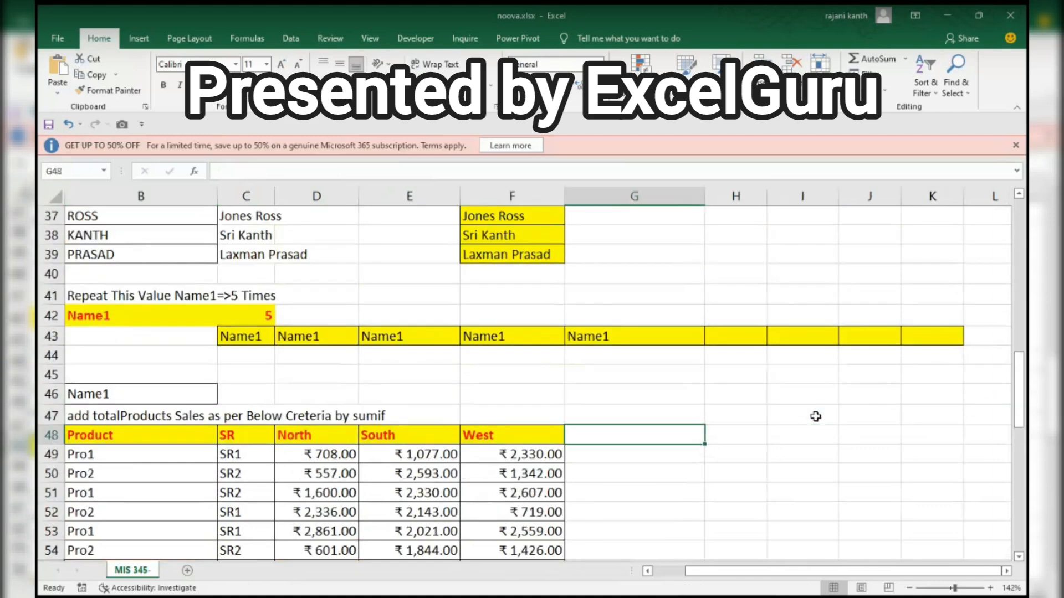
pyautogui.press('Left')
pyautogui.press('Left')
pyautogui.press('Left')
pyautogui.press('Left')
pyautogui.press('Left')
pyautogui.press('Left')
pyautogui.press('Right')
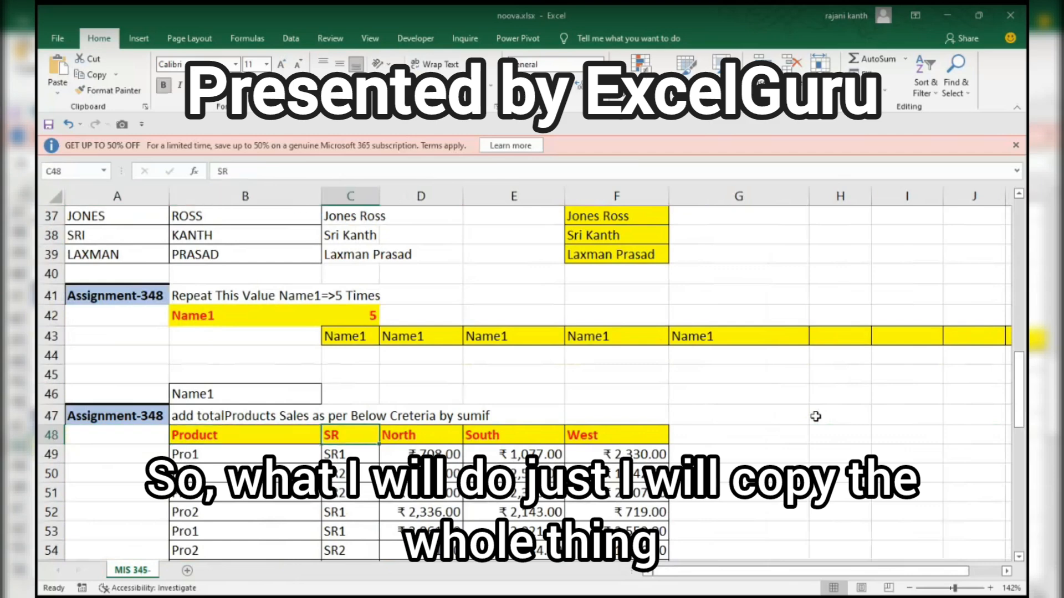
pyautogui.hotkey('ctrl', 'shift', 'Right')
pyautogui.hotkey('ctrl', 'shift', 'Down')
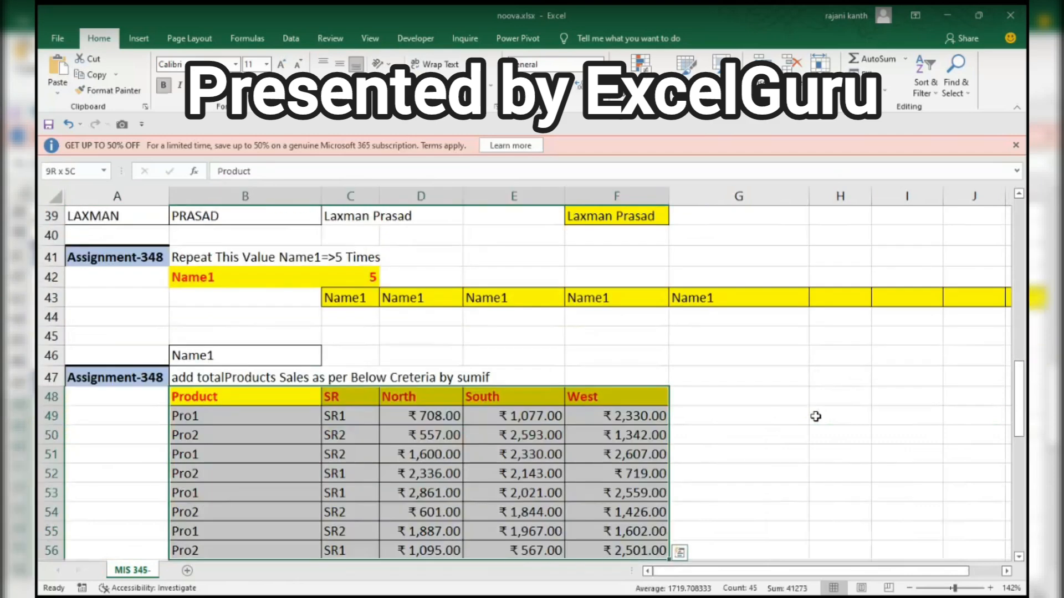
pyautogui.hotkey('ctrl', 'c')
# Step: Paste the copied table at G48 and clear the pasted contents, leaving only the table formatting
pyautogui.press('Right')
pyautogui.press('Right')
pyautogui.press('Right')
pyautogui.press('Right')
pyautogui.press('Right')
pyautogui.press('Right')
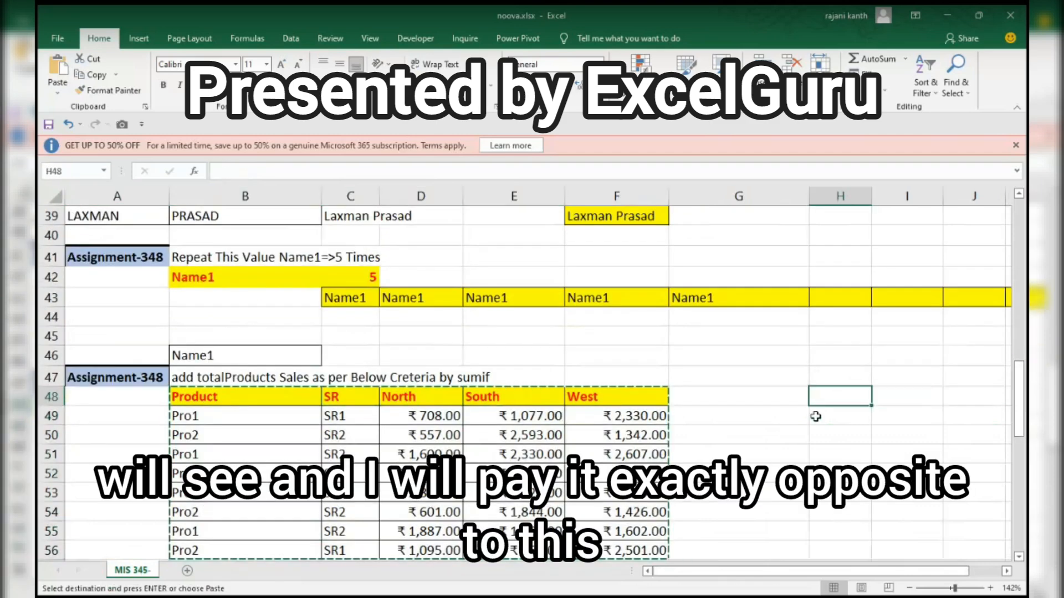
pyautogui.press('Left')
pyautogui.hotkey('ctrl', 'v')
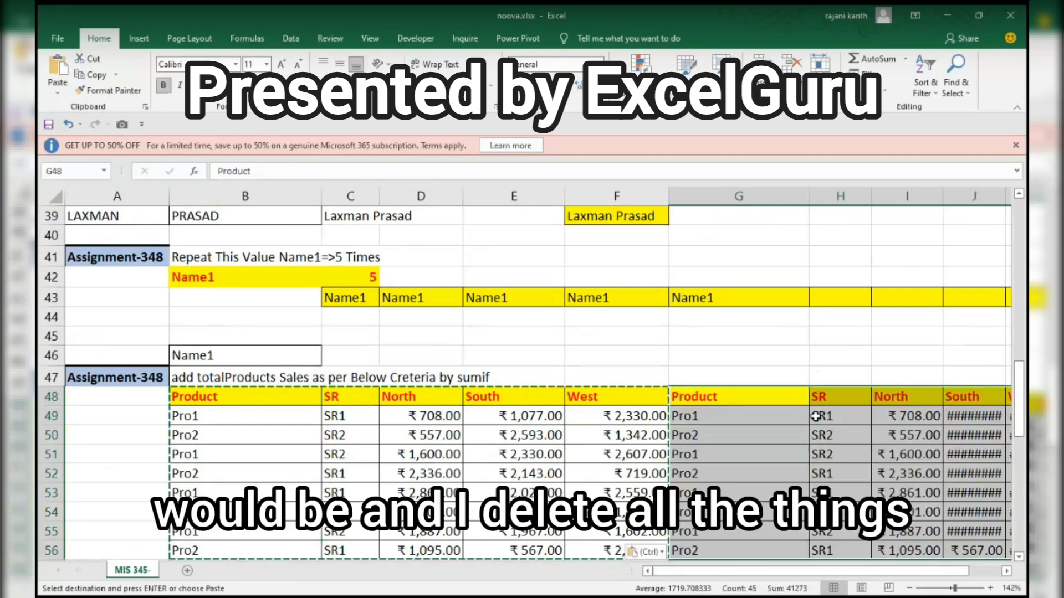
pyautogui.press('Delete')
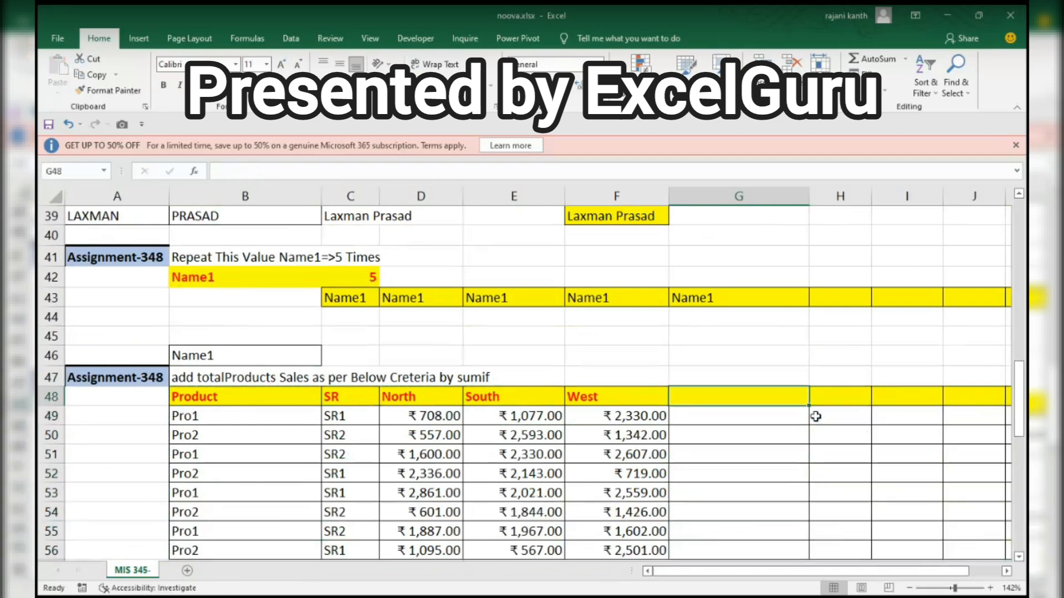
# Step: Start an AND formula in G48 whose first condition refers to the product criterion as $B59, followed by an equals sign
pyautogui.write('=')
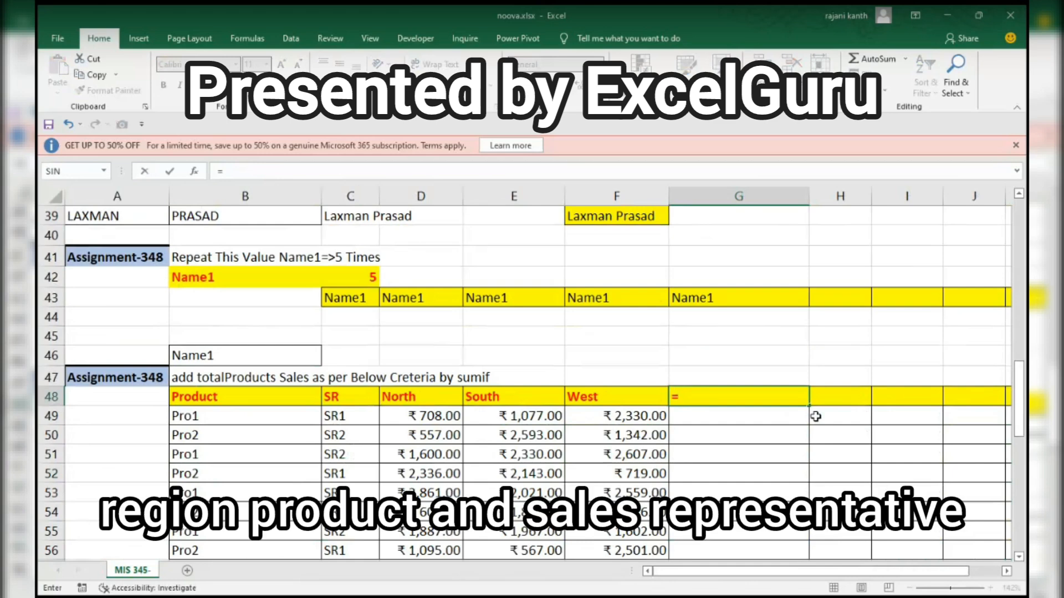
pyautogui.write('and')
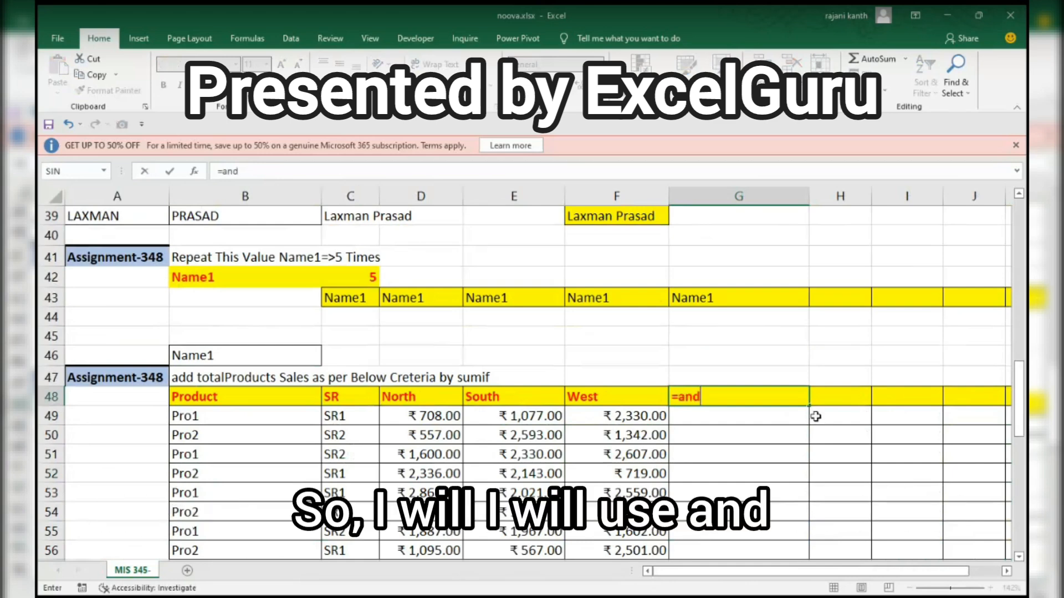
pyautogui.press('Tab')
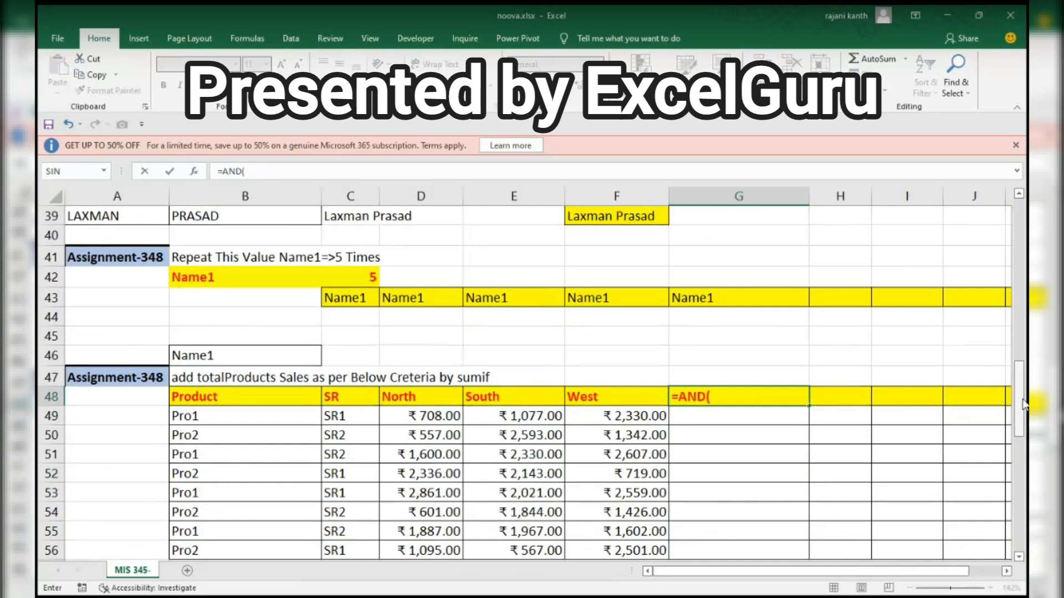
pyautogui.moveTo(1022, 405); pyautogui.dragTo(997, 418)
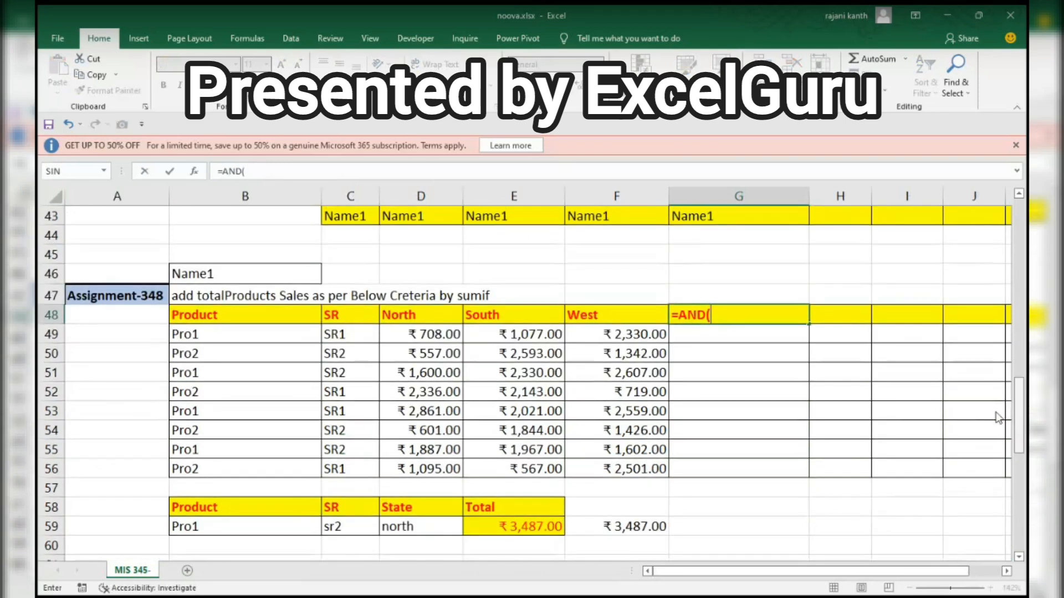
pyautogui.click(244, 528)
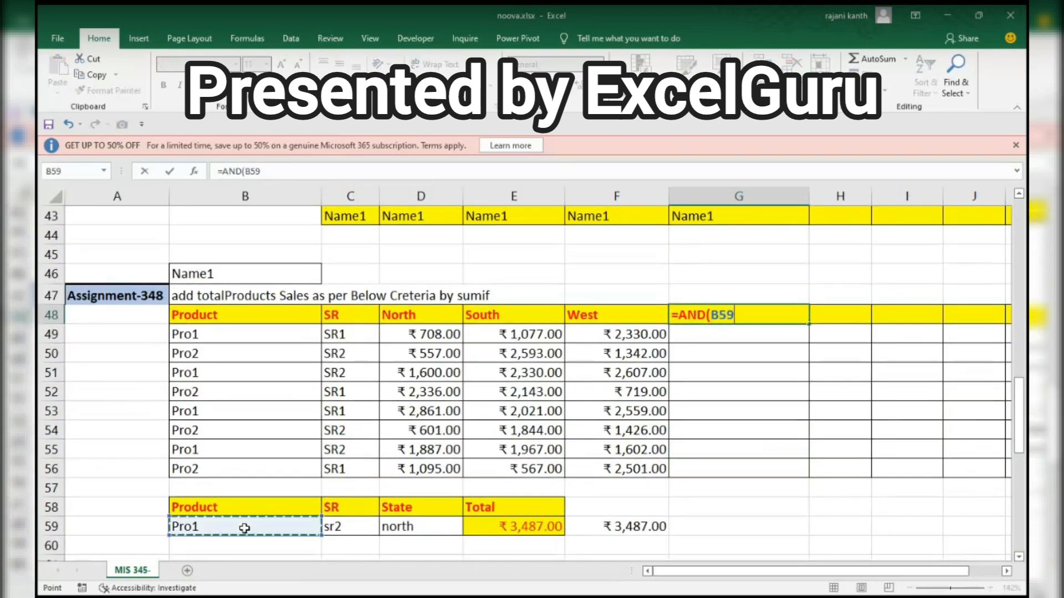
pyautogui.press('F4')
pyautogui.press('F4')
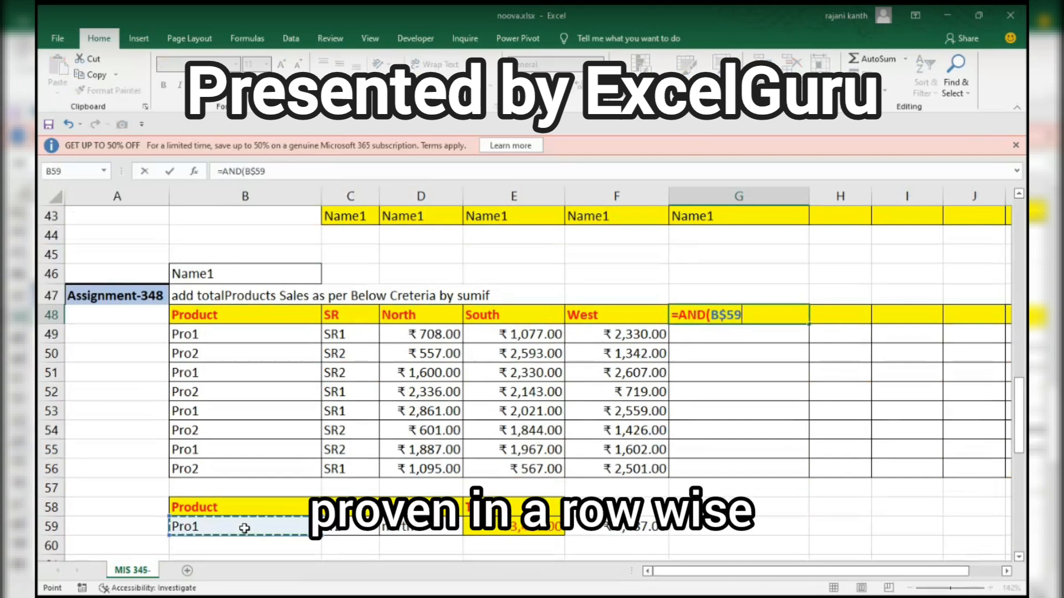
pyautogui.press('F4')
pyautogui.scroll(1, 244, 529)
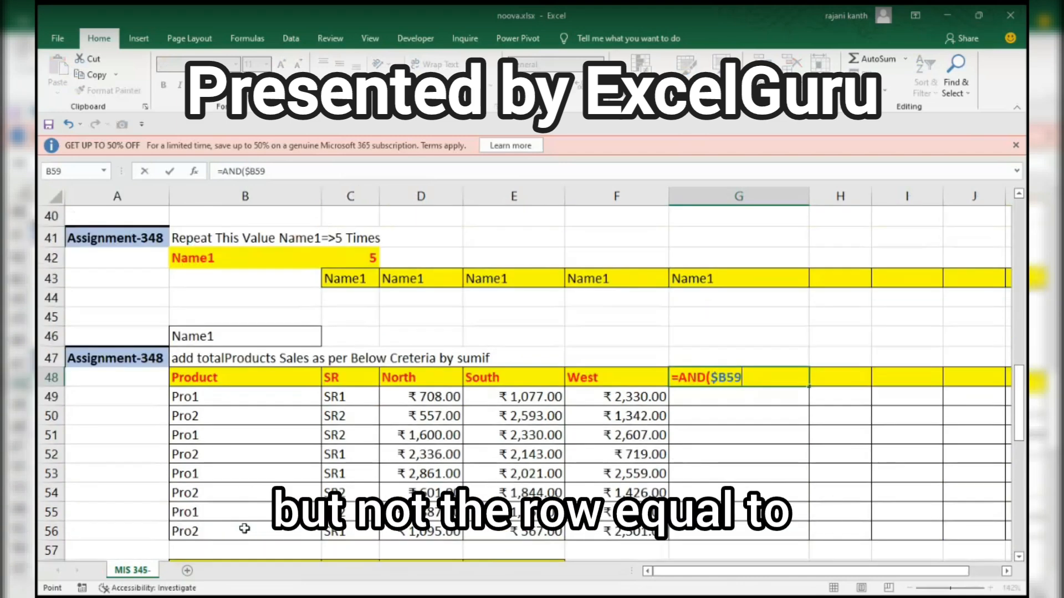
pyautogui.write('=')
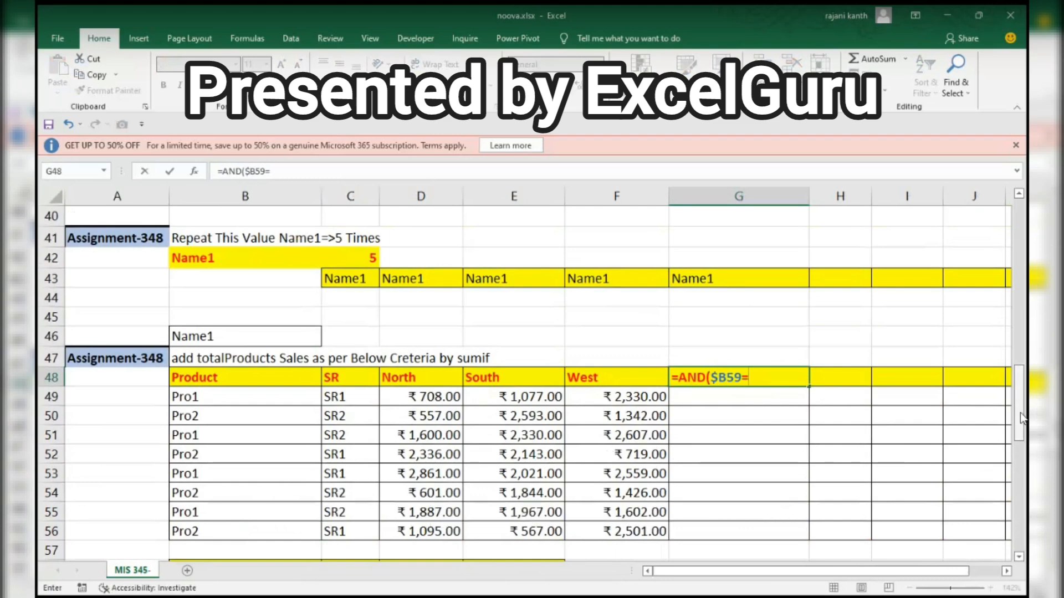
# Step: Make the product criterion reference fully absolute, $B$59, and compare it with the column-locked product cell $B48 as the first condition
pyautogui.scroll(-1, 900, 383)
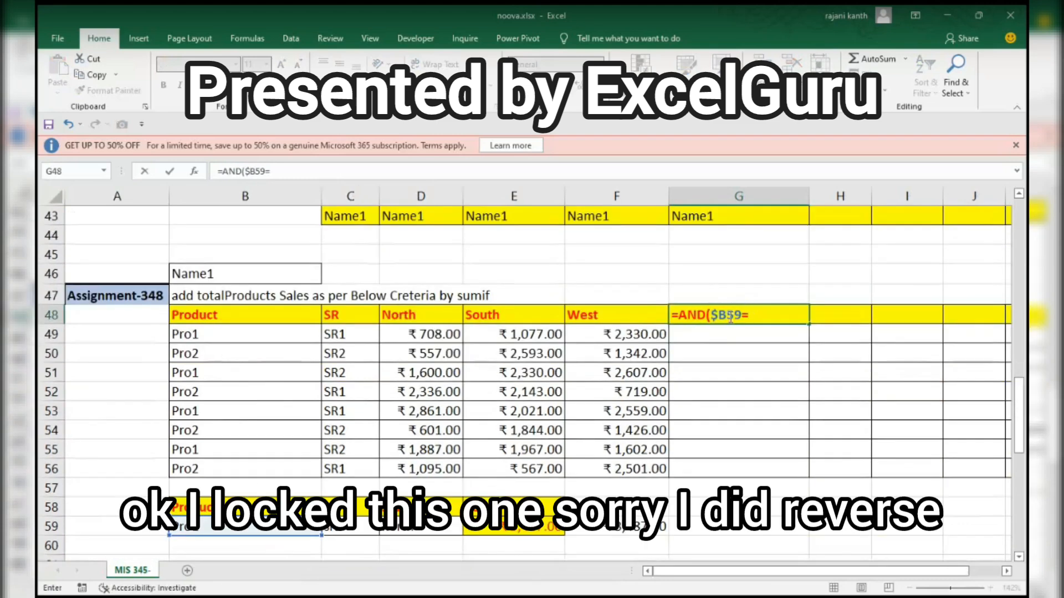
pyautogui.moveTo(711, 316); pyautogui.dragTo(741, 317)
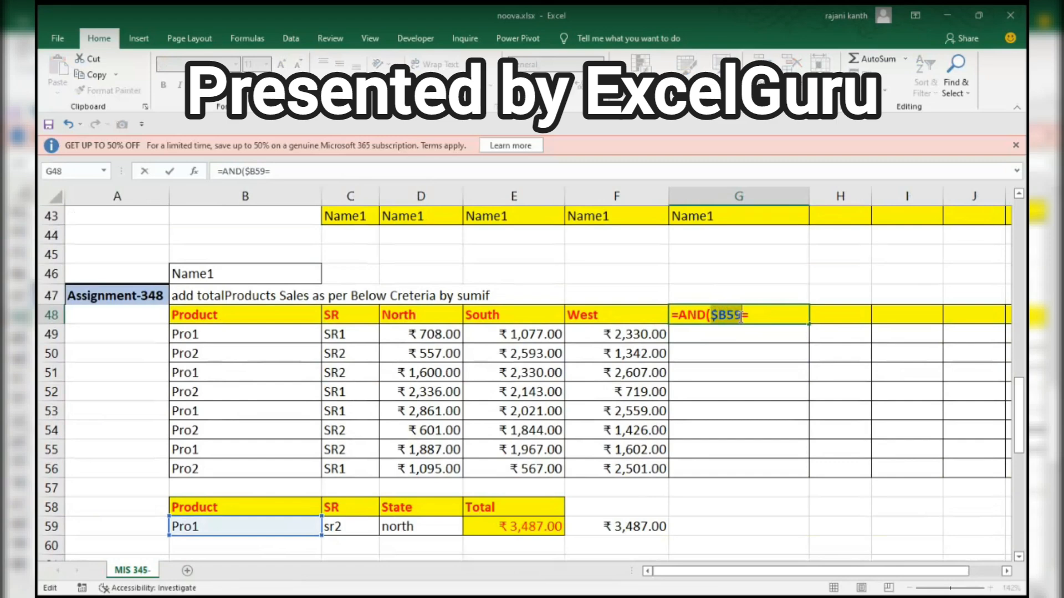
pyautogui.press('F4')
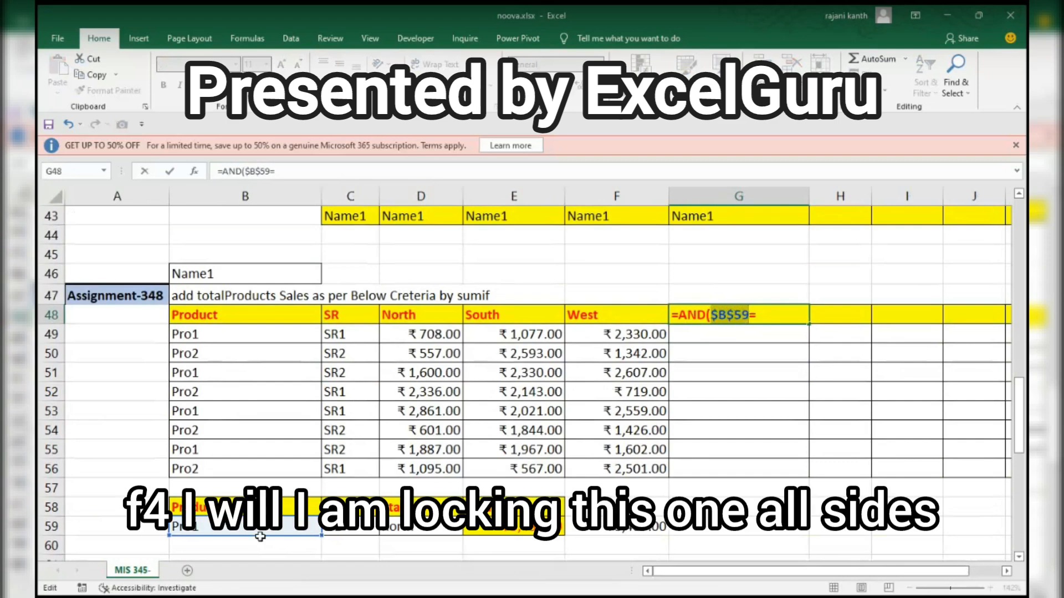
pyautogui.click(773, 316)
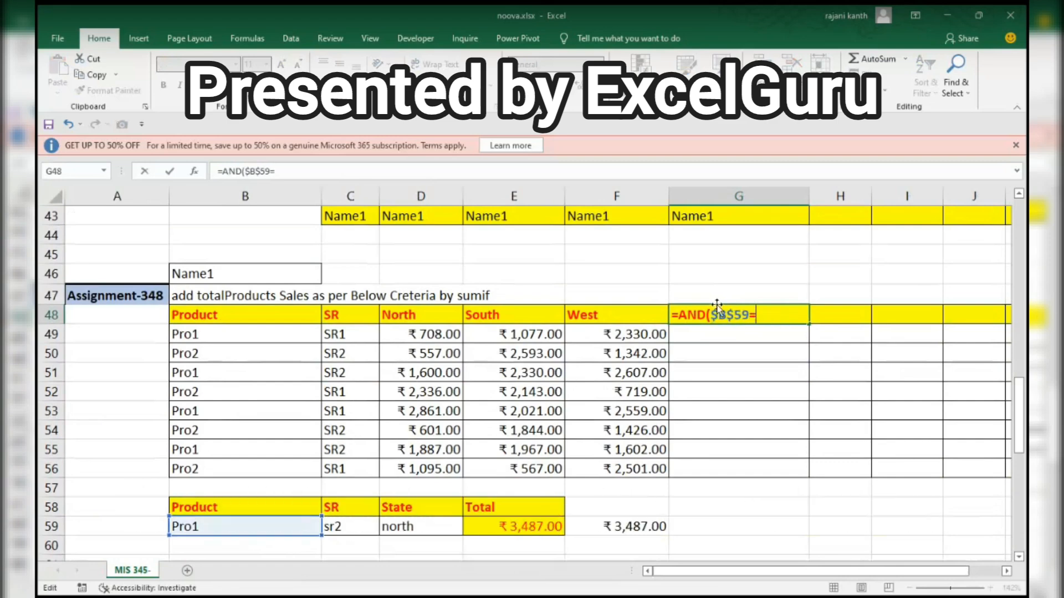
pyautogui.click(228, 317)
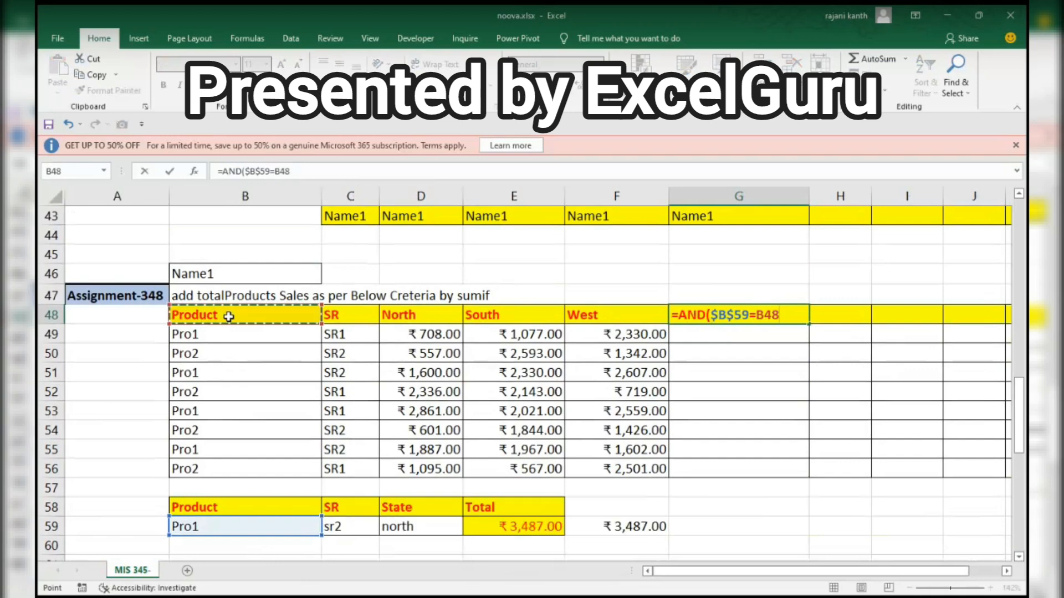
pyautogui.press('F4')
pyautogui.press('F4')
pyautogui.press('F4')
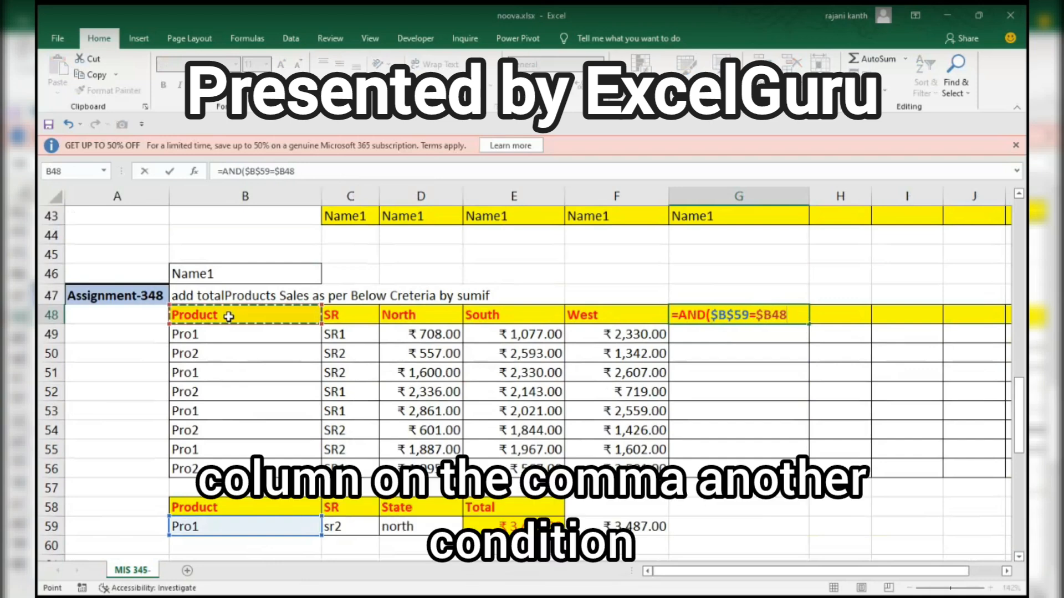
pyautogui.write(',')
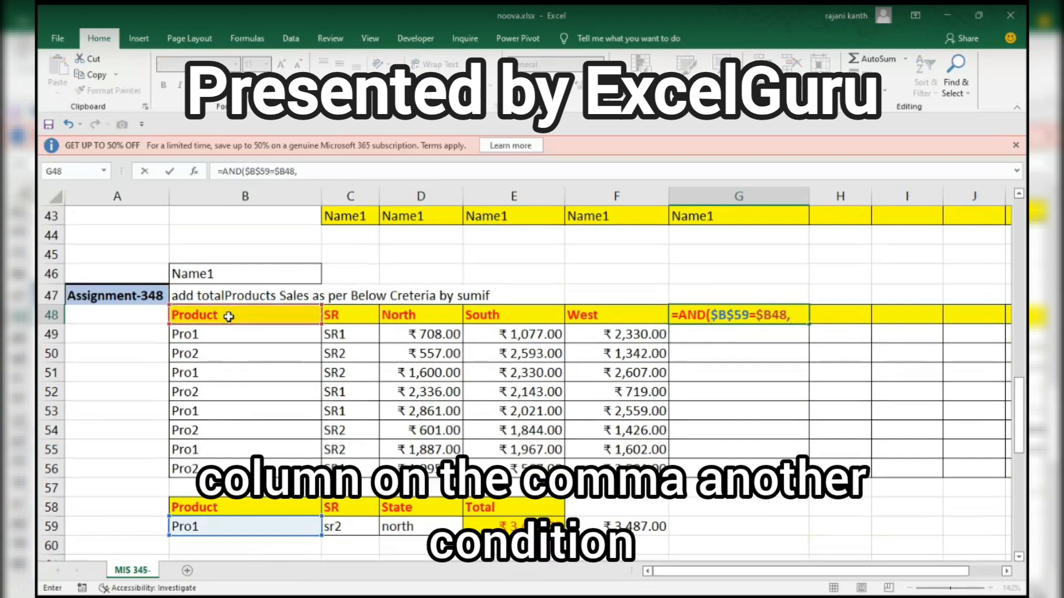
# Step: Add the second condition to the AND formula, comparing the SR criterion $C$59 with $C48
pyautogui.click(360, 524)
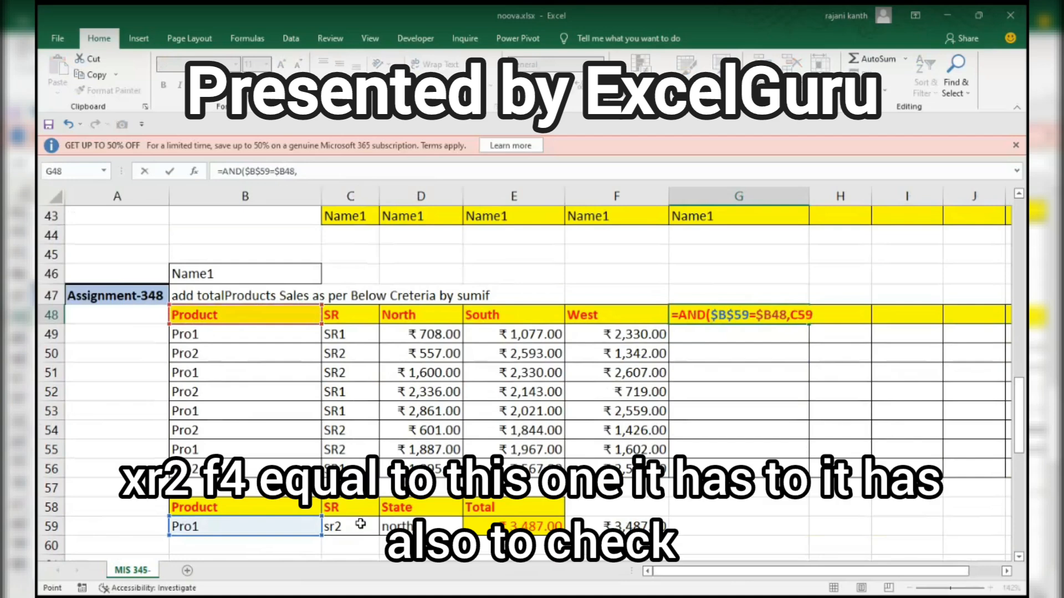
pyautogui.scroll(1, 360, 524)
pyautogui.press('F4')
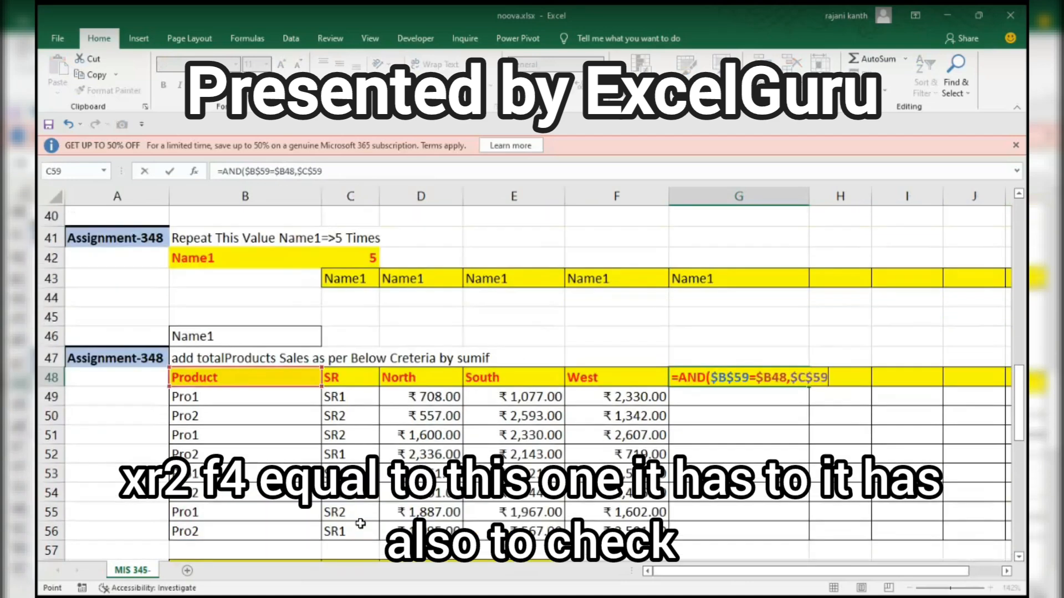
pyautogui.write('=')
pyautogui.click(334, 378)
pyautogui.press('F4')
pyautogui.press('F4')
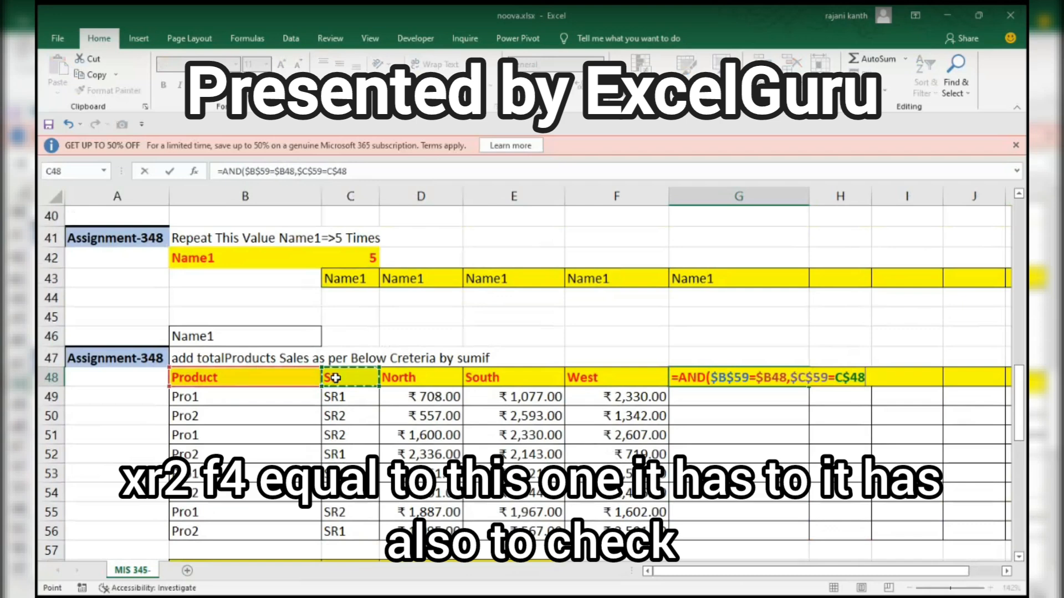
pyautogui.press('F4')
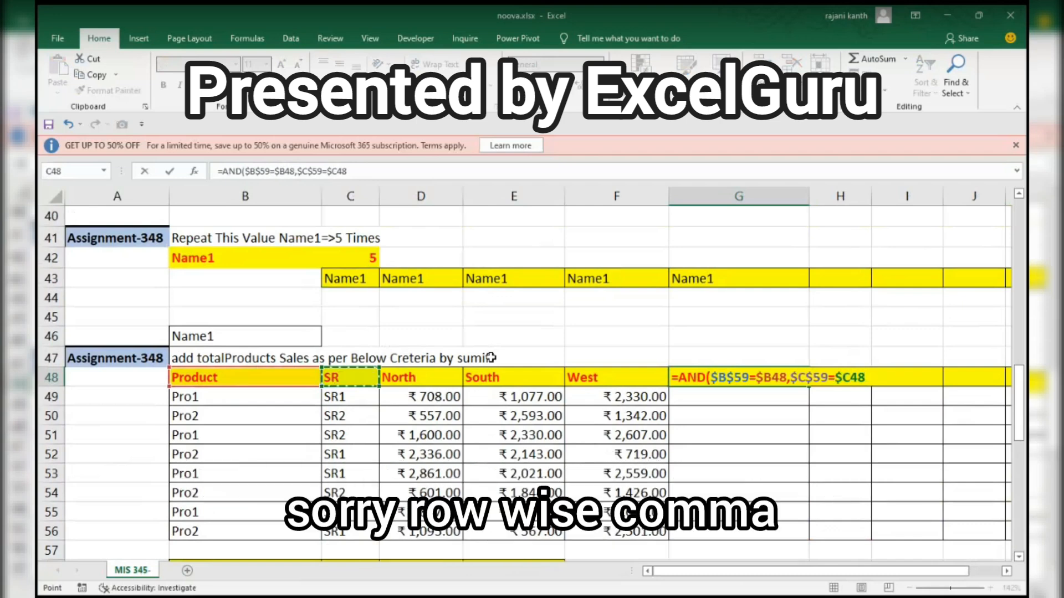
pyautogui.write(',')
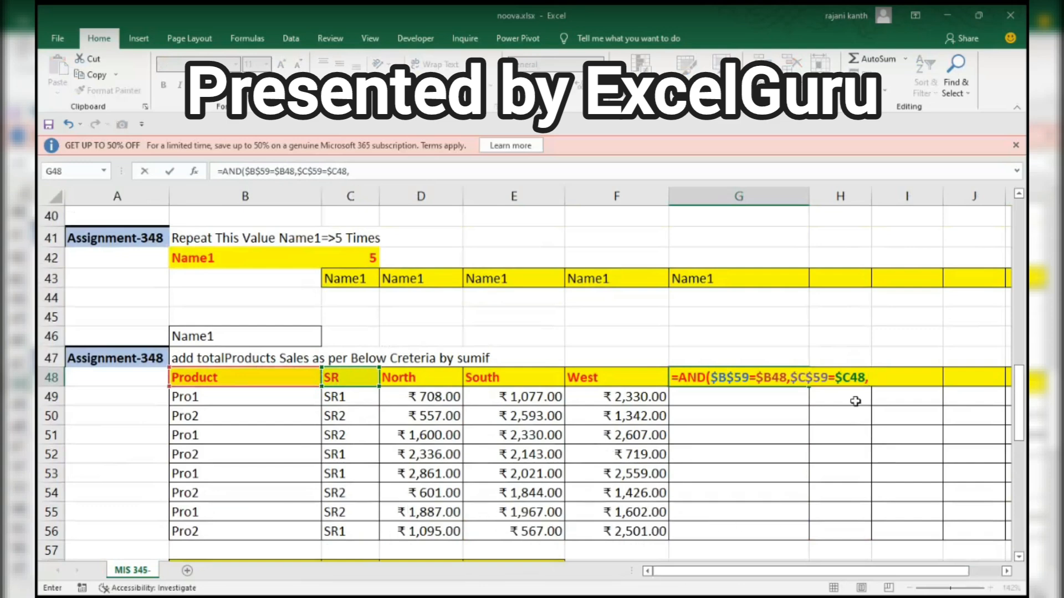
# Step: Add the third condition to the AND formula, comparing the state criterion $D$59 with the row-locked header D$48
pyautogui.moveTo(1021, 380); pyautogui.dragTo(1021, 404)
pyautogui.click(410, 472)
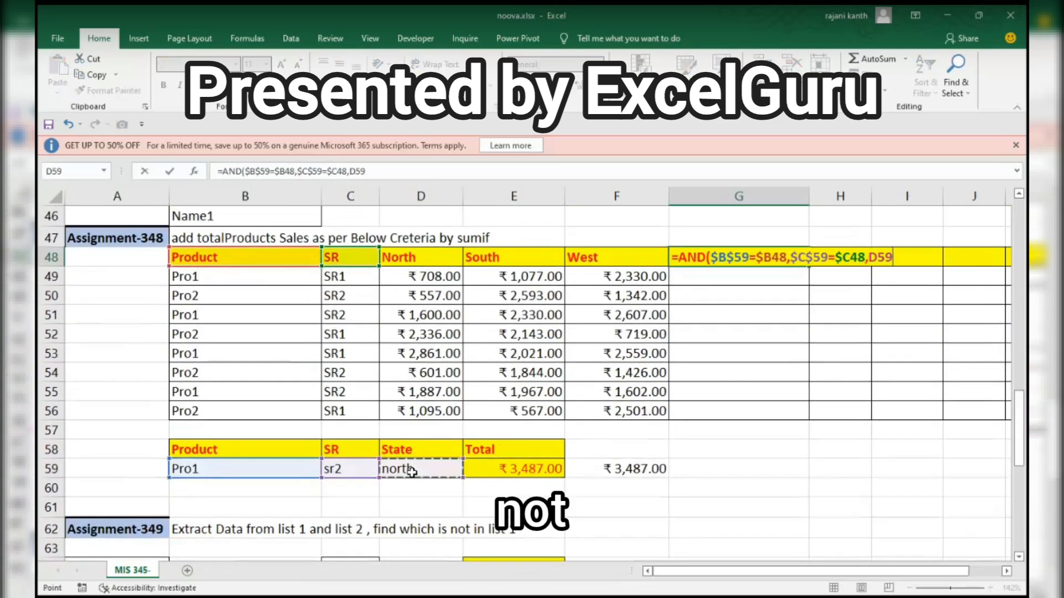
pyautogui.press('F4')
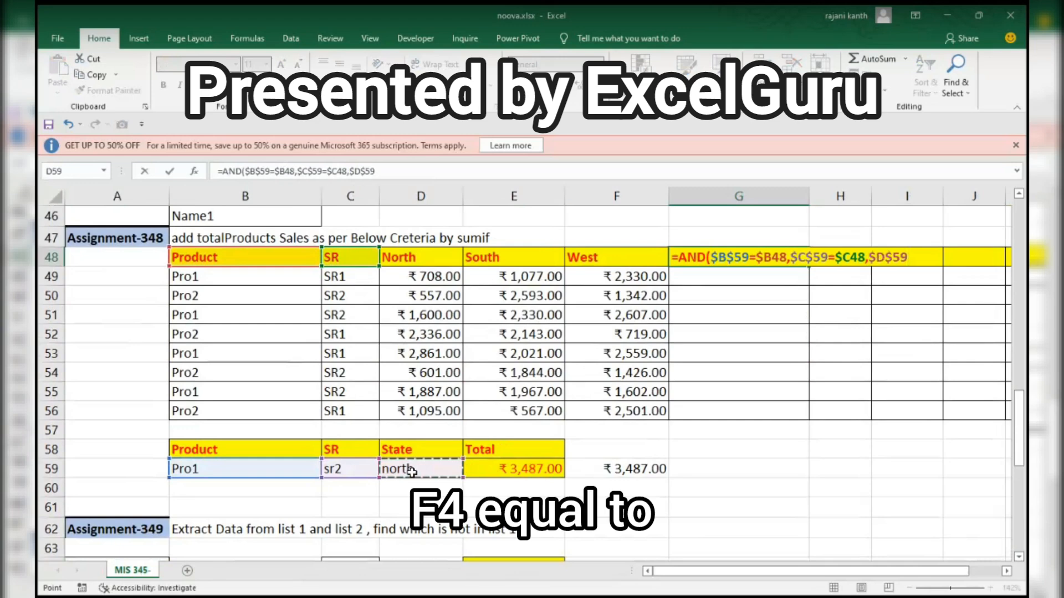
pyautogui.write('=')
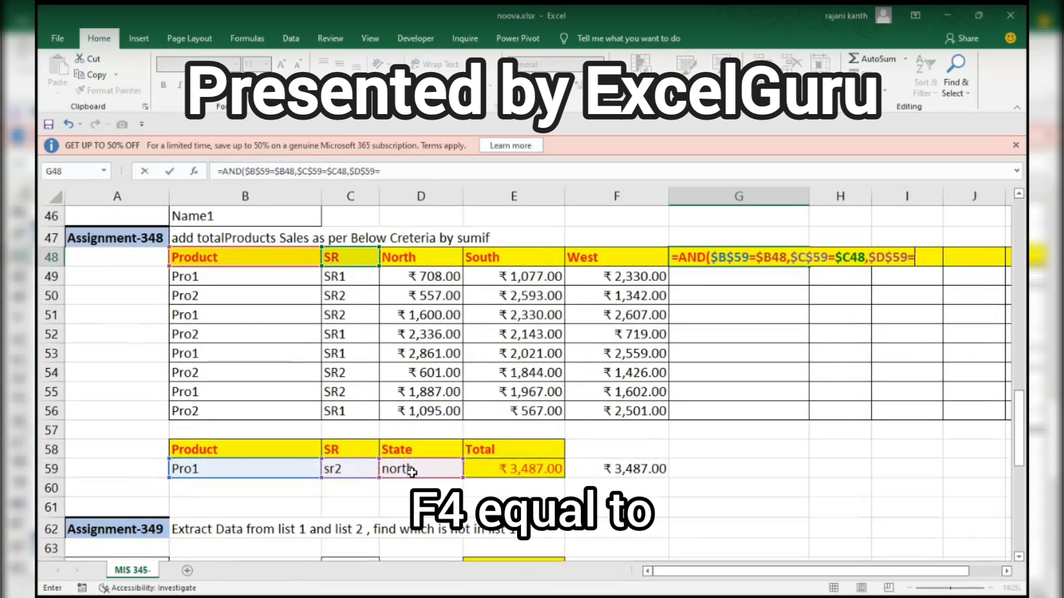
pyautogui.click(424, 261)
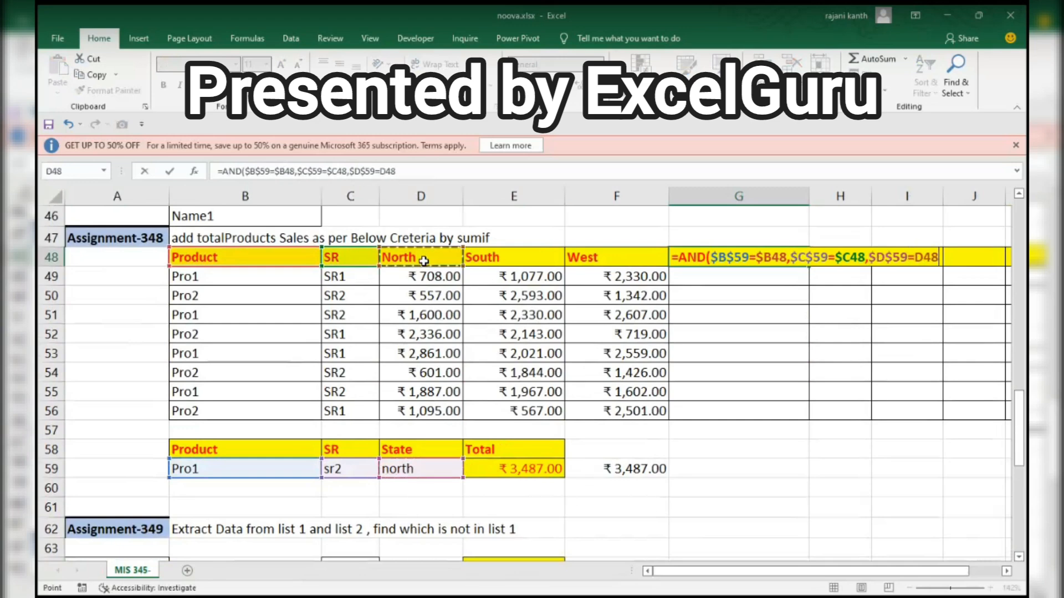
pyautogui.press('F4')
pyautogui.press('F4')
# Step: Complete the AND formula in G48 and fill it across the formatted range G48:K56
pyautogui.write(')')
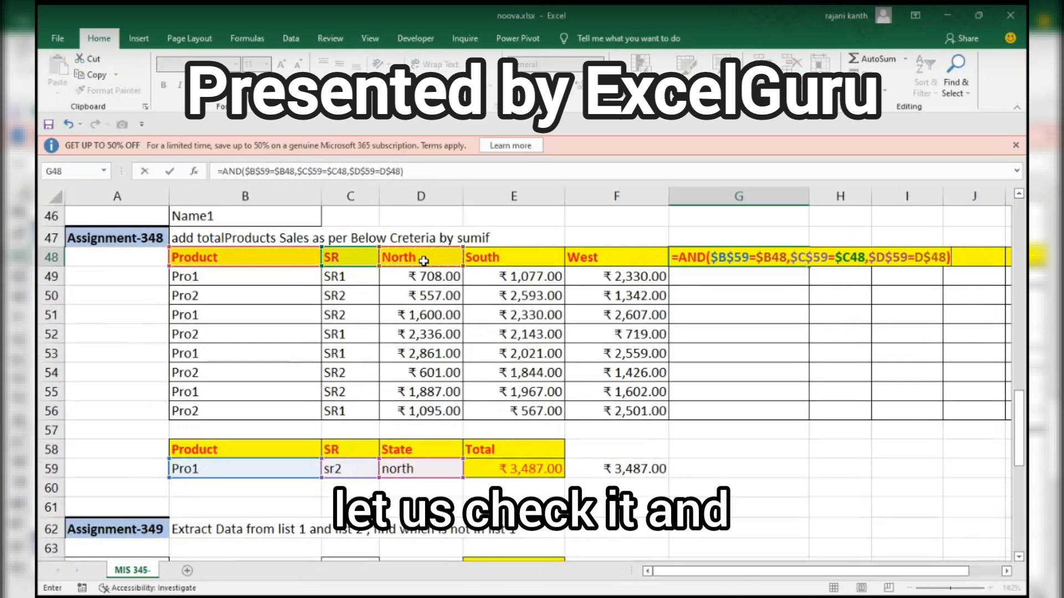
pyautogui.hotkey('ctrl', 'Return')
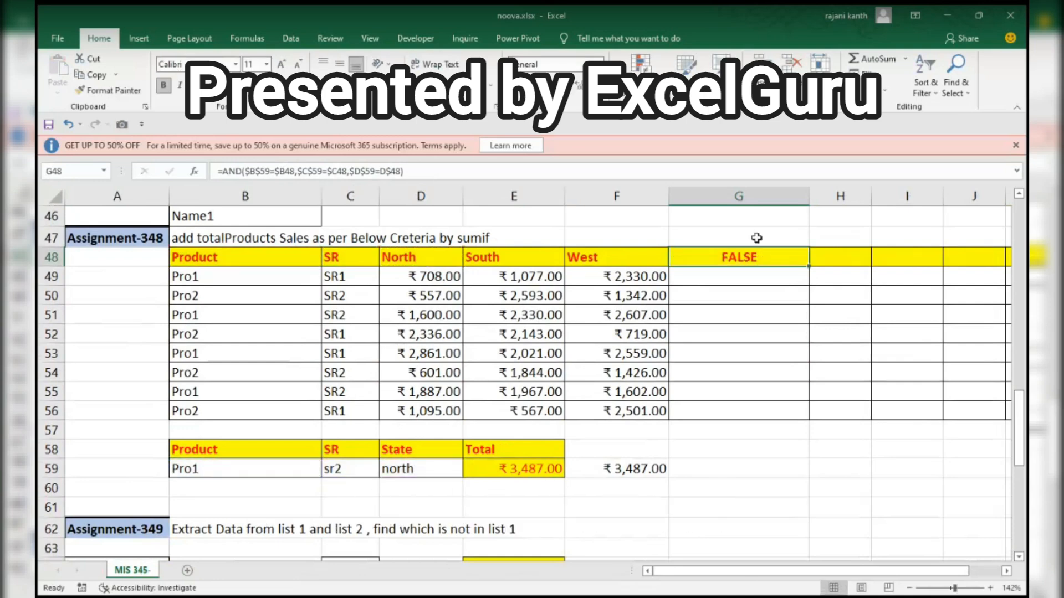
pyautogui.moveTo(810, 270); pyautogui.dragTo(801, 419)
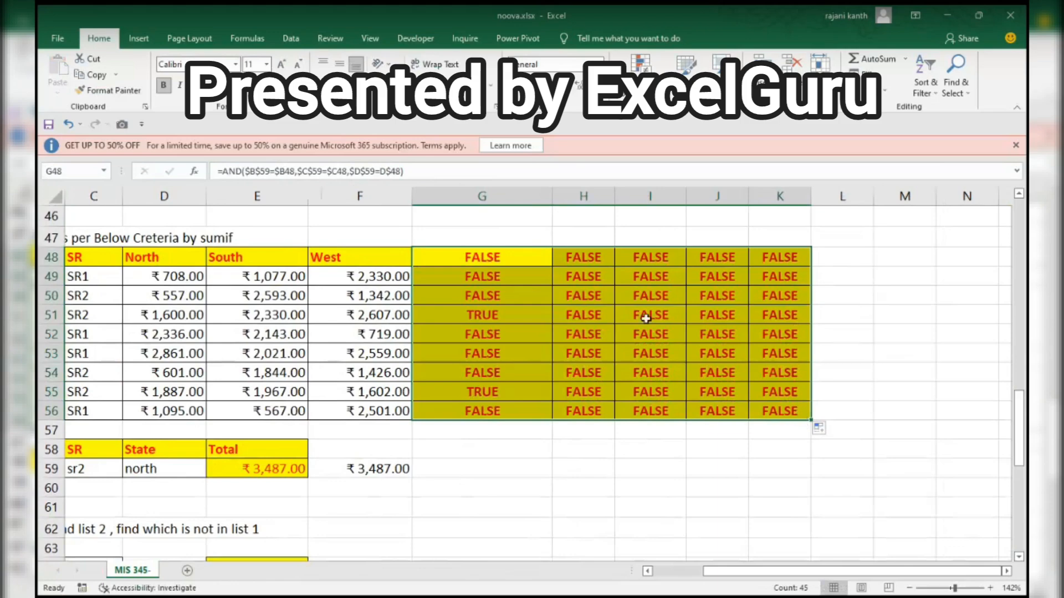
# Step: Compare the AND formulas in G51 and H51, checking which cells the H51 formula refers to
pyautogui.click(478, 314)
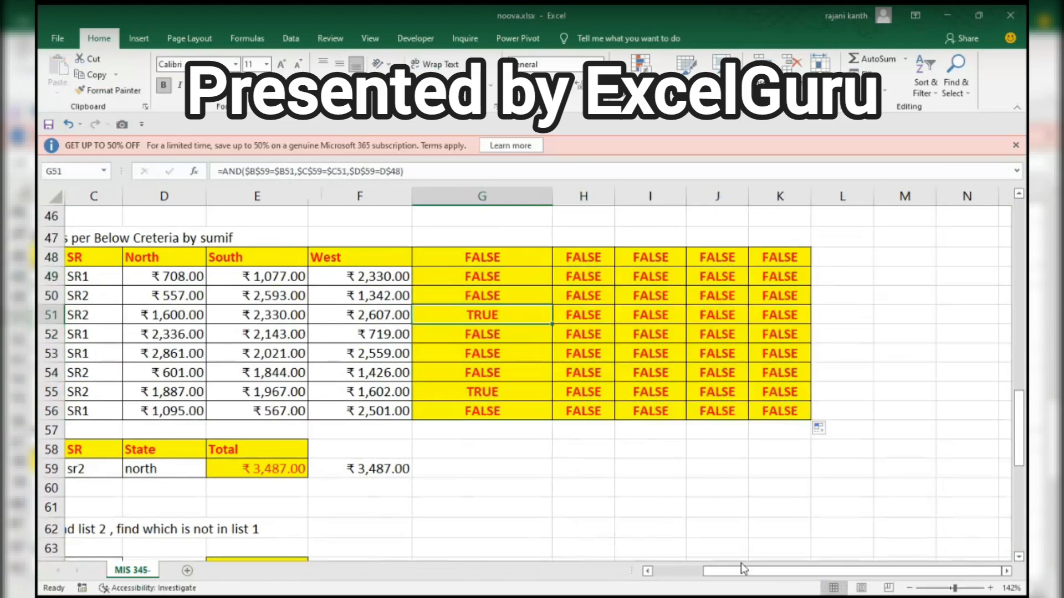
pyautogui.moveTo(740, 563); pyautogui.dragTo(683, 571)
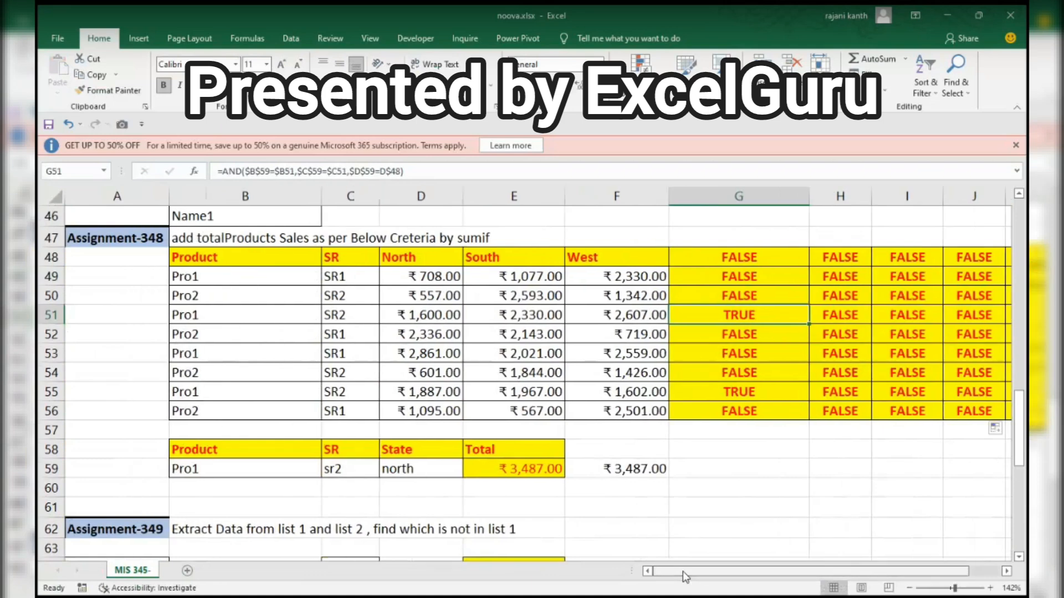
pyautogui.click(844, 315)
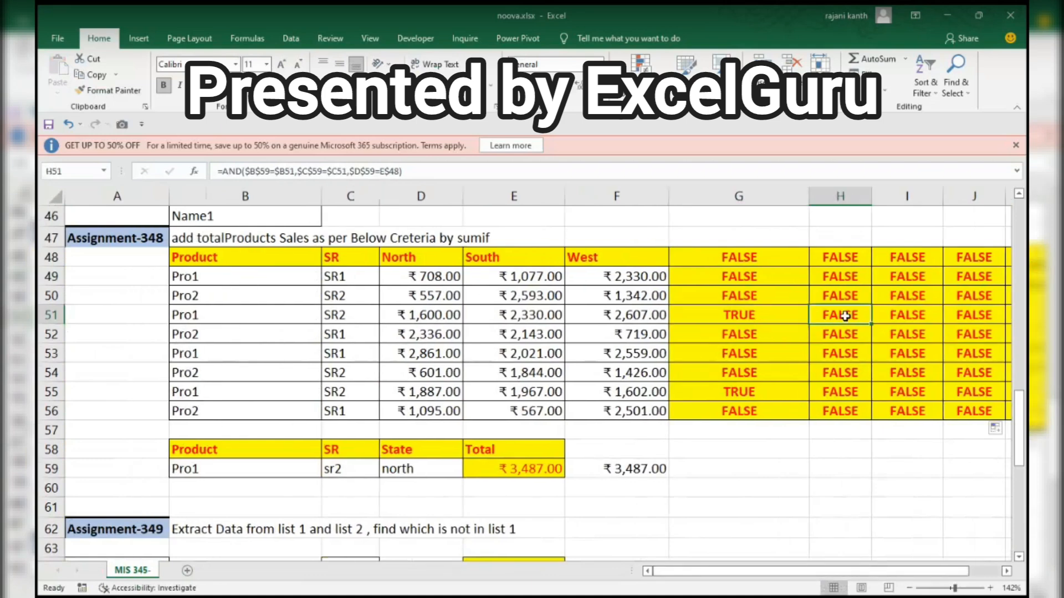
pyautogui.scroll(1, 845, 316)
pyautogui.press('F2')
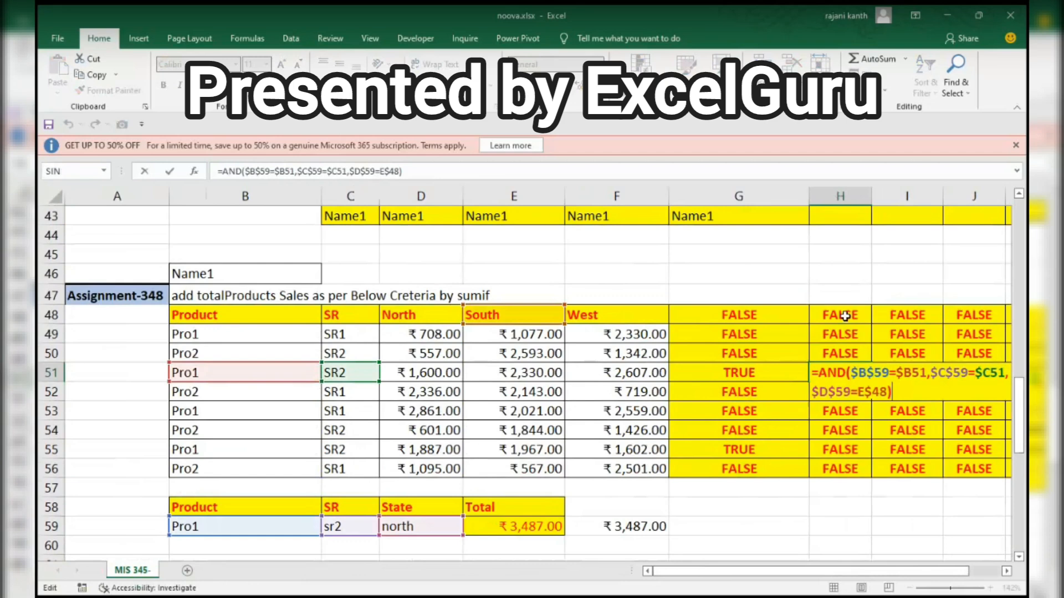
pyautogui.press('Return')
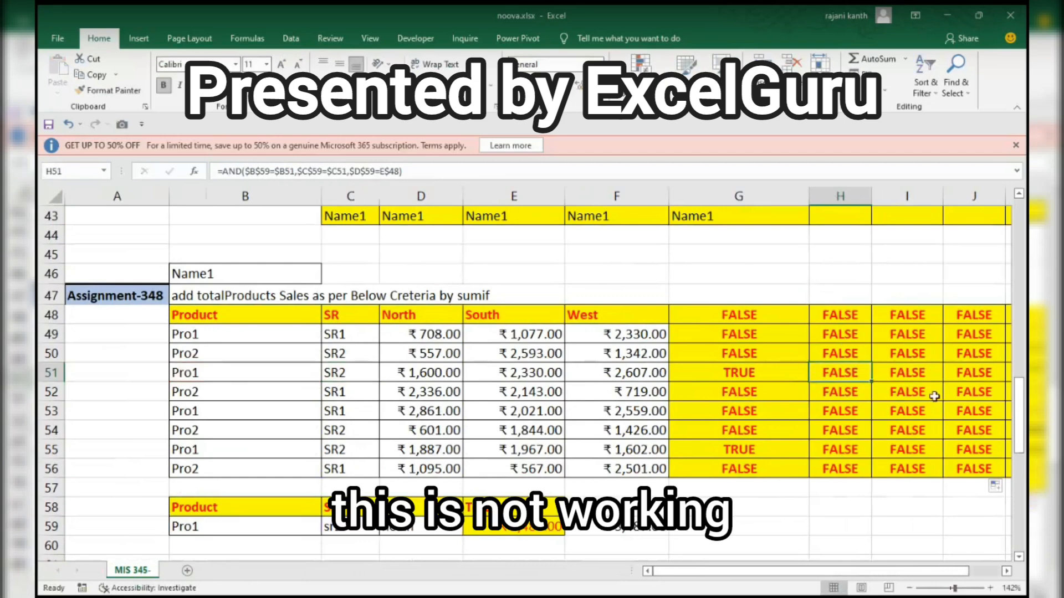
# Step: Check the filled AND formulas along row 51 from K51 back to G51, and the one in G55
pyautogui.click(971, 374)
pyautogui.hscroll(2, 972, 374)
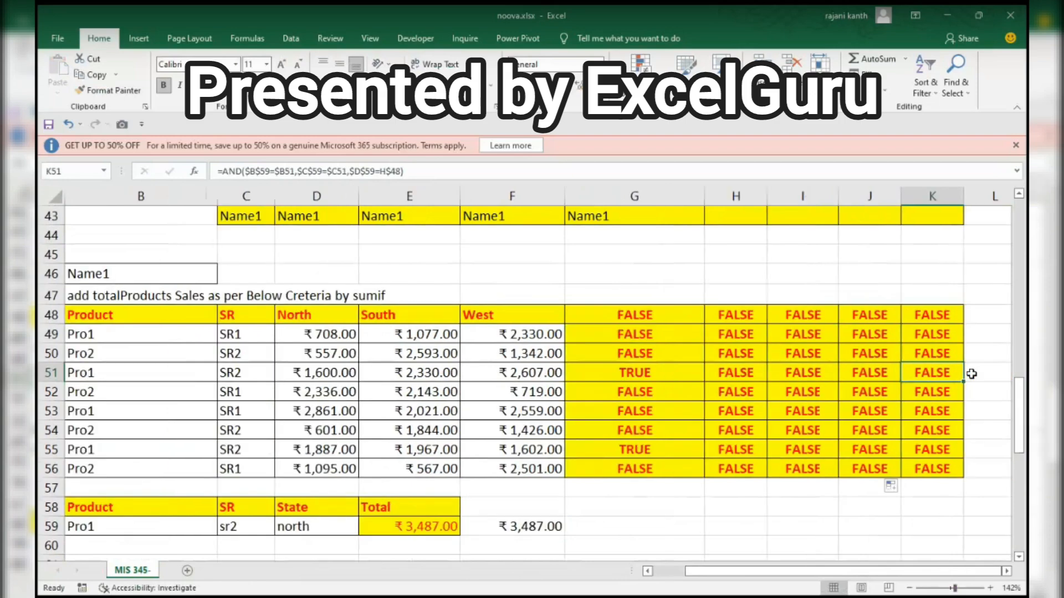
pyautogui.press('Left')
pyautogui.press('Left')
pyautogui.press('Left')
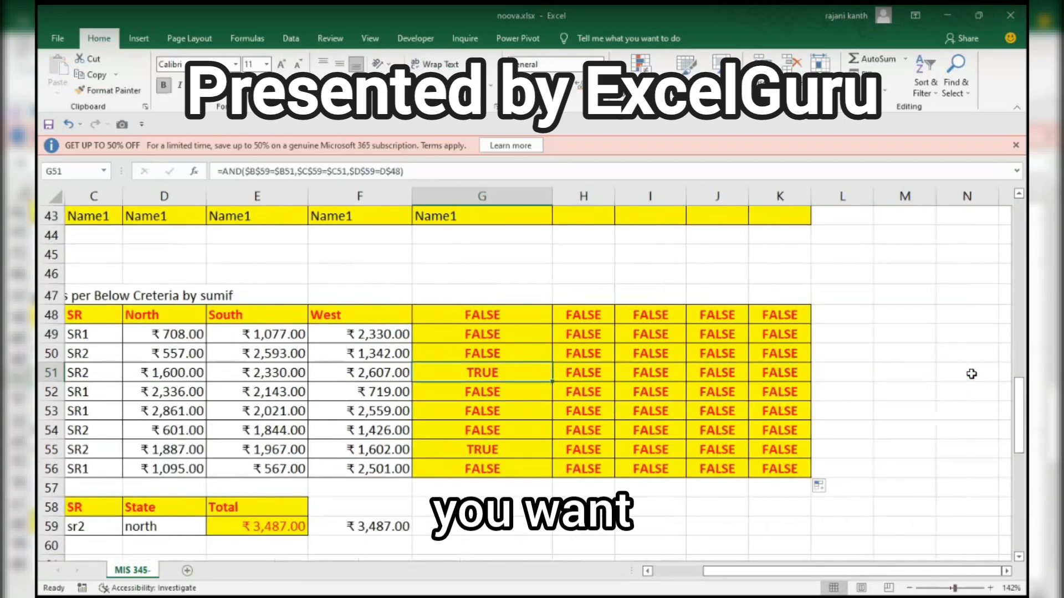
pyautogui.press('Down')
pyautogui.press('Down')
pyautogui.press('Down')
pyautogui.press('Down')
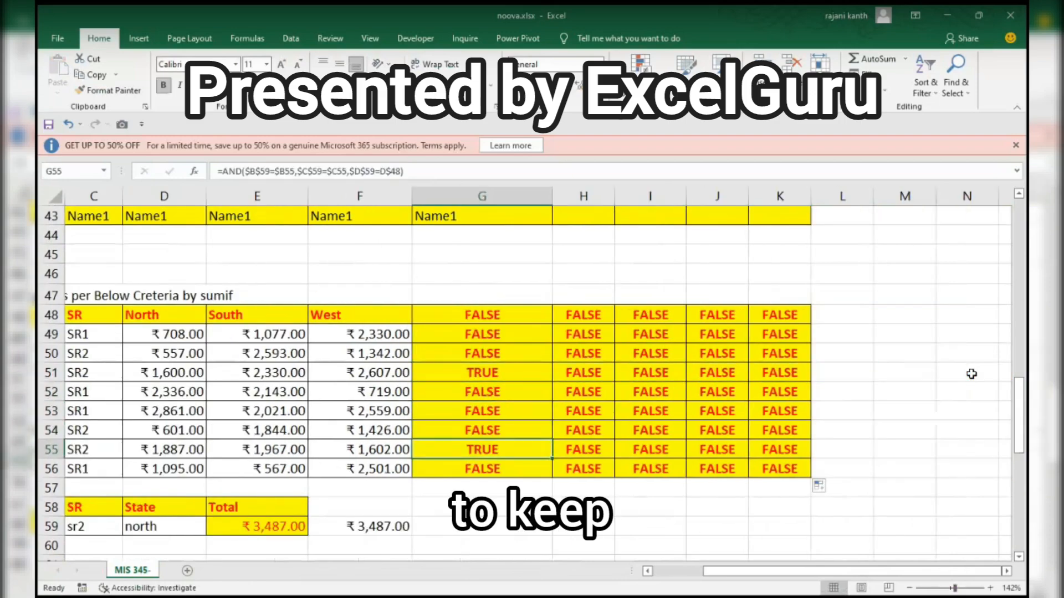
# Step: Check how the header reference shifts in the AND formulas along row 55, from G55 to column J and back to I55
pyautogui.press('Right')
pyautogui.press('Right')
pyautogui.press('Right')
pyautogui.press('Right')
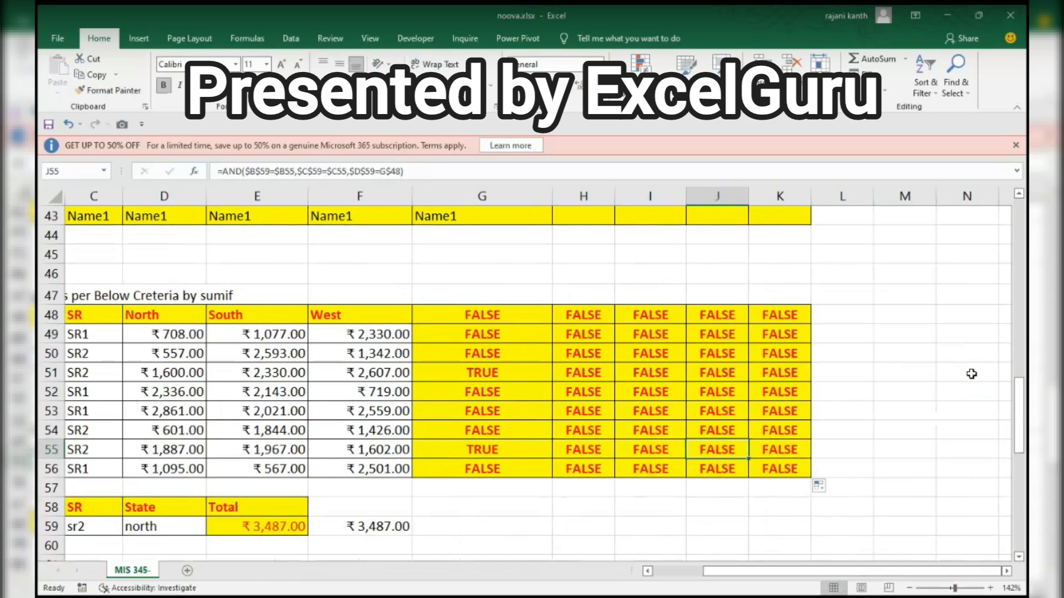
pyautogui.press('Left')
pyautogui.press('Left')
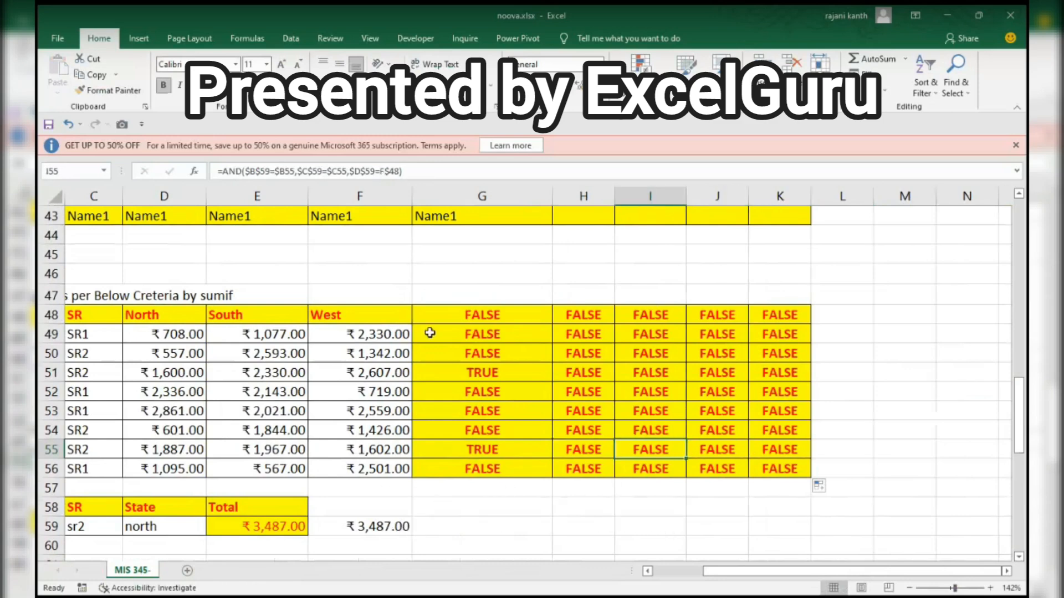
# Step: Replace the third AND condition in G48 with a MATCH function that looks up the state criterion $D$59
pyautogui.moveTo(1022, 419); pyautogui.dragTo(1022, 424)
pyautogui.click(511, 297)
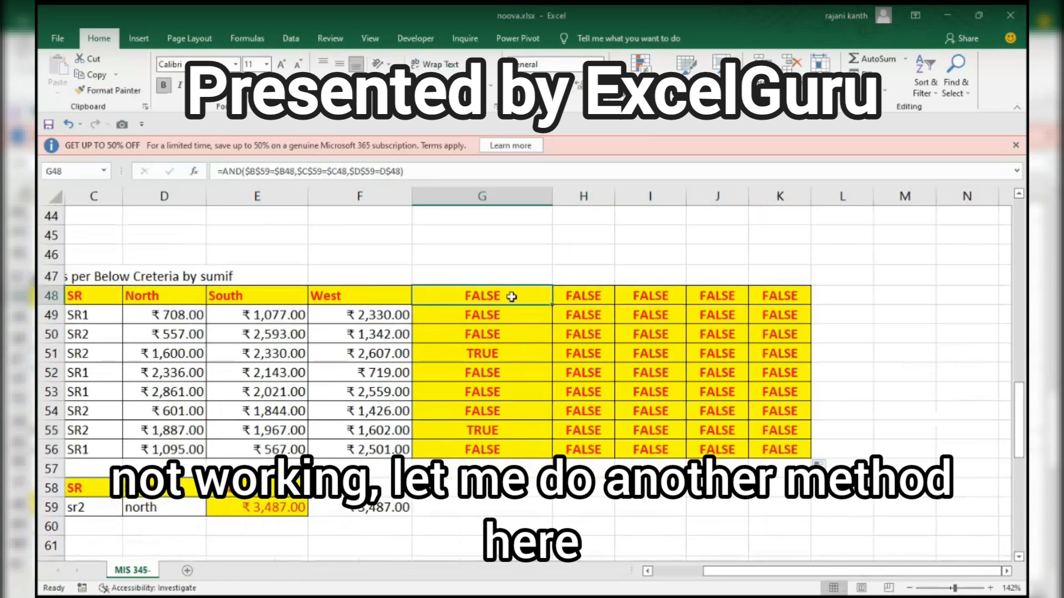
pyautogui.doubleClick(511, 297)
pyautogui.moveTo(613, 295); pyautogui.dragTo(689, 296)
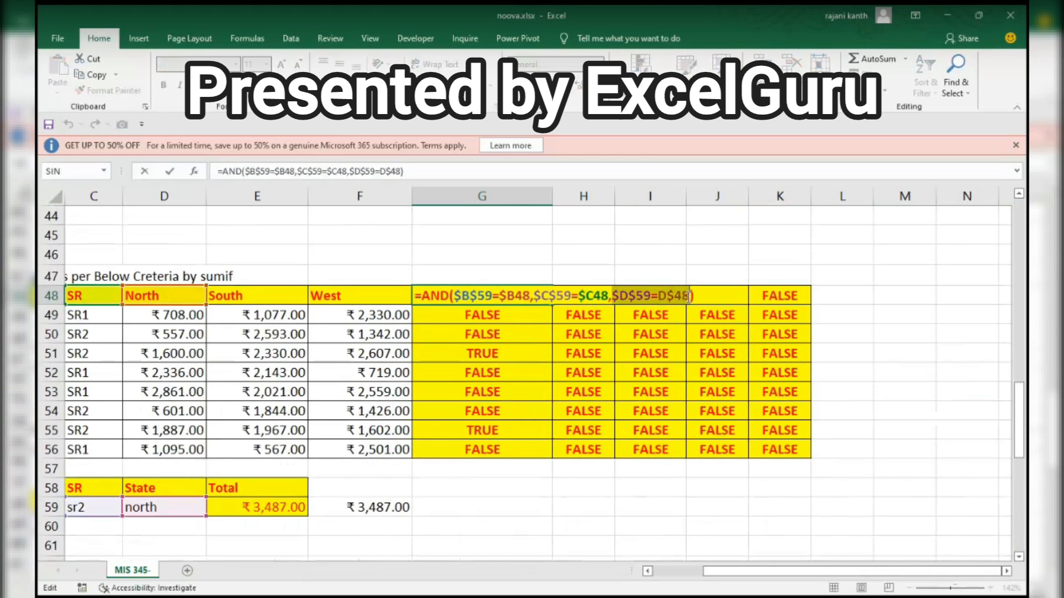
pyautogui.write('match')
pyautogui.press('Tab')
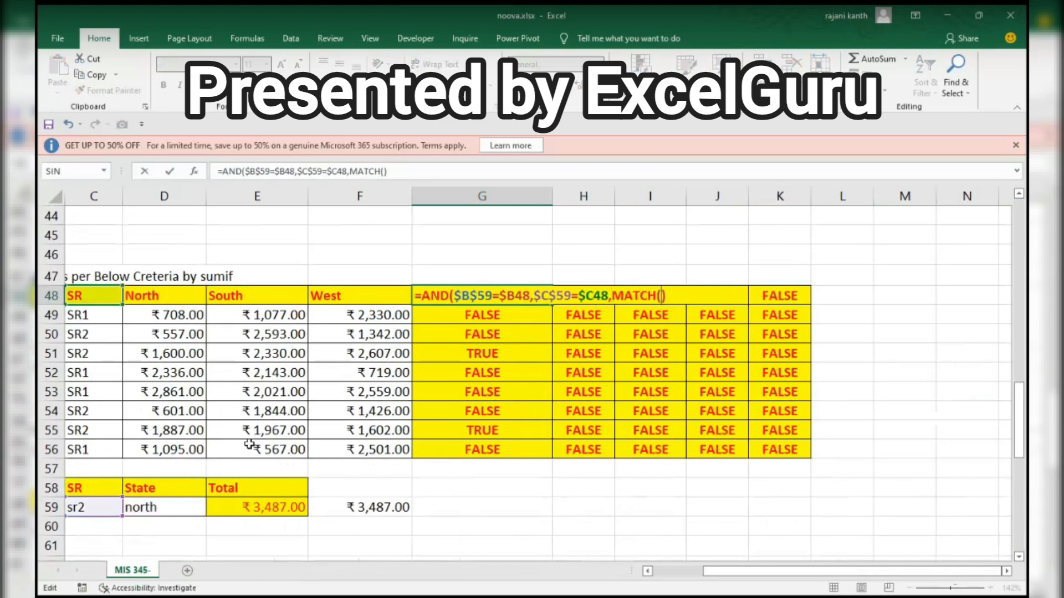
pyautogui.click(174, 510)
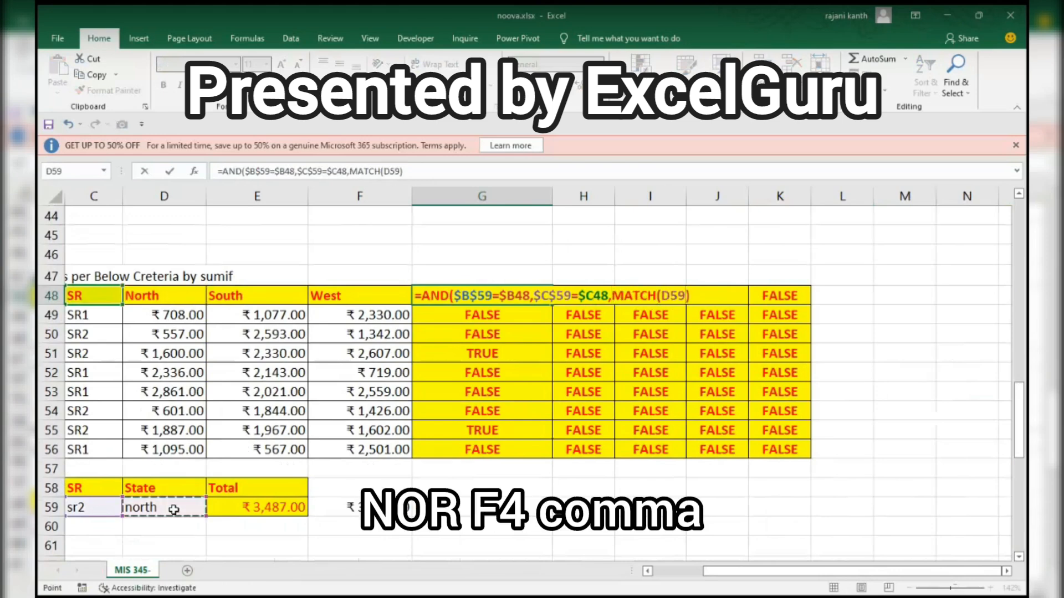
pyautogui.press('F4')
pyautogui.write(',')
pyautogui.scroll(-1, 174, 510)
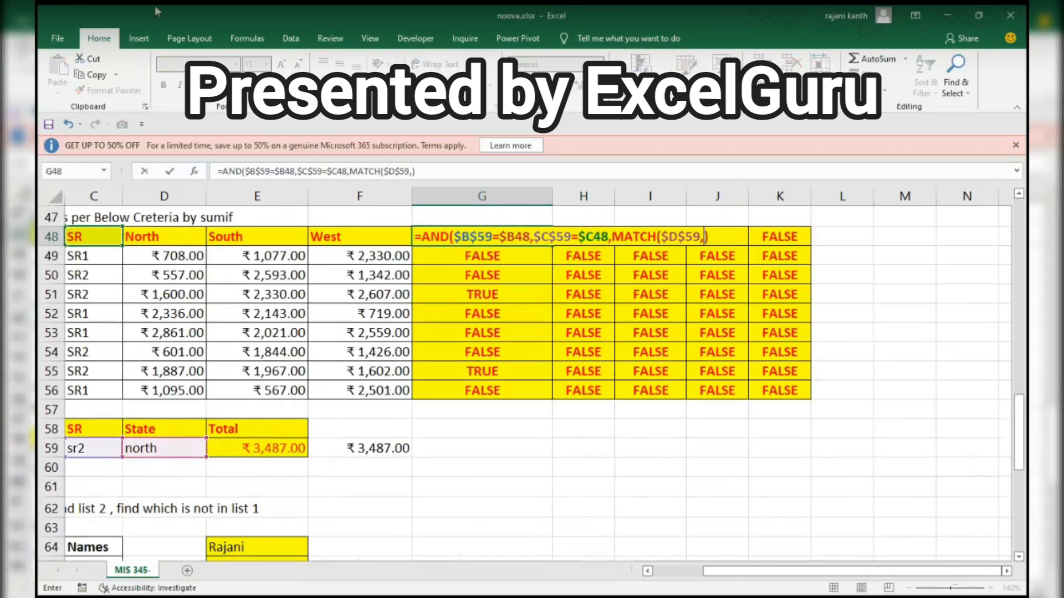
# Step: Complete the MATCH with header range $B$48:$F$48 and match type 0, and enter G48 as an array formula
pyautogui.moveTo(846, 573); pyautogui.dragTo(782, 573)
pyautogui.moveTo(277, 237); pyautogui.dragTo(624, 236)
pyautogui.press('F4')
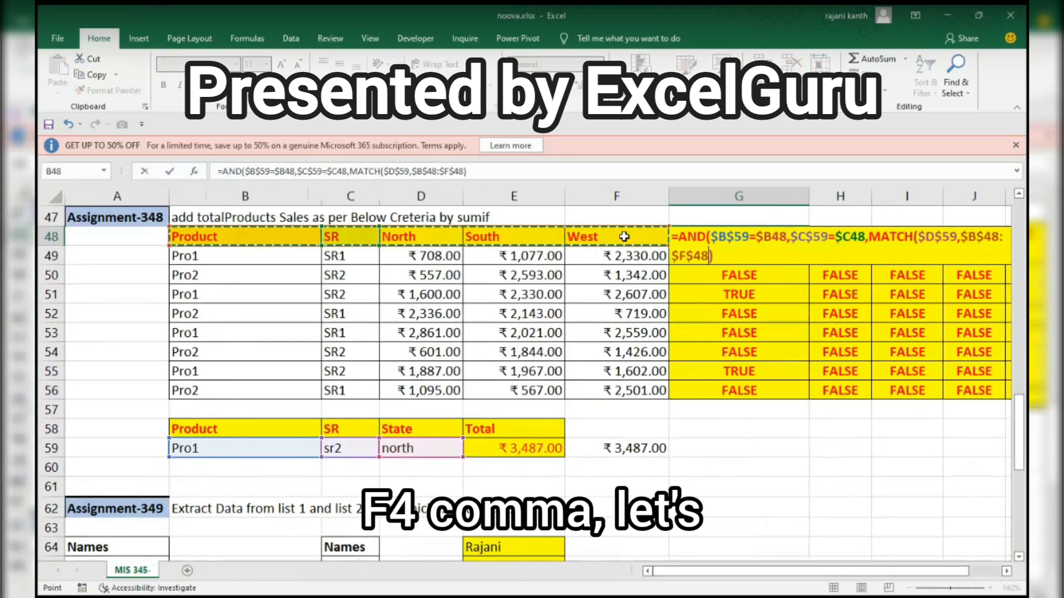
pyautogui.write(',0')
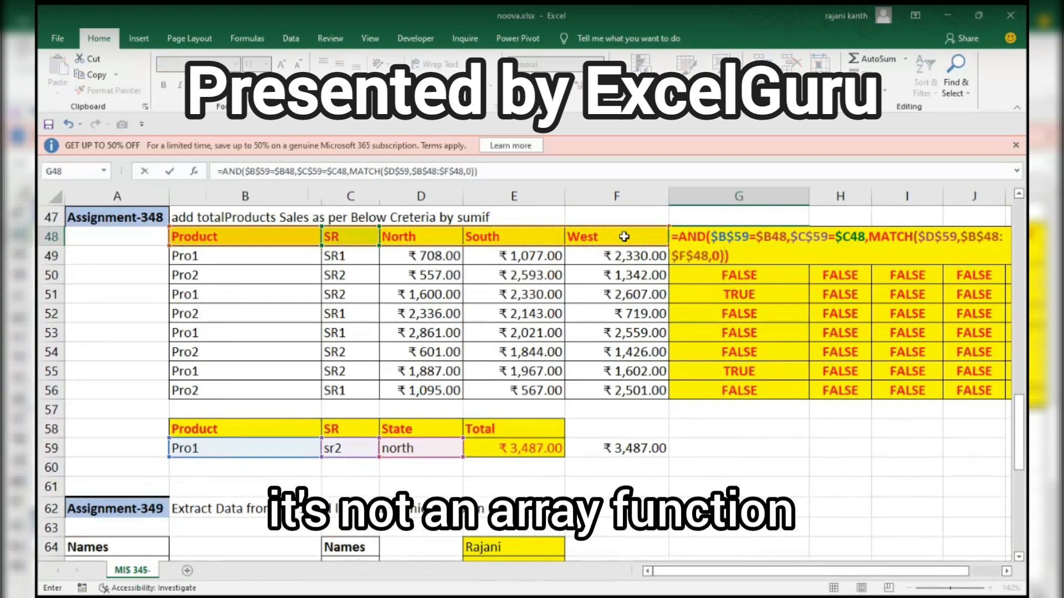
pyautogui.press('Left')
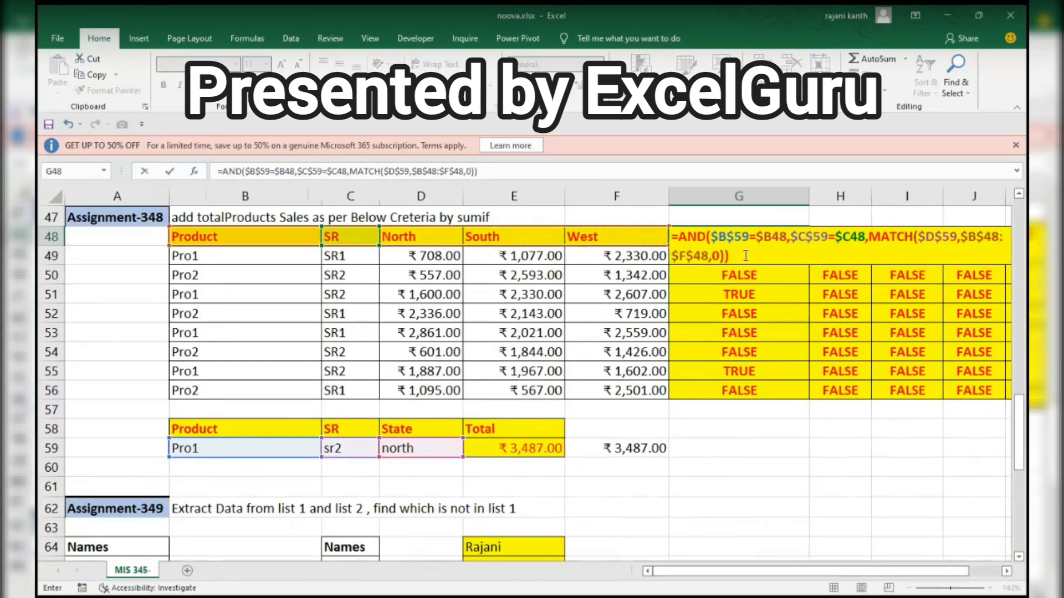
pyautogui.hotkey('ctrl', 'shift', 'Return')
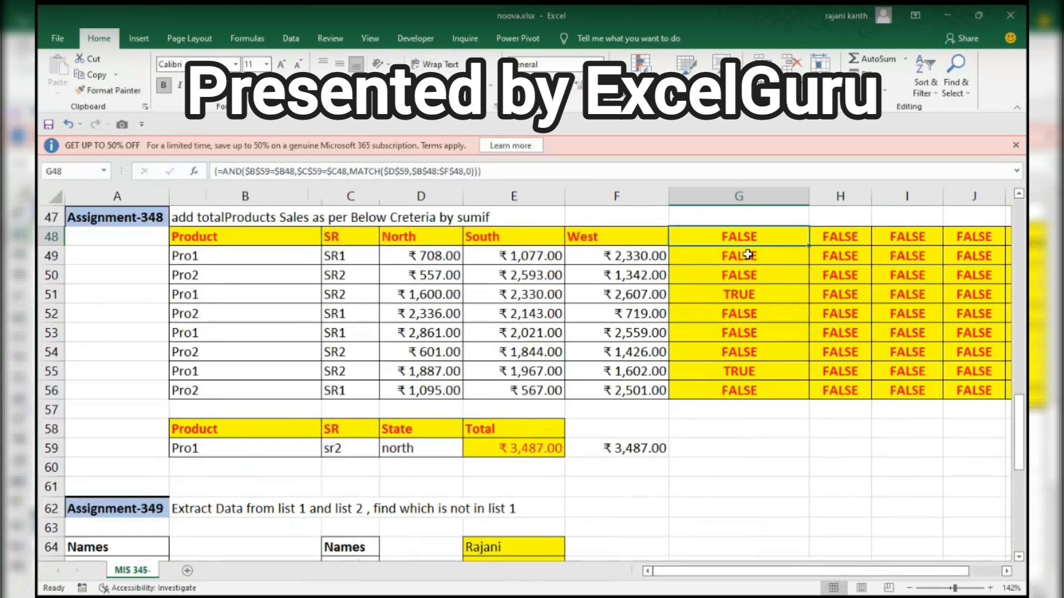
# Step: Fill the revised AND formula from G48 across G48:K56, and select the results in G51:K51 and G55:K55
pyautogui.doubleClick(810, 246)
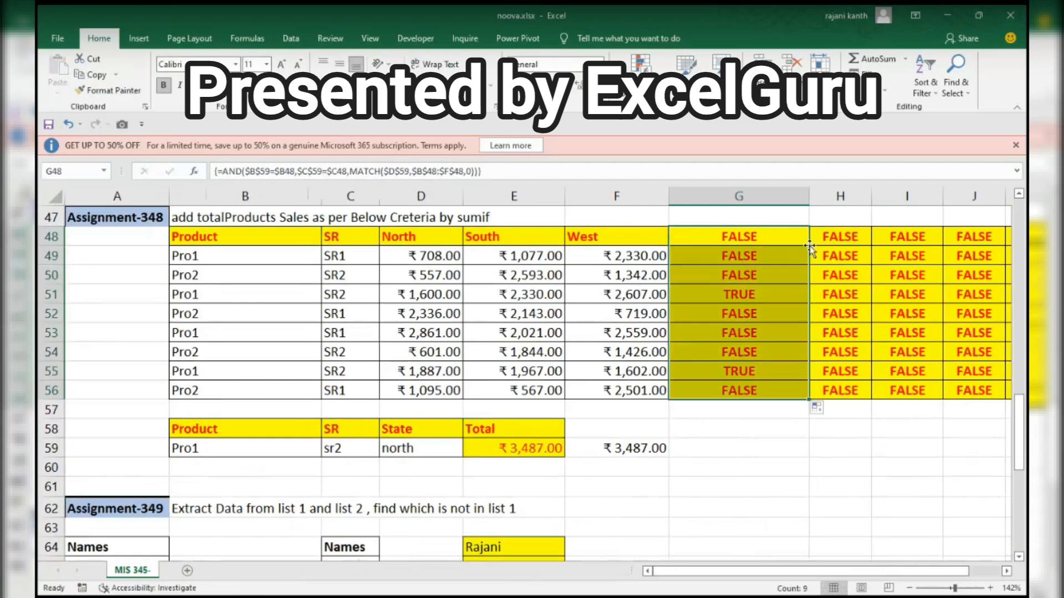
pyautogui.moveTo(811, 398)
pyautogui.mouseDown()
pyautogui.moveTo(1014, 399)
pyautogui.moveTo(825, 399)
pyautogui.mouseUp()
pyautogui.moveTo(487, 294); pyautogui.dragTo(773, 293)
pyautogui.keyDown('ctrl'); pyautogui.moveTo(481, 373); pyautogui.dragTo(770, 375); pyautogui.keyUp('ctrl')
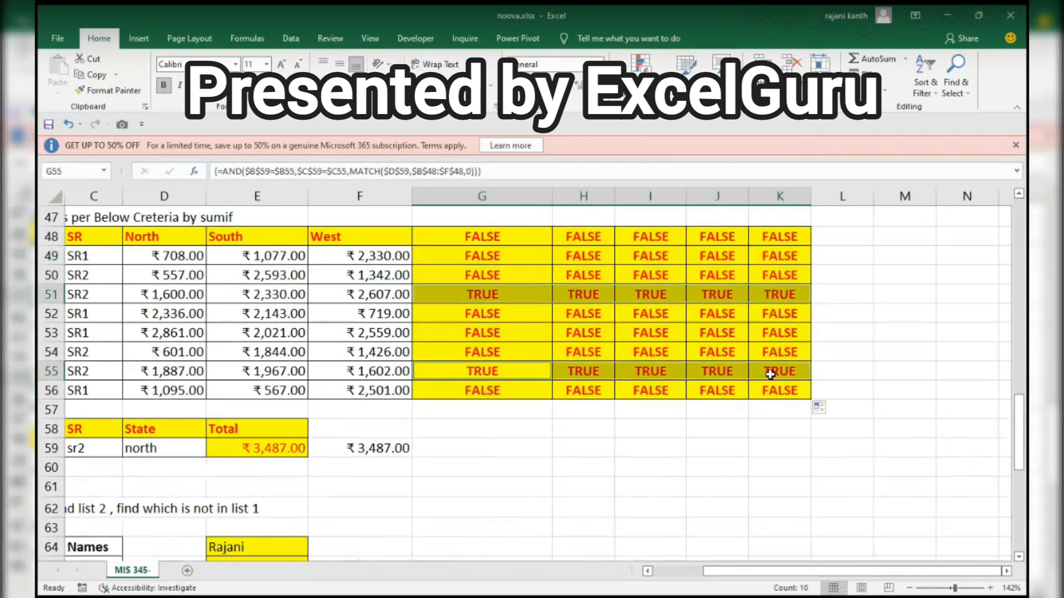
# Step: Copy the full text of the AND formula in G48 and leave the cell unchanged
pyautogui.click(471, 240)
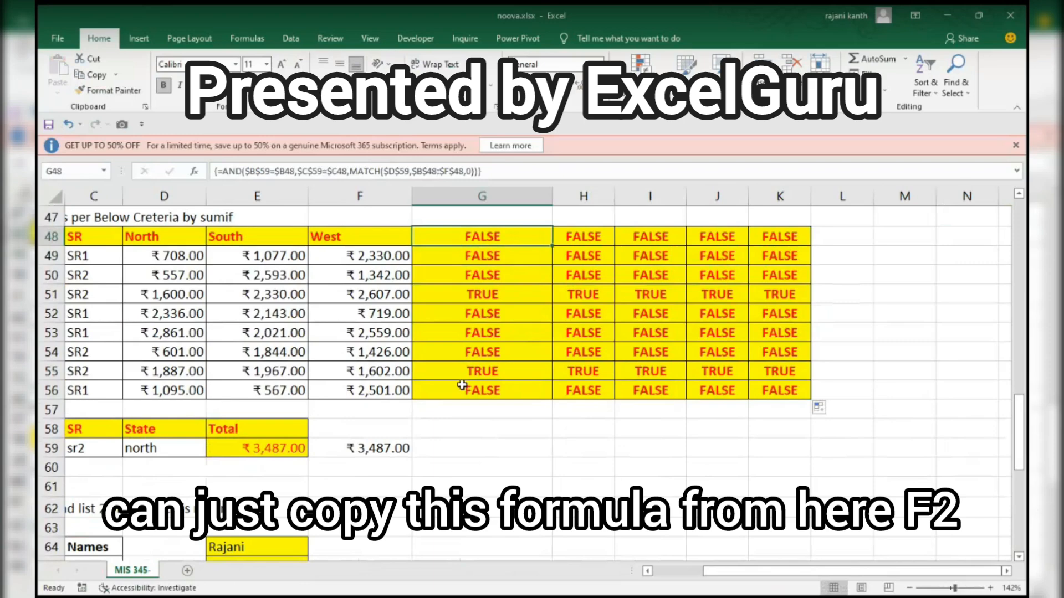
pyautogui.press('F2')
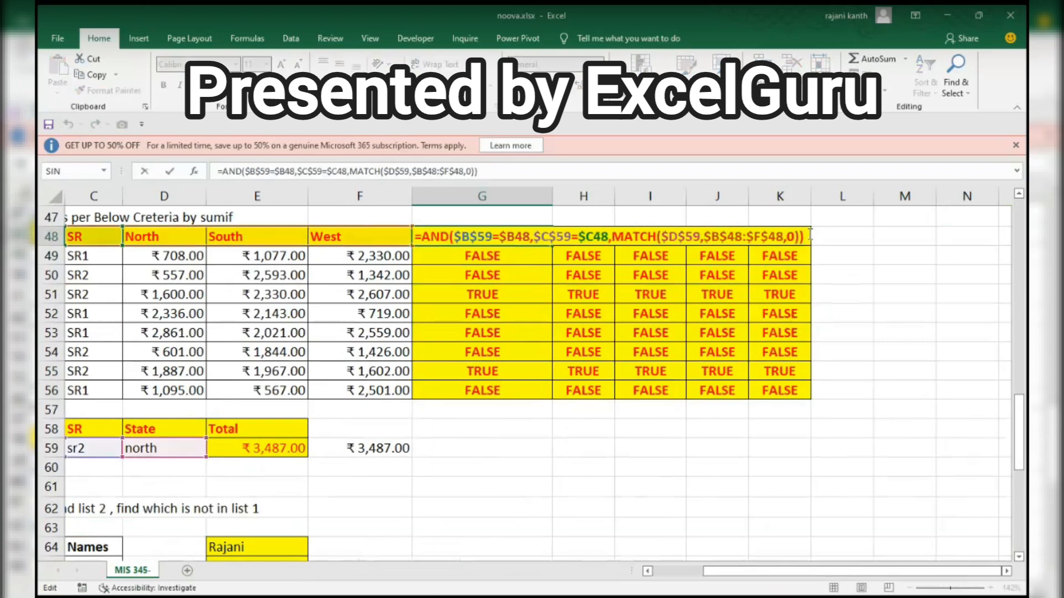
pyautogui.moveTo(810, 235); pyautogui.dragTo(303, 234)
pyautogui.hotkey('ctrl', 'c')
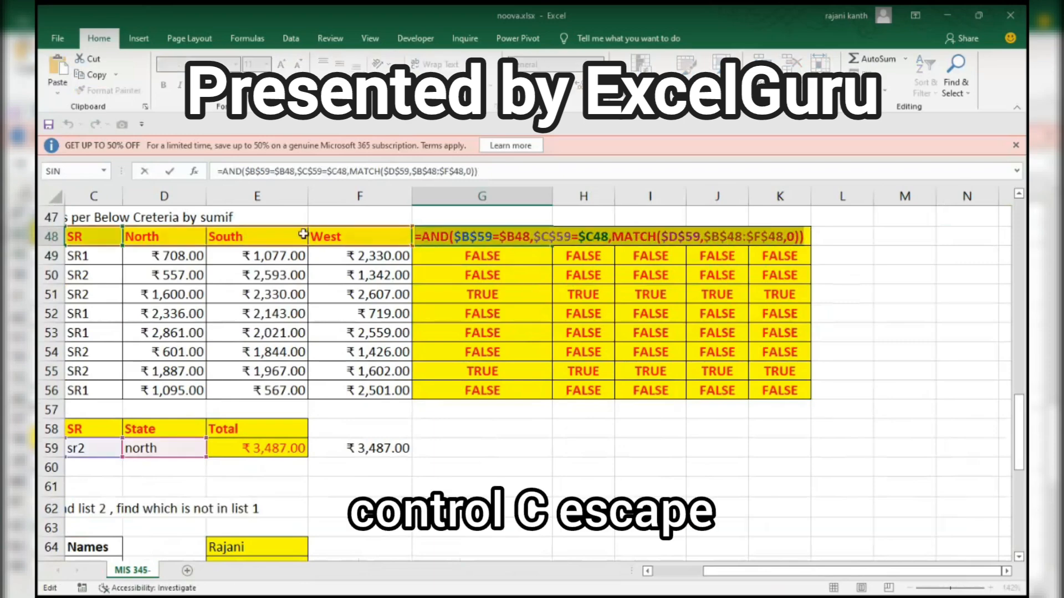
pyautogui.press('Escape')
pyautogui.scroll(1, 713, 520)
pyautogui.moveTo(712, 572); pyautogui.dragTo(662, 572)
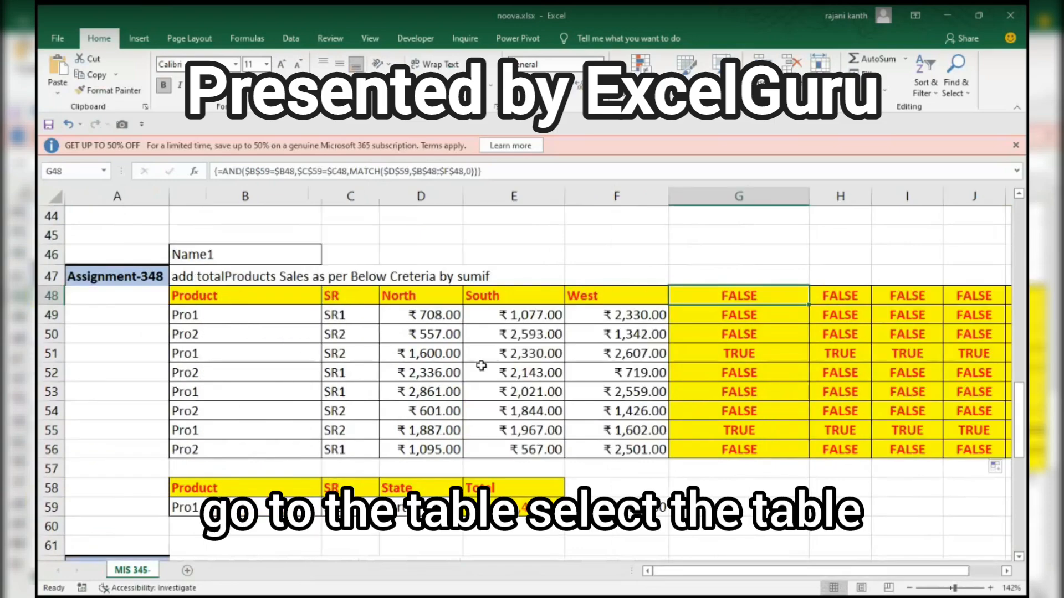
# Step: Add a conditional formatting rule to B48:F56 based on the copied AND formula, with a purple fill and bold white text
pyautogui.click(242, 298)
pyautogui.scroll(1, 242, 300)
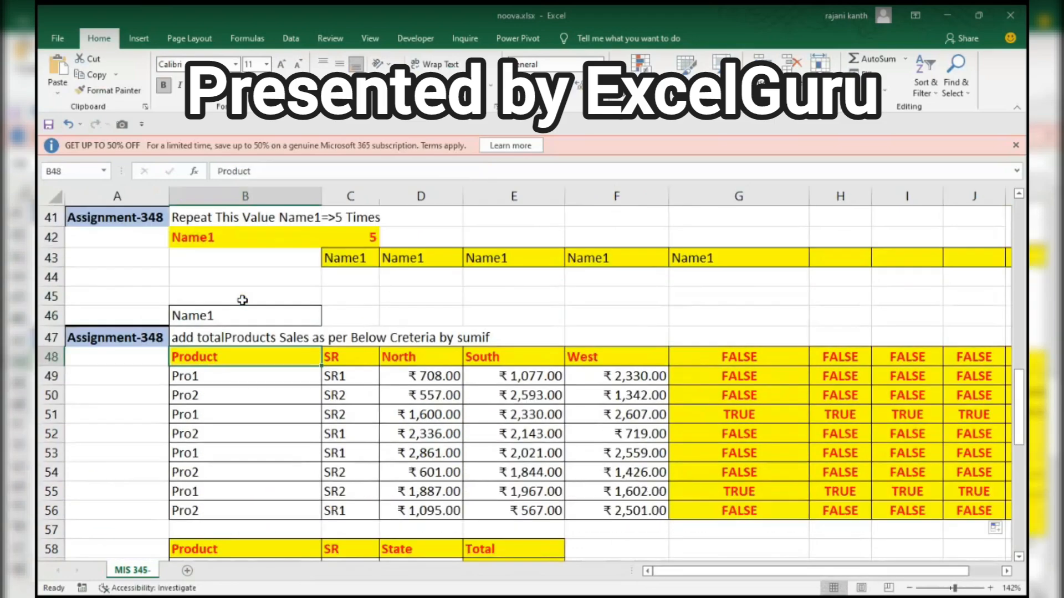
pyautogui.hotkey('shift', 'Right')
pyautogui.hotkey('shift', 'Right')
pyautogui.hotkey('shift', 'Right')
pyautogui.hotkey('shift', 'Right')
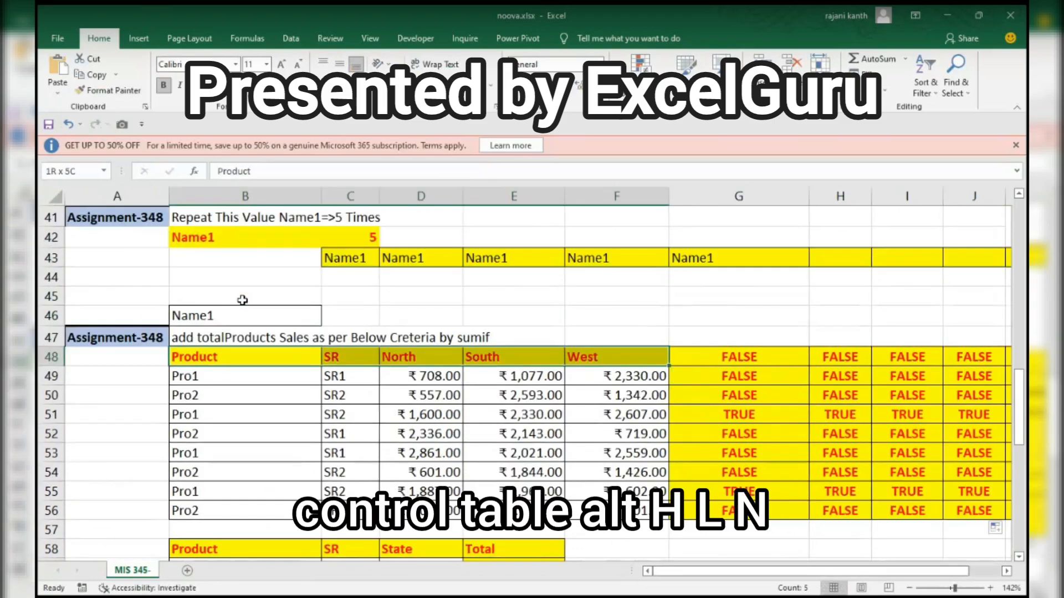
pyautogui.hotkey('ctrl', 'shift', 'Down')
pyautogui.press('h')
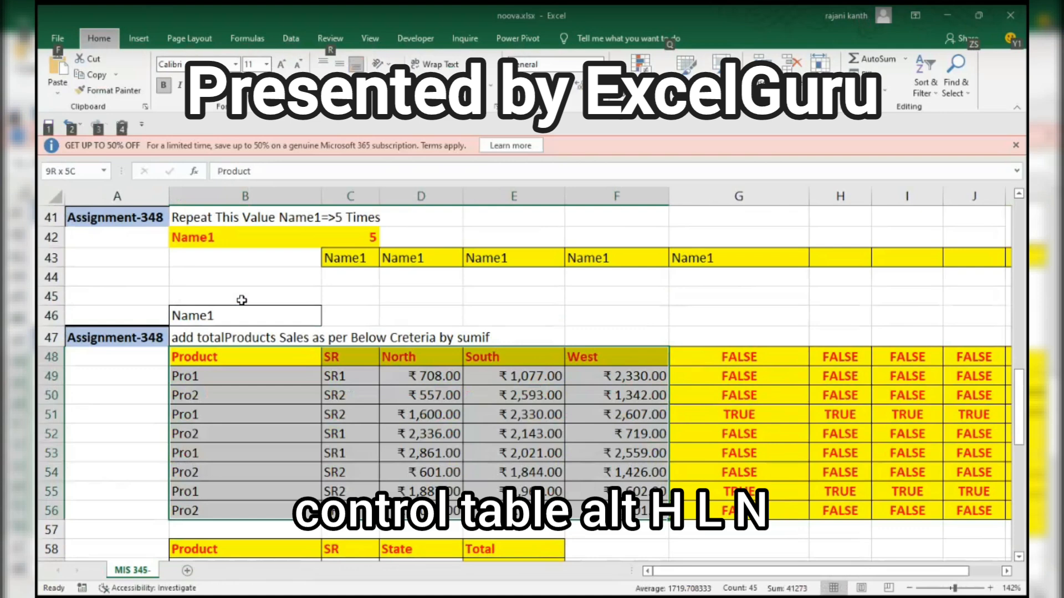
pyautogui.press('l')
pyautogui.press('n')
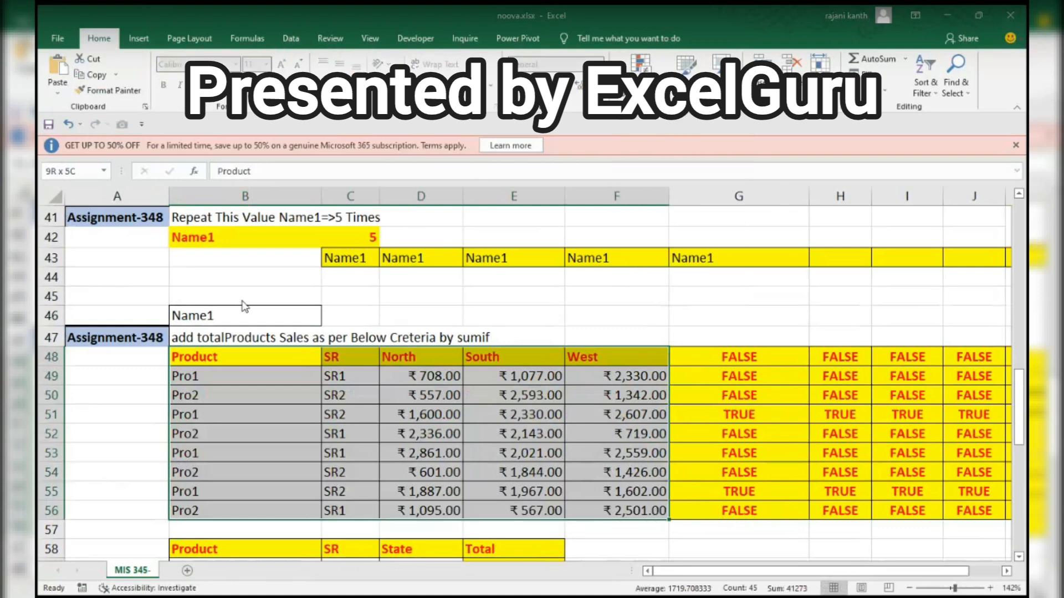
pyautogui.press('pagedown')
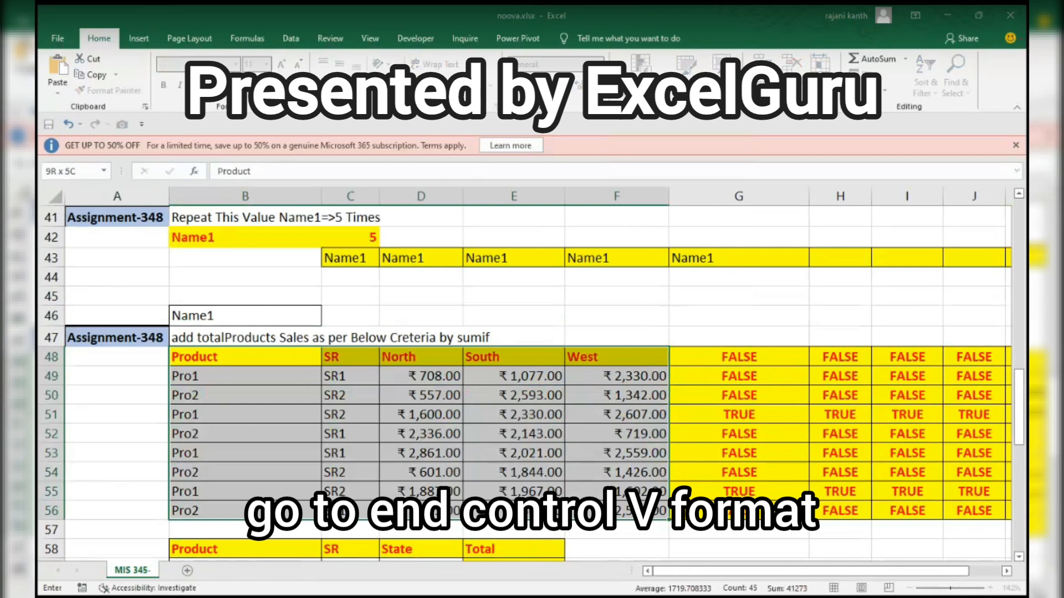
pyautogui.scroll(-1, 524, 382)
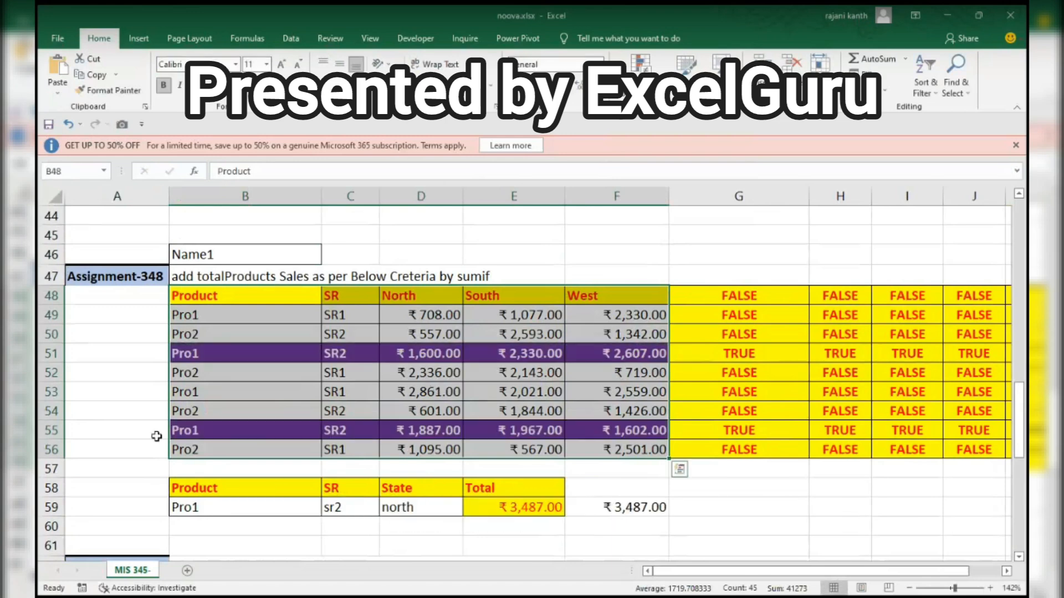
# Step: Change the product criterion in B59 to pro2 to test the row highlighting
pyautogui.click(277, 503)
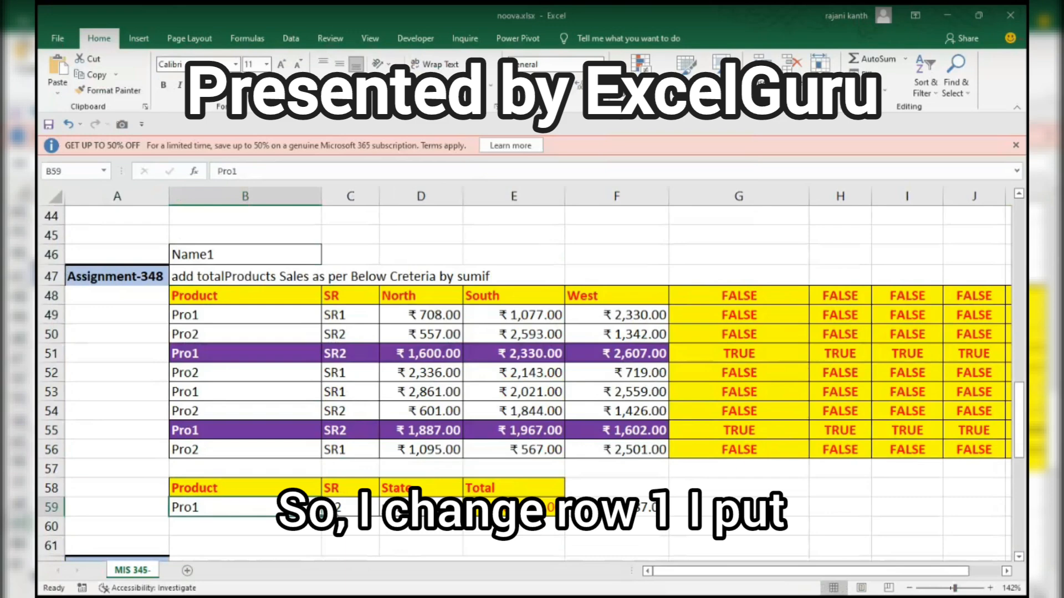
pyautogui.scroll(1, 331, 509)
pyautogui.click(332, 509)
pyautogui.scroll(1, 1020, 392)
pyautogui.moveTo(1019, 382); pyautogui.dragTo(1021, 421)
pyautogui.click(260, 408)
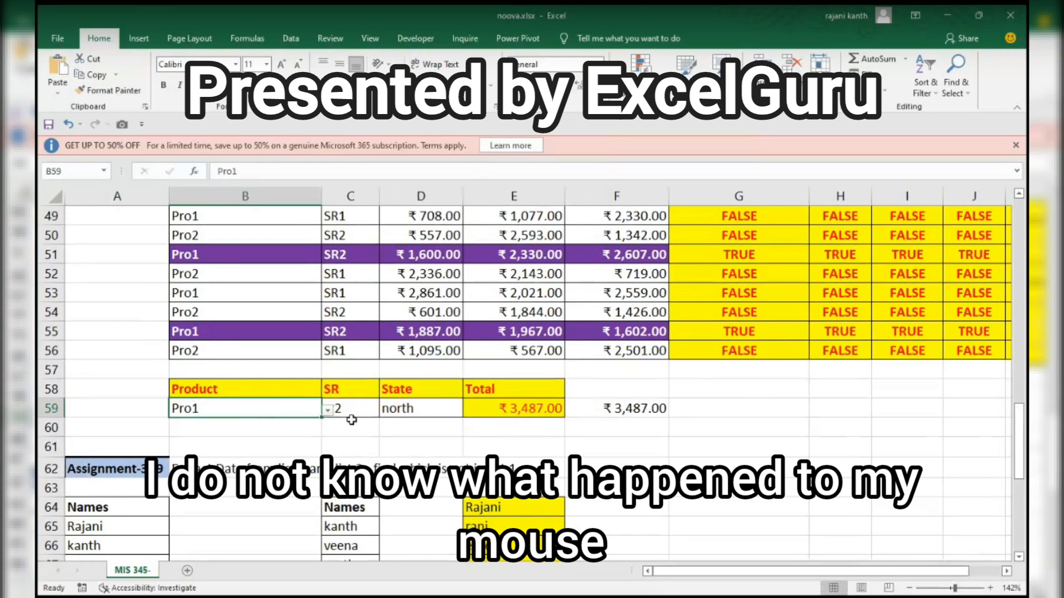
pyautogui.click(328, 410)
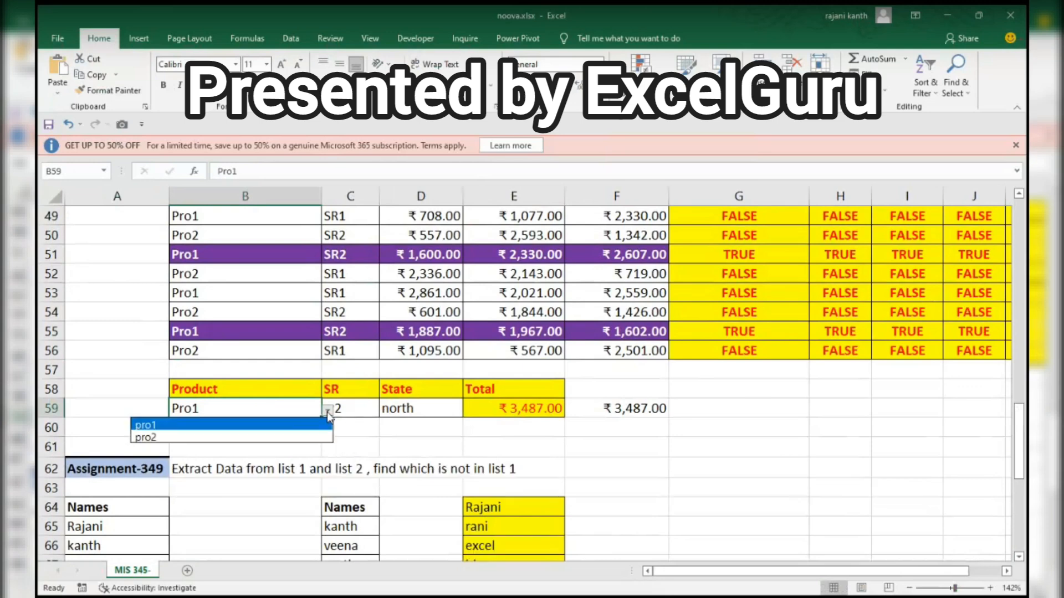
pyautogui.click(285, 437)
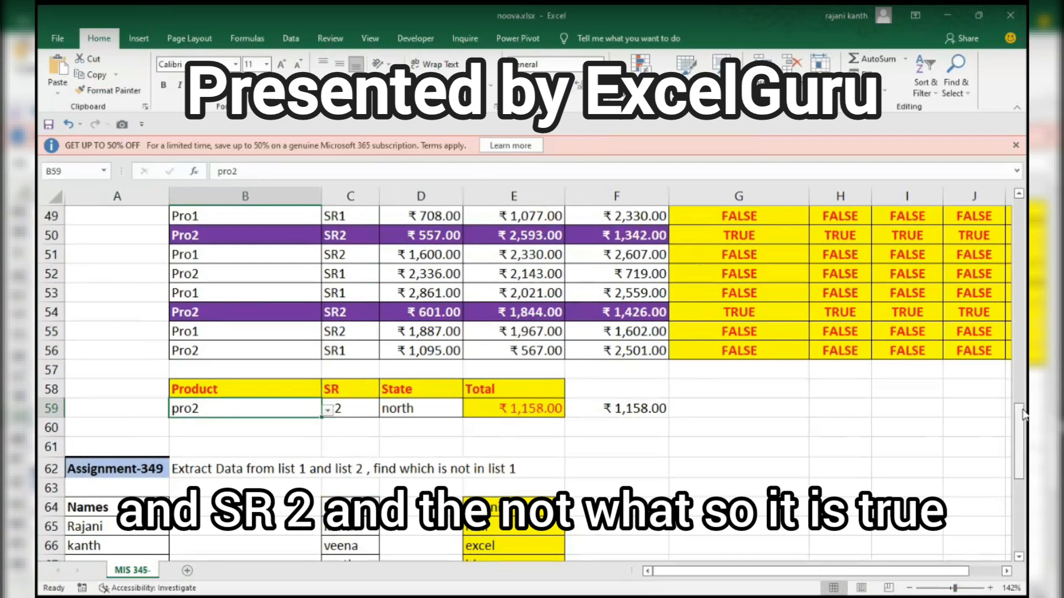
# Step: Start a MATCH formula in F64, beside the Assignment-349 results, with the absolute range $A$65:$A$70 as lookup values
pyautogui.moveTo(1023, 414); pyautogui.dragTo(1021, 471)
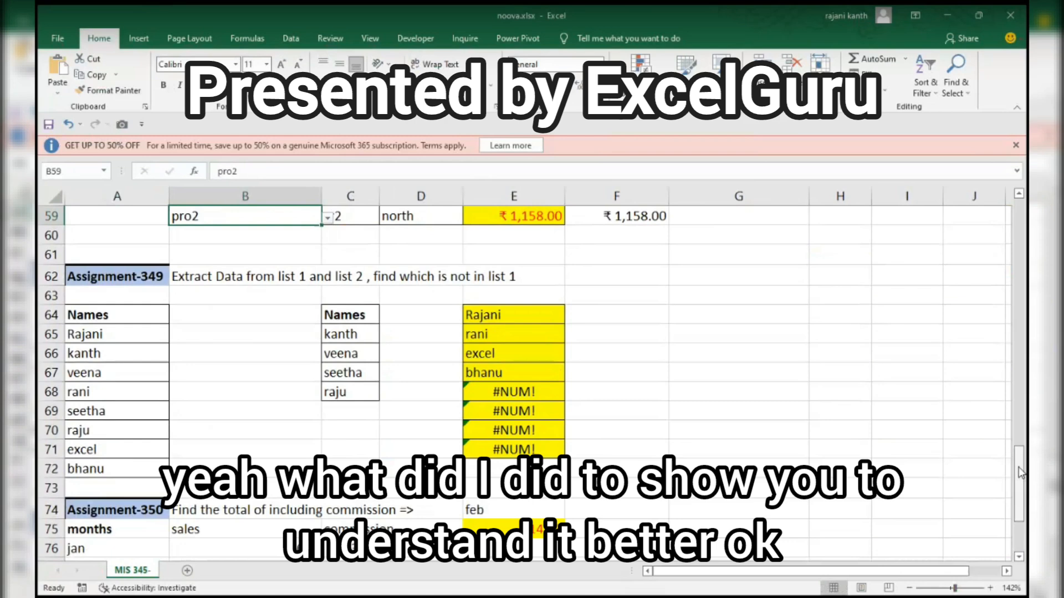
pyautogui.scroll(1, 714, 344)
pyautogui.scroll(1, 654, 399)
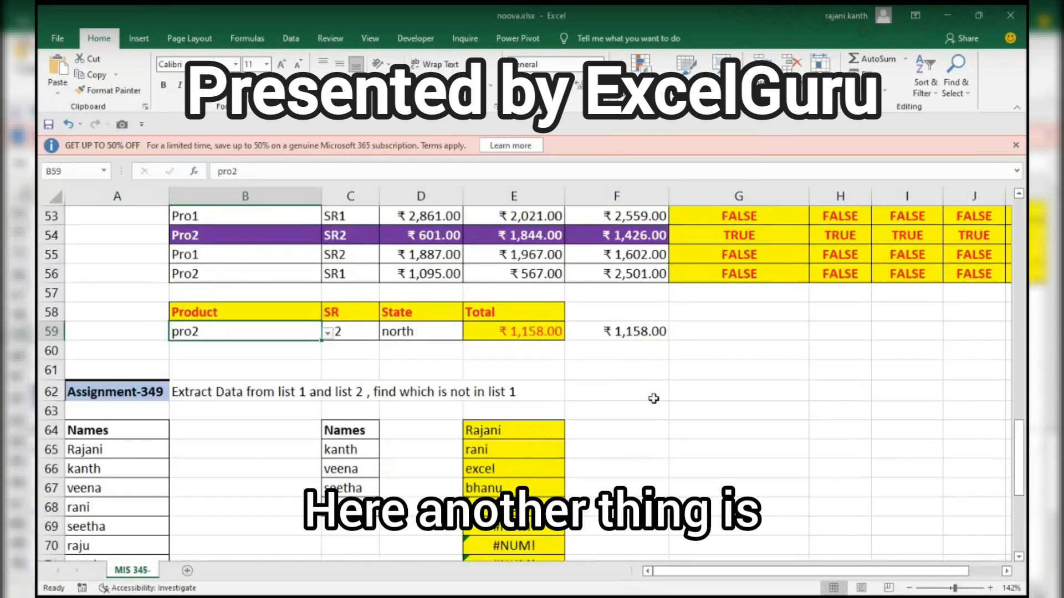
pyautogui.click(582, 368)
pyautogui.scroll(-1, 581, 368)
pyautogui.scroll(1, 582, 368)
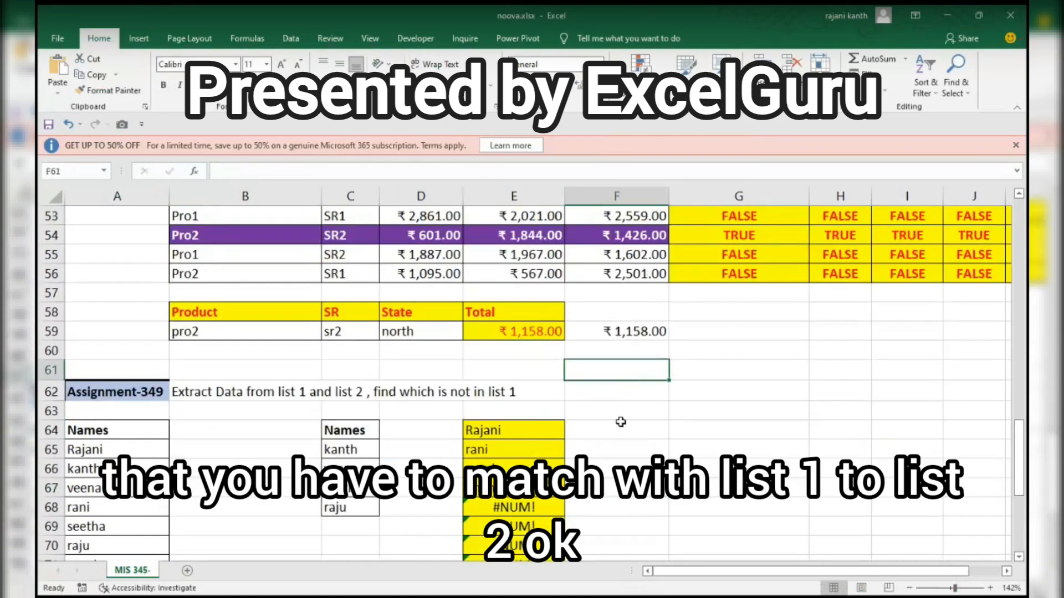
pyautogui.click(610, 433)
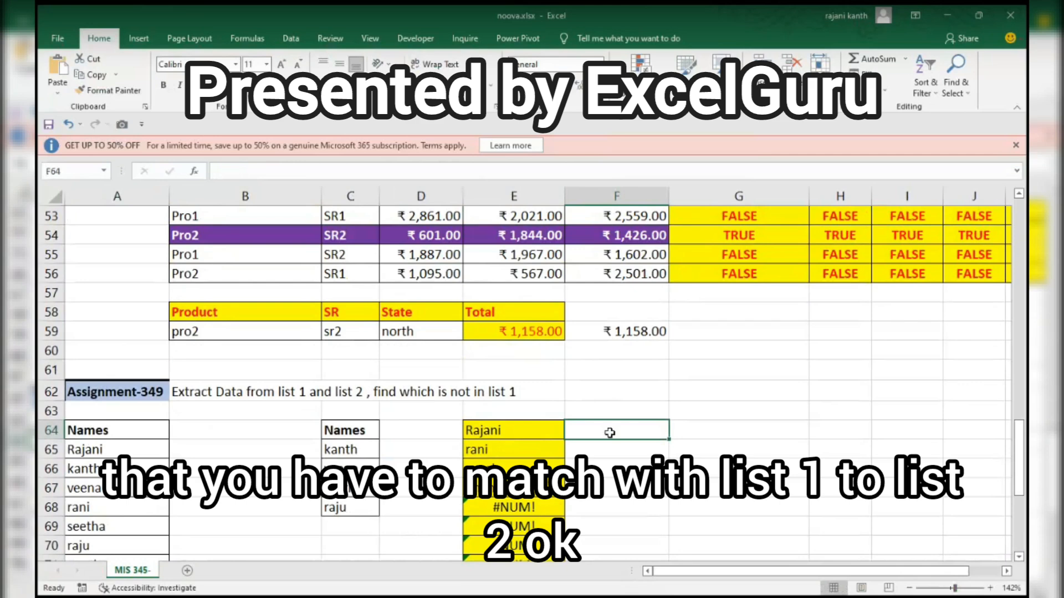
pyautogui.write('=match')
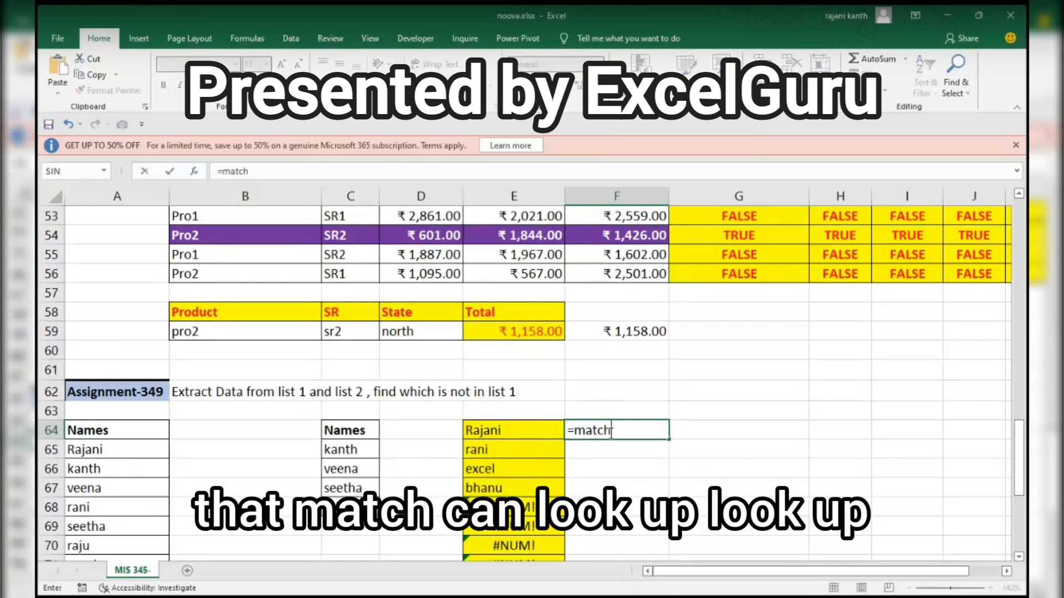
pyautogui.press('Tab')
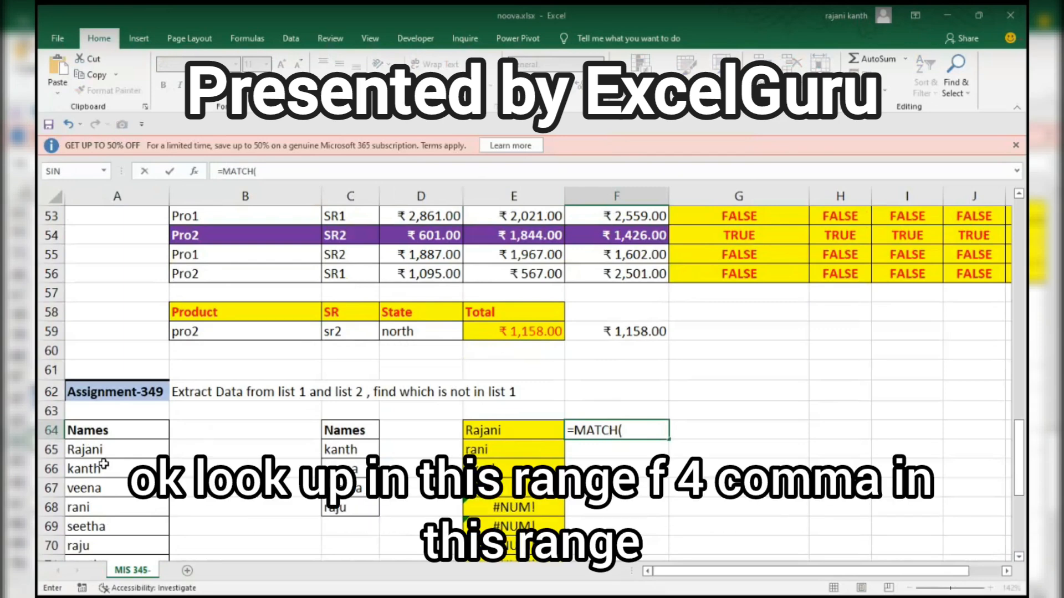
pyautogui.moveTo(113, 452); pyautogui.dragTo(116, 555)
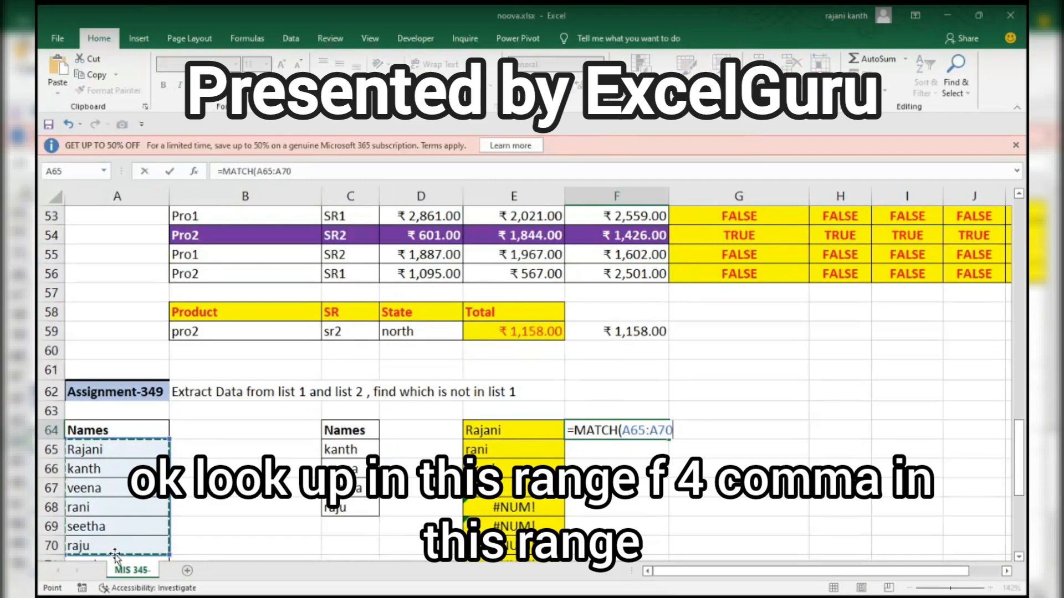
pyautogui.press('F4')
pyautogui.write(',')
# Step: Complete the MATCH in F64 with lookup array $C$65:$C$68 and exact match 0, and preview its evaluated array before restoring the formula
pyautogui.scroll(1, 355, 521)
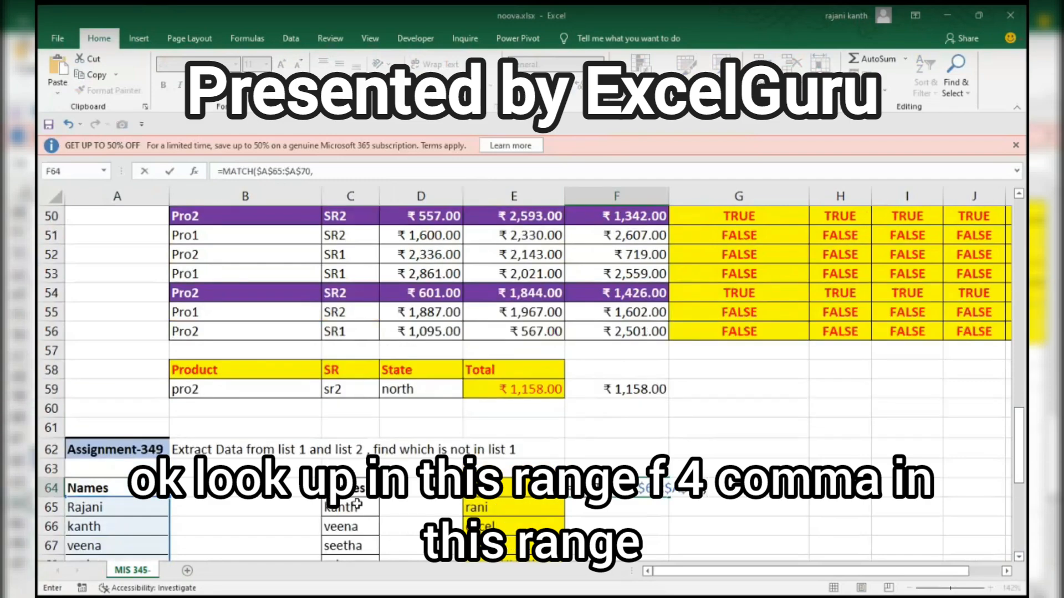
pyautogui.moveTo(350, 507); pyautogui.dragTo(356, 562)
pyautogui.scroll(-1, 357, 554)
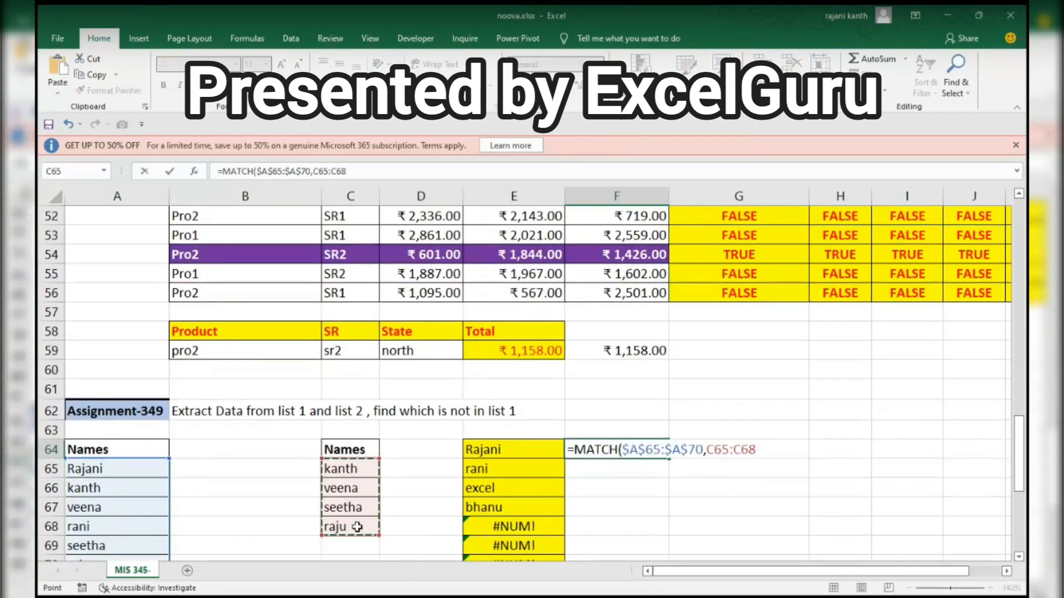
pyautogui.scroll(1, 356, 526)
pyautogui.press('F4')
pyautogui.write(',0')
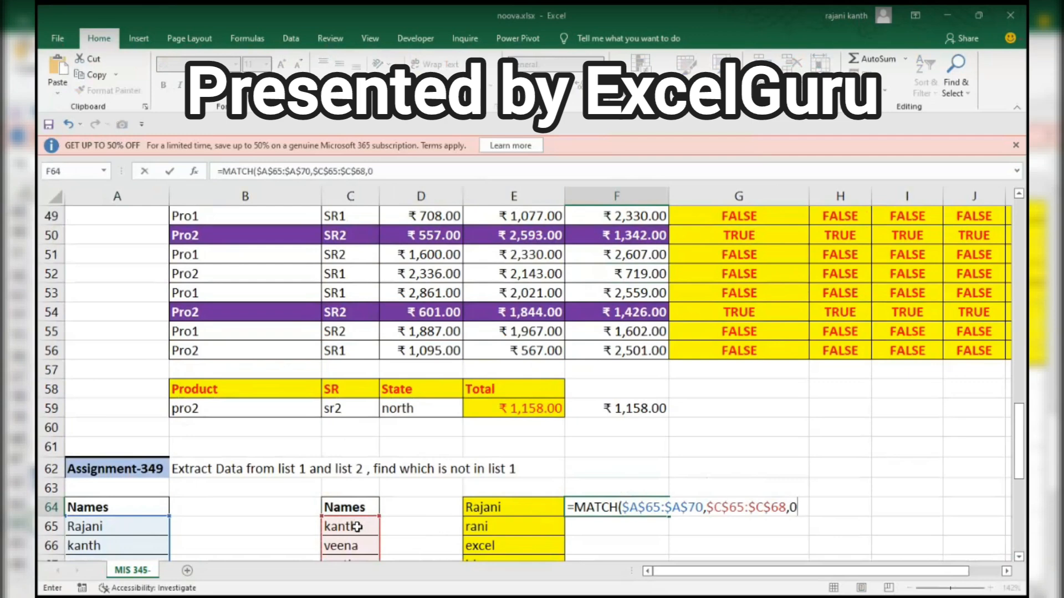
pyautogui.write(')')
pyautogui.press('F9')
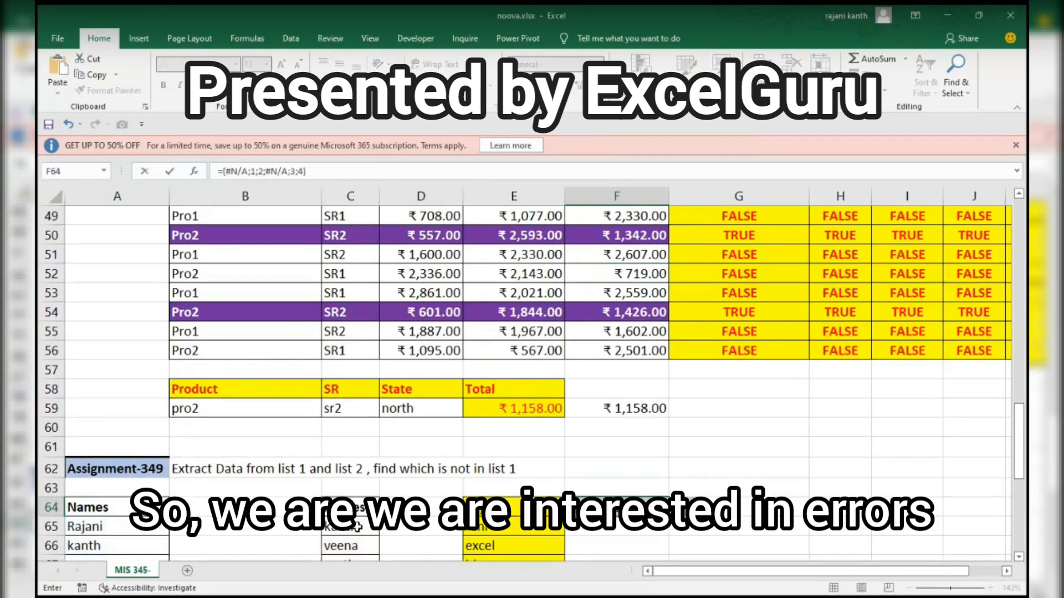
pyautogui.hotkey('ctrl', 'z')
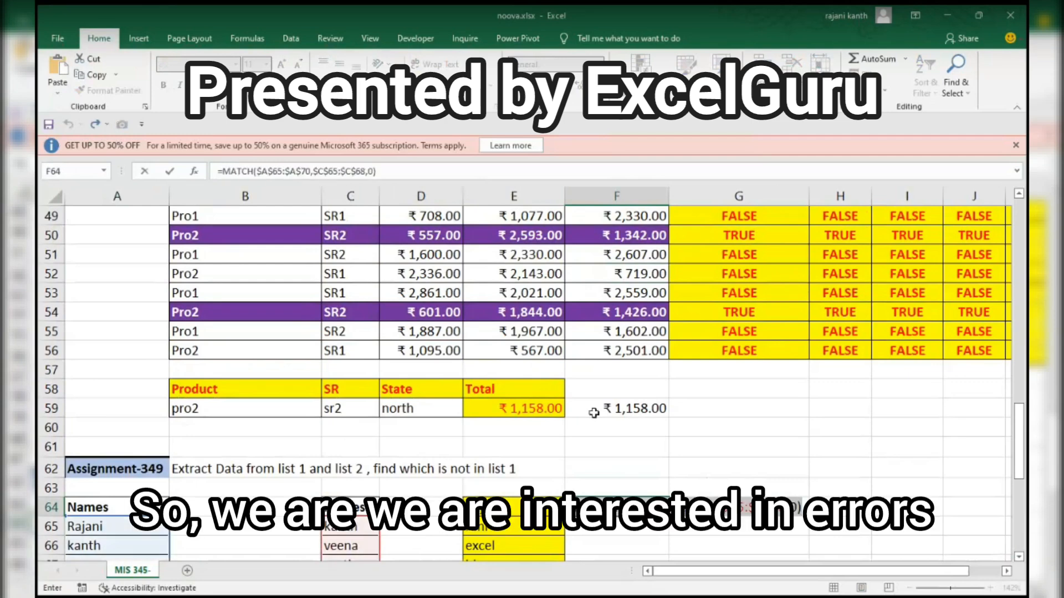
# Step: Wrap the MATCH in F64 in ISERROR, and preview its evaluated array before restoring the formula
pyautogui.click(577, 505)
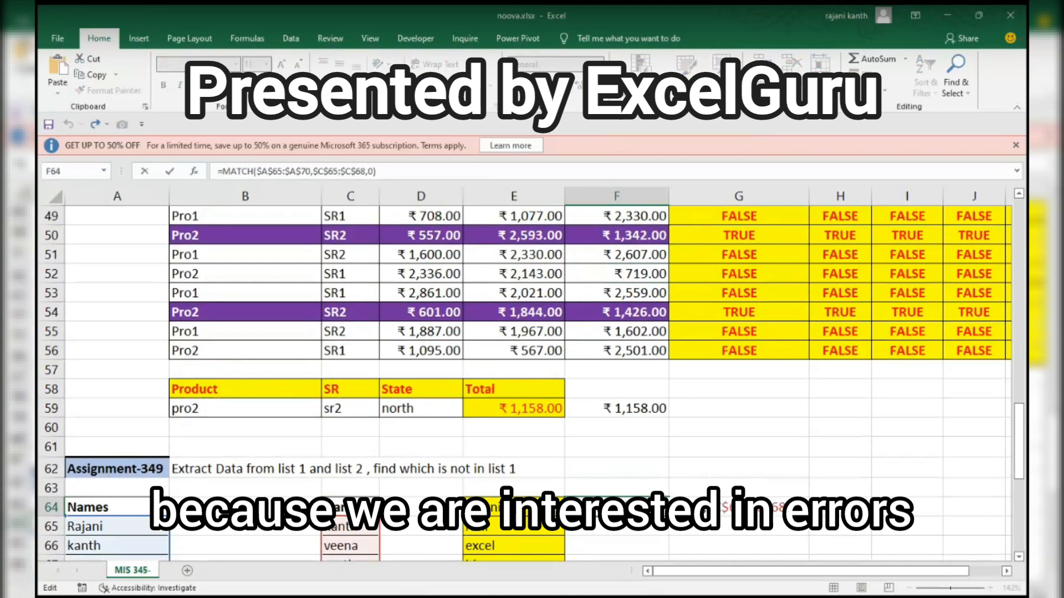
pyautogui.write('ise')
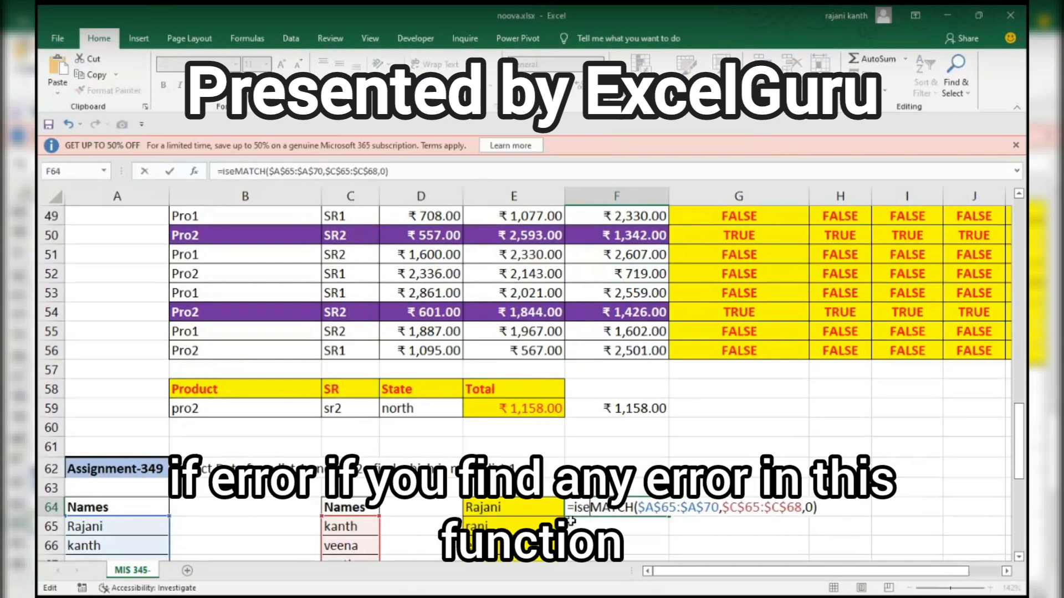
pyautogui.write('rror')
pyautogui.write('(')
pyautogui.press('End')
pyautogui.write(')')
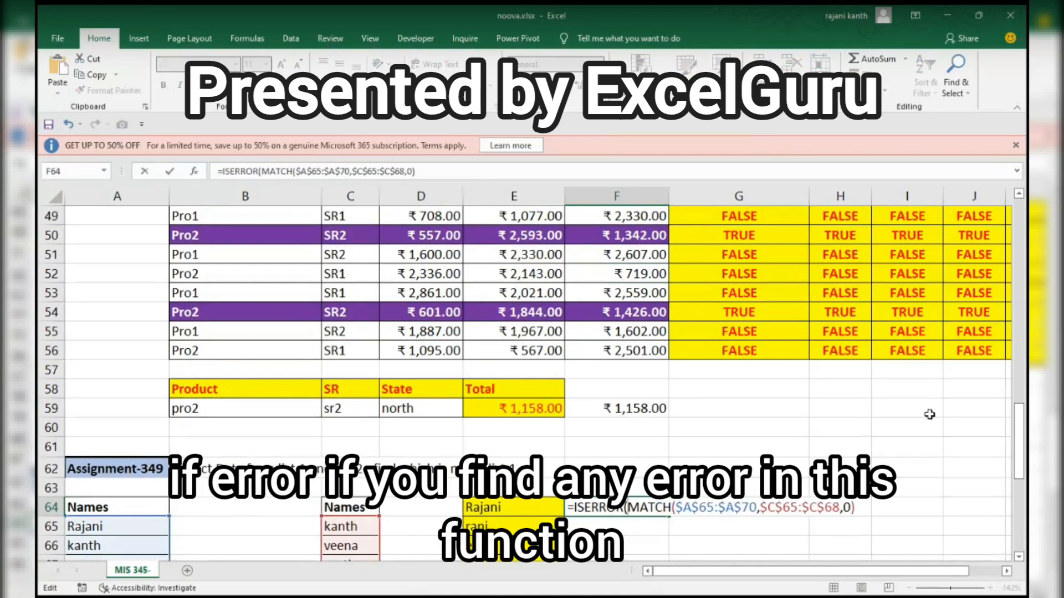
pyautogui.scroll(-1, 862, 508)
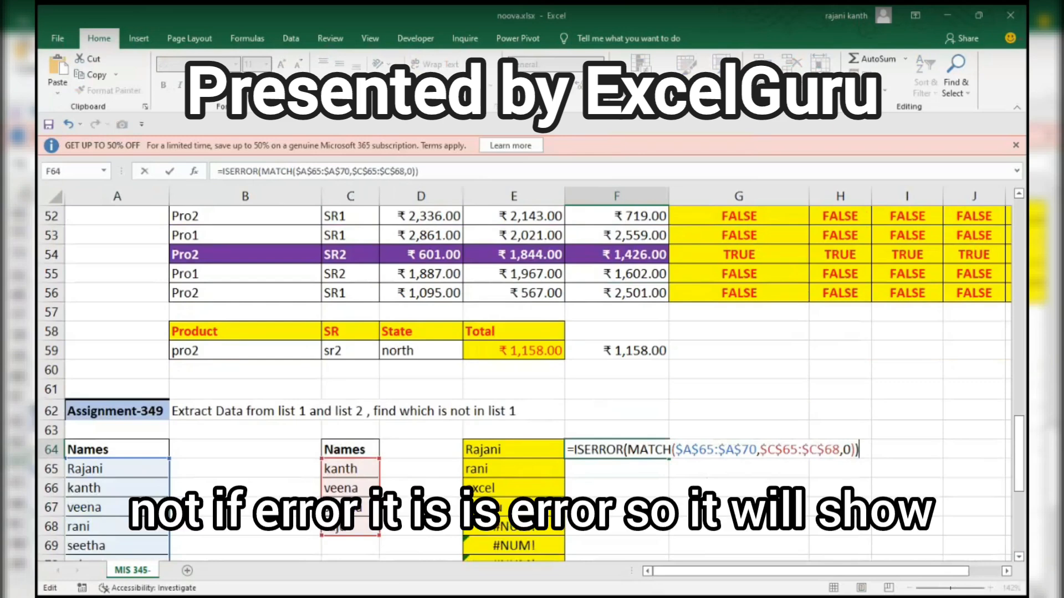
pyautogui.press('F9')
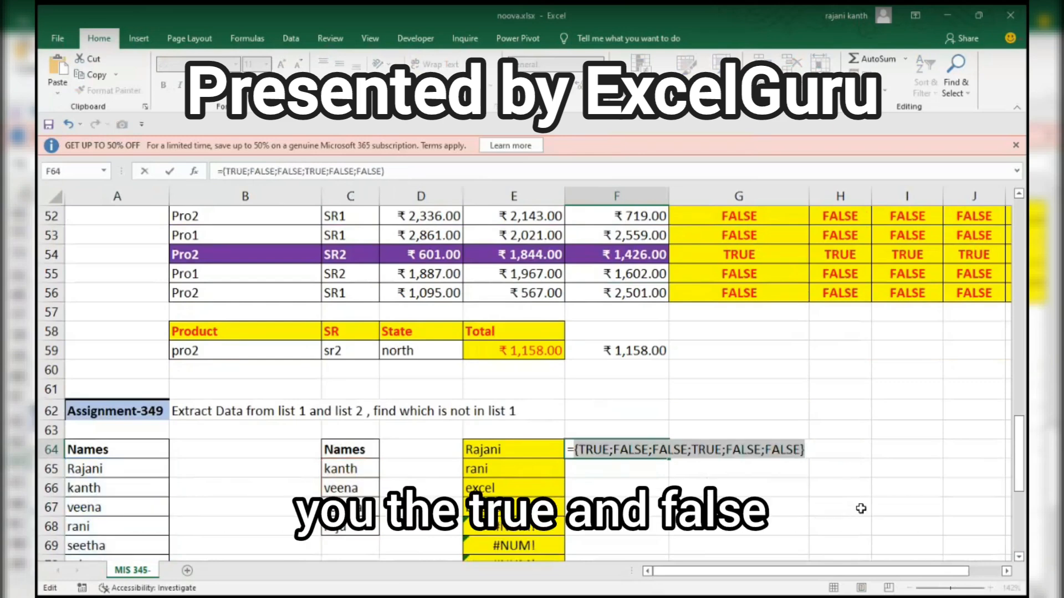
pyautogui.hotkey('ctrl', 'z')
# Step: Put an INDEX function over the absolute range $A$65:$A$72 in front of the ISERROR expression in F64
pyautogui.click(573, 450)
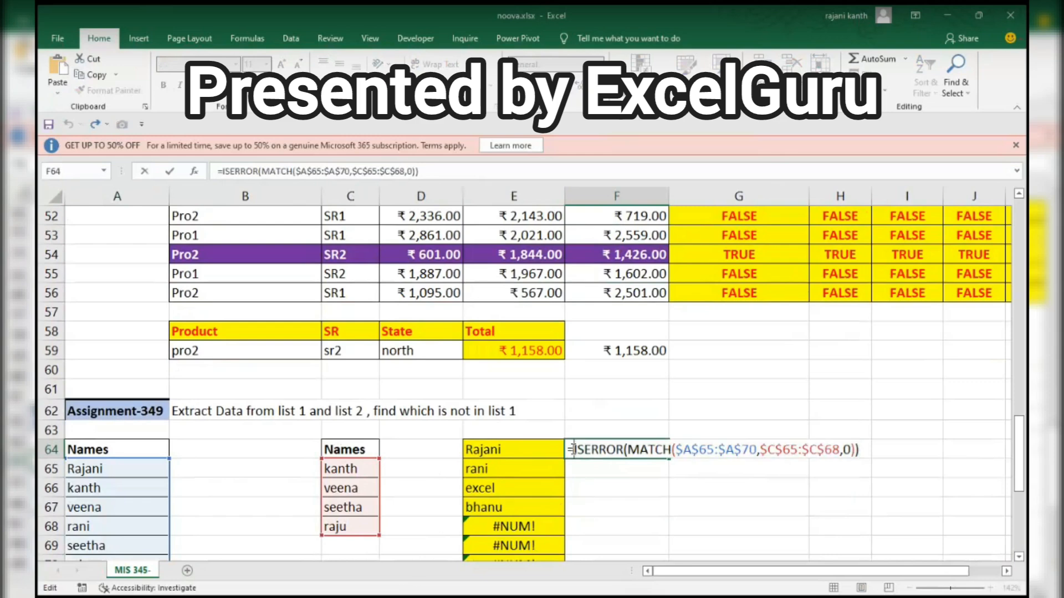
pyautogui.scroll(1, 579, 481)
pyautogui.write('INDEX(')
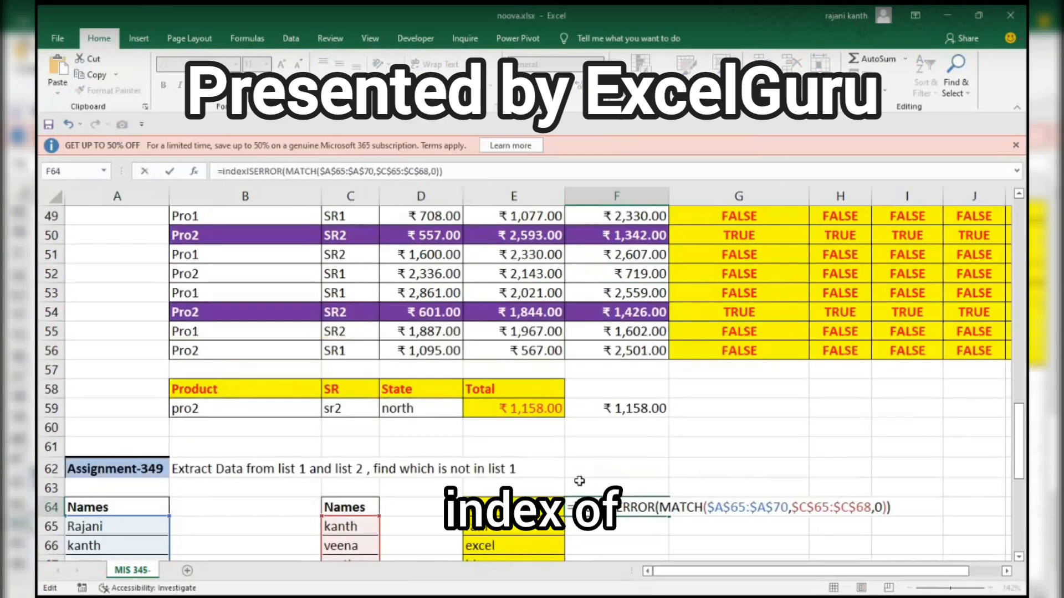
pyautogui.click(123, 526)
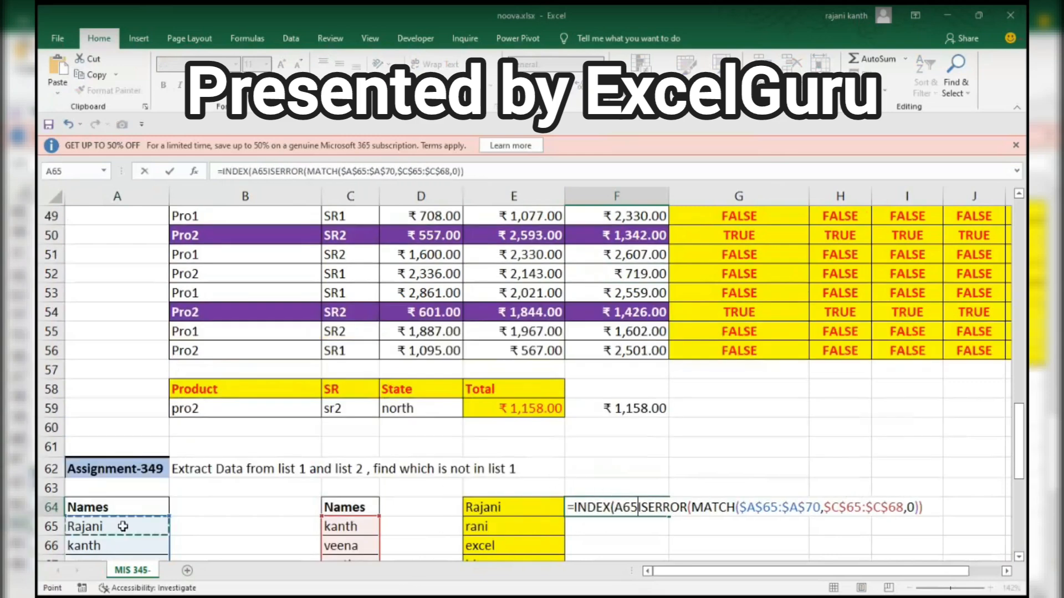
pyautogui.moveTo(123, 527); pyautogui.dragTo(123, 546)
pyautogui.press('F4')
pyautogui.write(',')
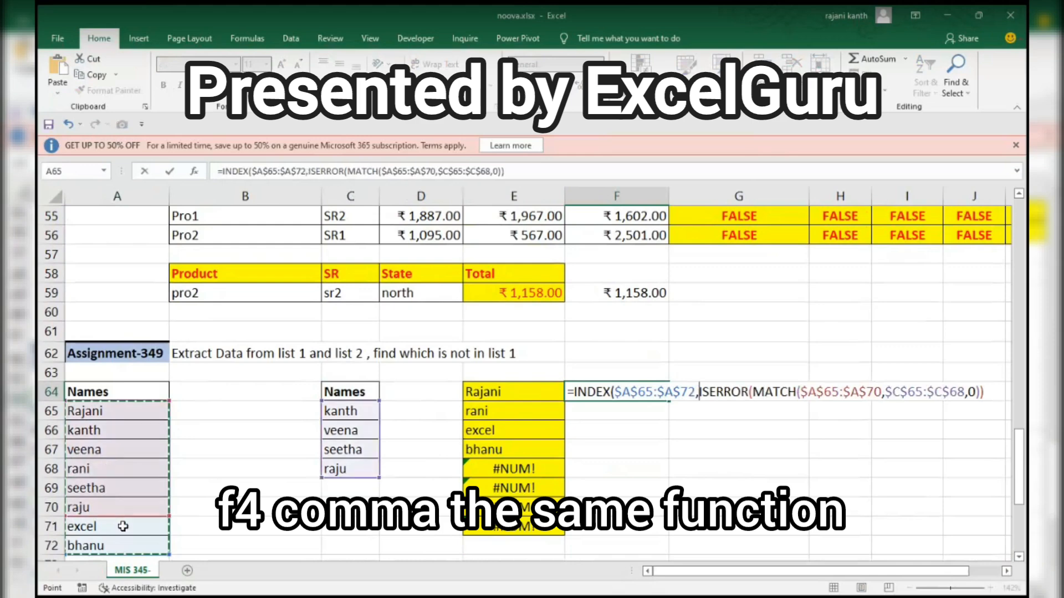
# Step: Nest the ISERROR test inside SMALL(IF( in F64 and add ROW($A$65:$A$72) as the value if true
pyautogui.write('SMALL(IF(')
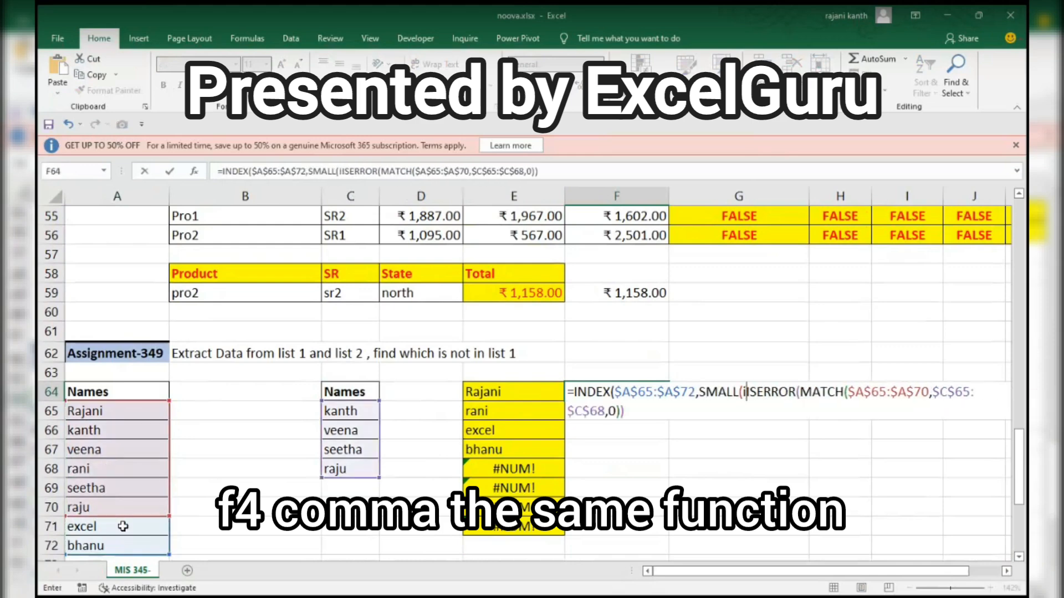
pyautogui.click(641, 412)
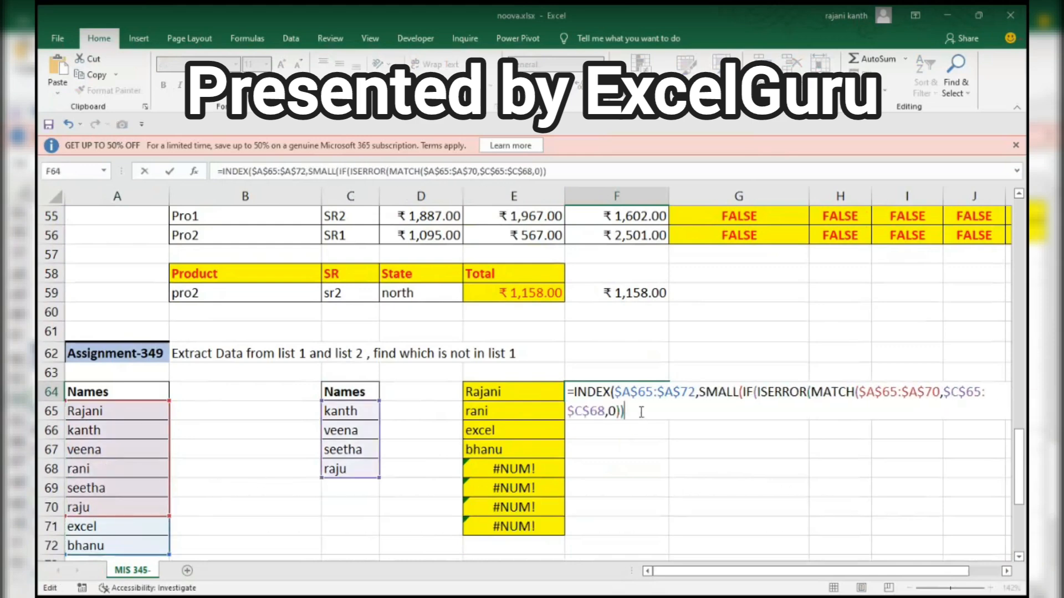
pyautogui.scroll(1, 641, 412)
pyautogui.write(',ROW(')
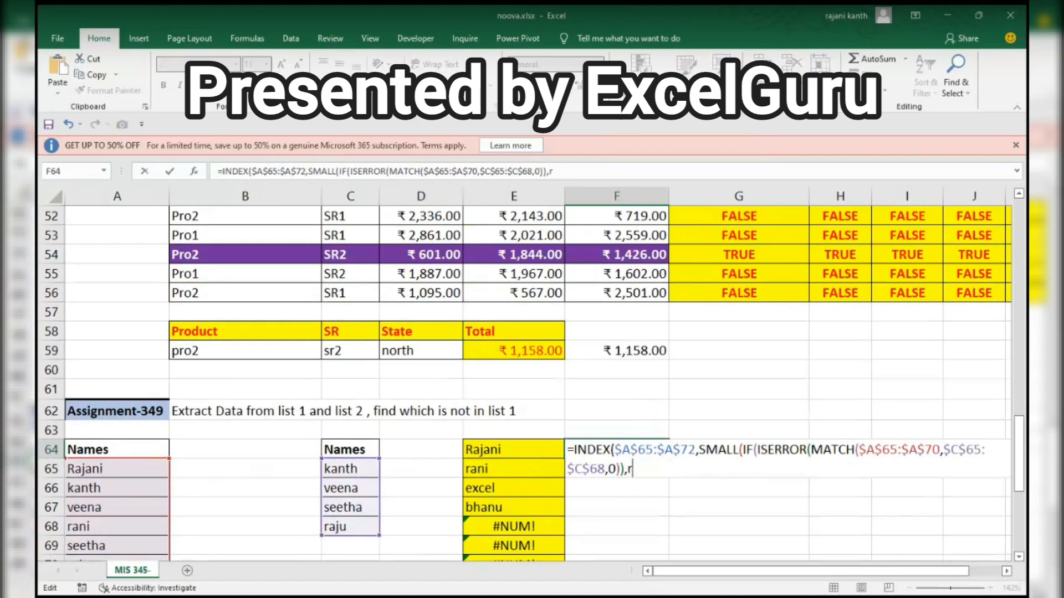
pyautogui.moveTo(130, 468)
pyautogui.mouseDown()
pyautogui.moveTo(130, 548)
pyautogui.moveTo(130, 473)
pyautogui.mouseUp()
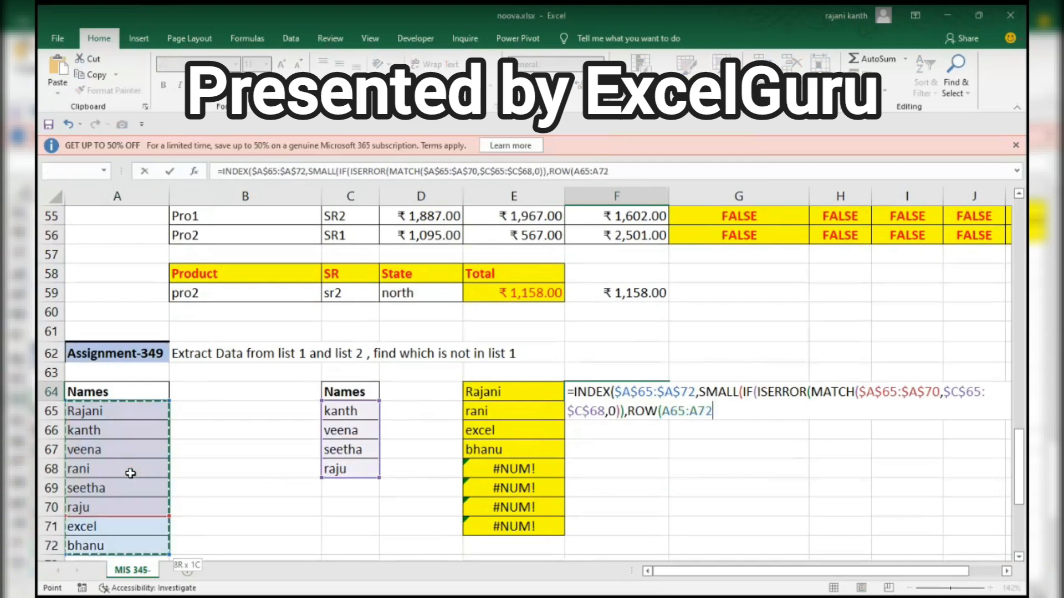
pyautogui.press('F4')
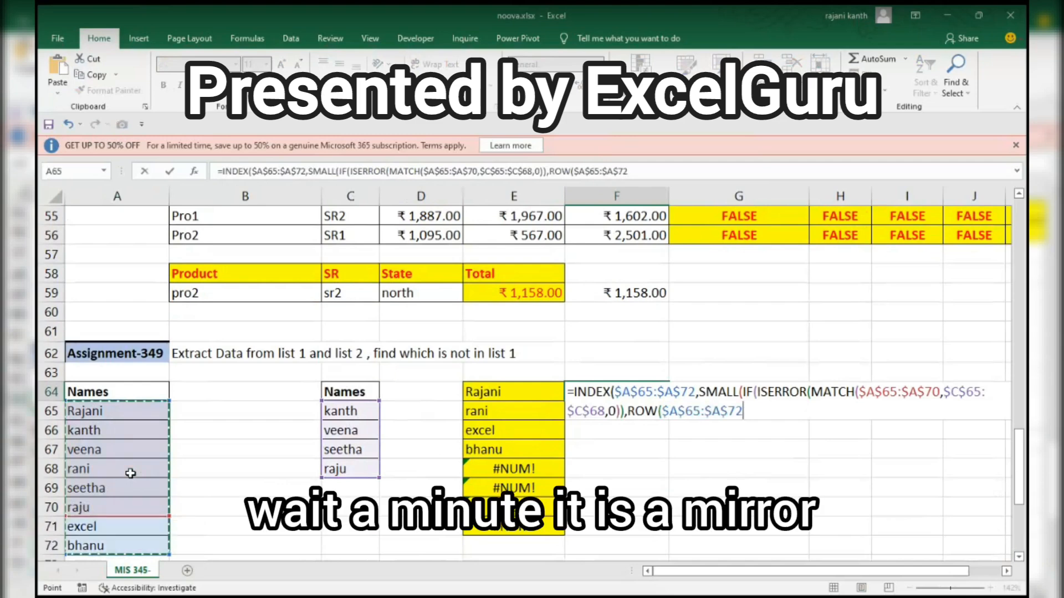
# Step: Turn the row numbers in the F64 formula into relative positions with -ROW($A$65)+1, and close the IF
pyautogui.write(')-r')
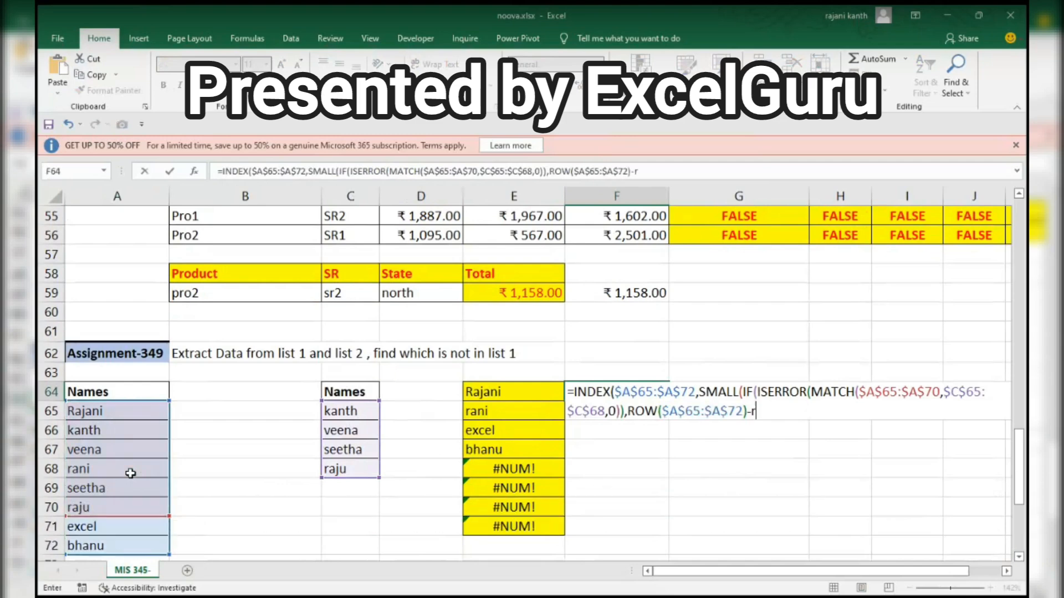
pyautogui.write('ow')
pyautogui.press('Tab')
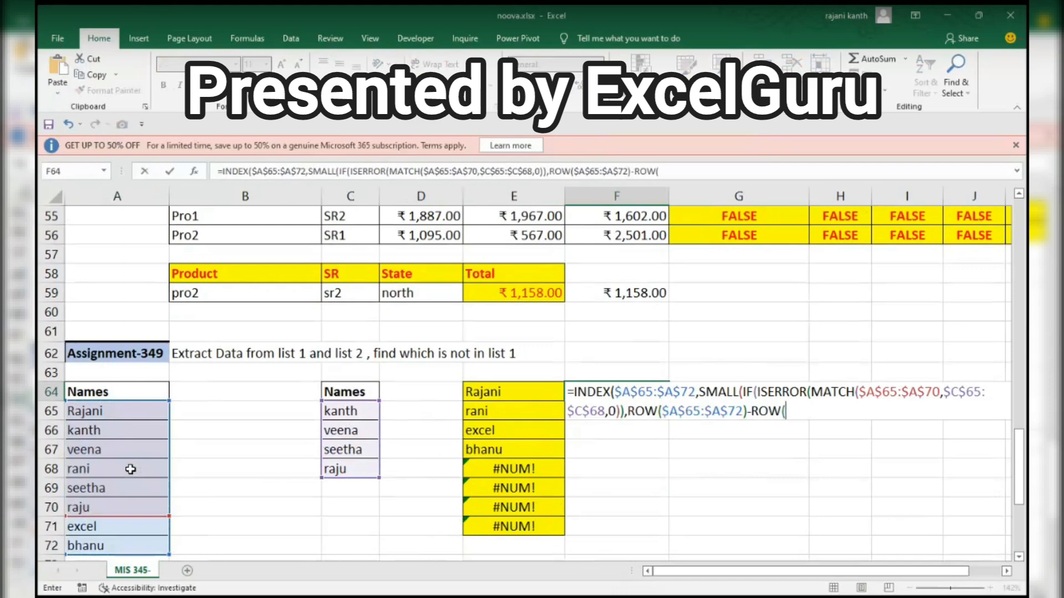
pyautogui.write('A65')
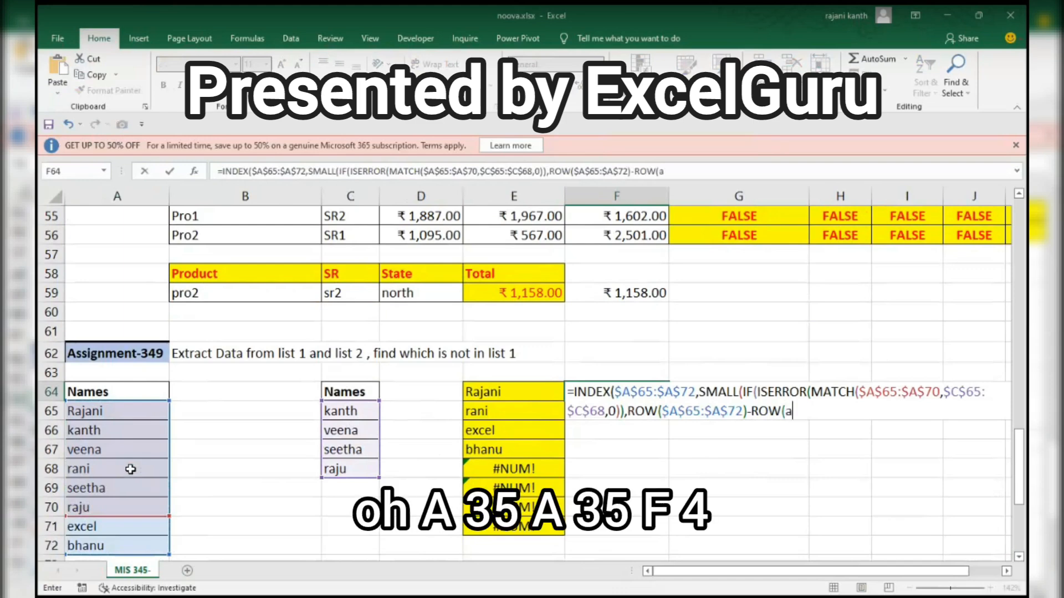
pyautogui.press('F4')
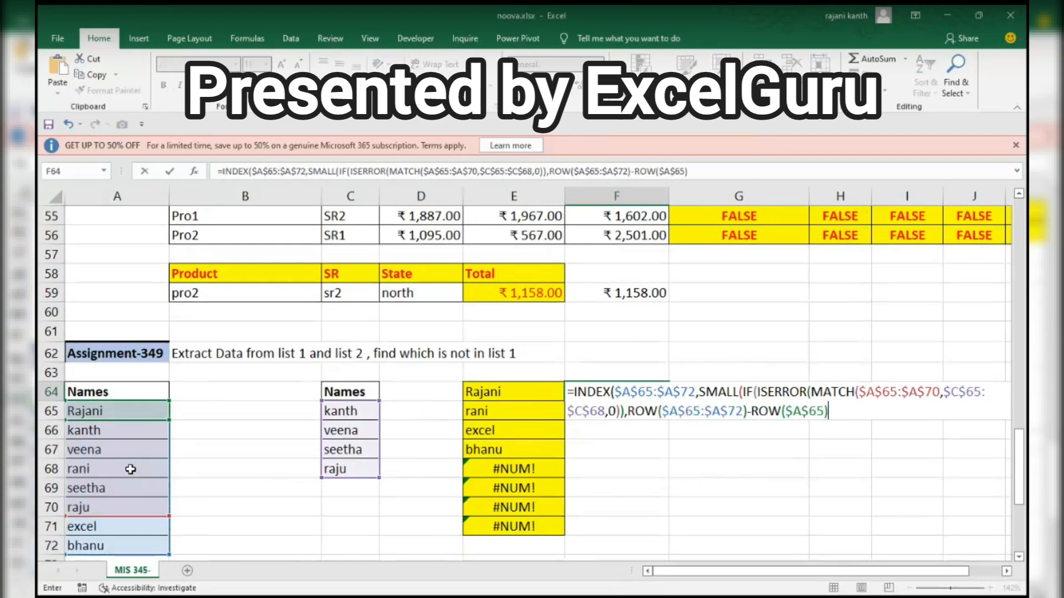
pyautogui.write(')+1)')
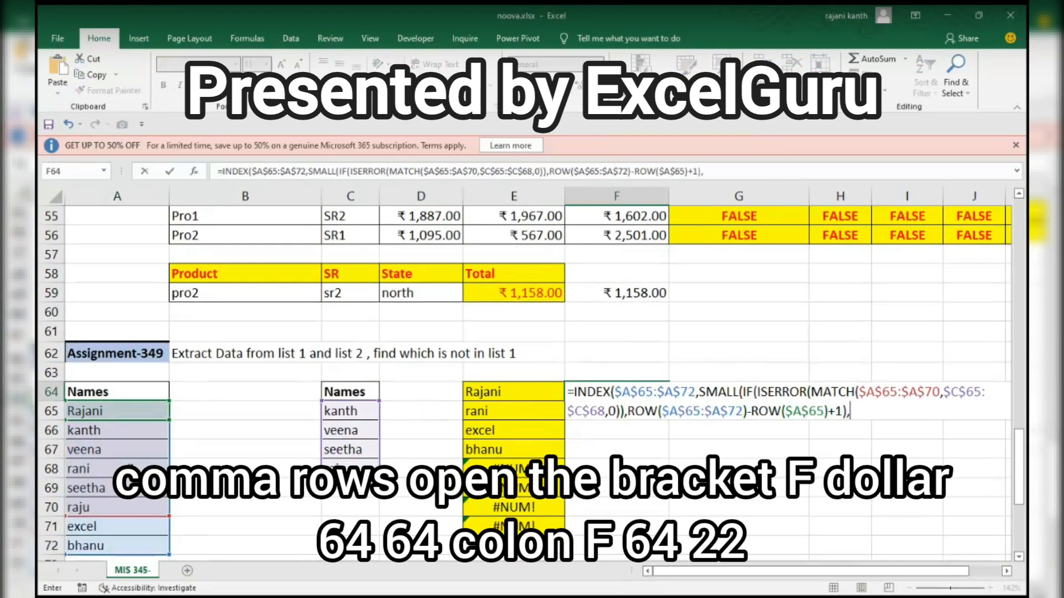
# Step: Add ROWS(F$64:F64) as the k argument of SMALL in F64, and close the remaining brackets
pyautogui.write(',rows')
pyautogui.press('Tab')
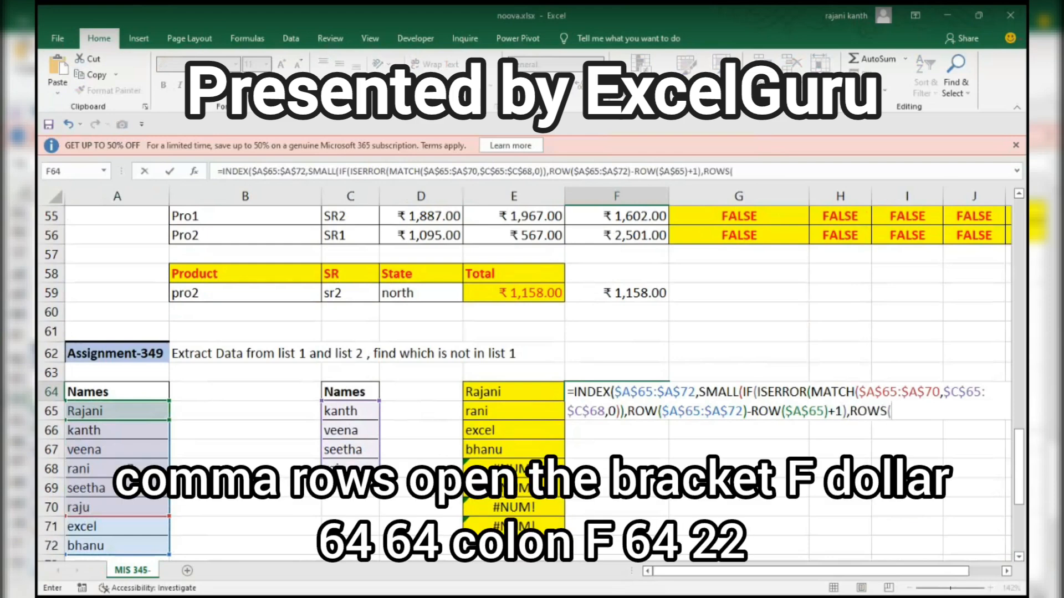
pyautogui.write('f$64')
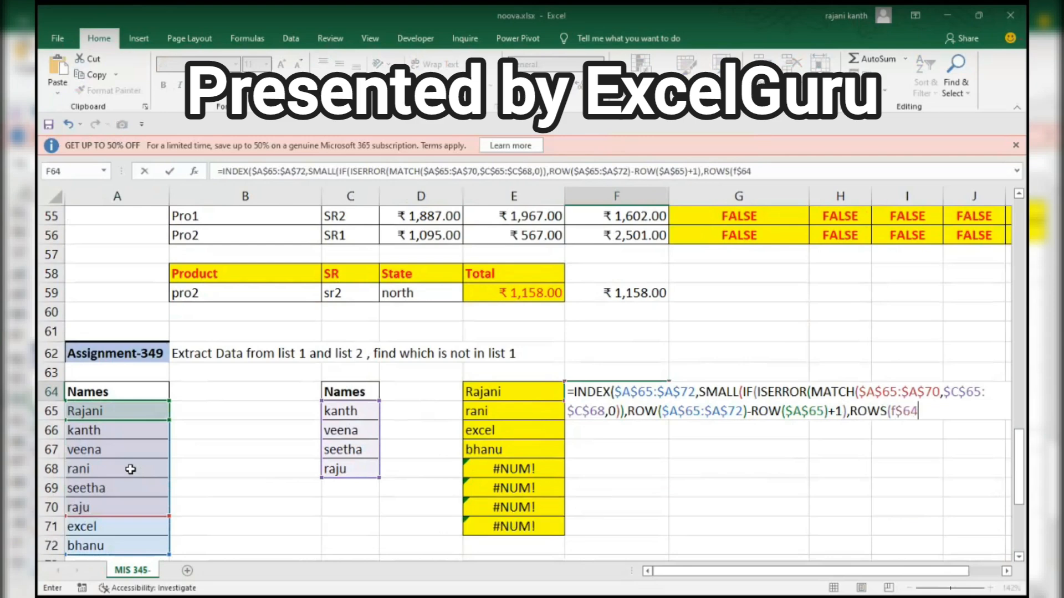
pyautogui.write(':f64)))')
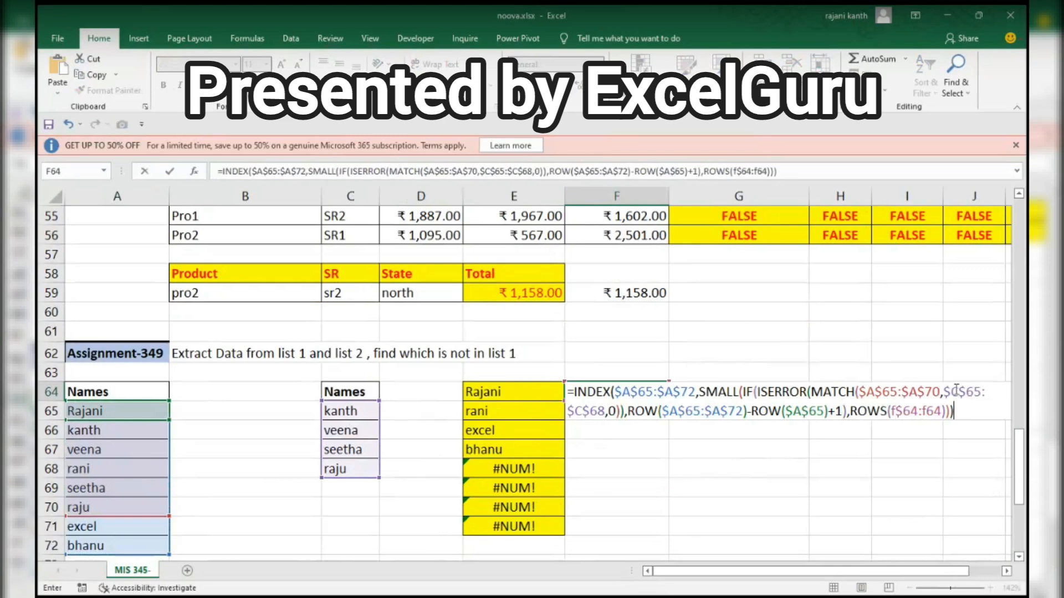
# Step: Extend the MATCH lookup range in the F64 formula to $A$65:$A$72
pyautogui.hotkey('ctrl', 'shift', 'Return')
pyautogui.scroll(1, 939, 435)
pyautogui.press('BackSpace')
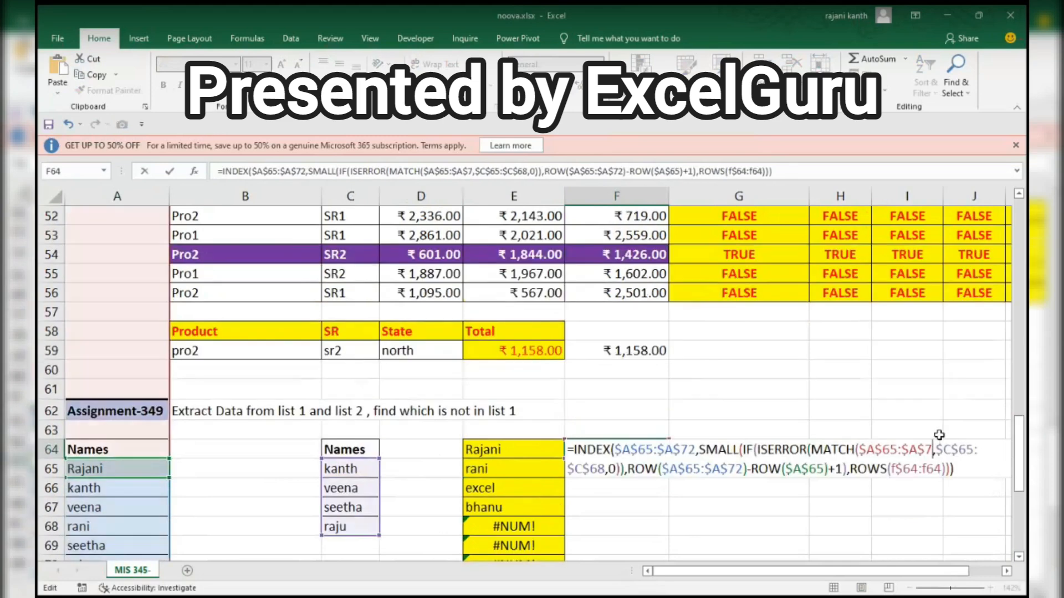
pyautogui.write('2')
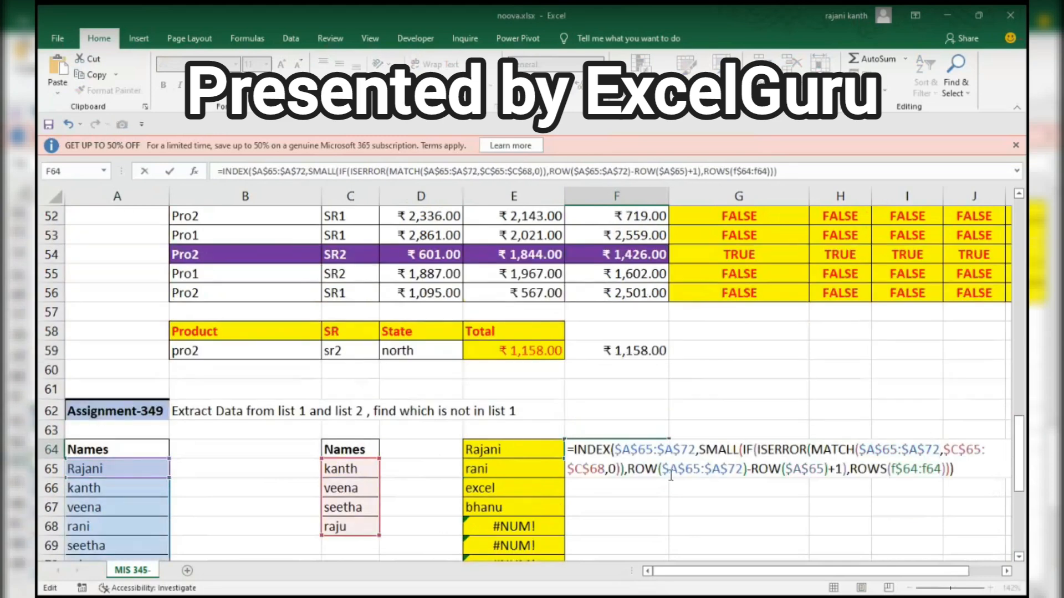
# Step: Evaluate the whole F64 formula in place to preview its result, and undo the evaluation
pyautogui.moveTo(971, 468); pyautogui.dragTo(453, 429)
pyautogui.scroll(1, 453, 429)
pyautogui.press('F9')
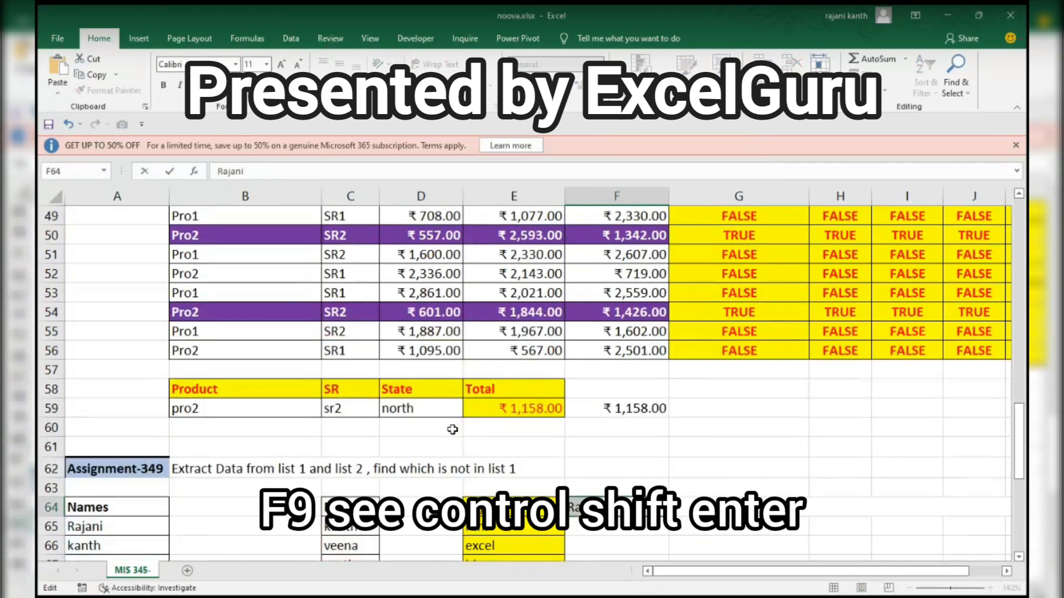
pyautogui.hotkey('ctrl', 'z')
# Step: Commit the F64 formula as an array formula and fill it down to F71
pyautogui.hotkey('ctrl', 'shift', 'Return')
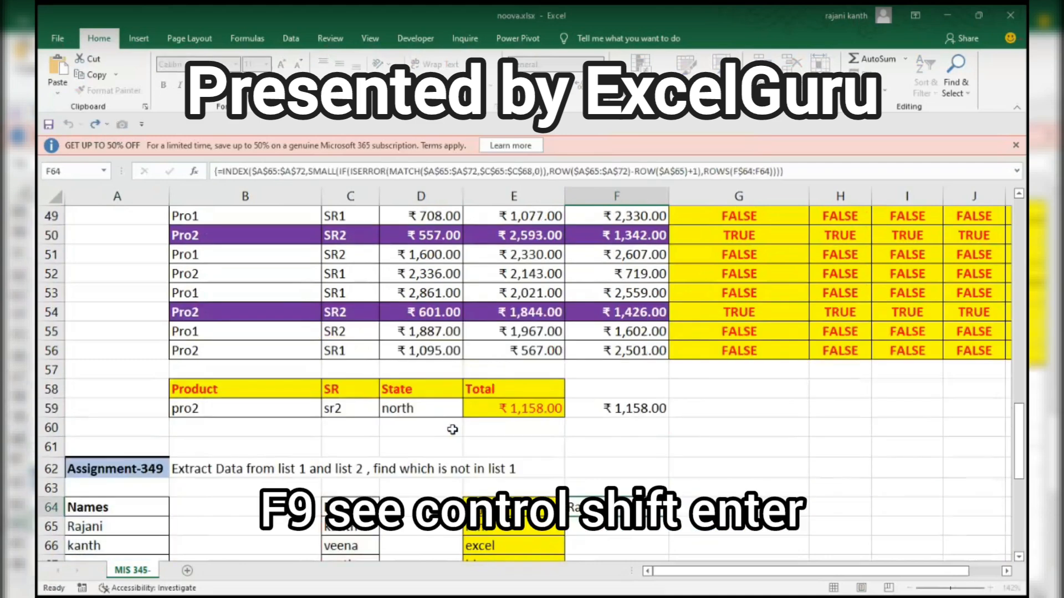
pyautogui.moveTo(1021, 430); pyautogui.dragTo(1022, 455)
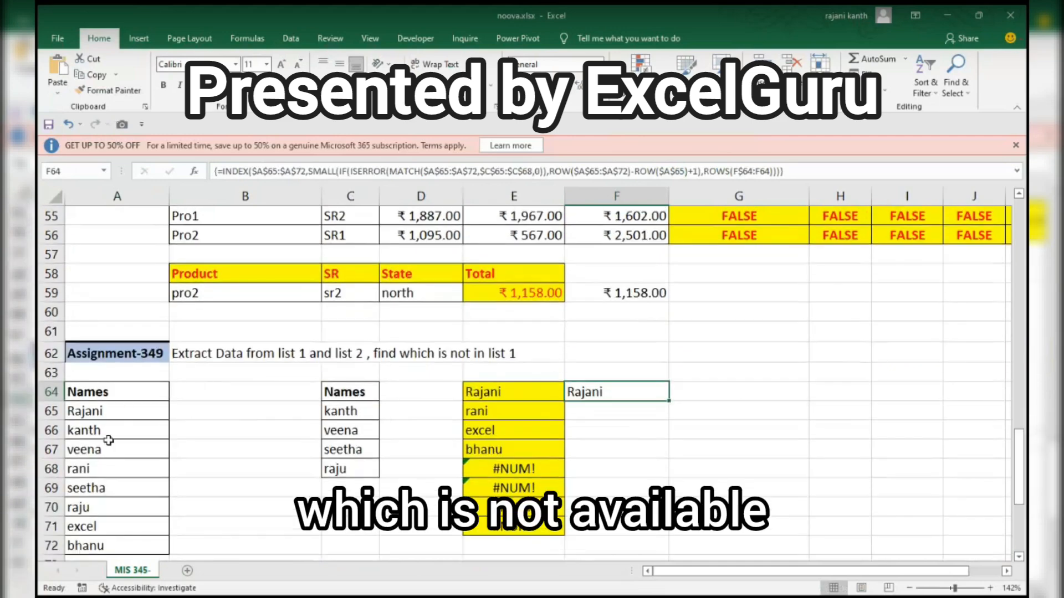
pyautogui.doubleClick(669, 401)
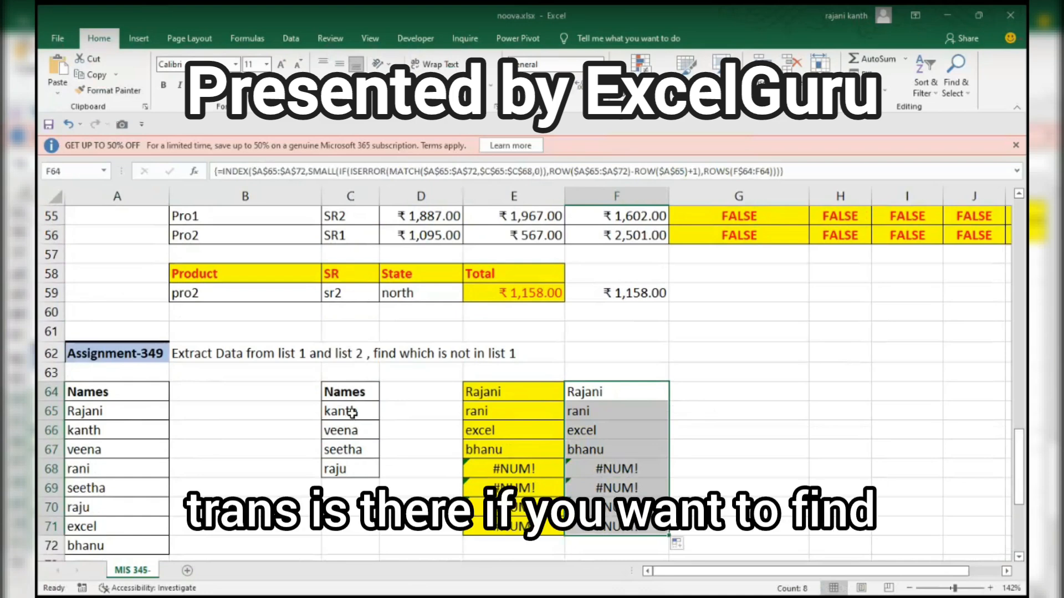
# Step: Copy the array formula from F64 into G64
pyautogui.click(598, 393)
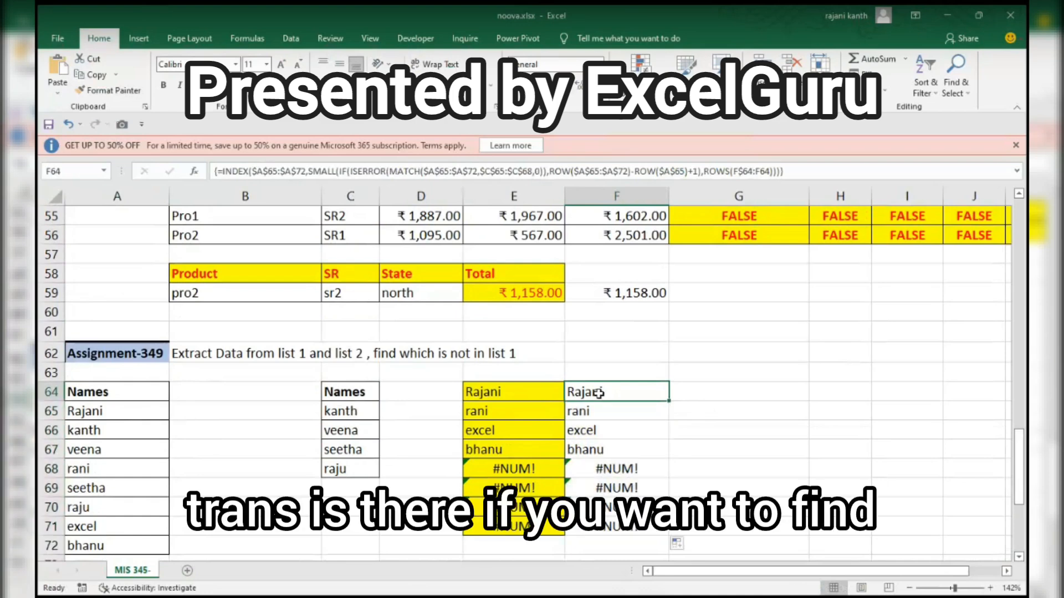
pyautogui.doubleClick(598, 392)
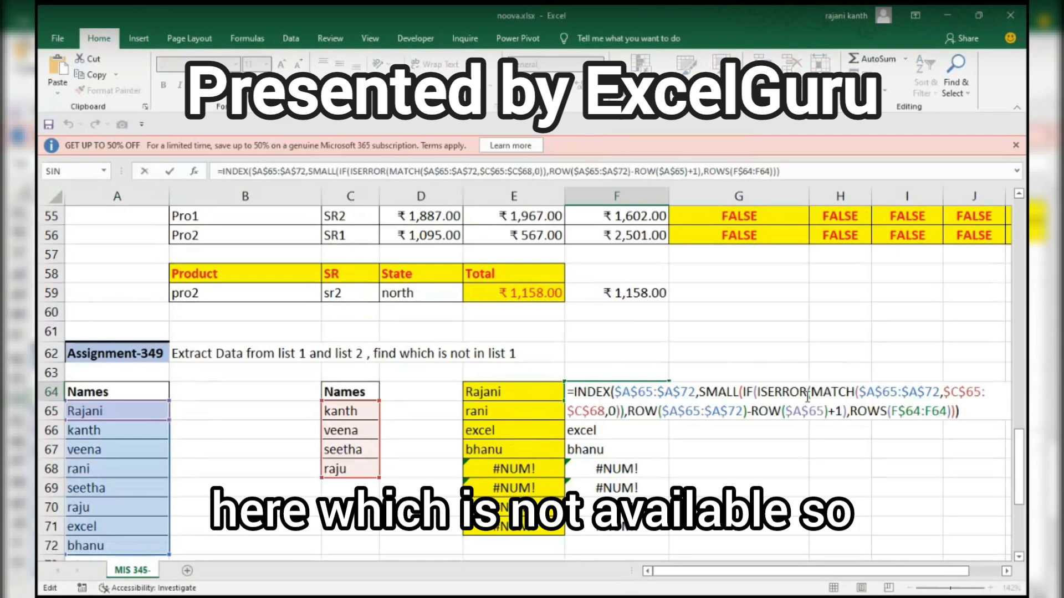
pyautogui.hotkey('ctrl', 'shift', 'Return')
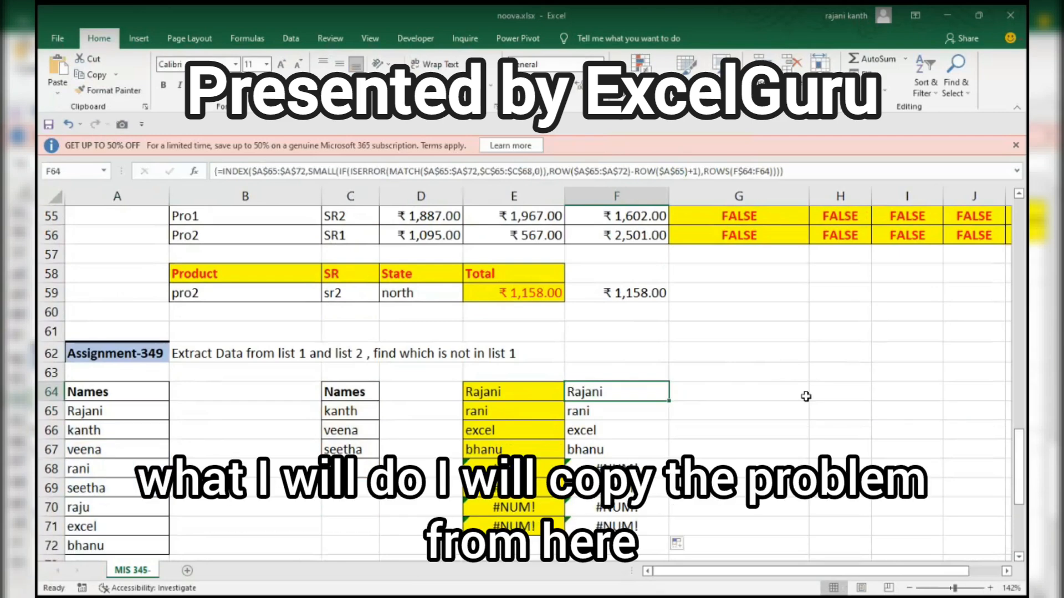
pyautogui.hotkey('ctrl', 'c')
pyautogui.click(806, 397)
pyautogui.hotkey('ctrl', 'v')
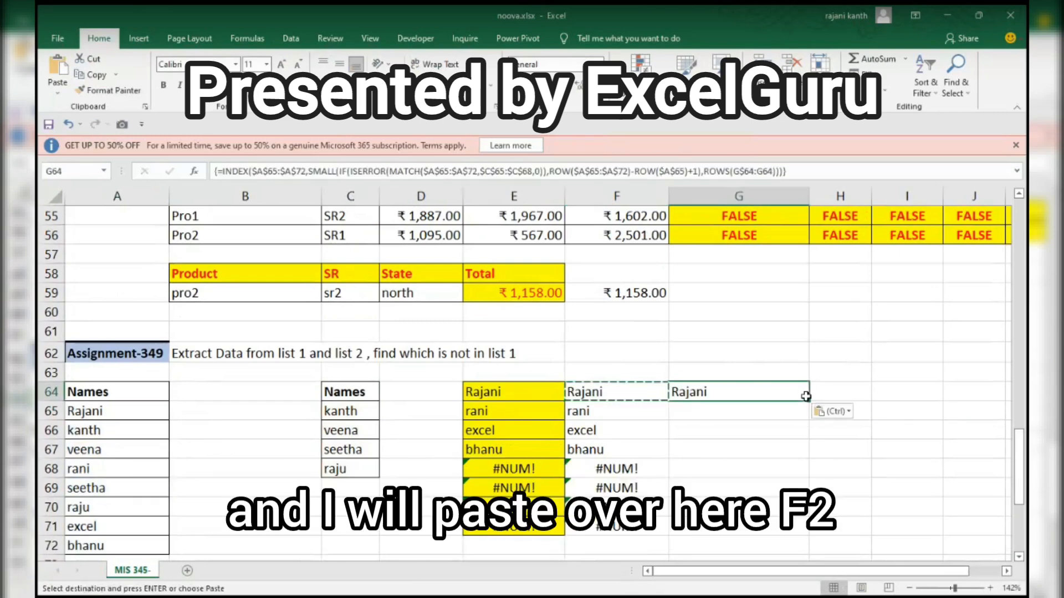
# Step: Replace ISERROR with ISNUMBER in the G64 formula, keeping it an array formula, and fill it down to G71
pyautogui.press('F2')
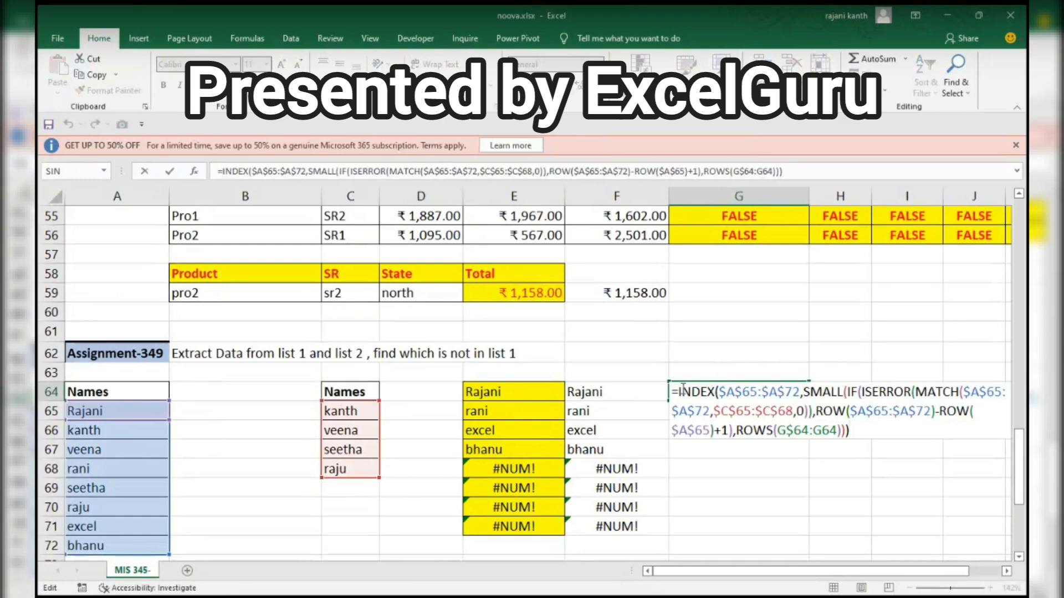
pyautogui.doubleClick(886, 391)
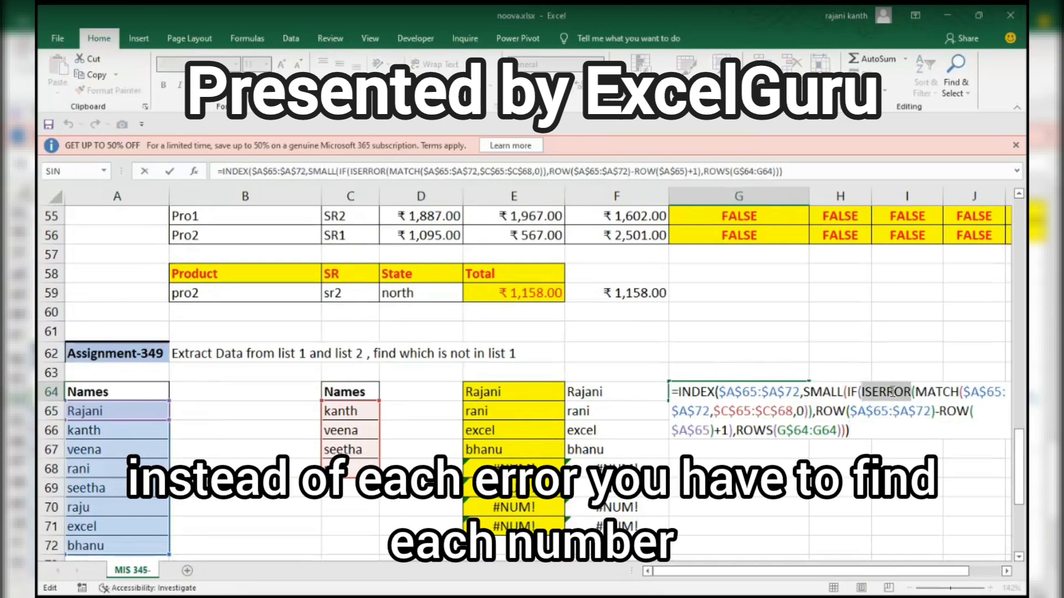
pyautogui.write('isnumber')
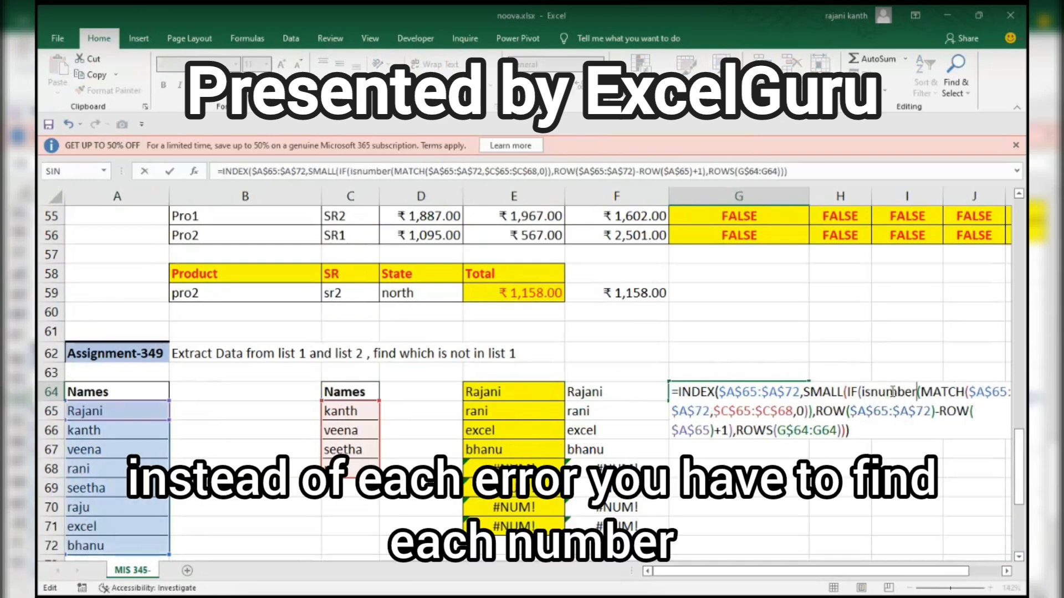
pyautogui.hotkey('ctrl', 'shift', 'Return')
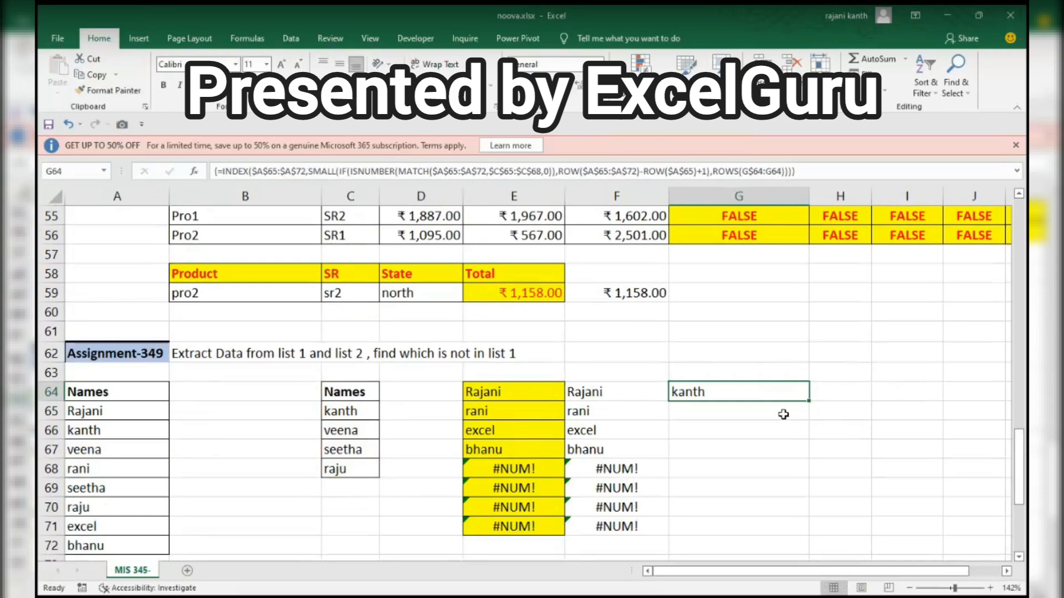
pyautogui.doubleClick(808, 400)
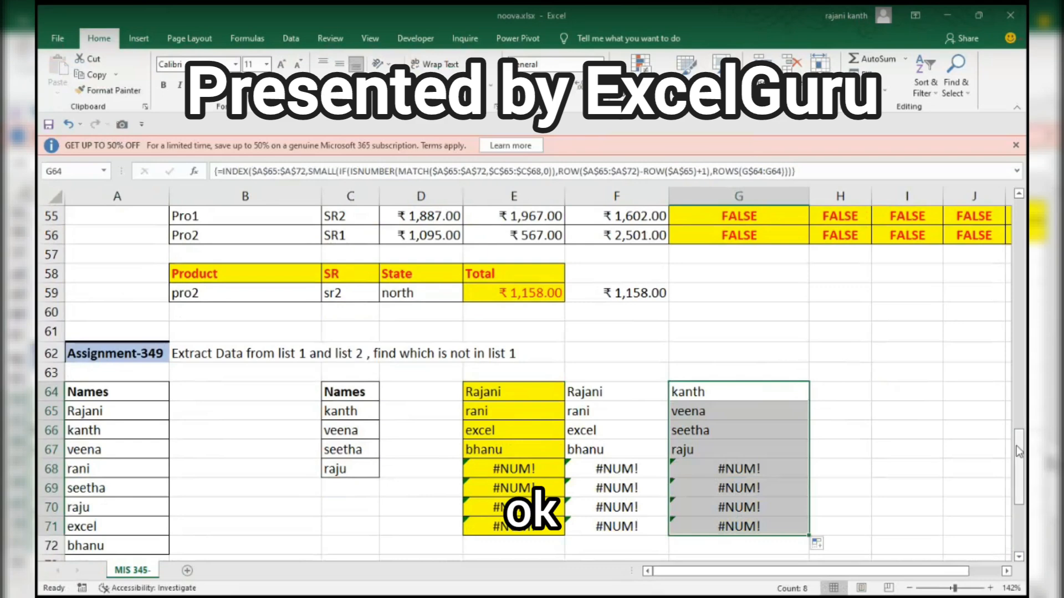
# Step: Set the month in E74 of Assignment-350 to apr
pyautogui.moveTo(1018, 452); pyautogui.dragTo(1022, 520)
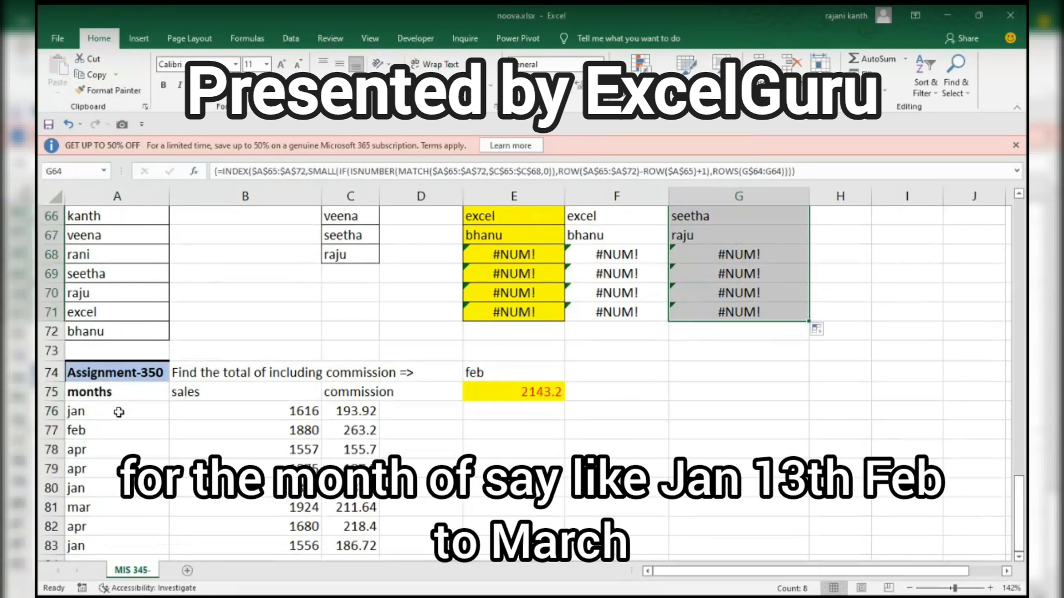
pyautogui.click(489, 374)
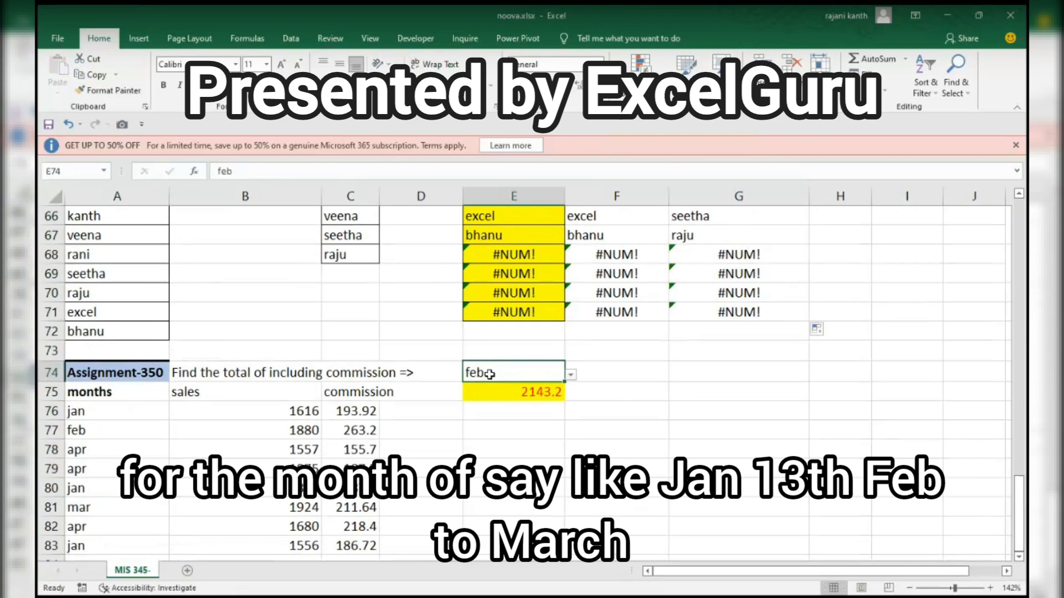
pyautogui.hotkey('alt', 'Down')
pyautogui.press('Down')
pyautogui.press('Down')
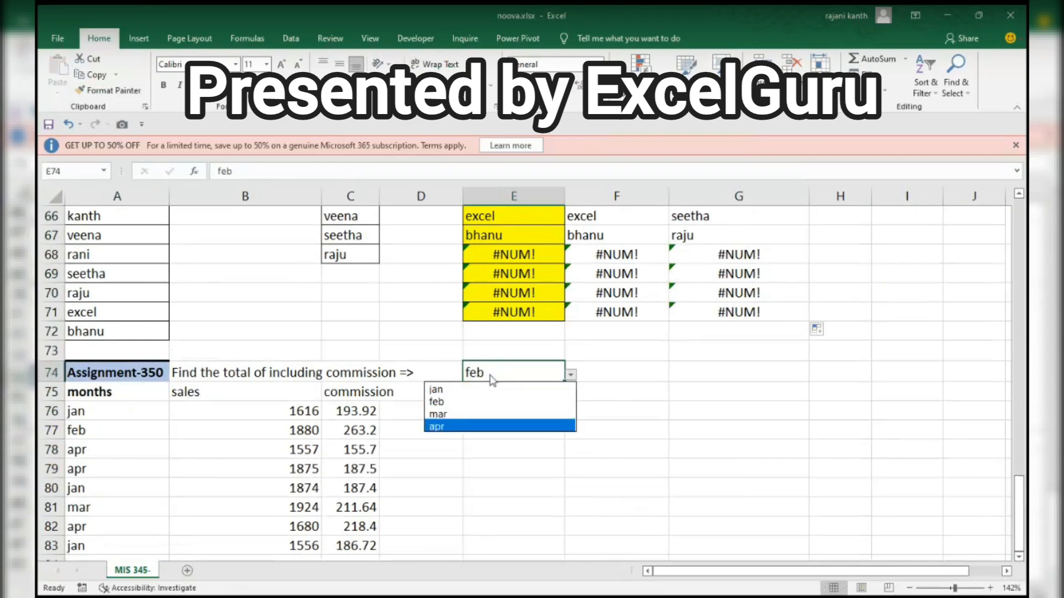
pyautogui.press('Return')
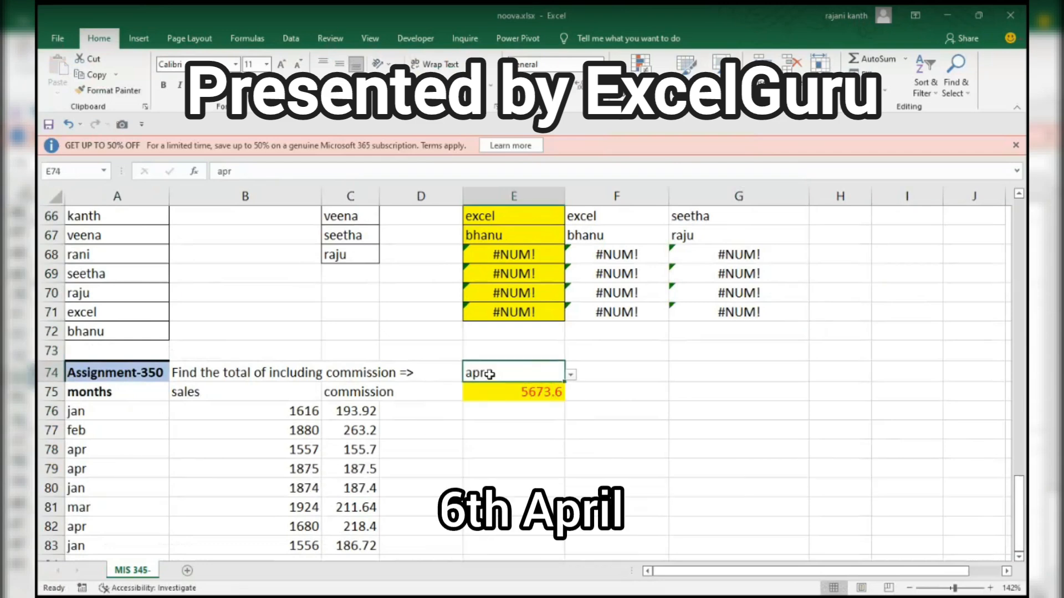
# Step: Start a formula in F75 with the months range as the absolute reference $A$76:$A$83
pyautogui.press('Left')
pyautogui.press('Left')
pyautogui.press('Down')
pyautogui.press('Right')
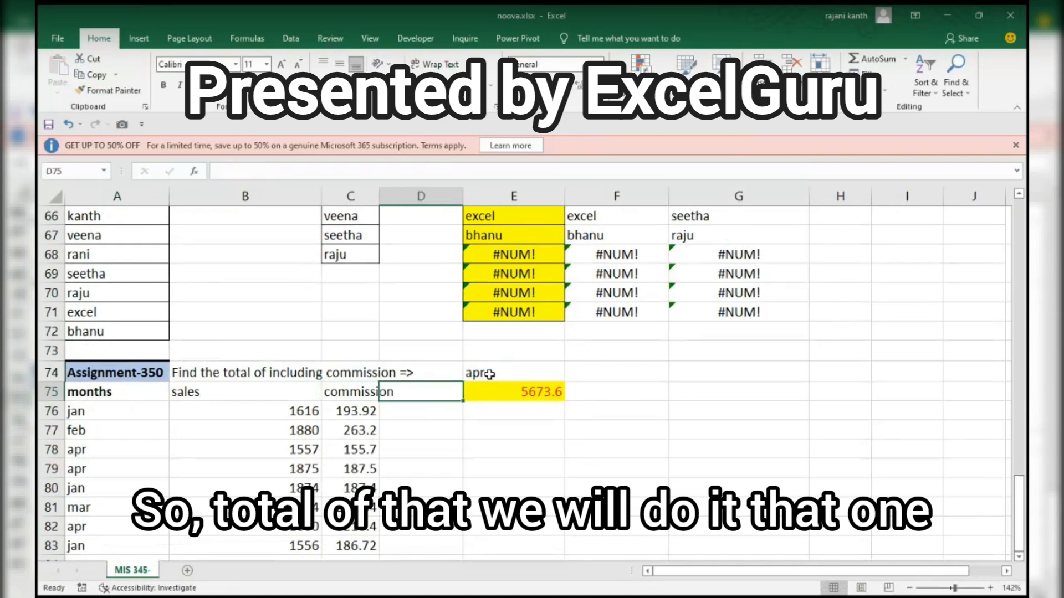
pyautogui.press('Right')
pyautogui.press('Right')
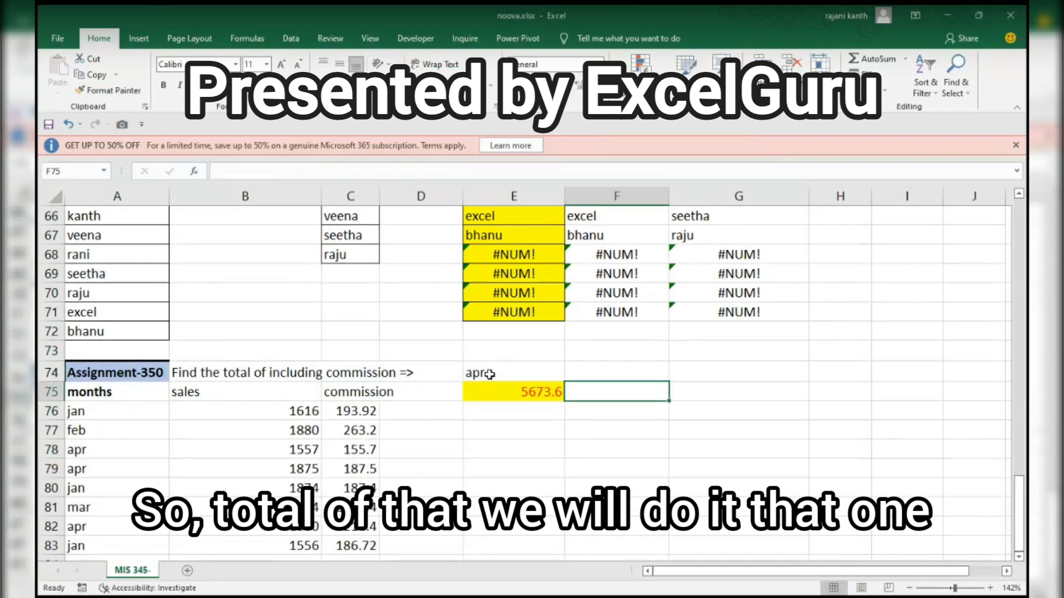
pyautogui.write('=')
pyautogui.press('Left')
pyautogui.press('Left')
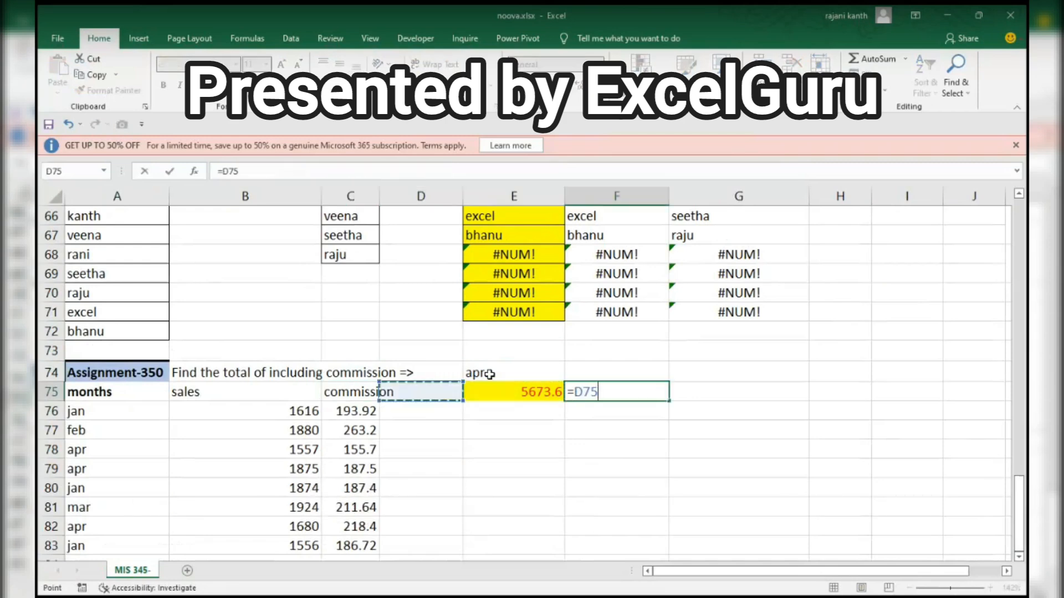
pyautogui.press('Left')
pyautogui.press('Left')
pyautogui.press('Left')
pyautogui.press('Down')
pyautogui.hotkey('ctrl', 'shift', 'Down')
pyautogui.press('F4')
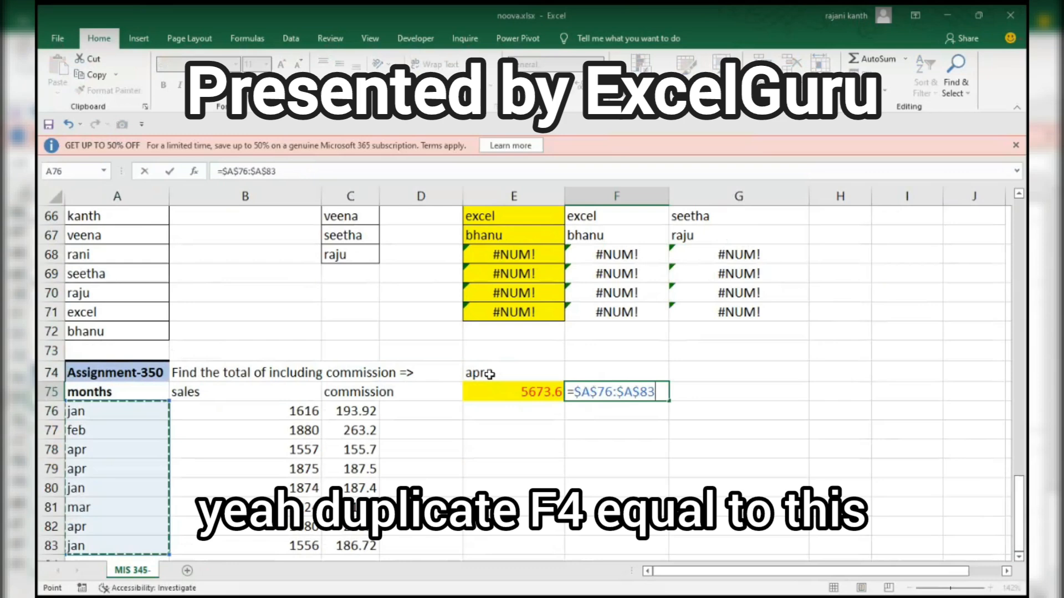
# Step: Compare the months range in the F75 formula with E74 and enclose the comparison in parentheses
pyautogui.write('=')
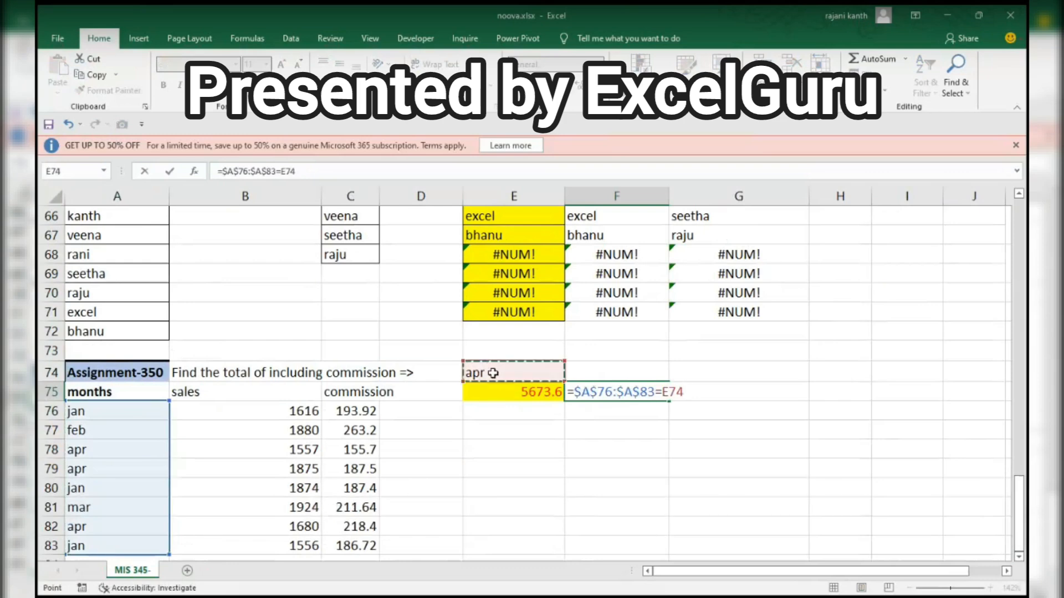
pyautogui.write(')')
pyautogui.scroll(-2, 570, 361)
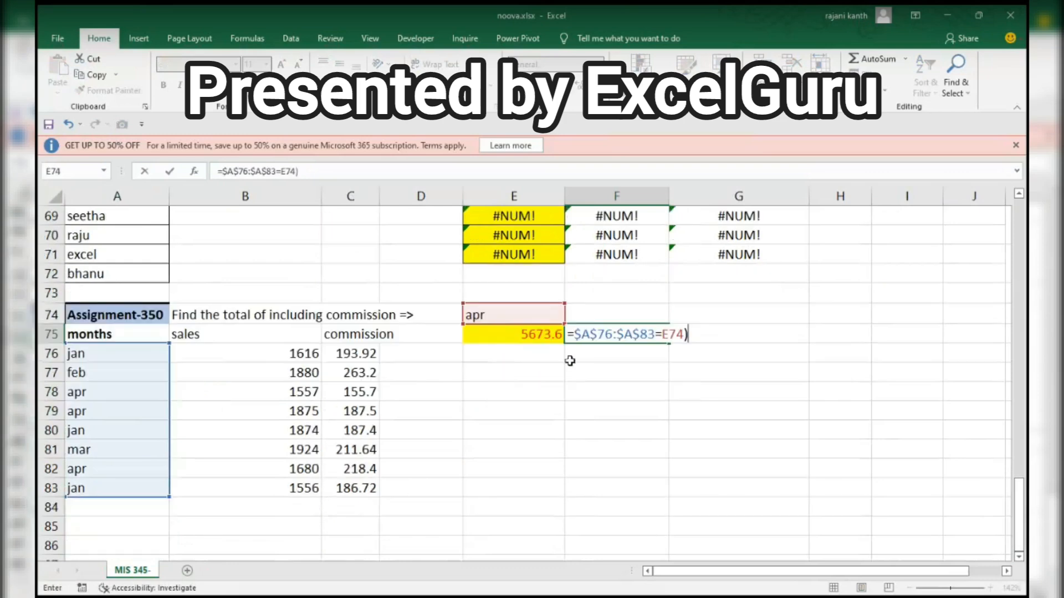
pyautogui.click(581, 272)
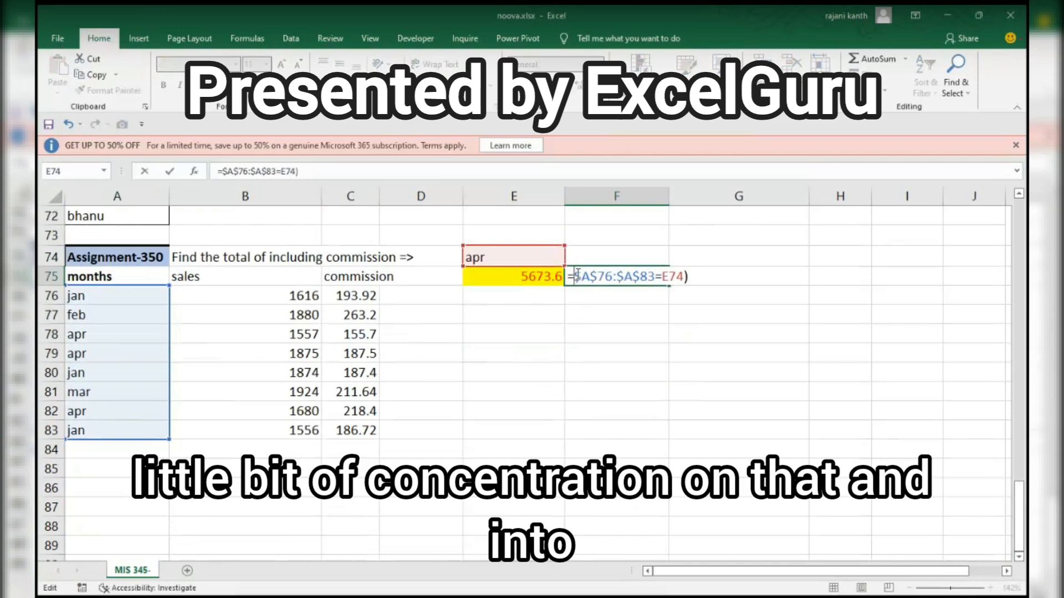
pyautogui.write('(')
pyautogui.press('End')
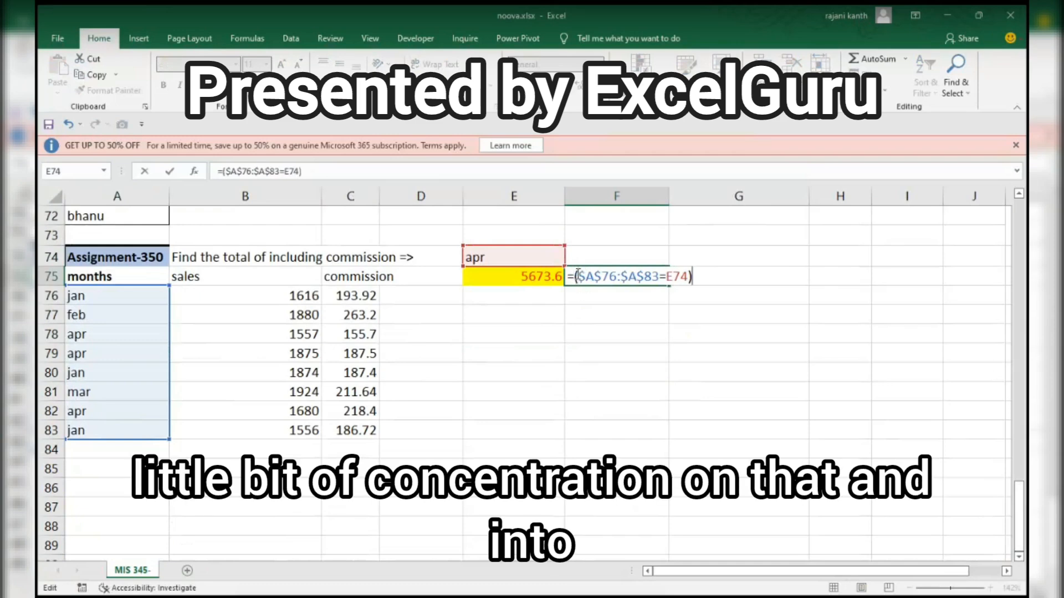
# Step: Multiply the month comparison in F75 by the sum of sales and commission, (B76:B83+C76:C83)
pyautogui.write('*(')
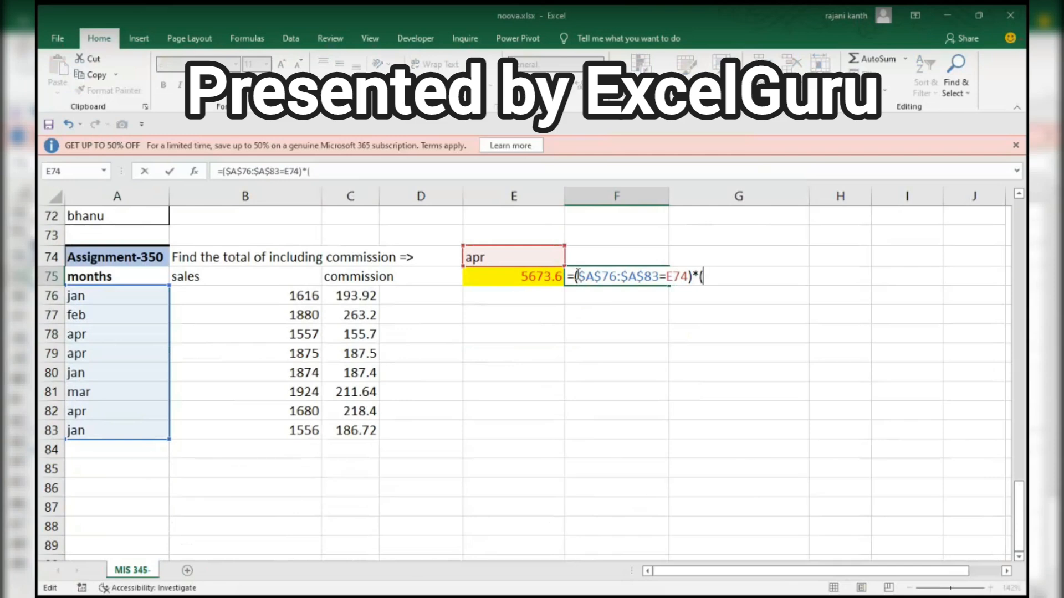
pyautogui.moveTo(304, 294); pyautogui.dragTo(306, 432)
pyautogui.write('+')
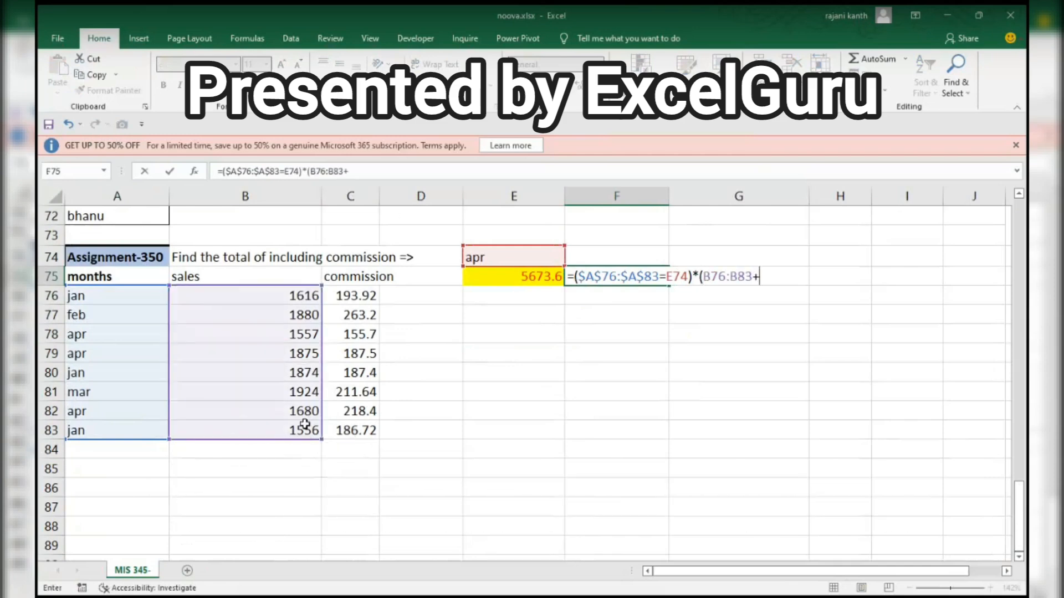
pyautogui.moveTo(352, 299); pyautogui.dragTo(355, 431)
pyautogui.write(')')
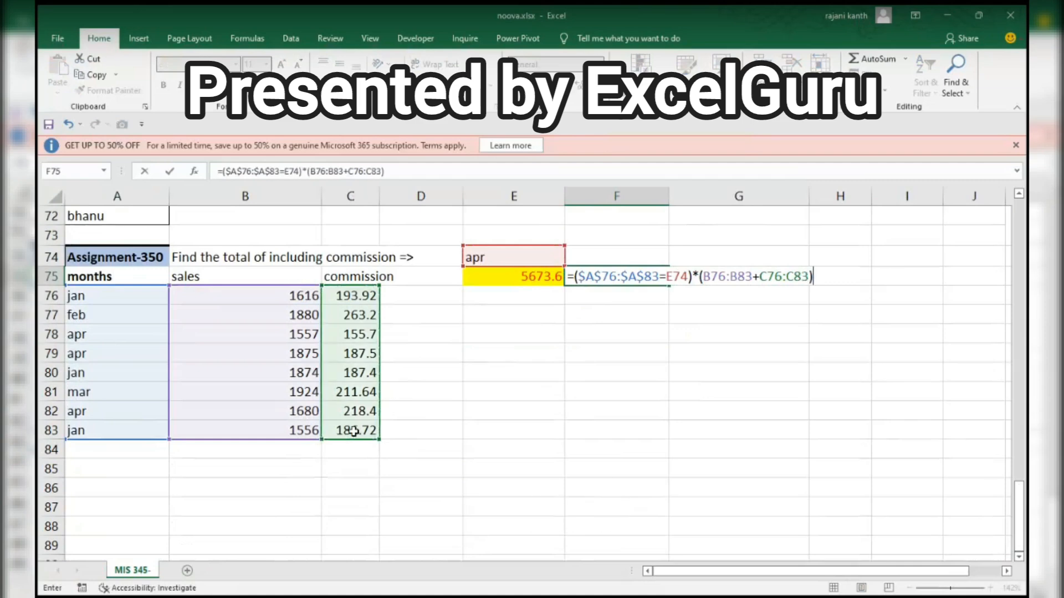
# Step: Wrap the whole F75 expression in SUMPRODUCT and commit the formula
pyautogui.scroll(-1, 355, 431)
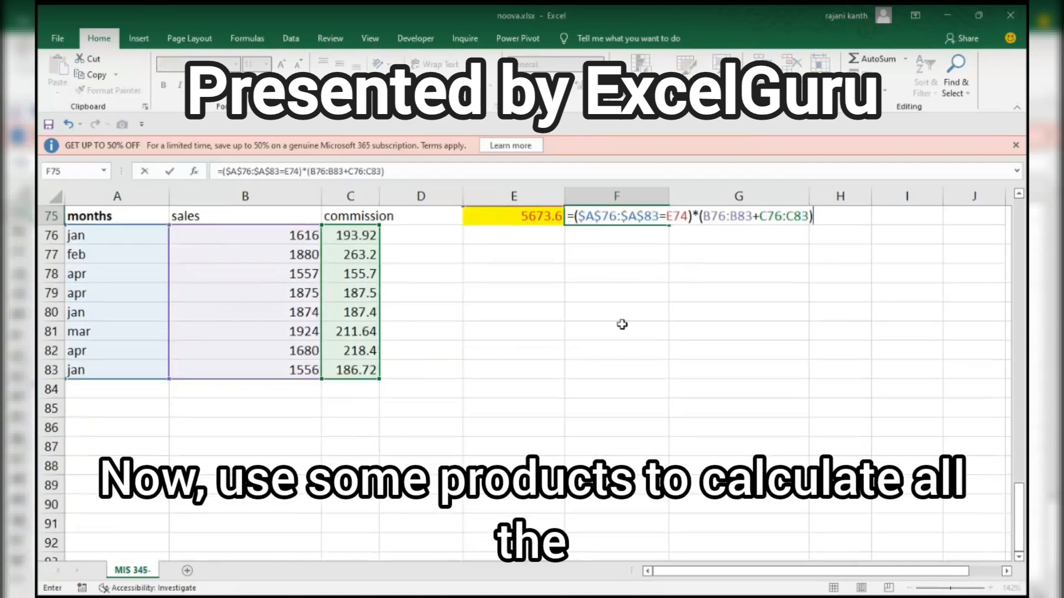
pyautogui.click(573, 217)
pyautogui.write('sumpro')
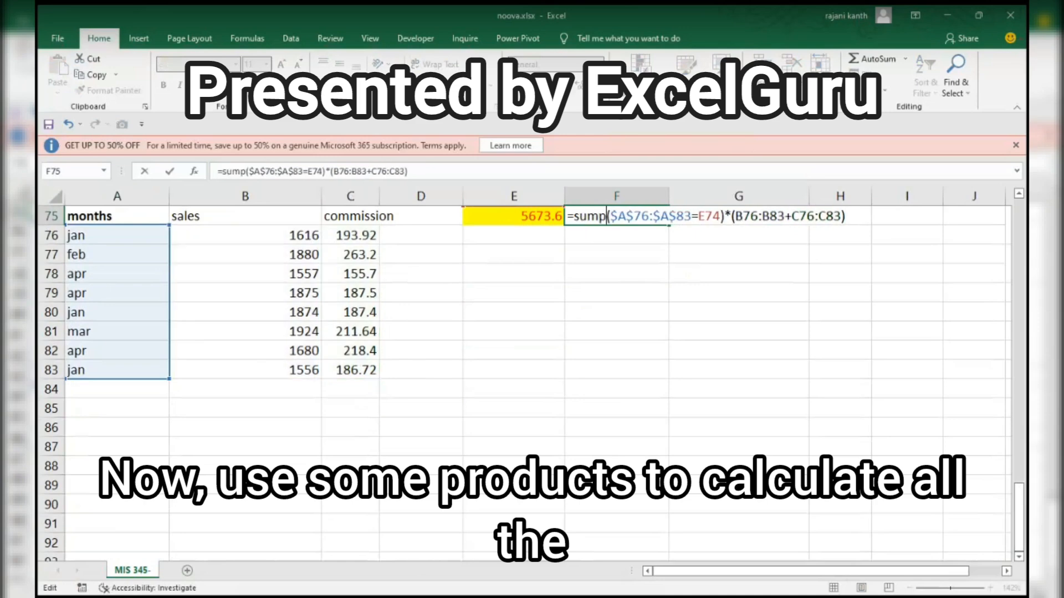
pyautogui.press('Tab')
pyautogui.write('(')
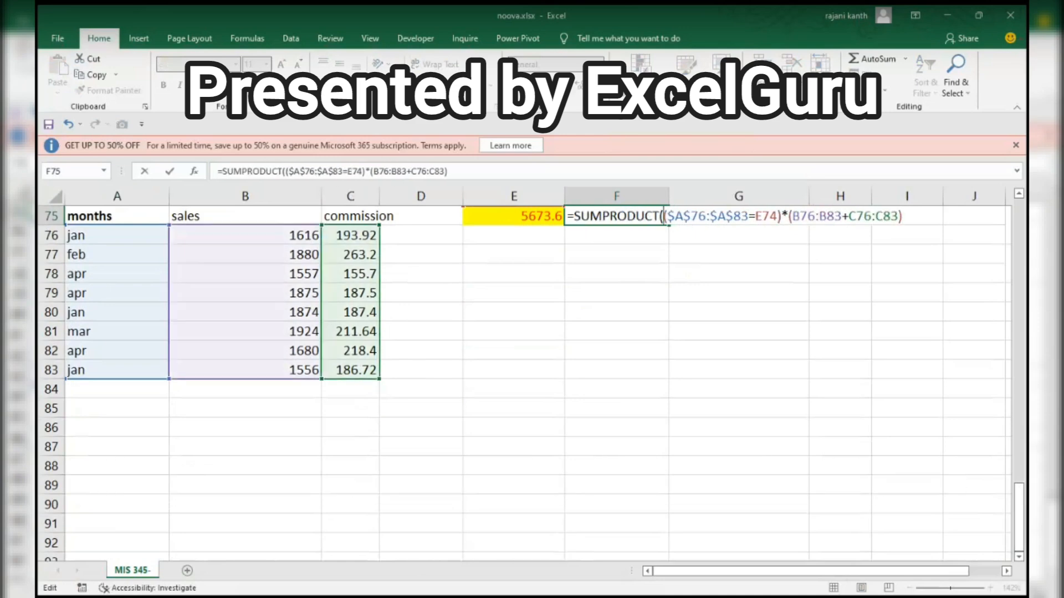
pyautogui.press('End')
pyautogui.write(')')
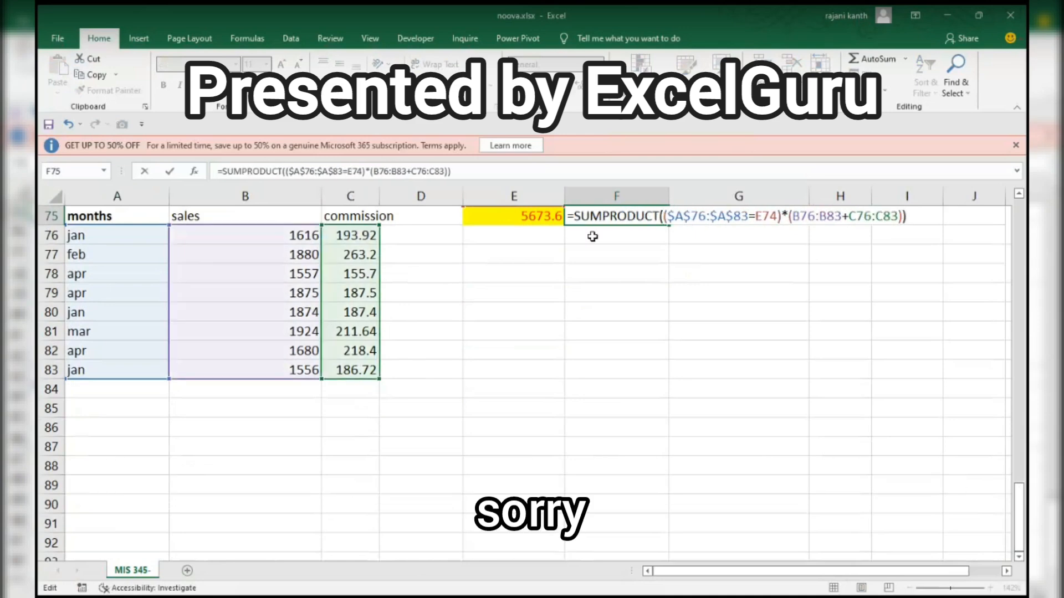
pyautogui.hotkey('ctrl', 'Return')
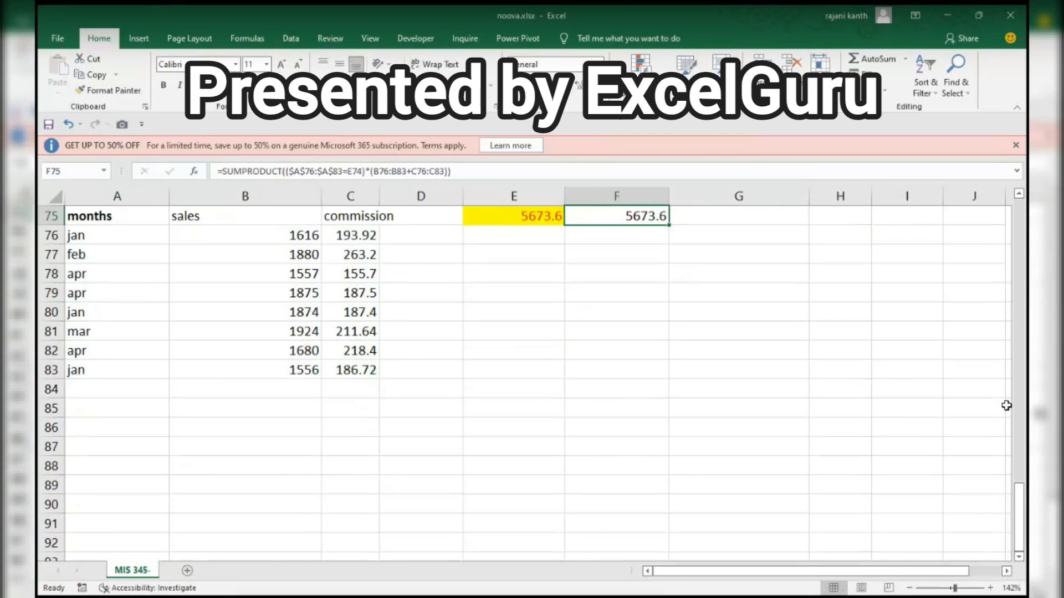
pyautogui.moveTo(1016, 505); pyautogui.dragTo(1018, 490)
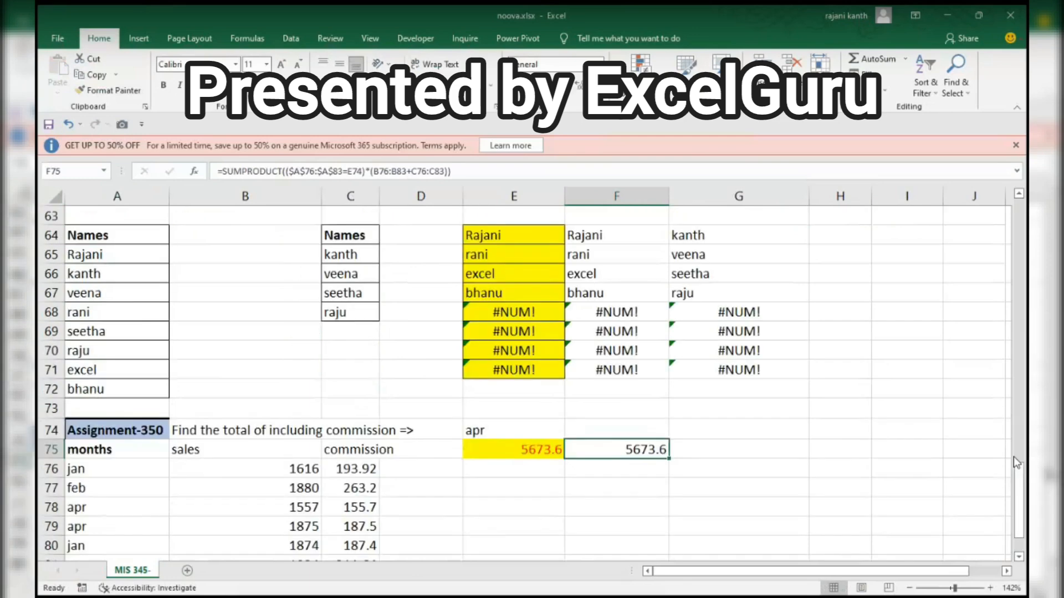